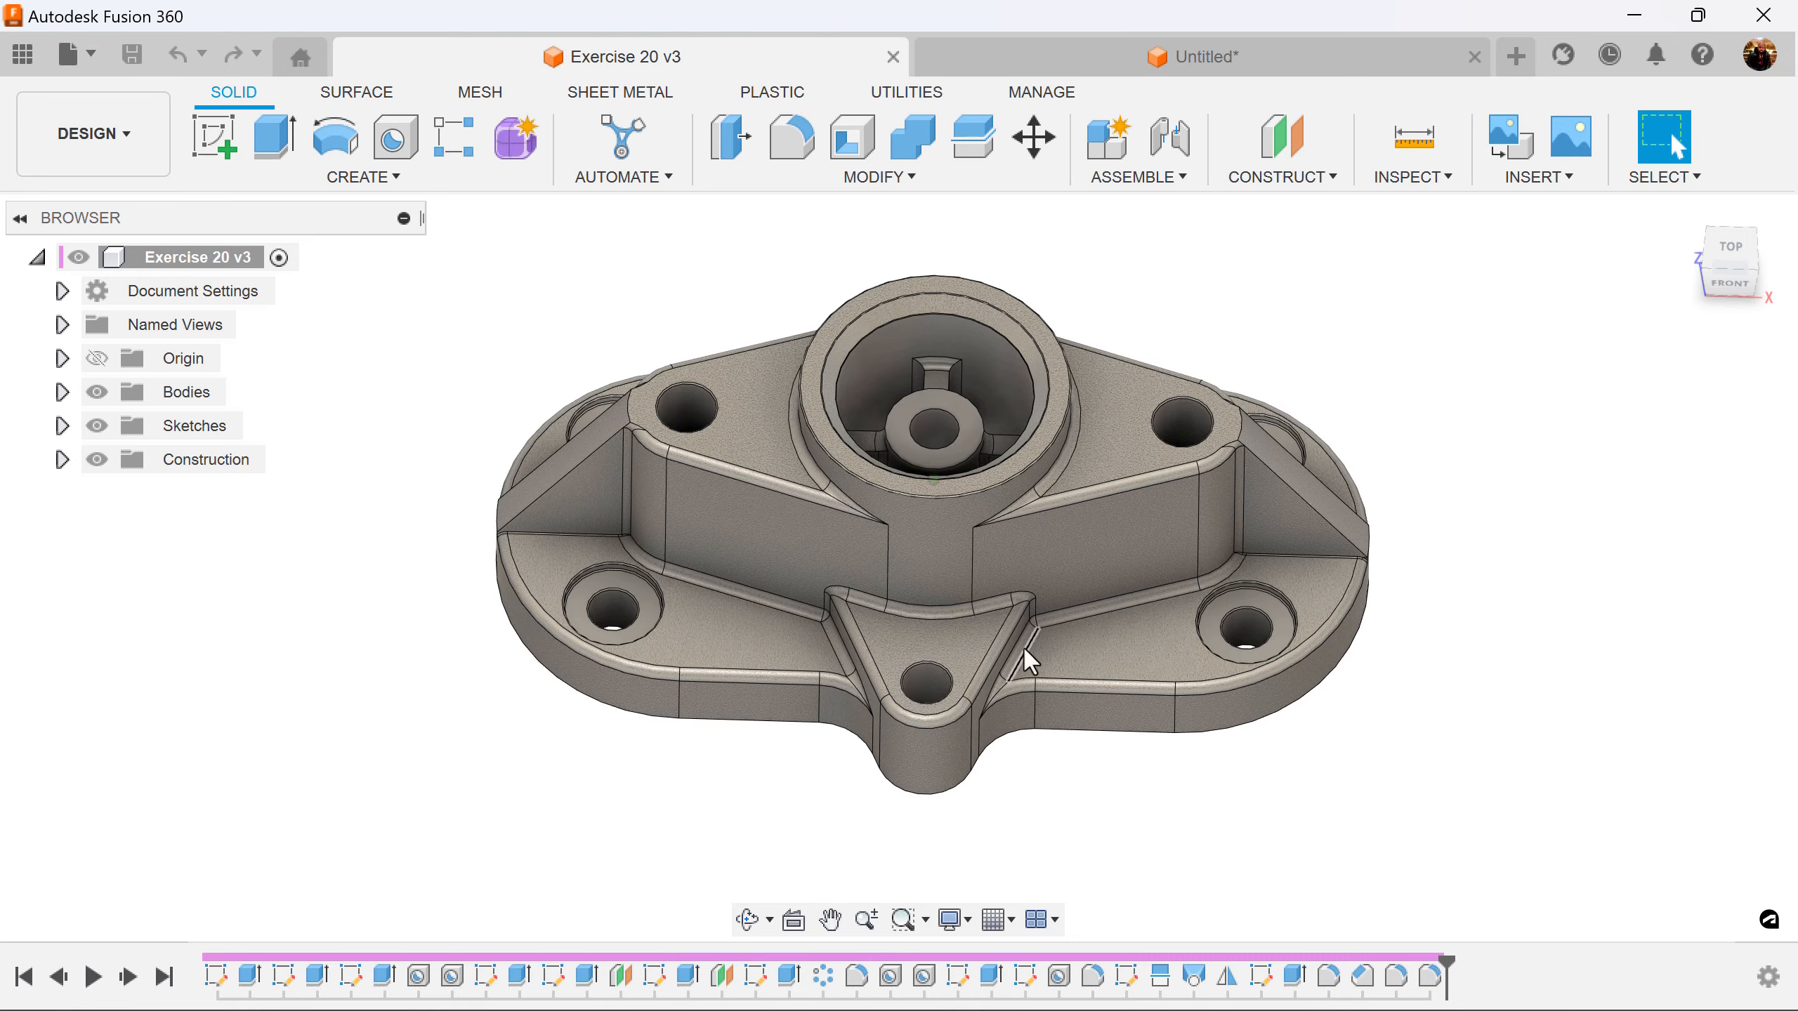
Switch to the untitled design and start a sketch on the bottom face of the rounded base plate
{"action": "middle_click_drag", "start_coordinate": [1024, 650], "coordinate": [1018, 284], "text": "shift"}
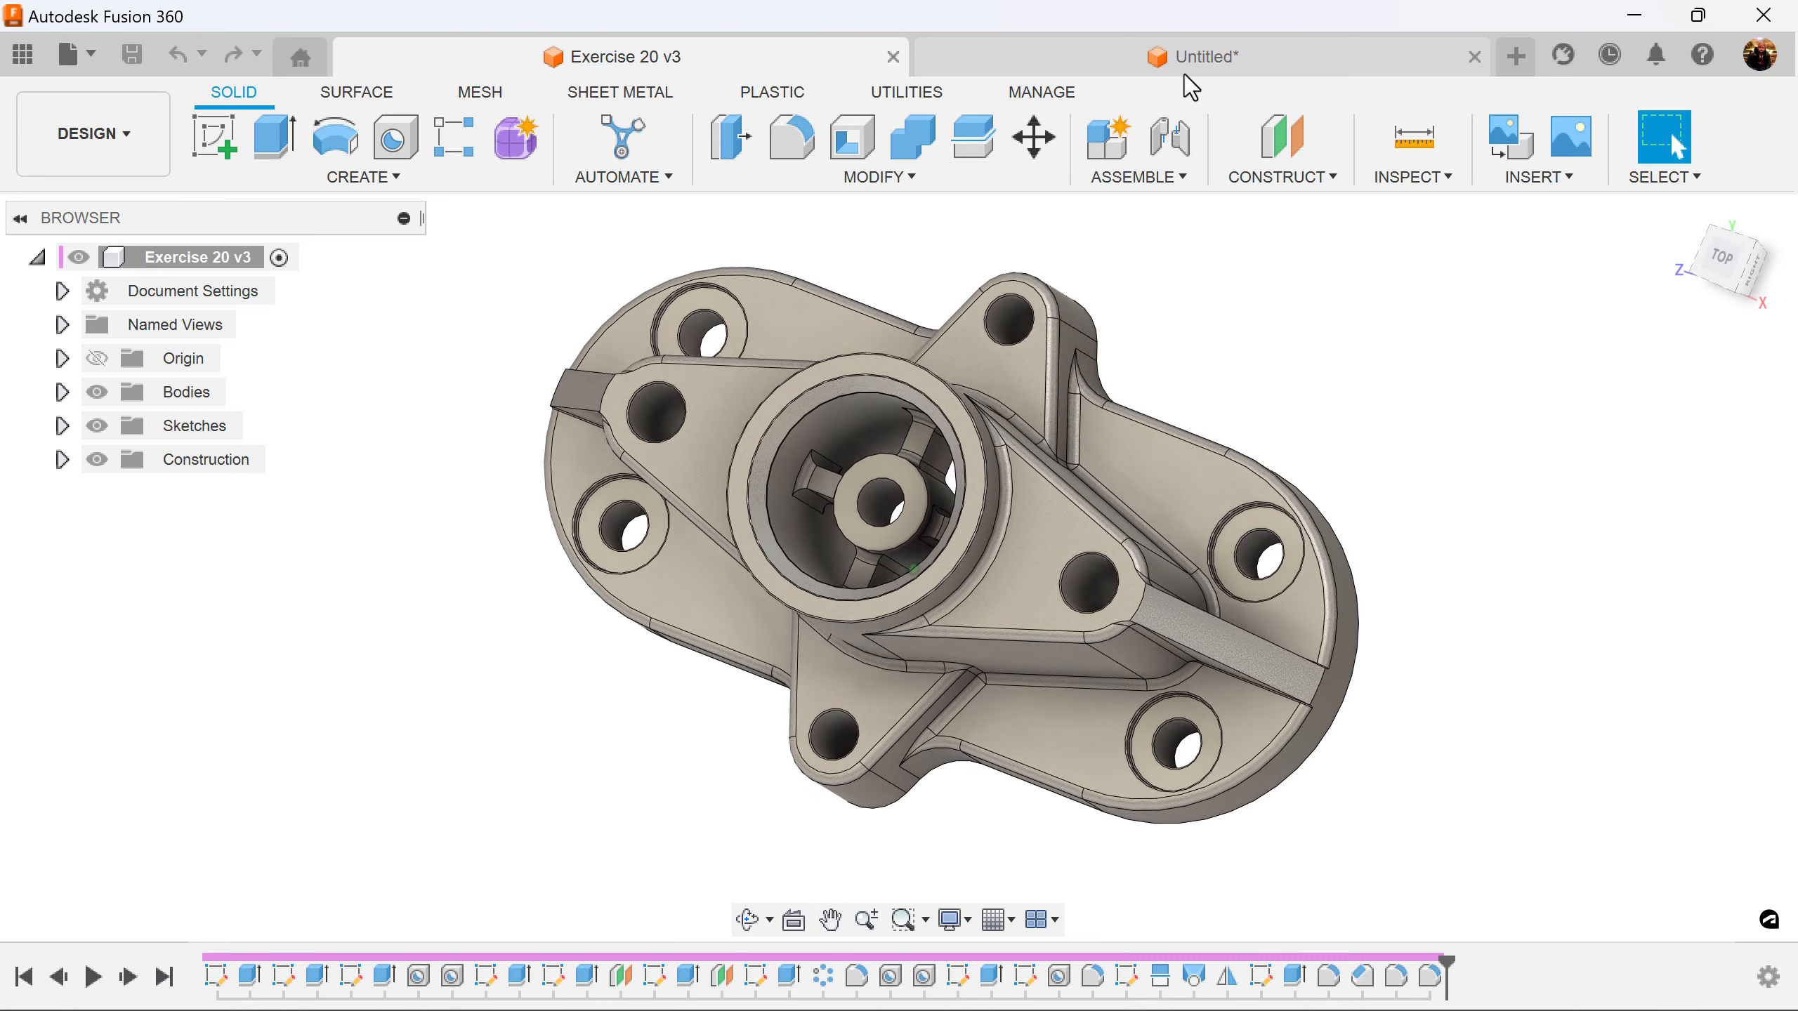
{"action": "left_click", "coordinate": [1200, 55]}
{"action": "mouse_move", "coordinate": [1284, 534]}
{"action": "middle_mouse_down", "text": "shift"}
{"action": "mouse_move", "coordinate": [1405, 759]}
{"action": "mouse_move", "coordinate": [594, 449]}
{"action": "middle_mouse_up", "text": "shift"}
{"action": "left_click", "coordinate": [214, 136]}
{"action": "left_click", "coordinate": [640, 433]}
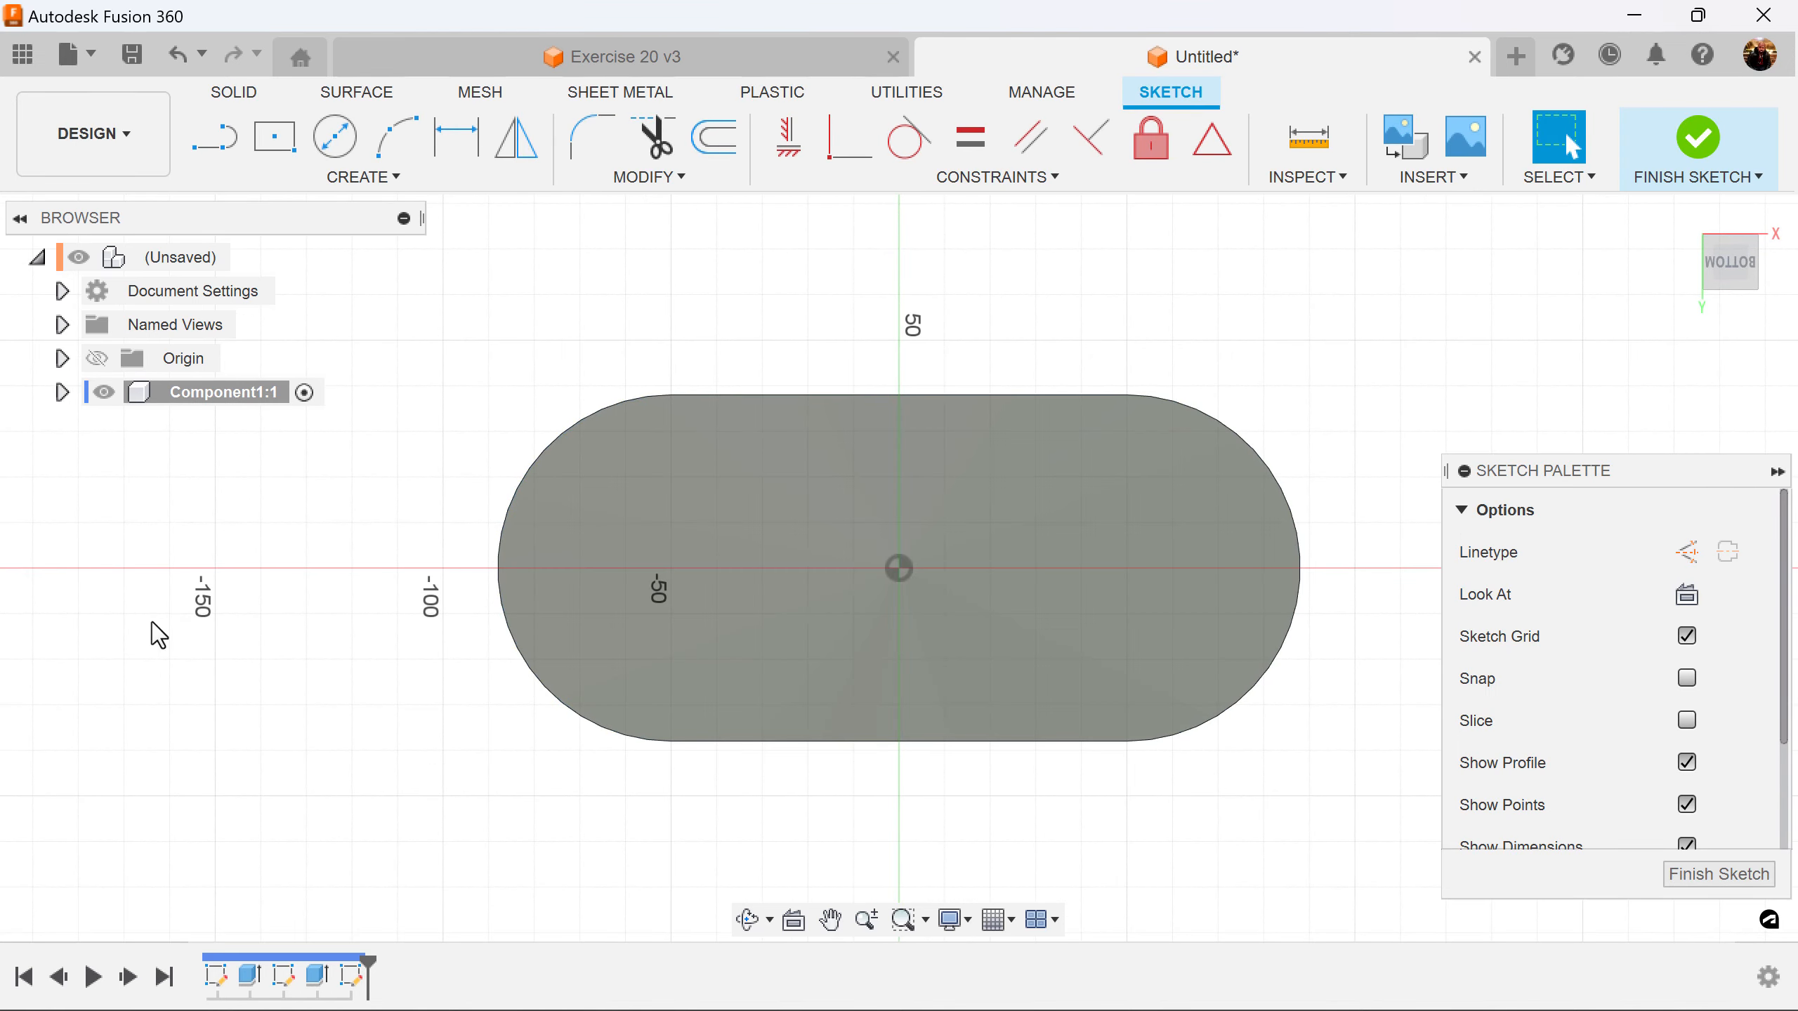
Draw a center-diameter circle of 55 mm at the sketch origin
{"action": "left_click", "coordinate": [347, 135]}
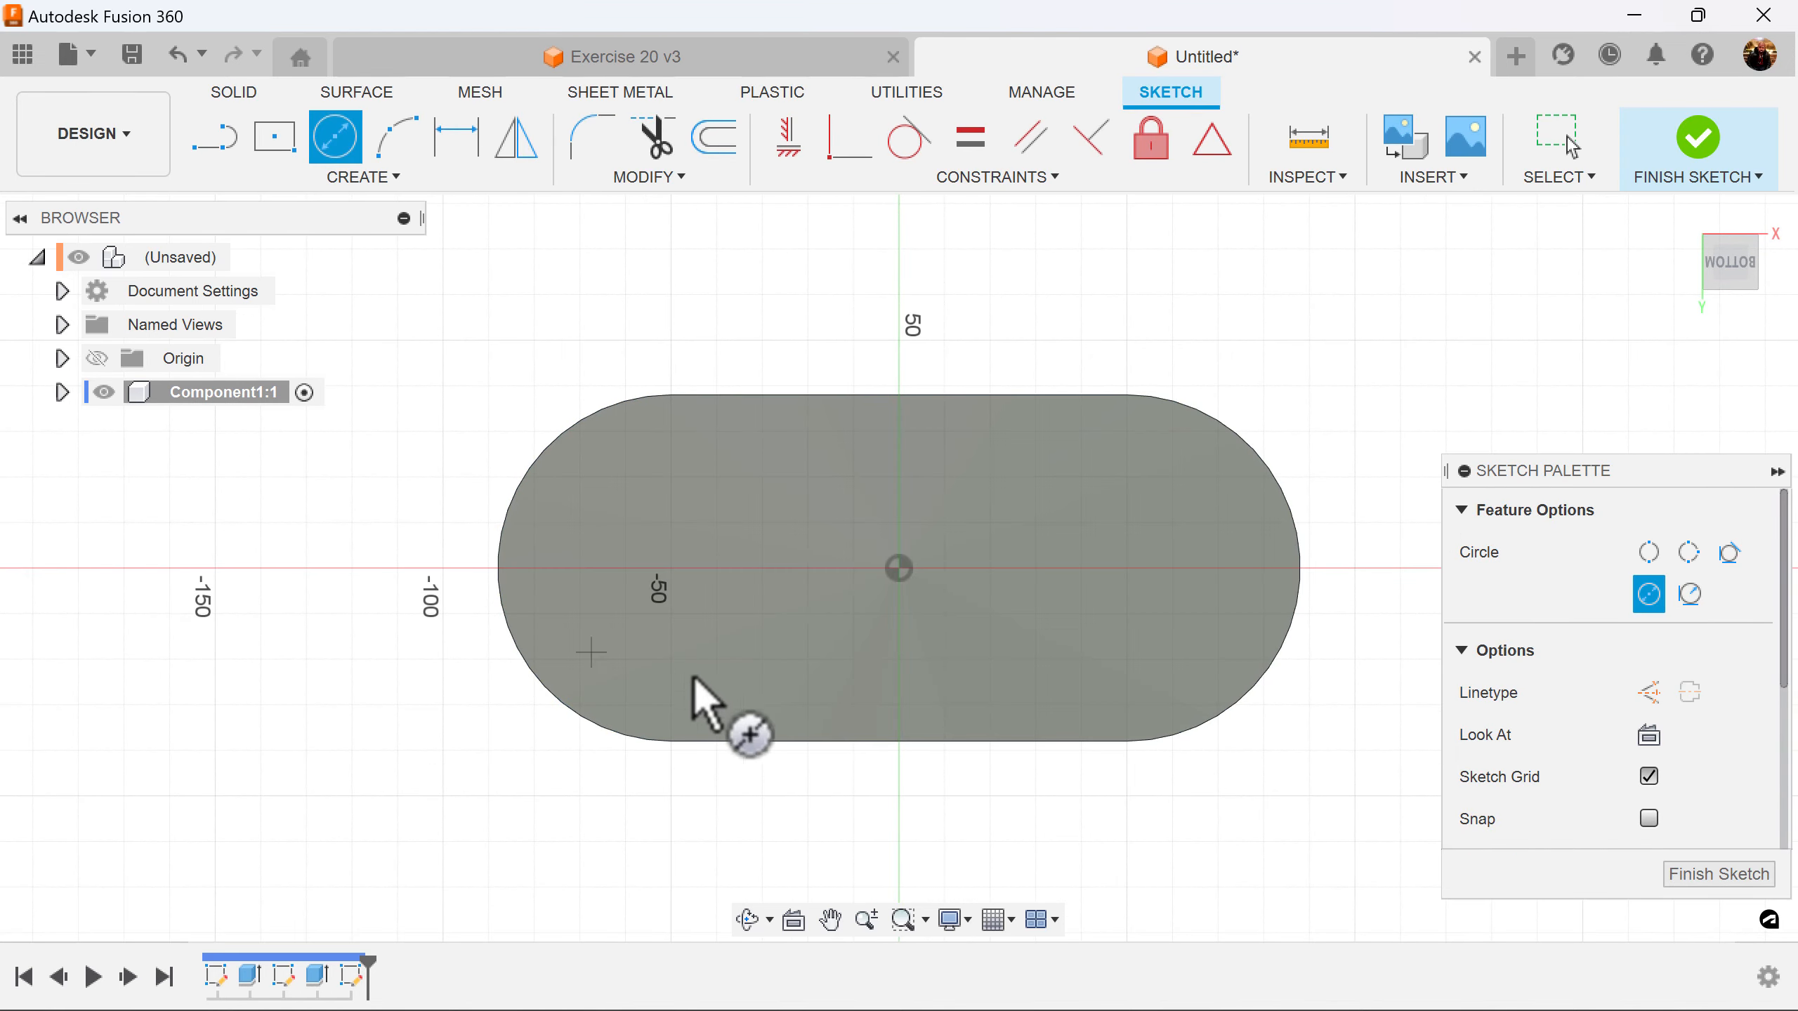
{"action": "left_click", "coordinate": [899, 567]}
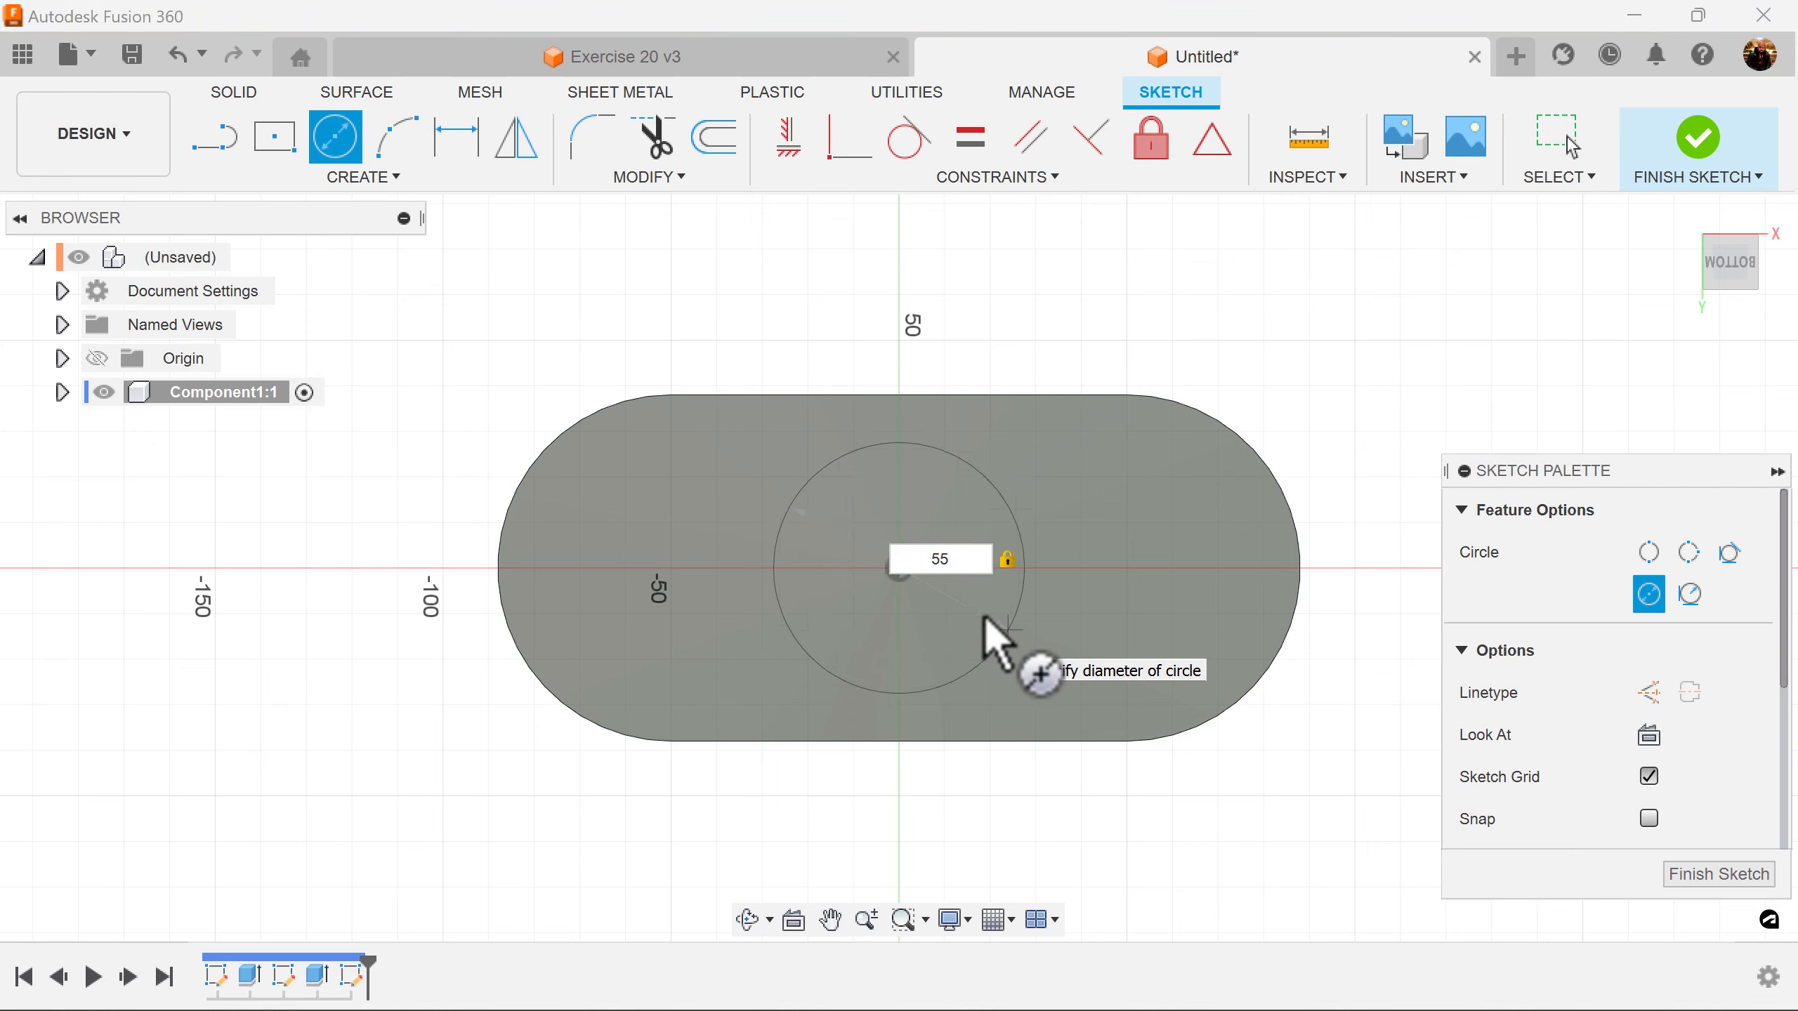
{"action": "key", "text": "Return"}
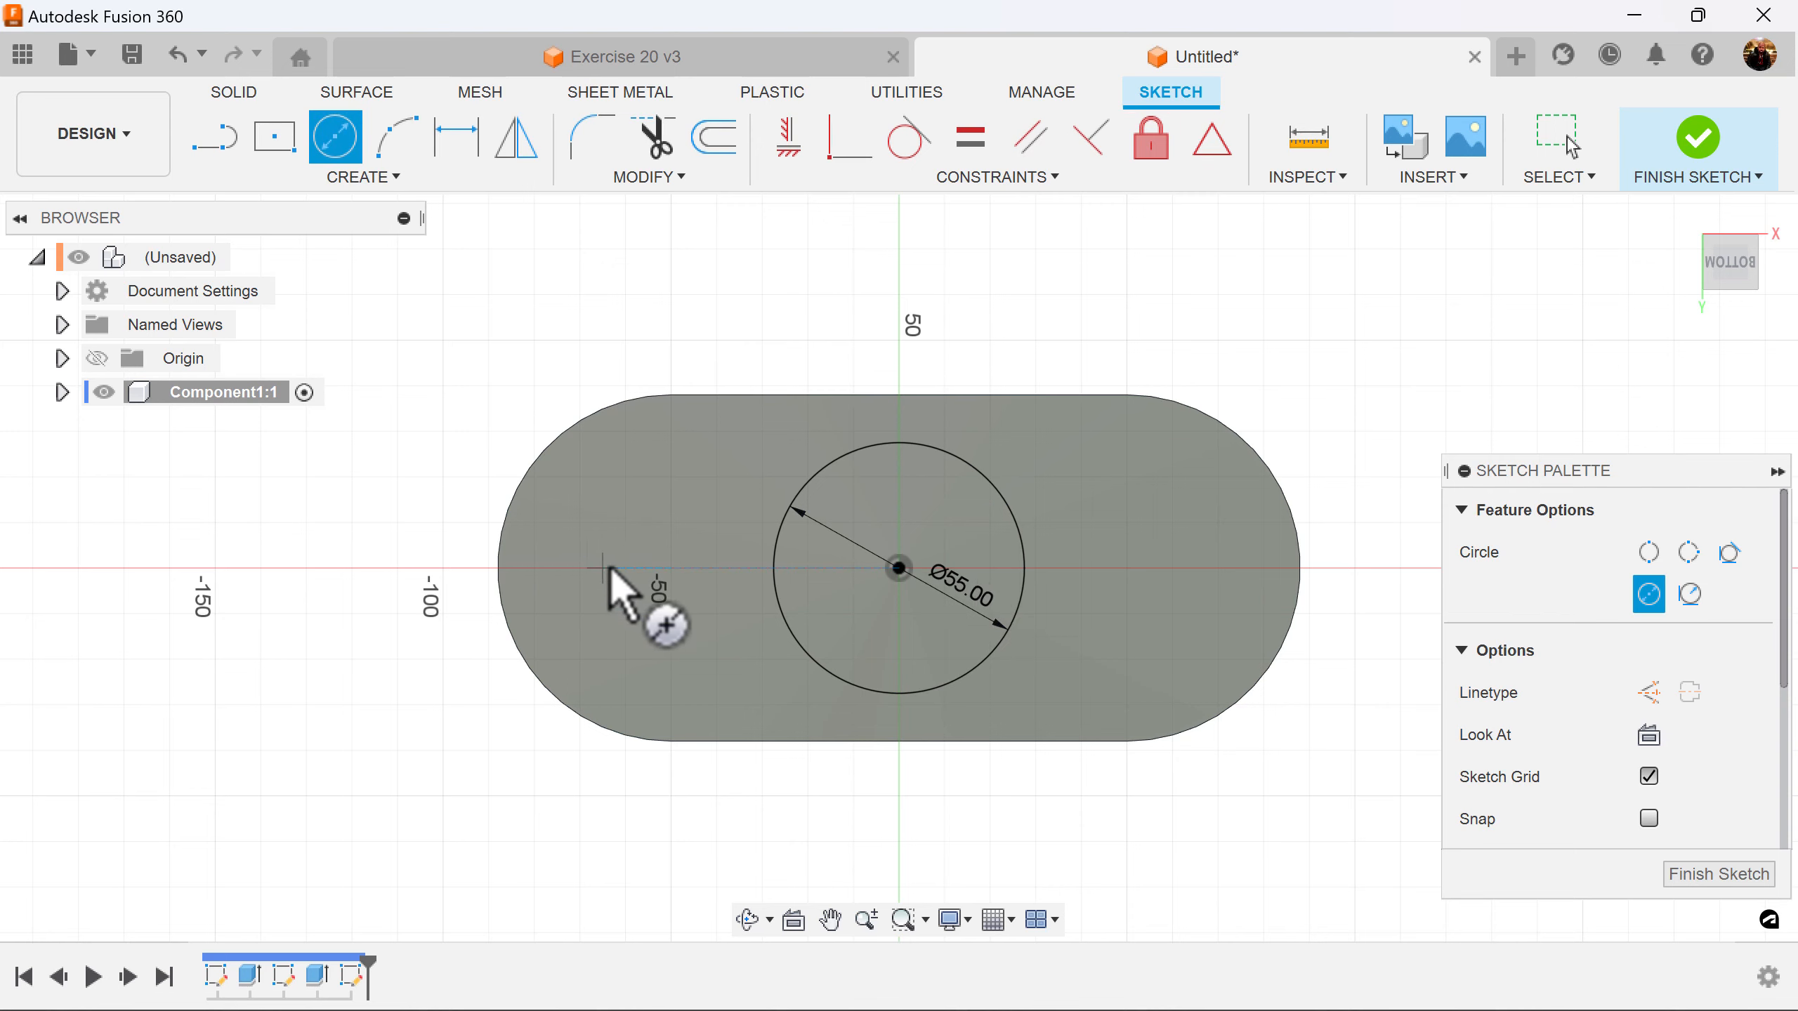
Draw a construction line about 132 mm long beside the 55 mm circle, running across the plate's width and past both long edges
{"action": "scroll", "coordinate": [638, 566], "scroll_direction": "down", "scroll_amount": 2}
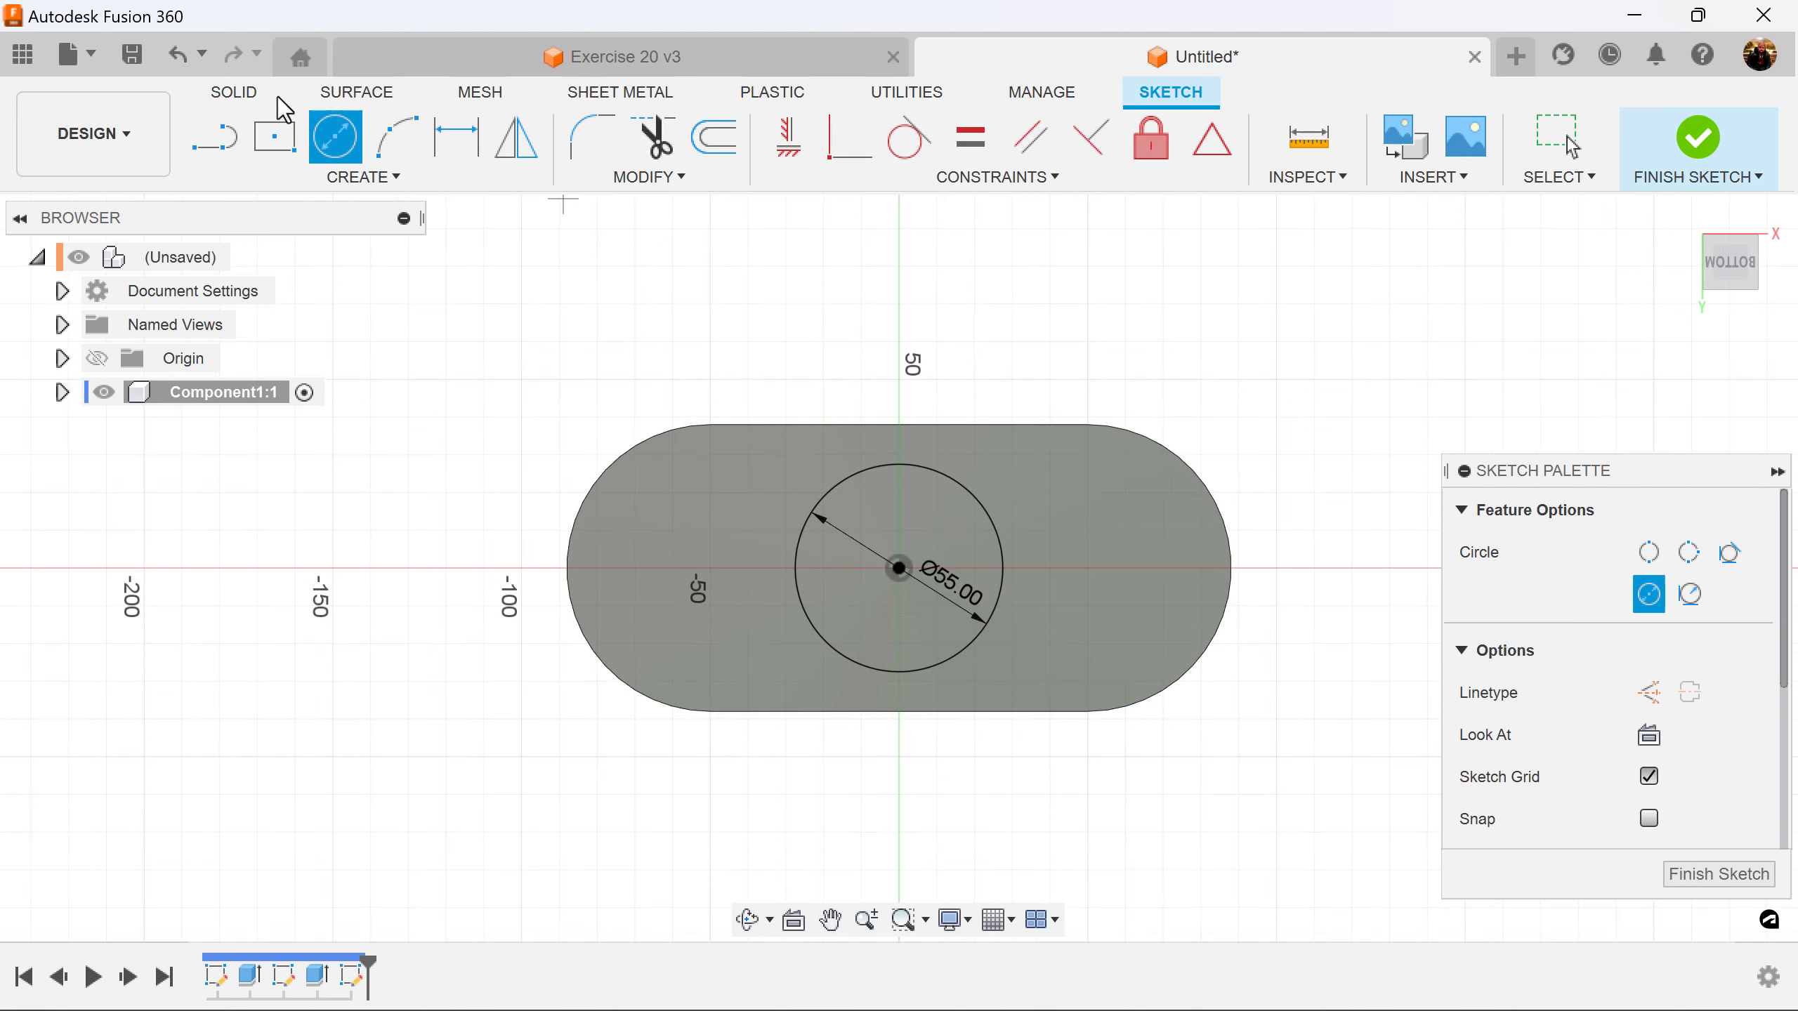
{"action": "left_click", "coordinate": [215, 142]}
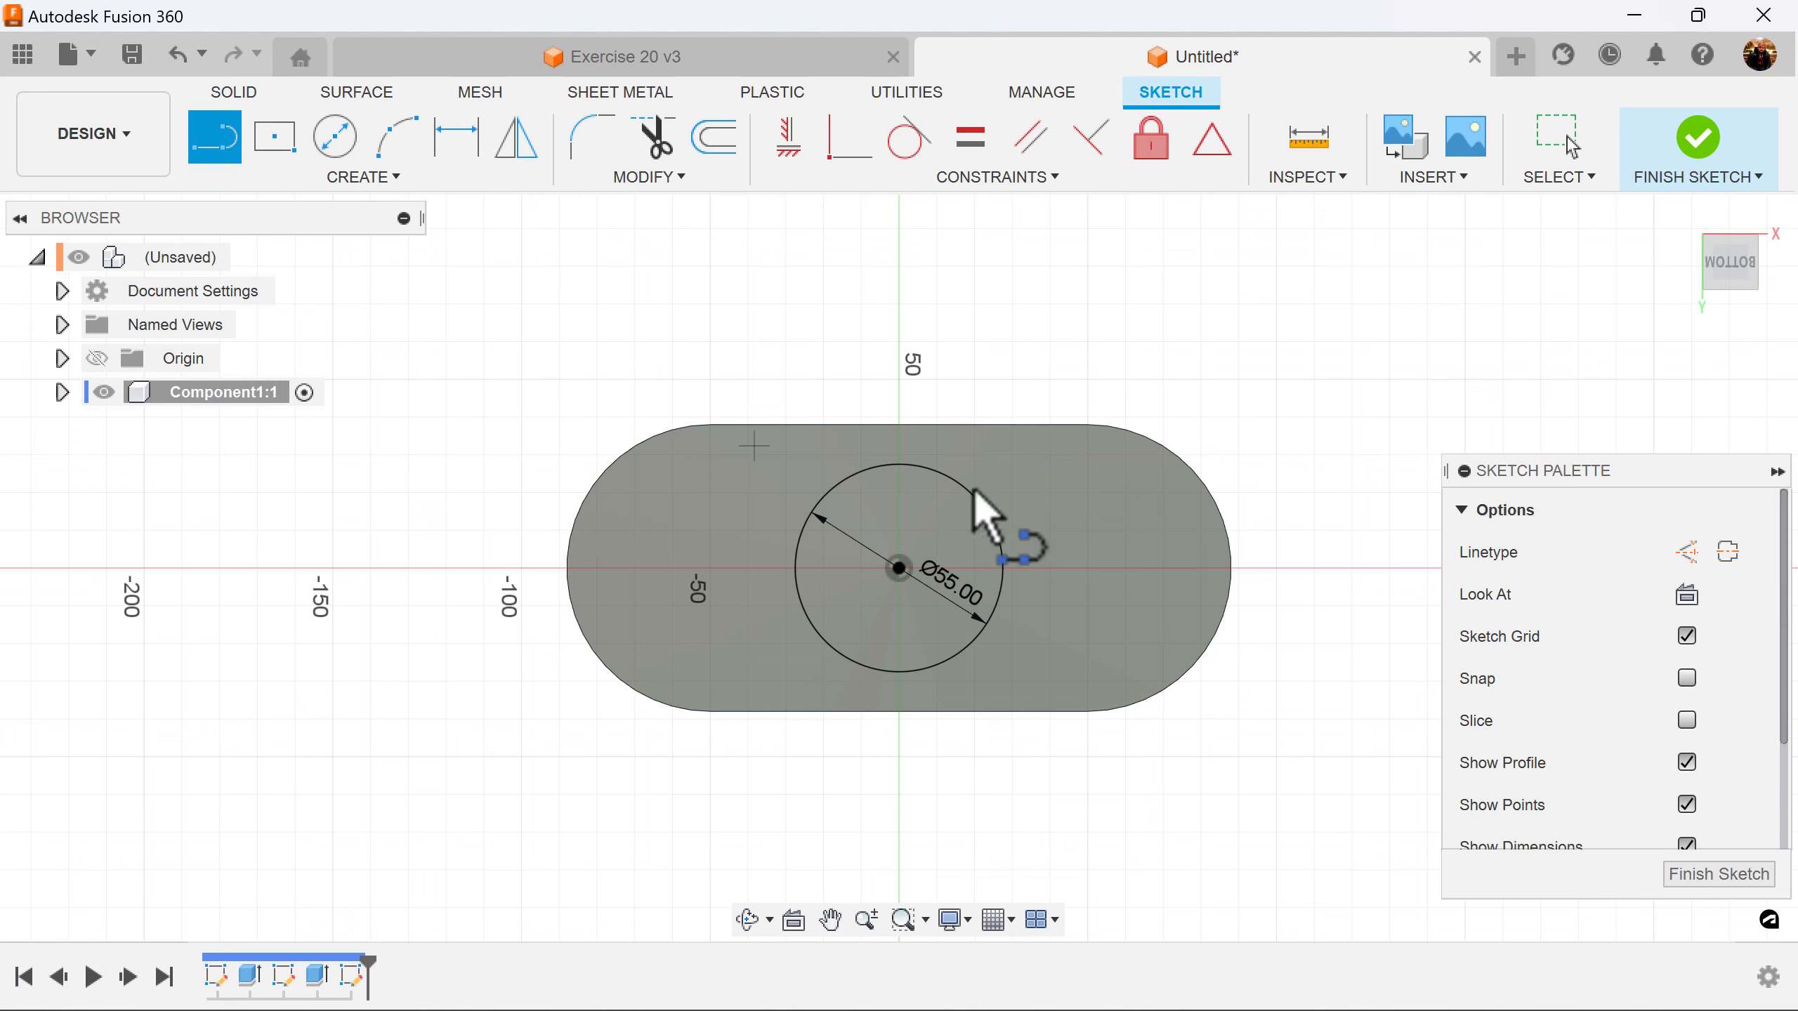
{"action": "left_click", "coordinate": [1688, 560]}
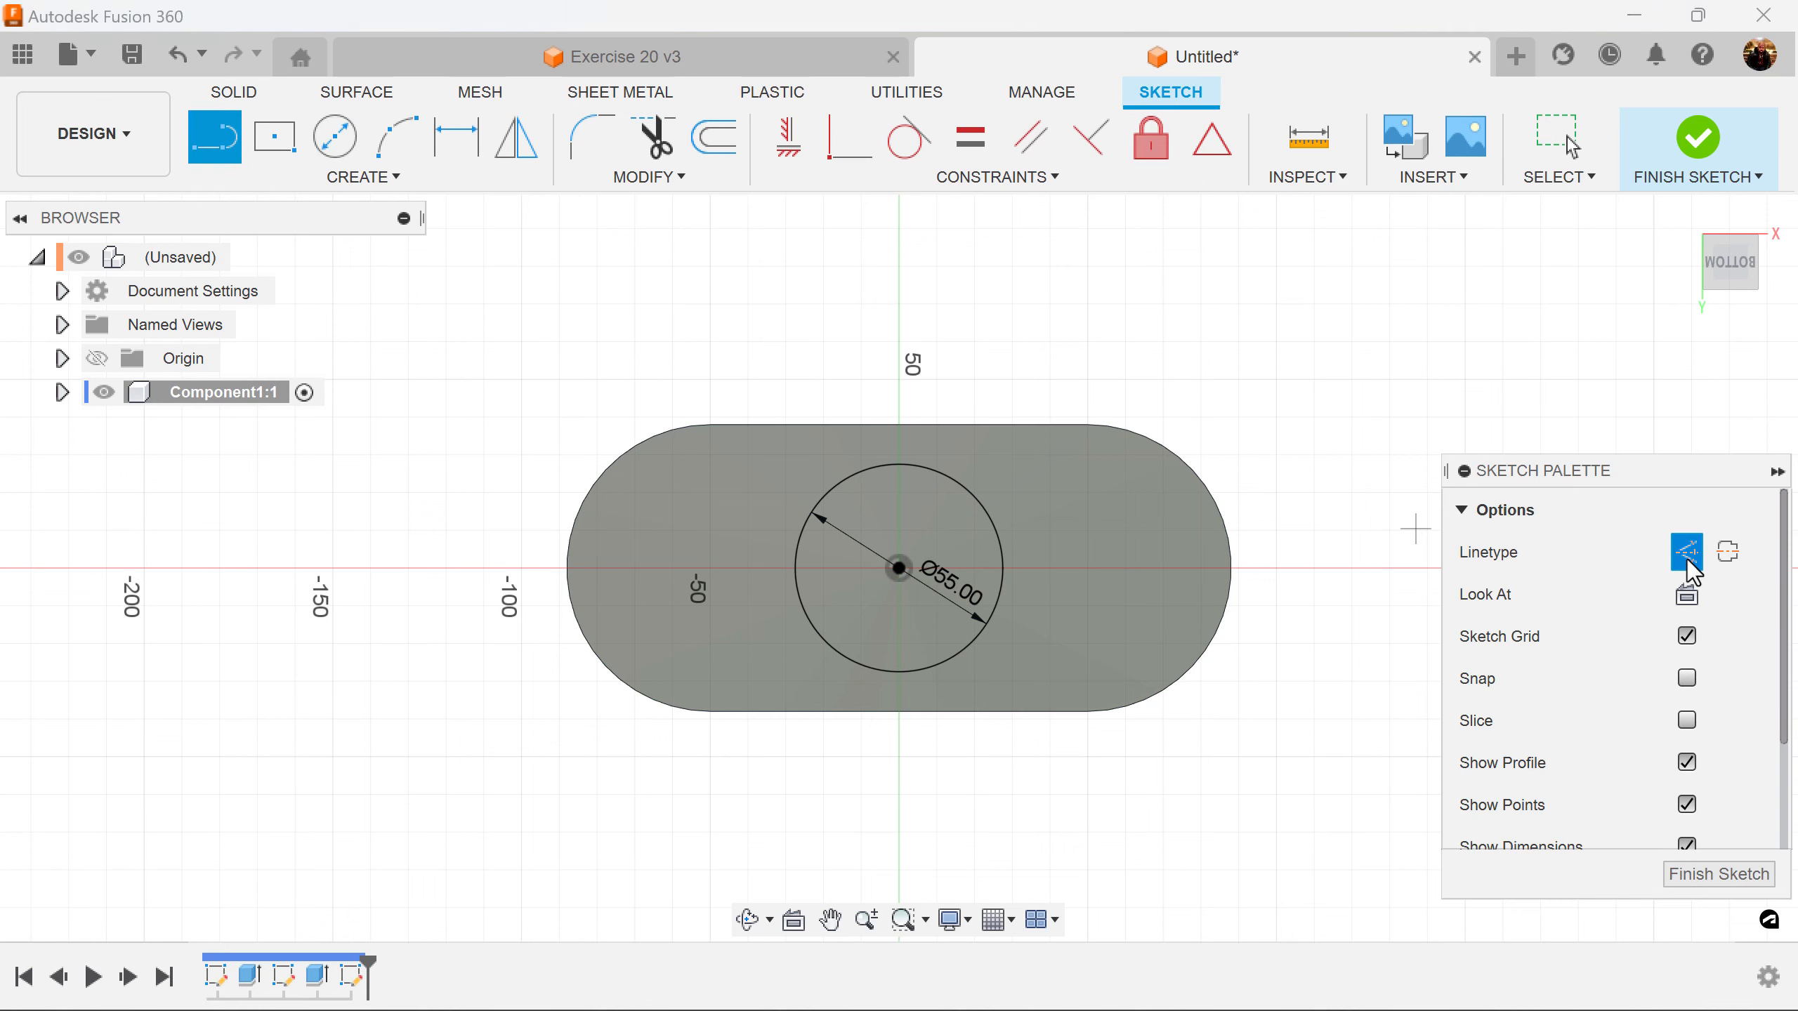
{"action": "left_click", "coordinate": [1060, 314]}
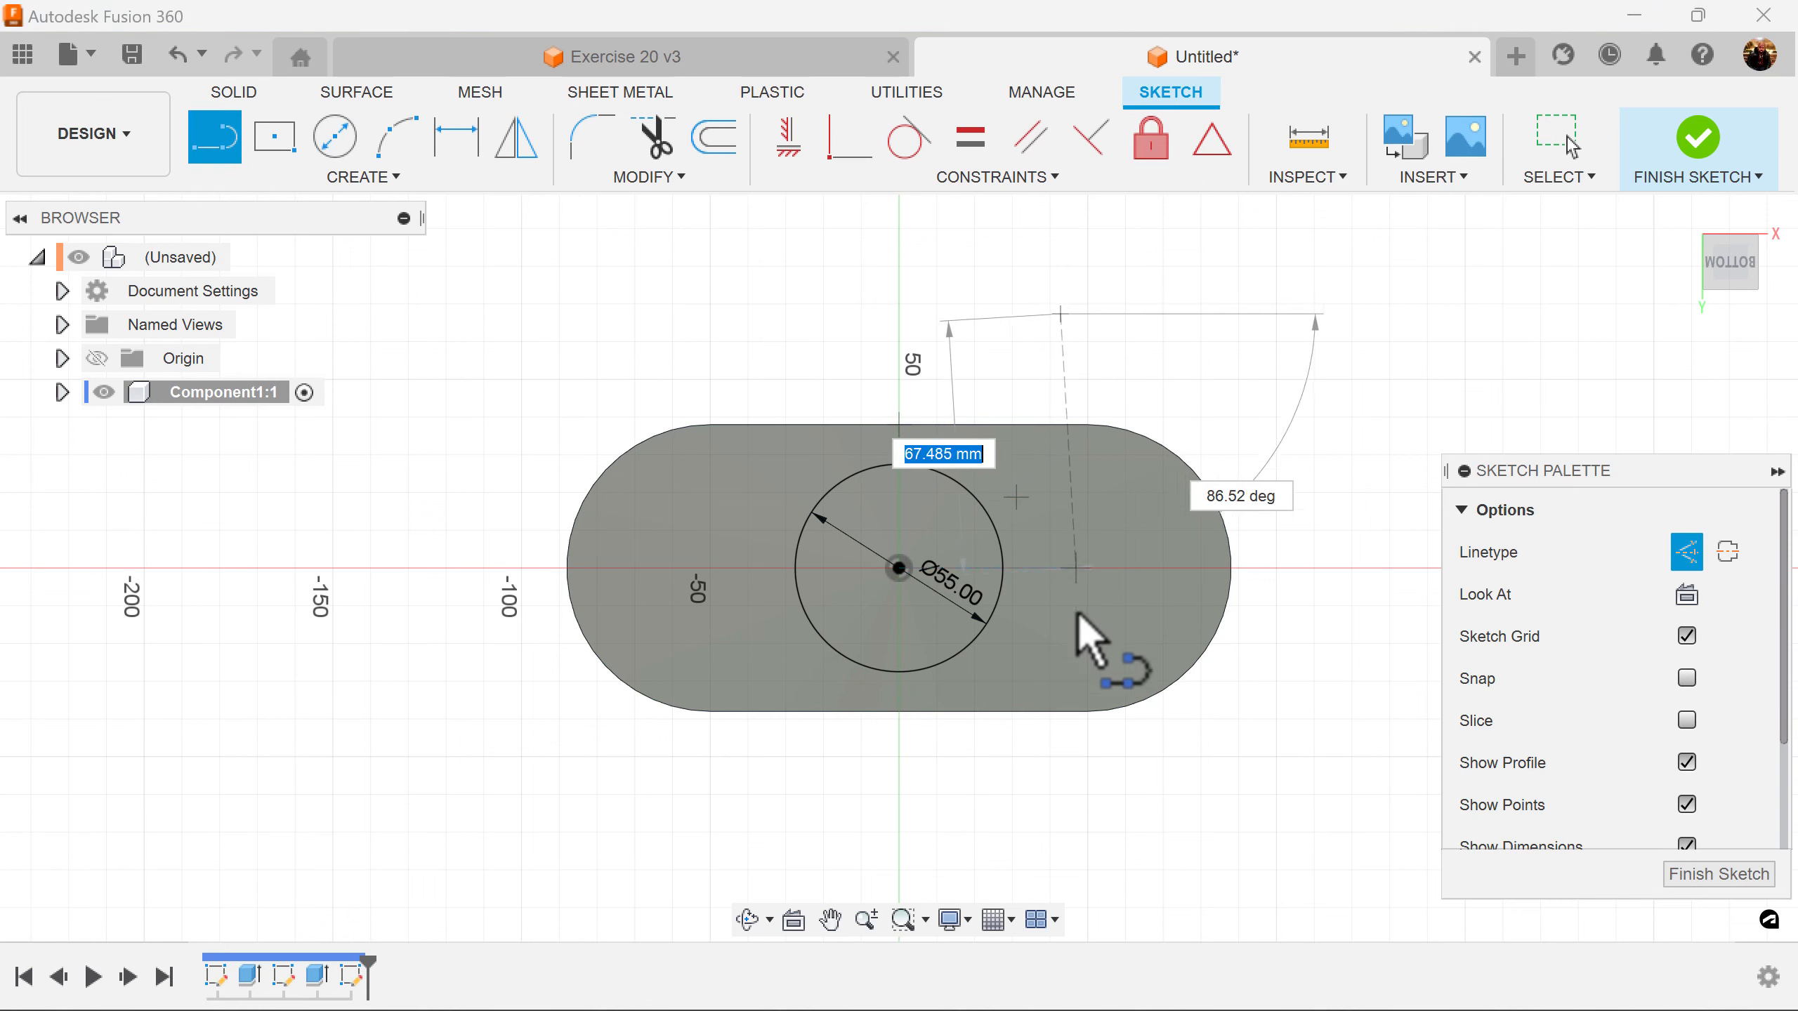
{"action": "left_click", "coordinate": [1062, 814]}
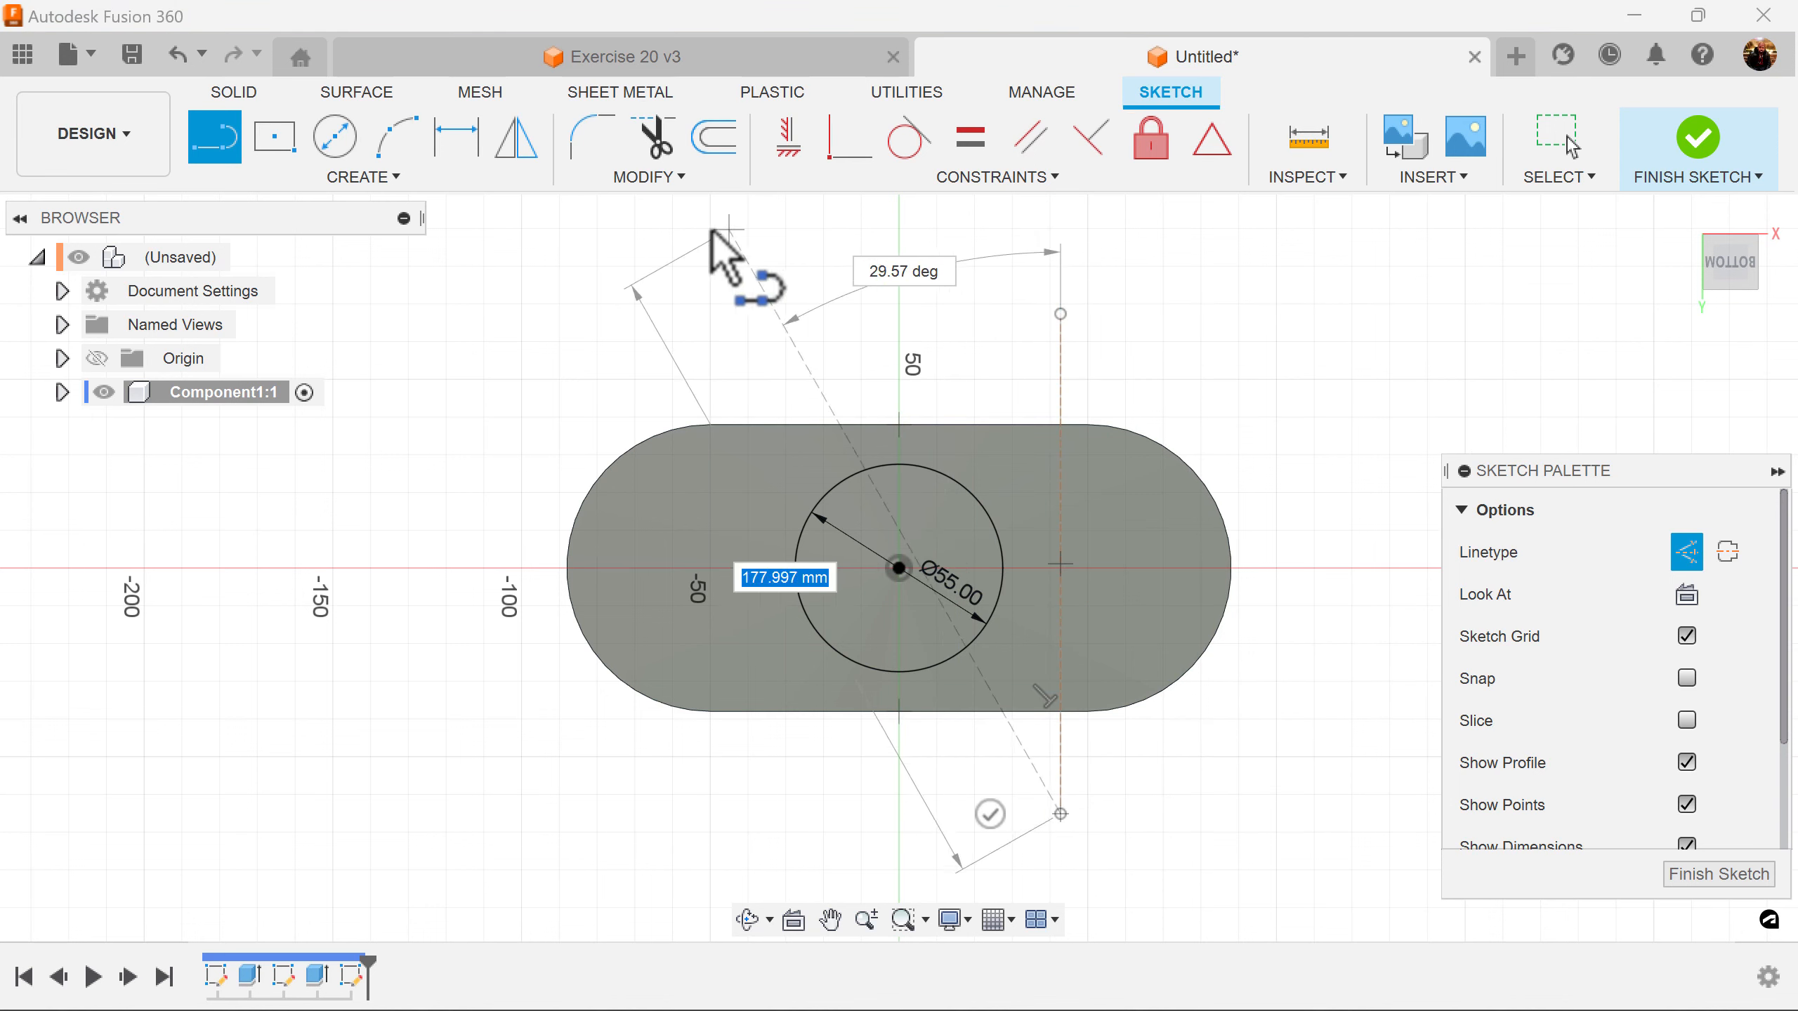
{"action": "key", "text": "Escape"}
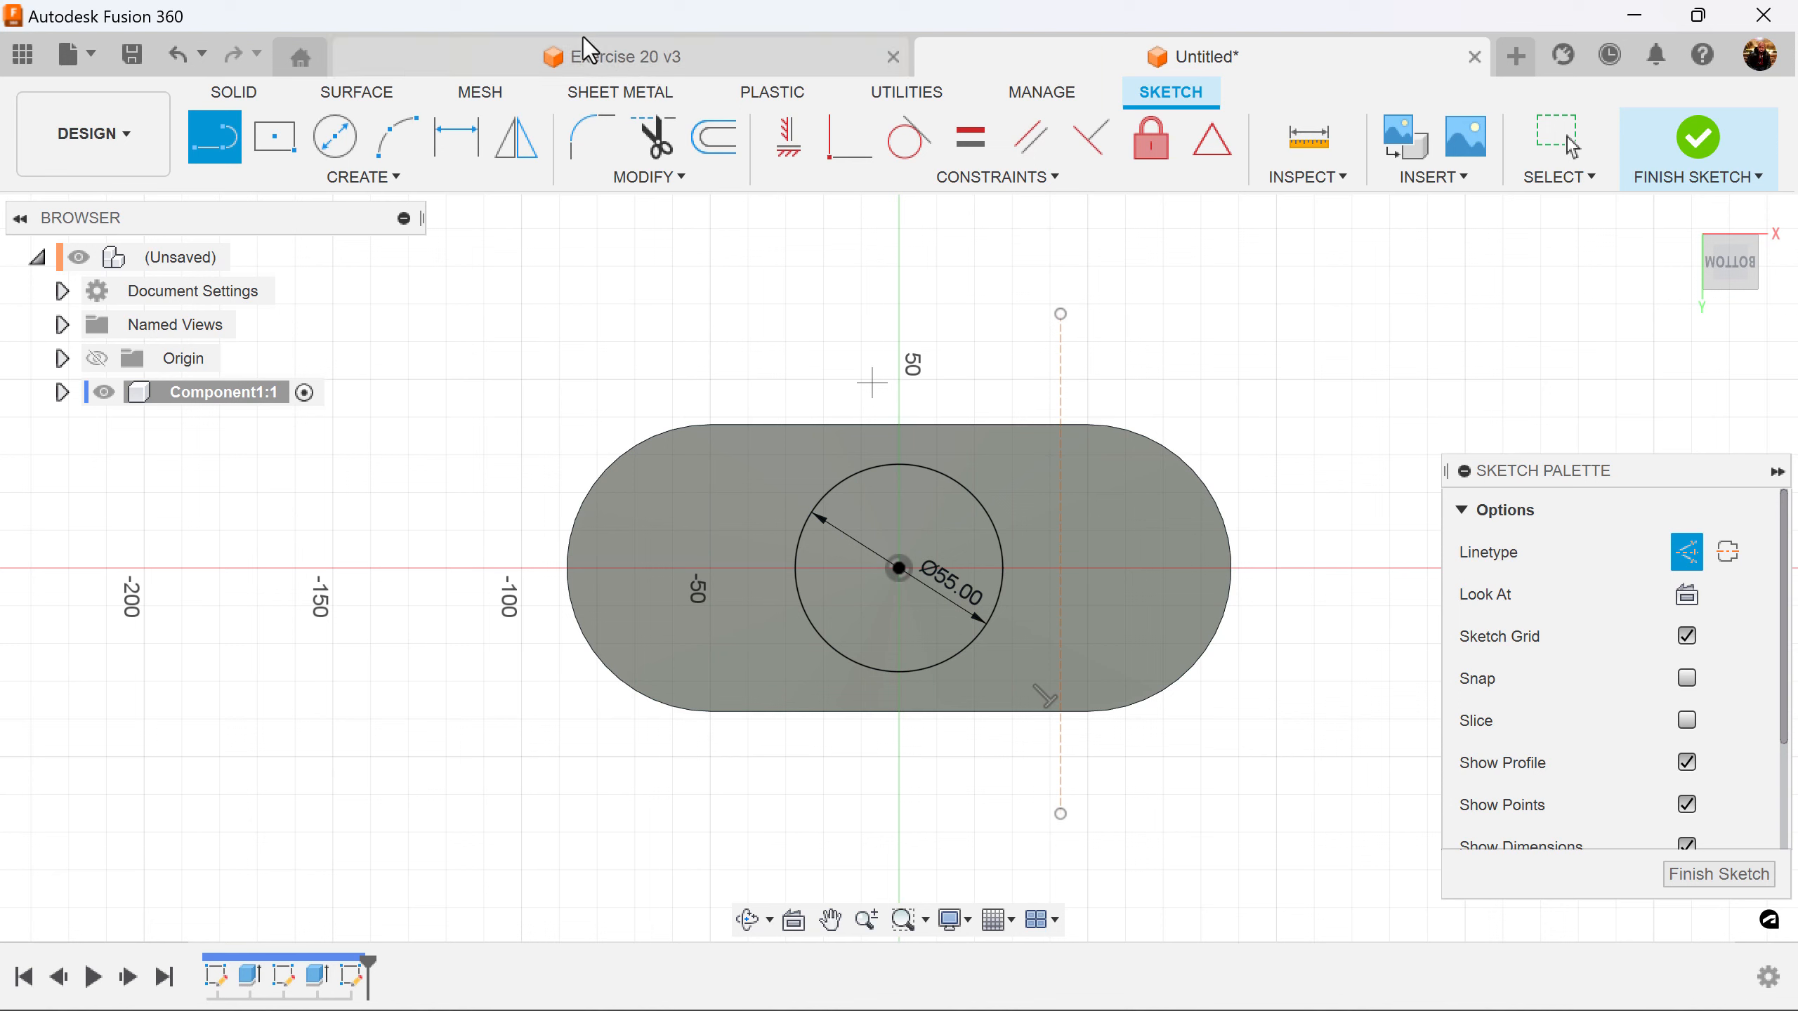
Dimension the construction line's length and set it to 90 mm
{"action": "left_click", "coordinate": [451, 144]}
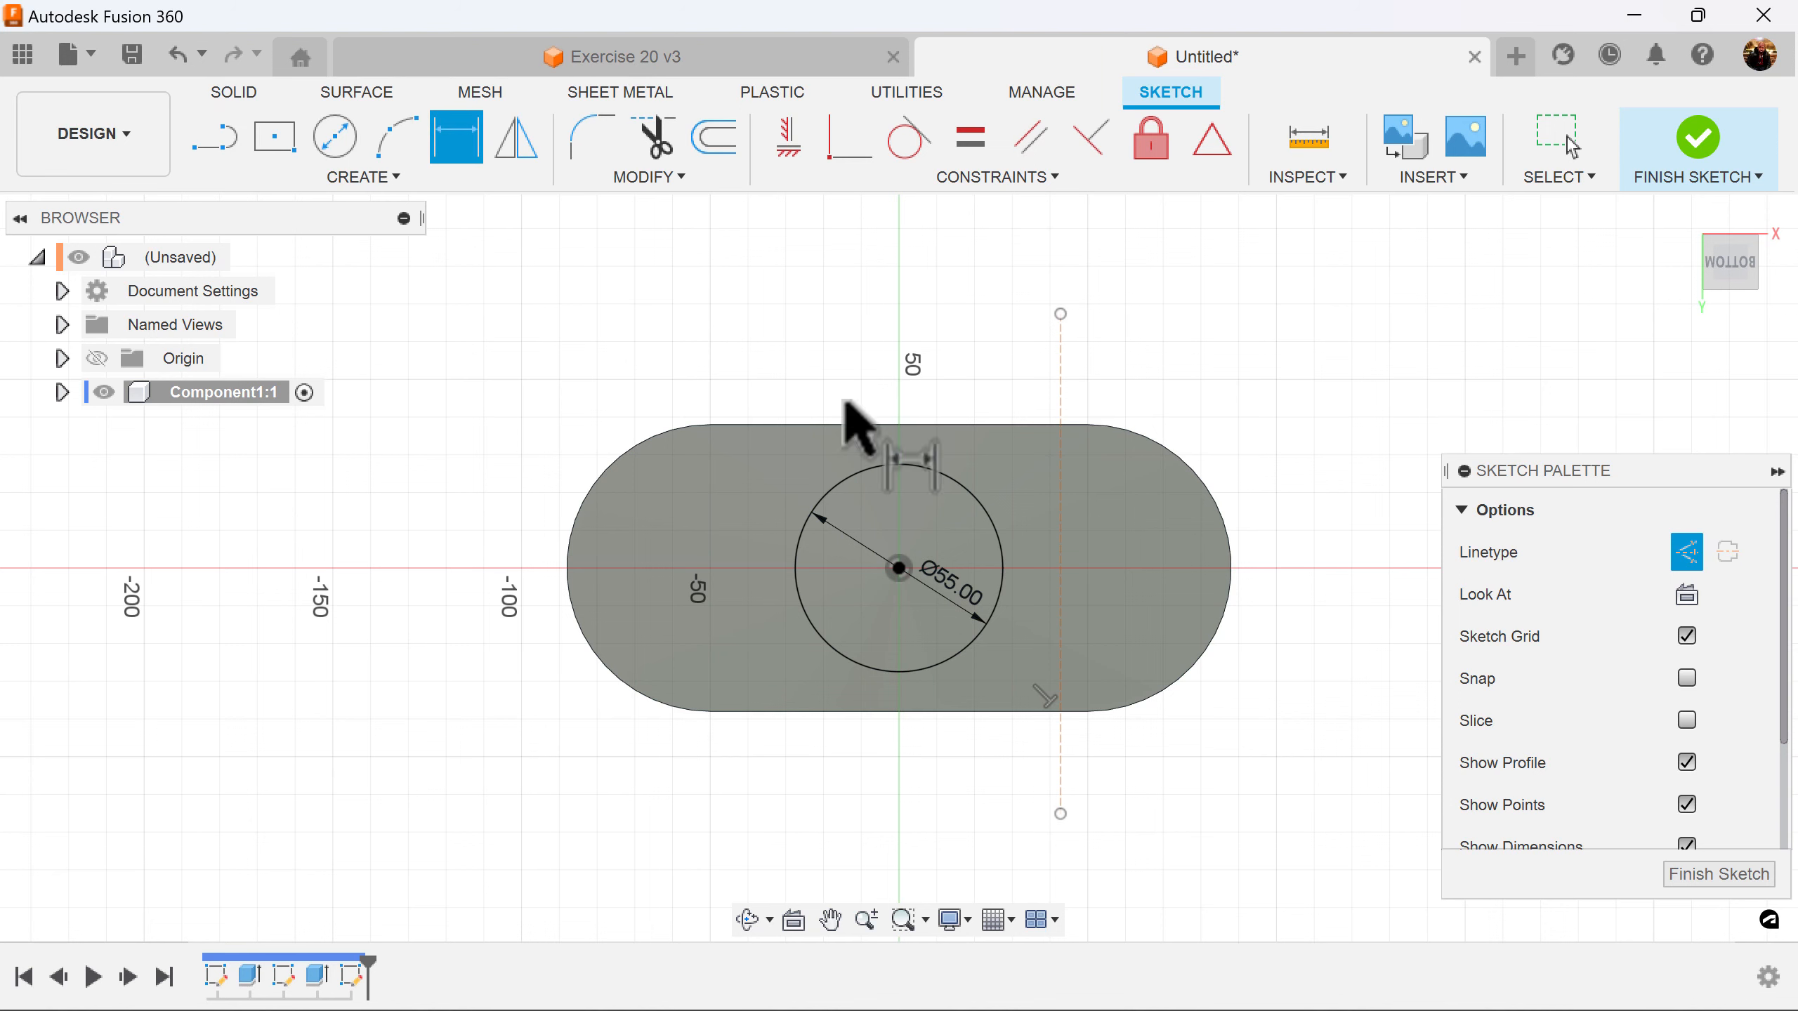
{"action": "left_click", "coordinate": [1062, 482]}
{"action": "left_click", "coordinate": [1250, 472]}
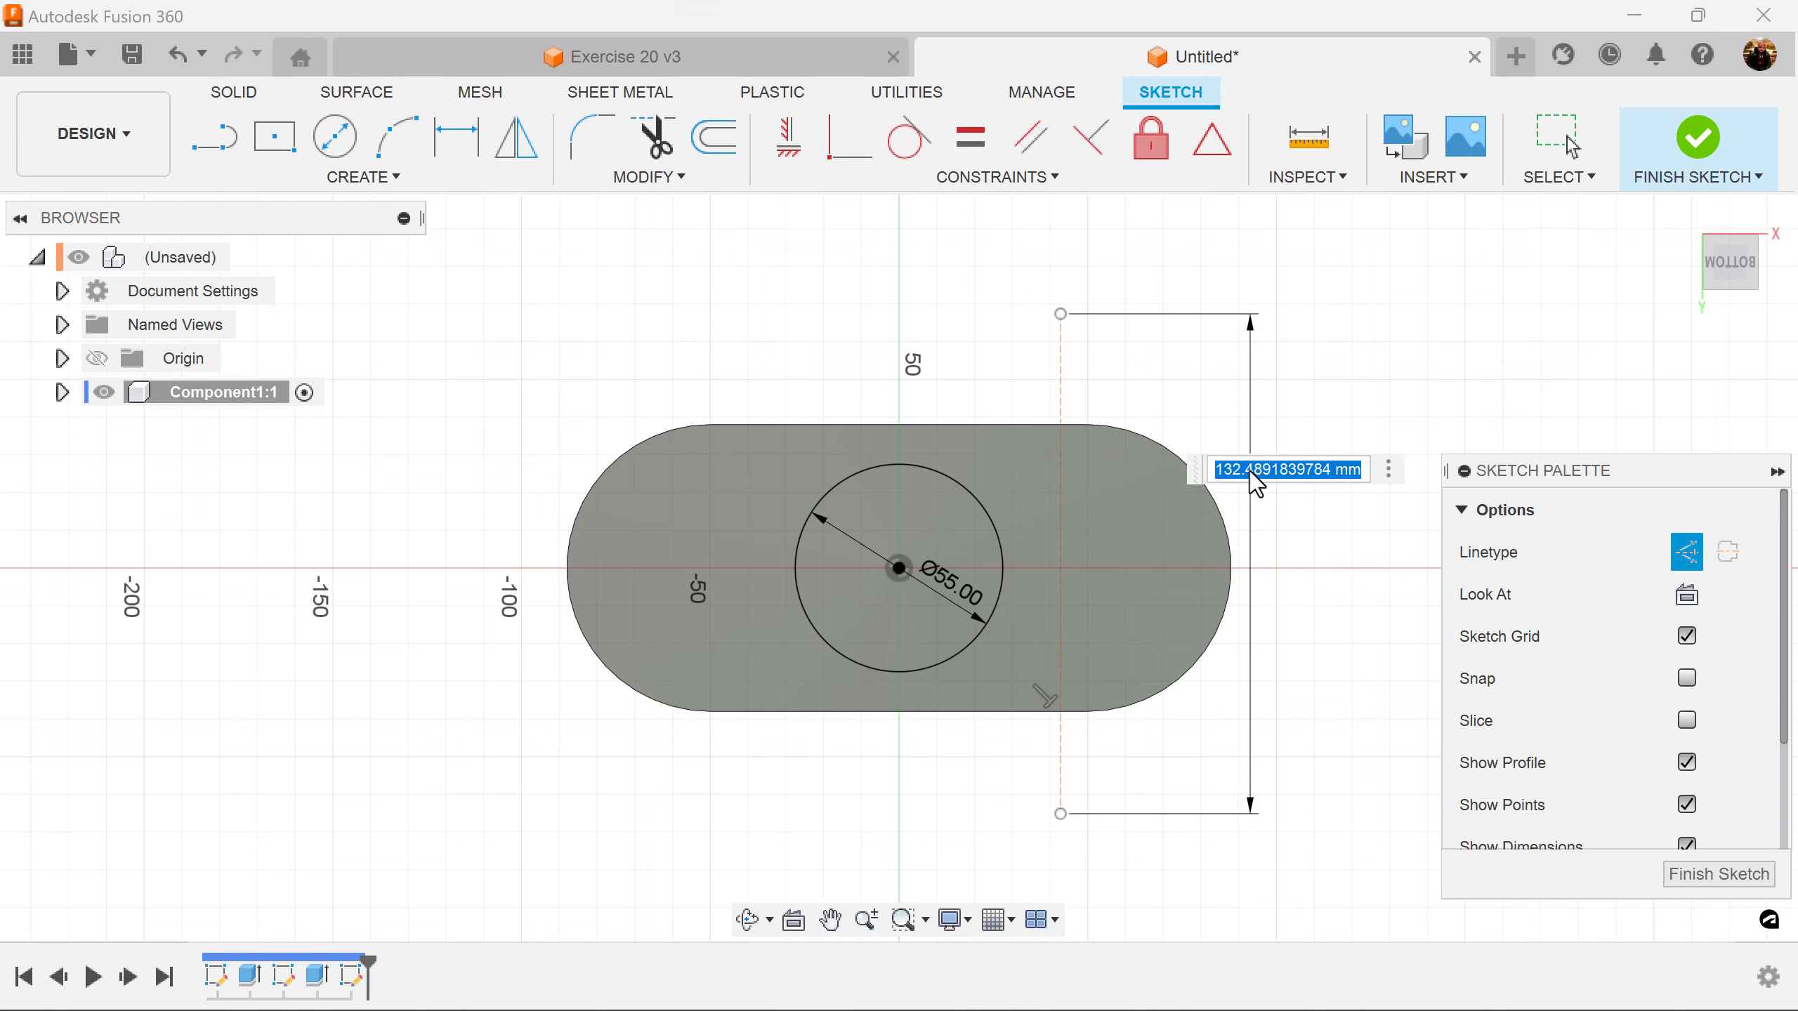
{"action": "type", "text": "90"}
{"action": "key", "text": "Return"}
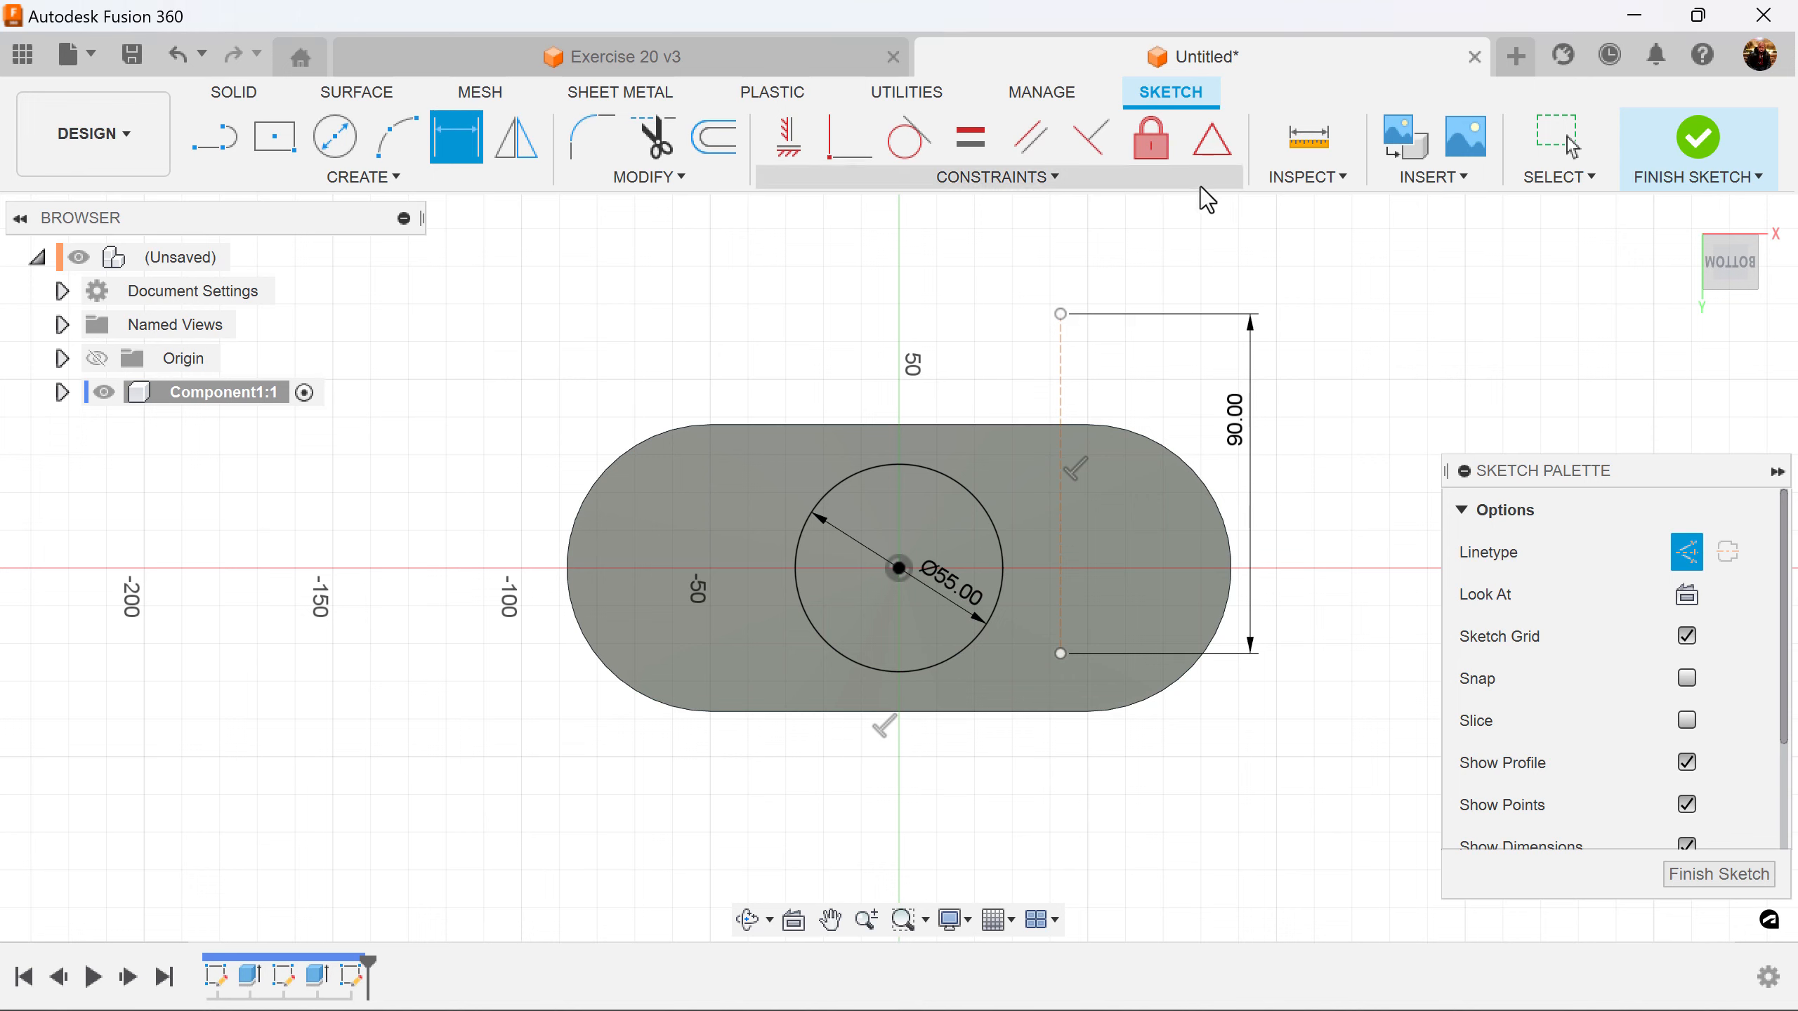
Constrain the midpoint of the construction line to the sketch origin
{"action": "left_click", "coordinate": [837, 142]}
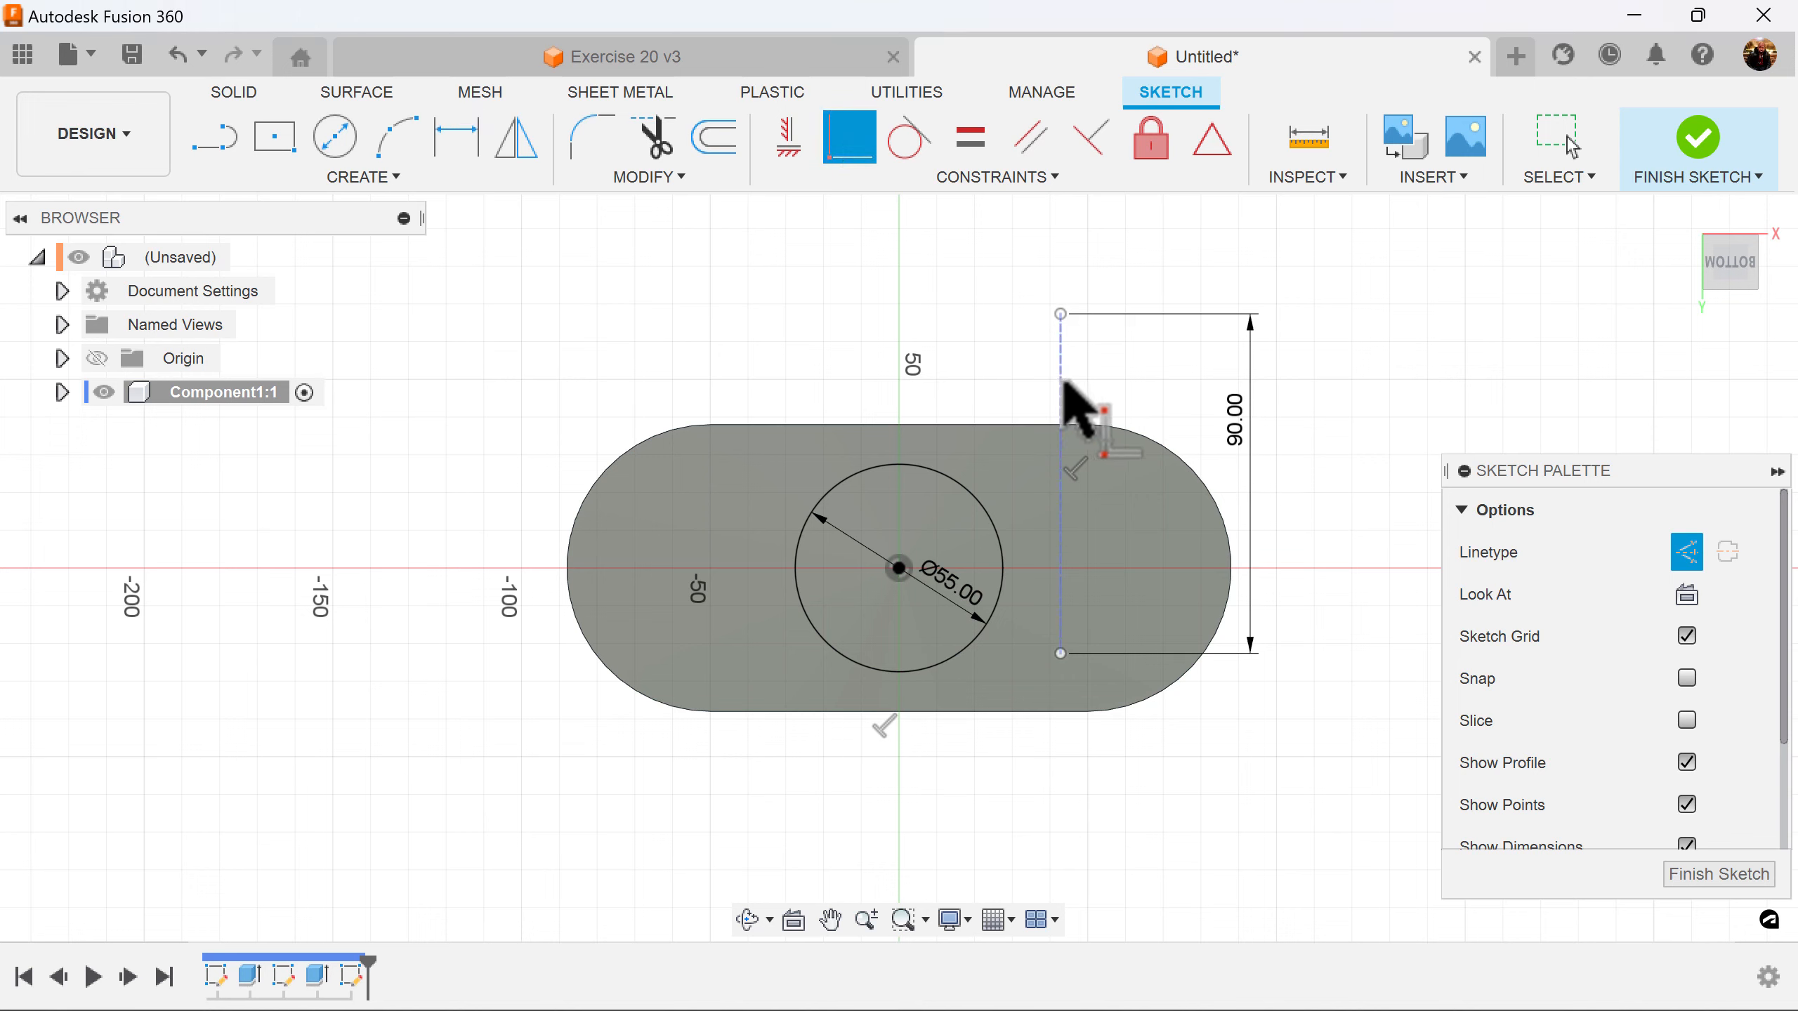
{"action": "left_click", "coordinate": [1062, 387]}
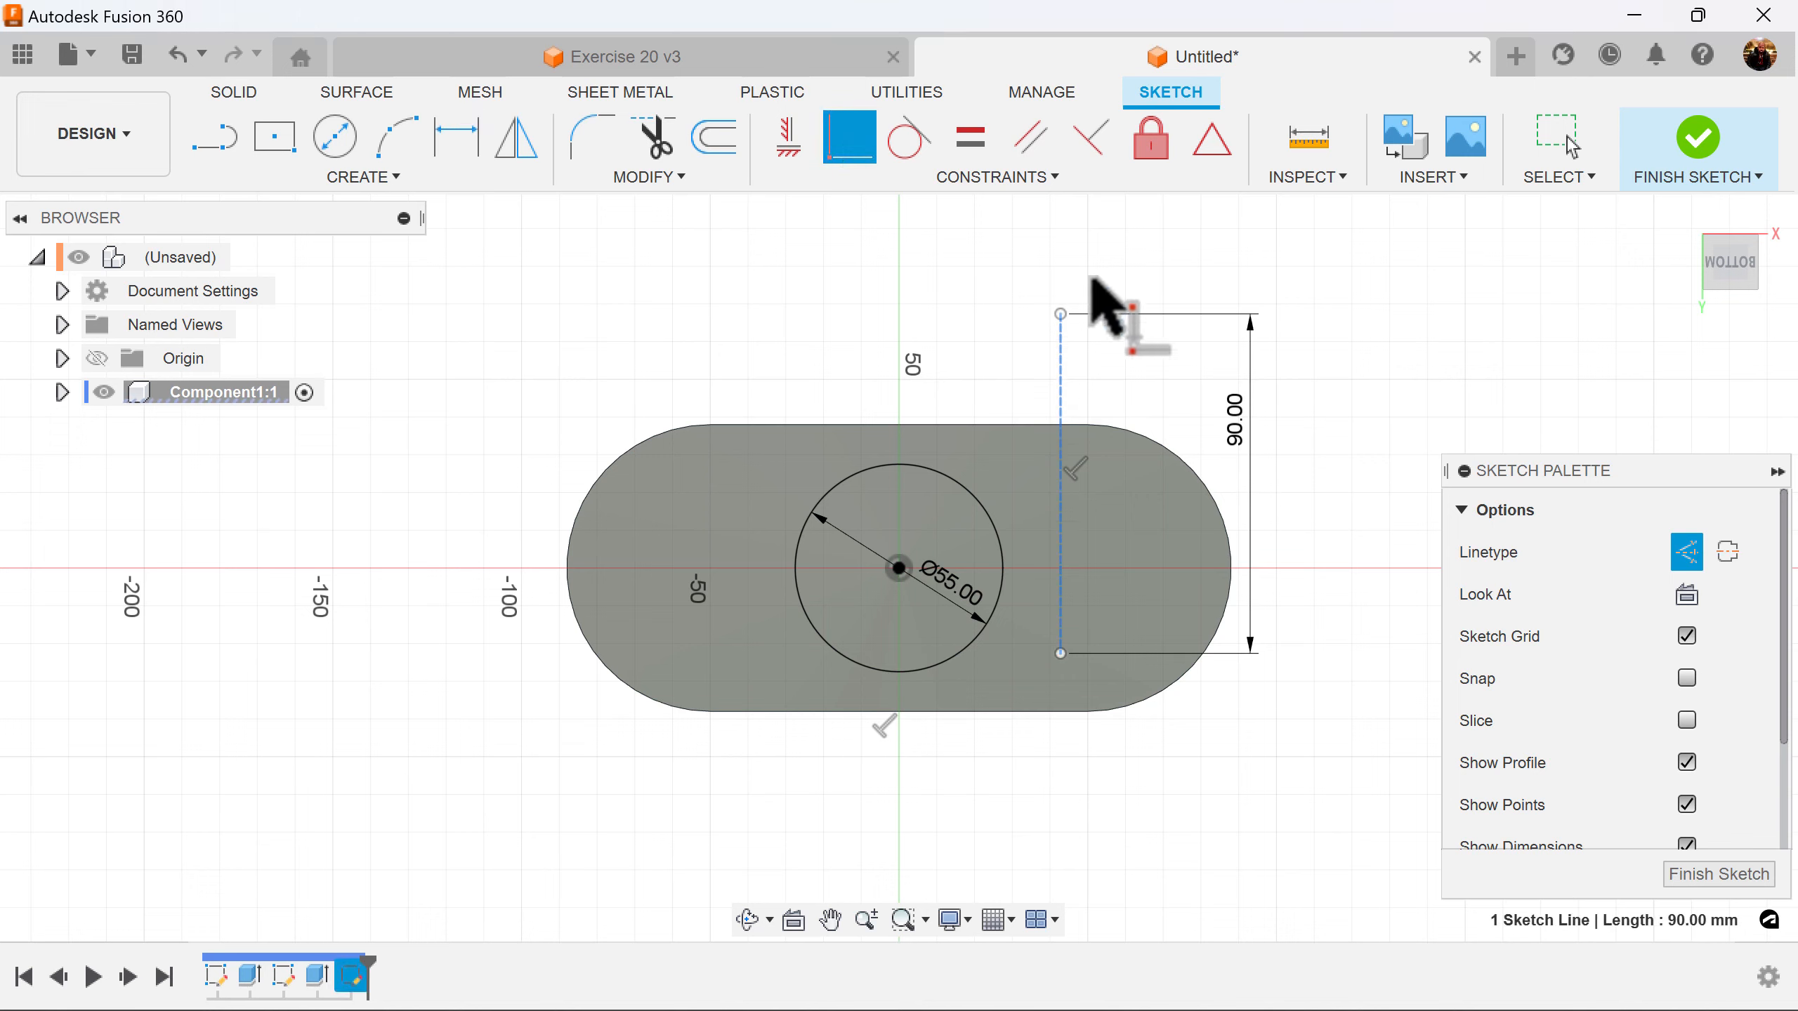
{"action": "left_click", "coordinate": [1211, 138]}
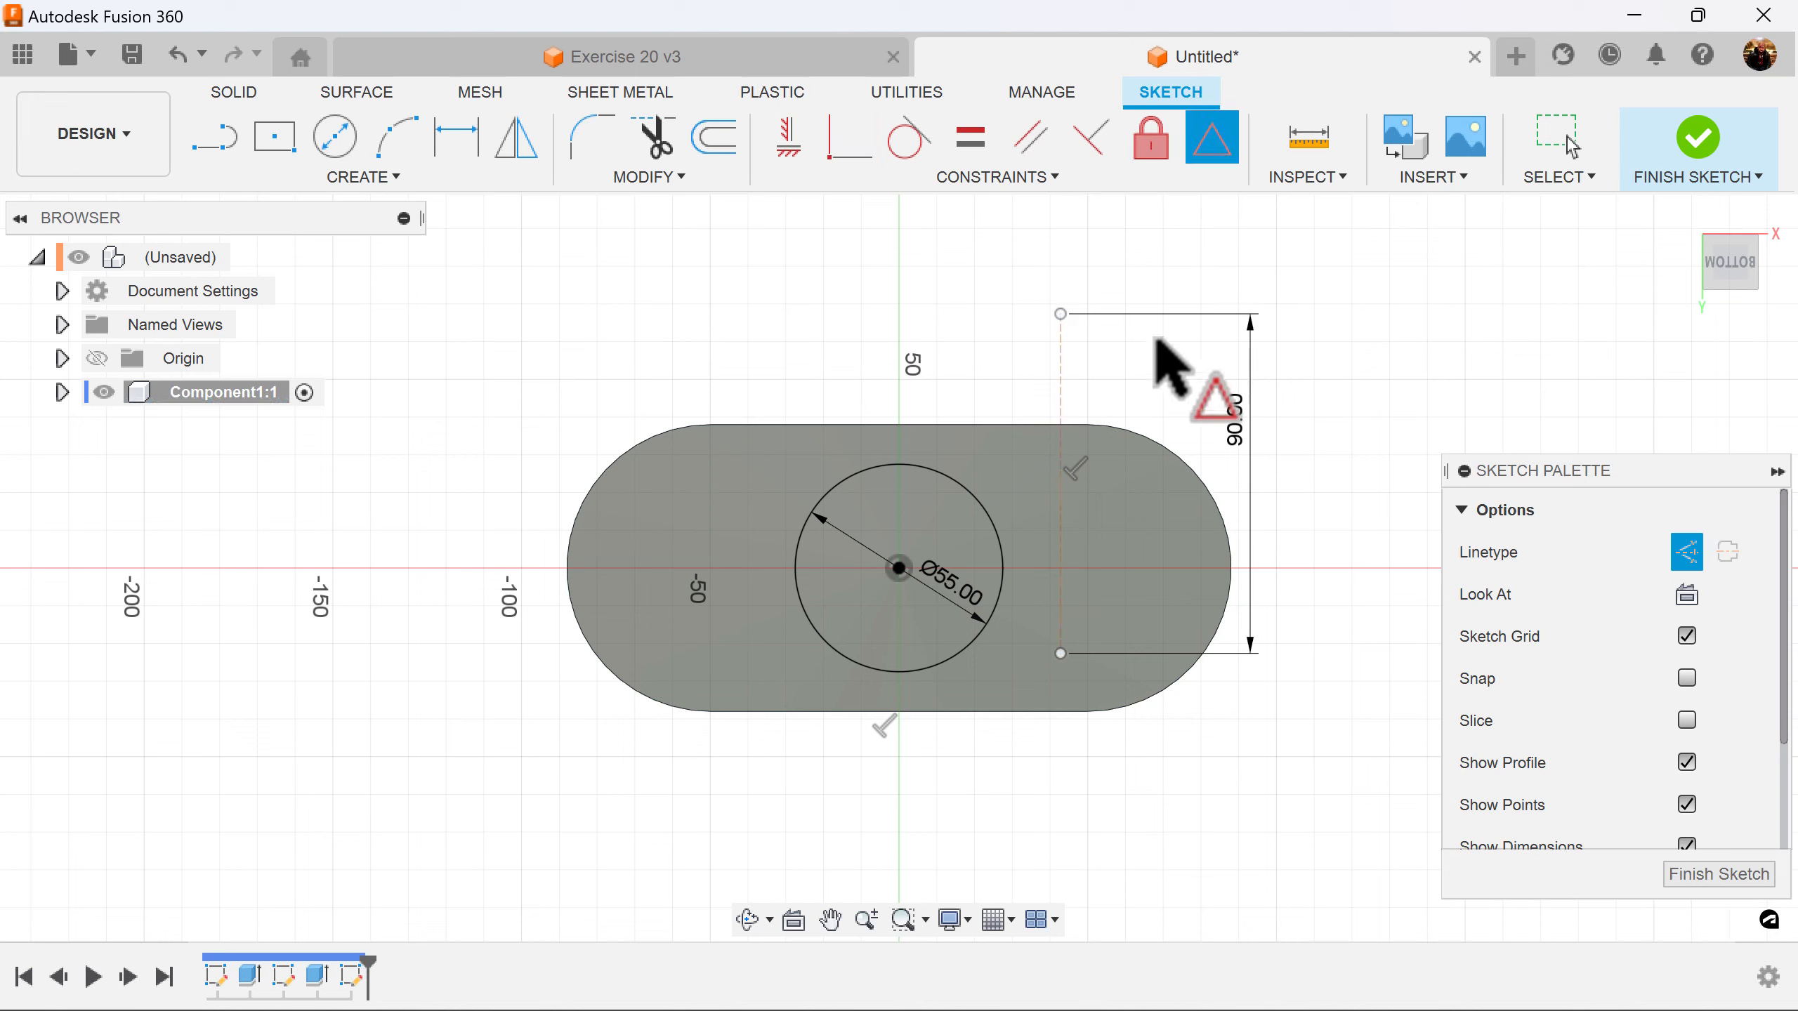
{"action": "left_click", "coordinate": [1061, 390]}
{"action": "left_click", "coordinate": [900, 569]}
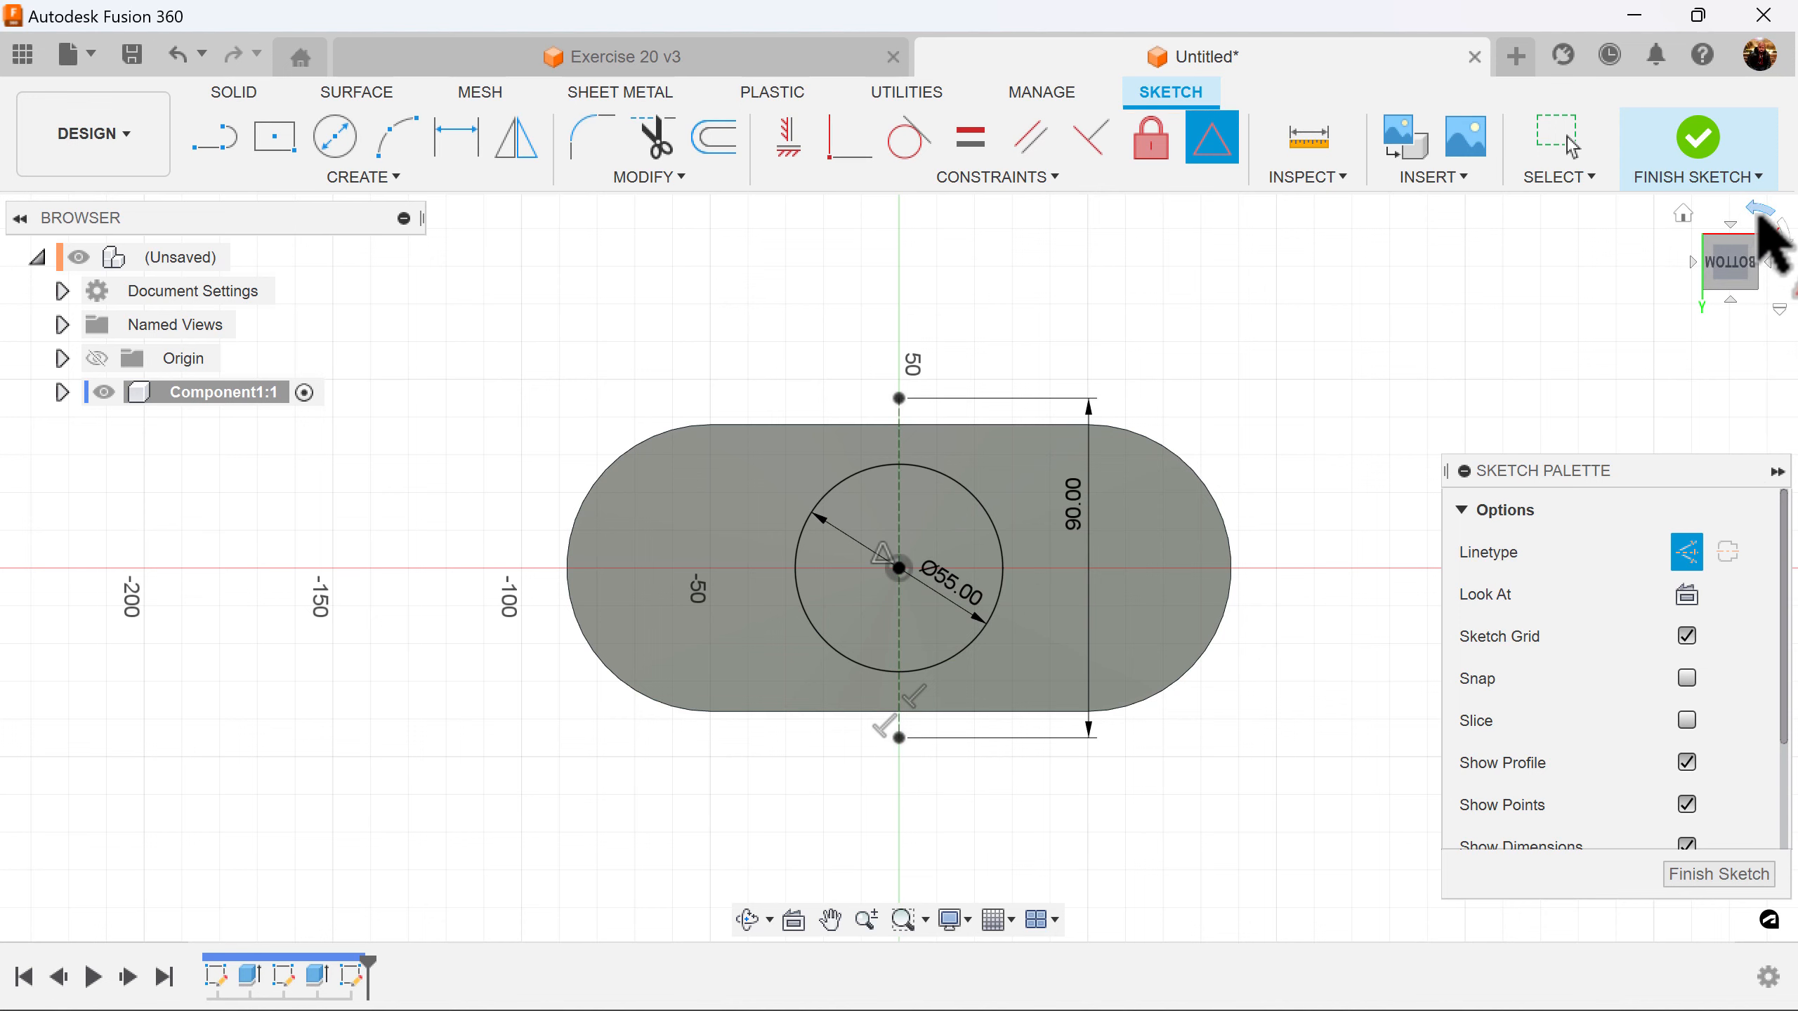
Draw a 20 mm diameter circle in normal linetype at each end of the 90 mm construction line
{"action": "left_click", "coordinate": [1759, 210]}
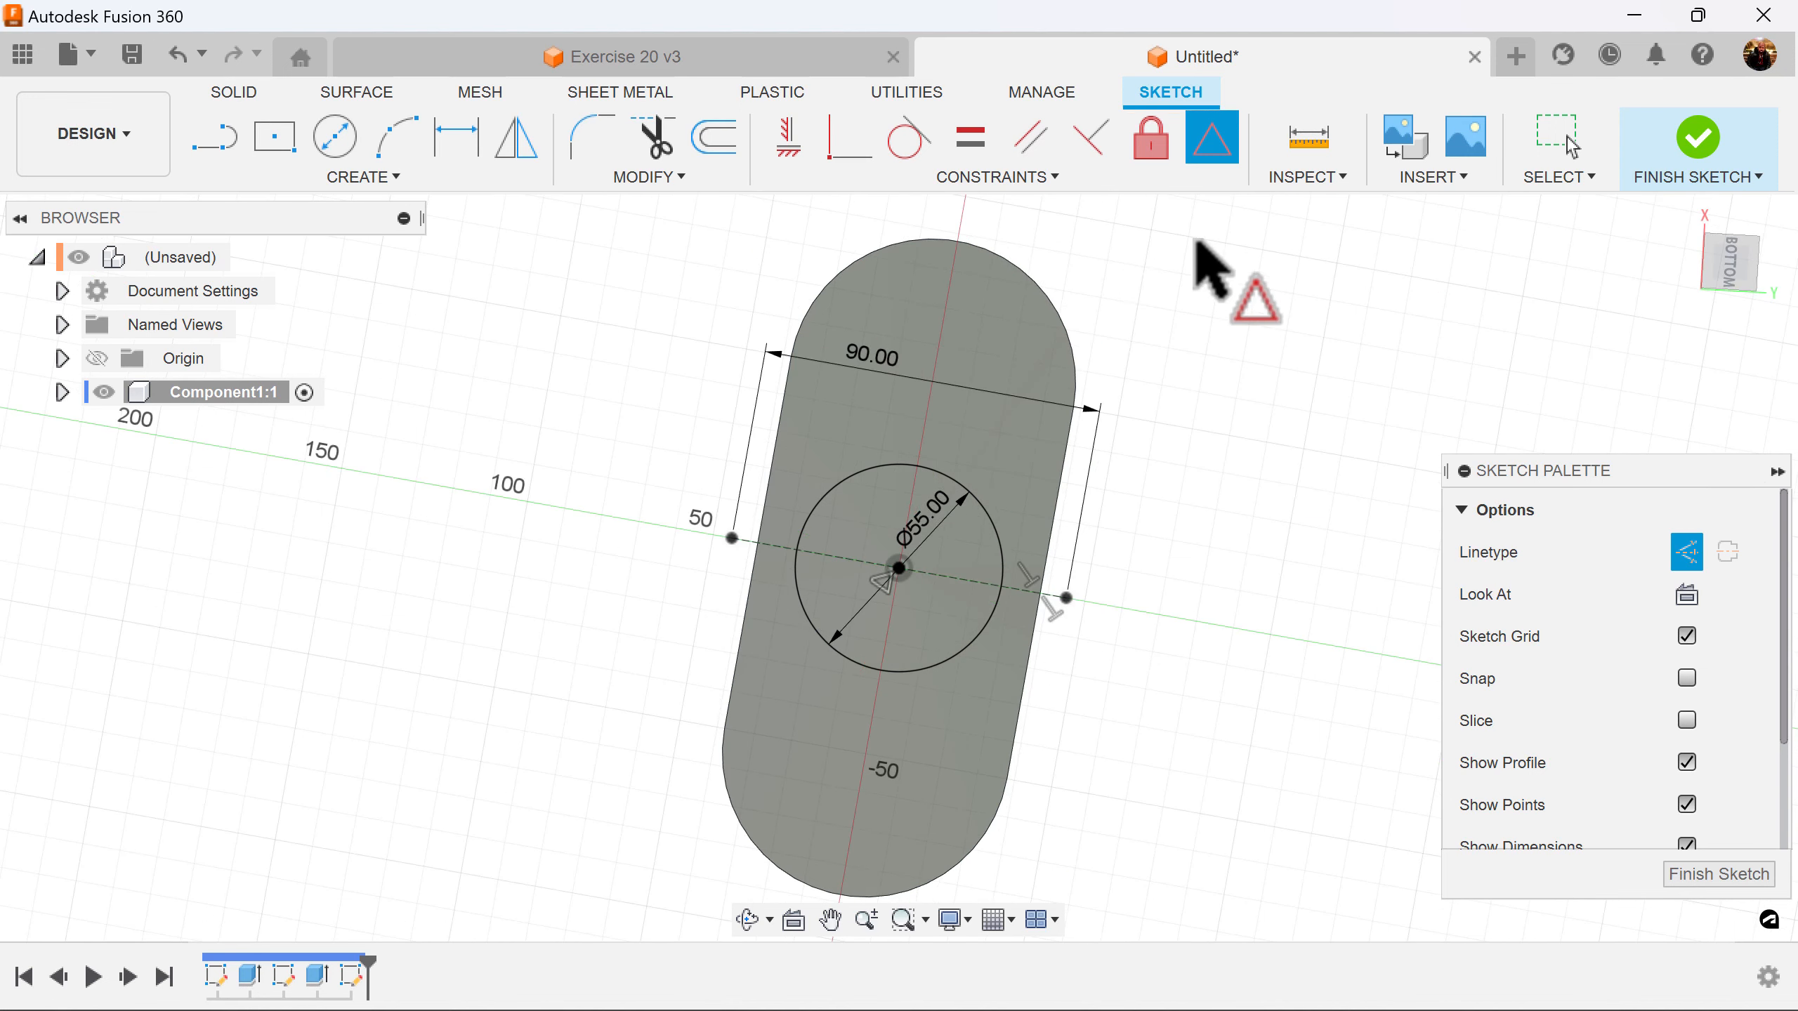
{"action": "left_click", "coordinate": [334, 137]}
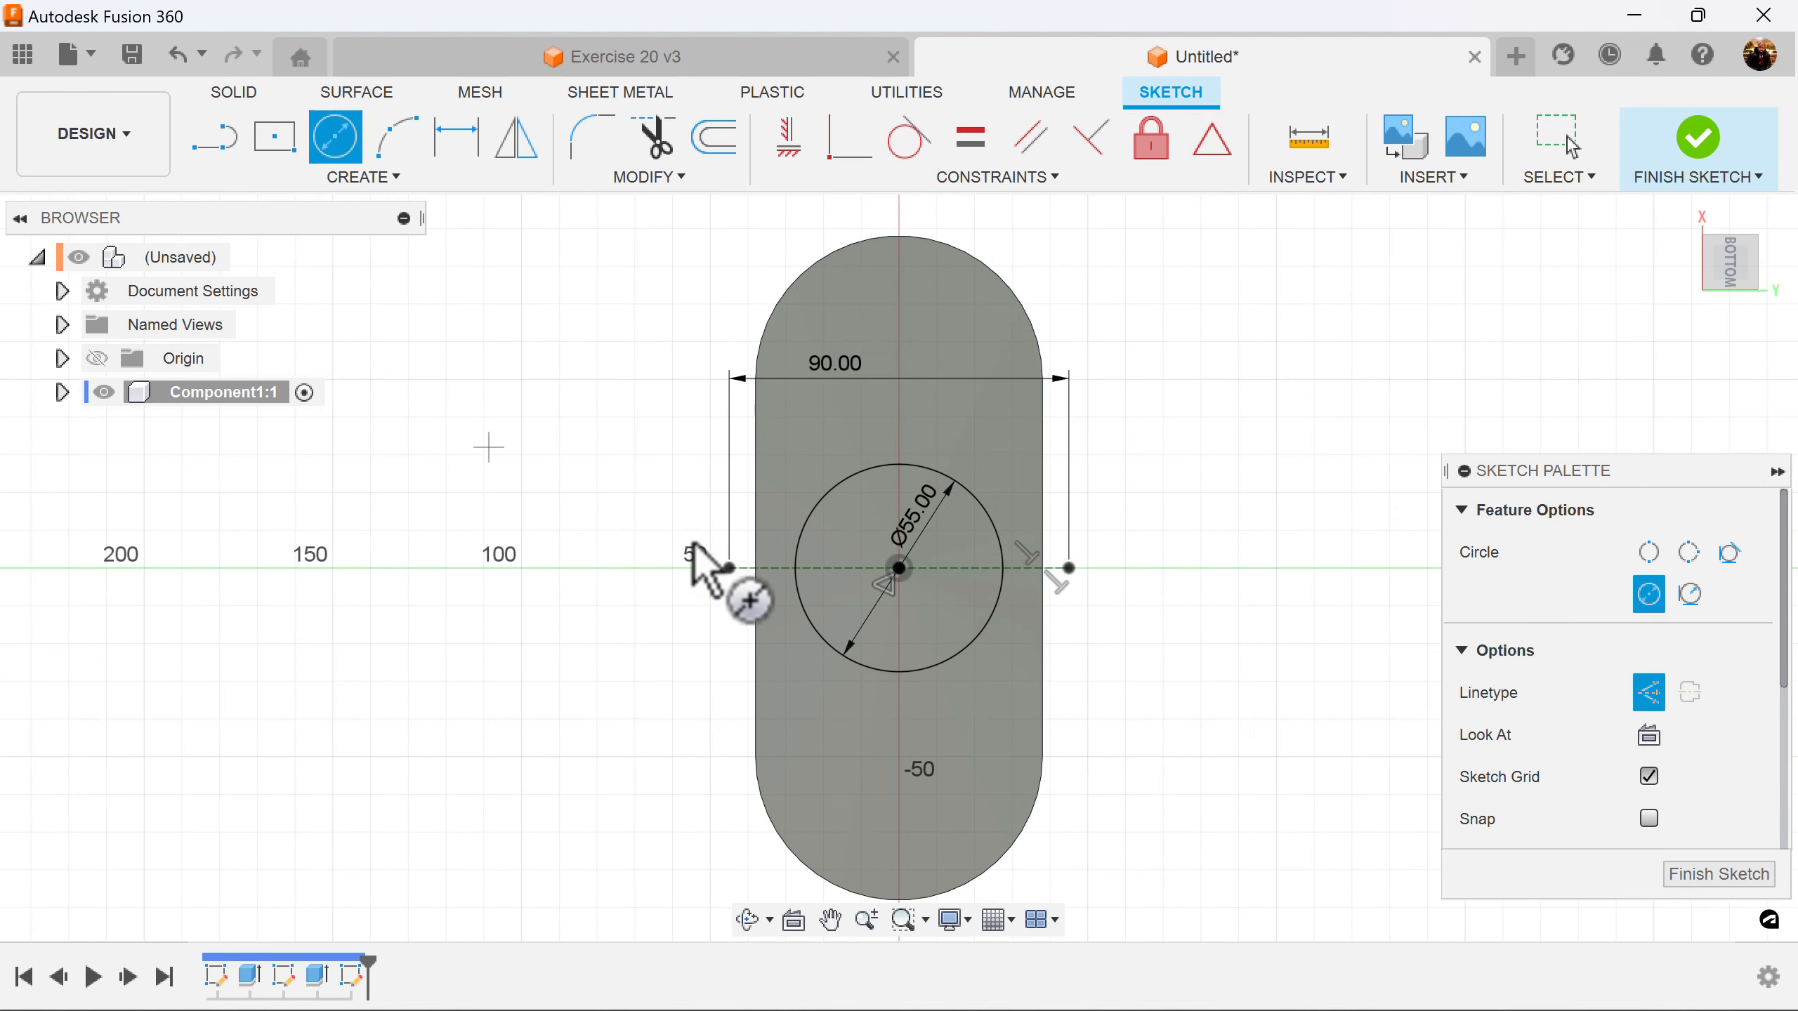
{"action": "left_click", "coordinate": [1649, 692]}
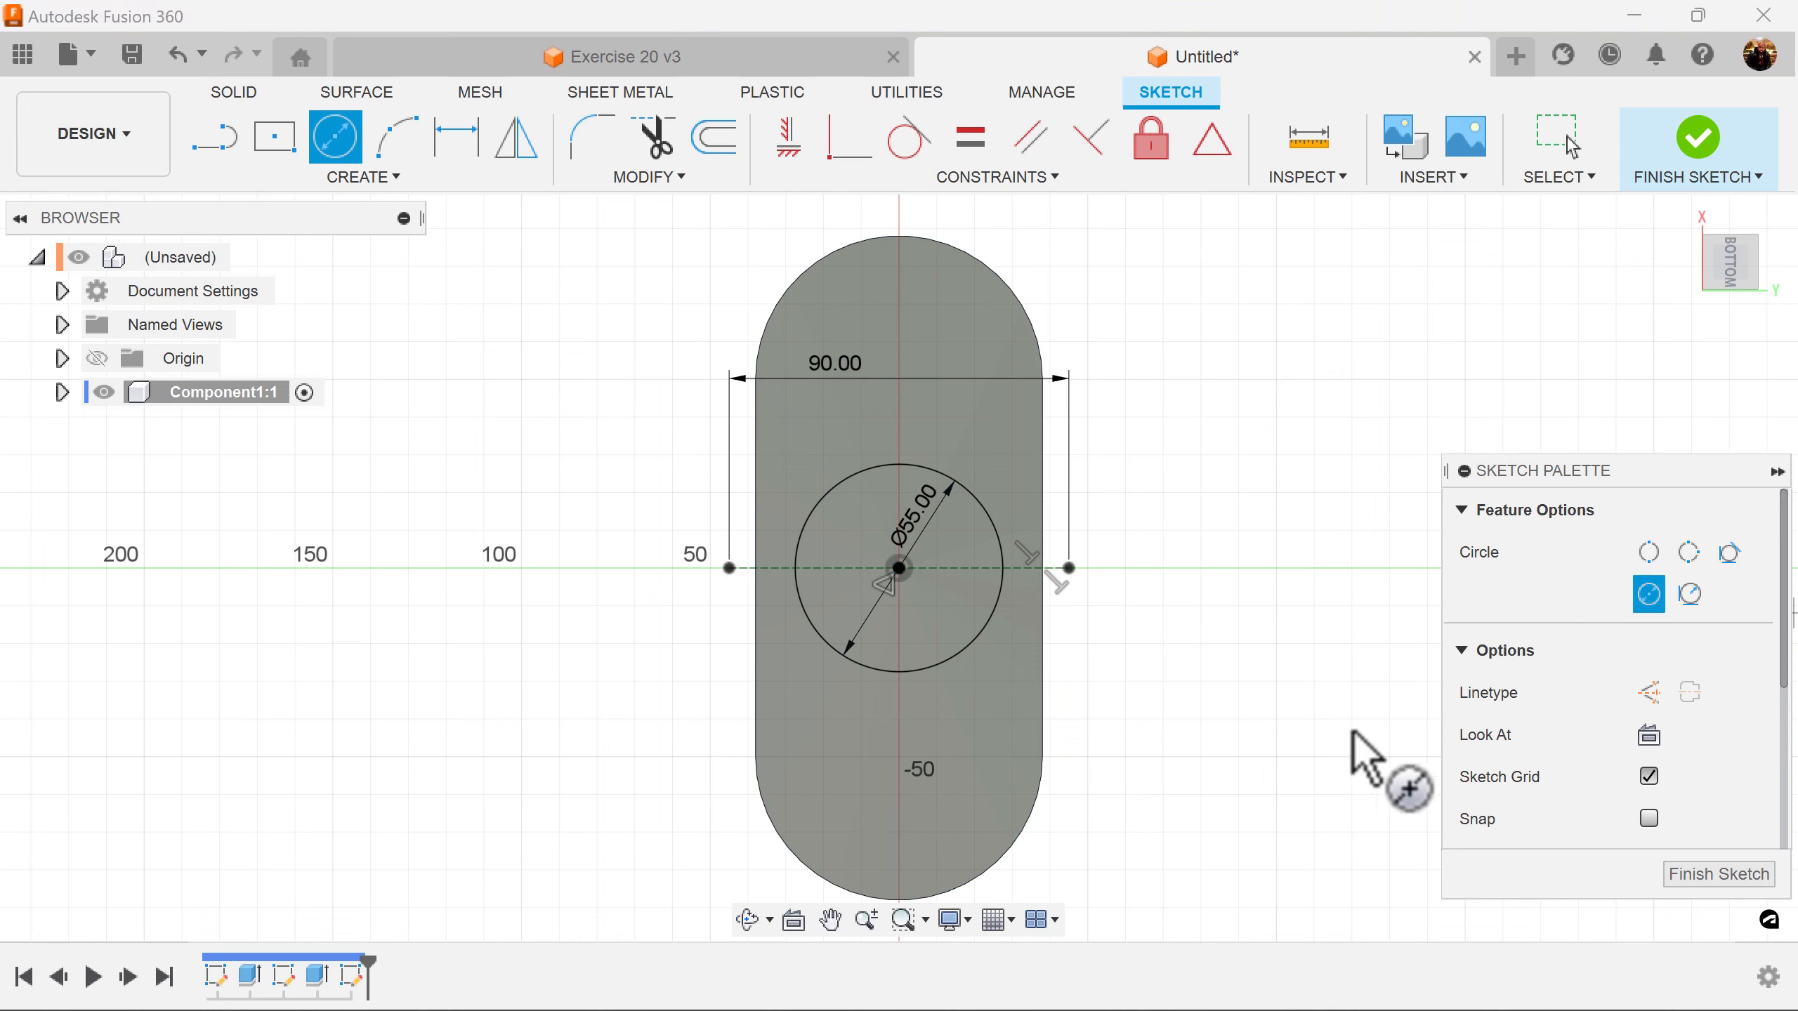
{"action": "left_click", "coordinate": [727, 571]}
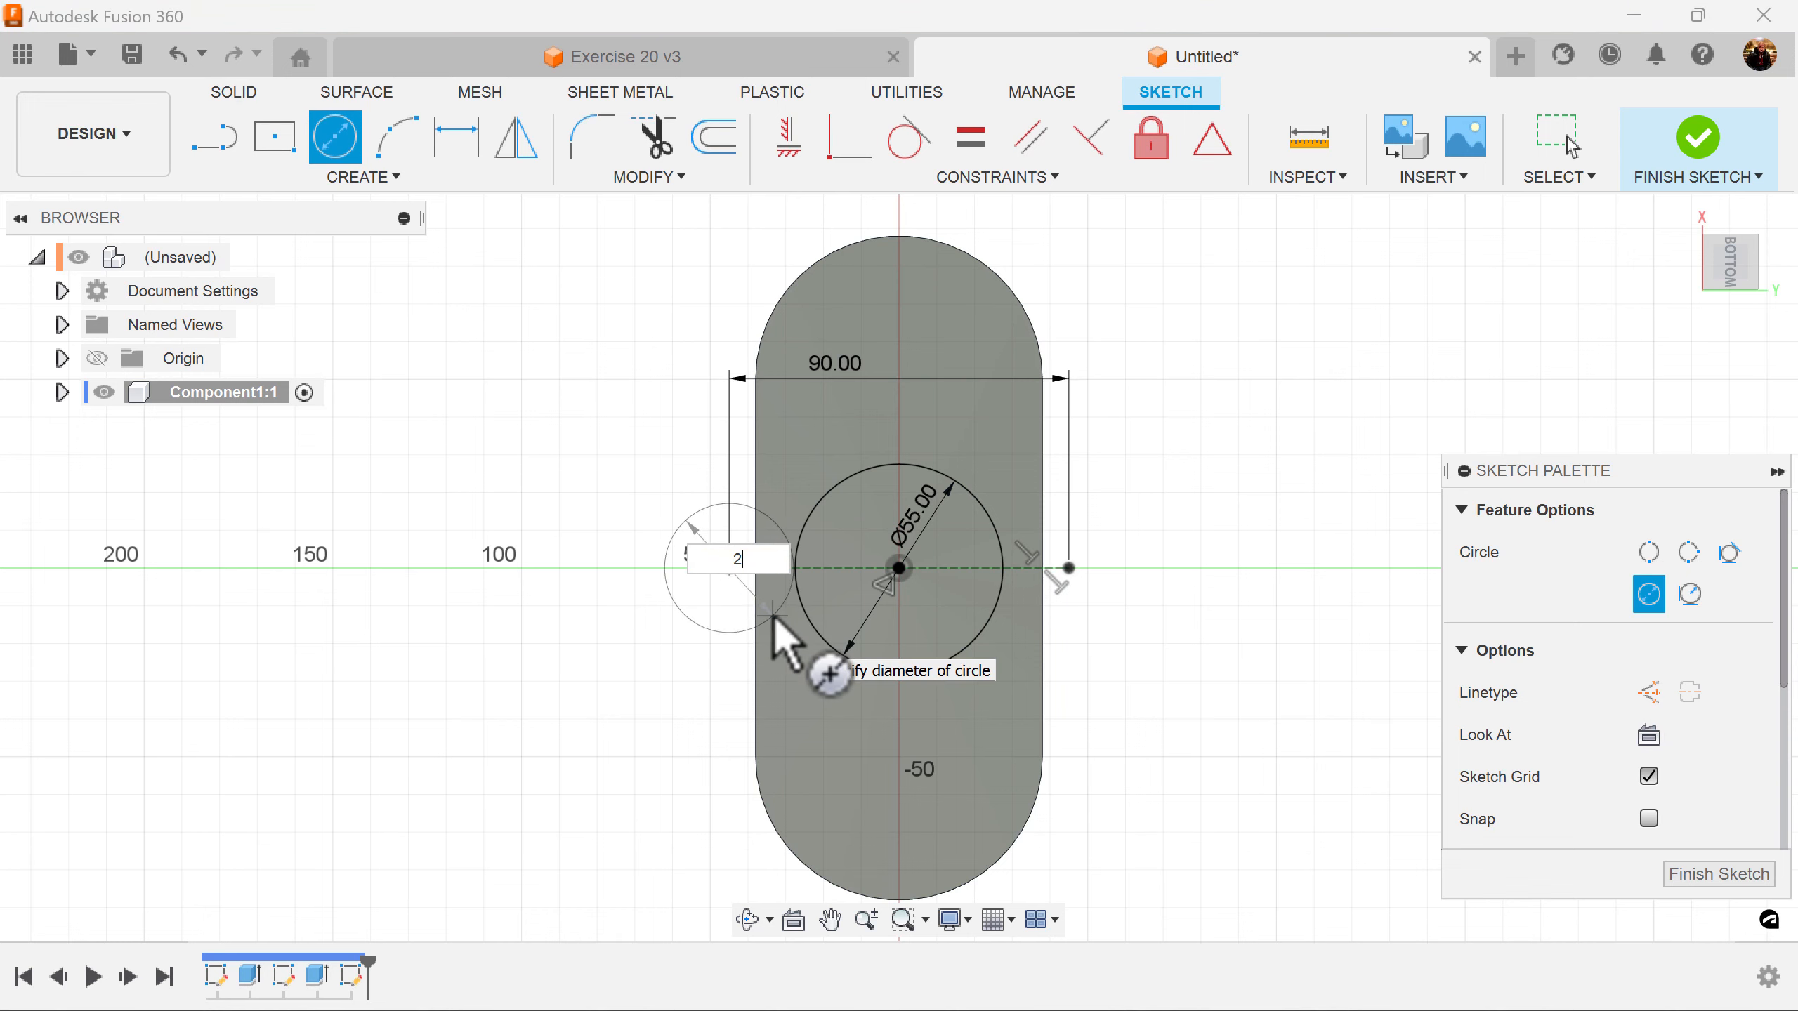
{"action": "key", "text": "Return"}
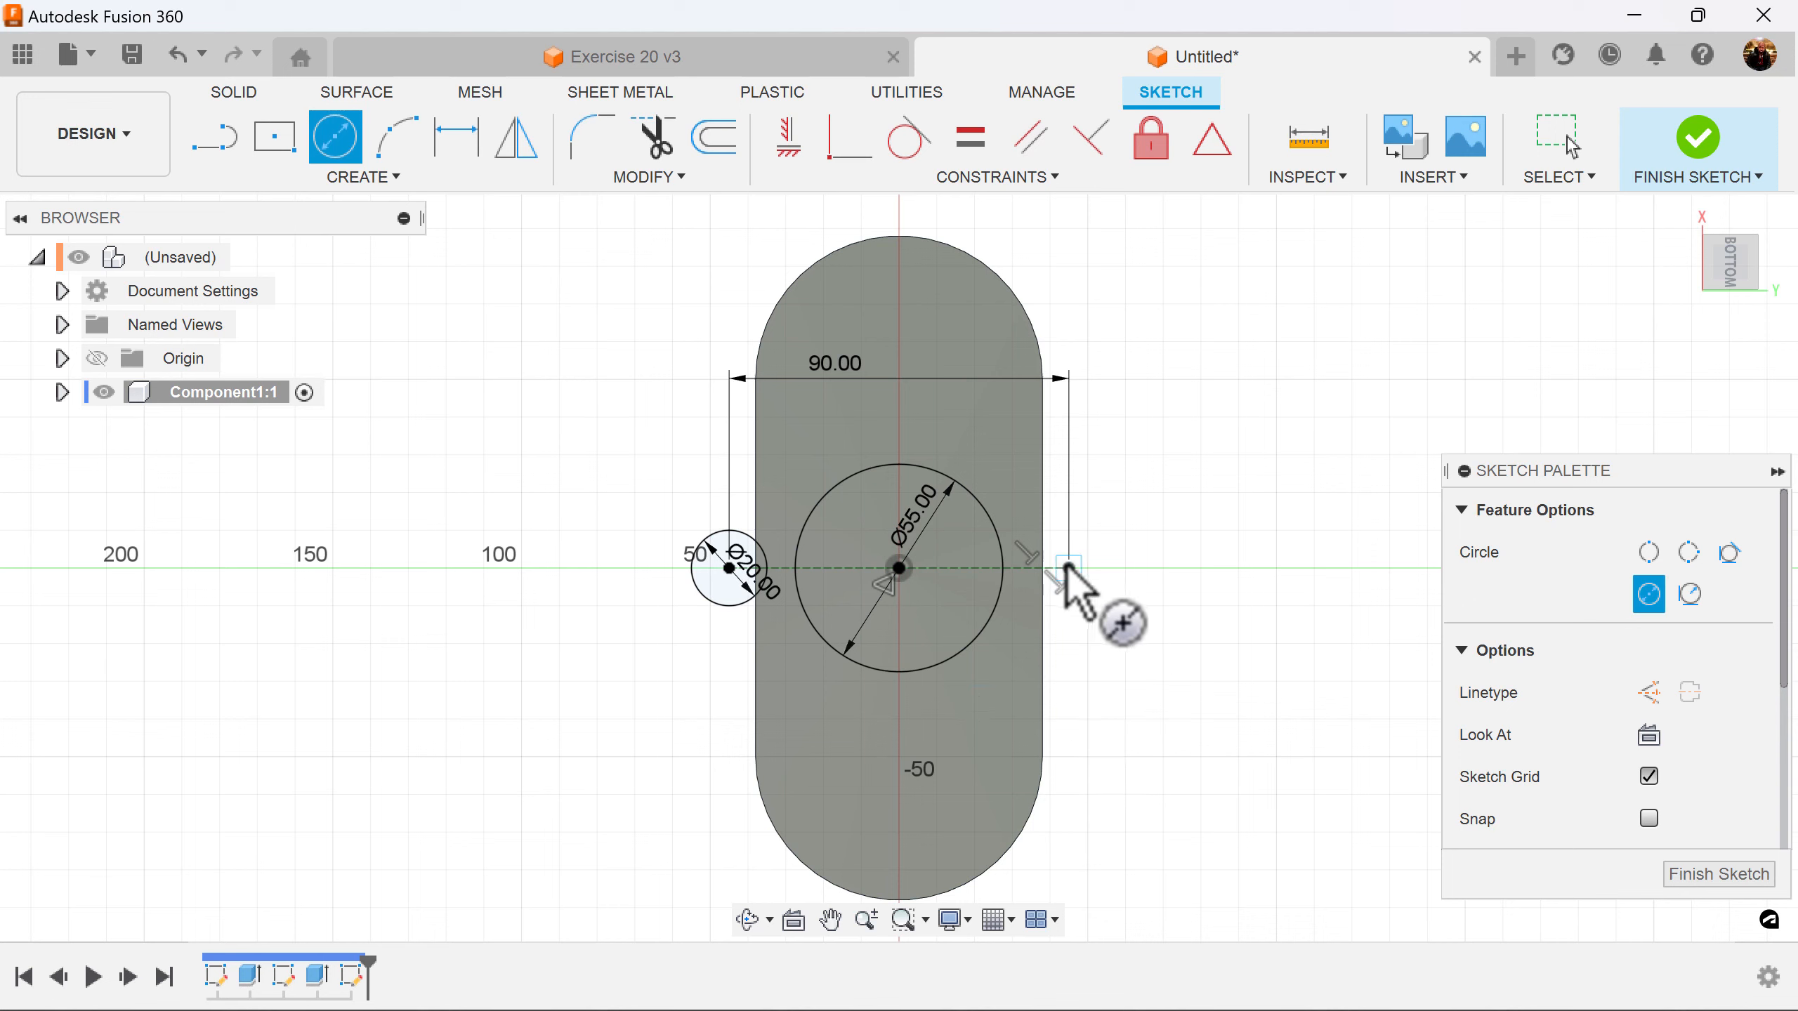
{"action": "left_click", "coordinate": [1088, 578]}
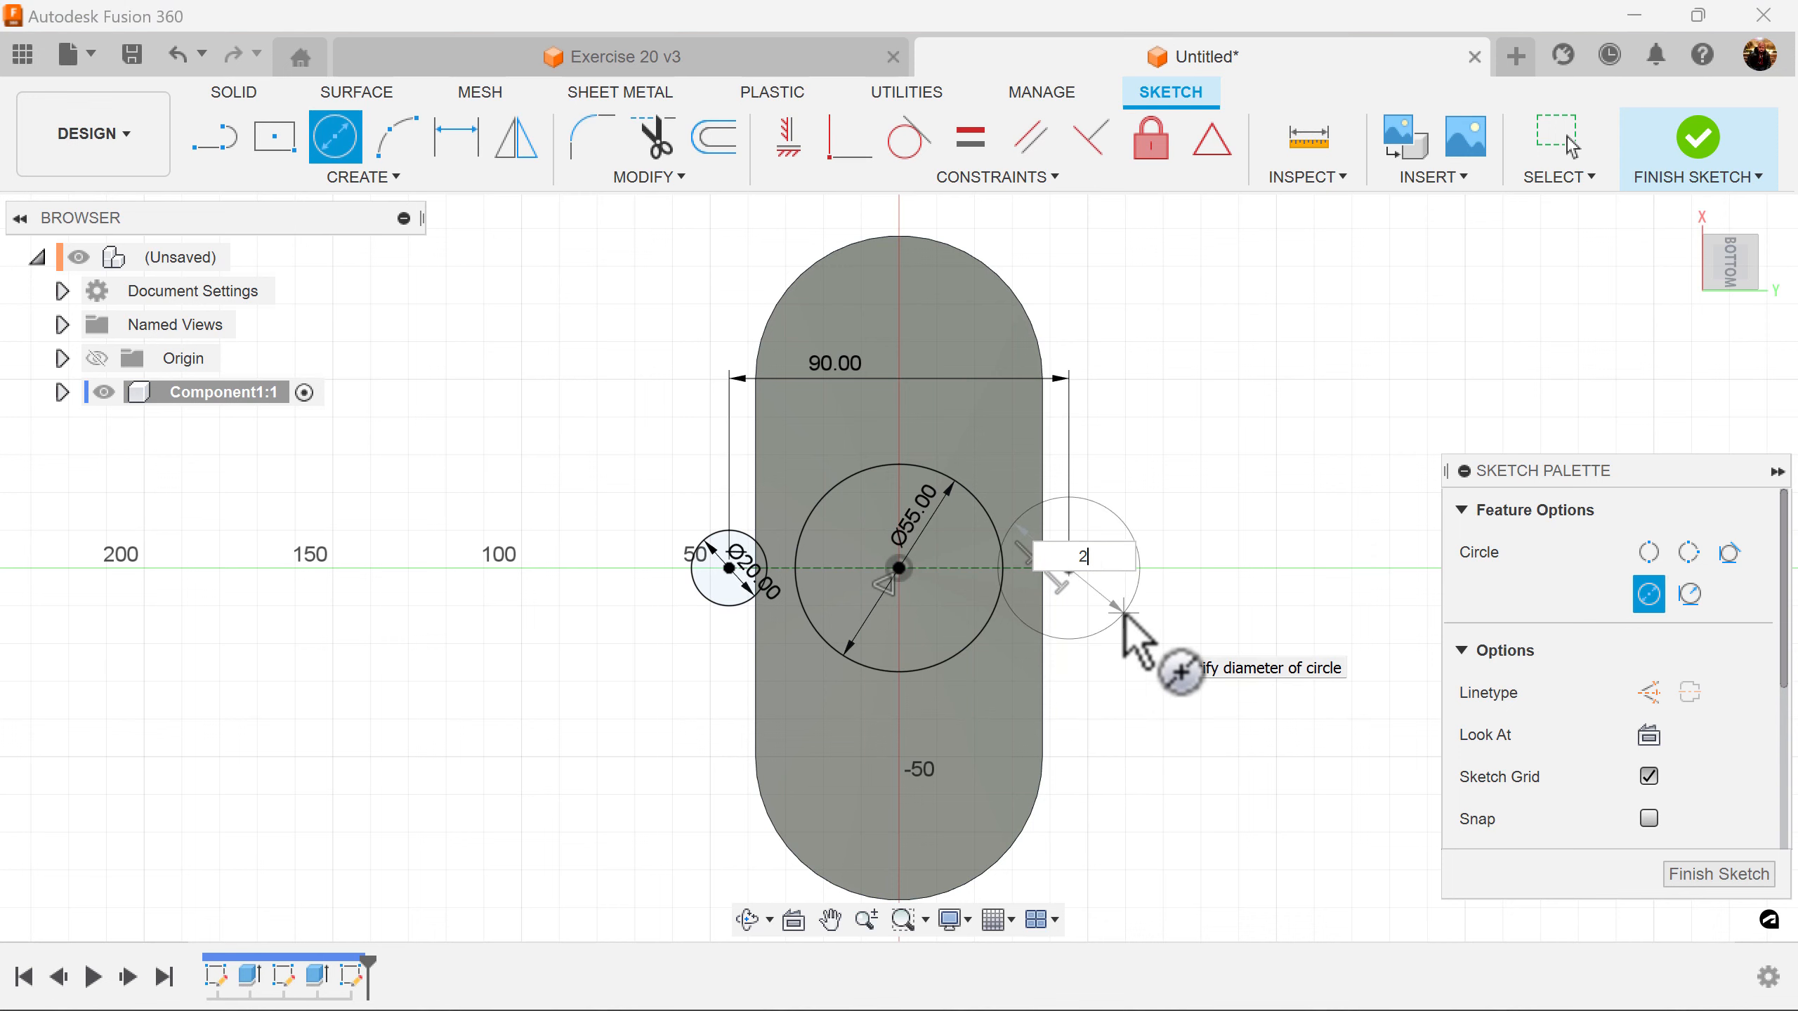
{"action": "key", "text": "Return"}
{"action": "key", "text": "Escape"}
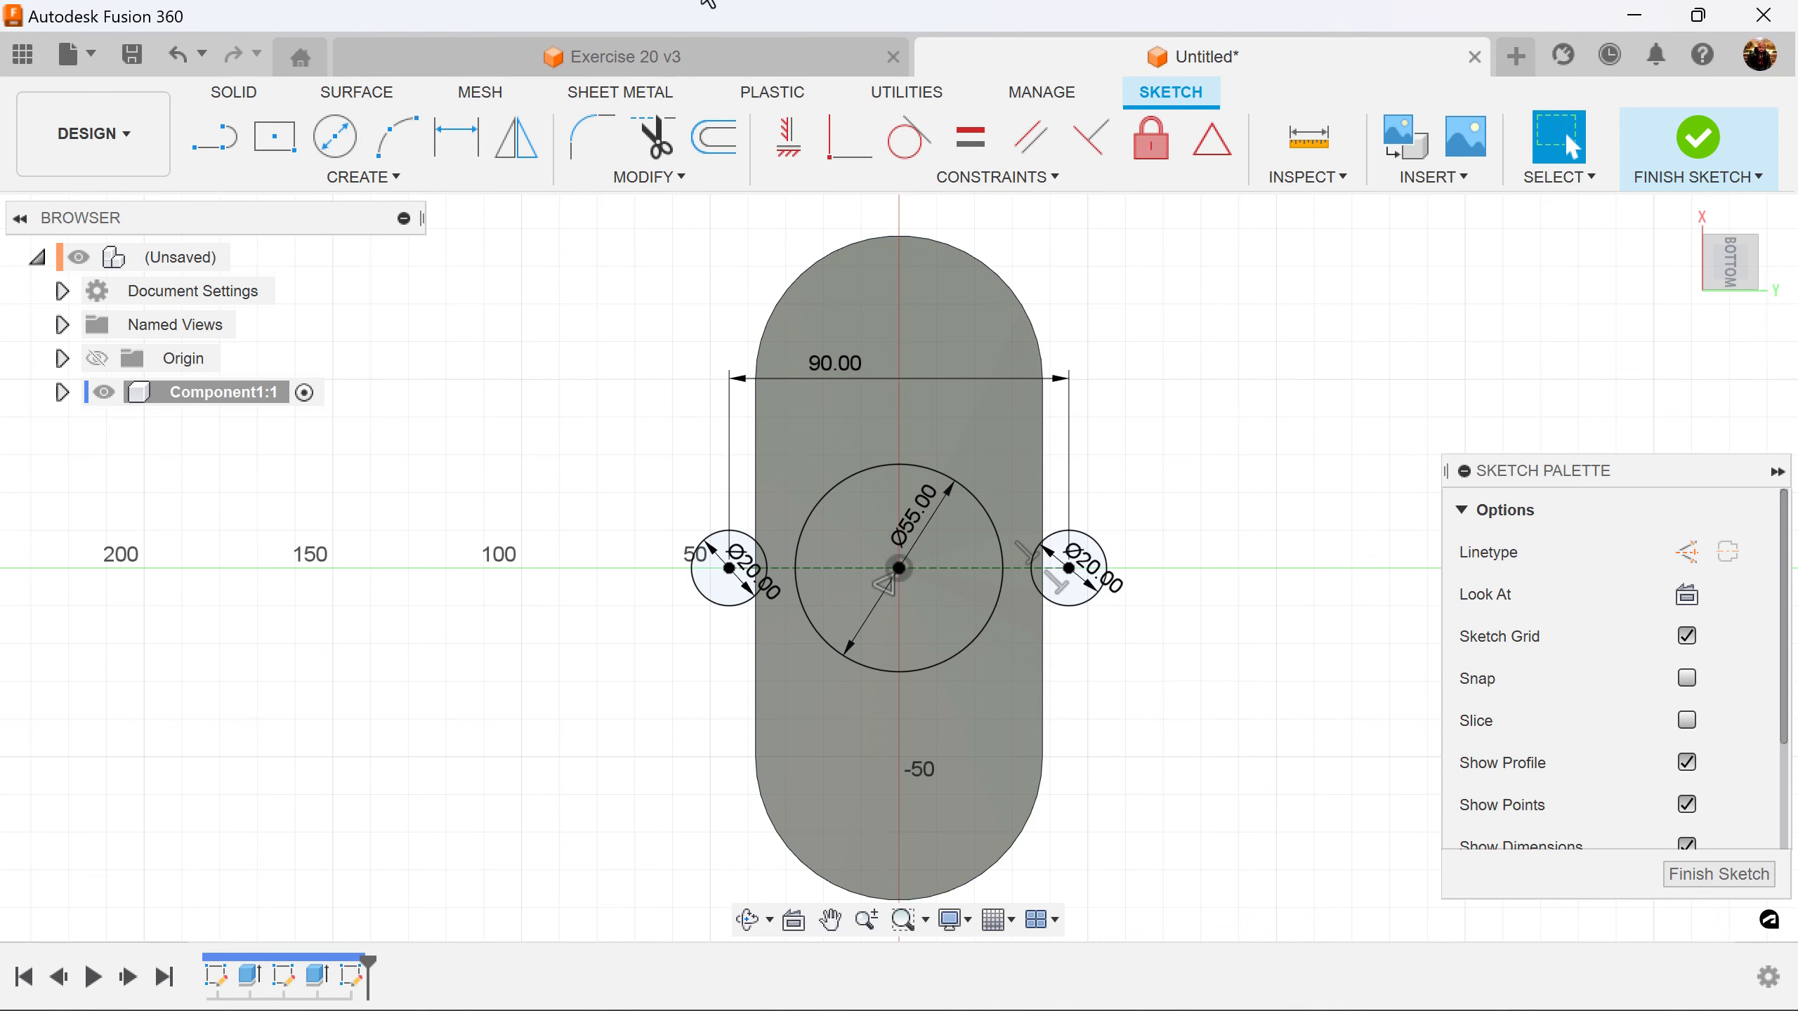
Connect the left 20 mm circle to the 55 mm circle with two tangent lines, one above and one below
{"action": "scroll", "coordinate": [977, 646], "scroll_direction": "up", "scroll_amount": 4}
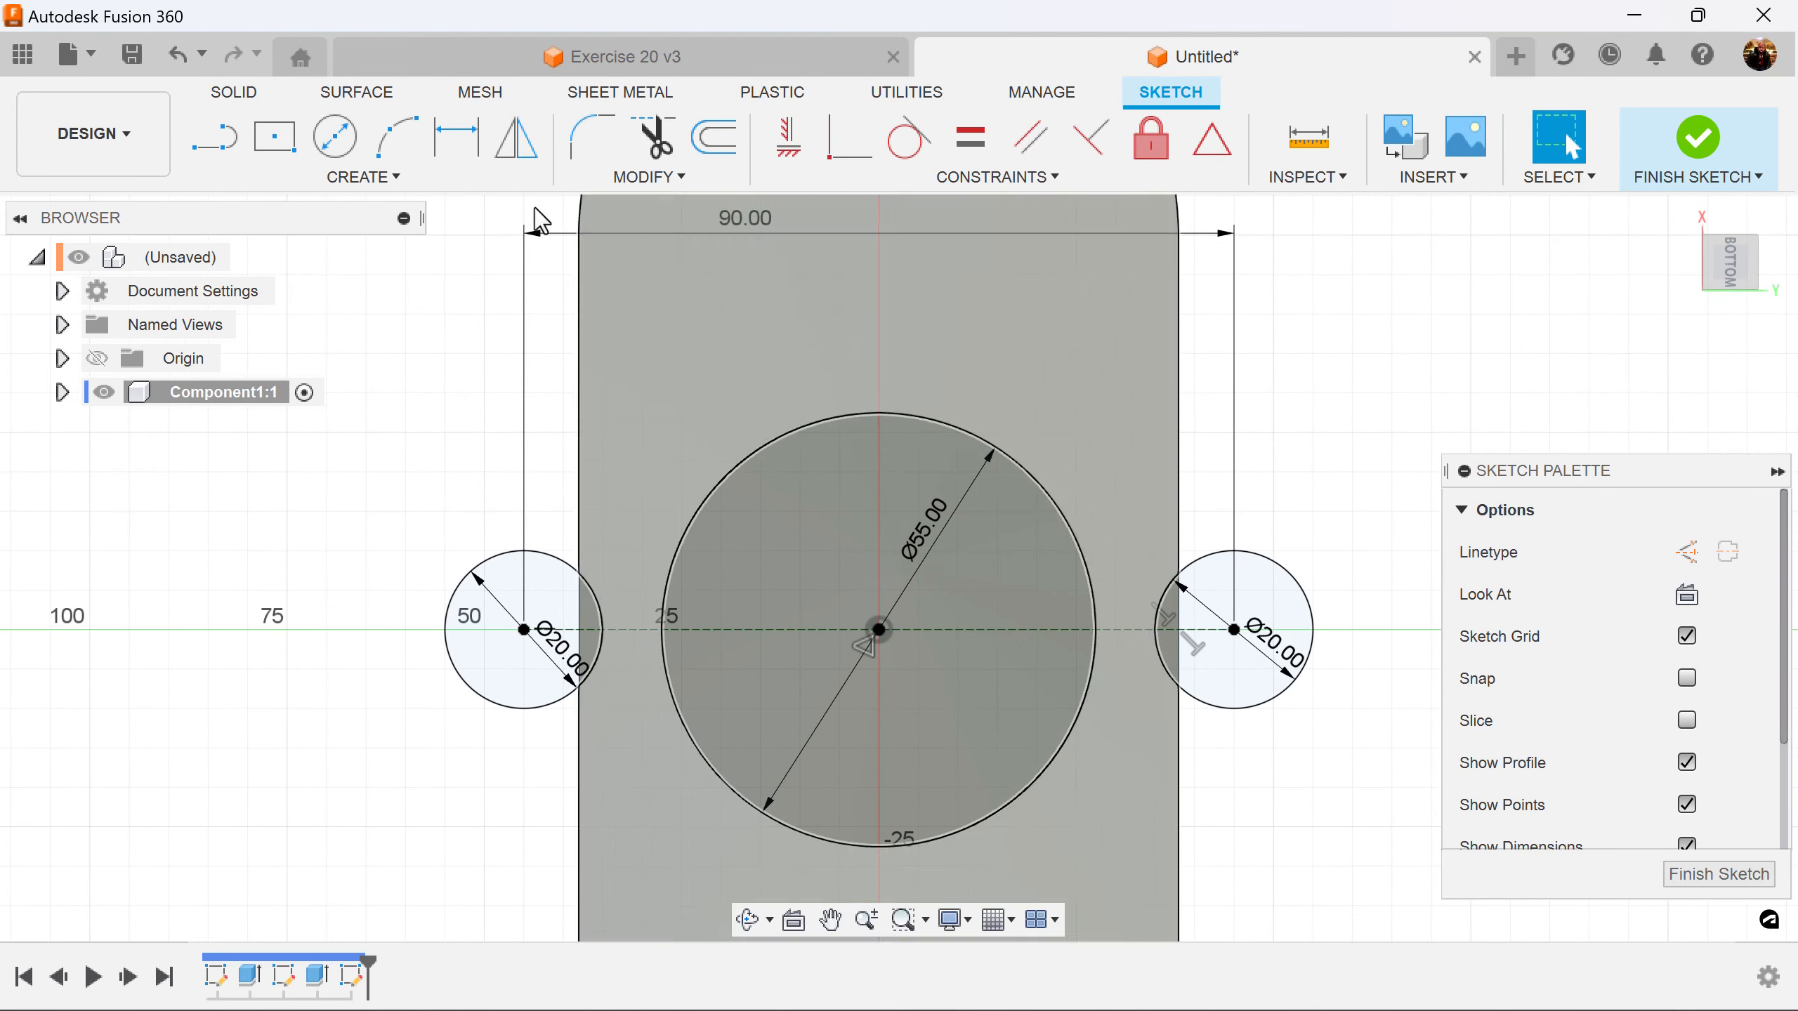
{"action": "left_click", "coordinate": [203, 140]}
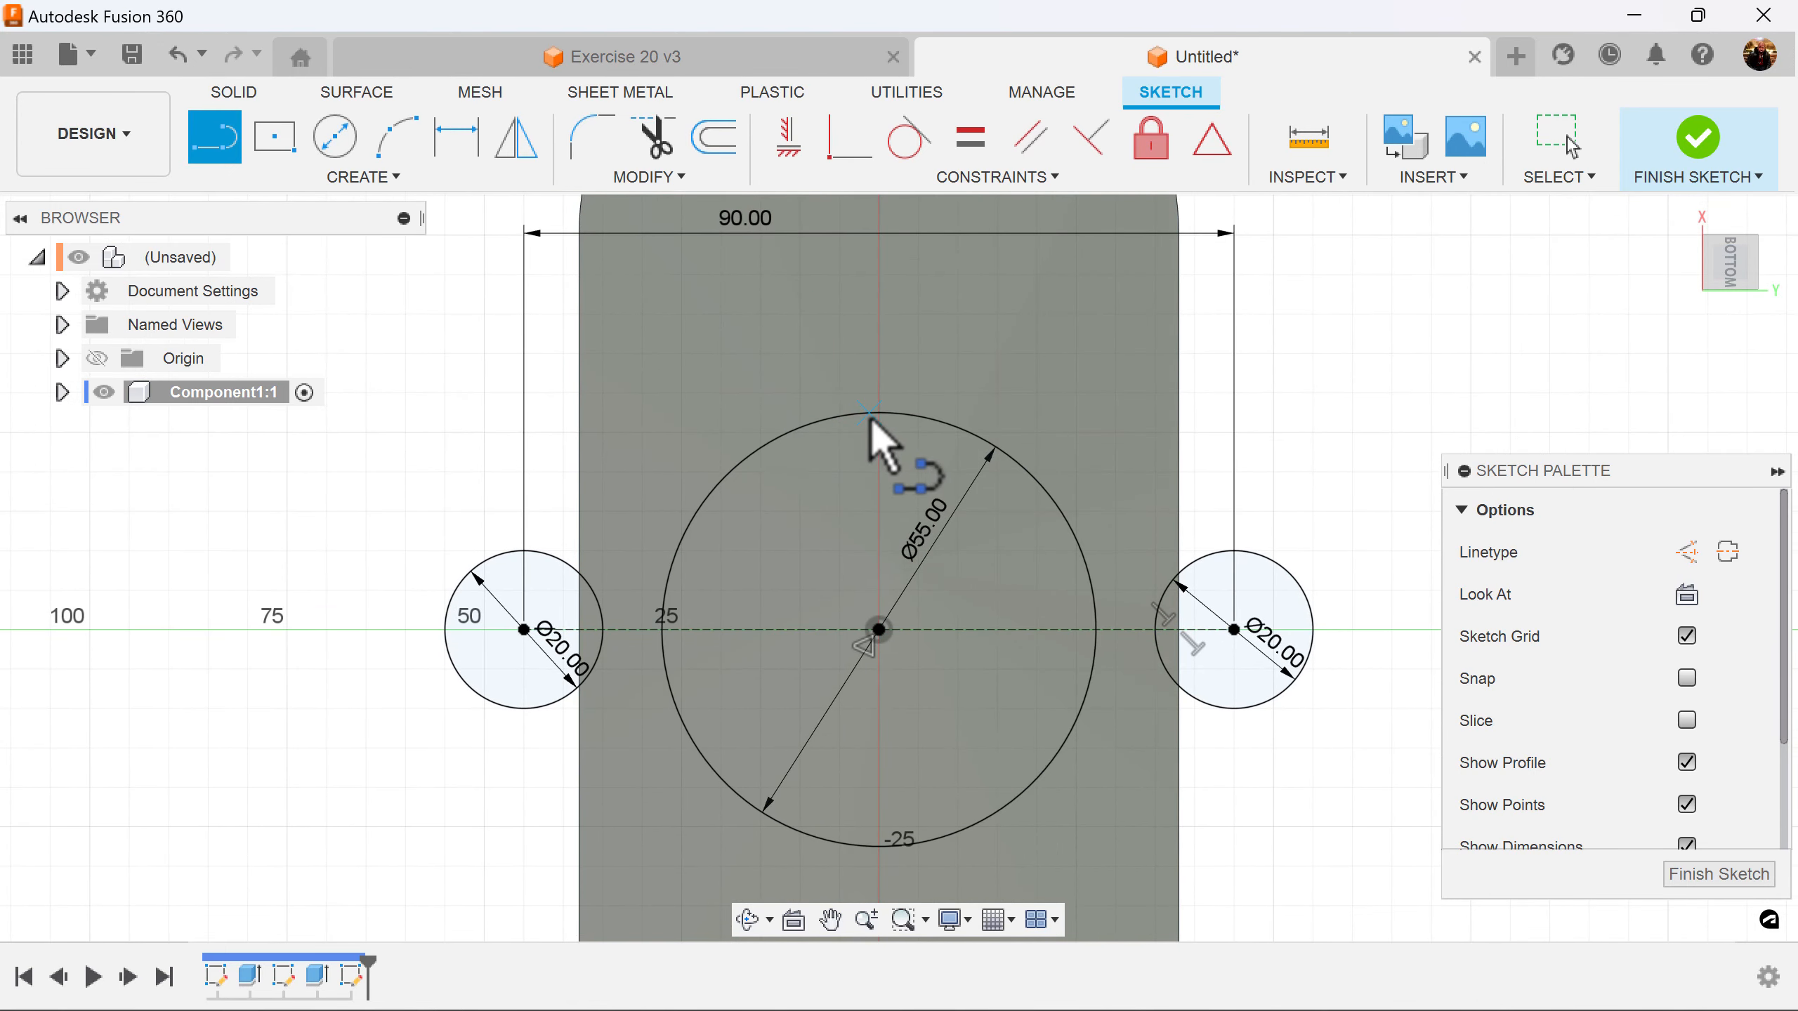
{"action": "left_click", "coordinate": [795, 429]}
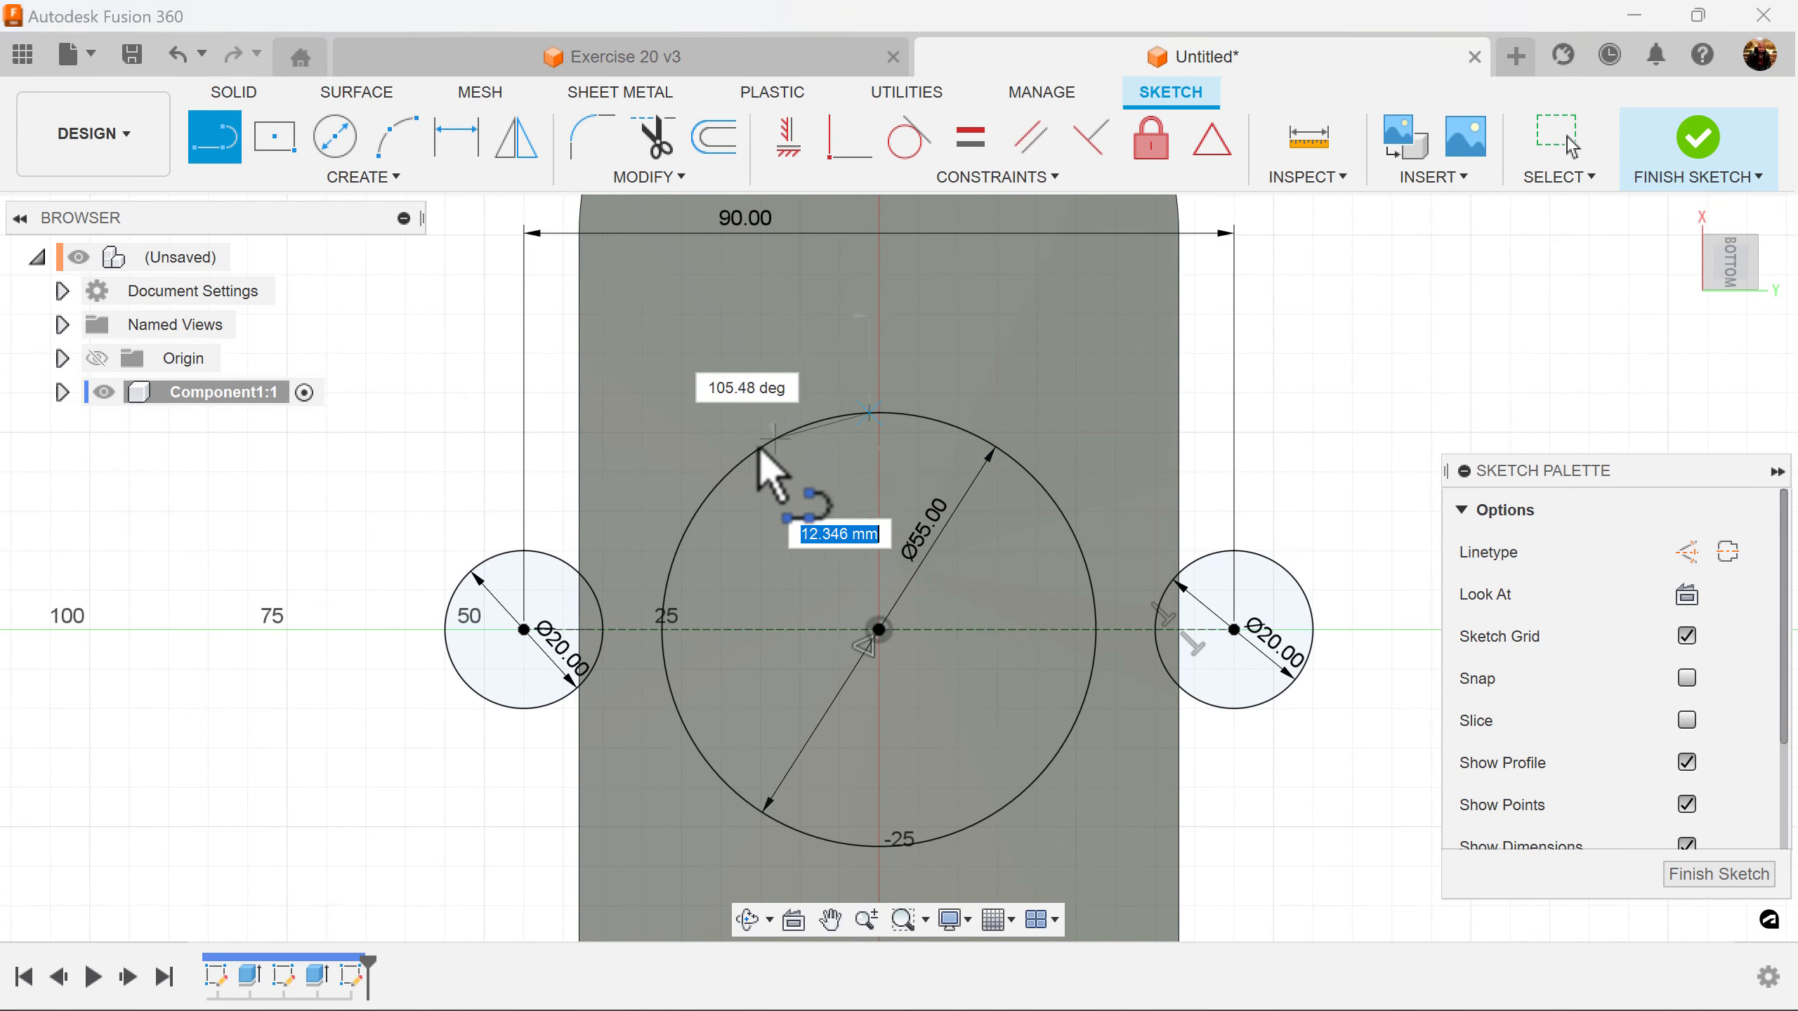
{"action": "left_click", "coordinate": [492, 557]}
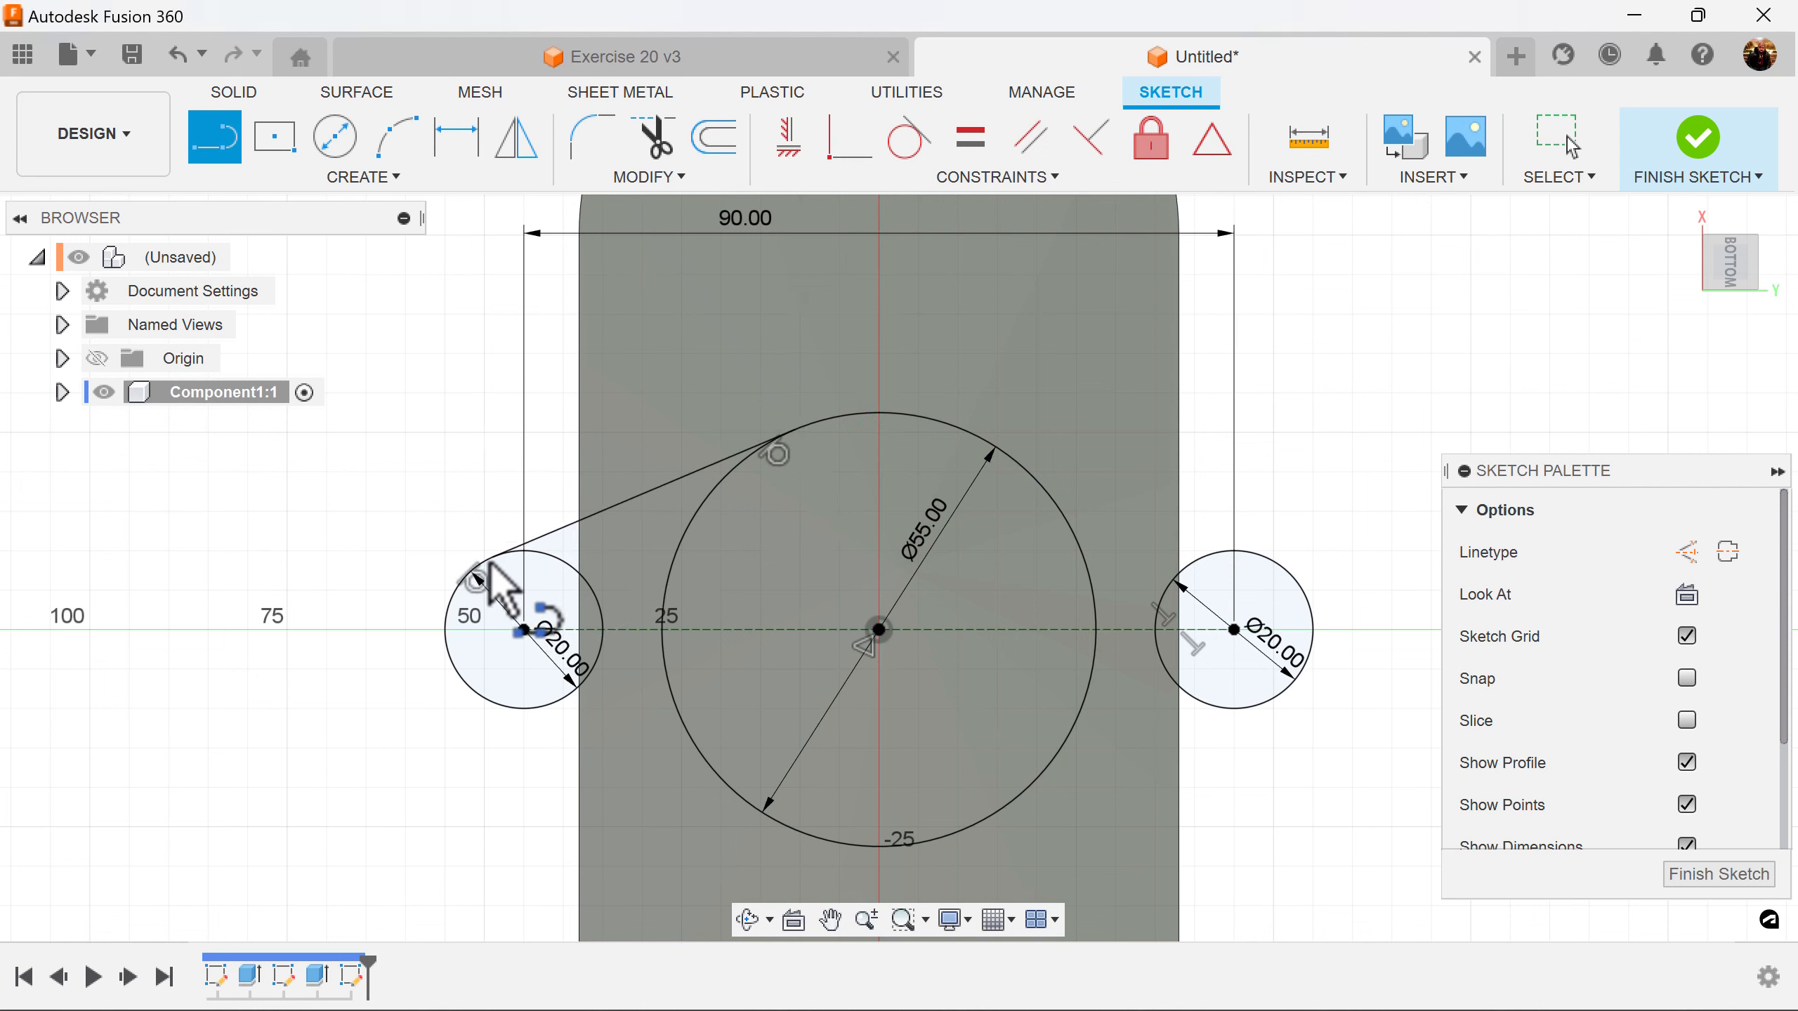
{"action": "left_click", "coordinate": [498, 703]}
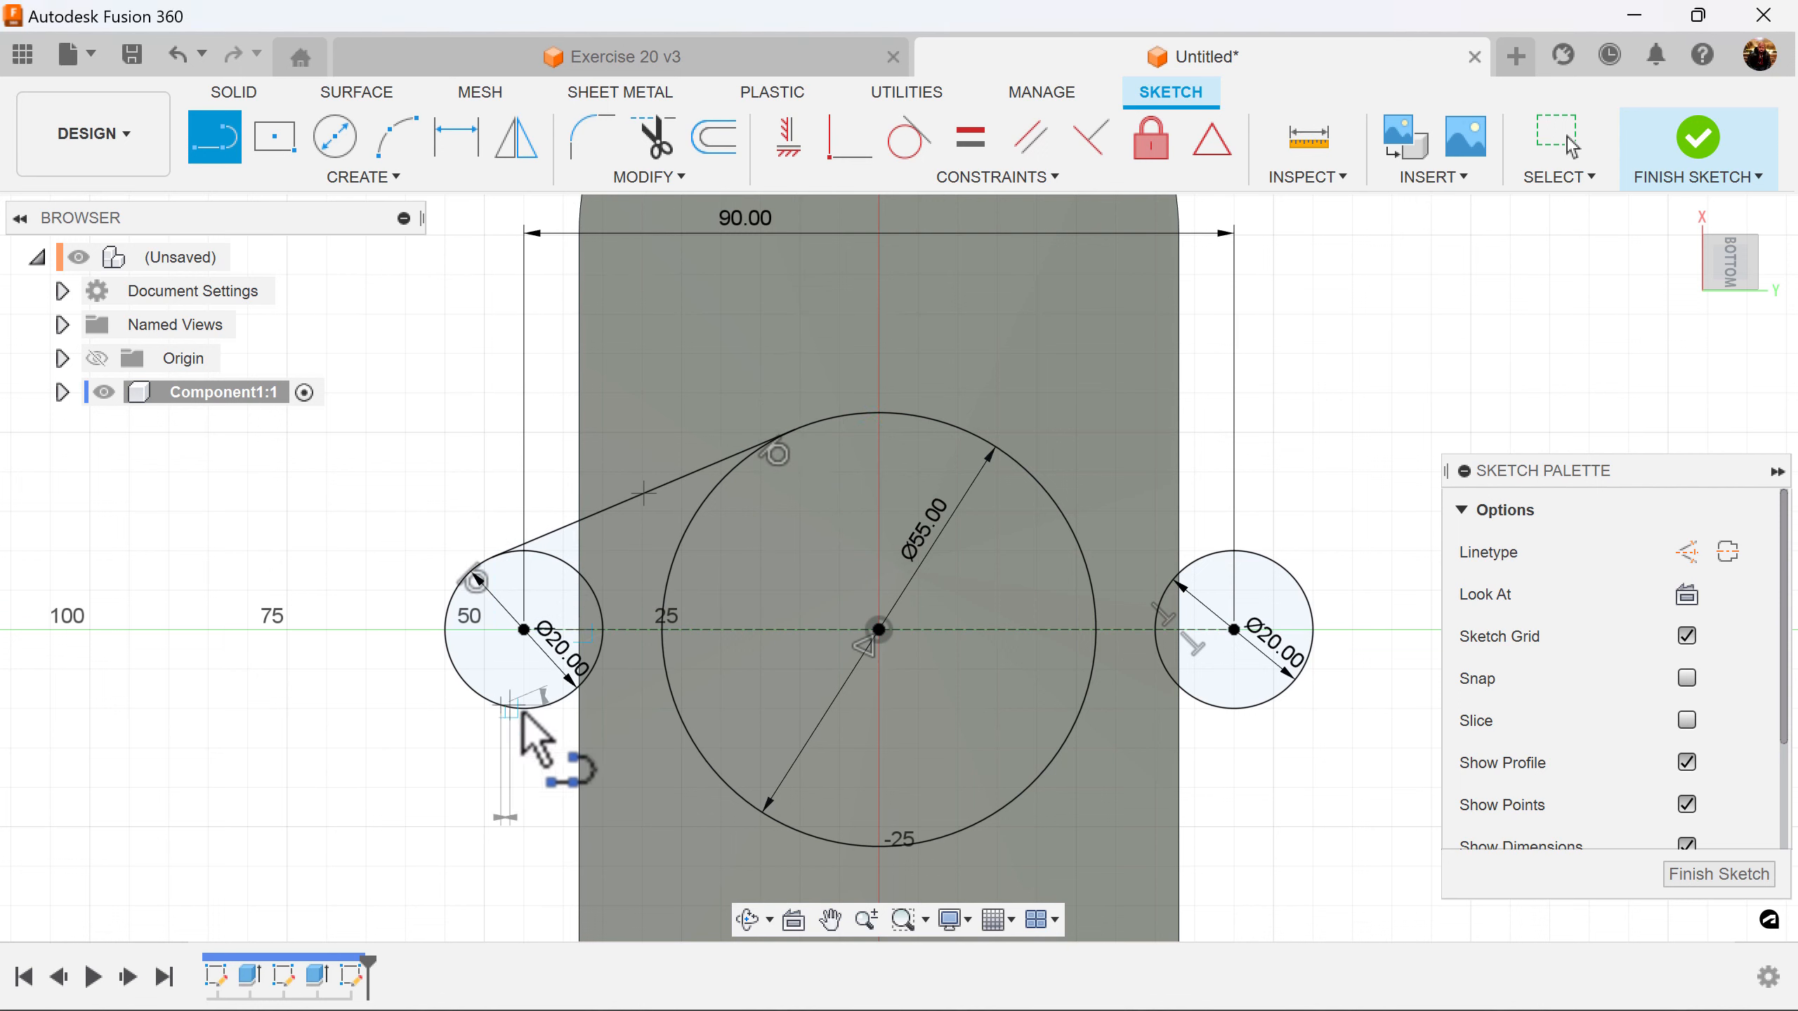
{"action": "left_click", "coordinate": [802, 830]}
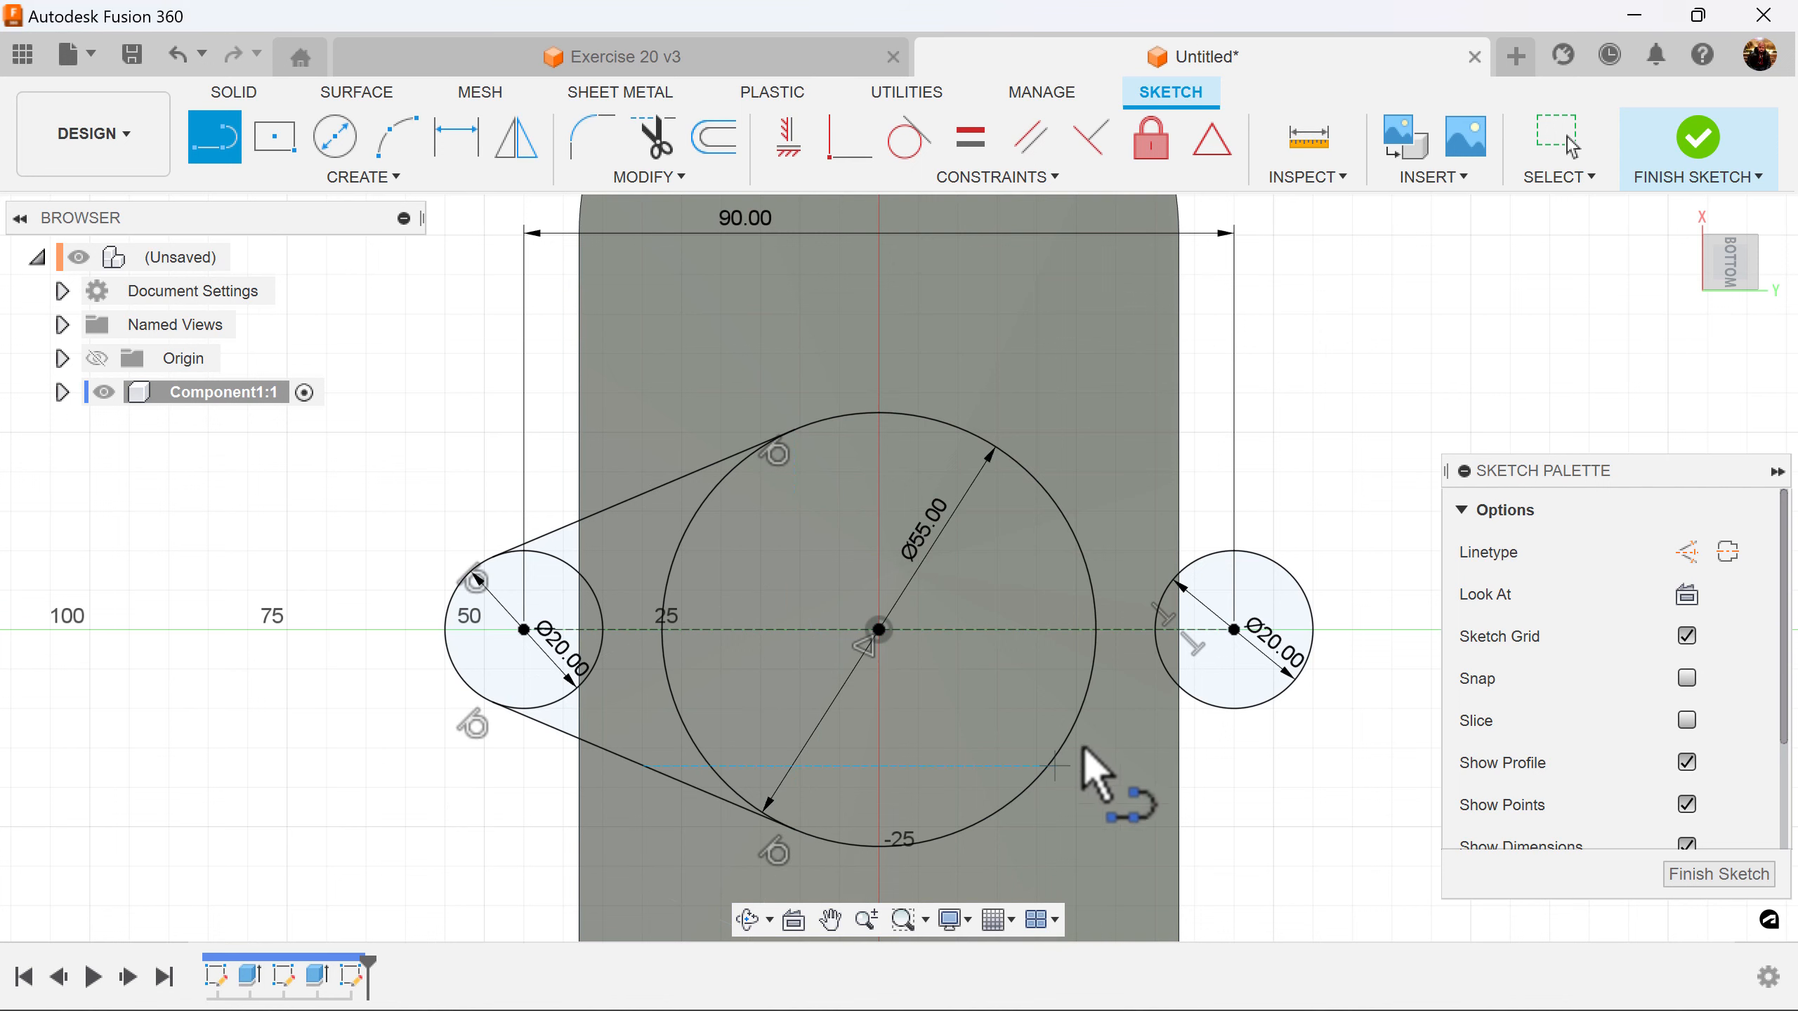
Connect the right 20 mm circle to the 55 mm circle with upper and lower tangent lines and finish the sketch
{"action": "left_click", "coordinate": [894, 417]}
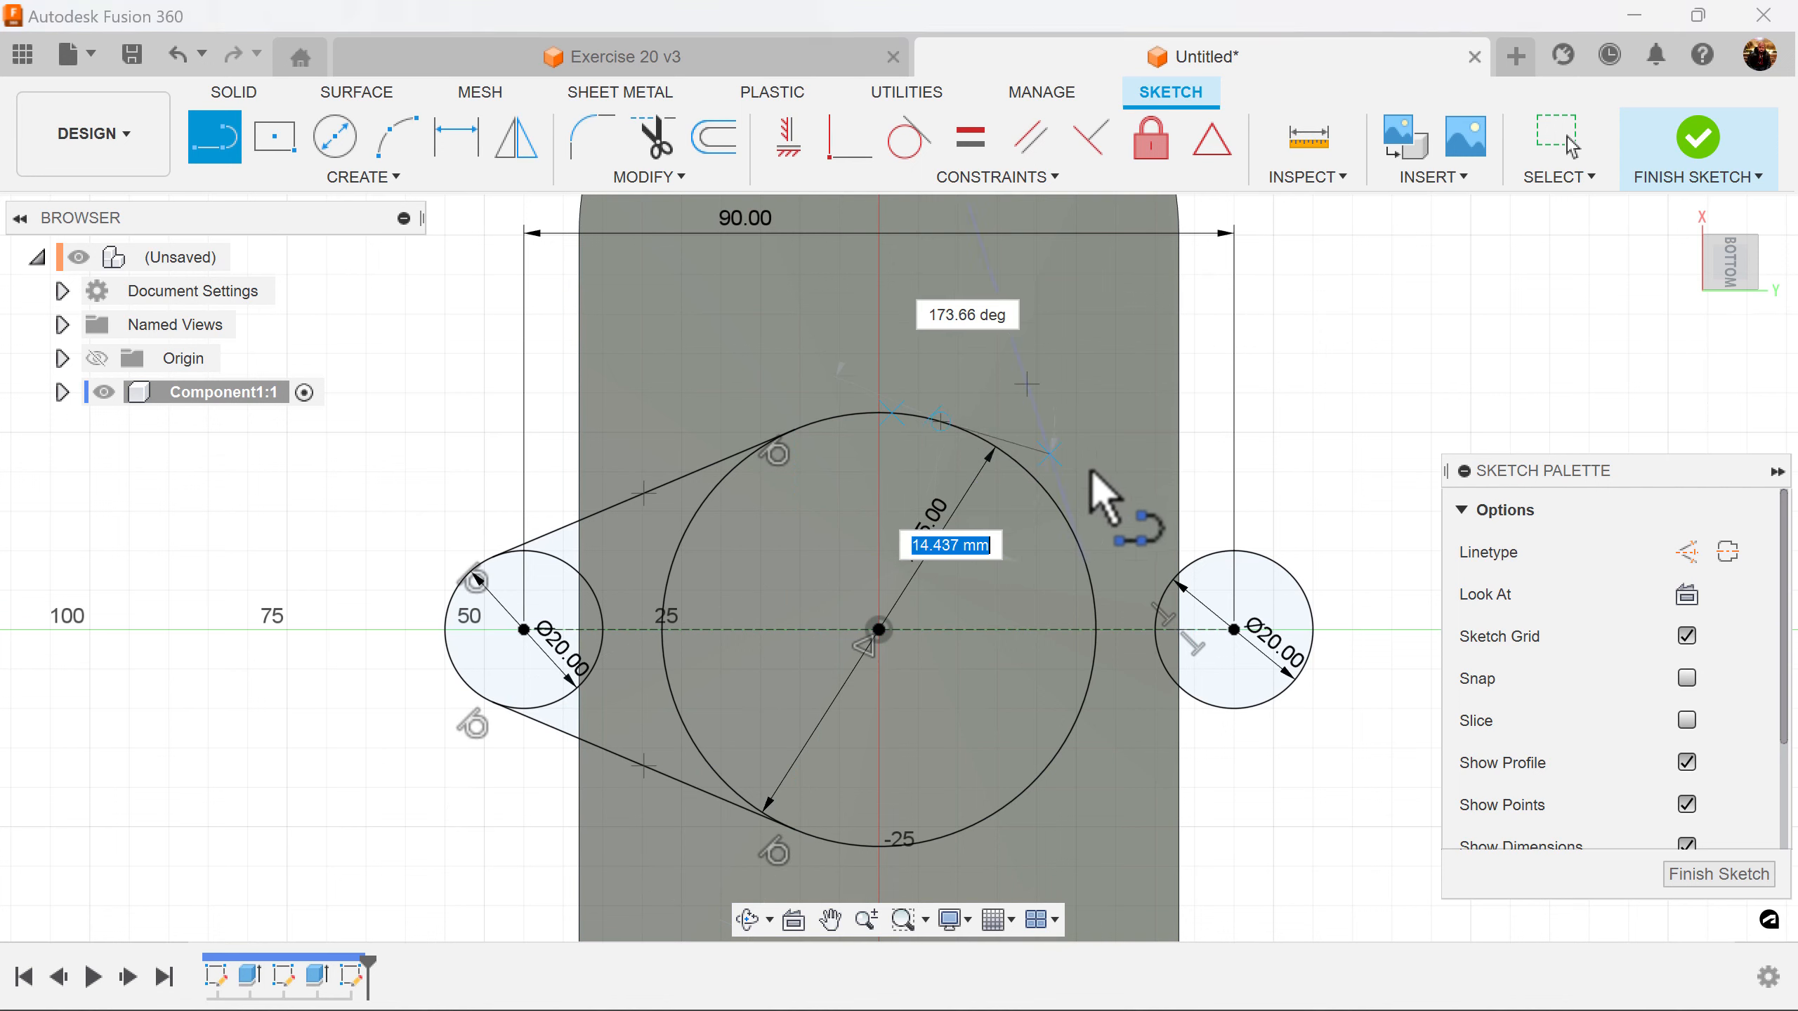
{"action": "left_click", "coordinate": [1267, 558]}
{"action": "left_click", "coordinate": [1274, 703]}
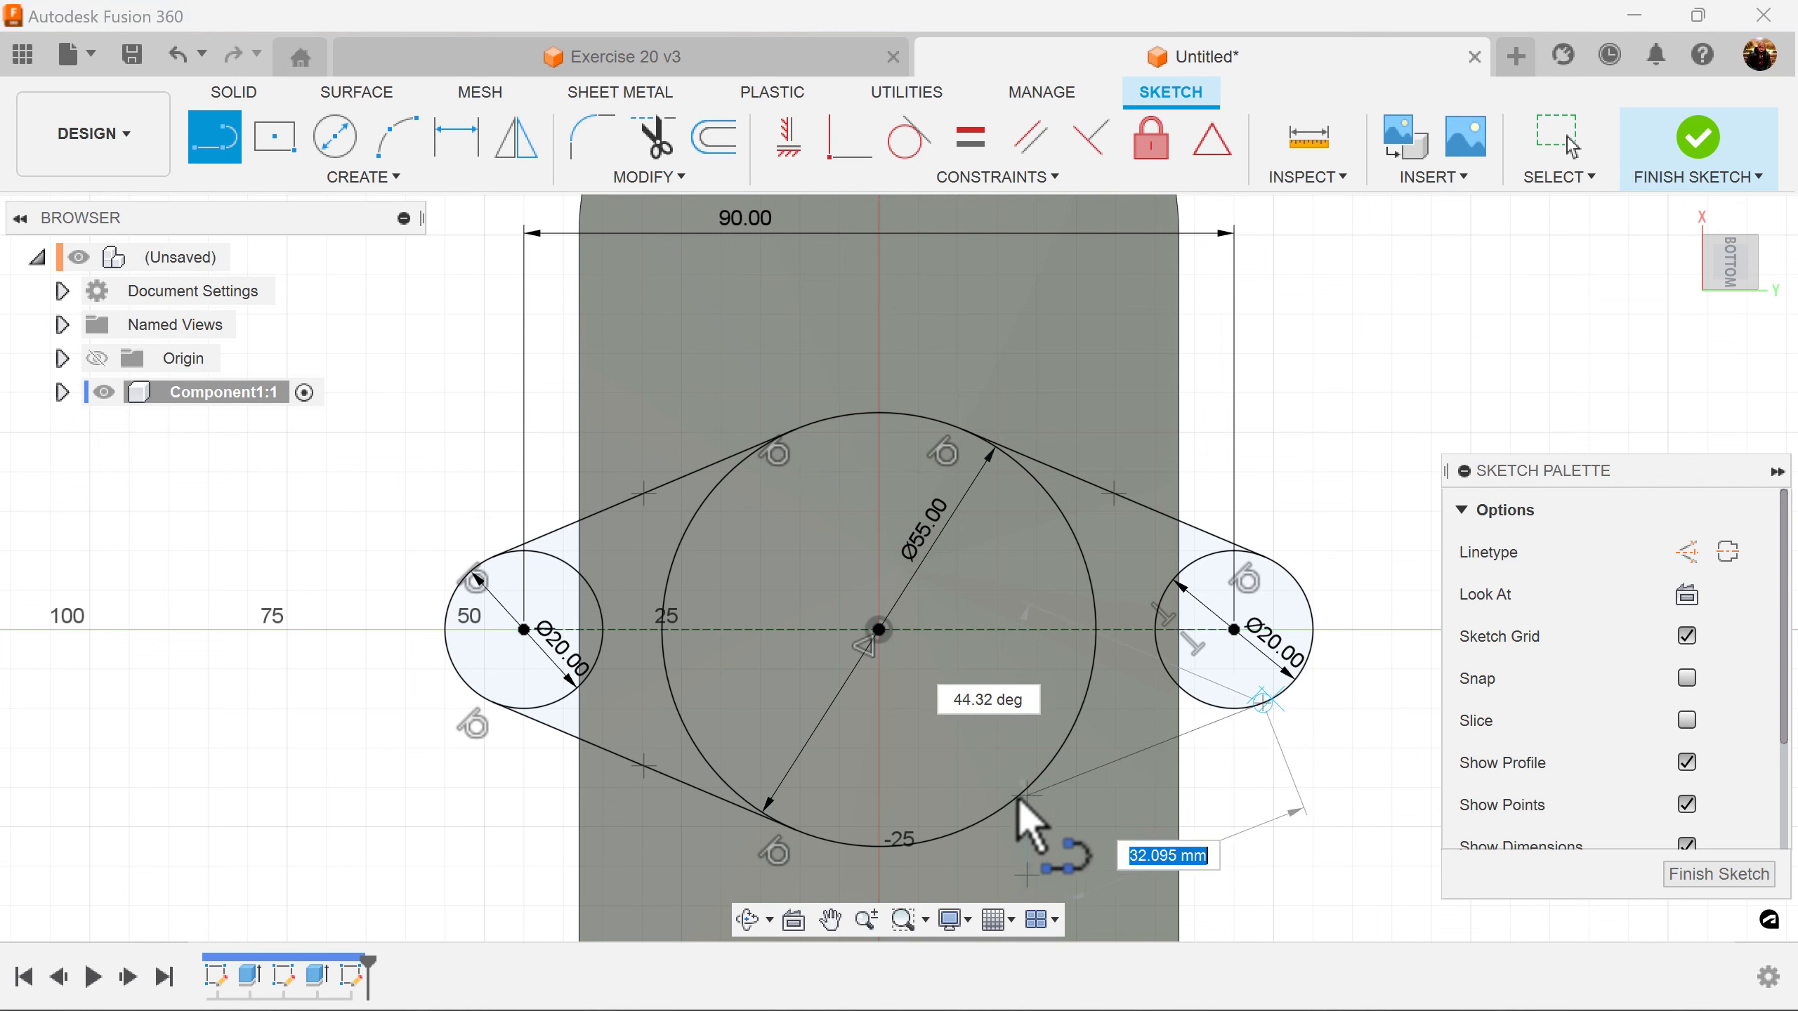
{"action": "left_click", "coordinate": [962, 825]}
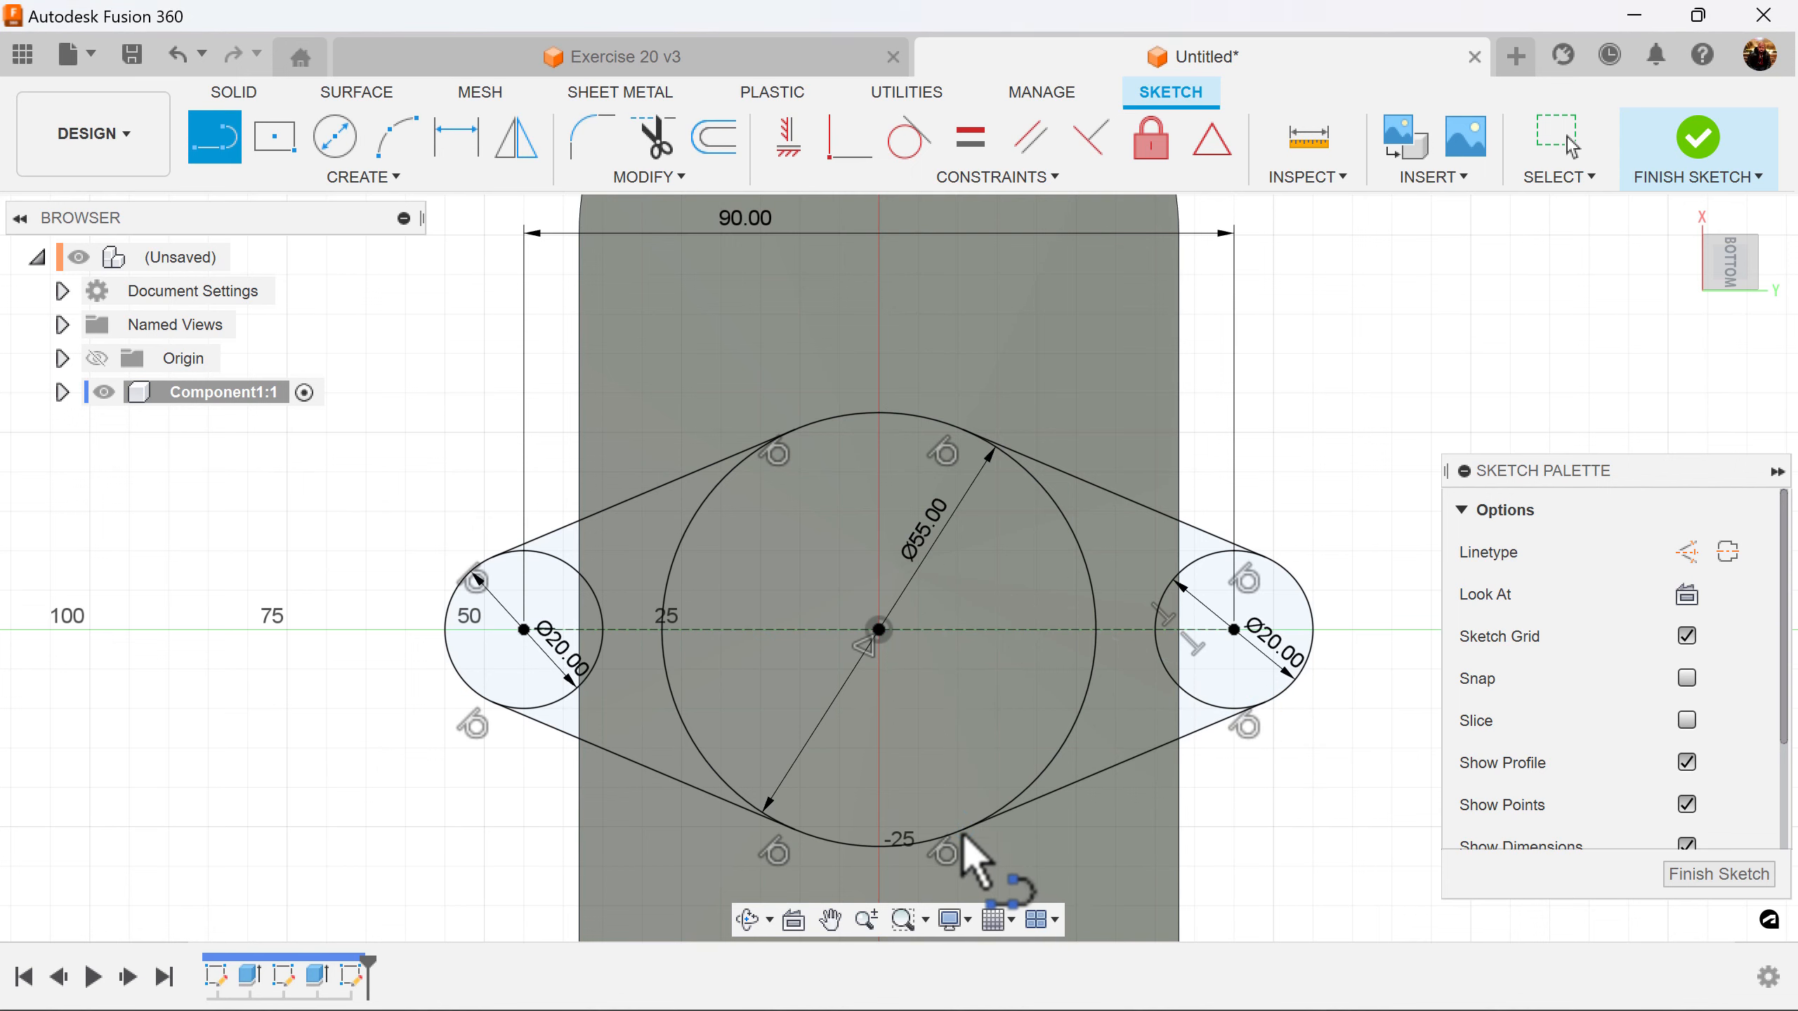
{"action": "left_click", "coordinate": [1716, 877]}
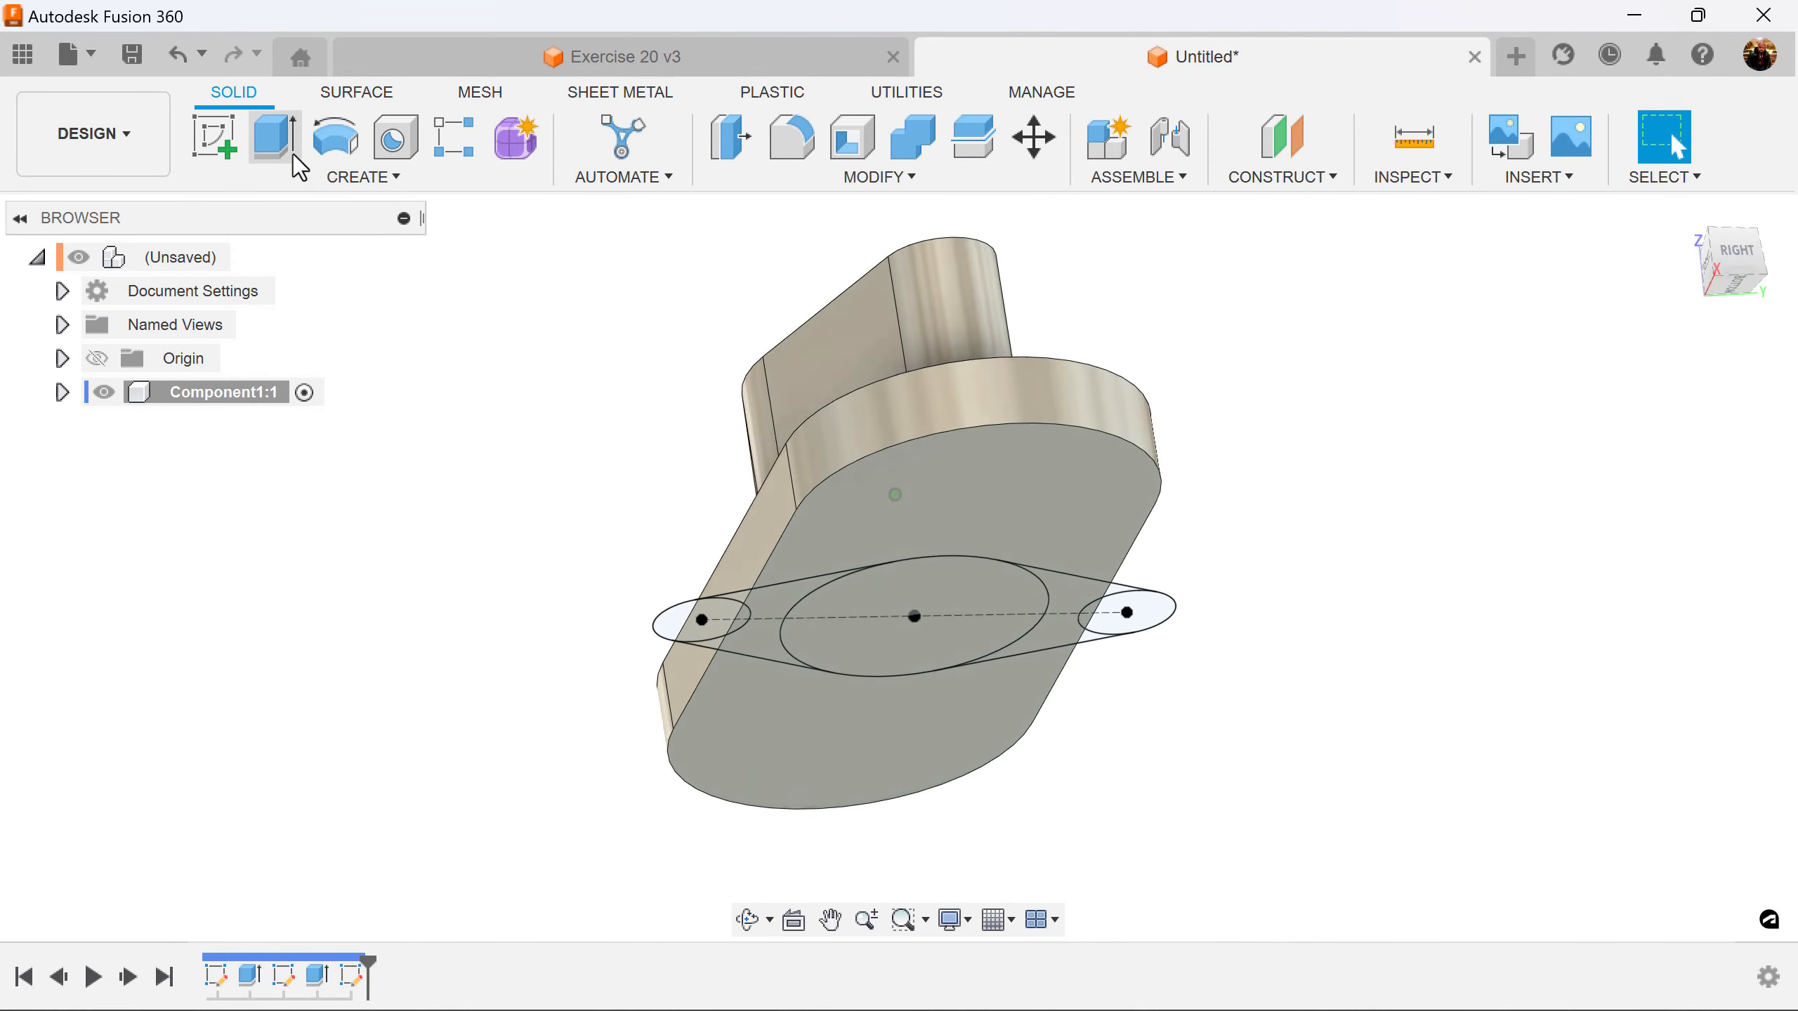
Start an extrusion with every region of the side lug sketch selected, covering both end circles, the tangent areas and the 55 mm circle
{"action": "left_click", "coordinate": [273, 131]}
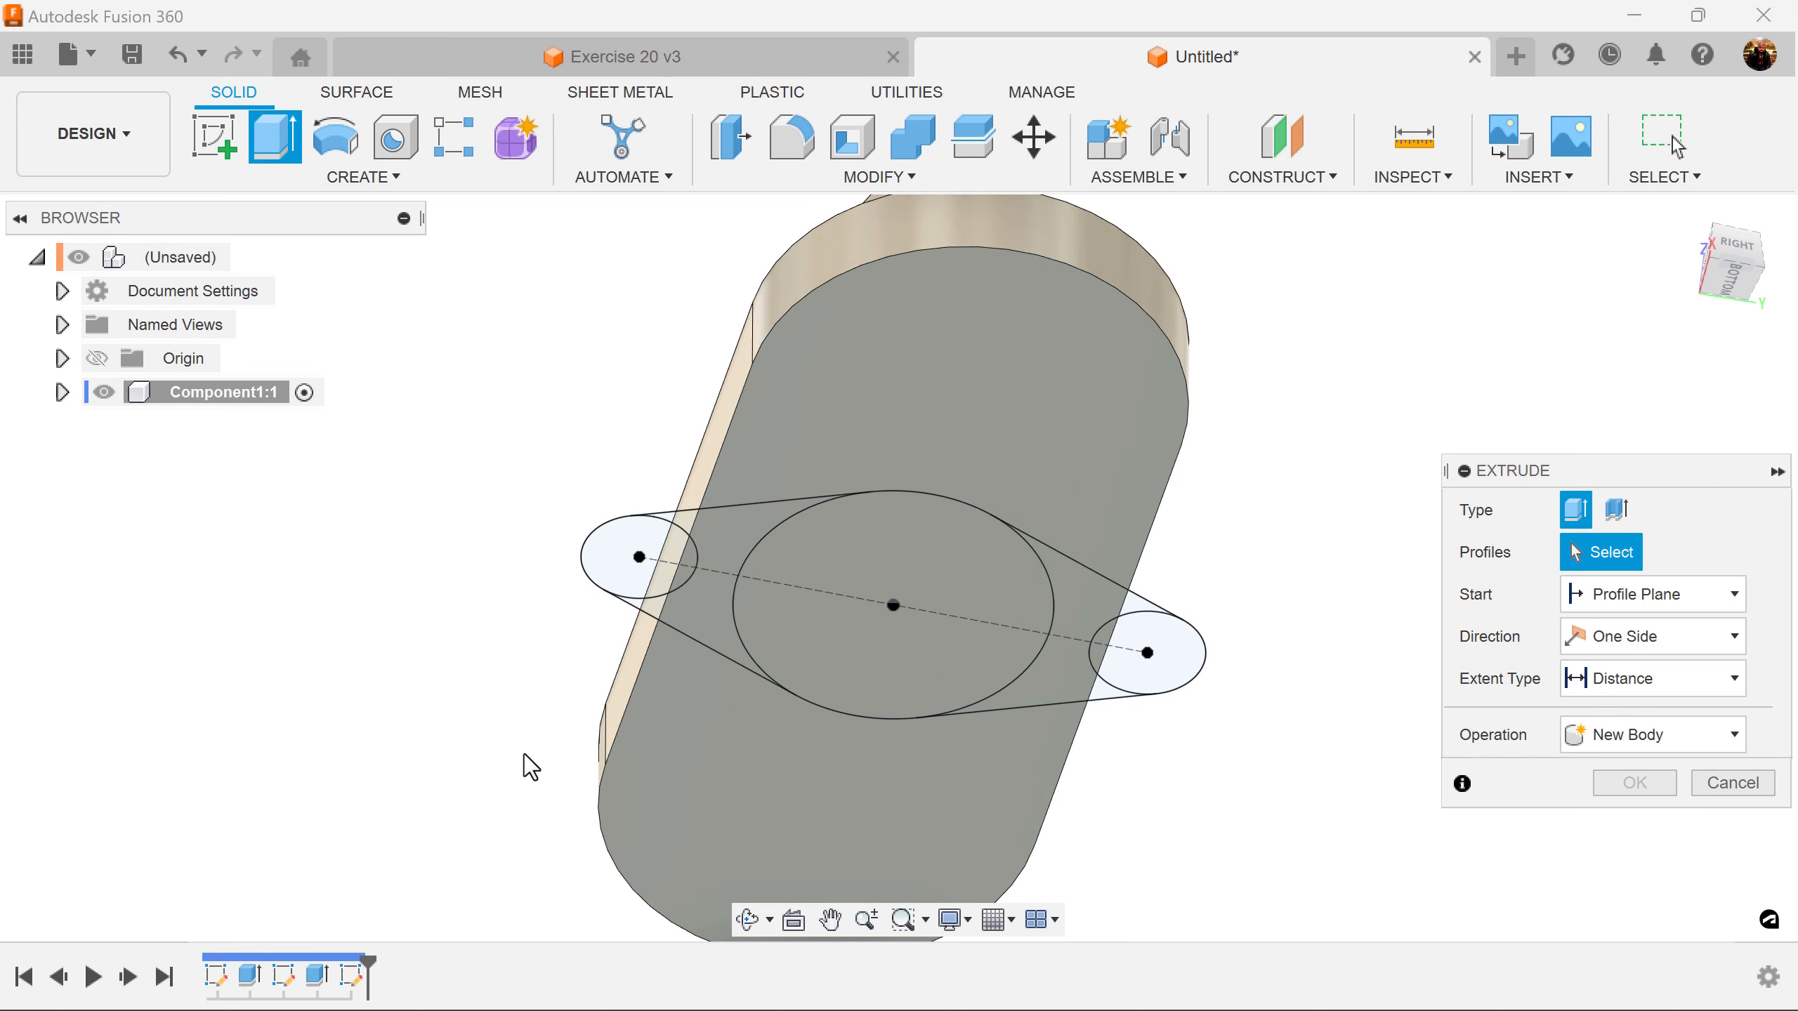
{"action": "left_click", "coordinate": [600, 570]}
{"action": "left_click", "coordinate": [659, 603]}
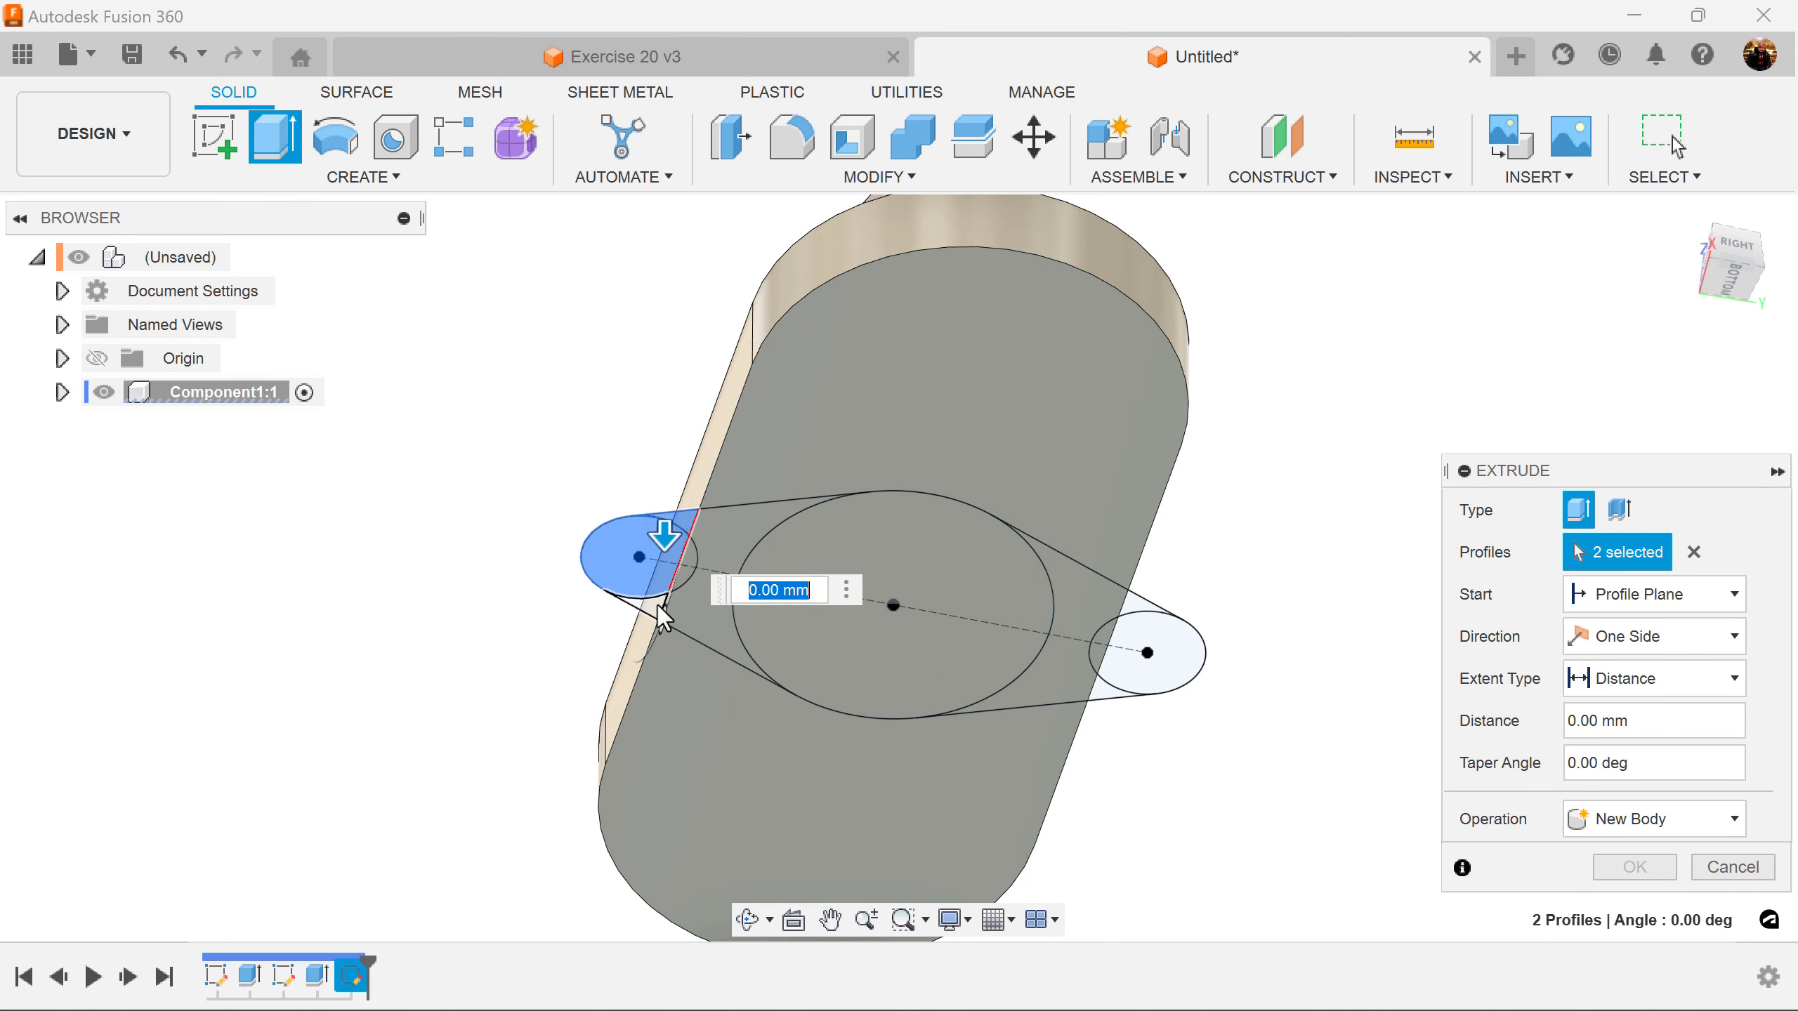
{"action": "left_click", "coordinate": [690, 563]}
{"action": "left_click", "coordinate": [731, 531]}
{"action": "left_click", "coordinate": [770, 560]}
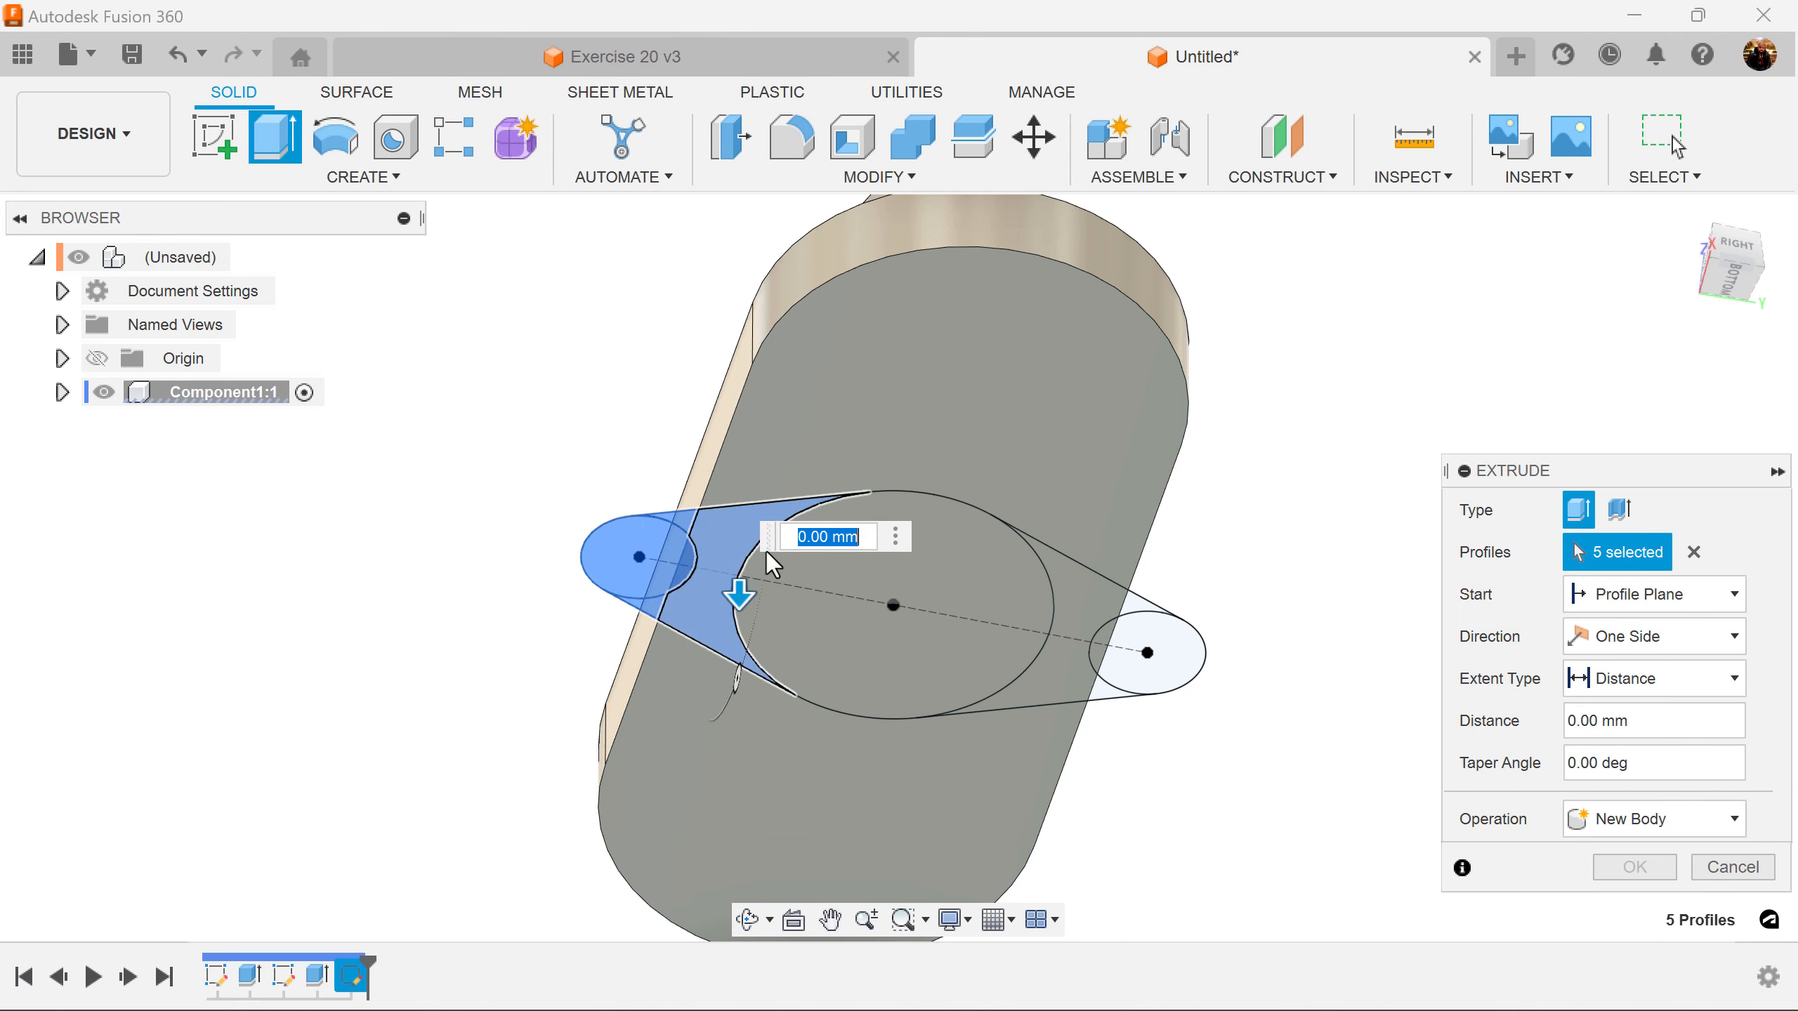
{"action": "left_click", "coordinate": [828, 644]}
{"action": "left_click", "coordinate": [1104, 610]}
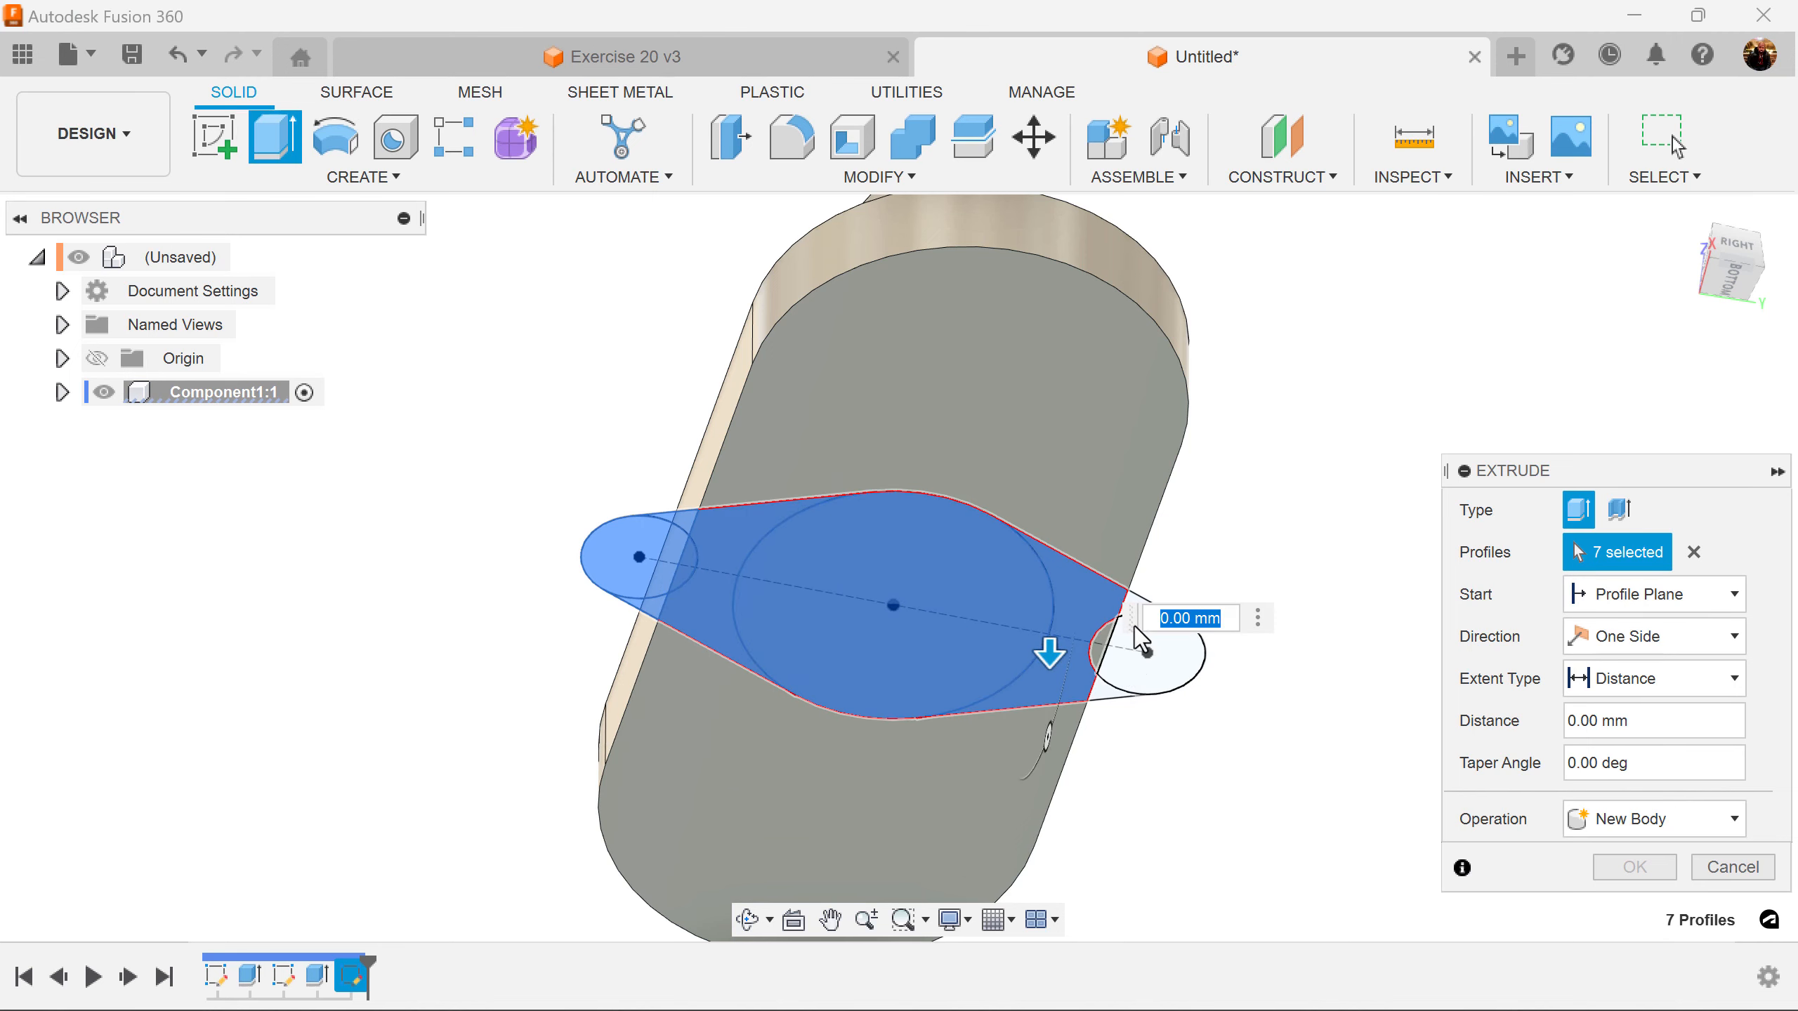
{"action": "middle_click_drag", "start_coordinate": [1134, 597], "coordinate": [1069, 588], "text": "shift"}
{"action": "scroll", "coordinate": [1020, 555], "scroll_direction": "up", "scroll_amount": 1}
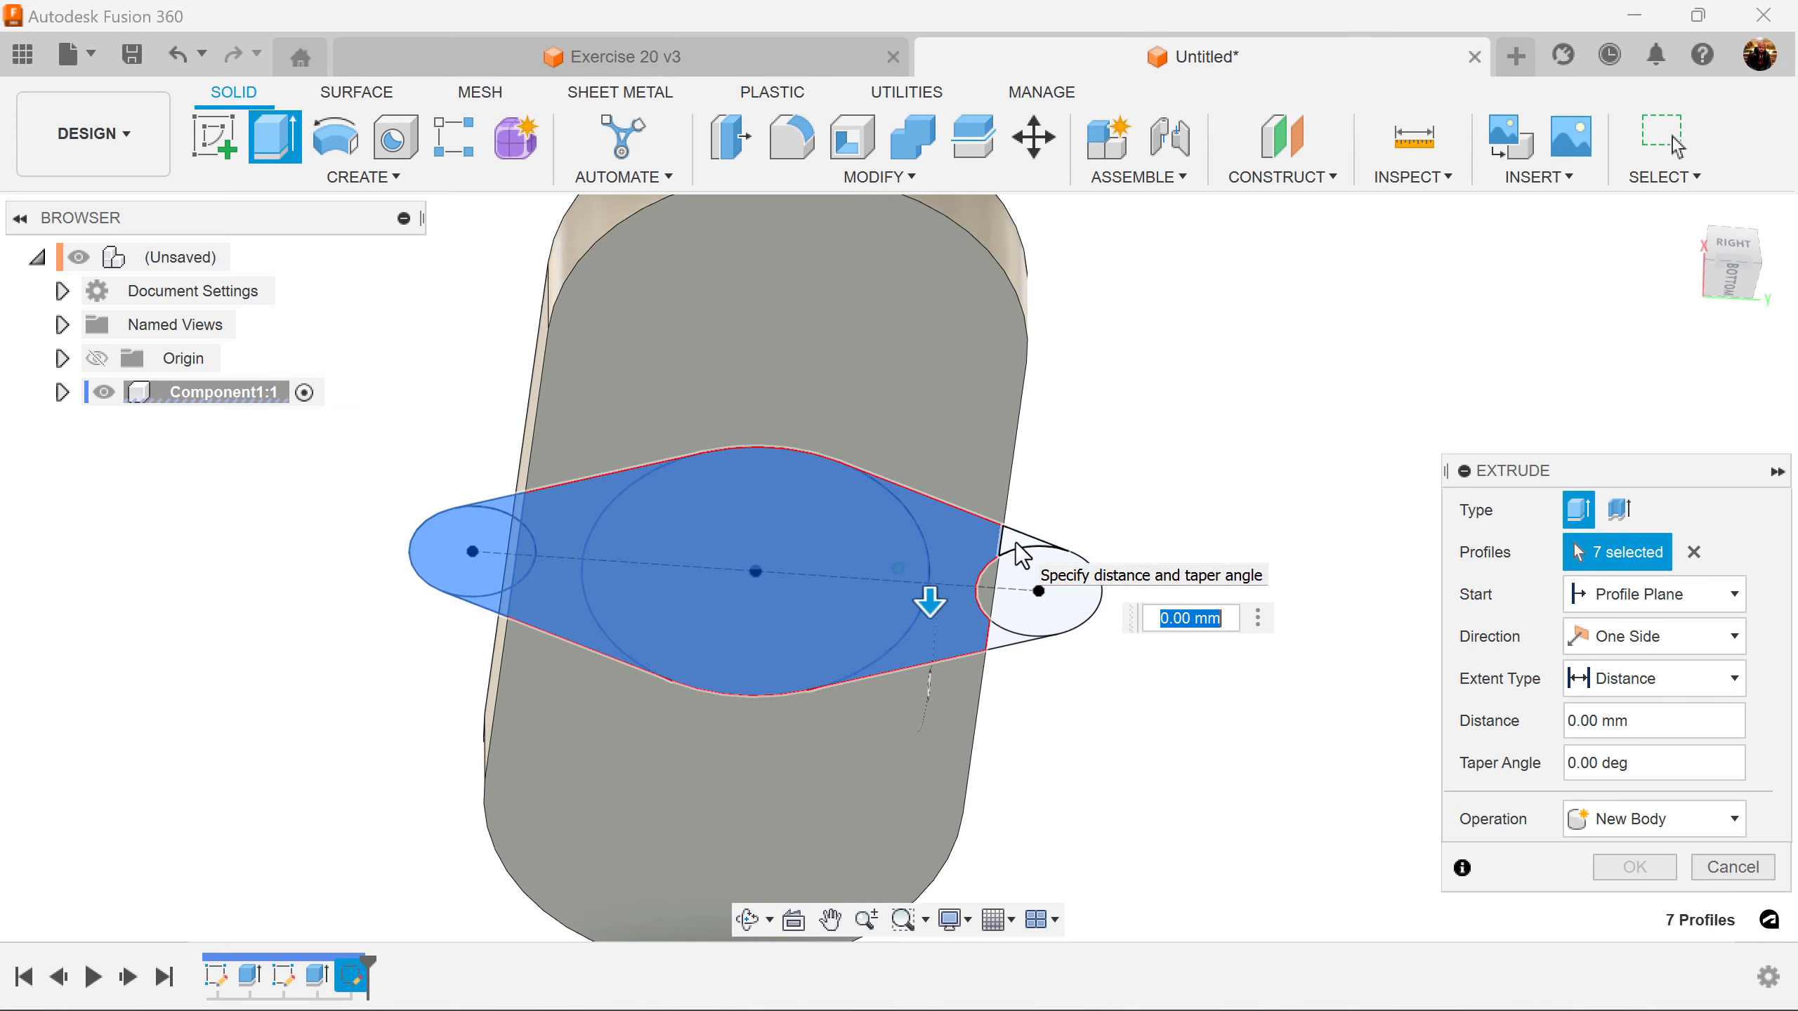
{"action": "left_click", "coordinate": [1016, 549]}
{"action": "left_click", "coordinate": [1003, 641]}
{"action": "left_click", "coordinate": [990, 590]}
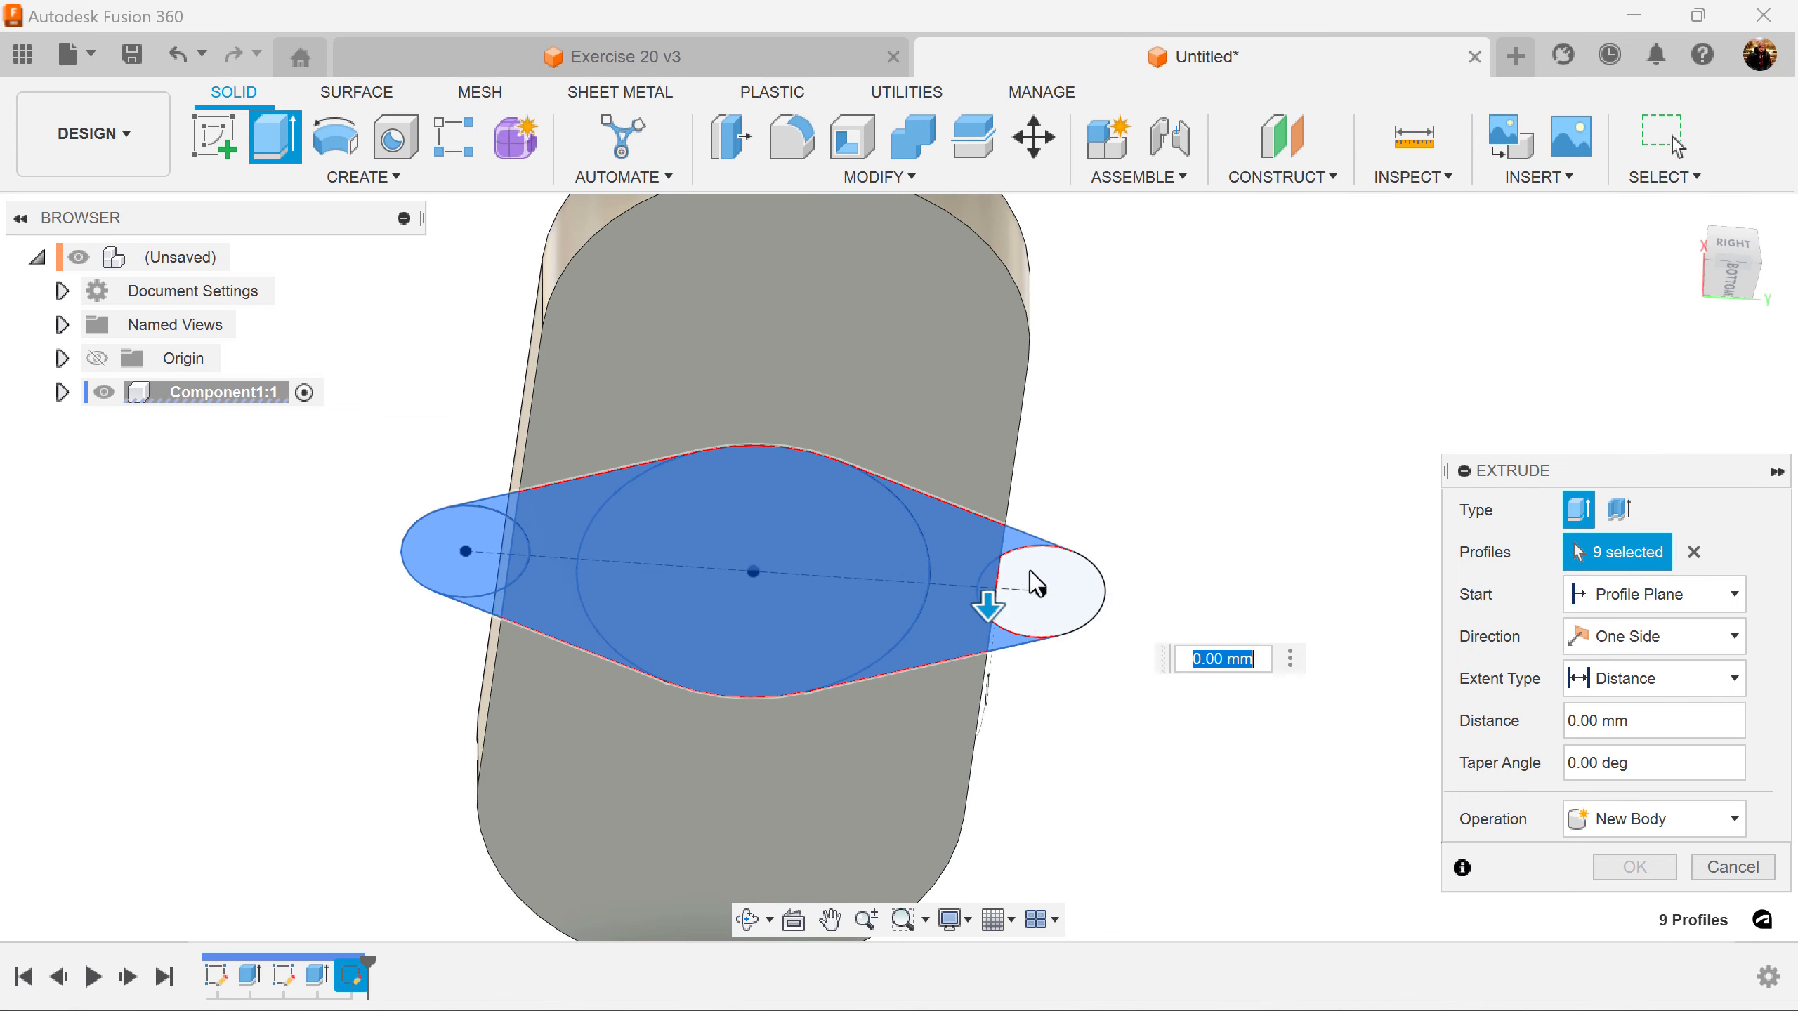
{"action": "left_click", "coordinate": [1036, 571]}
Extrude the lug profiles 25 mm upward through the base plate and join them to the existing body
{"action": "middle_click_drag", "start_coordinate": [1349, 725], "coordinate": [396, 701], "text": "shift"}
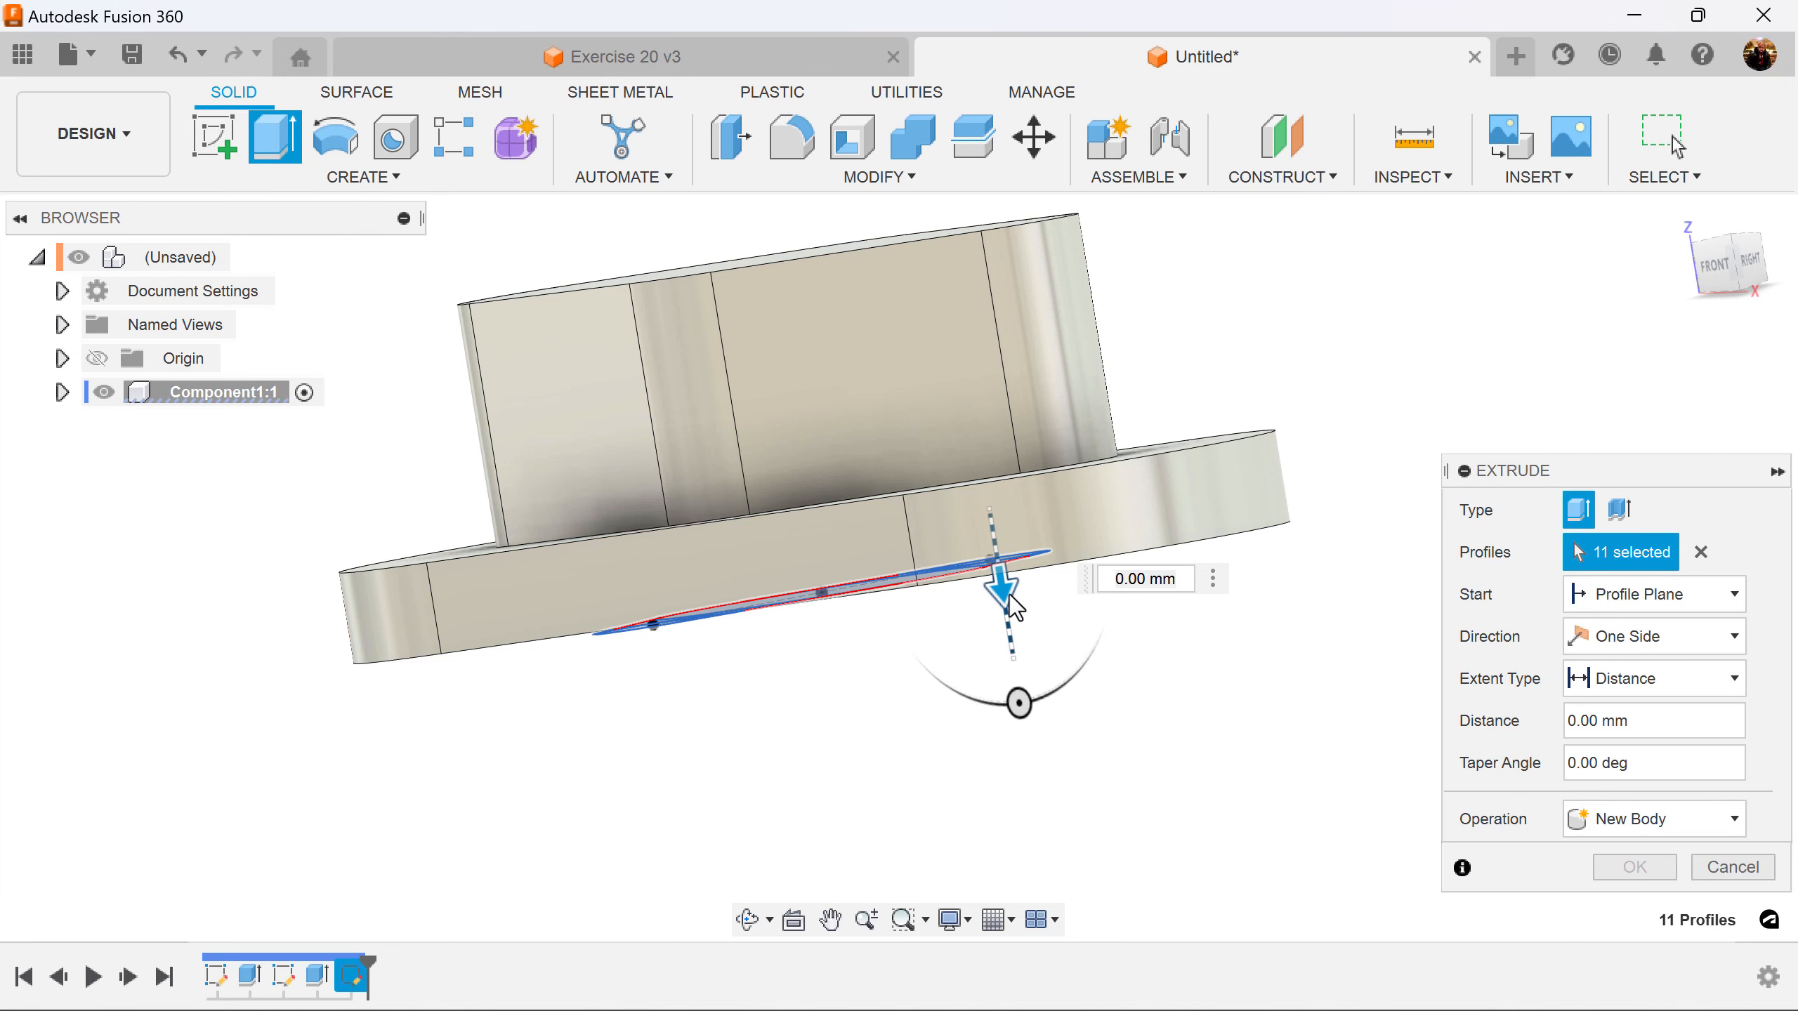
{"action": "left_click_drag", "start_coordinate": [1005, 589], "coordinate": [986, 434]}
{"action": "middle_click_drag", "start_coordinate": [985, 434], "coordinate": [1680, 857], "text": "shift"}
{"action": "left_click", "coordinate": [1680, 820]}
{"action": "left_click", "coordinate": [1652, 855]}
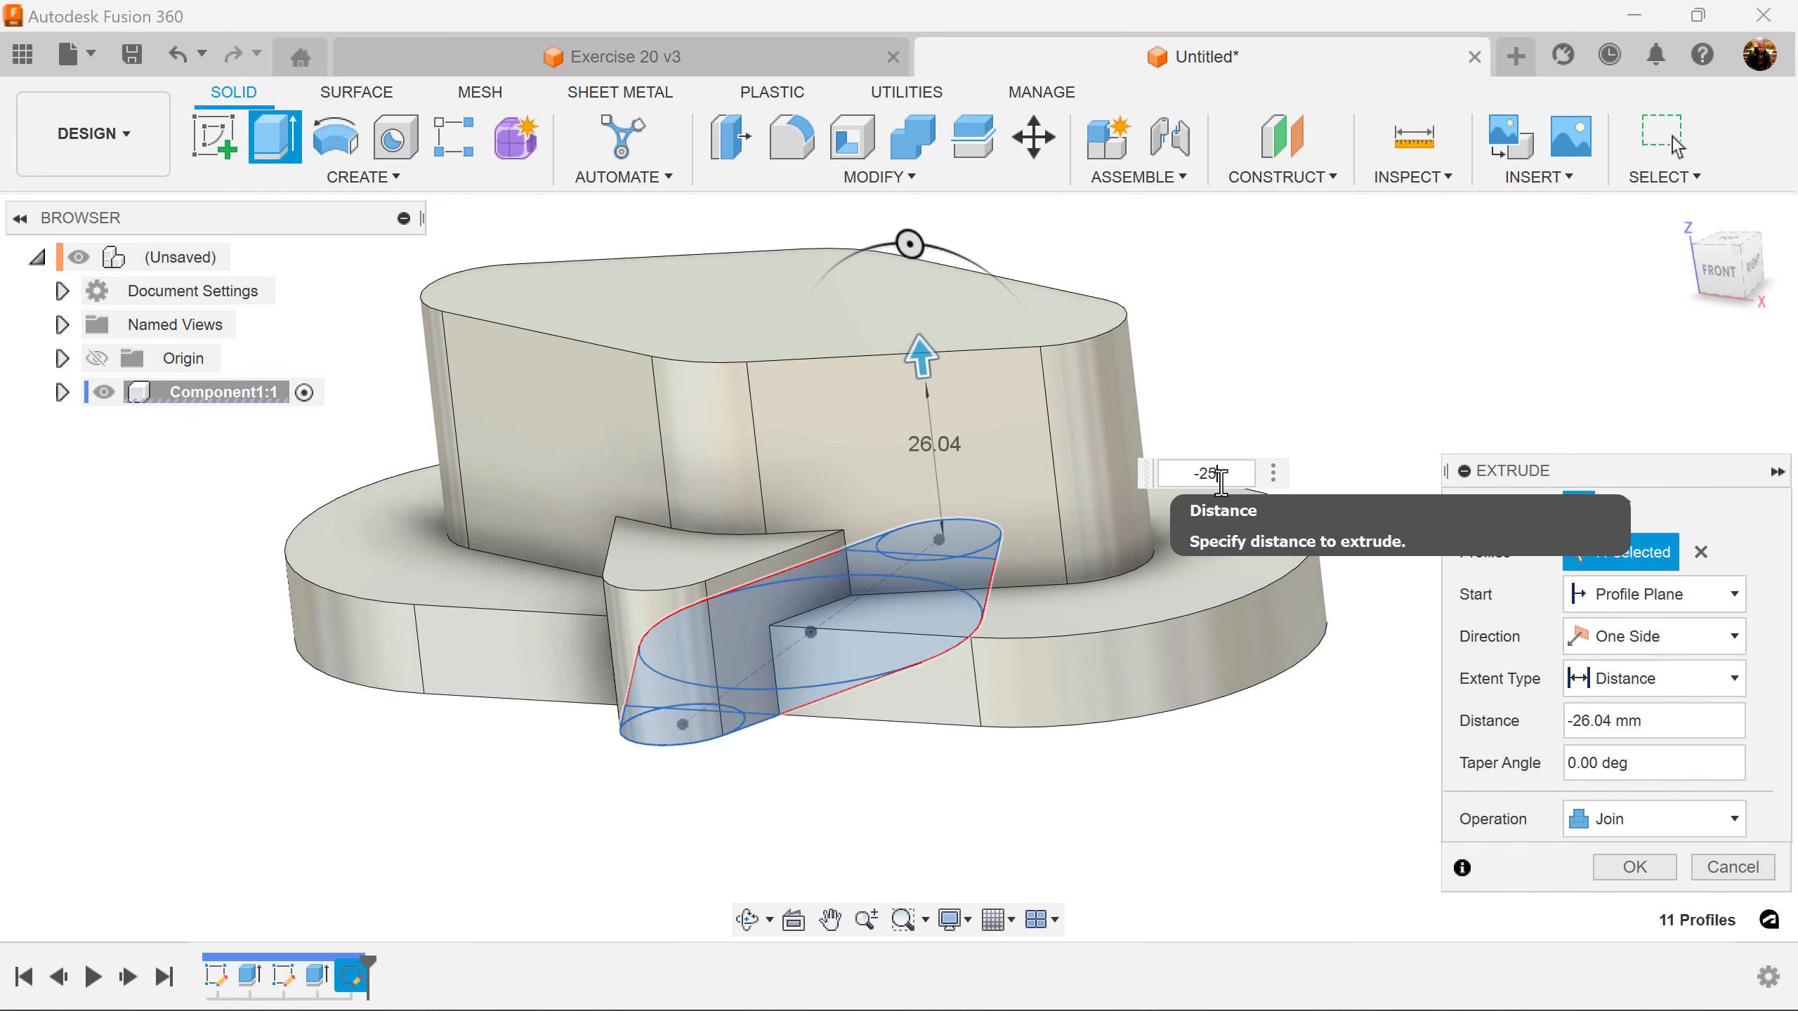
{"action": "left_click", "coordinate": [1635, 867]}
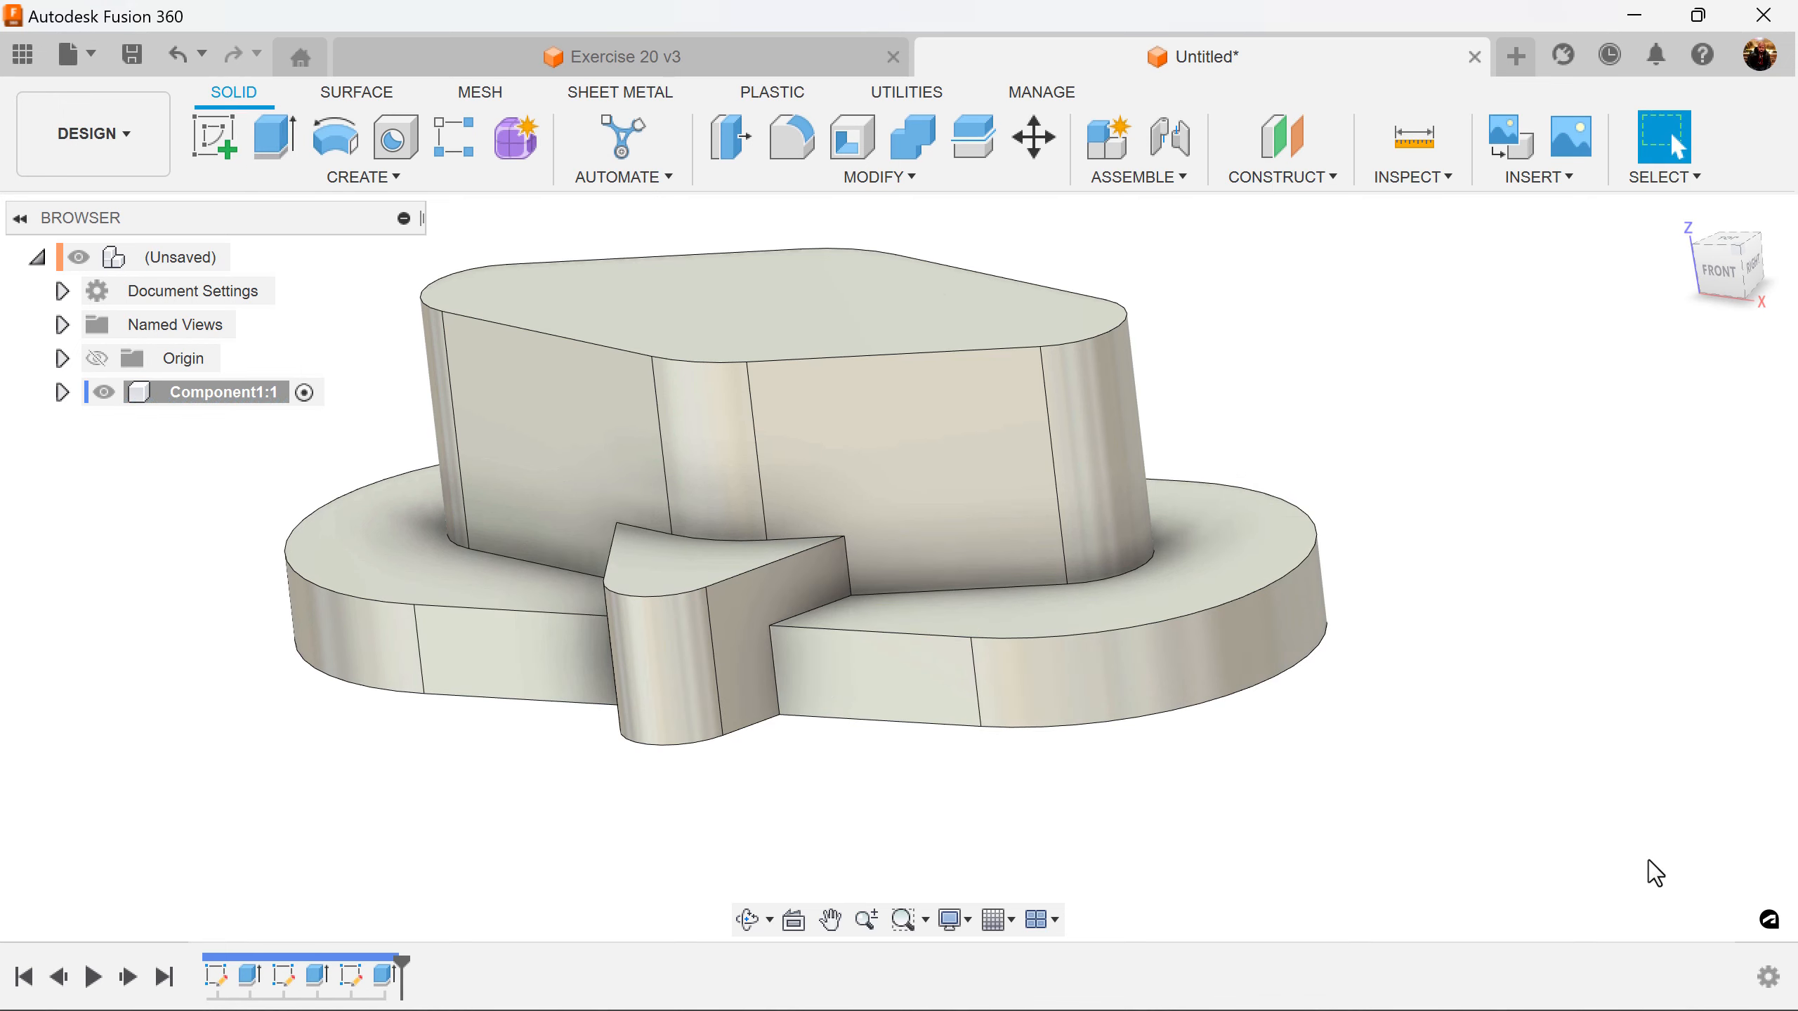
Check the lug holes in the Exercise 20 v3 design, and place a hole on the rear lug's top face, centred on its rounded end
{"action": "middle_click_drag", "start_coordinate": [788, 473], "coordinate": [800, 453], "text": "shift"}
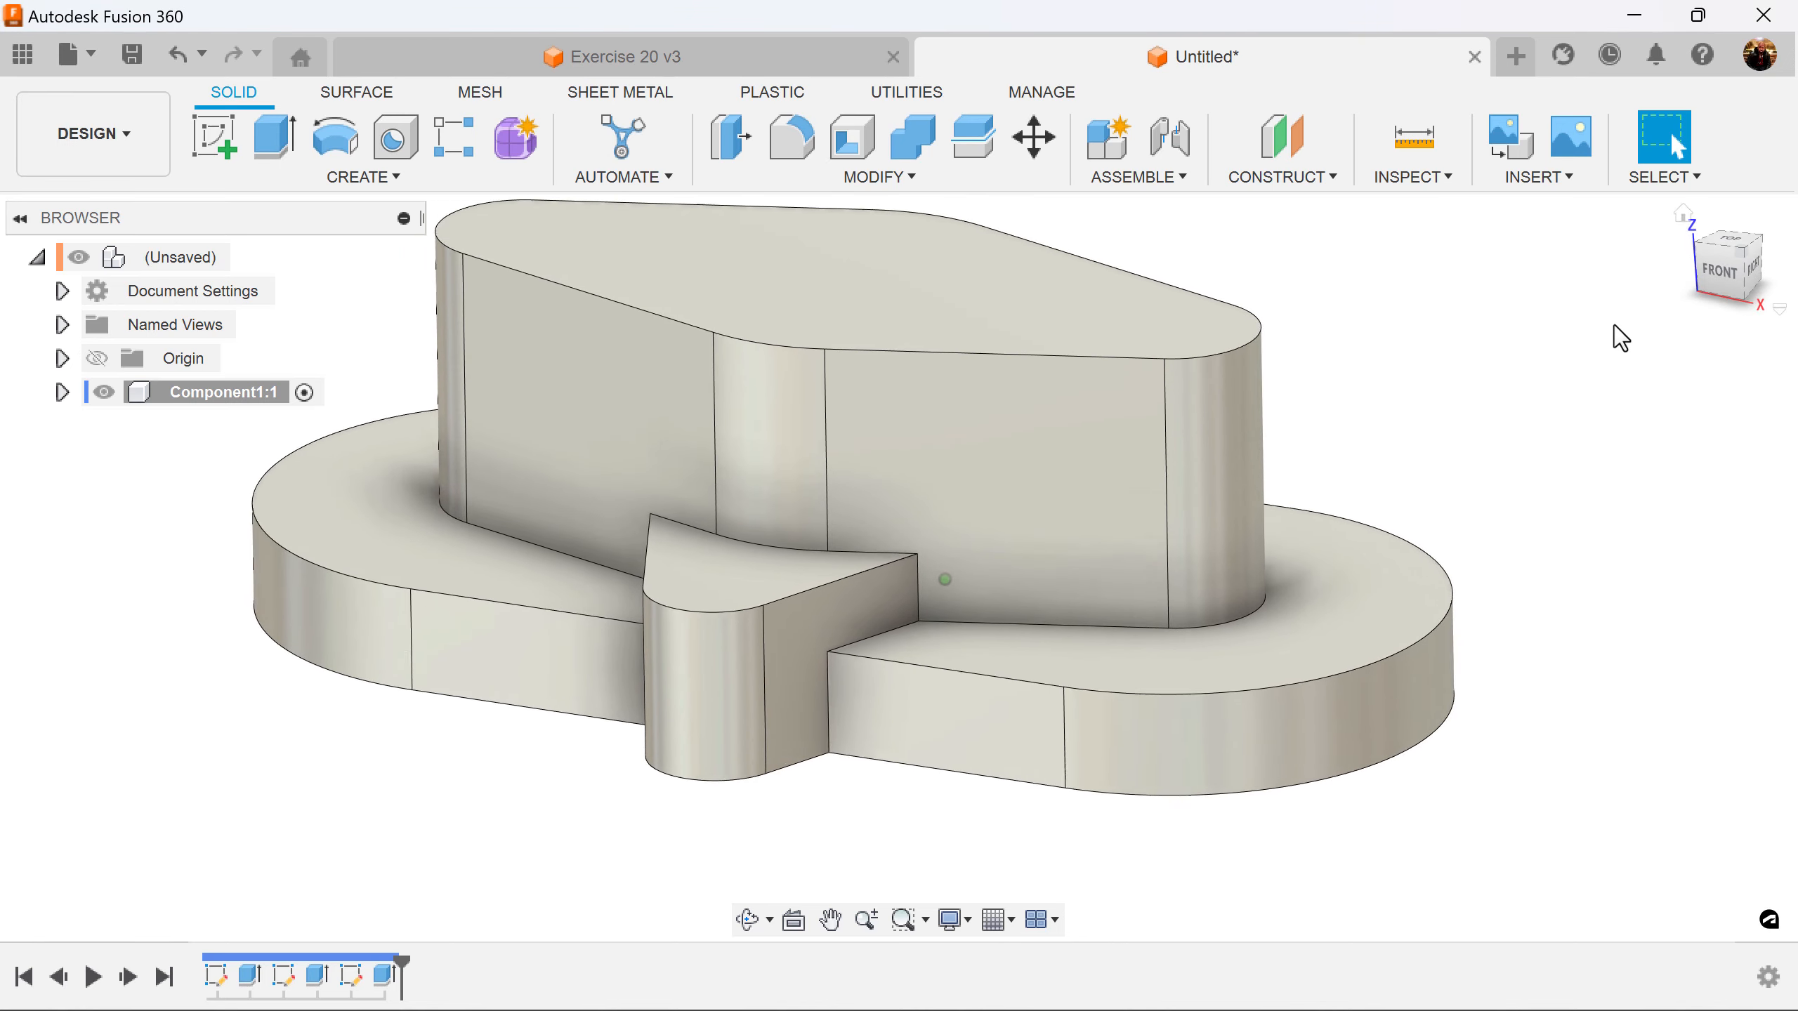
{"action": "left_click", "coordinate": [692, 48]}
{"action": "left_click", "coordinate": [691, 48]}
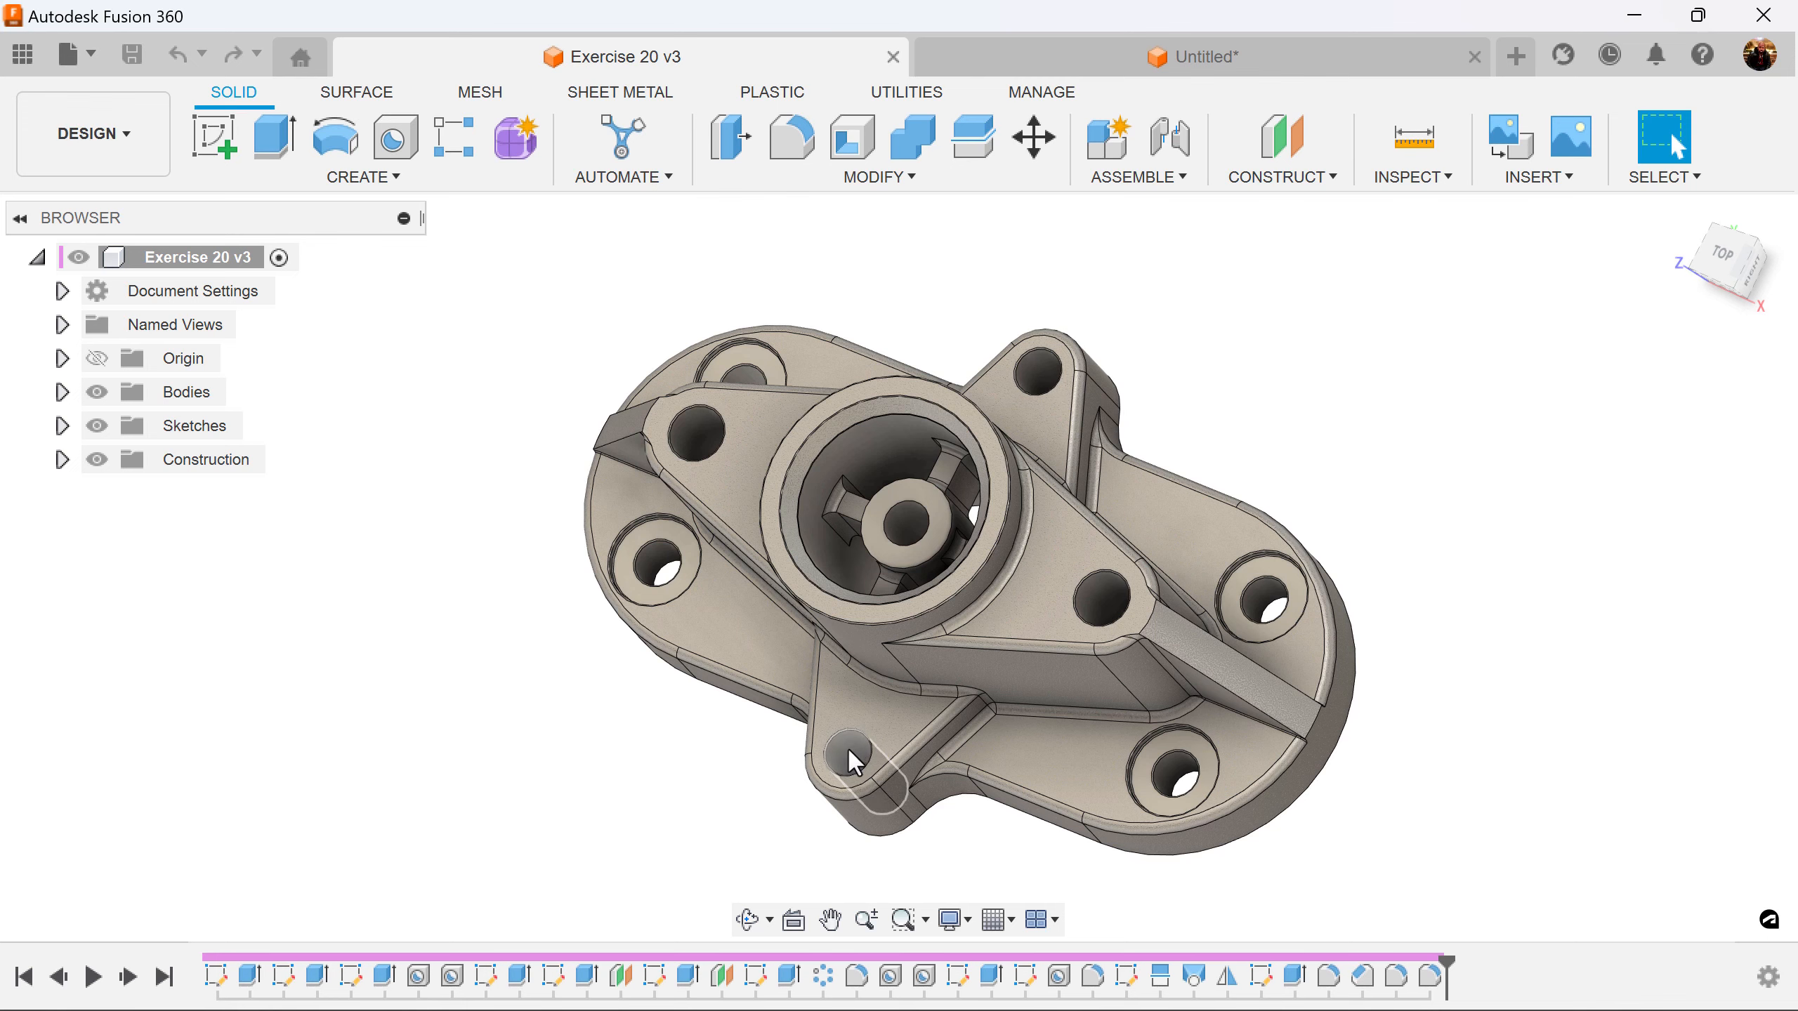
{"action": "left_click", "coordinate": [1219, 48]}
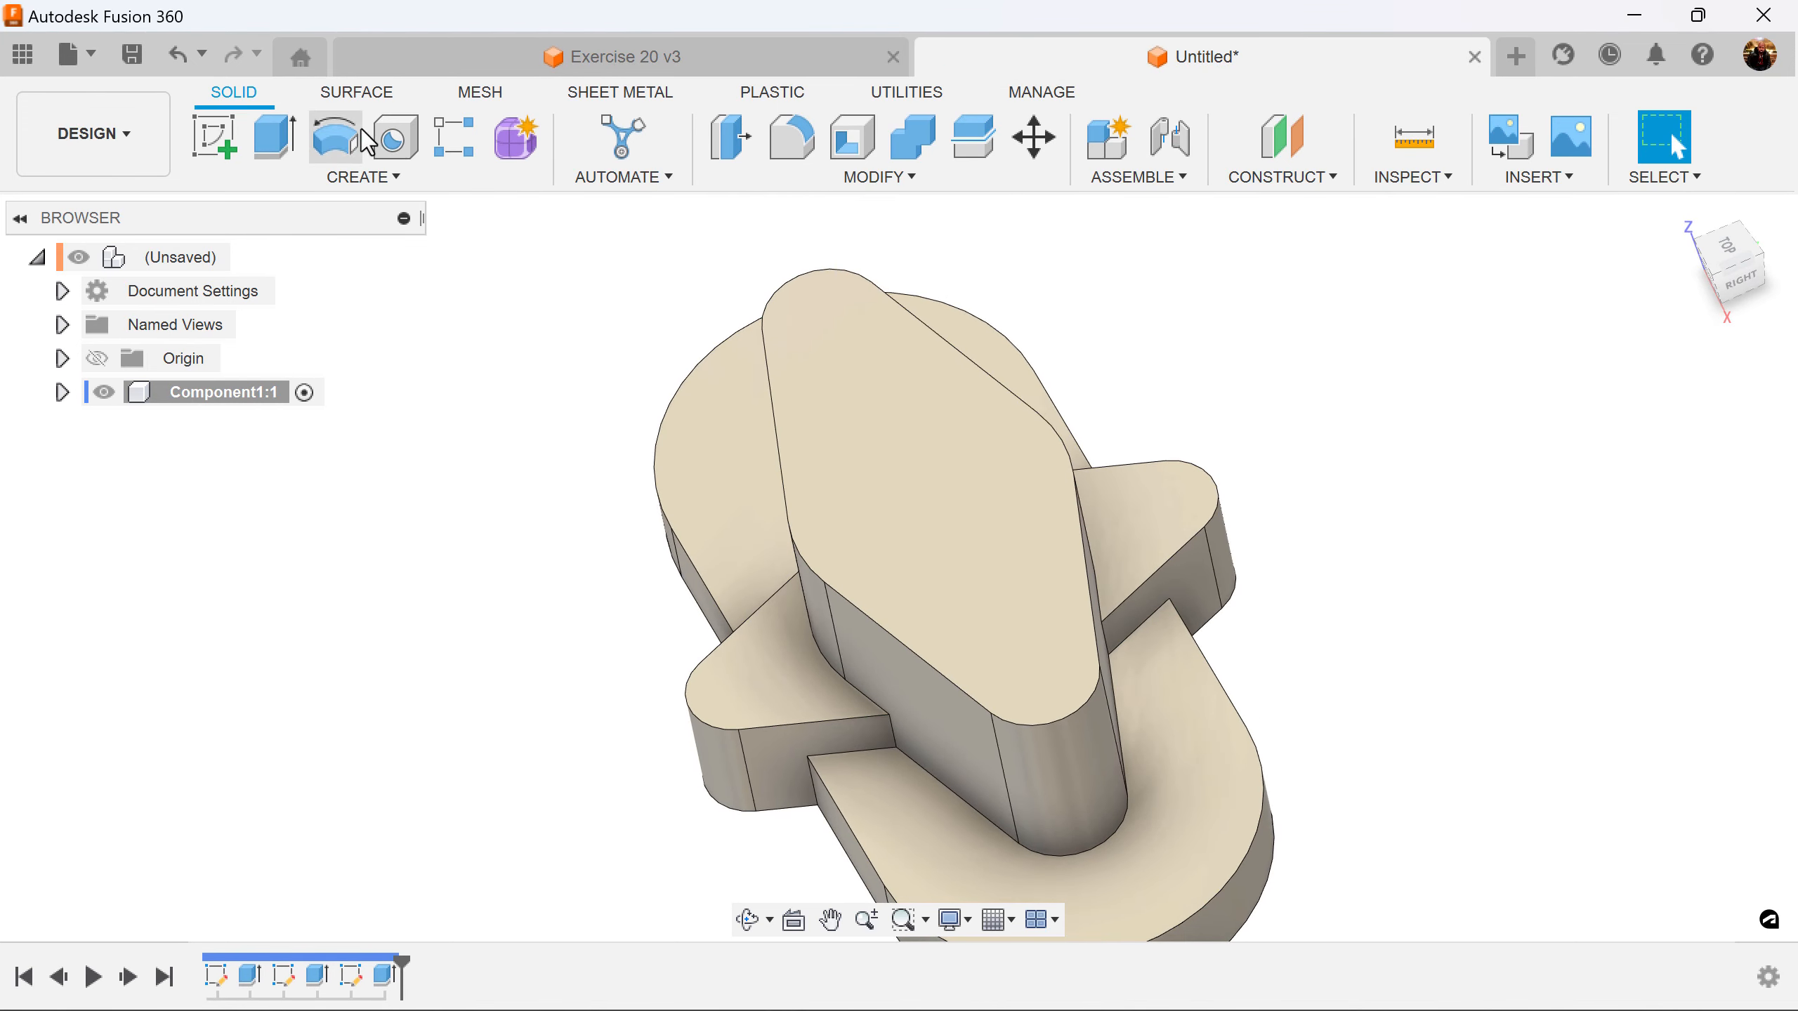
{"action": "left_click", "coordinate": [394, 137]}
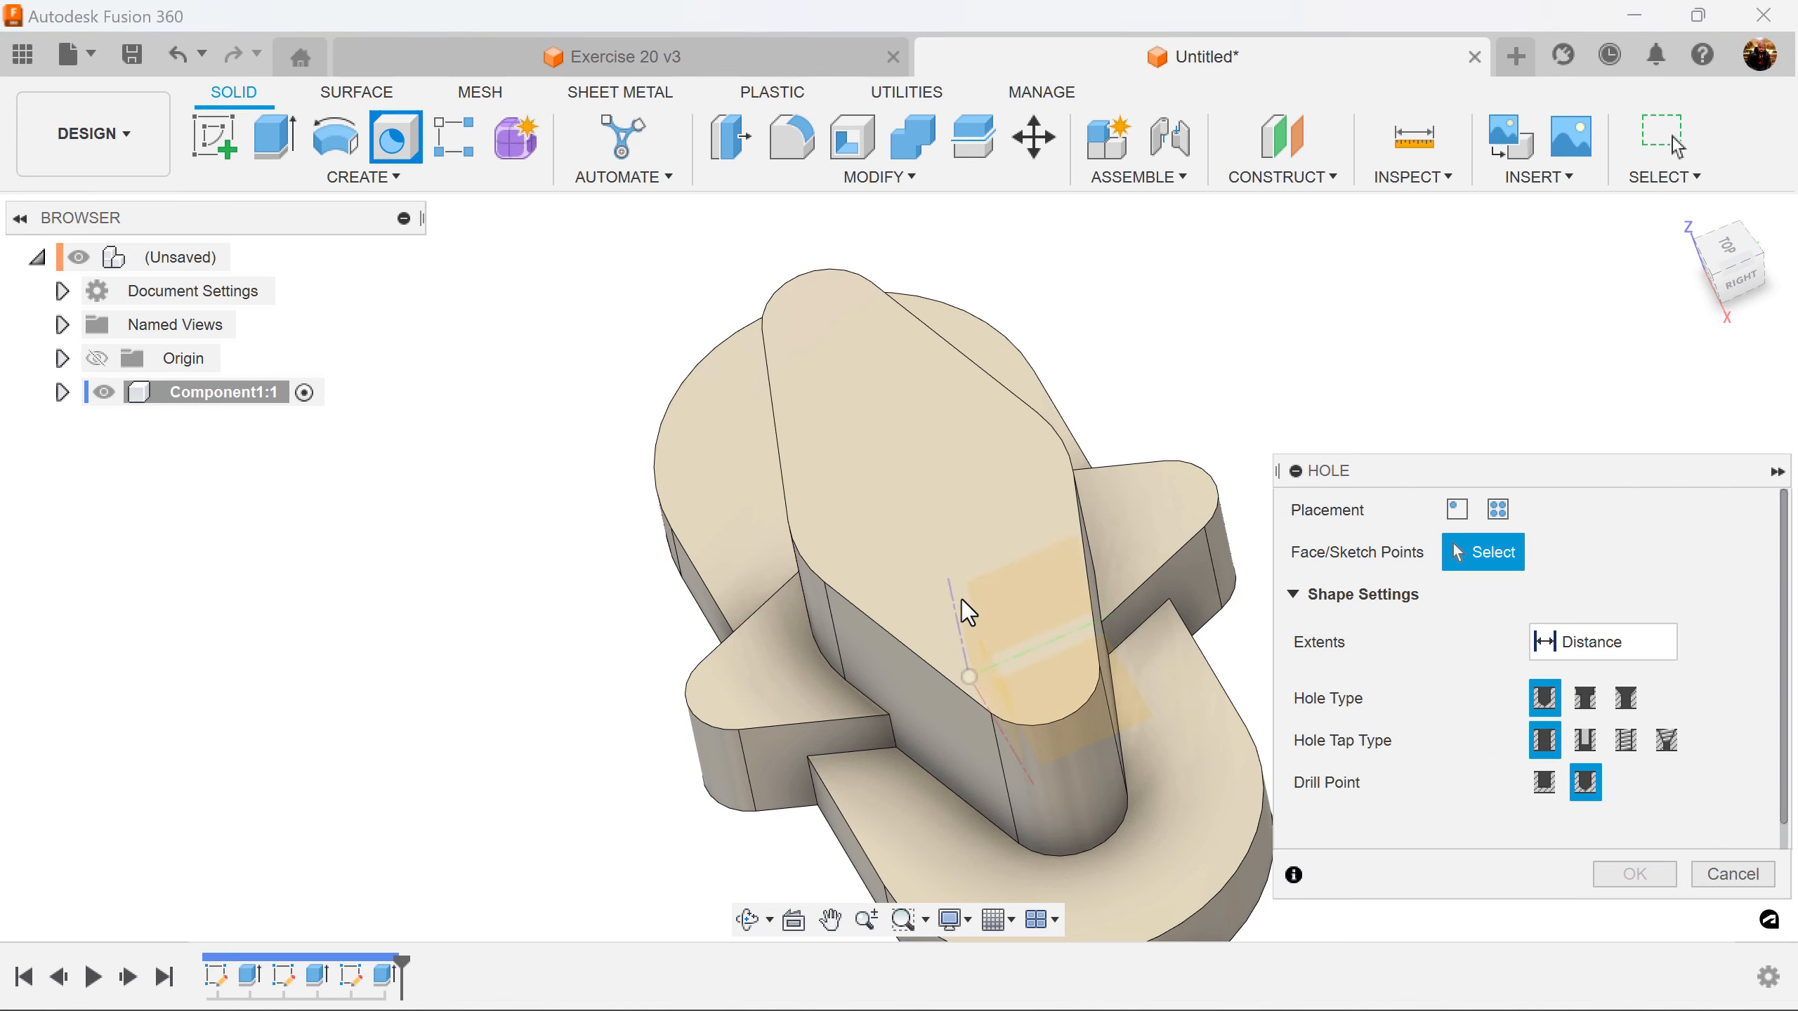
{"action": "left_click", "coordinate": [1151, 528]}
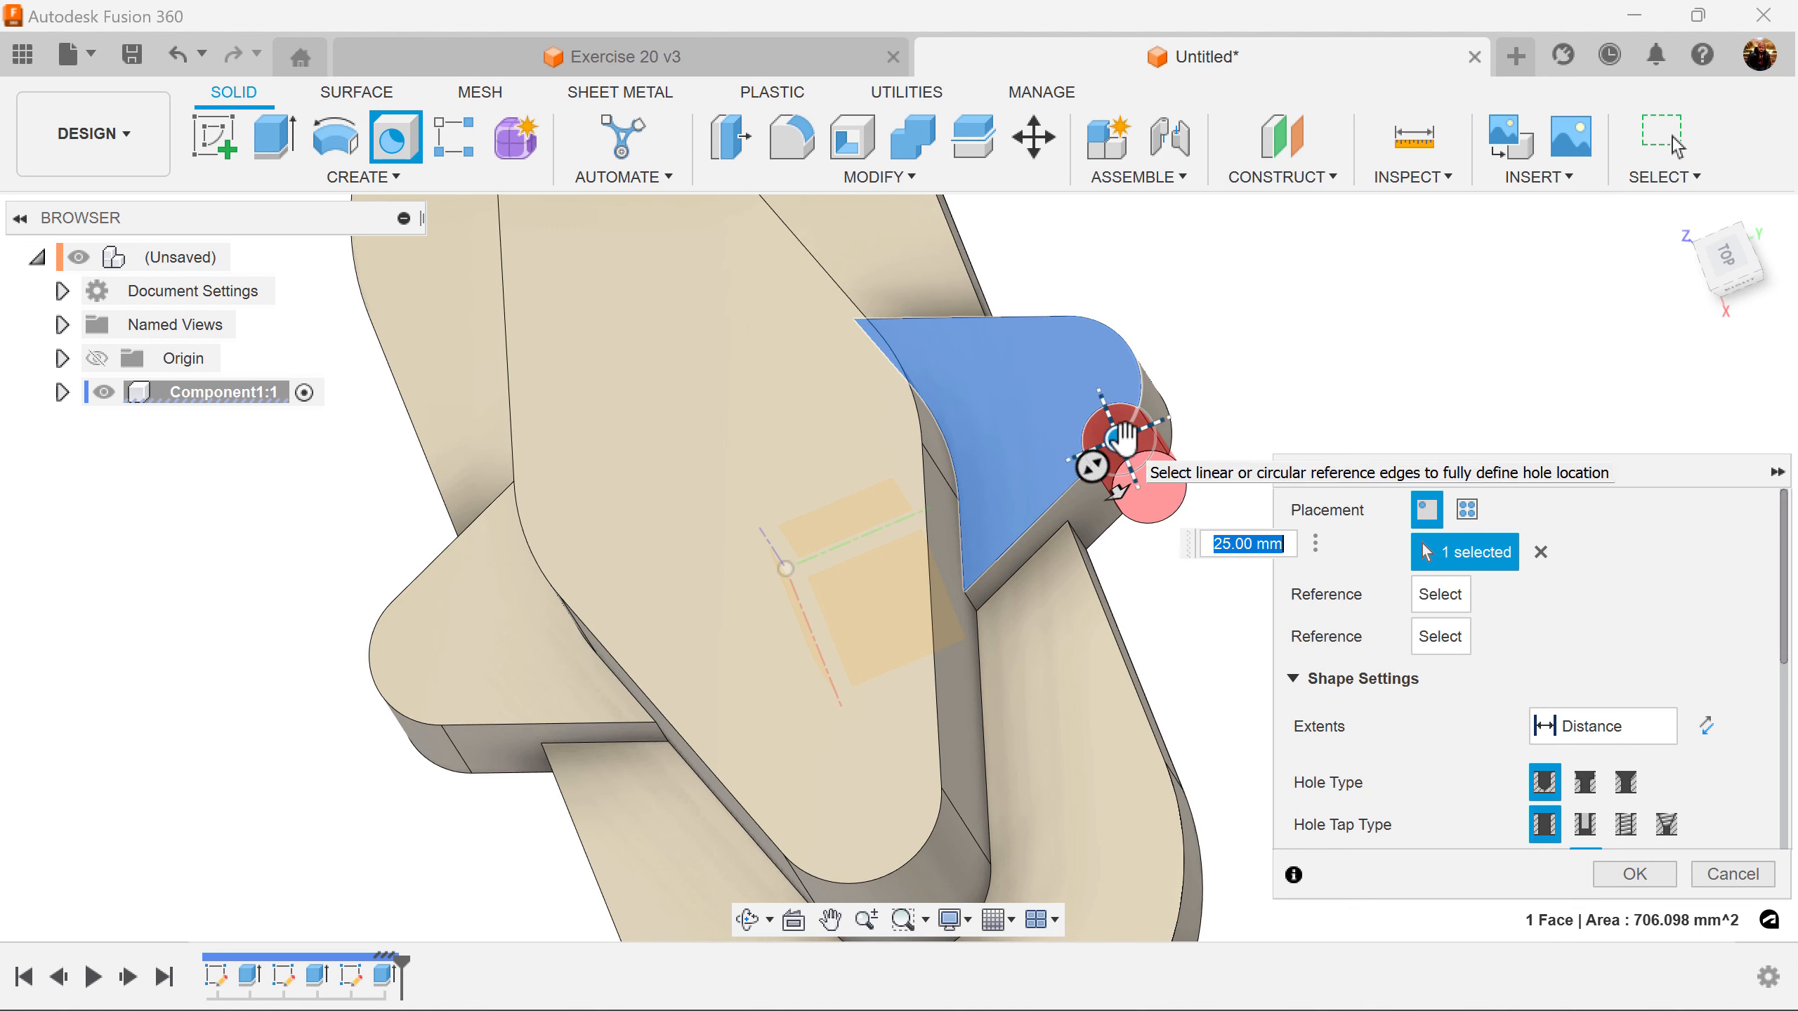
{"action": "left_click_drag", "start_coordinate": [1117, 438], "coordinate": [1067, 391]}
Set the rear lug's hole extents to All and create it as a simple 10 mm diameter hole
{"action": "scroll", "coordinate": [1719, 608], "scroll_direction": "down", "scroll_amount": 5}
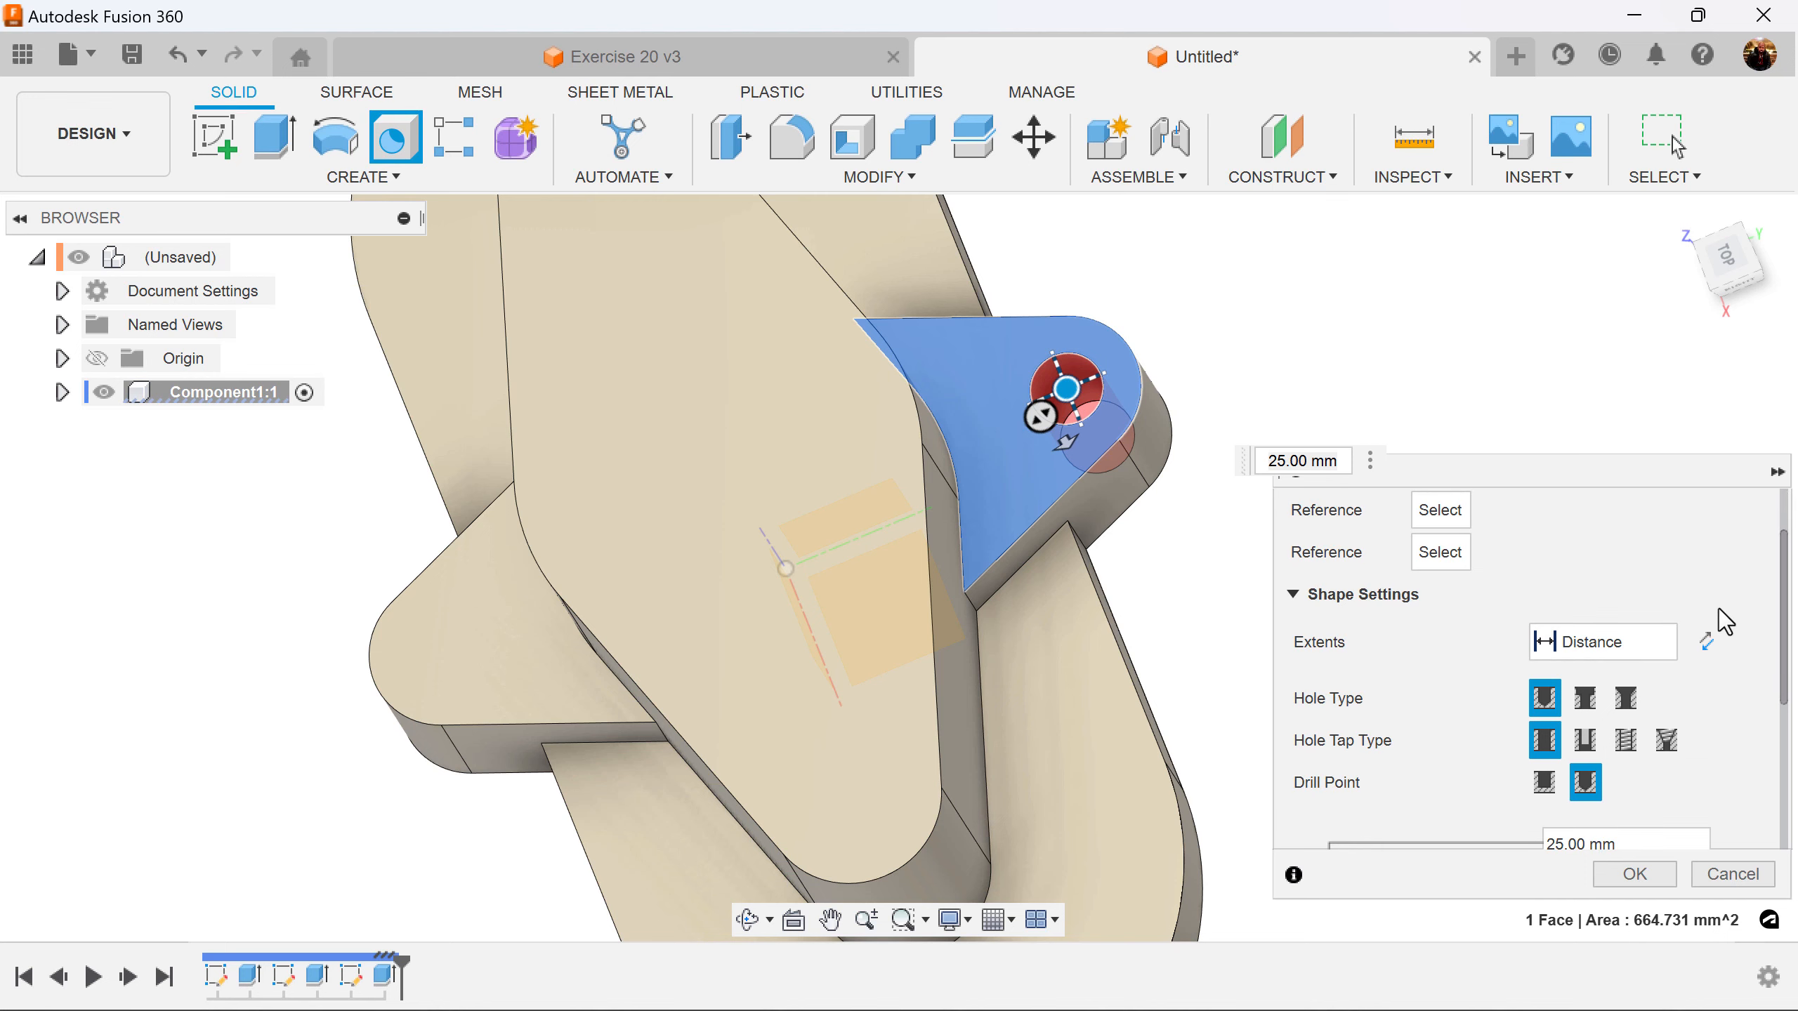
{"action": "scroll", "coordinate": [1720, 608], "scroll_direction": "up", "scroll_amount": 2}
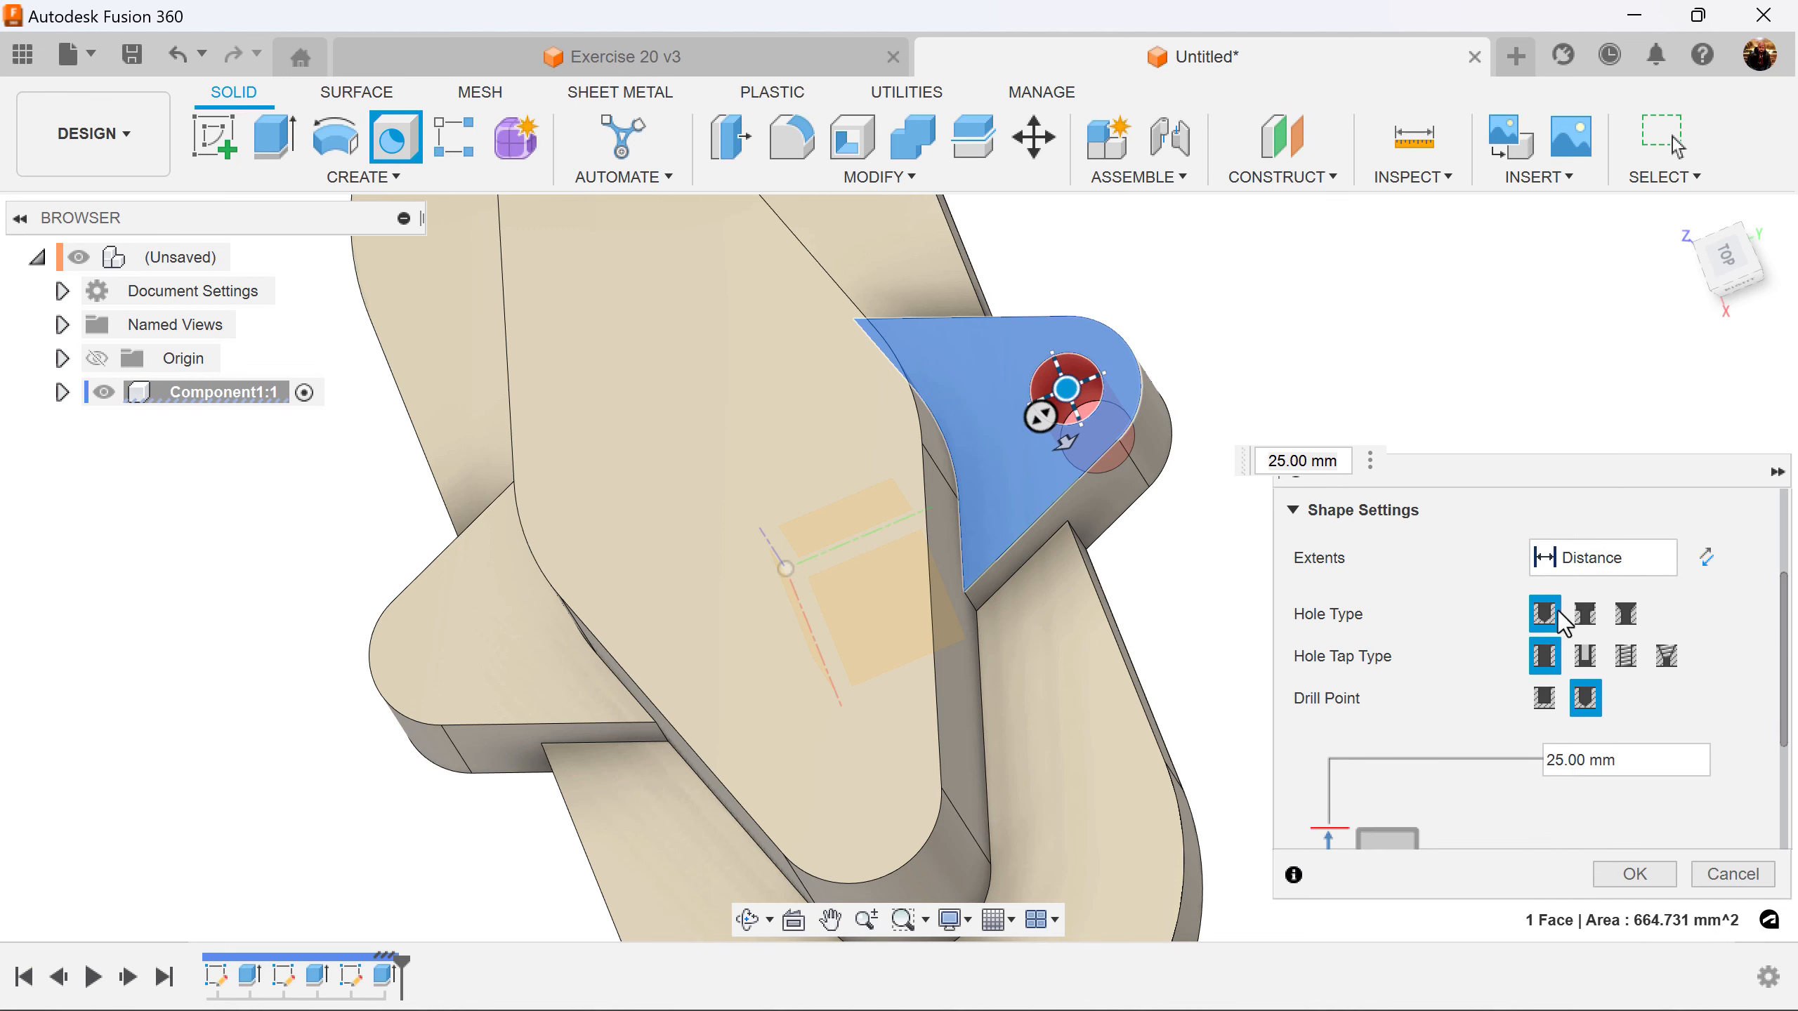
{"action": "left_click_drag", "start_coordinate": [1791, 670], "coordinate": [1789, 736]}
{"action": "scroll", "coordinate": [1787, 740], "scroll_direction": "up", "scroll_amount": 3}
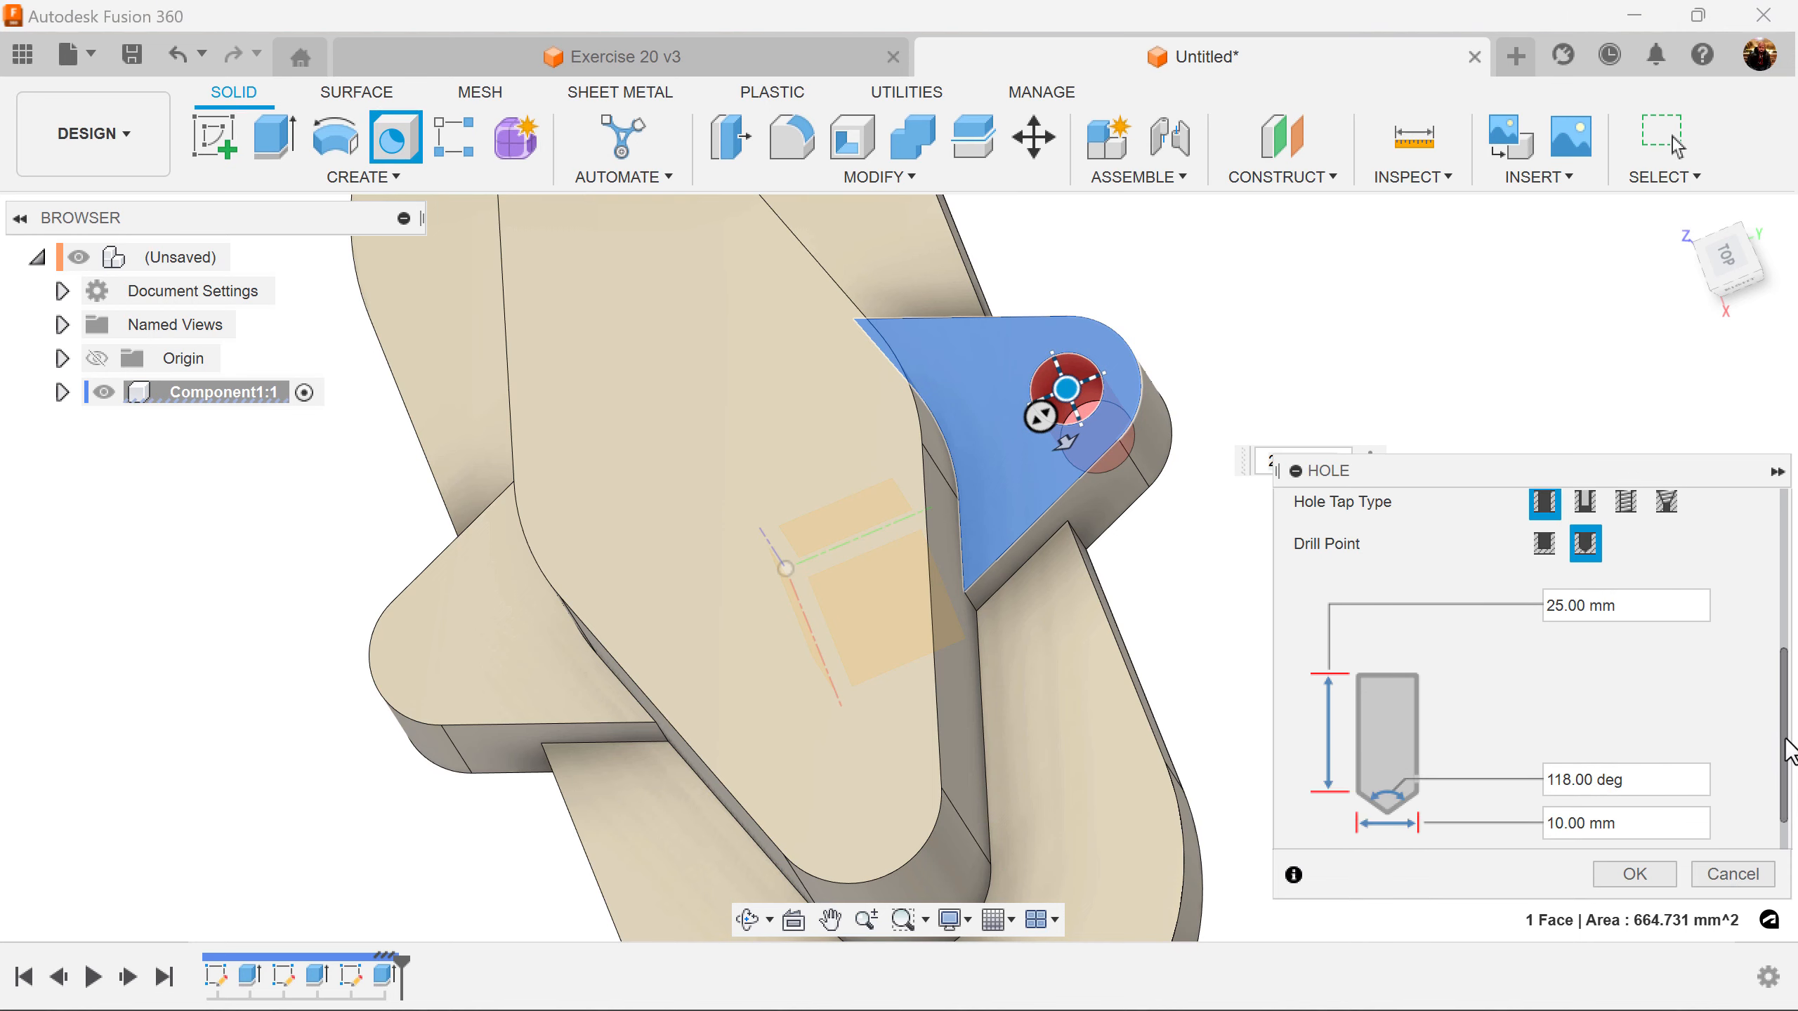
{"action": "left_click", "coordinate": [1675, 531]}
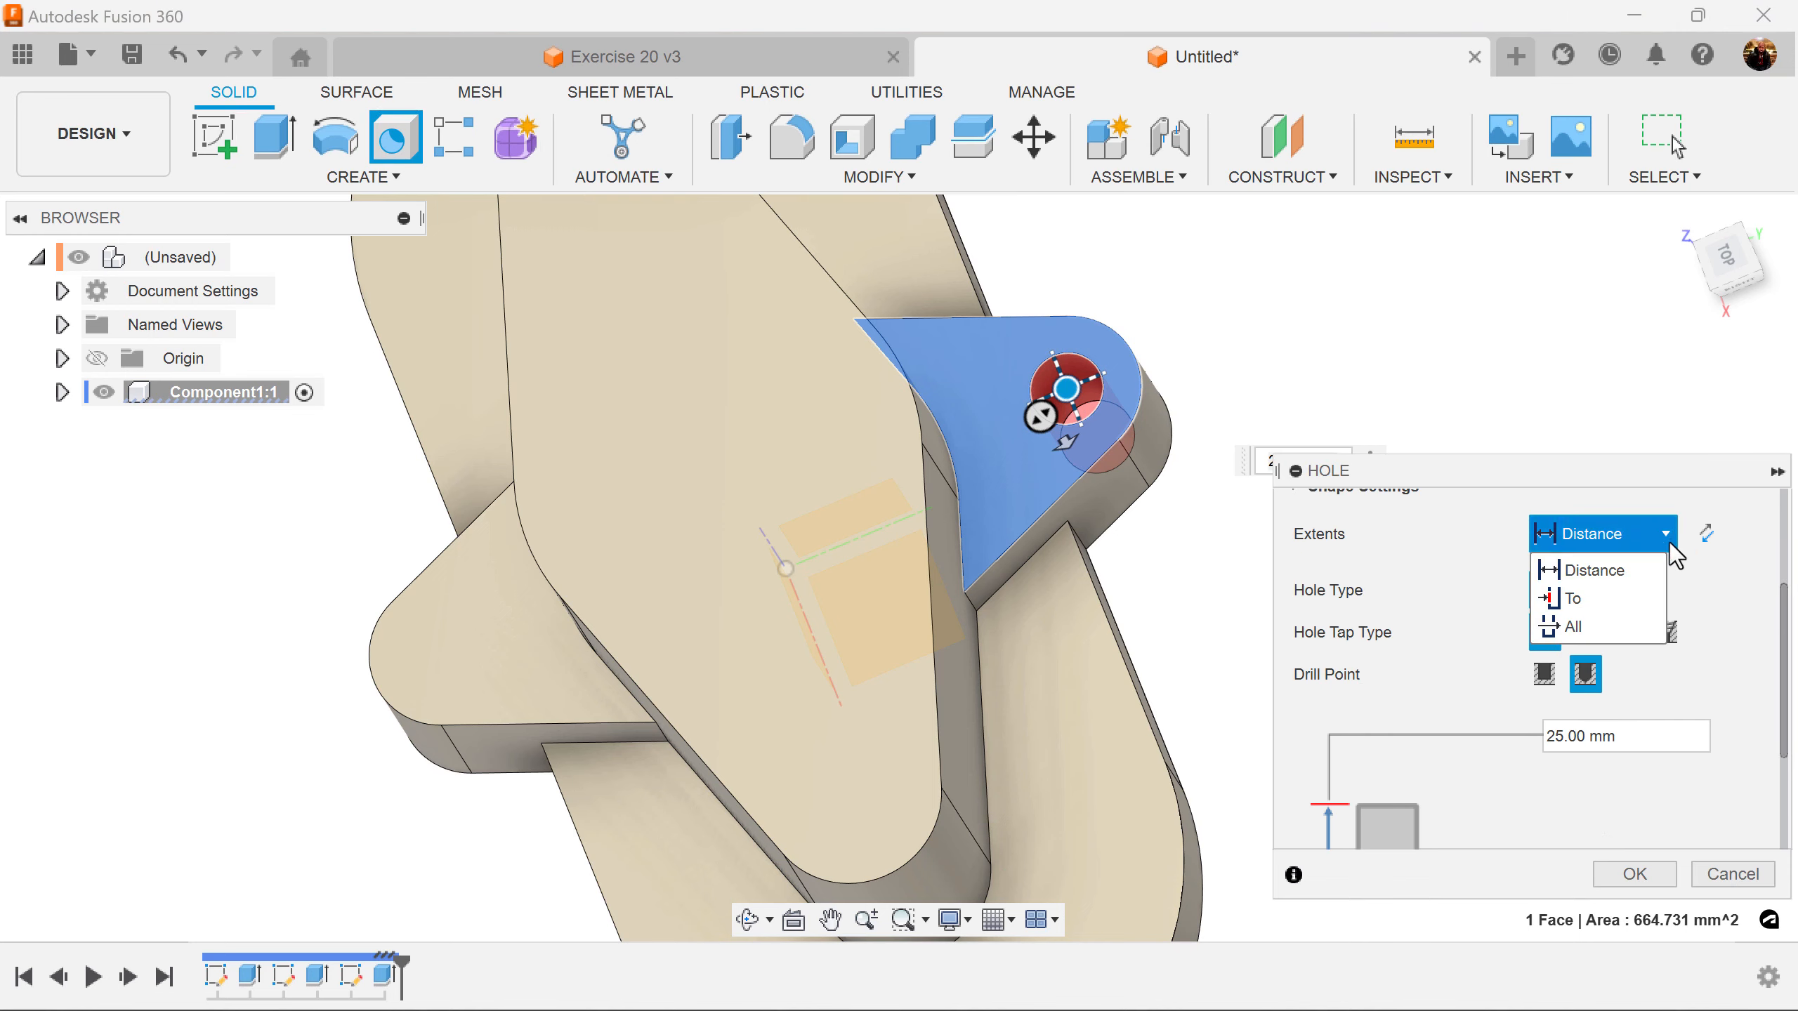
{"action": "left_click", "coordinate": [1644, 627]}
{"action": "left_click_drag", "start_coordinate": [1785, 644], "coordinate": [1785, 769]}
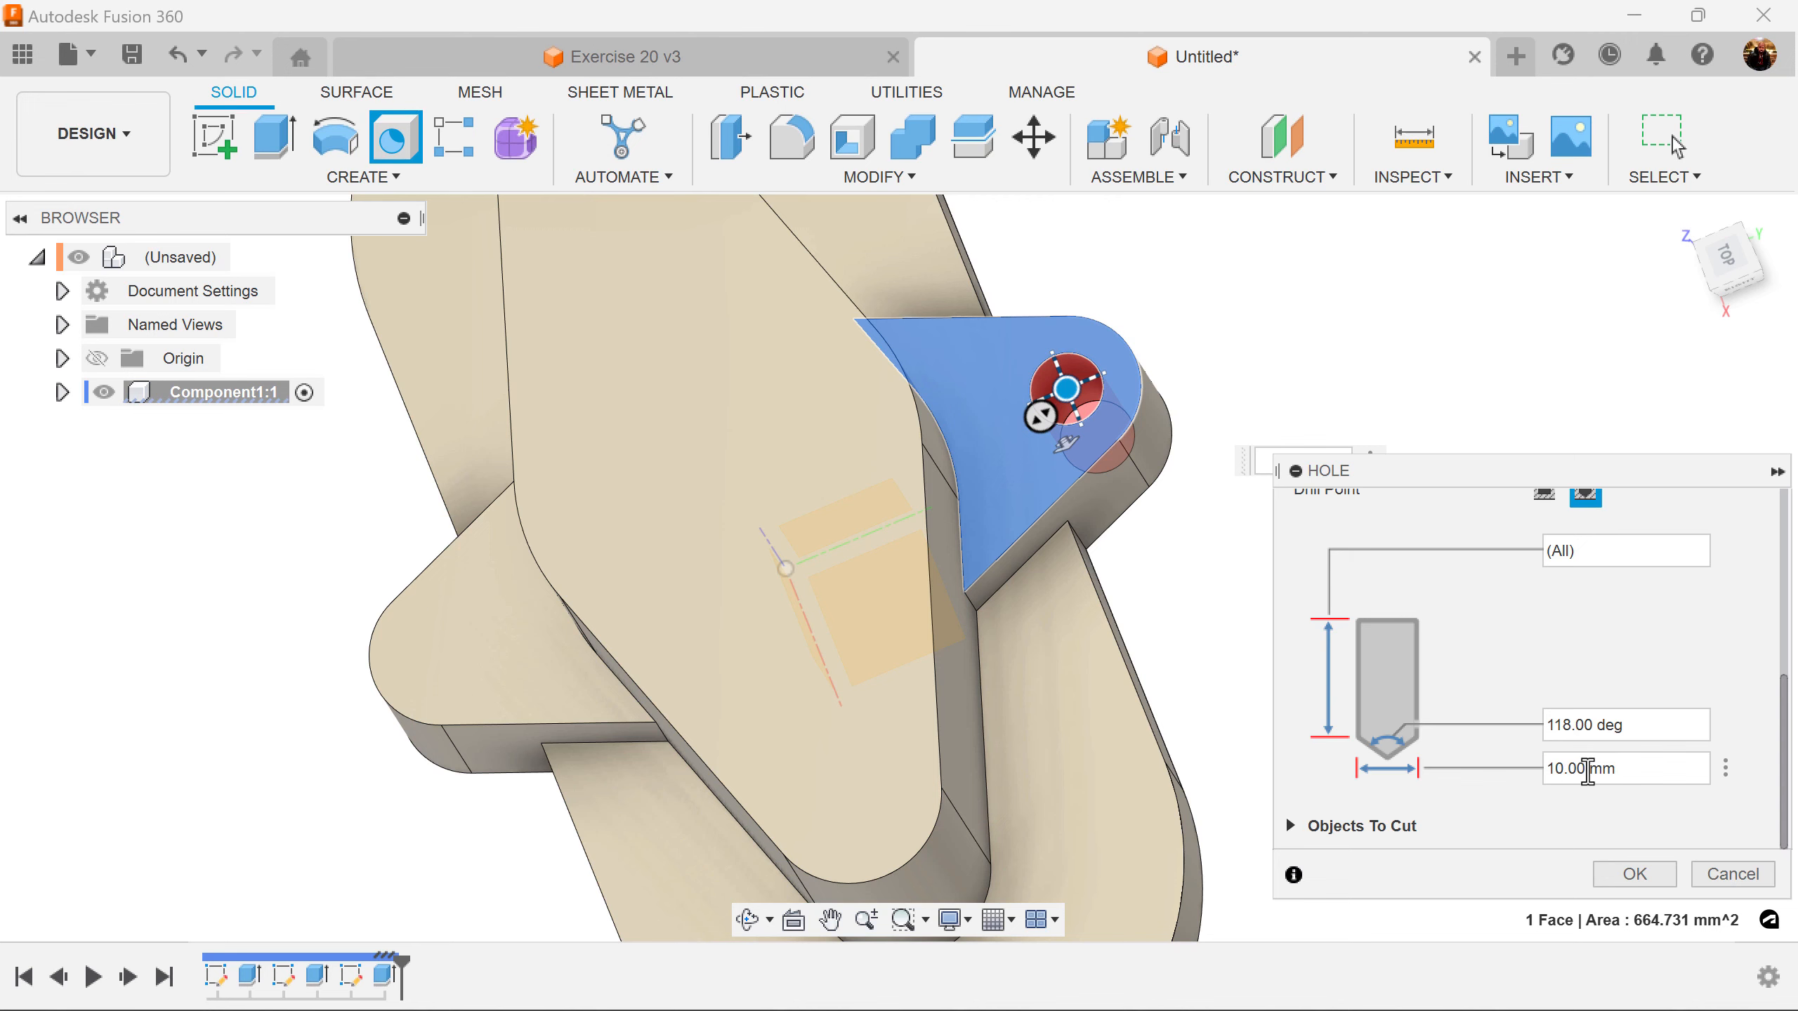
{"action": "left_click", "coordinate": [1632, 873]}
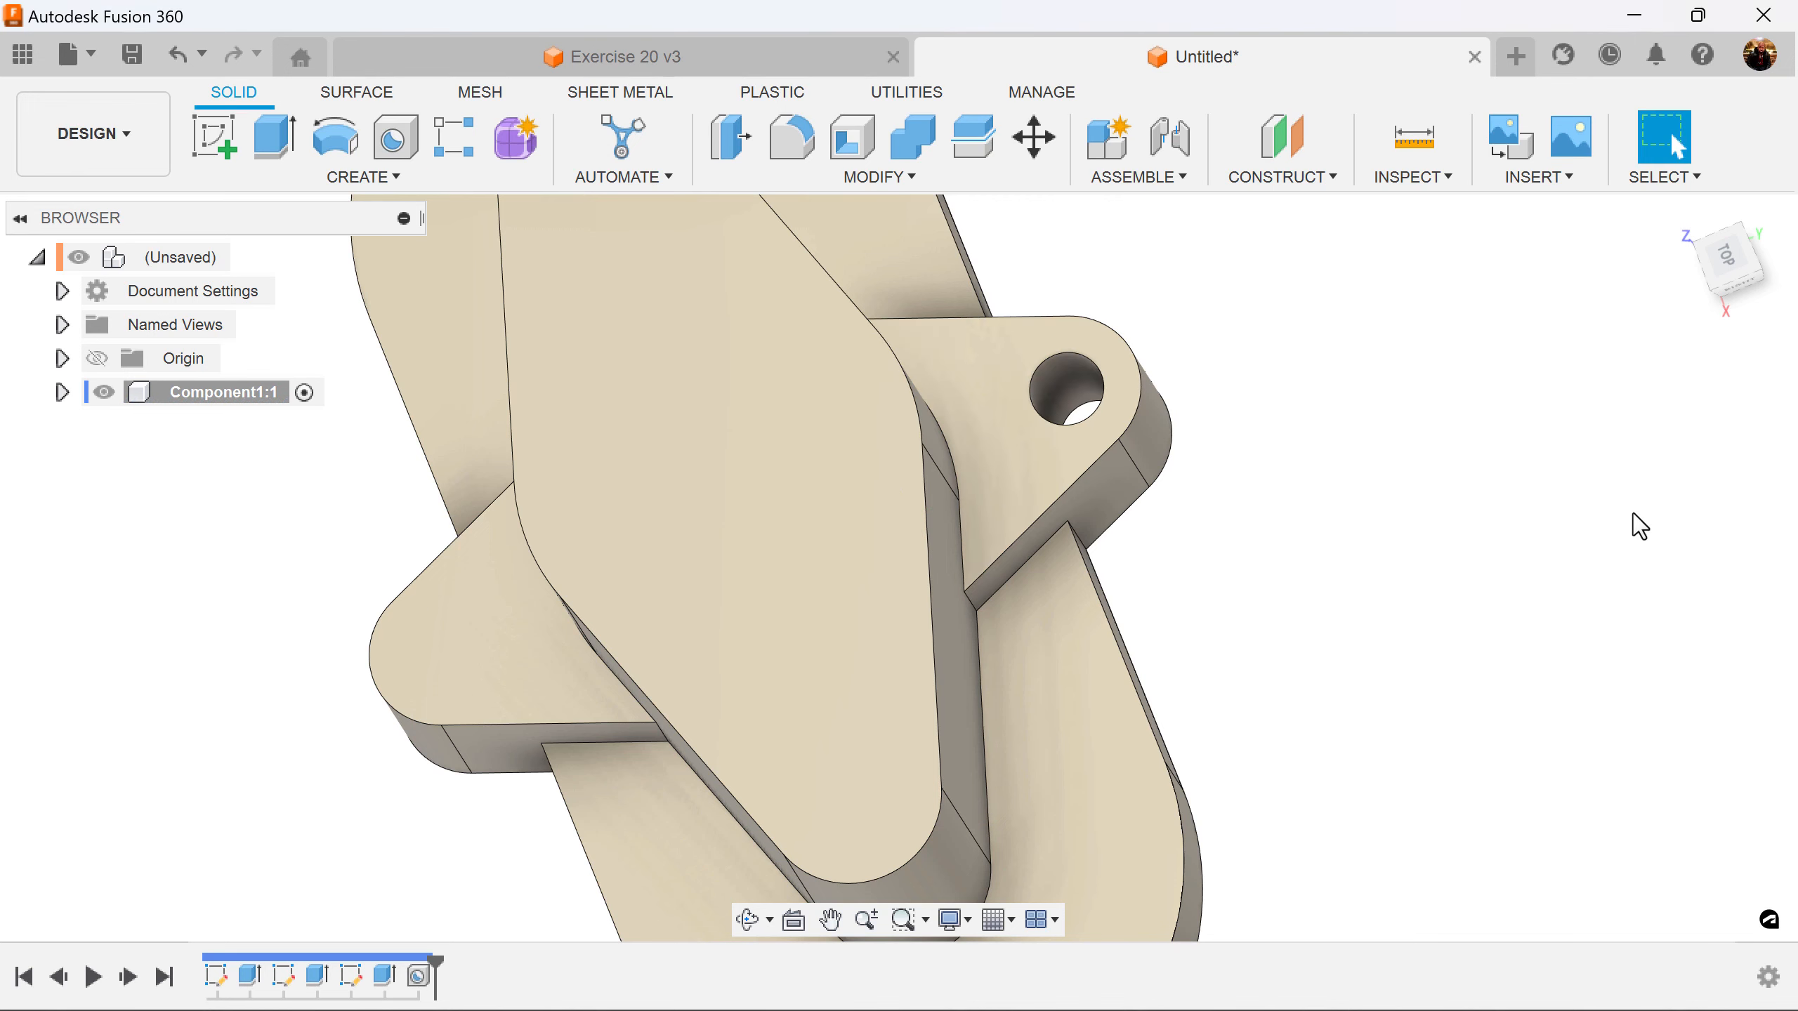
Create a matching simple 10 mm diameter hole with extents All at the centre of the front lug's rounded end
{"action": "left_click", "coordinate": [406, 146]}
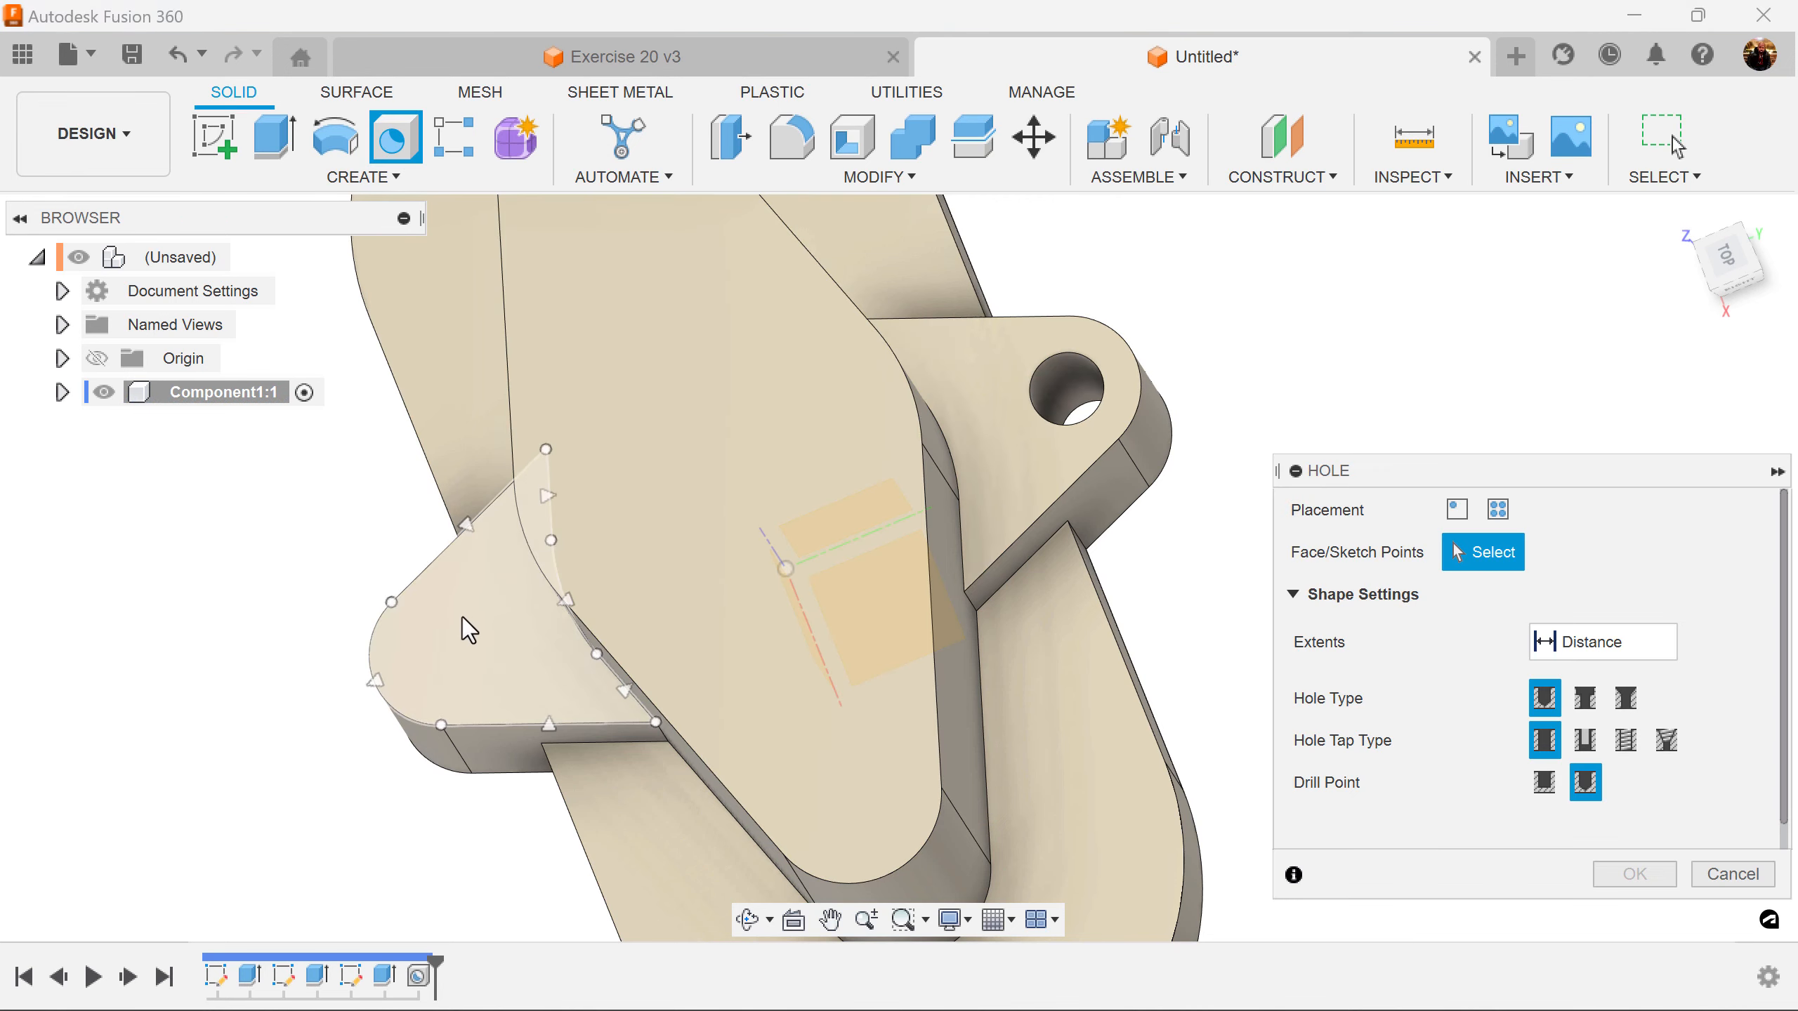
{"action": "left_click", "coordinate": [441, 651]}
{"action": "mouse_move", "coordinate": [440, 647]}
{"action": "left_mouse_down"}
{"action": "mouse_move", "coordinate": [480, 645]}
{"action": "mouse_move", "coordinate": [437, 662]}
{"action": "left_mouse_up"}
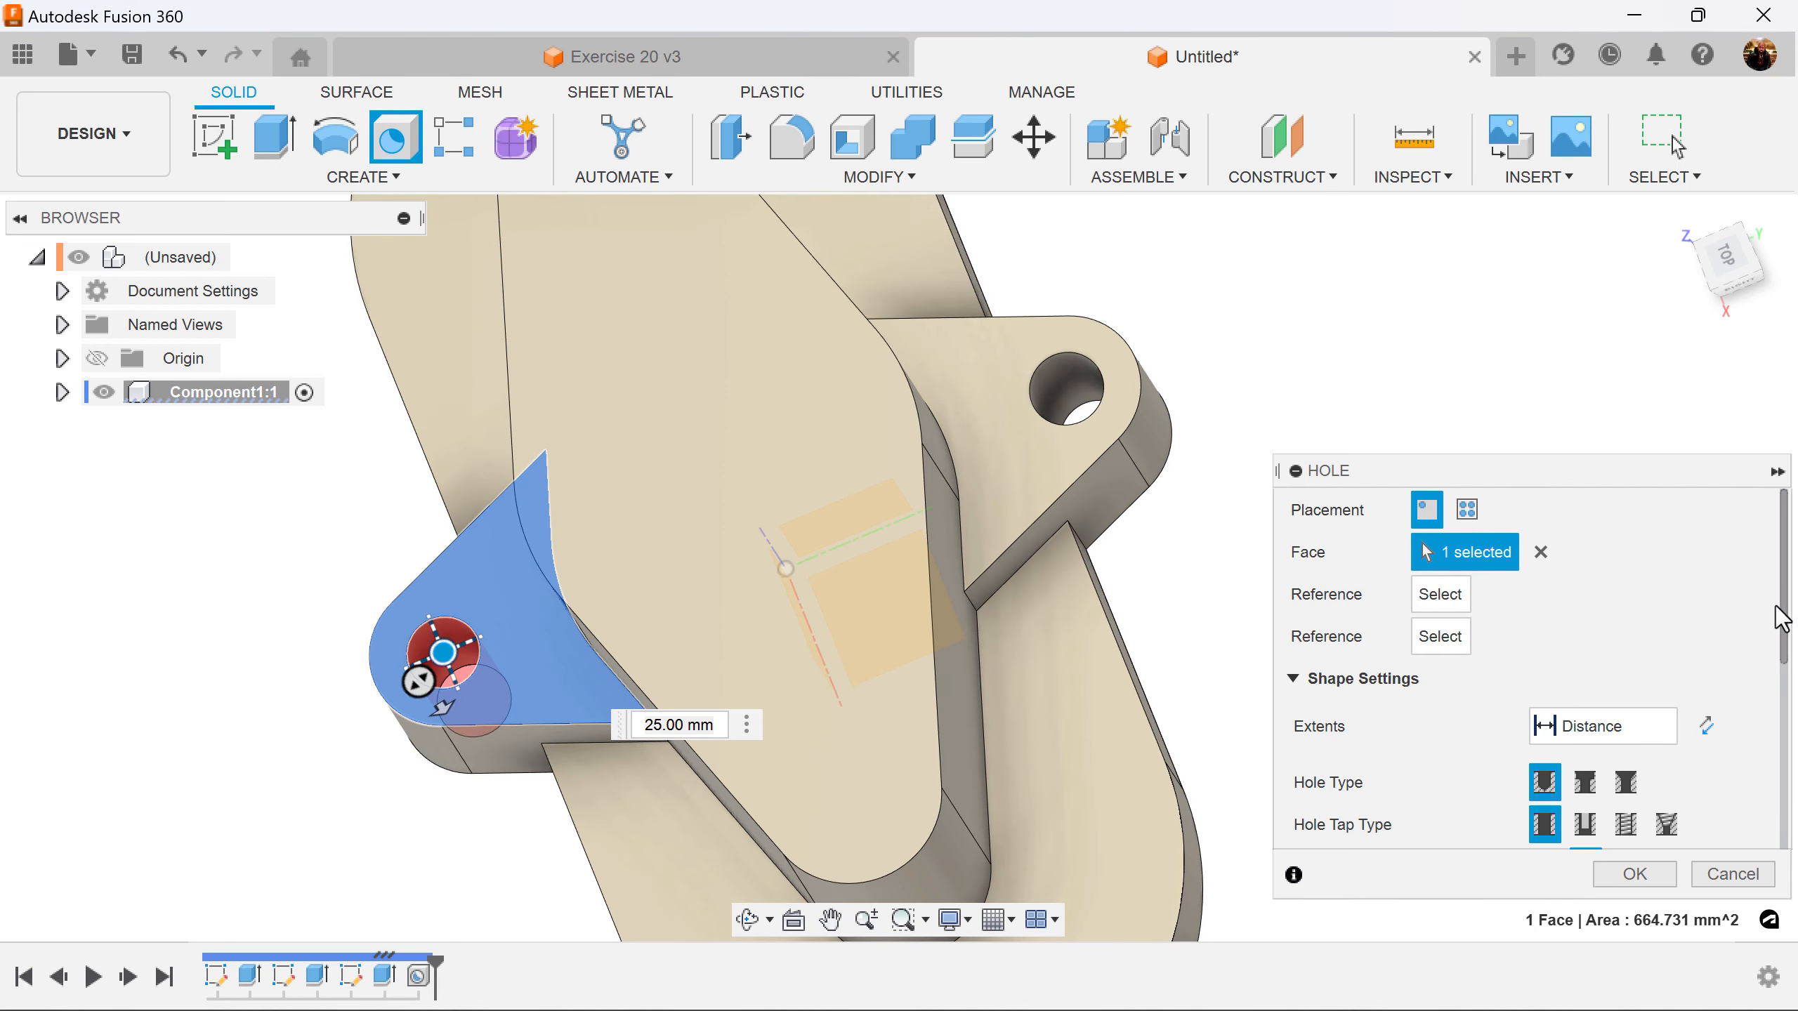
{"action": "left_click", "coordinate": [1660, 730]}
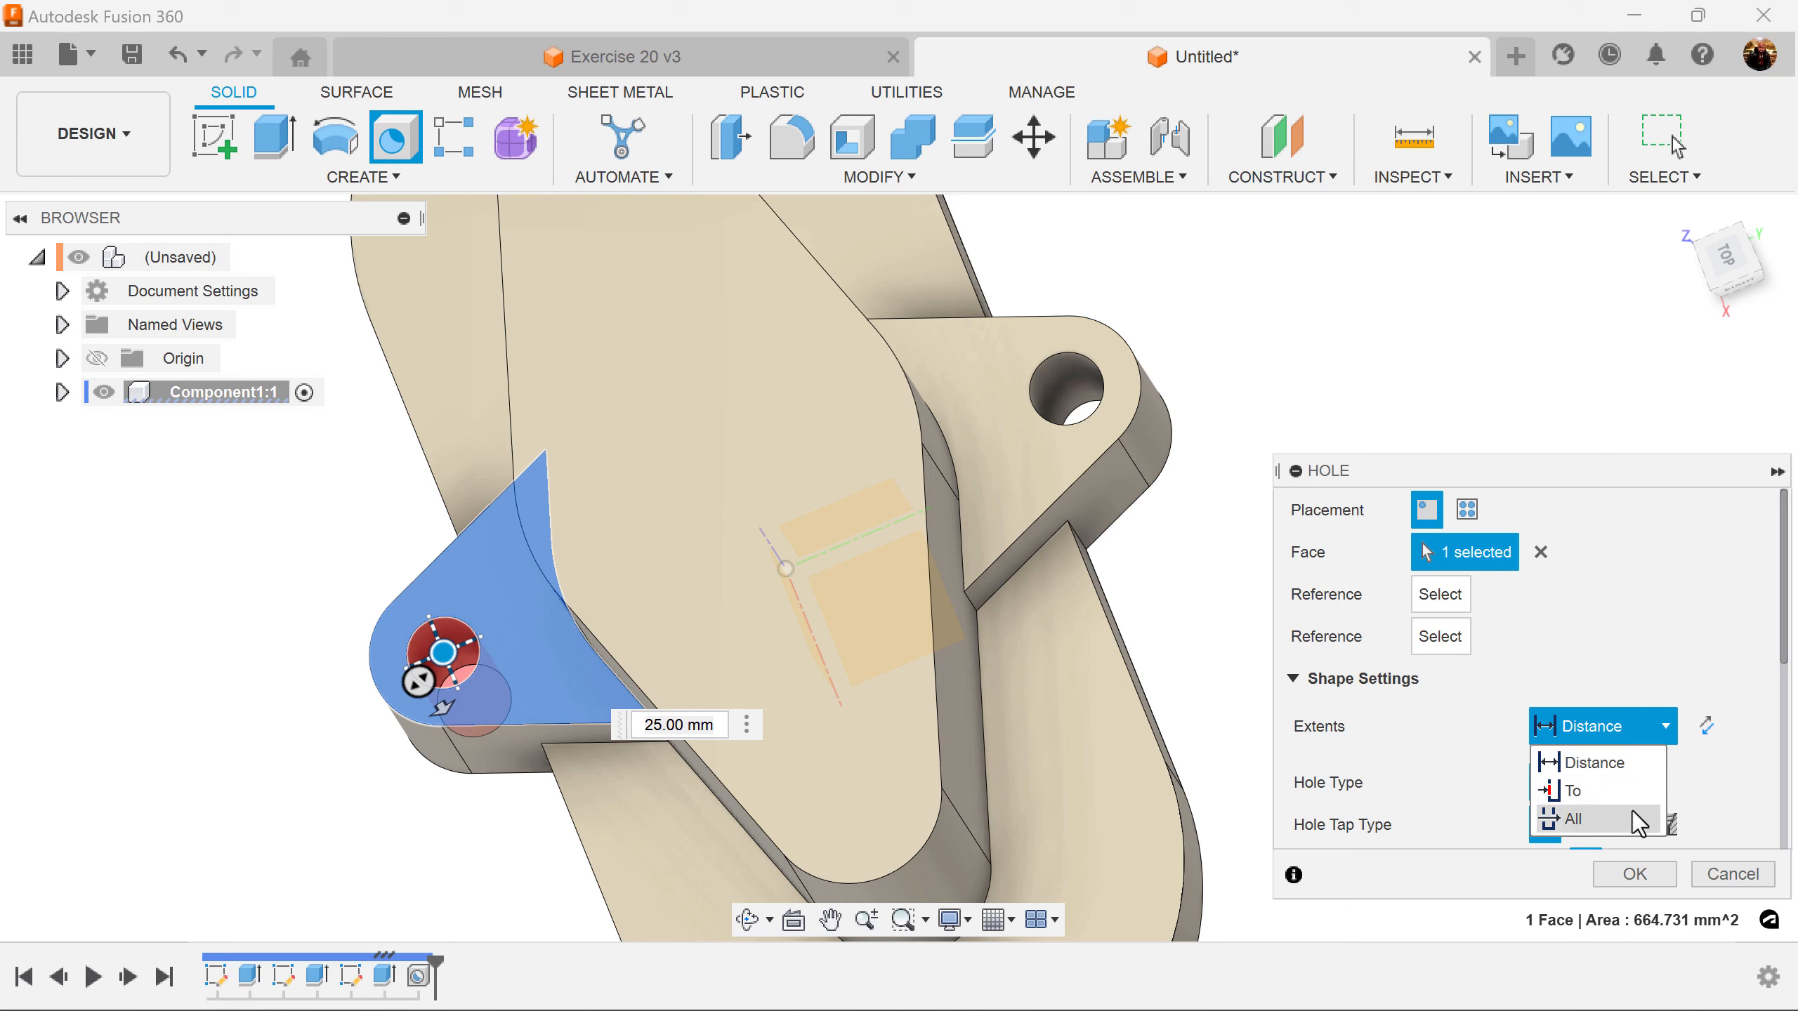
{"action": "left_click", "coordinate": [1632, 816]}
{"action": "left_click_drag", "start_coordinate": [1789, 655], "coordinate": [1780, 871]}
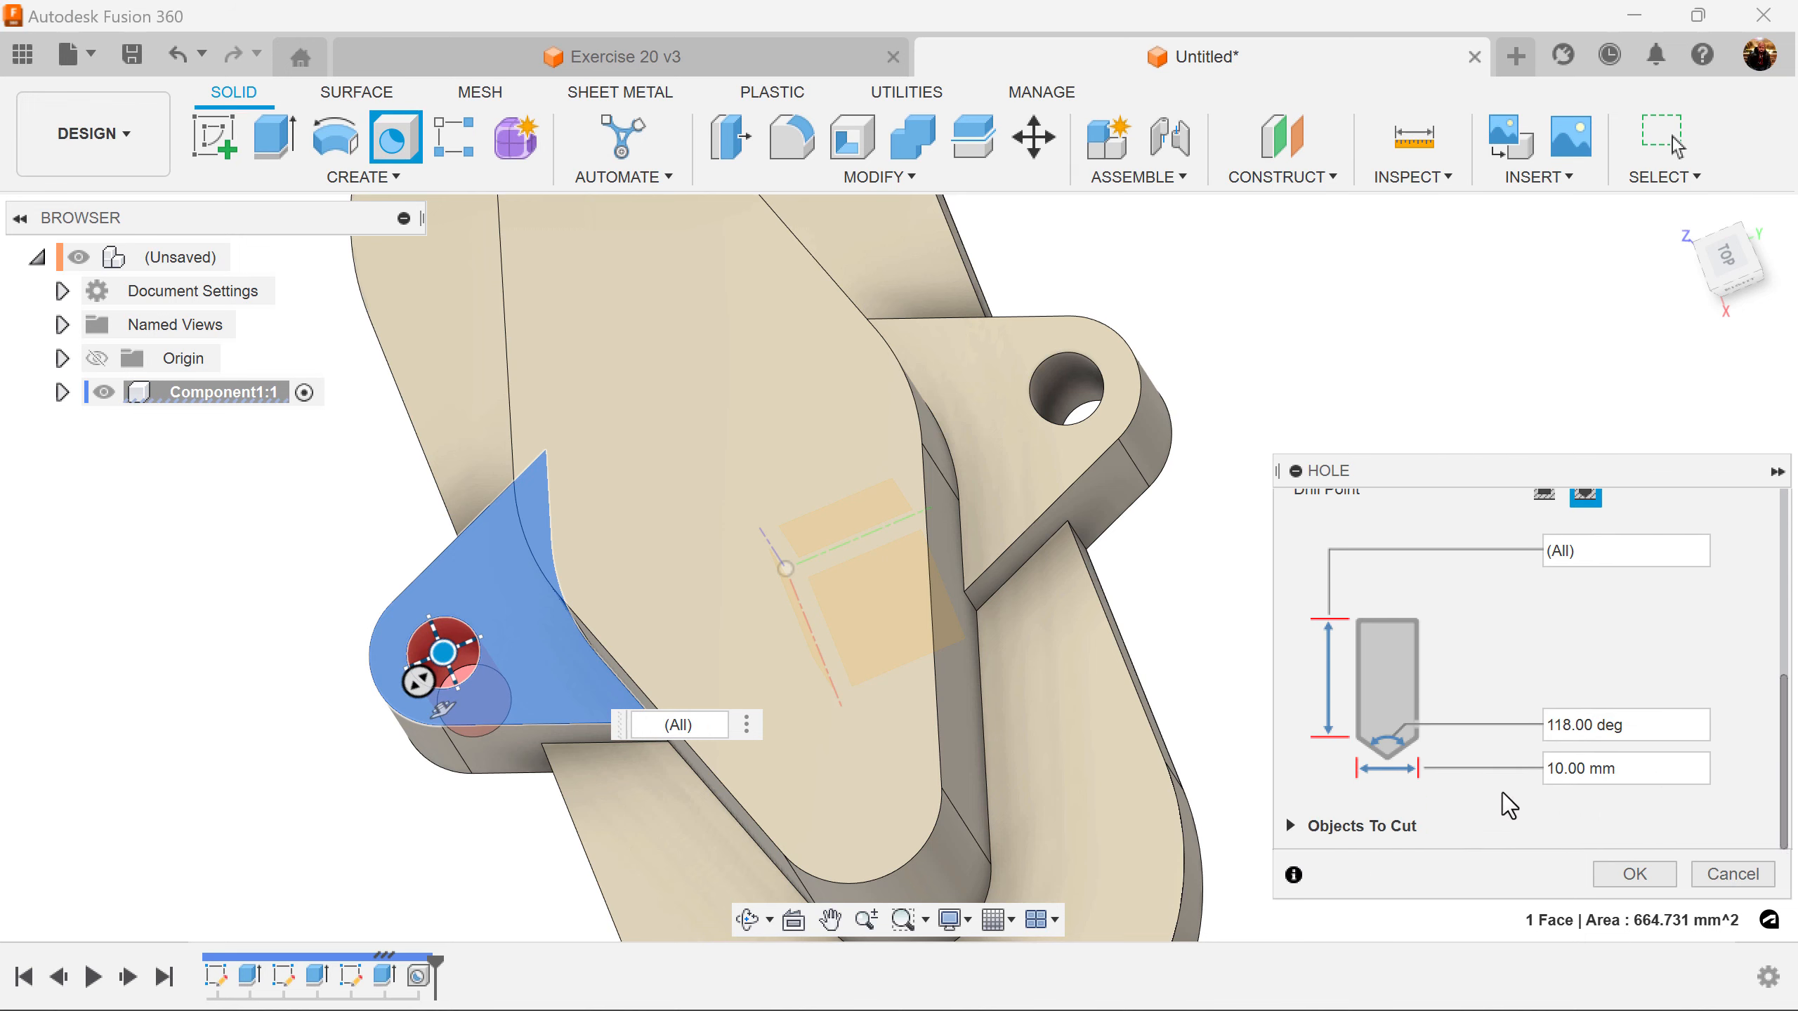
{"action": "left_click", "coordinate": [1644, 861]}
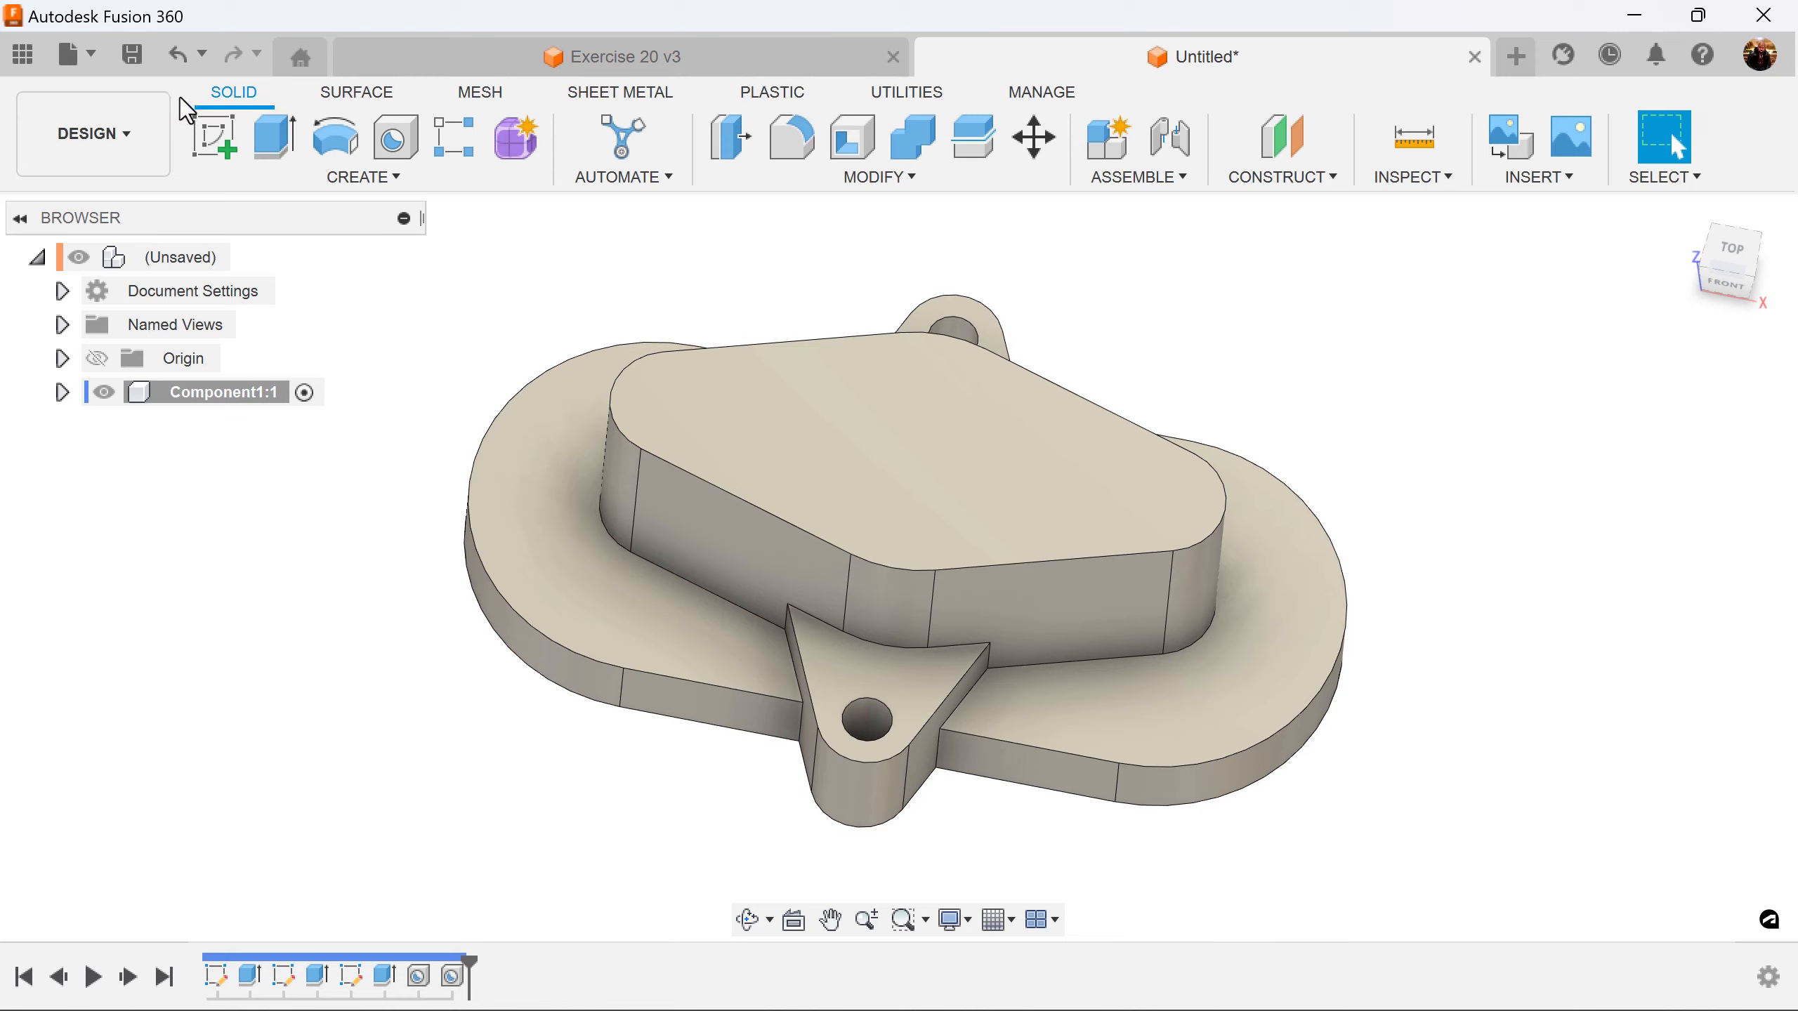
Check the central bore in the Exercise 20 v3 design, start a sketch on the new part's raised top face, and show Sketch4
{"action": "left_click", "coordinate": [801, 67]}
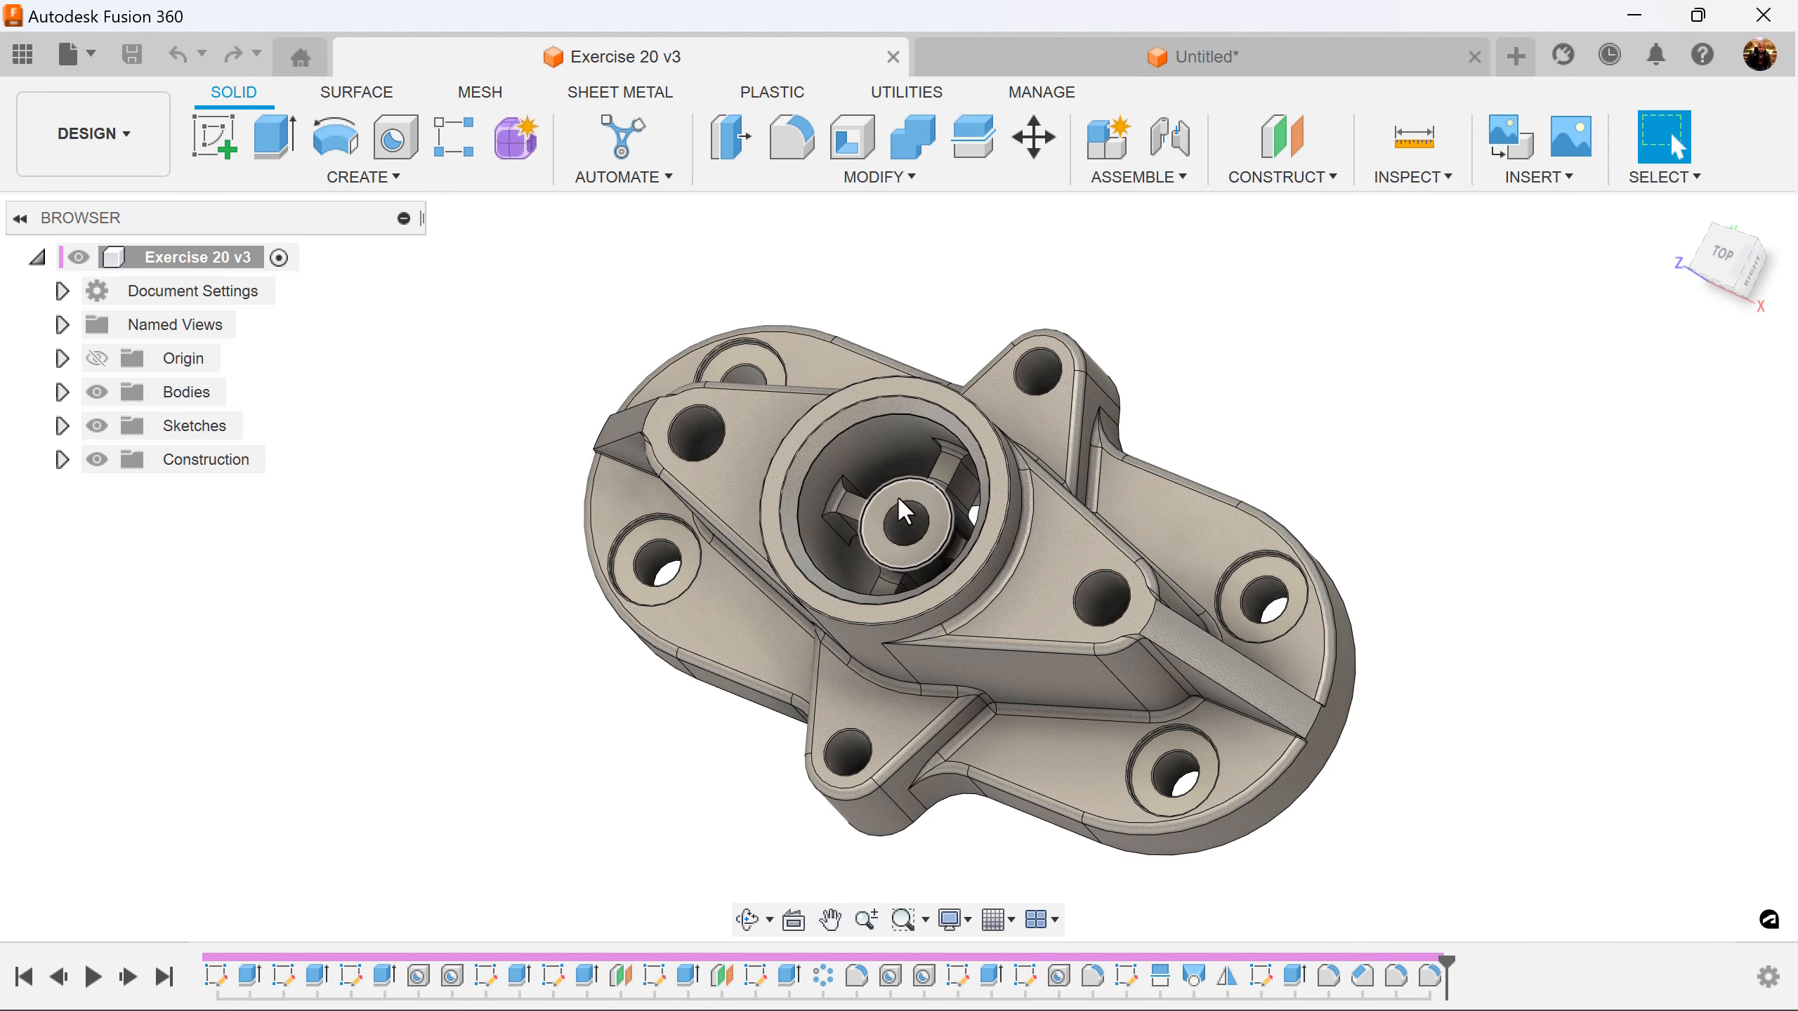
{"action": "left_click", "coordinate": [1166, 59]}
{"action": "left_click", "coordinate": [239, 134]}
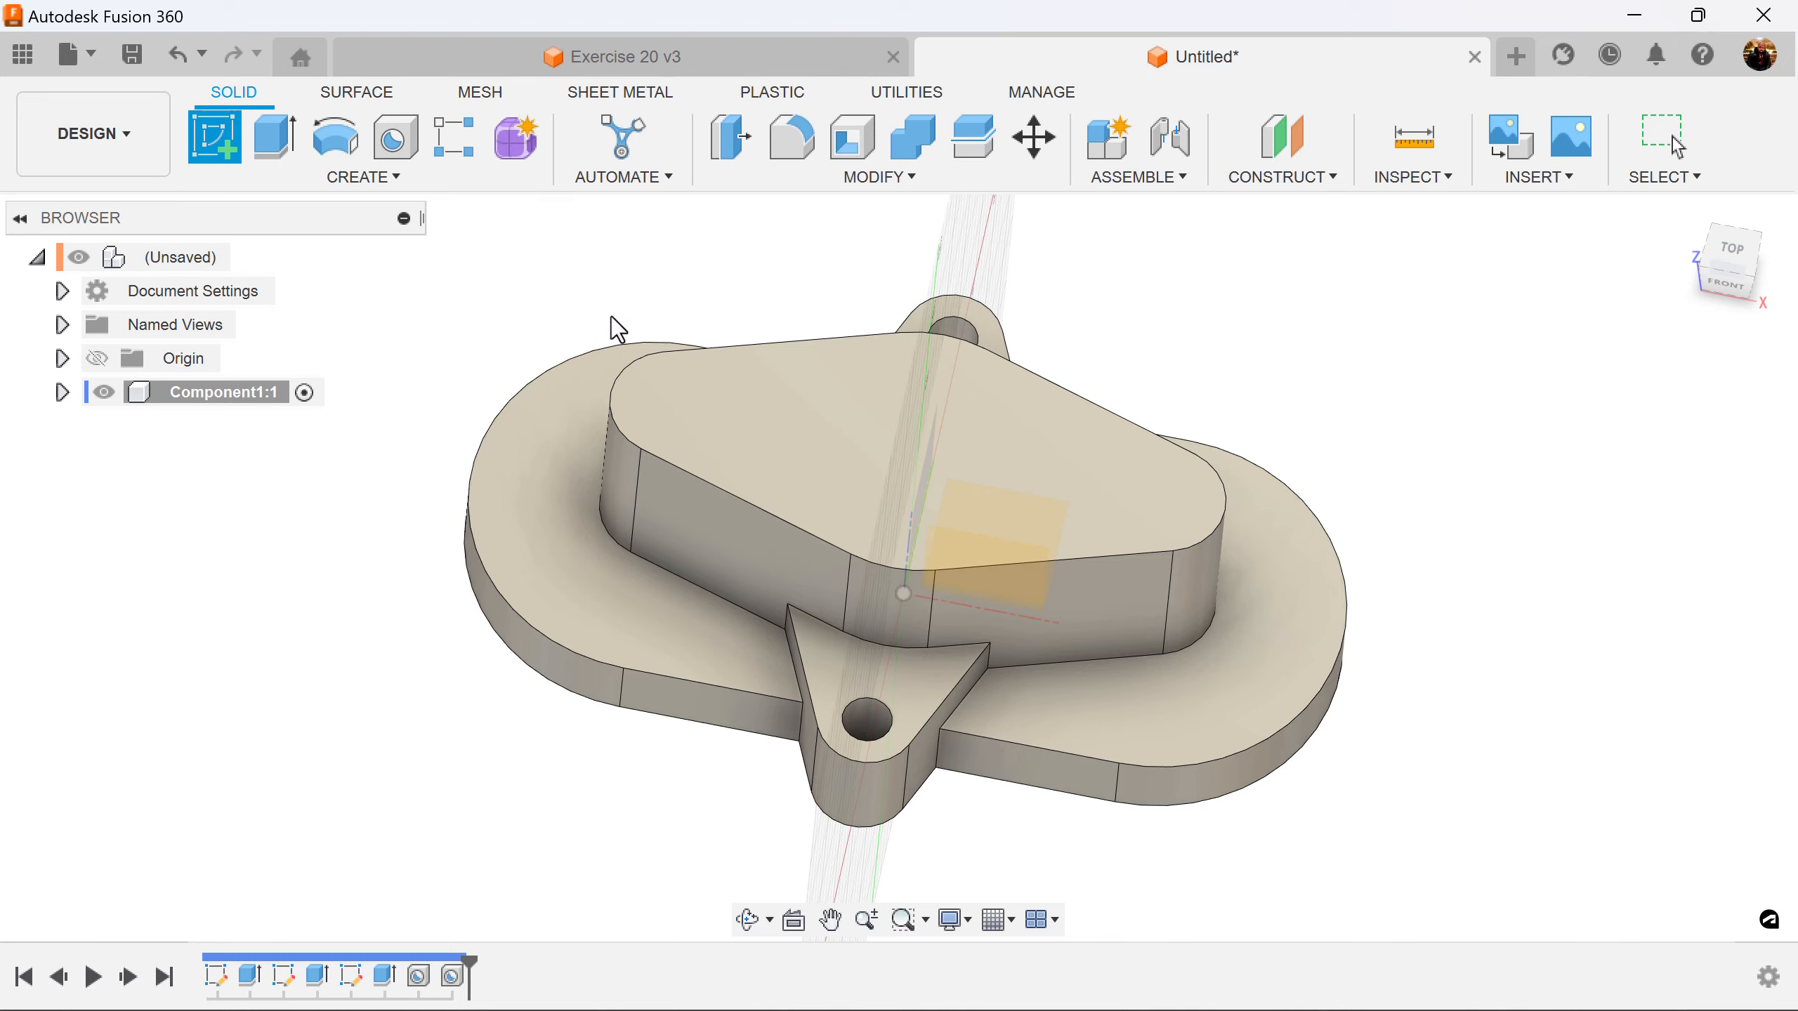
{"action": "left_click", "coordinate": [787, 427]}
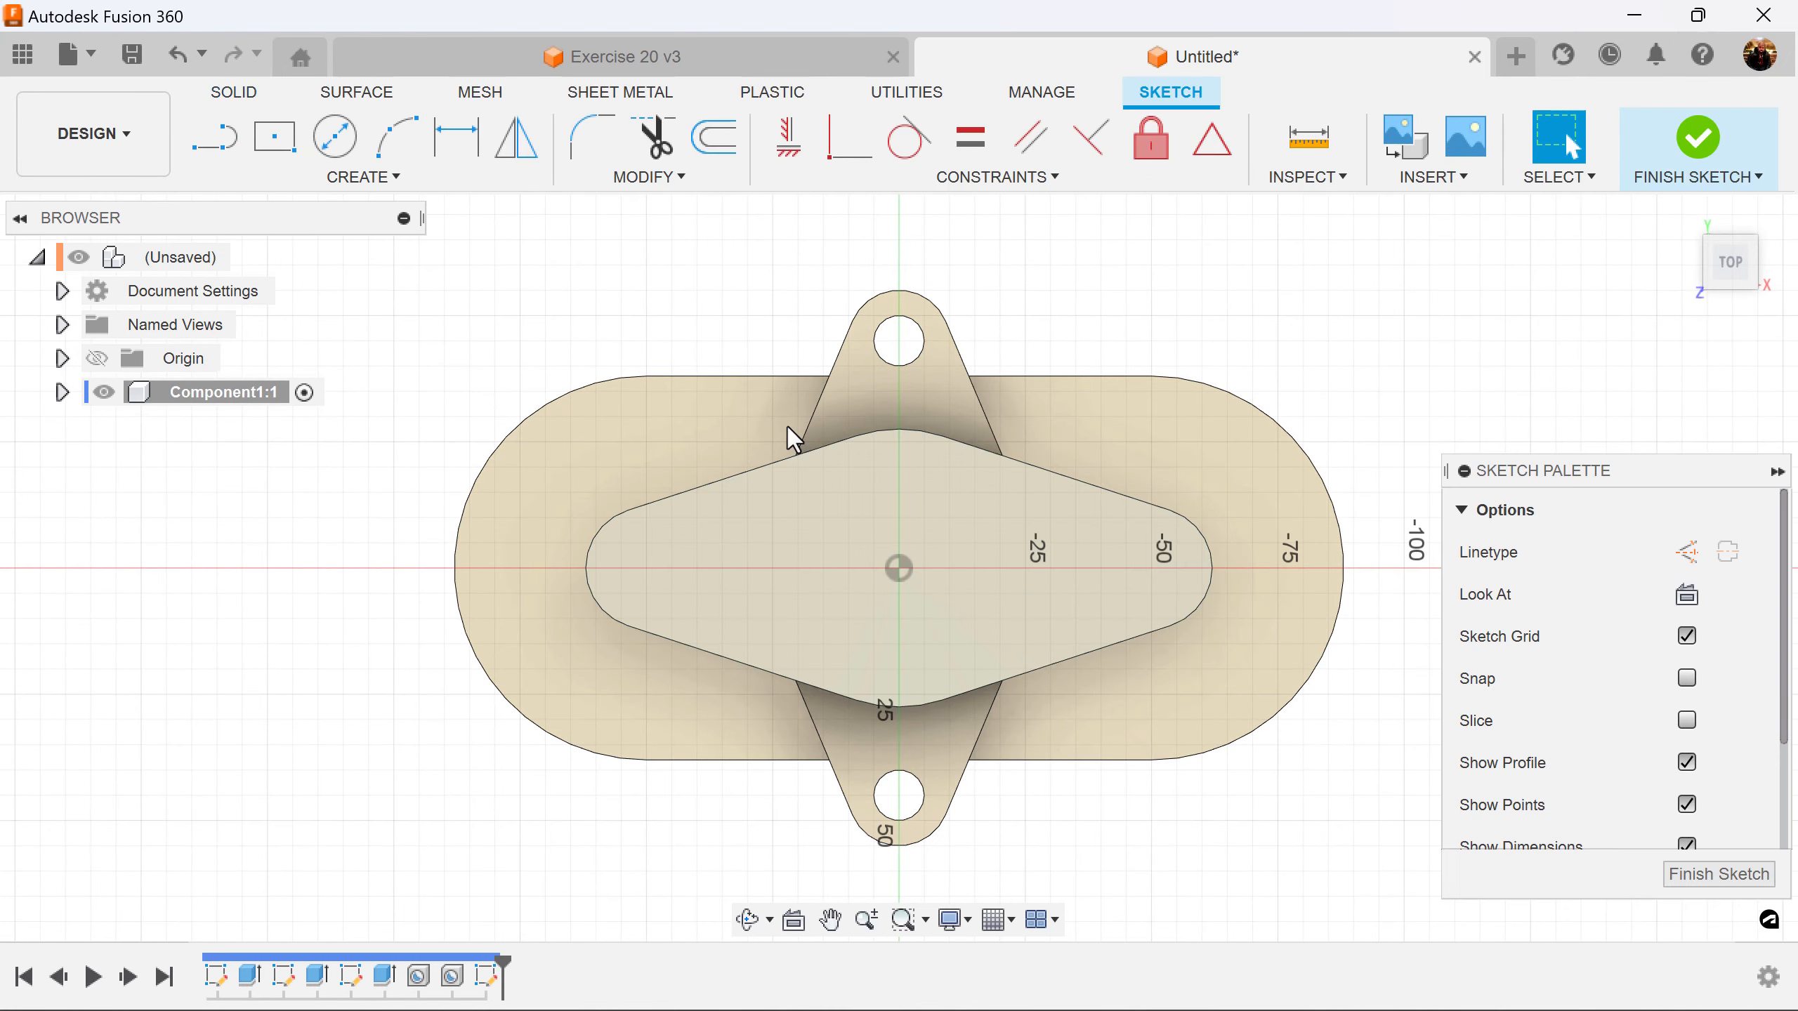
{"action": "left_click", "coordinate": [62, 392]}
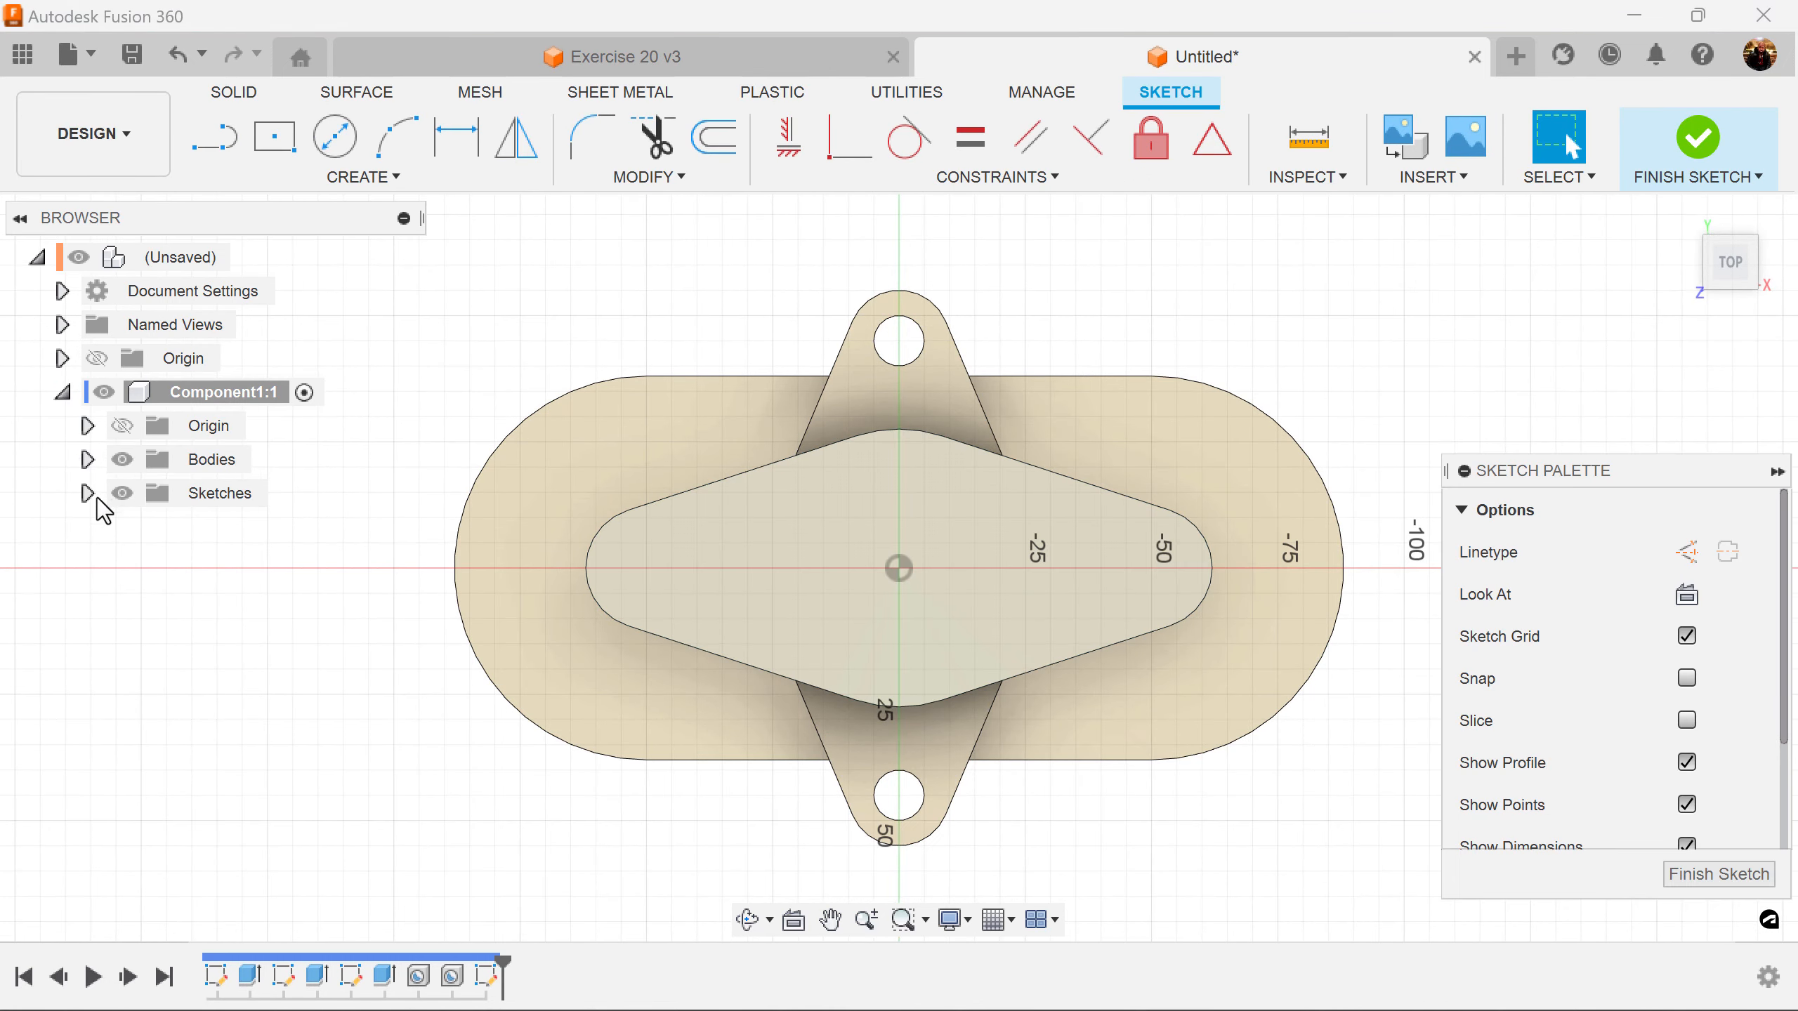
{"action": "left_click", "coordinate": [87, 493]}
{"action": "left_click", "coordinate": [147, 594]}
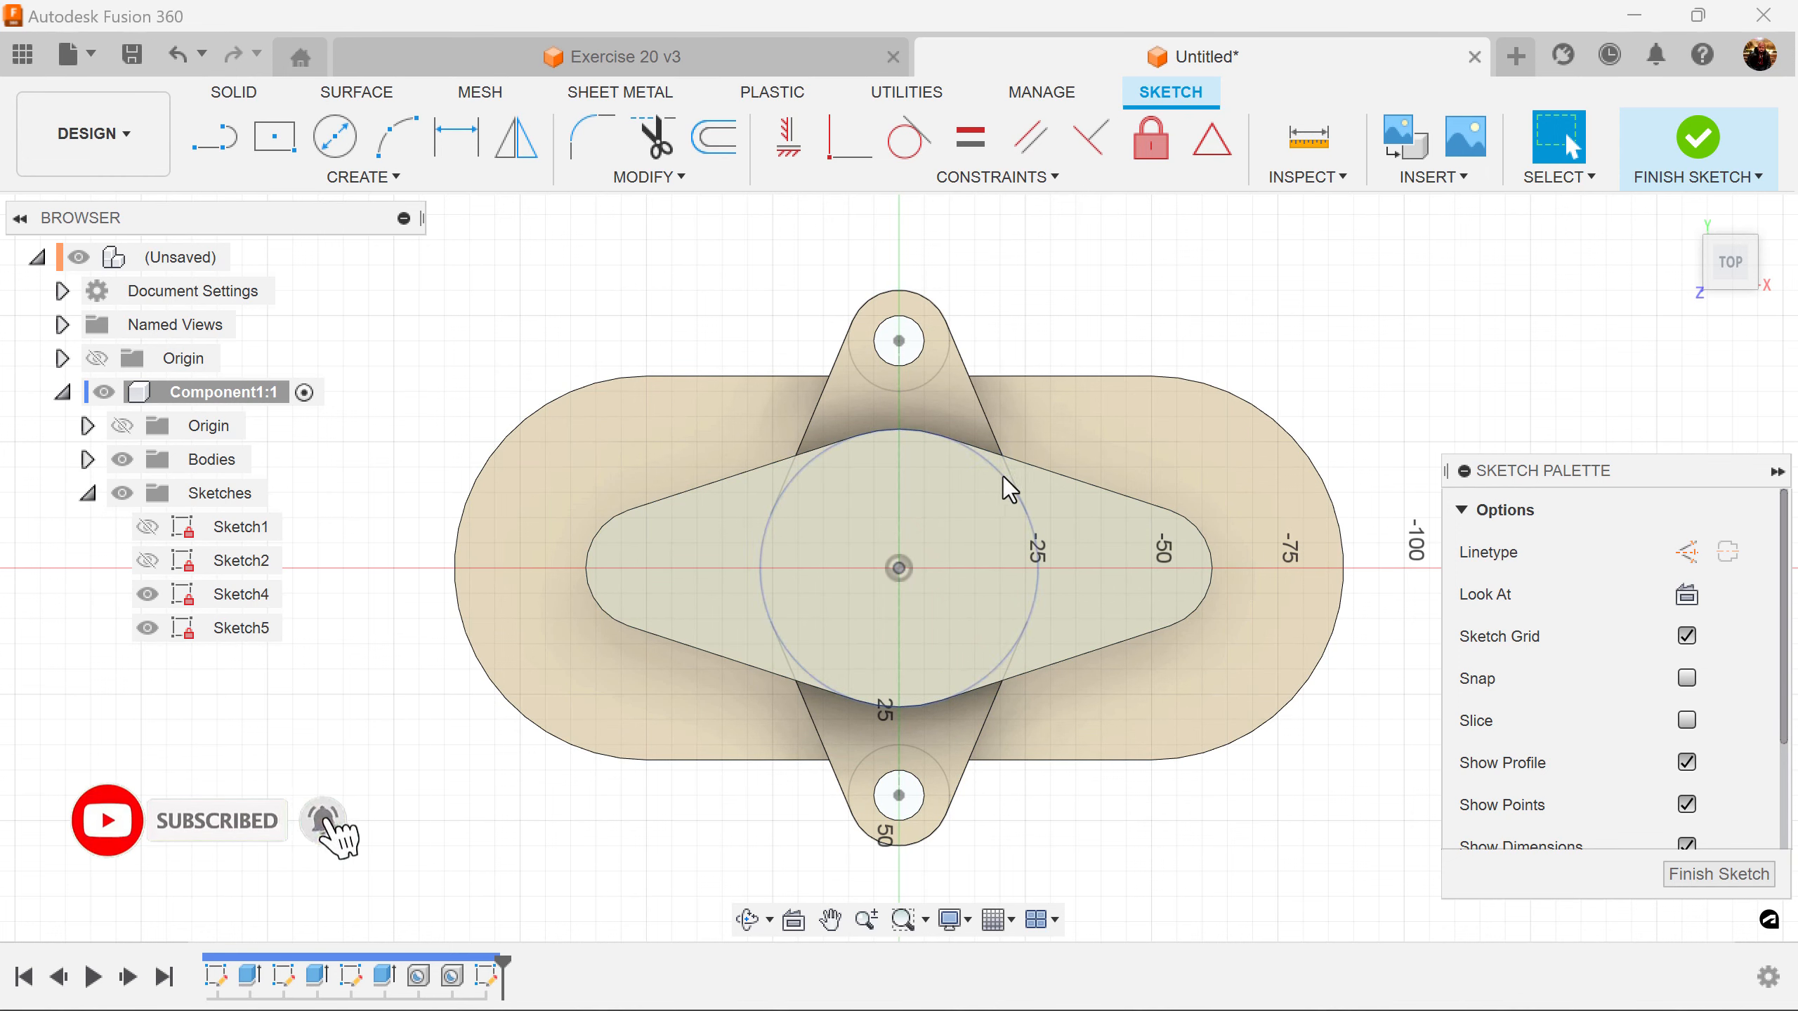
Project the 55 mm circle from Sketch4 into the top-face sketch, finish the sketch, and hide Sketch4
{"action": "key", "text": "p"}
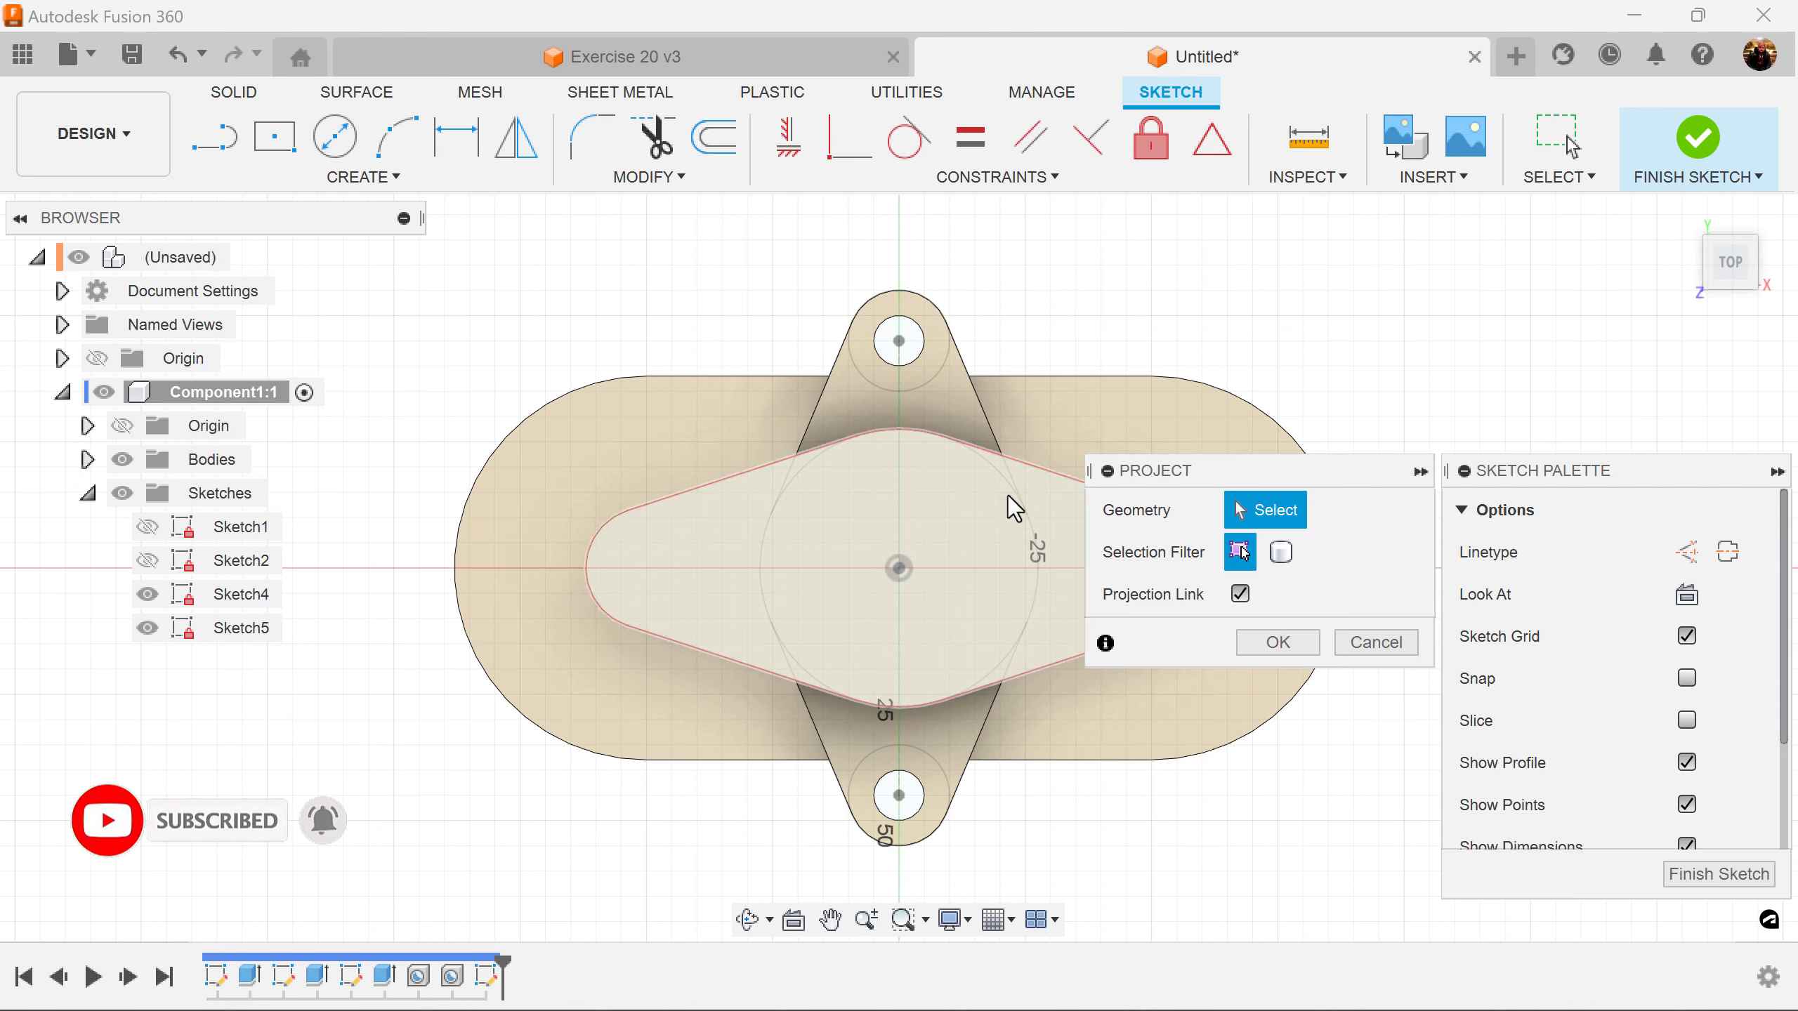
{"action": "left_click", "coordinate": [1005, 479]}
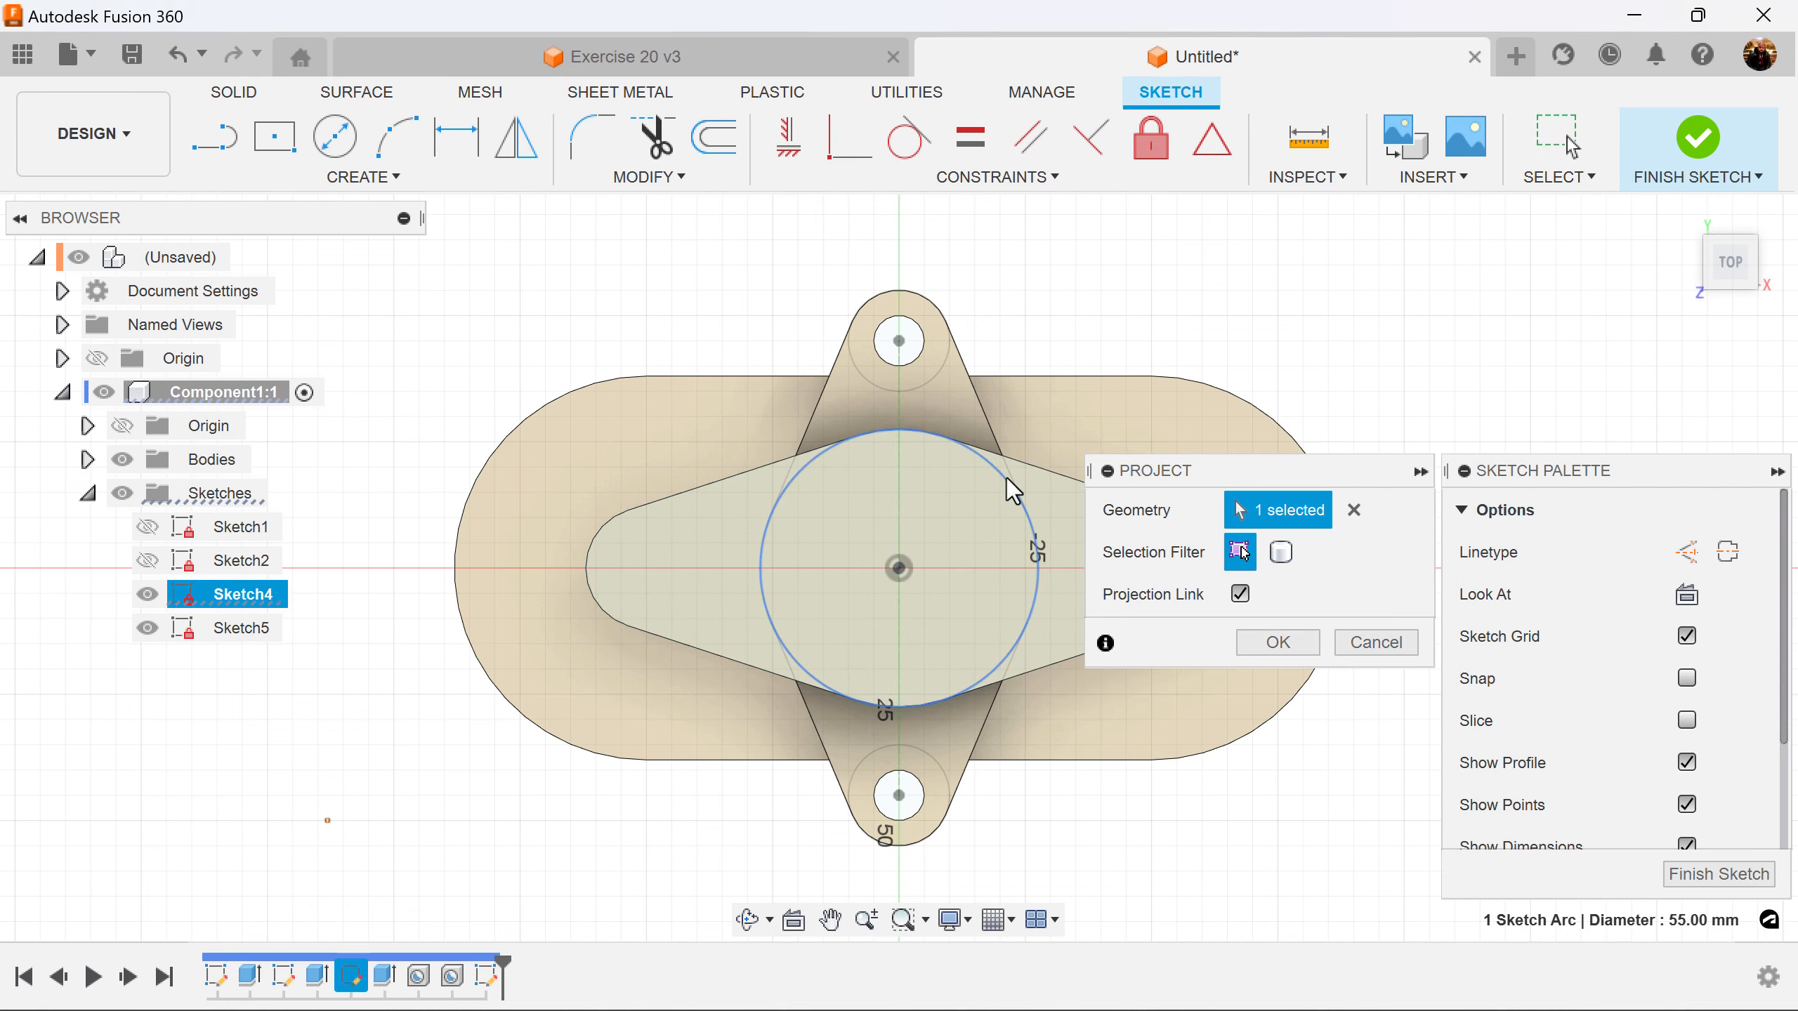
{"action": "left_click", "coordinate": [1268, 642]}
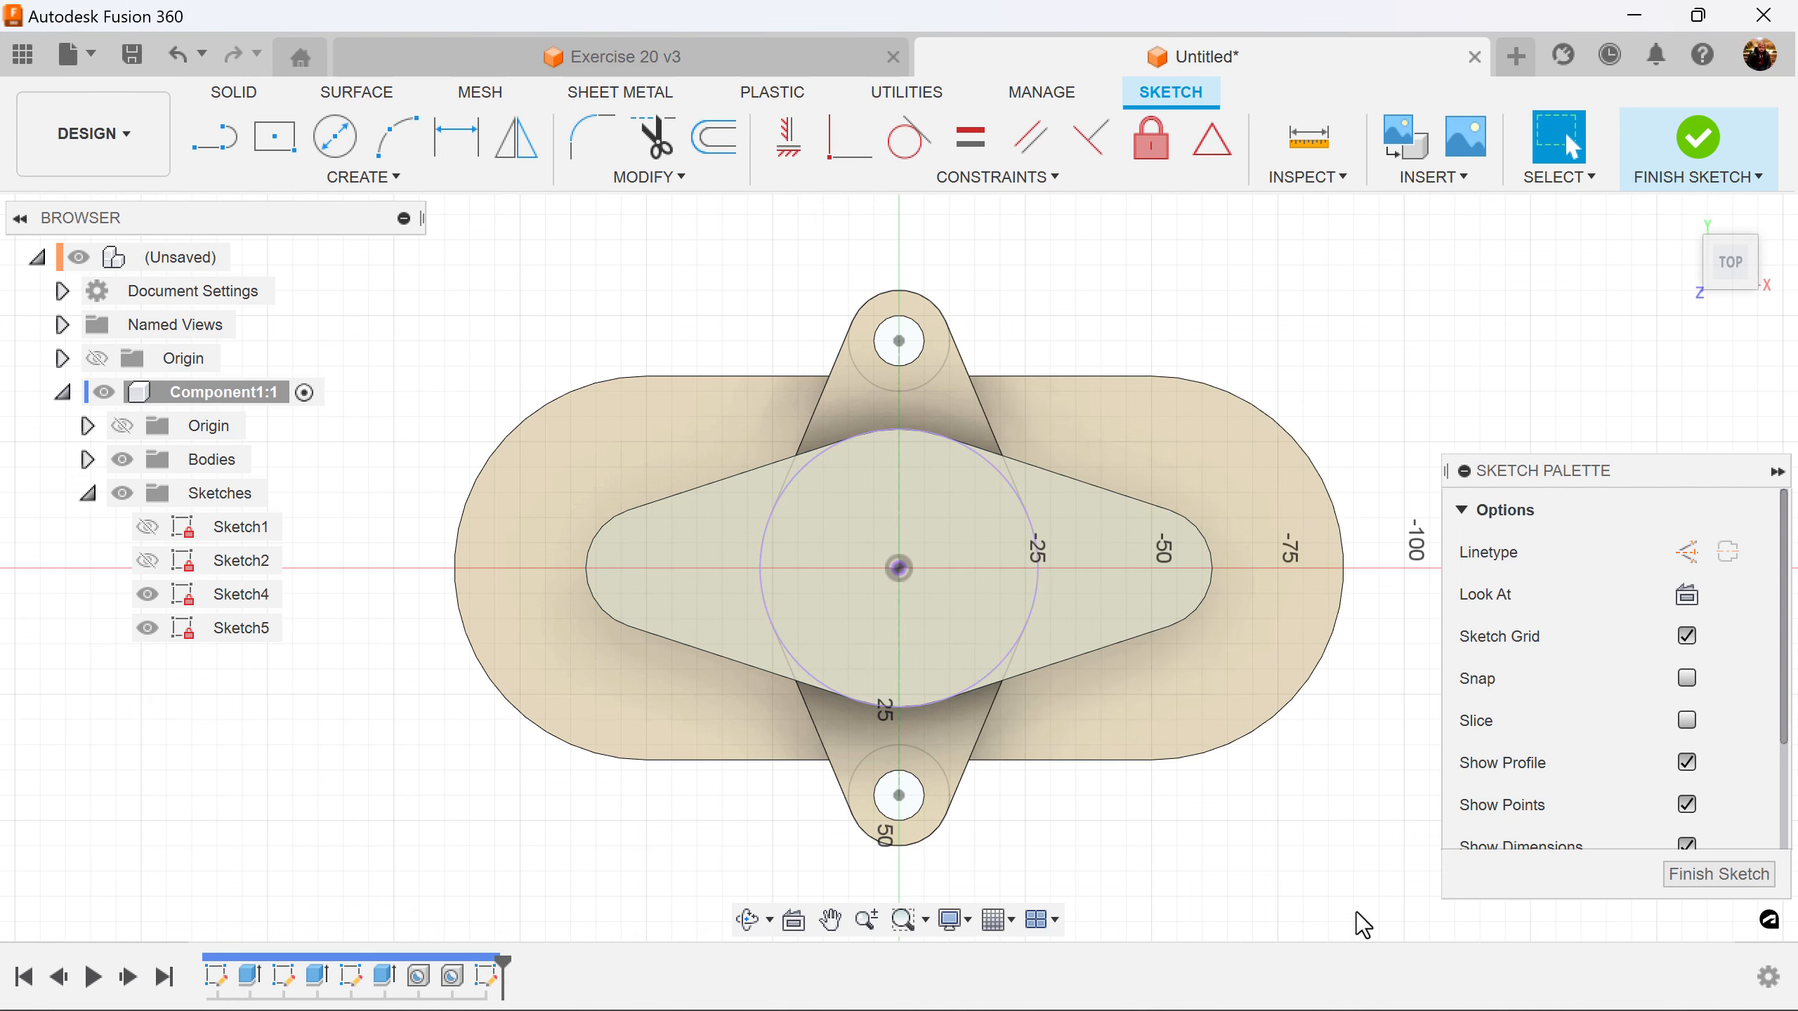
{"action": "left_click", "coordinate": [1746, 885]}
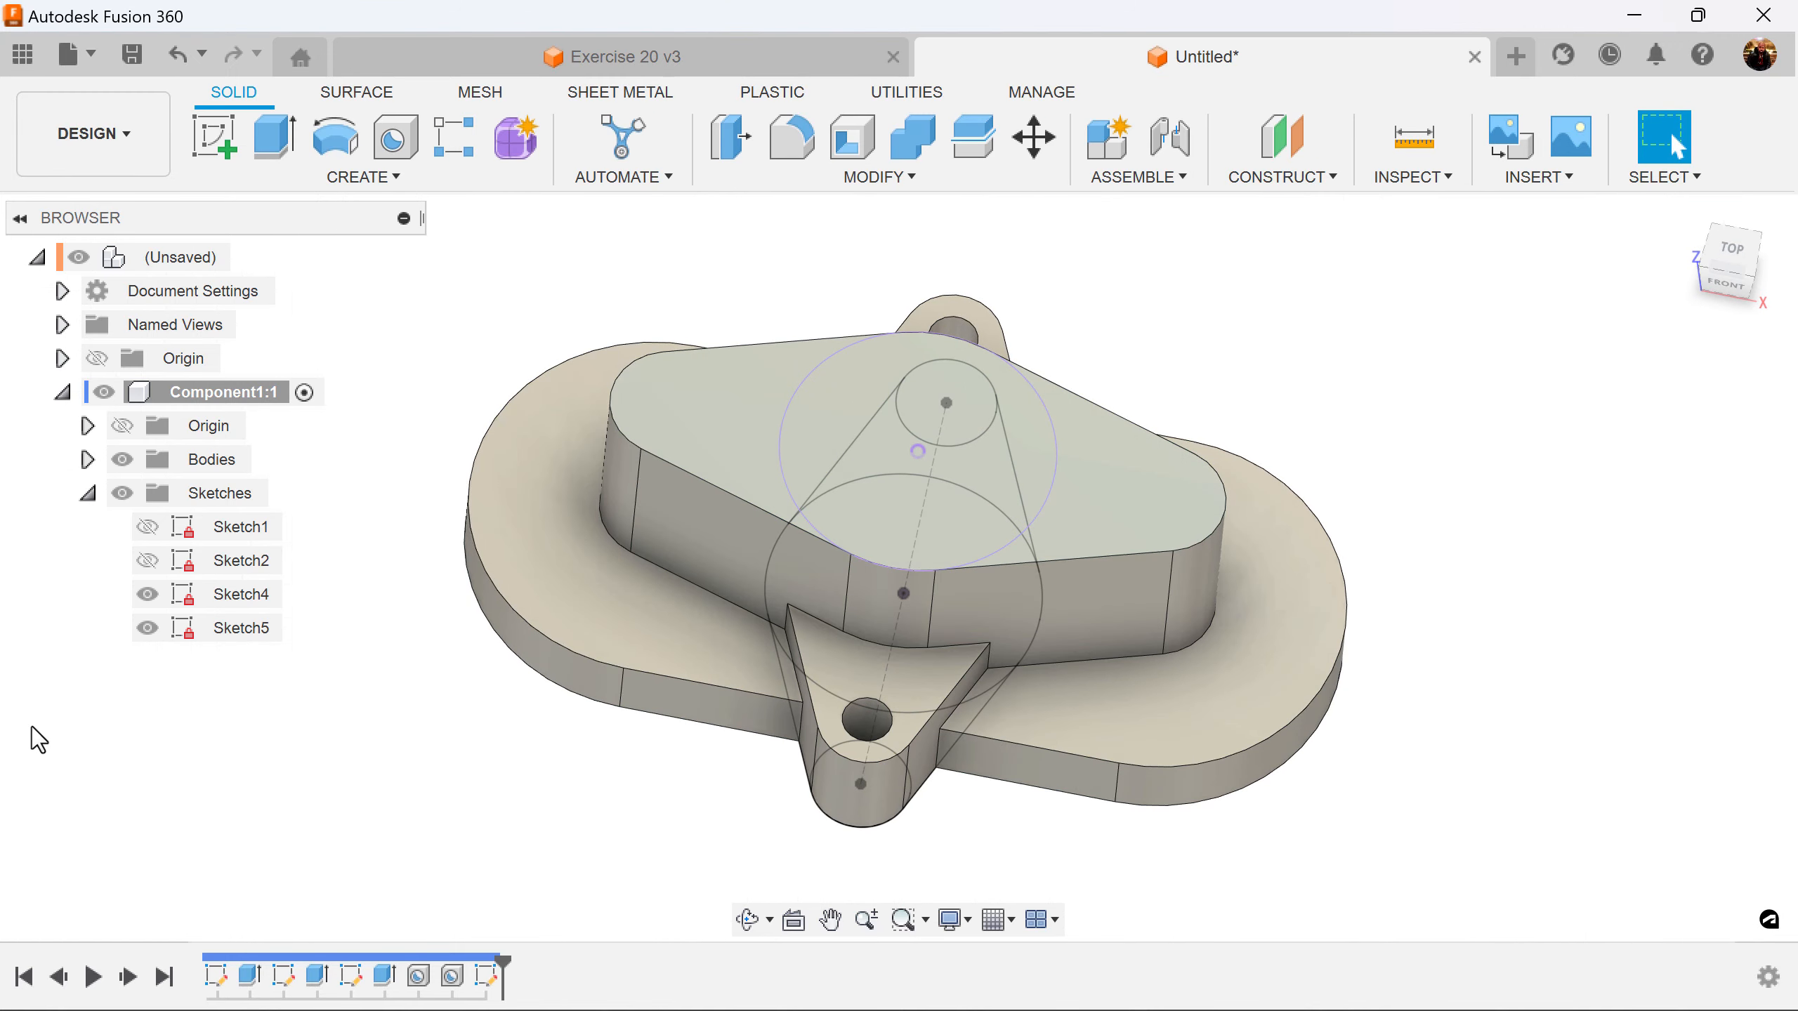
{"action": "left_click", "coordinate": [147, 595]}
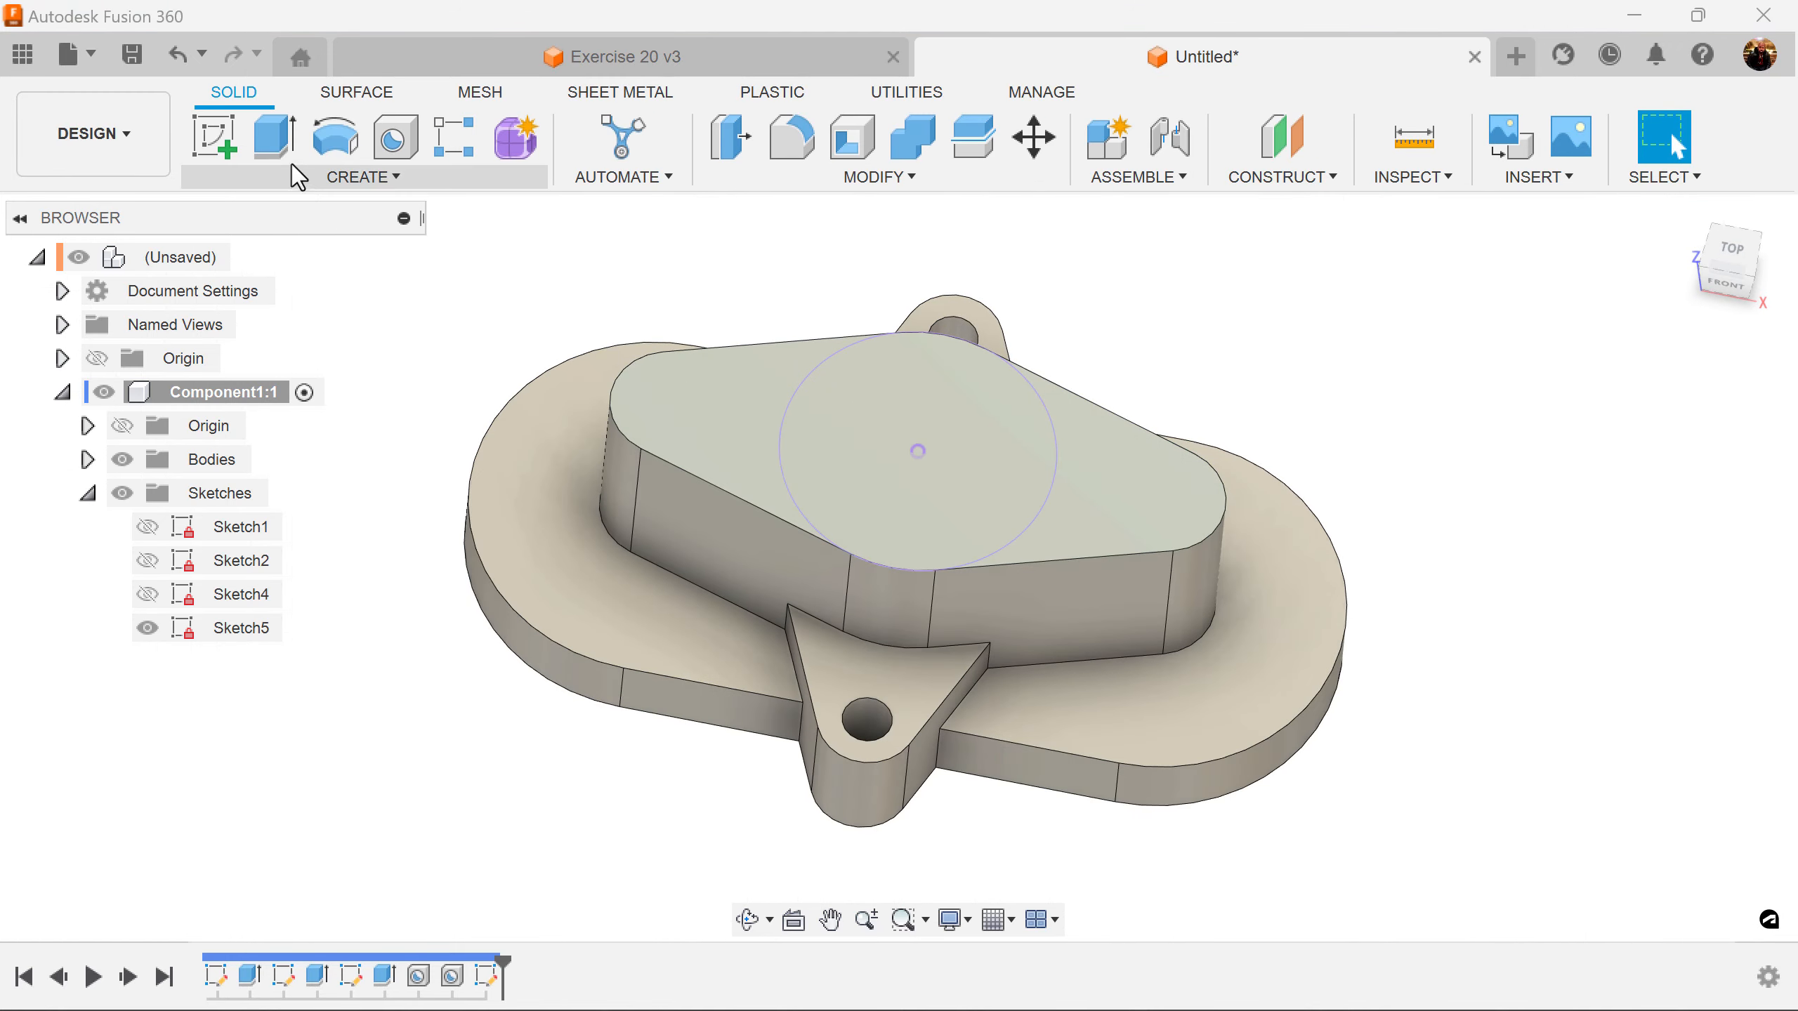
Extrude the projected circle on the raised top face 10 mm upward and join it to the body as a central boss
{"action": "left_click", "coordinate": [281, 142]}
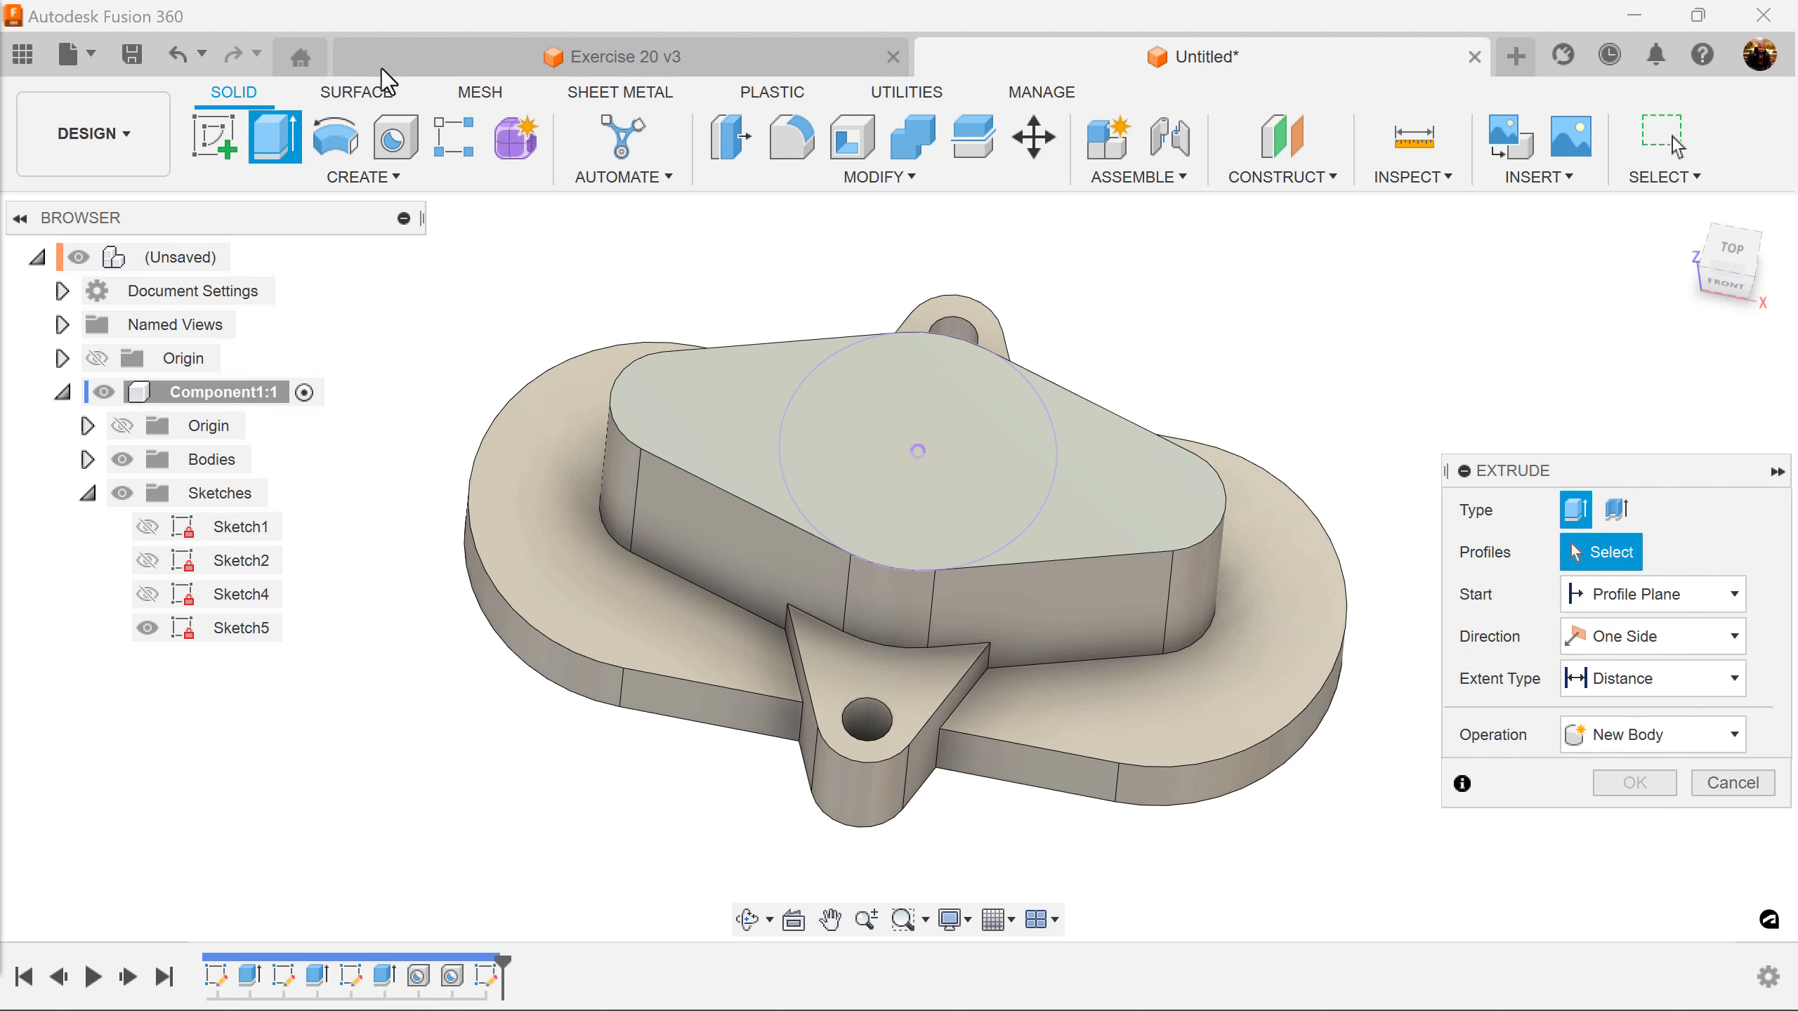
{"action": "left_click", "coordinate": [1011, 473]}
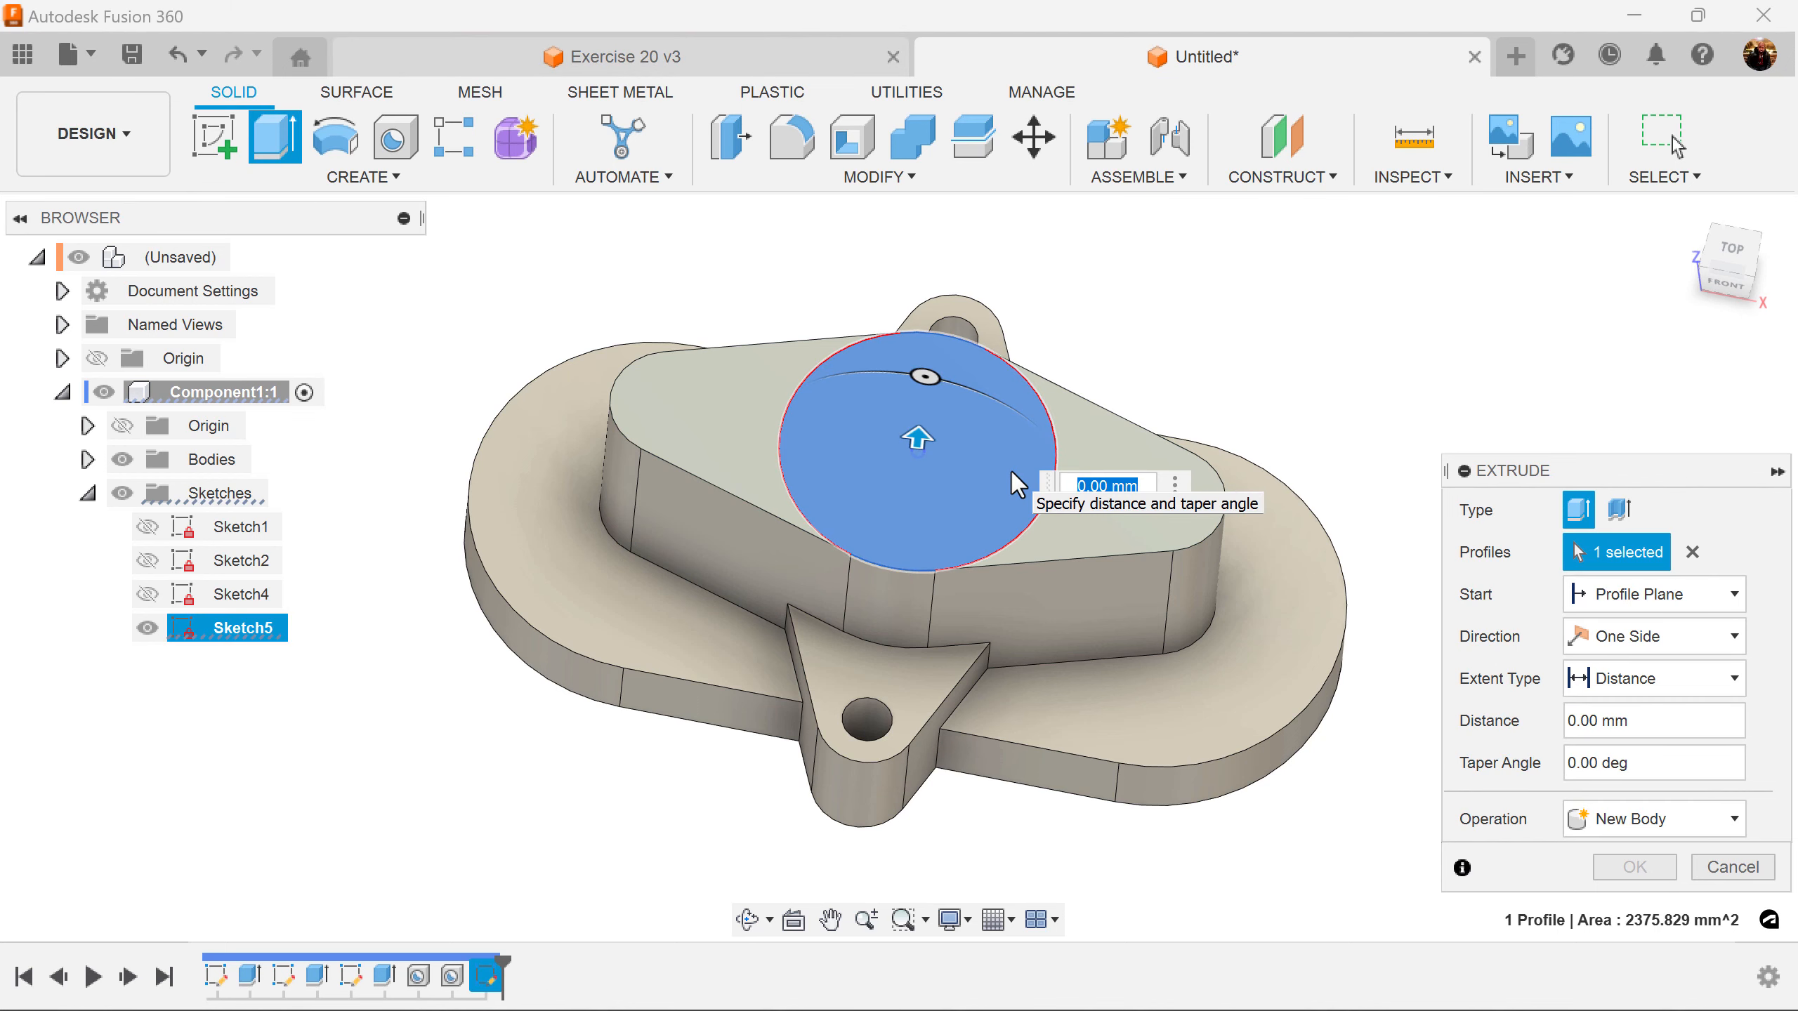
{"action": "type", "text": "10"}
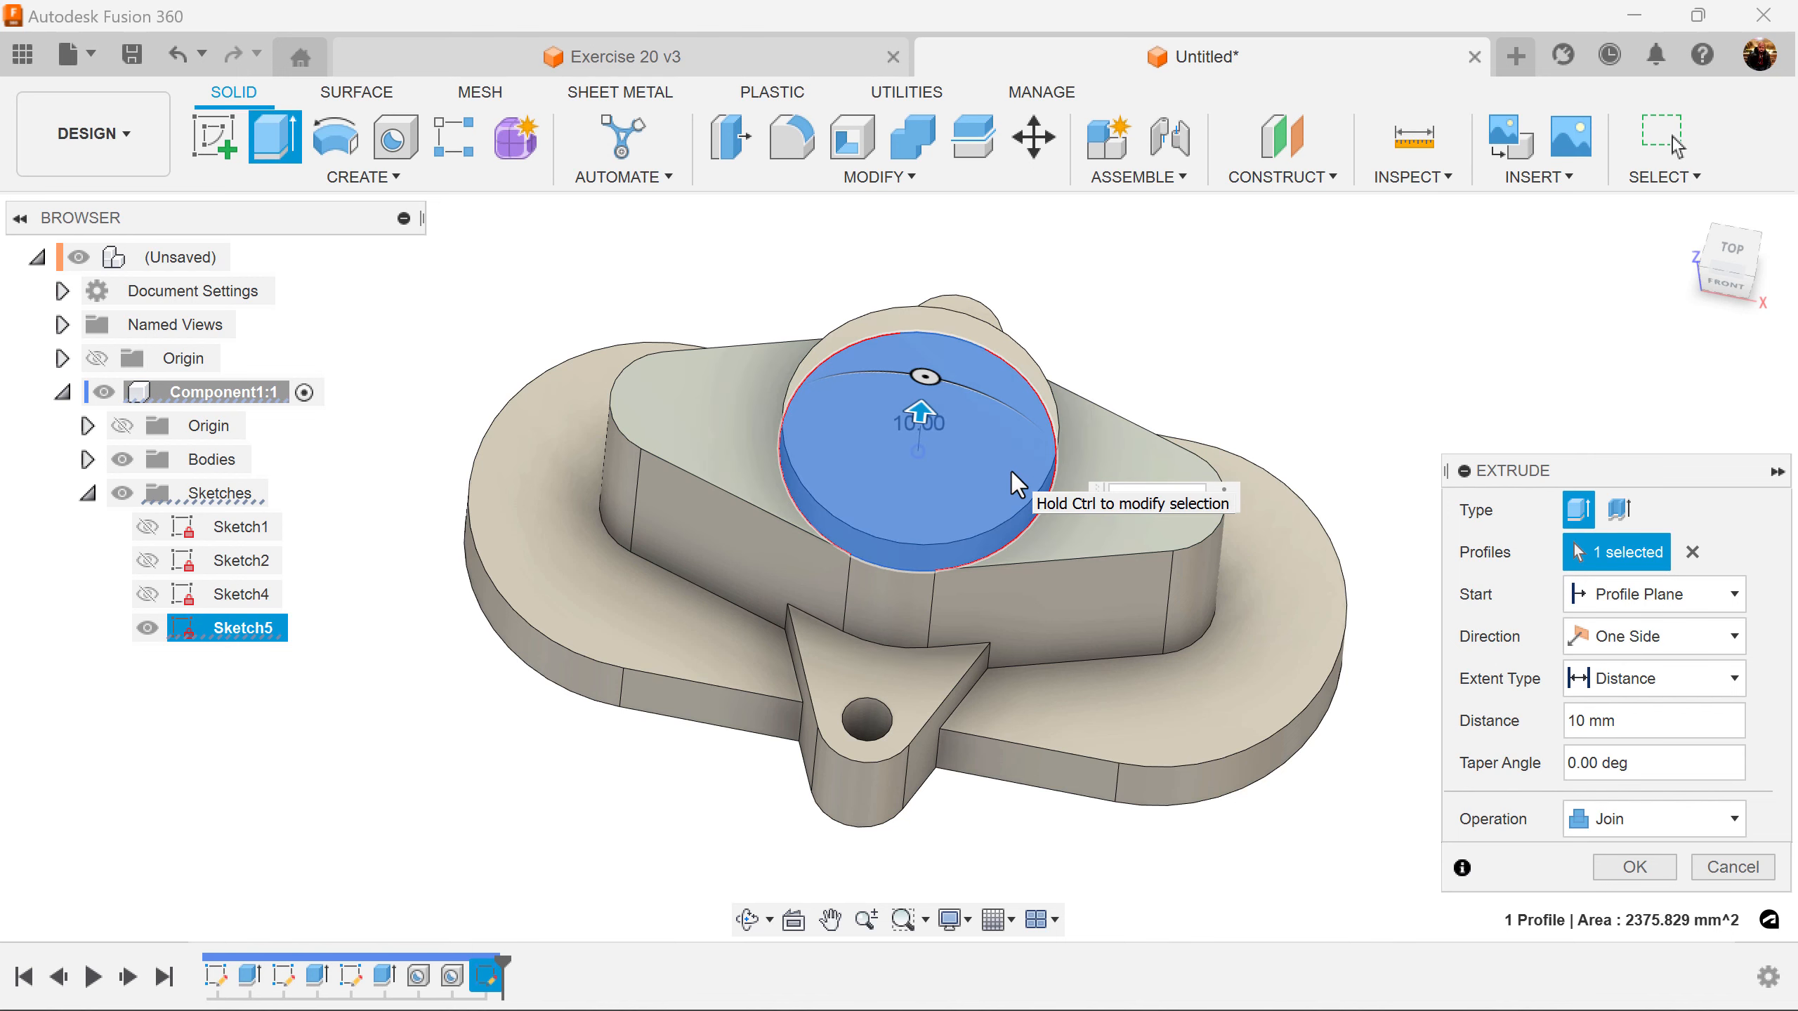
{"action": "left_click", "coordinate": [1635, 868]}
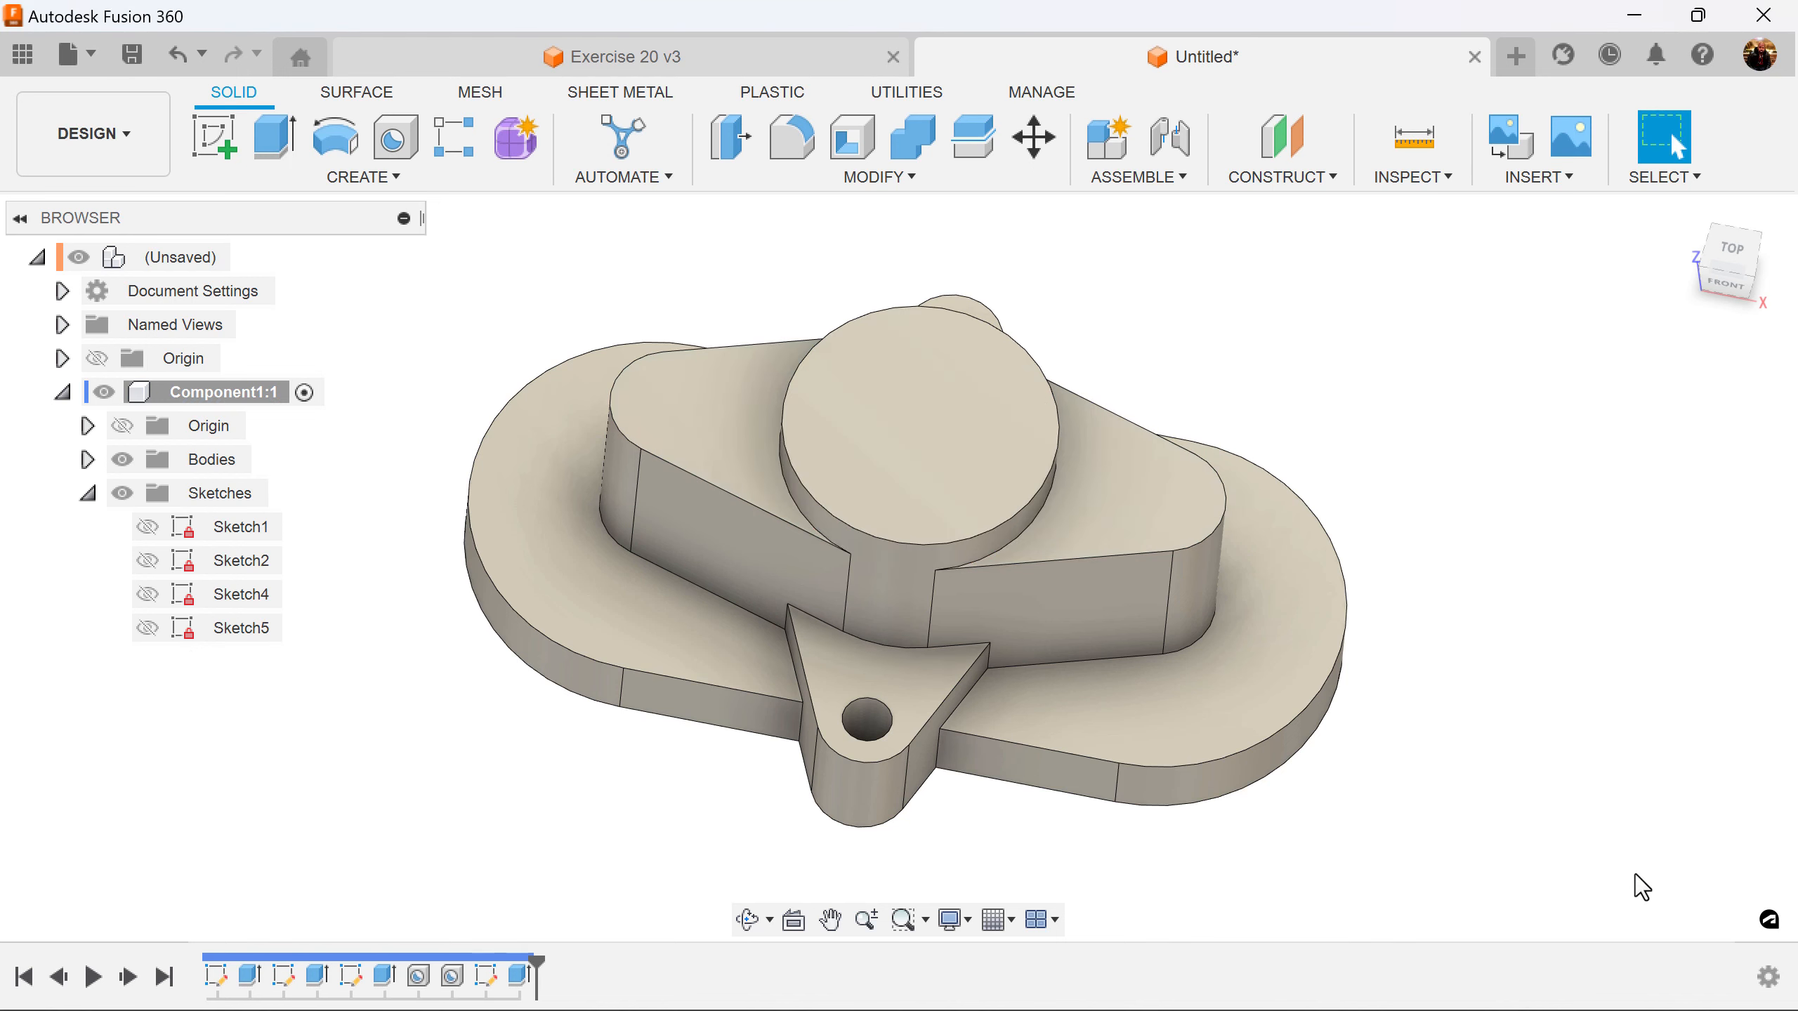
Start a sketch on the central boss's top face, draw a 40 mm diameter circle at its centre, and finish the sketch
{"action": "scroll", "coordinate": [922, 572], "scroll_direction": "up", "scroll_amount": 1}
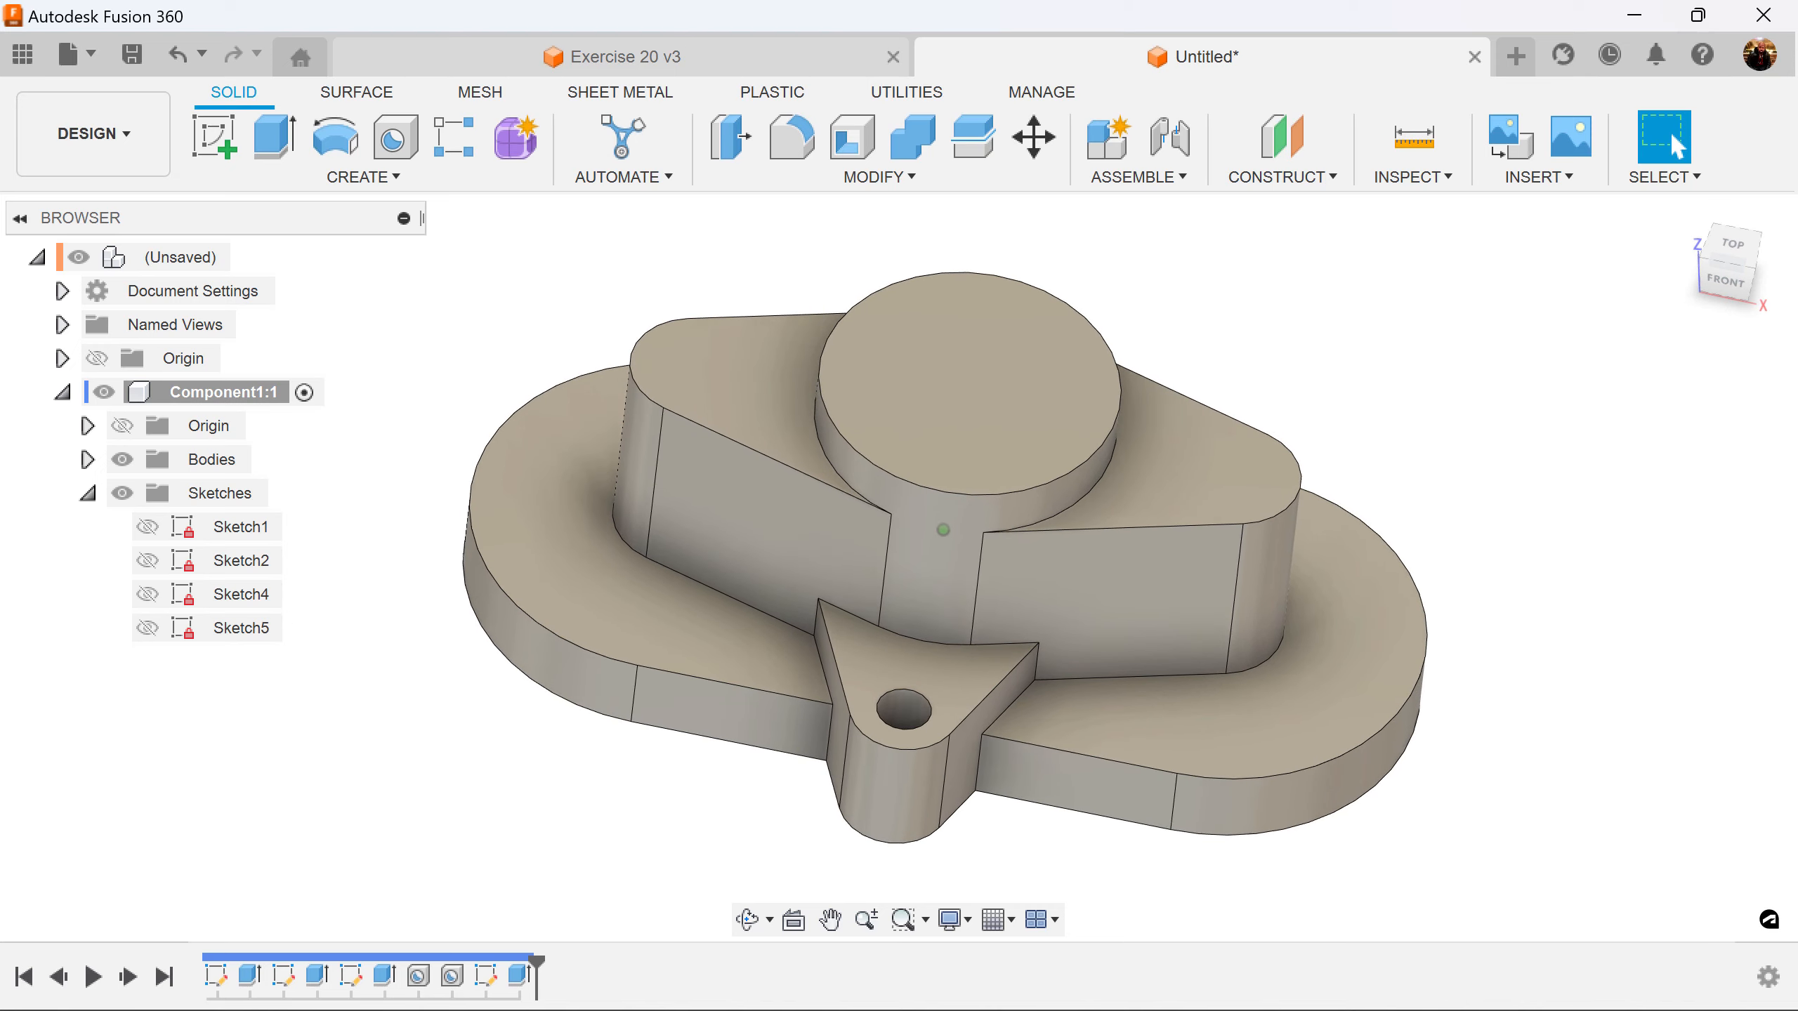
{"action": "left_click", "coordinate": [205, 152]}
{"action": "left_click", "coordinate": [996, 356]}
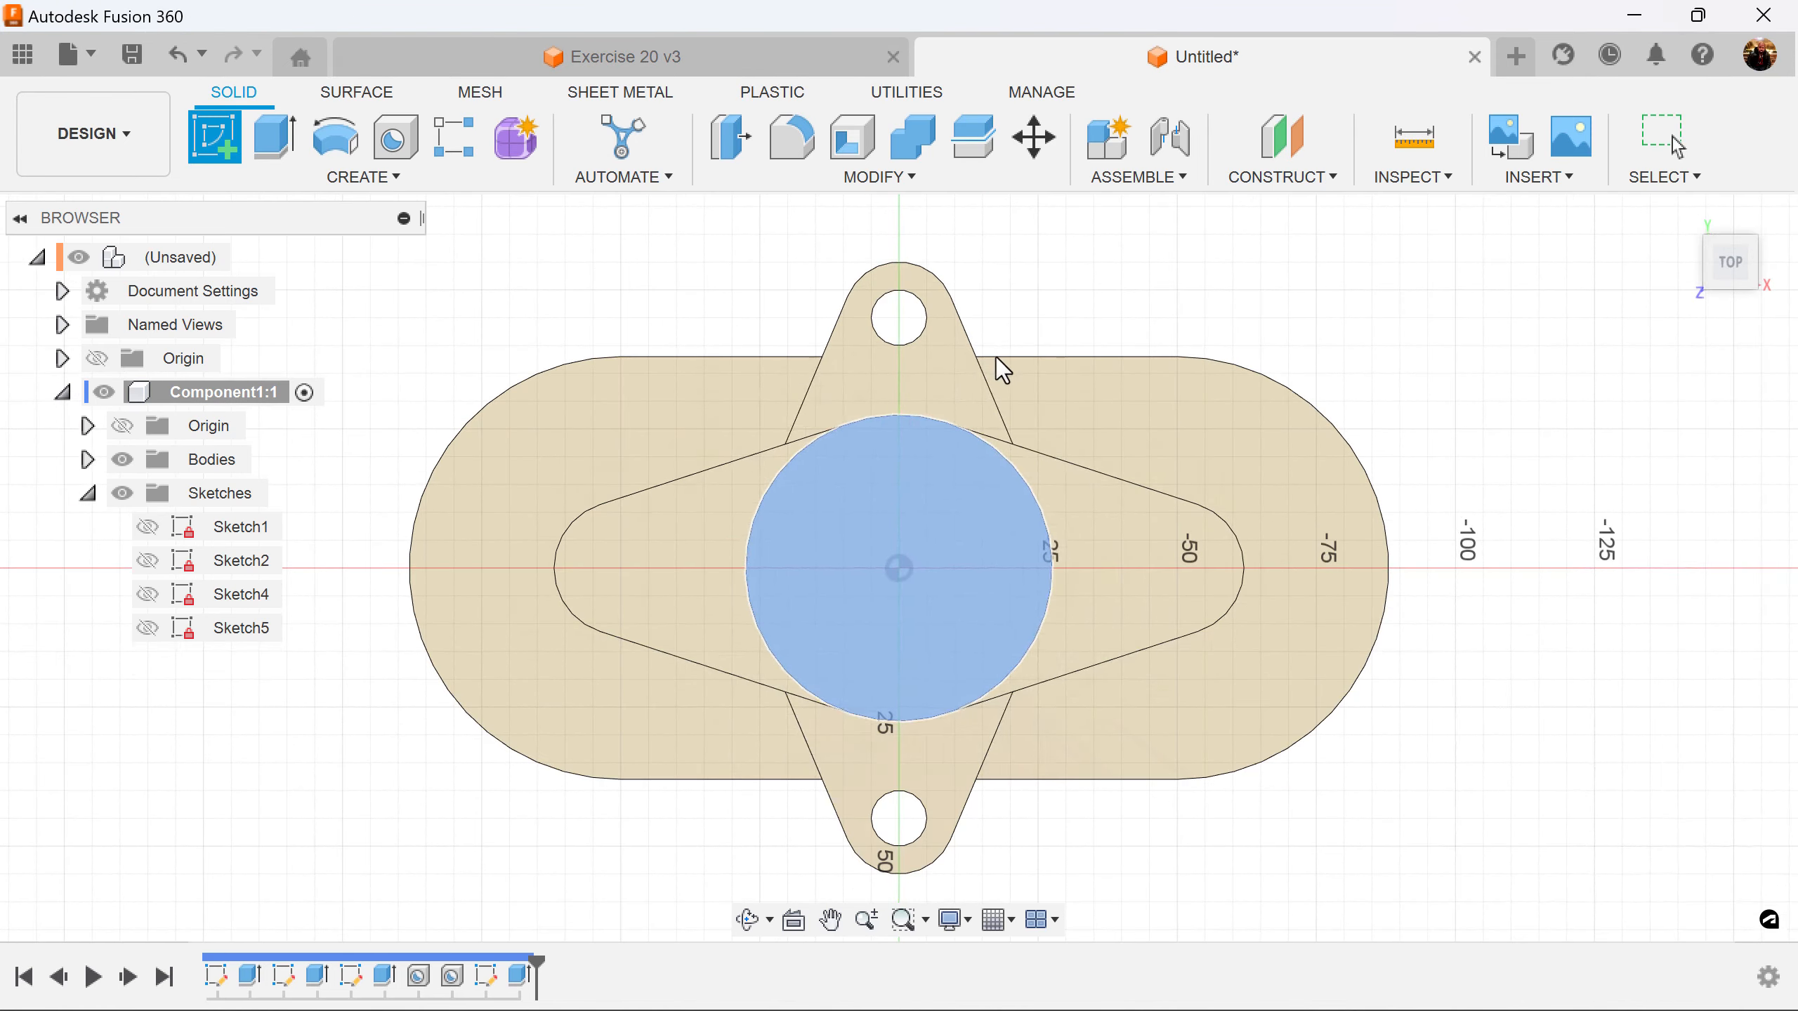
{"action": "left_click", "coordinate": [335, 136]}
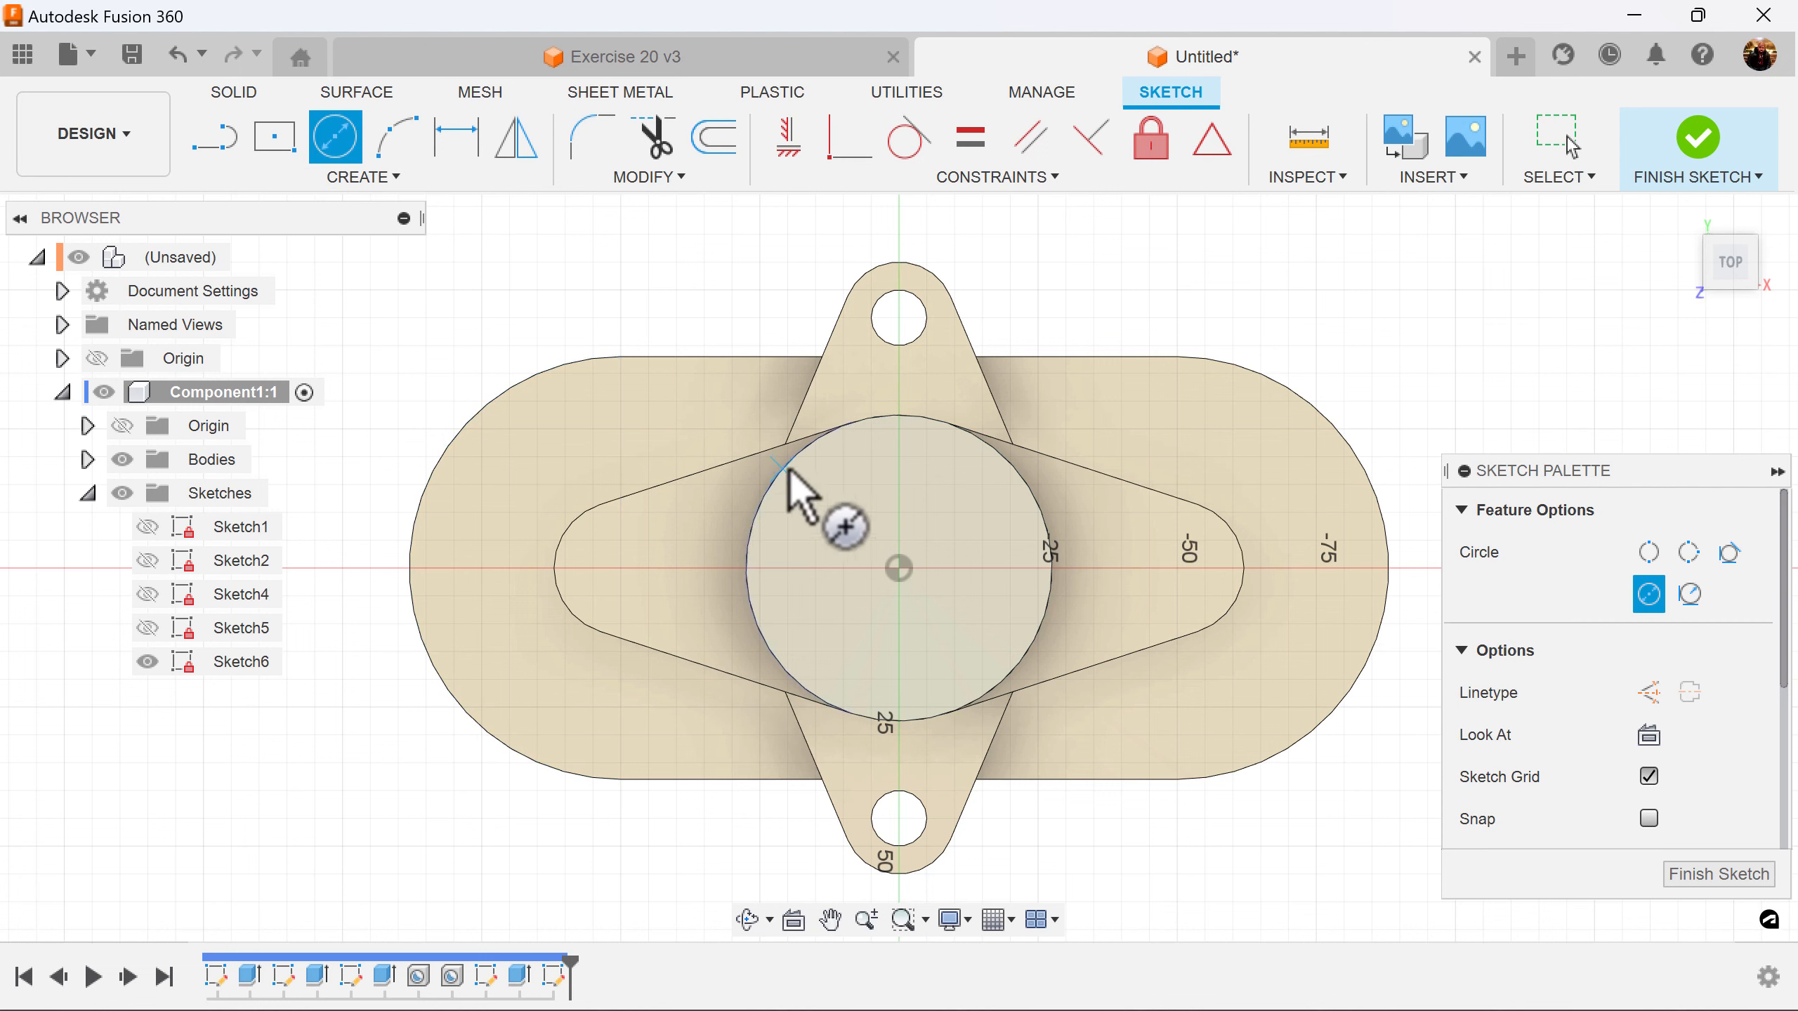
{"action": "left_click", "coordinate": [899, 569]}
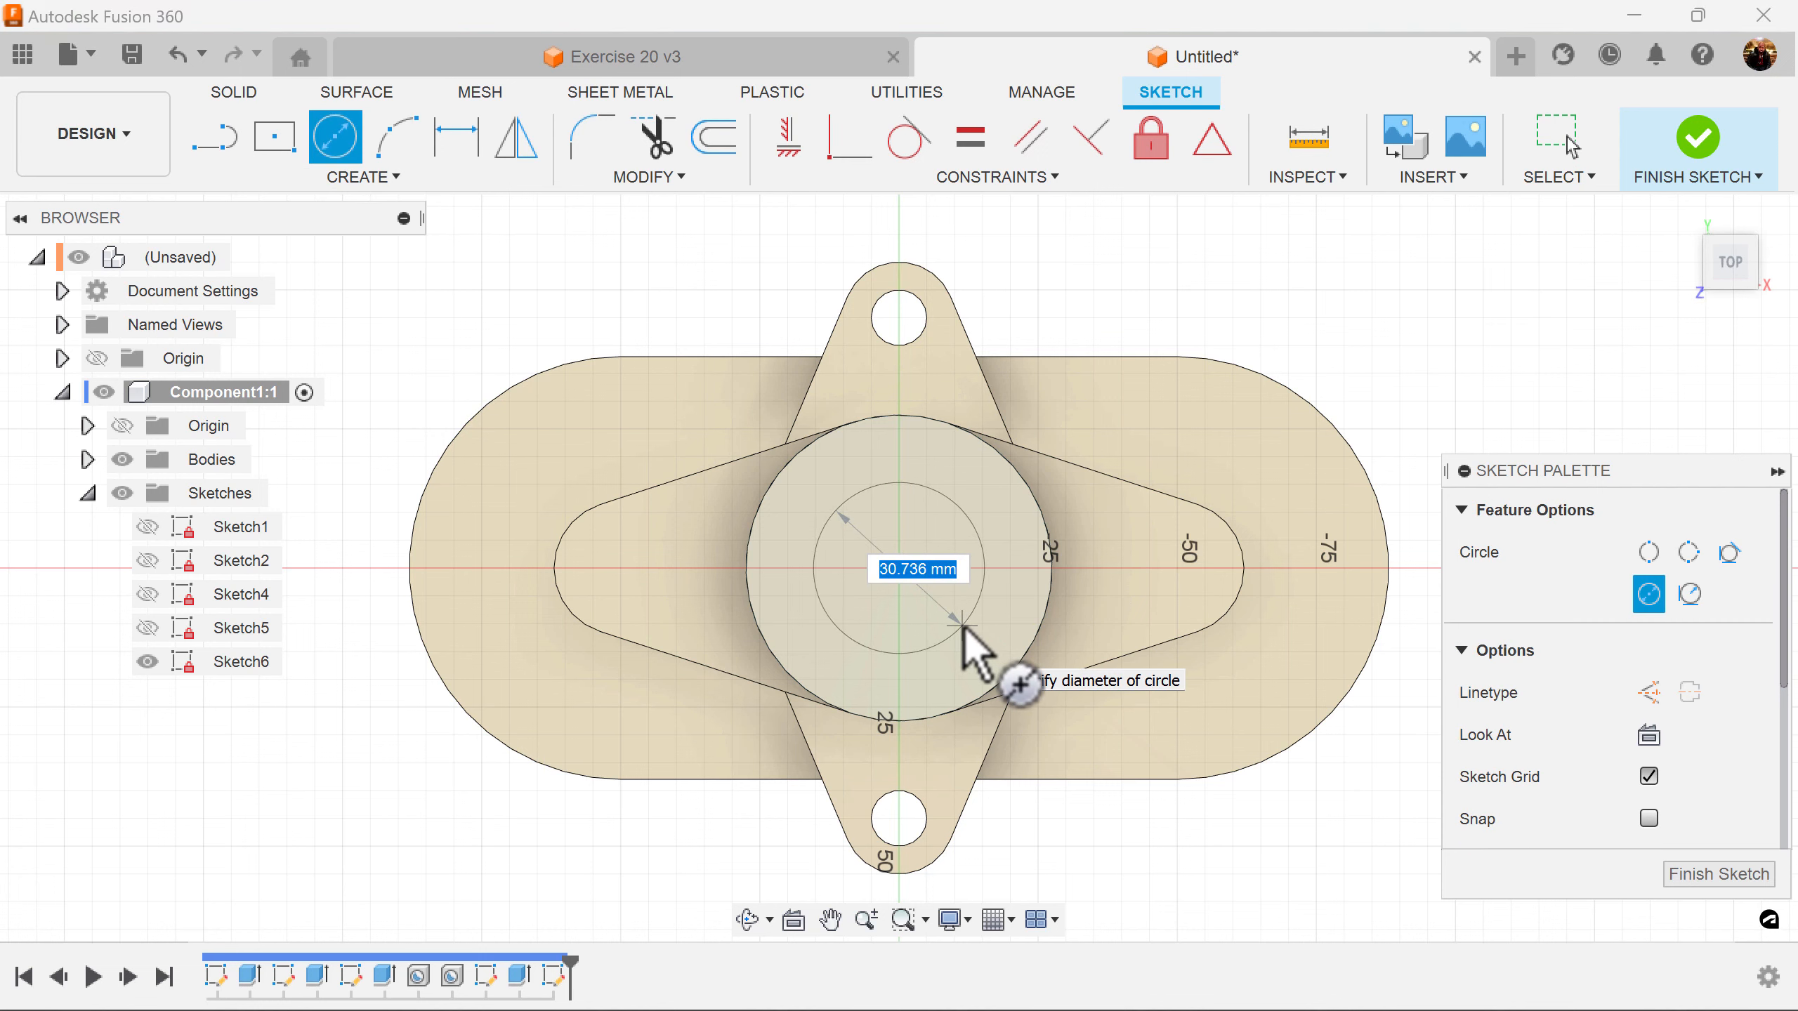
{"action": "type", "text": "40"}
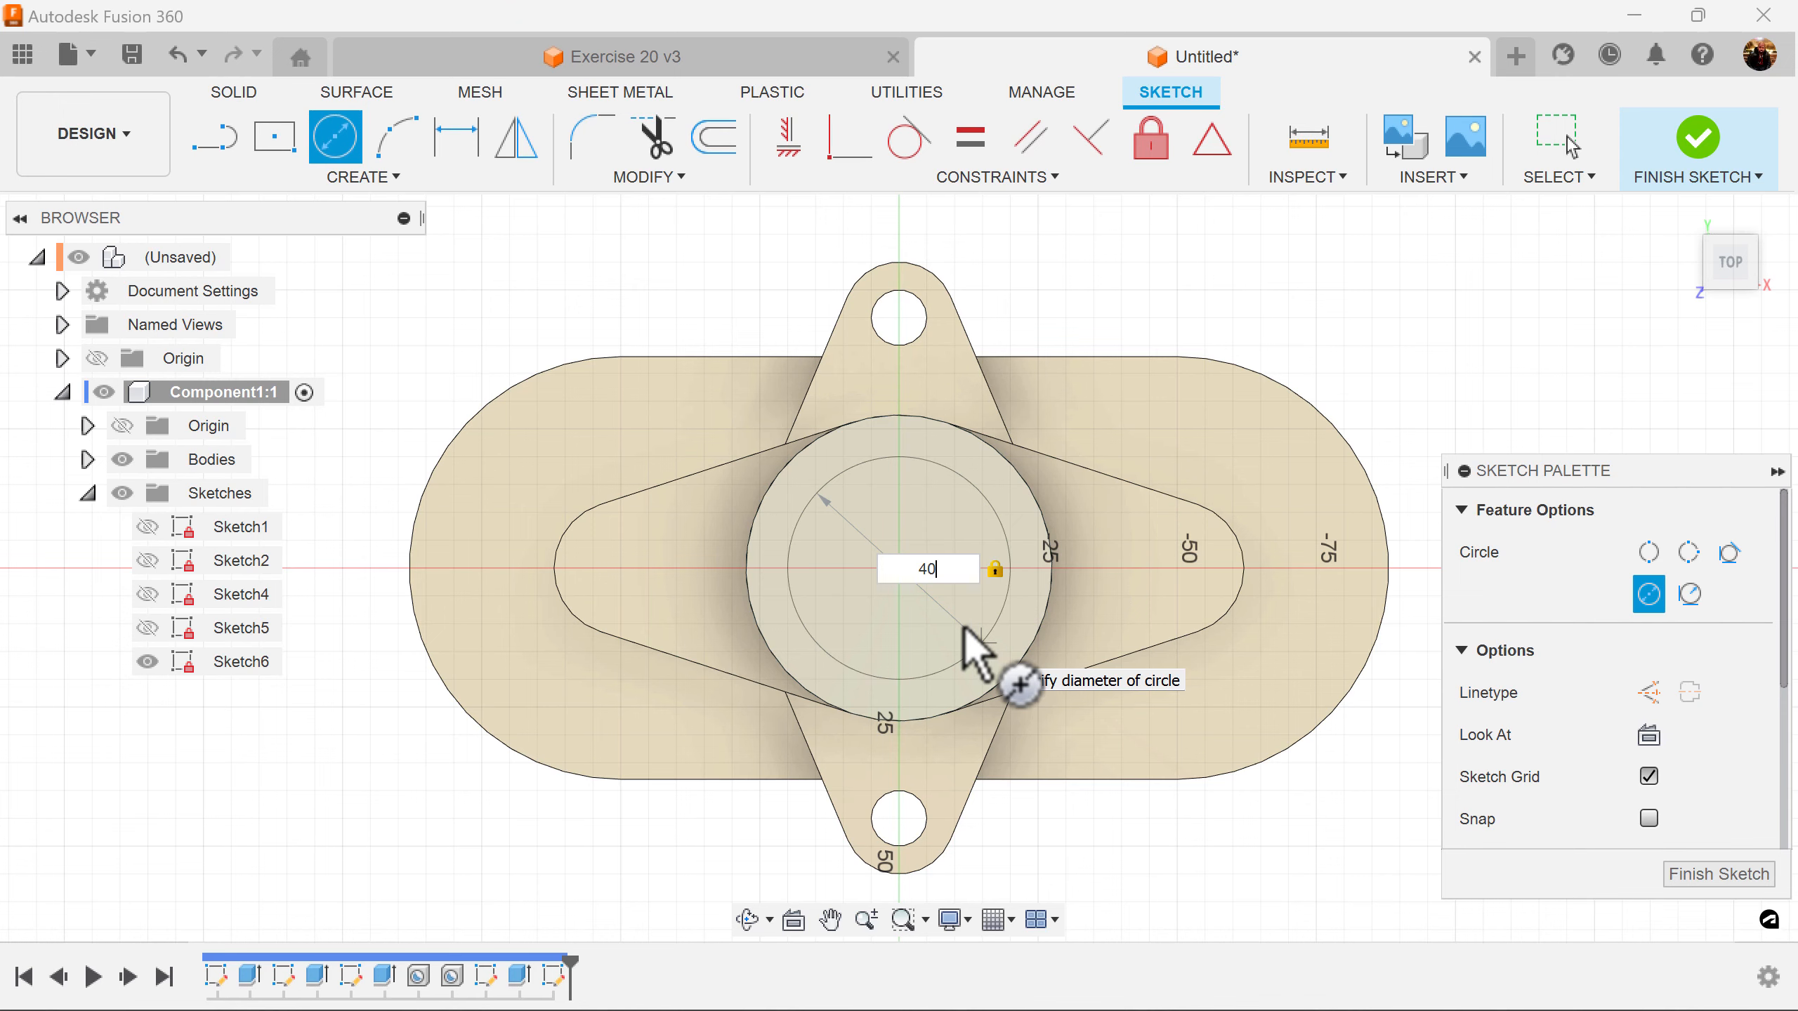
{"action": "key", "text": "Return"}
{"action": "left_click", "coordinate": [1697, 875]}
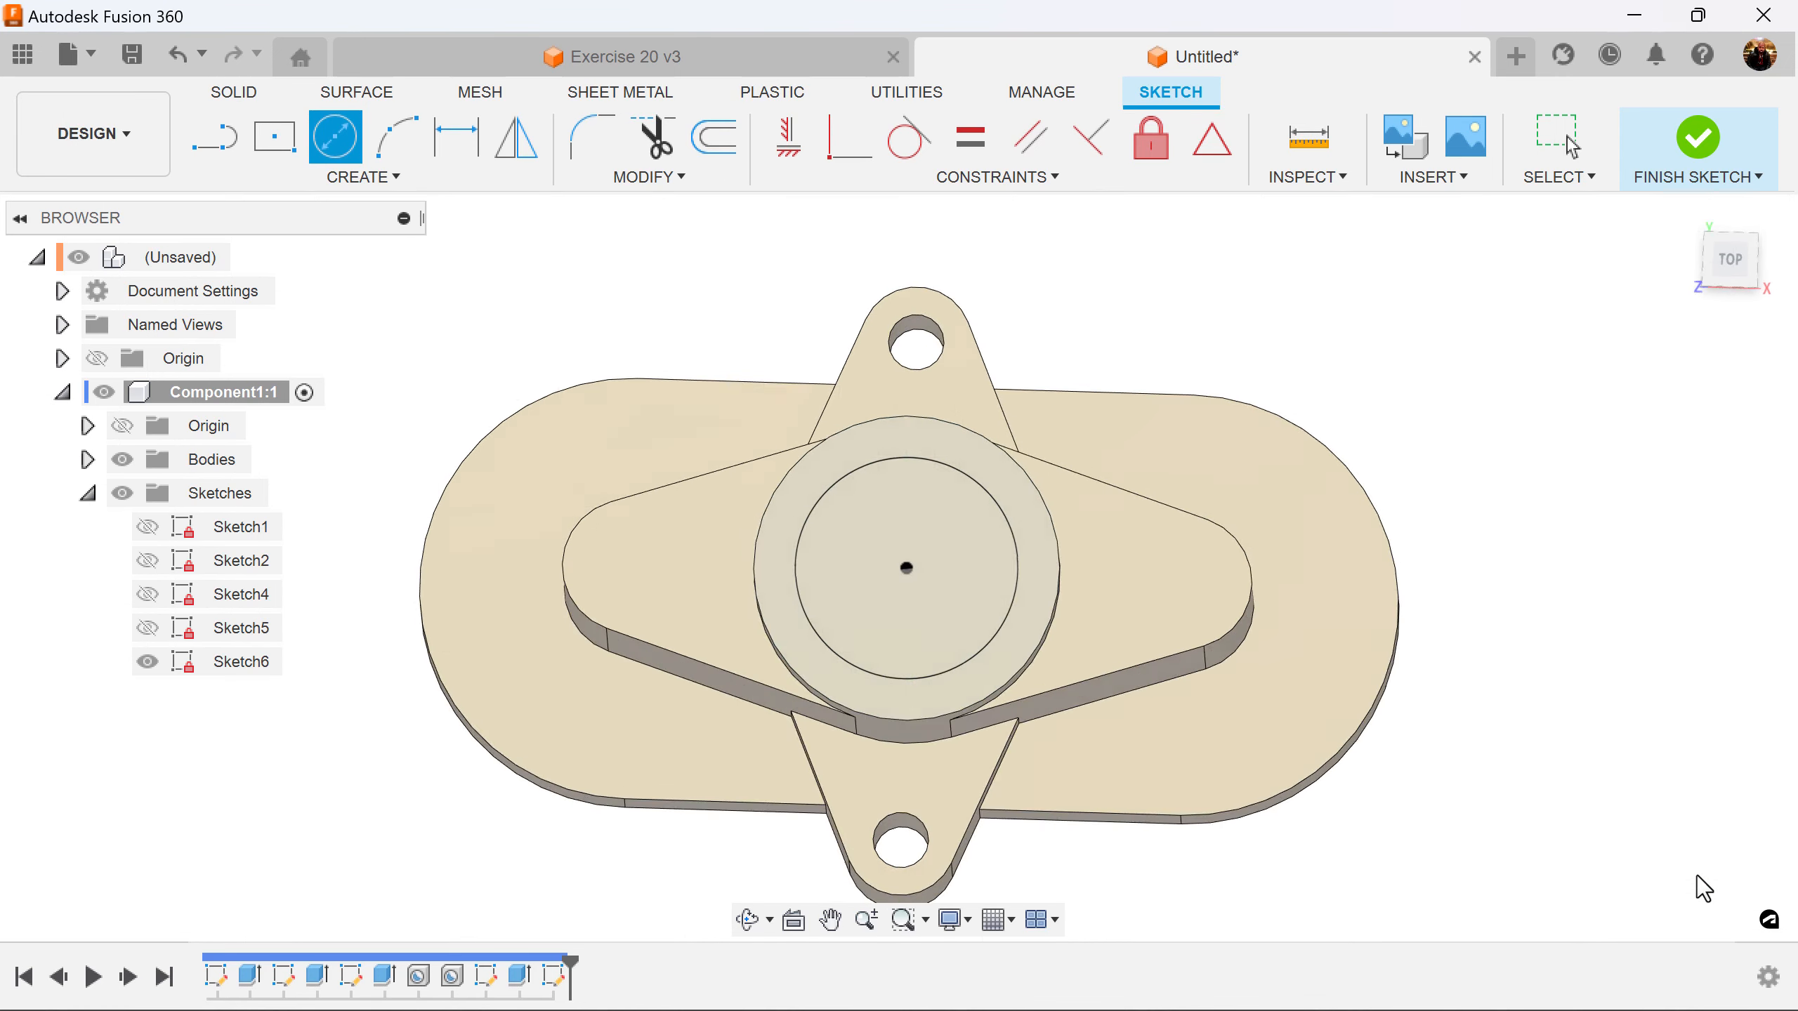
Extrude the 40 mm circle downward as a cut with extent All to bore through the whole part
{"action": "left_click", "coordinate": [281, 145]}
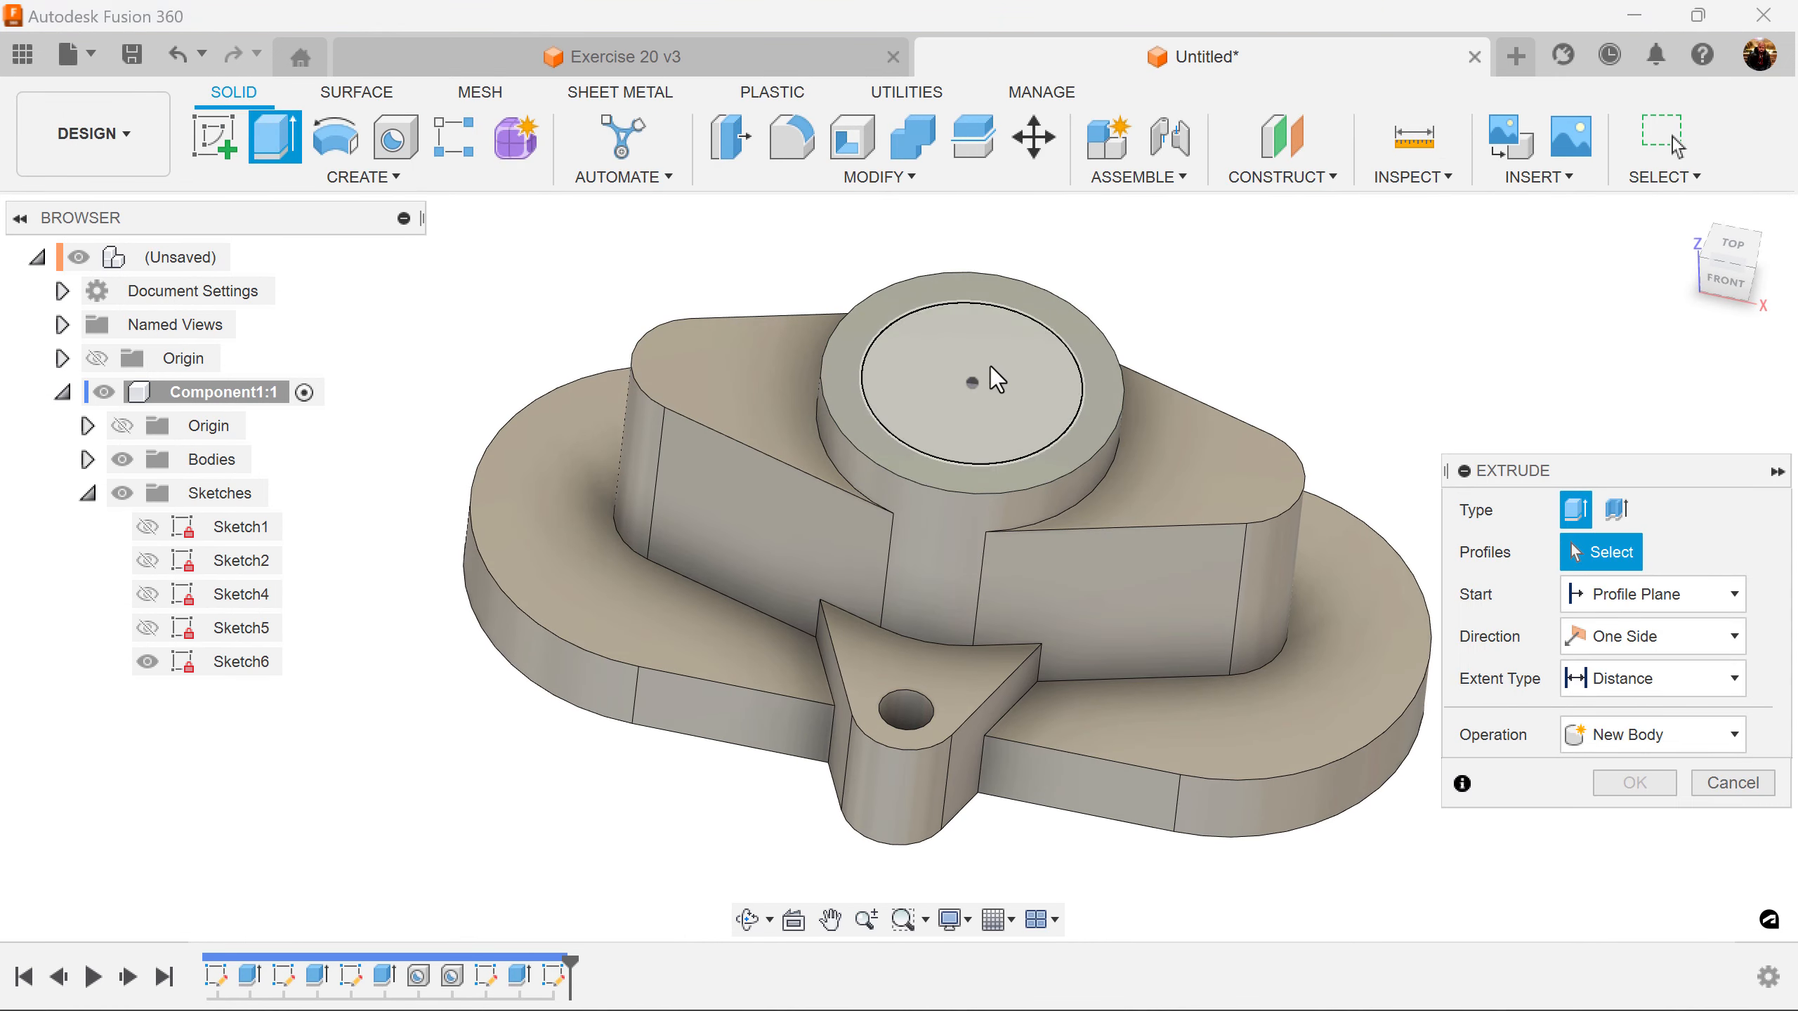
{"action": "left_click", "coordinate": [1000, 375]}
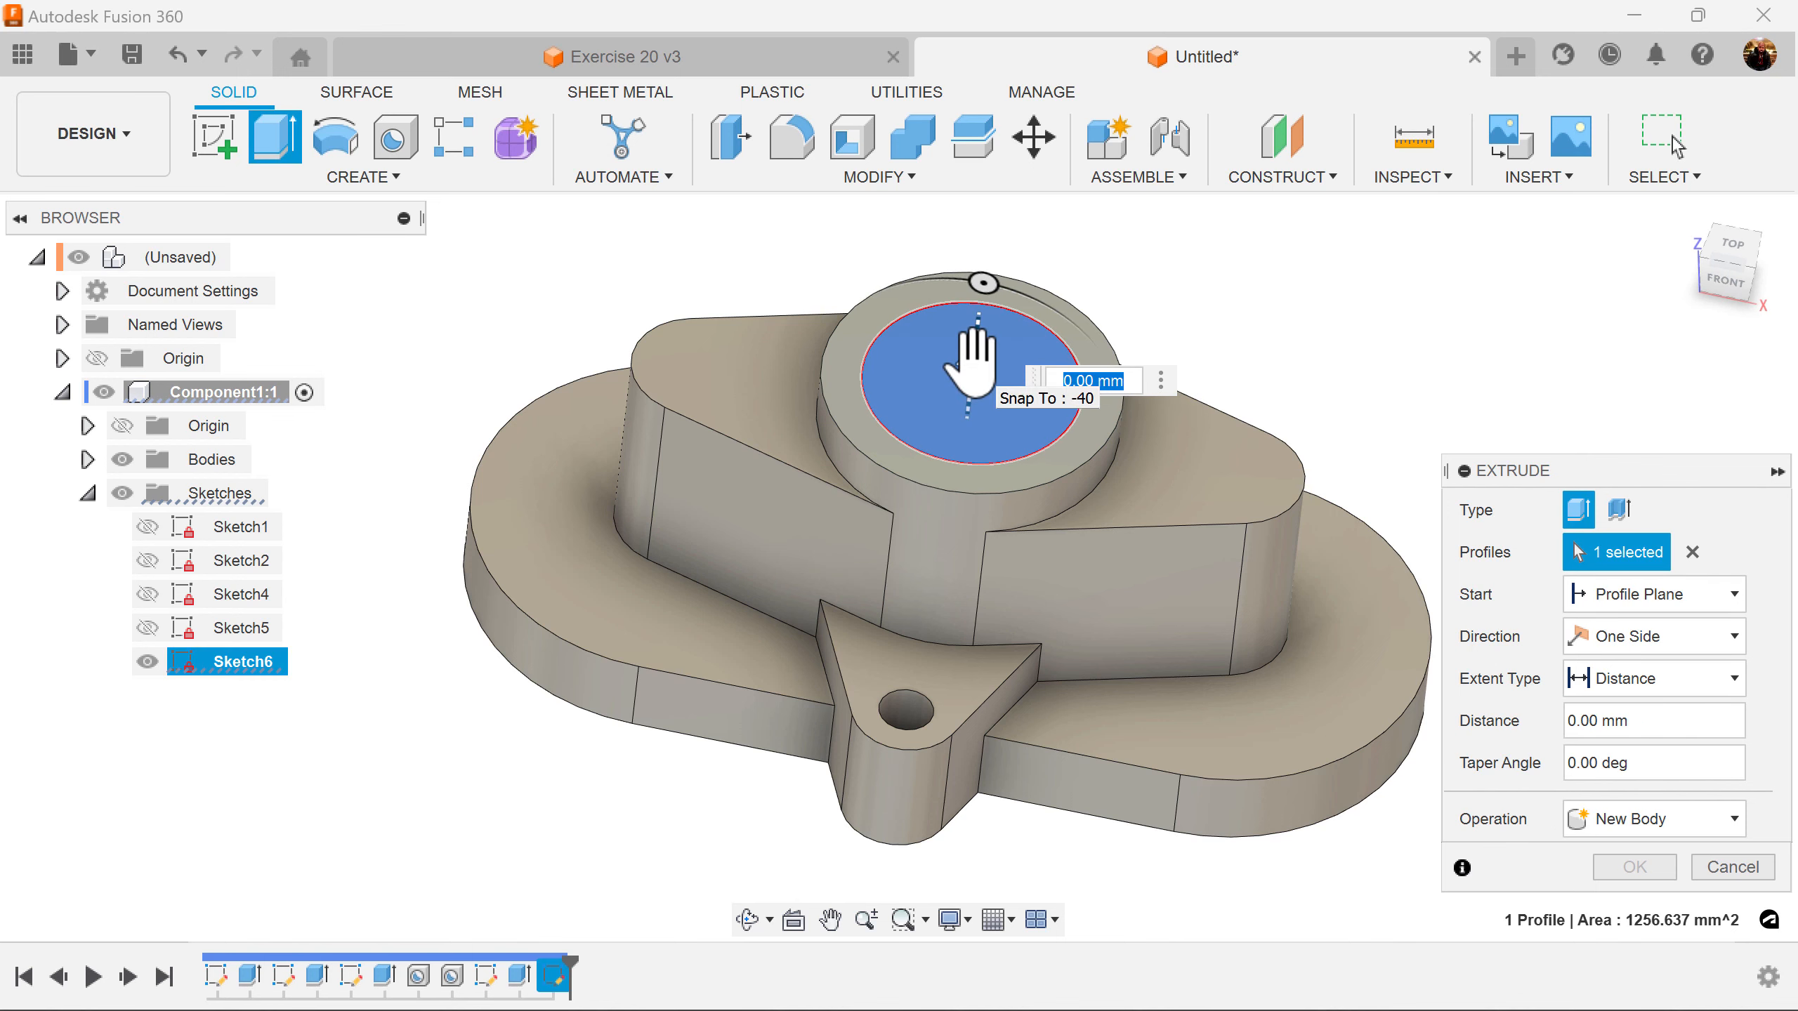
{"action": "left_click_drag", "start_coordinate": [976, 353], "coordinate": [966, 453]}
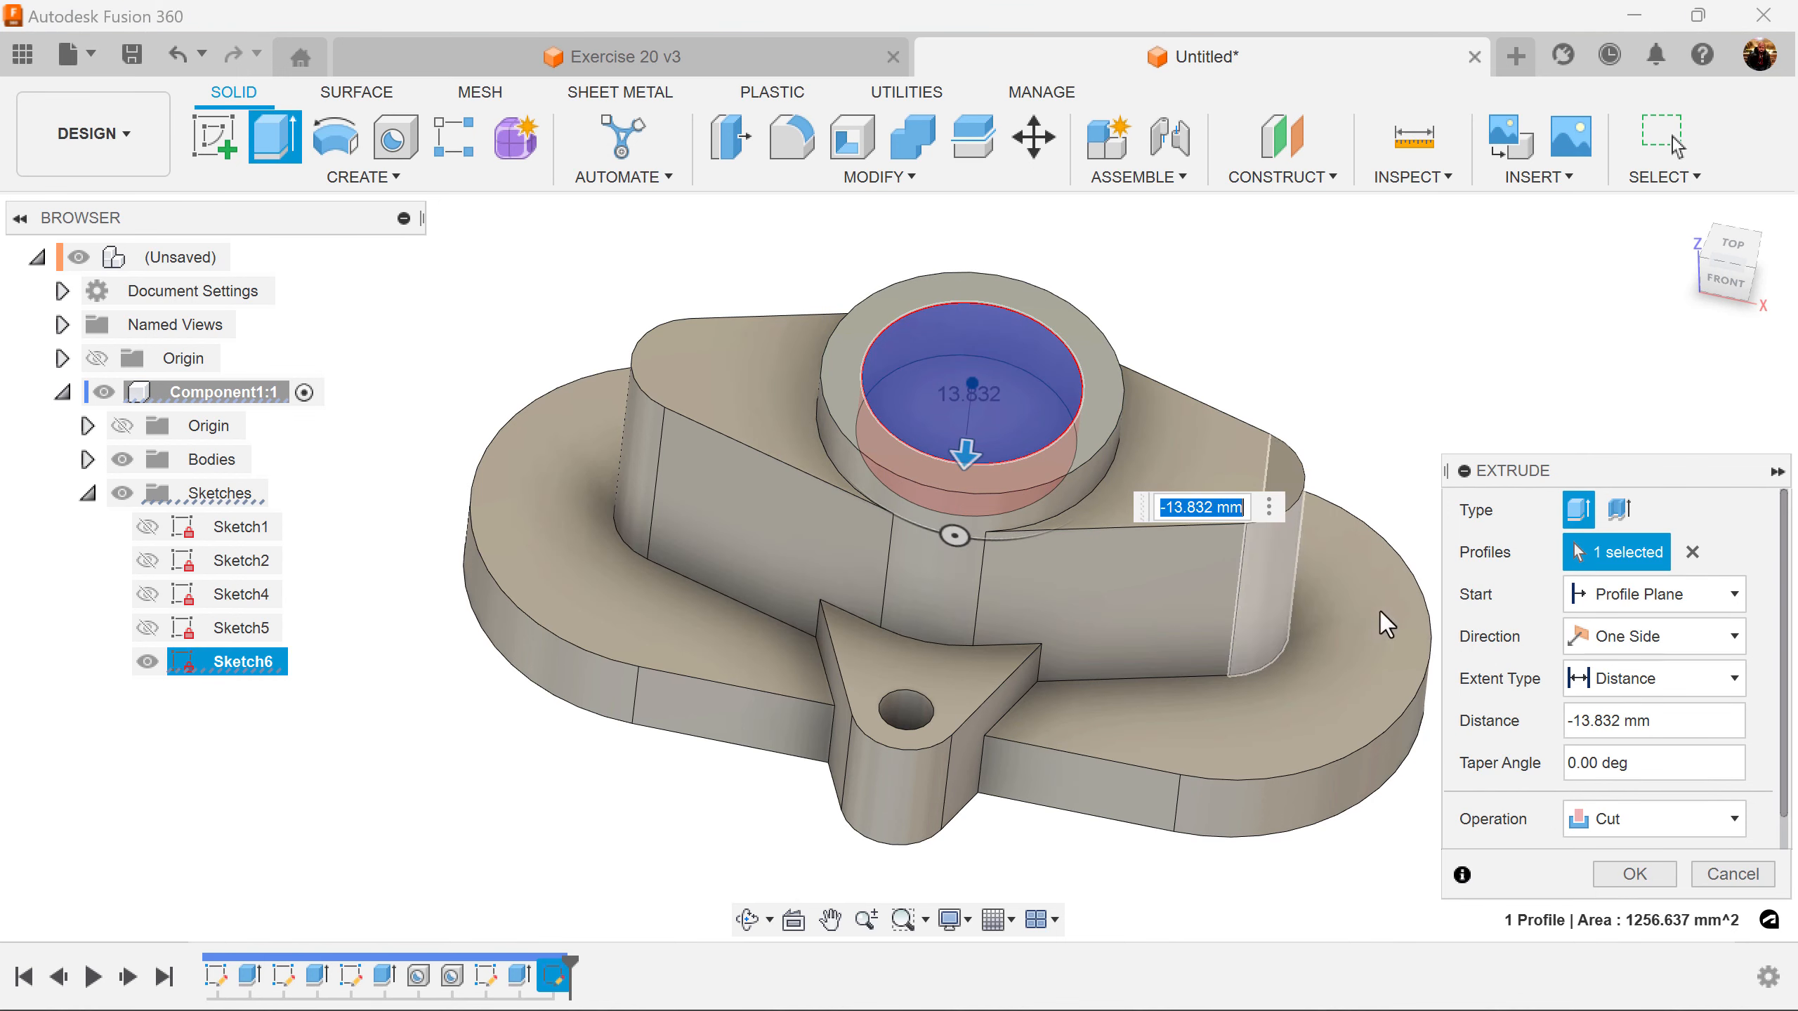
{"action": "left_click", "coordinate": [1736, 680]}
{"action": "left_click", "coordinate": [1688, 761]}
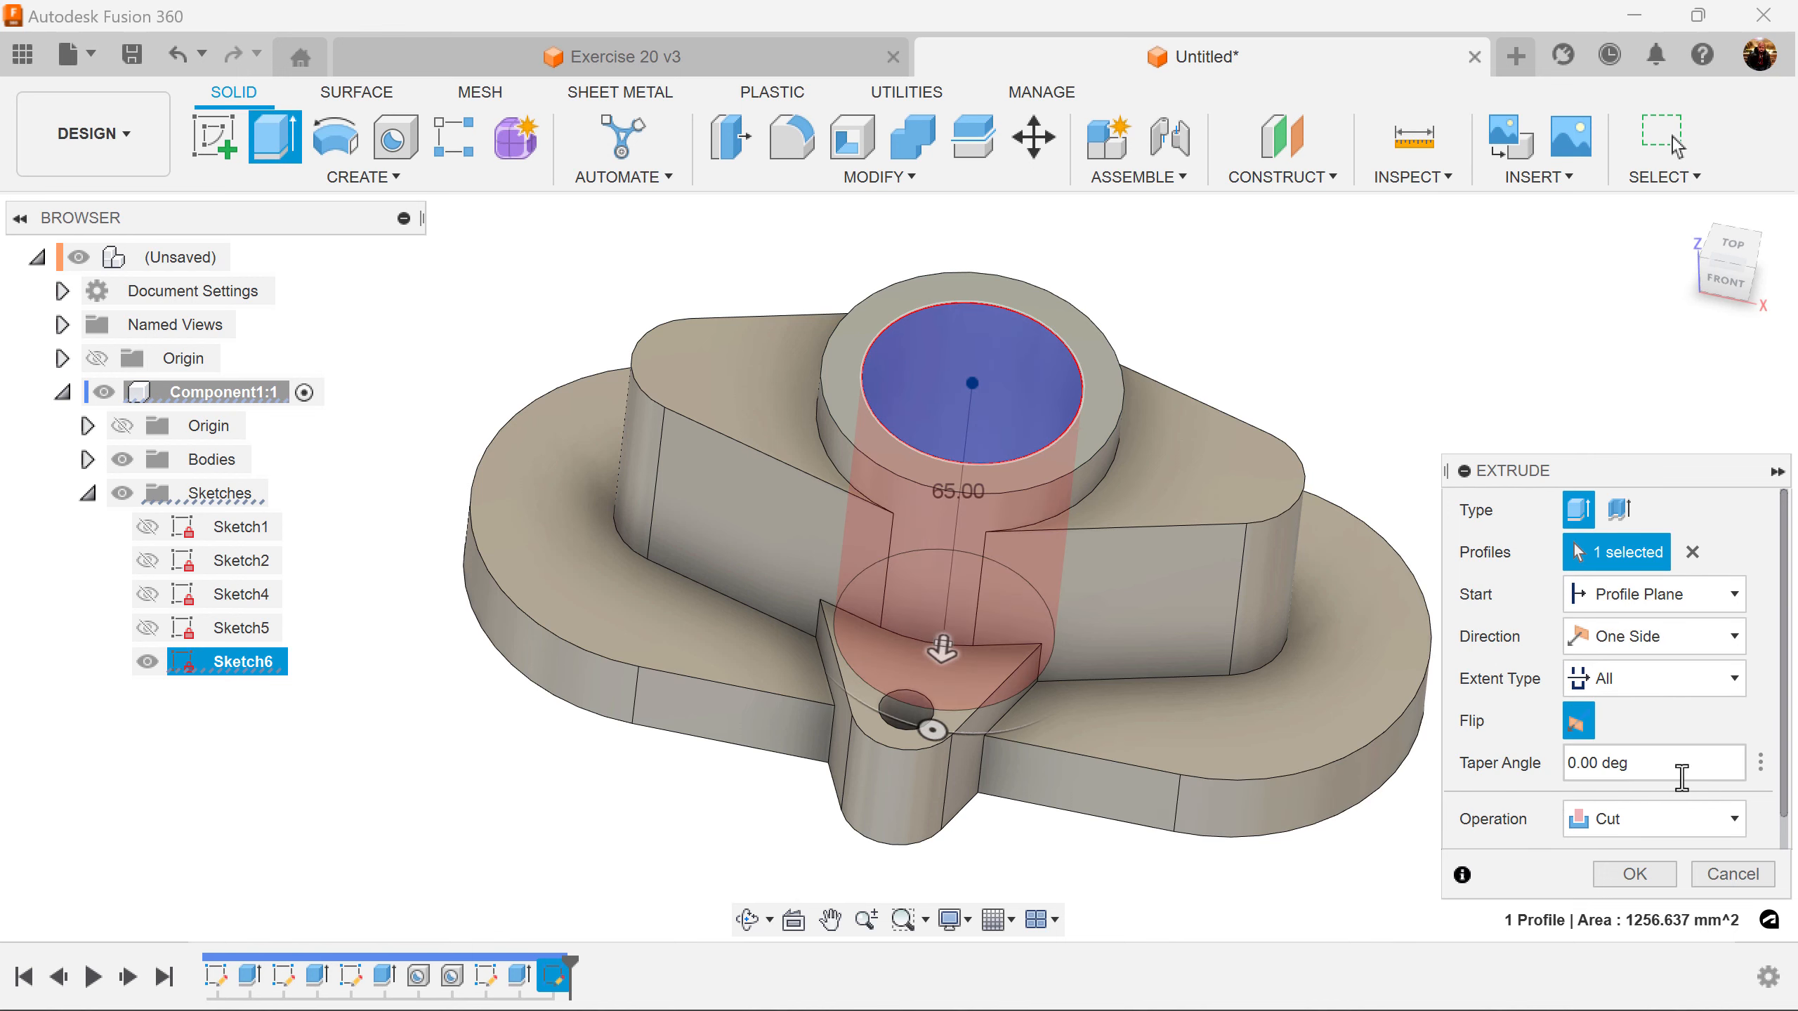
{"action": "left_click", "coordinate": [1652, 878]}
Check the inner hub in the Exercise 20 v3 design, and create a plane offset -15 mm from the new part's boss top face
{"action": "left_click", "coordinate": [386, 66]}
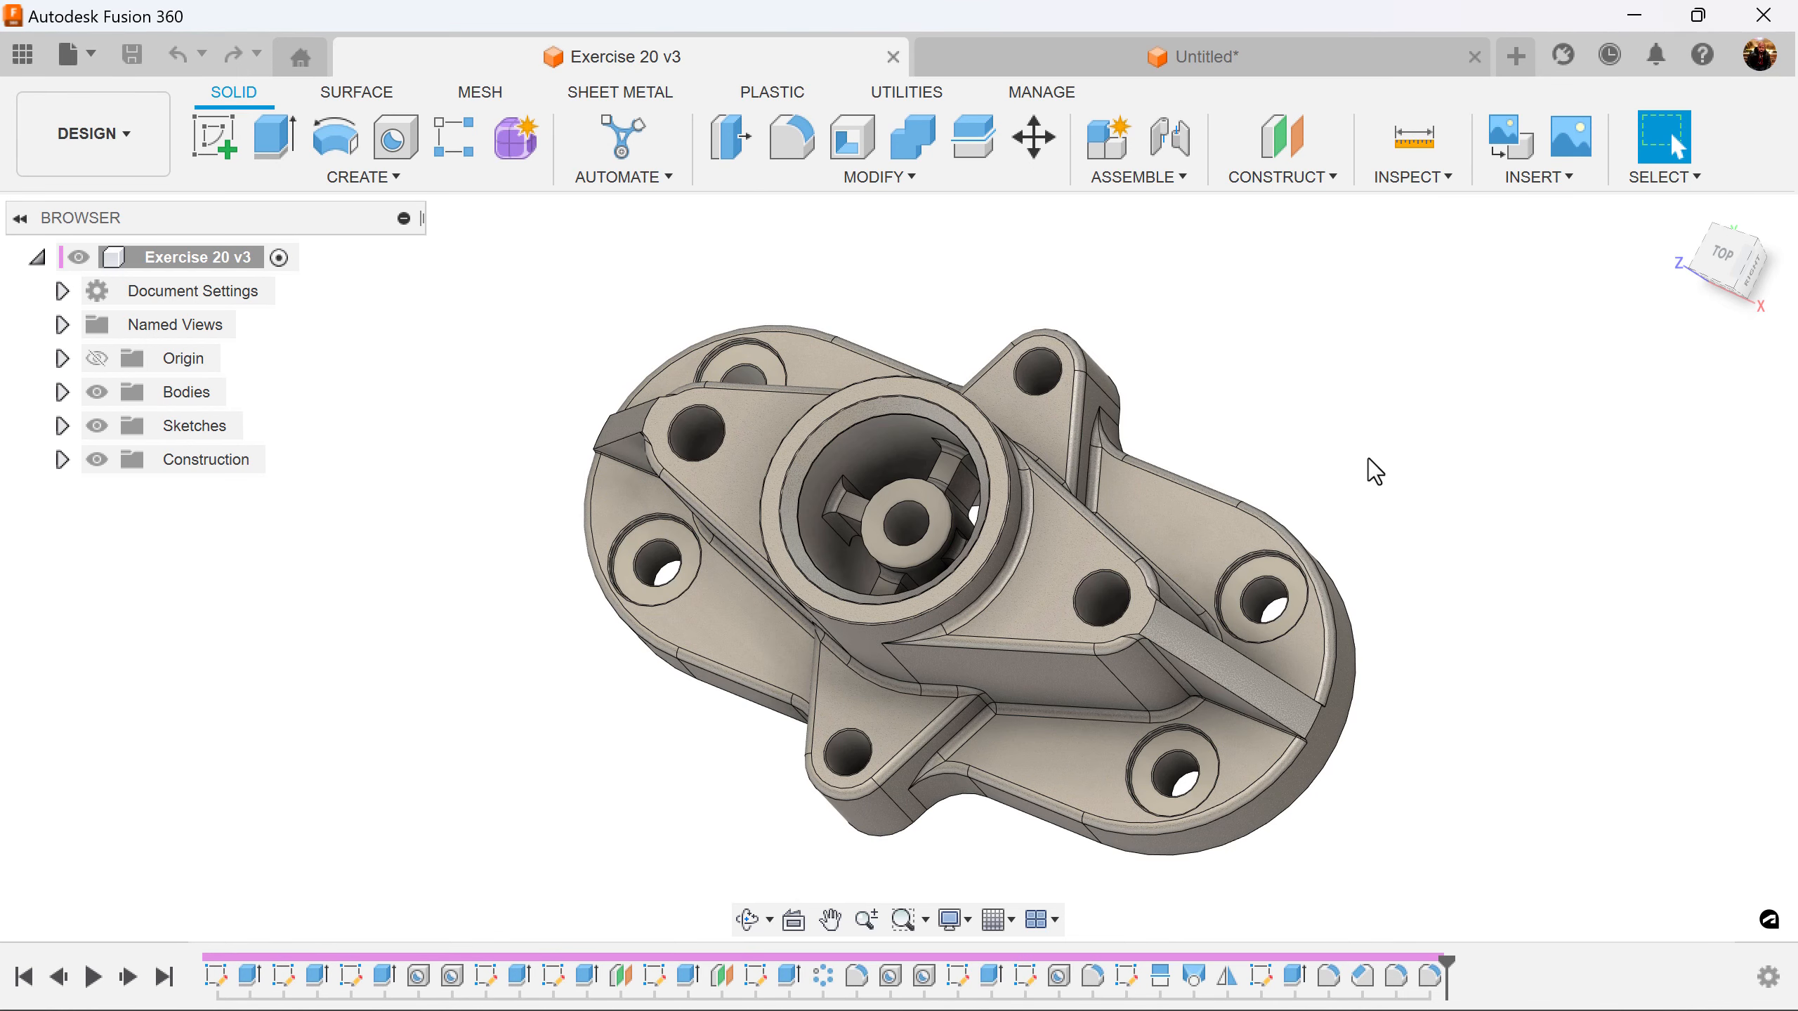
{"action": "scroll", "coordinate": [897, 541], "scroll_direction": "up", "scroll_amount": 5}
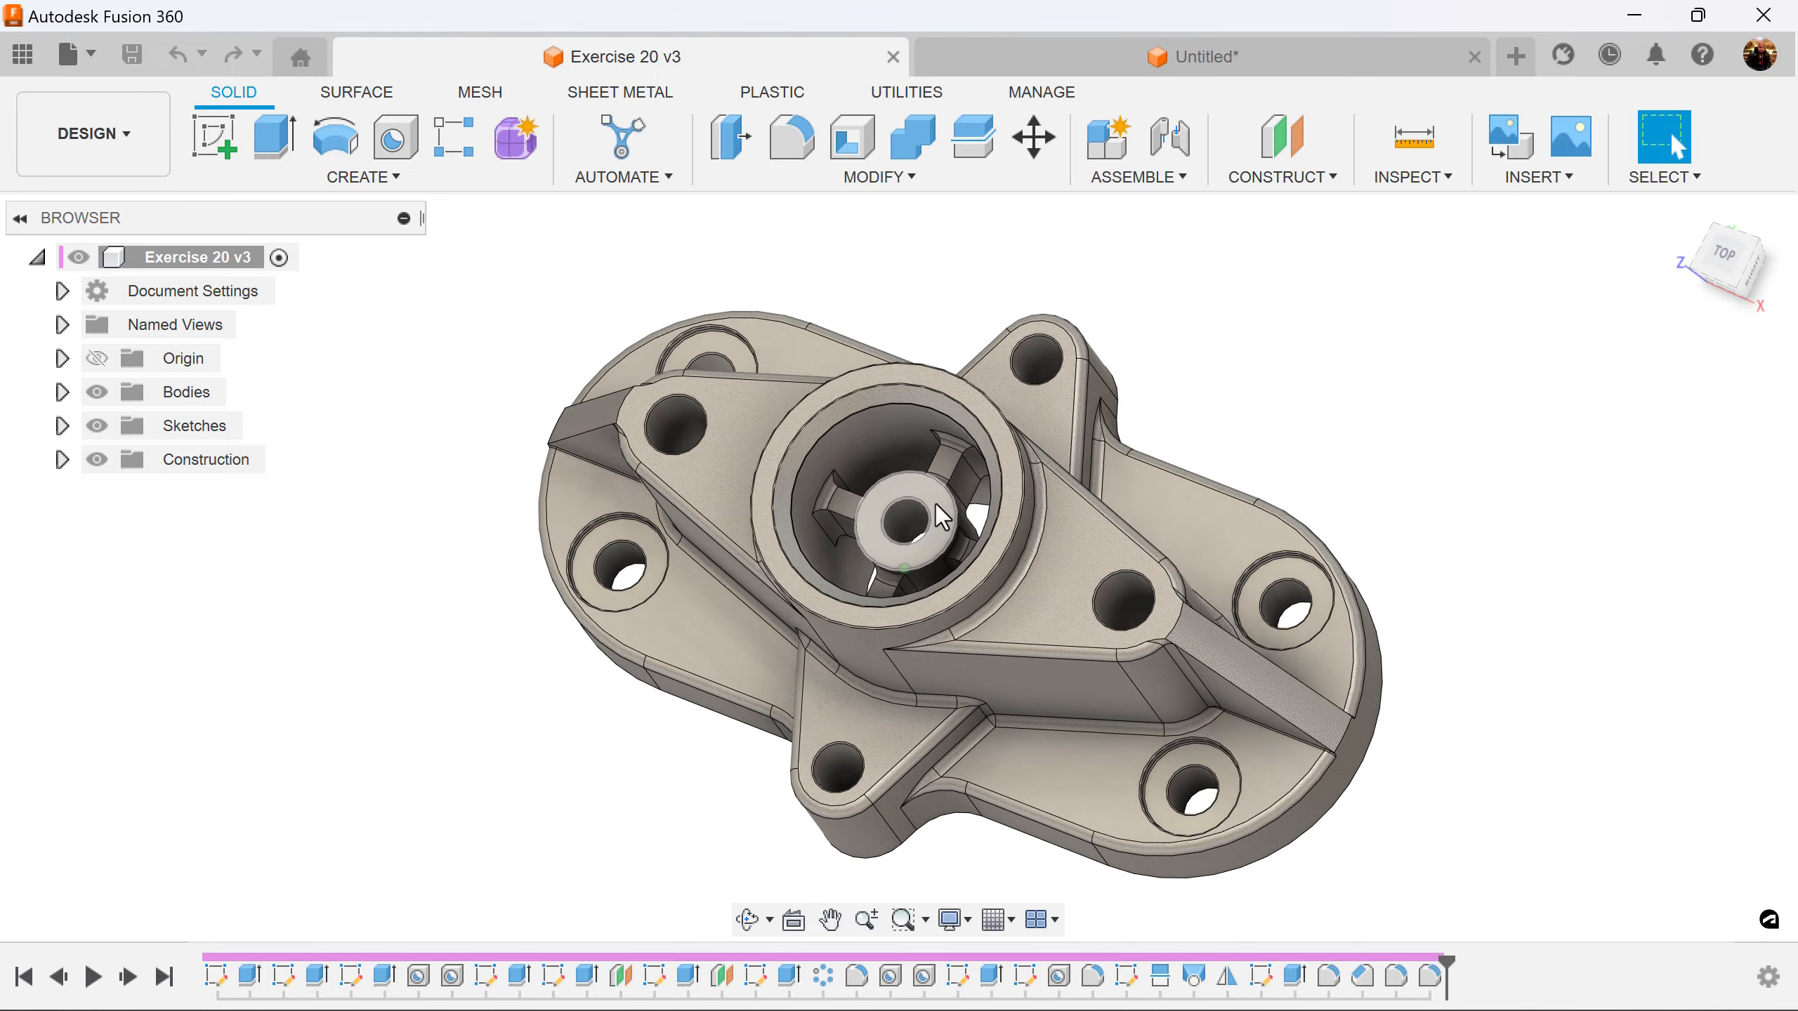
{"action": "middle_click_drag", "start_coordinate": [899, 538], "coordinate": [932, 517], "text": "shift"}
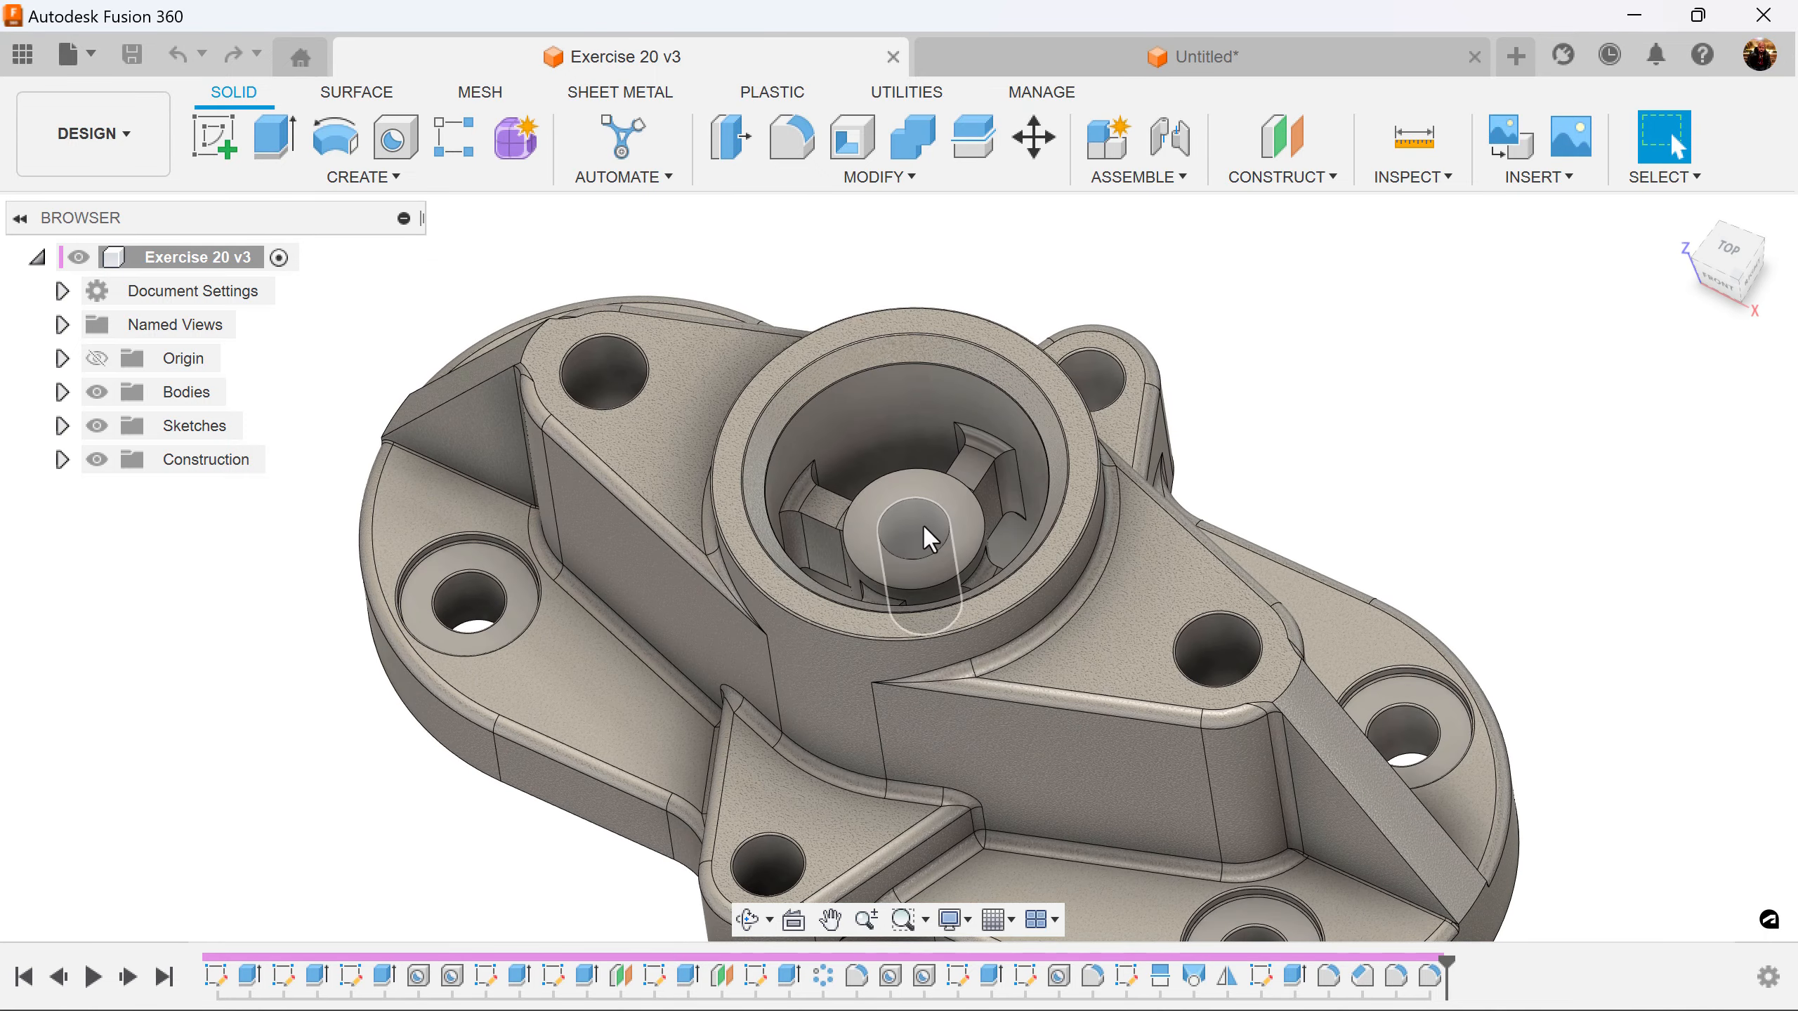
{"action": "scroll", "coordinate": [924, 527], "scroll_direction": "down", "scroll_amount": 5}
{"action": "left_click", "coordinate": [1037, 58]}
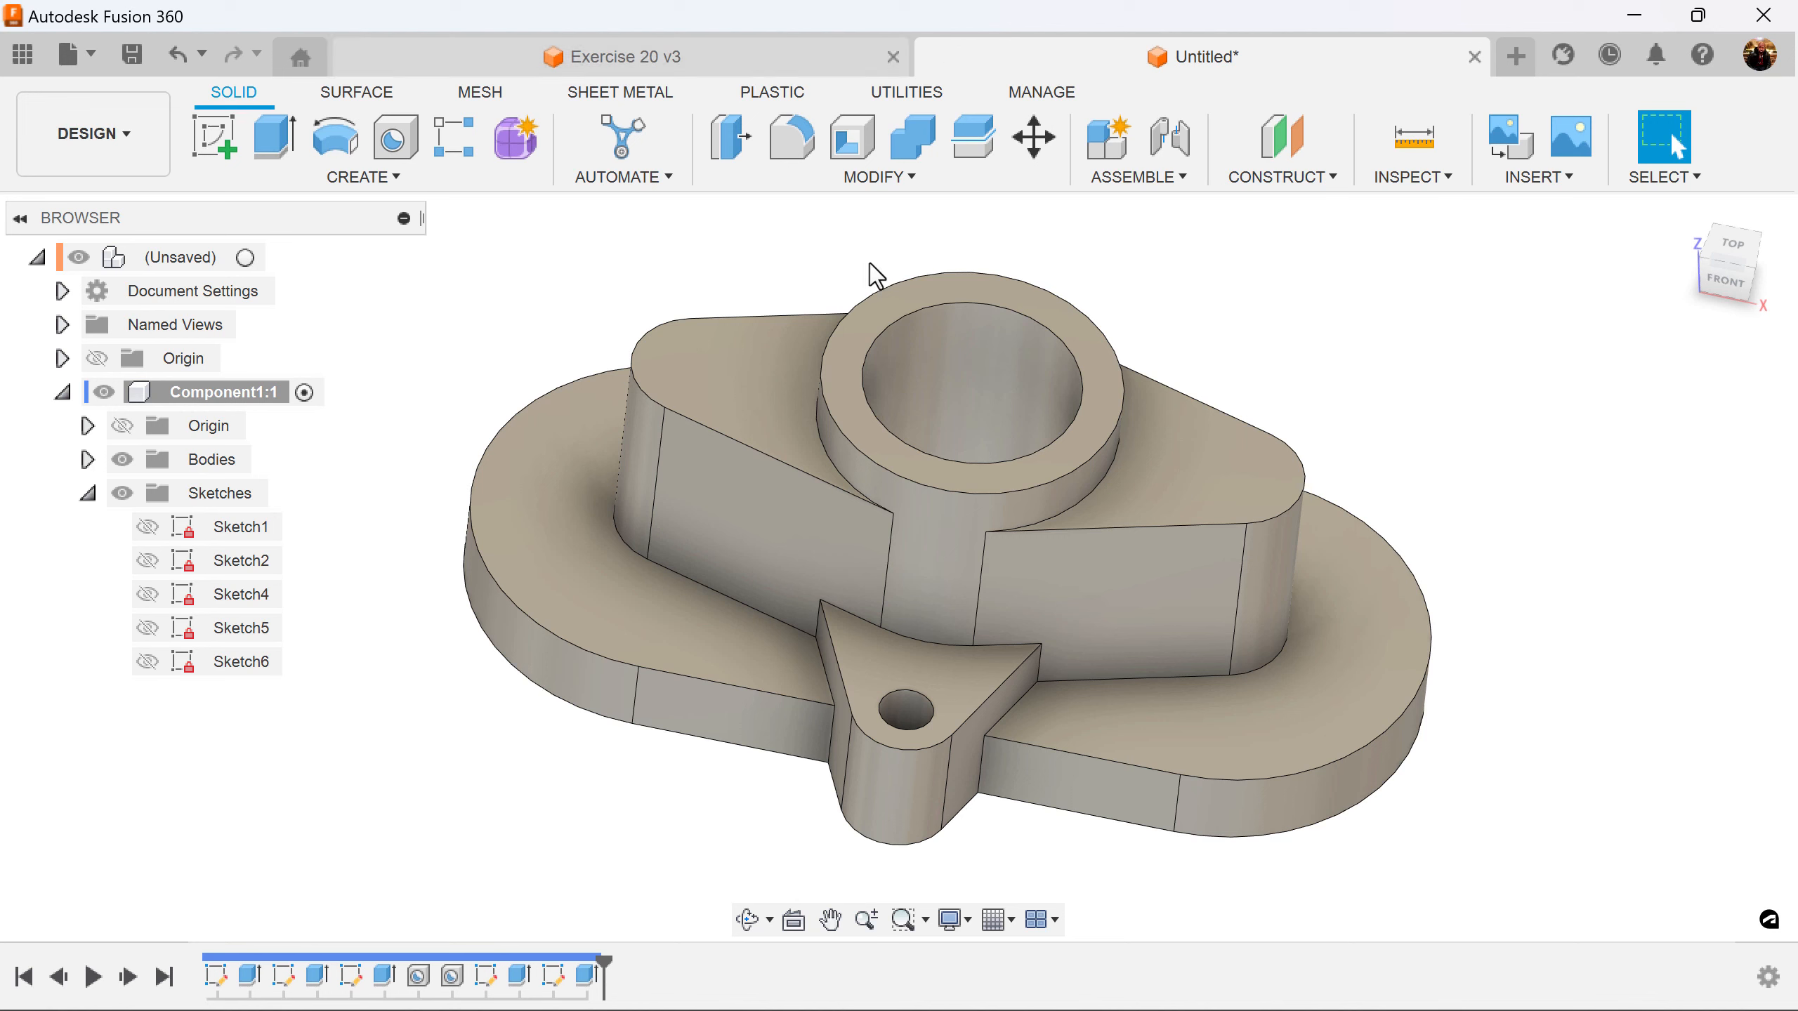
{"action": "left_click", "coordinate": [1284, 142]}
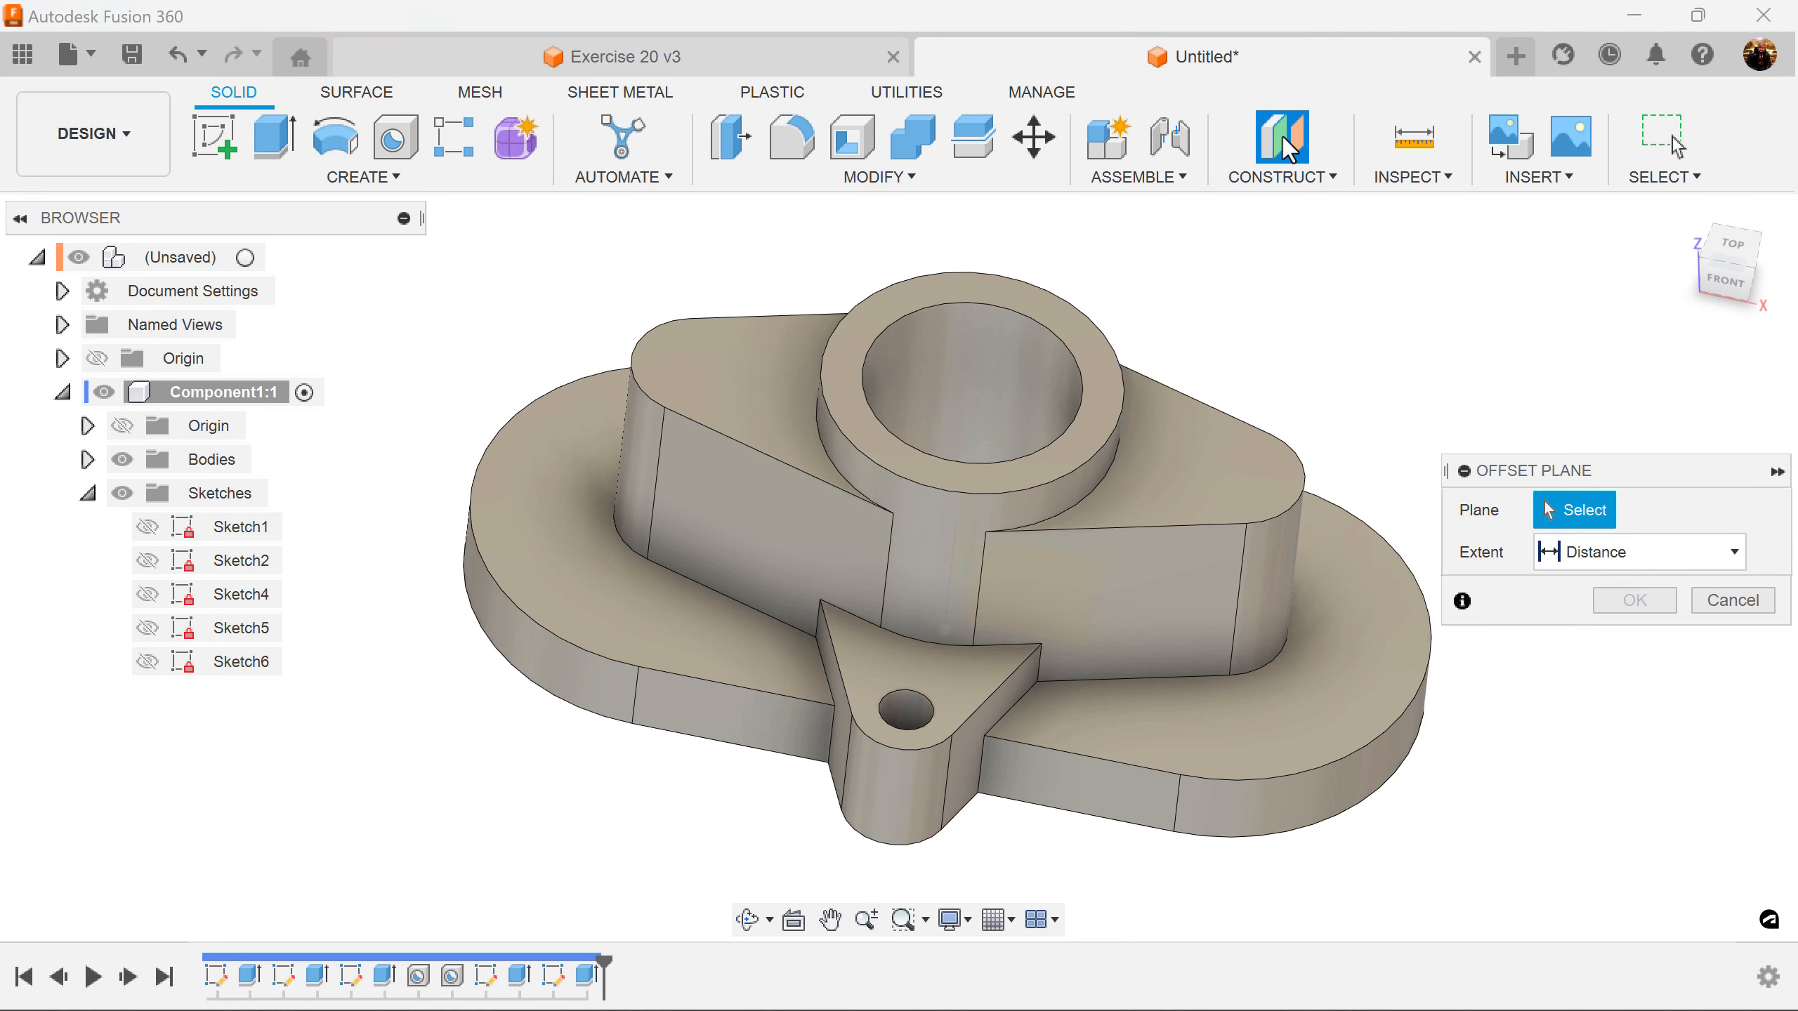
{"action": "left_click", "coordinate": [1315, 185]}
{"action": "left_click", "coordinate": [1270, 208]}
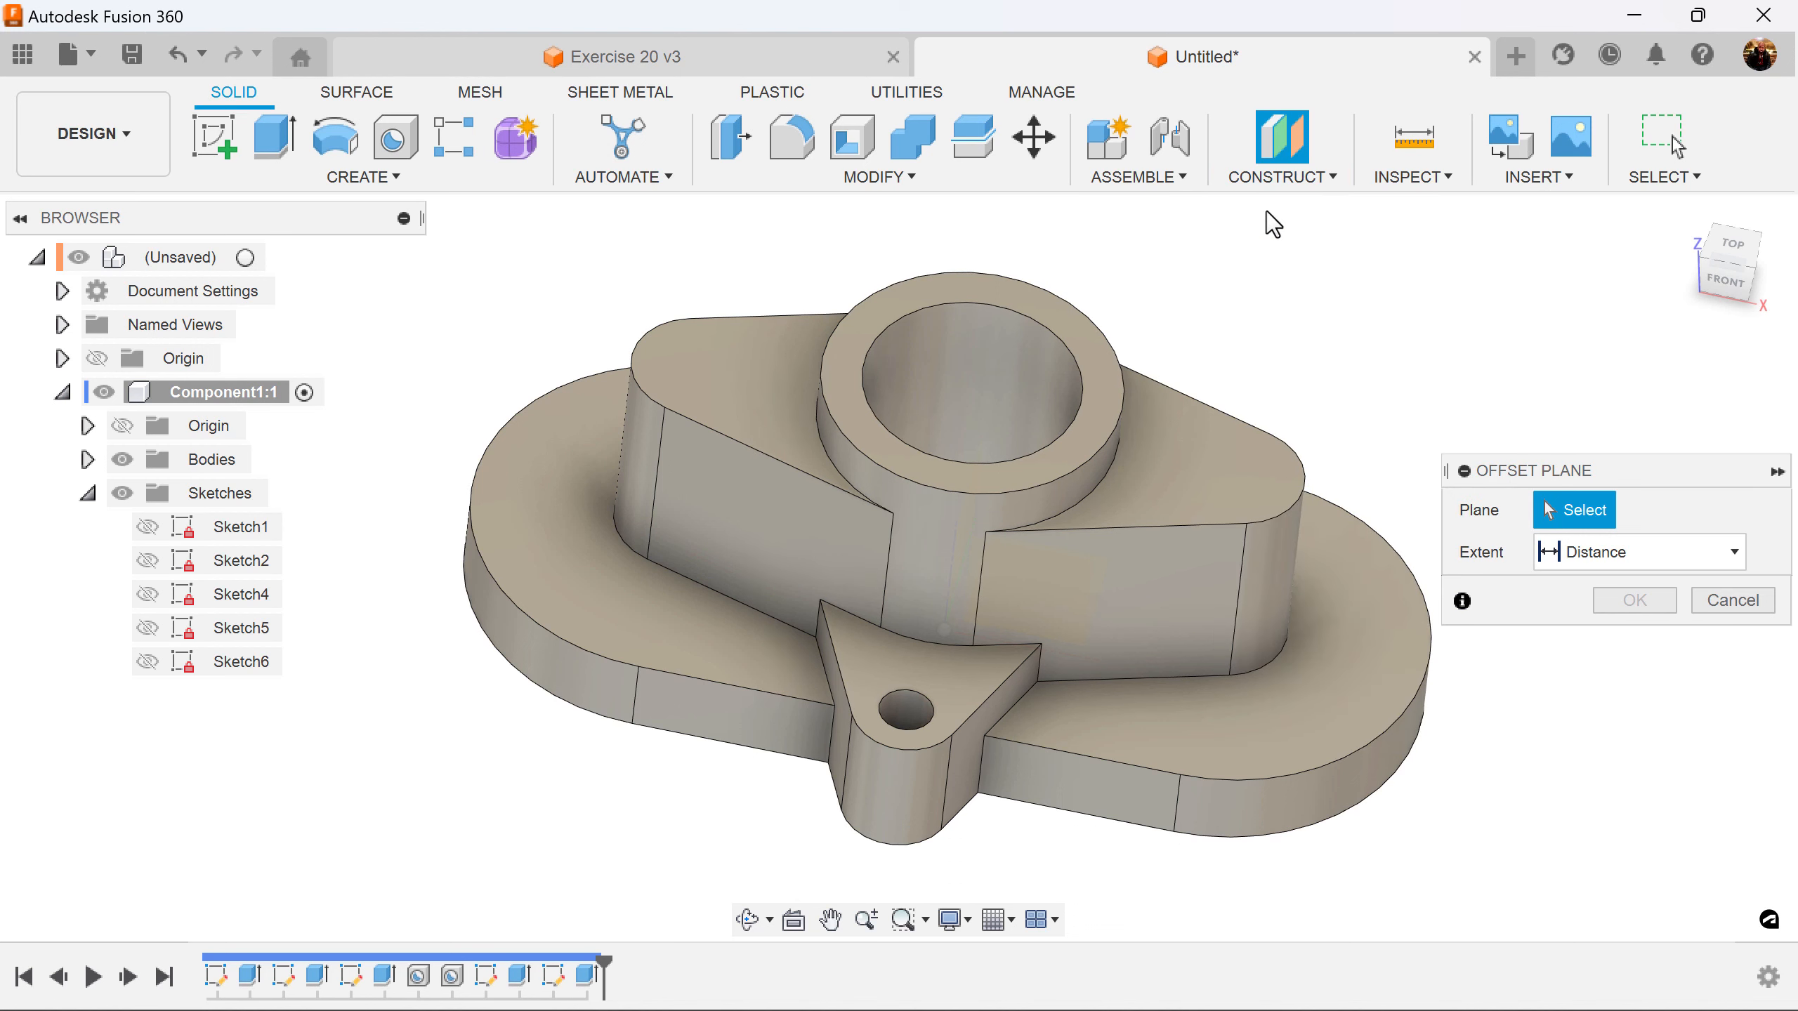
{"action": "left_click", "coordinate": [973, 293]}
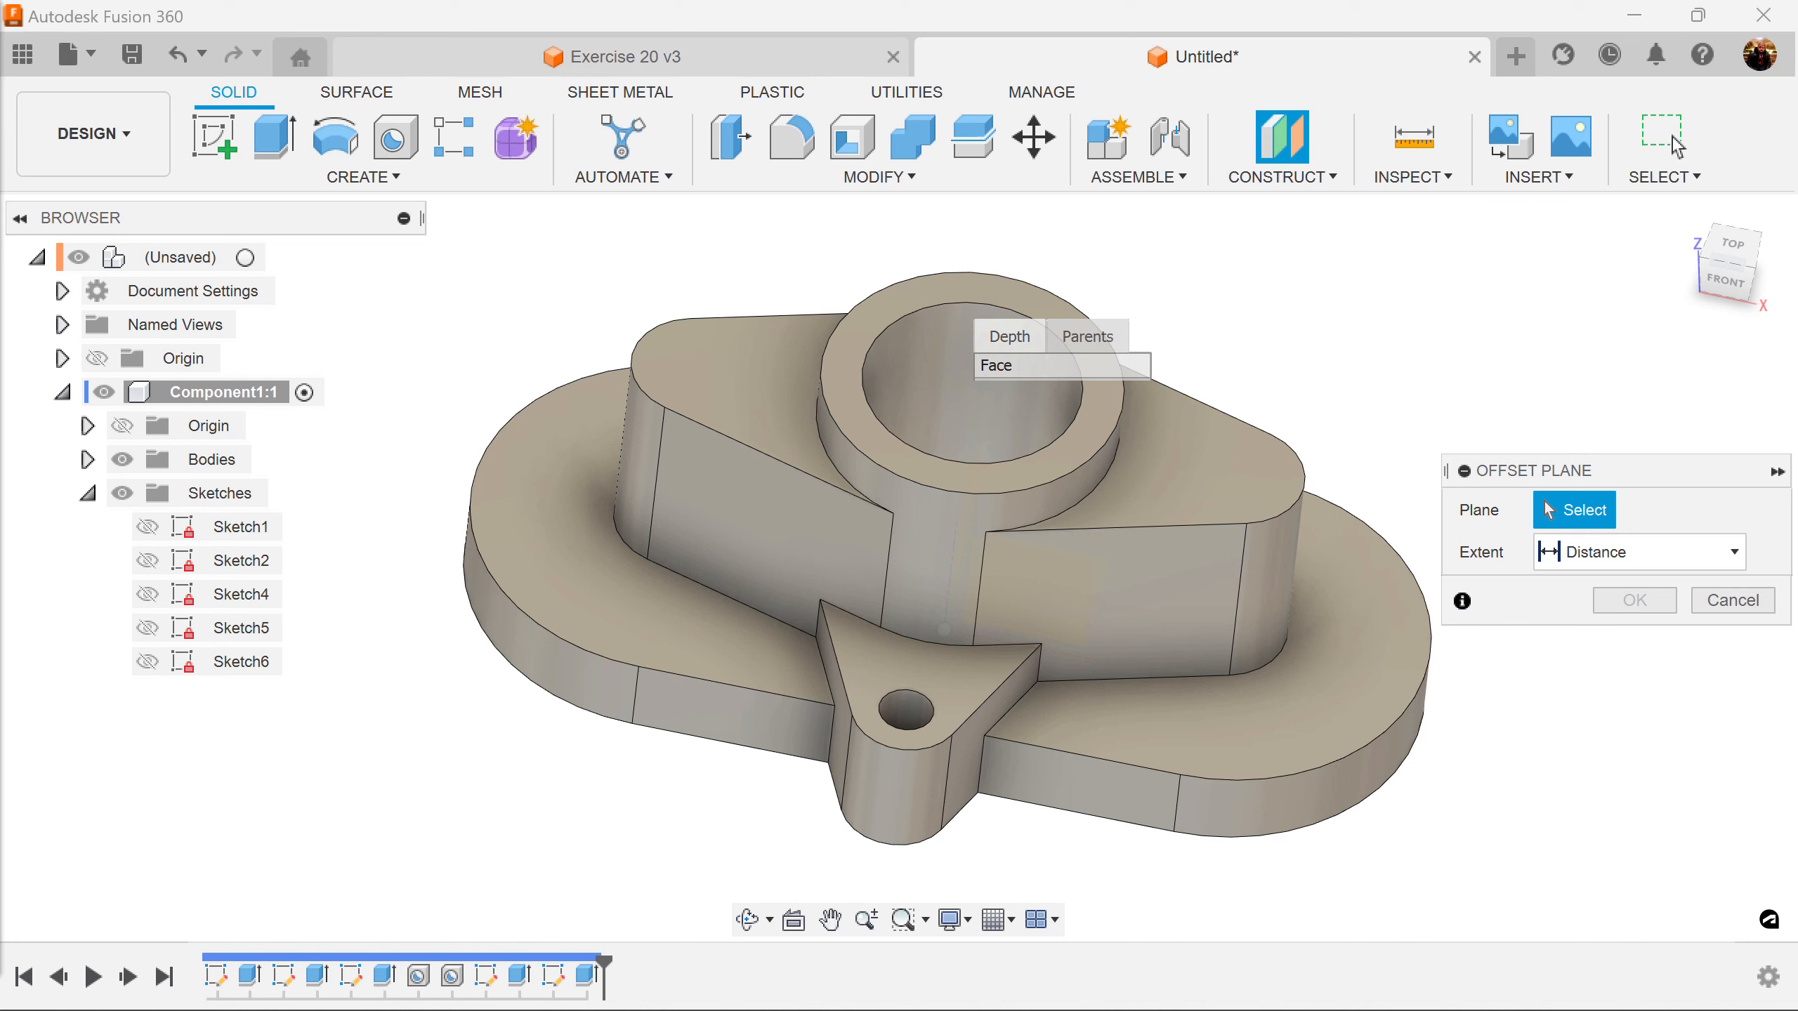
{"action": "left_click", "coordinate": [891, 298]}
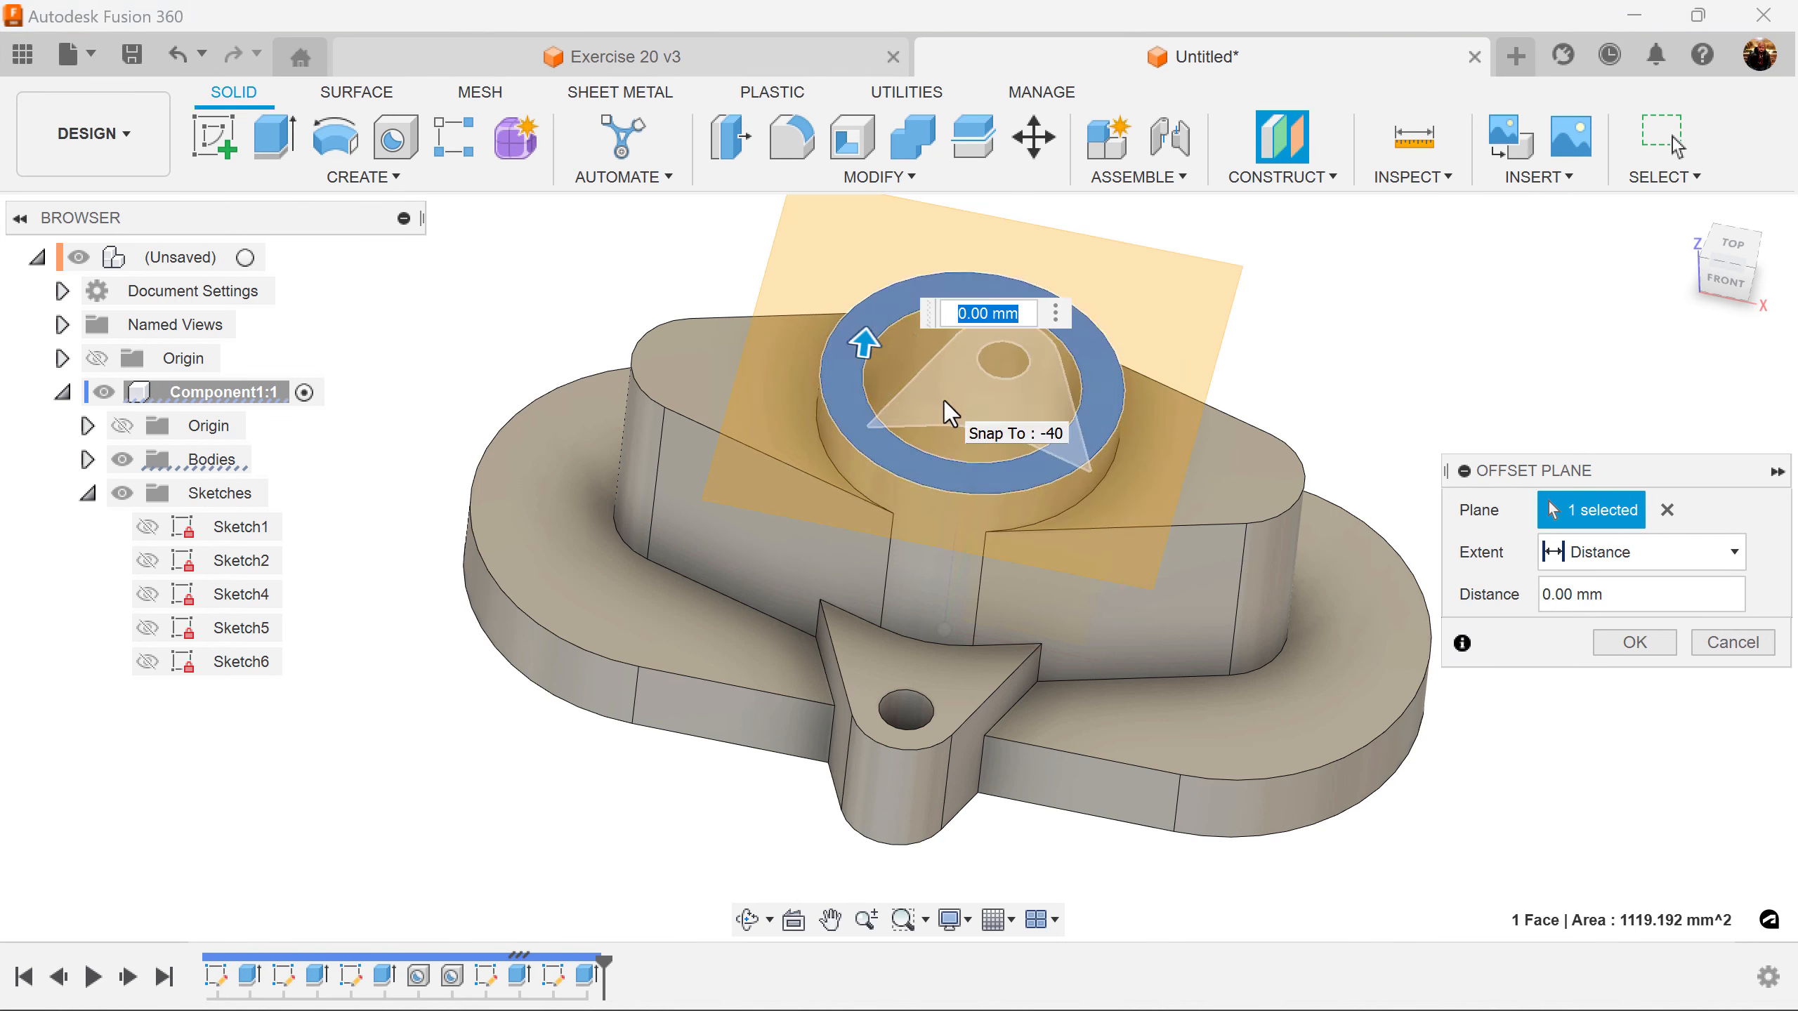
{"action": "type", "text": "-15"}
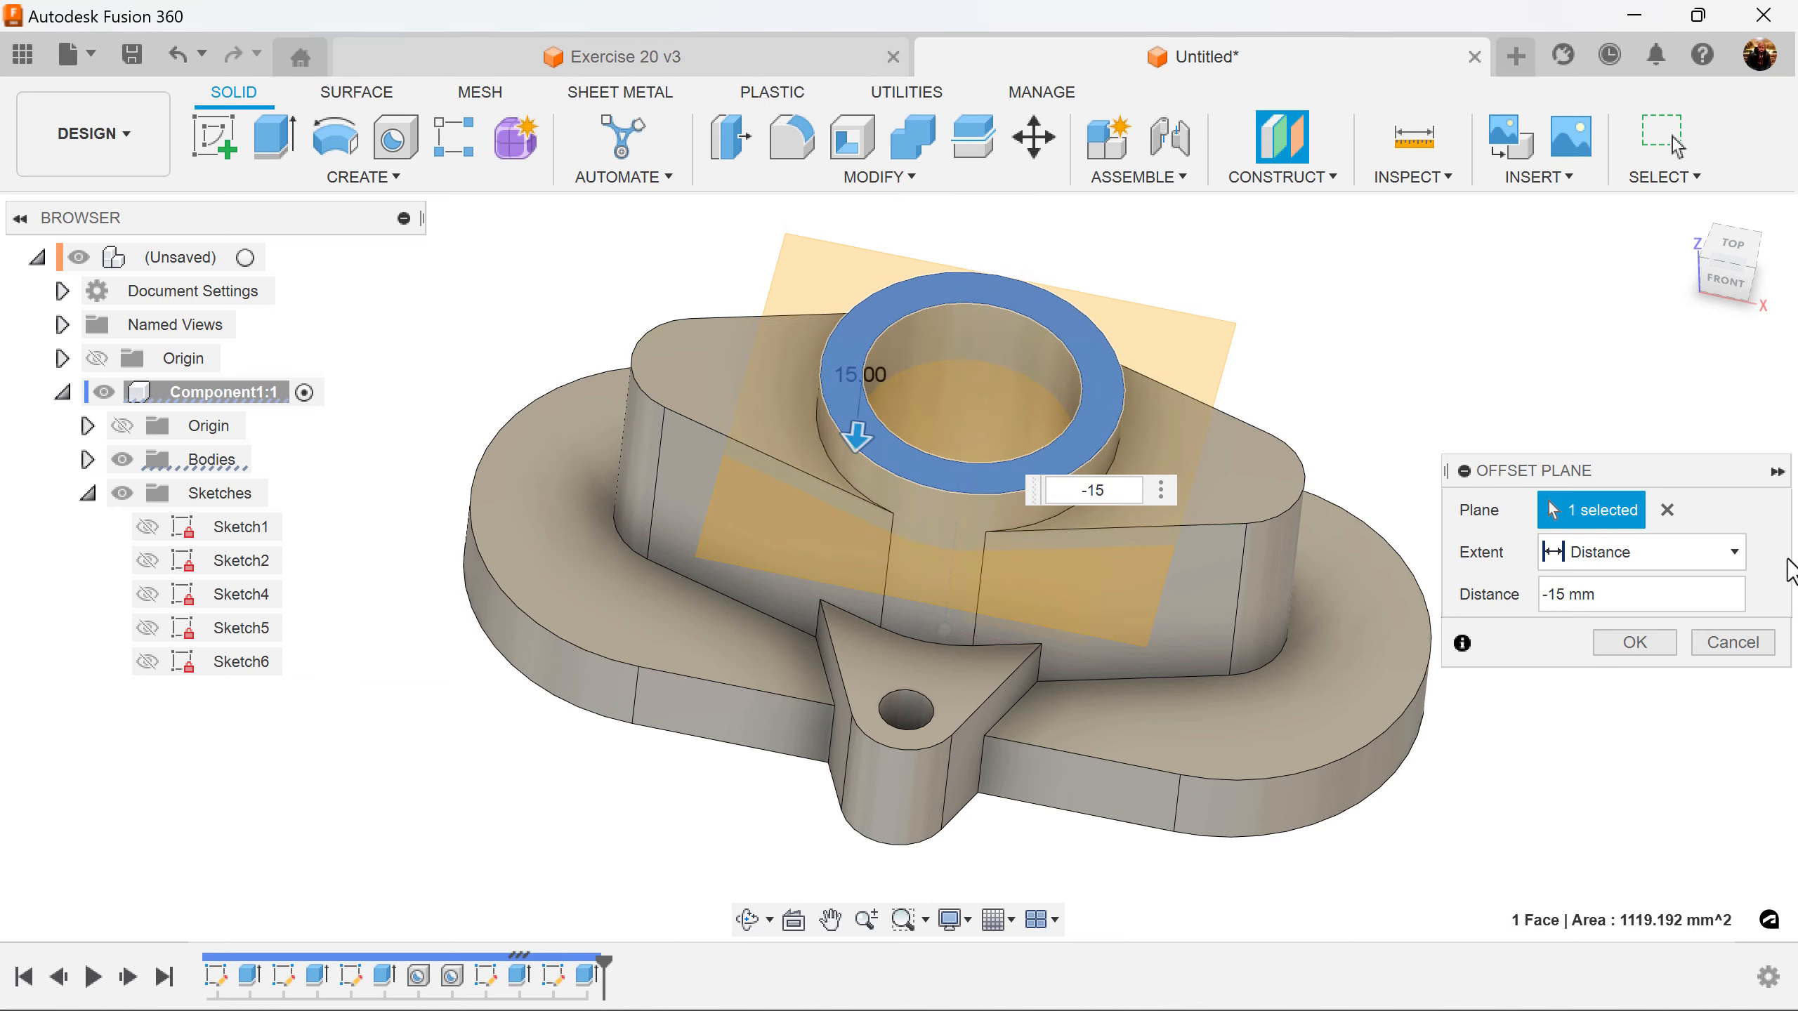
{"action": "left_click", "coordinate": [1631, 645]}
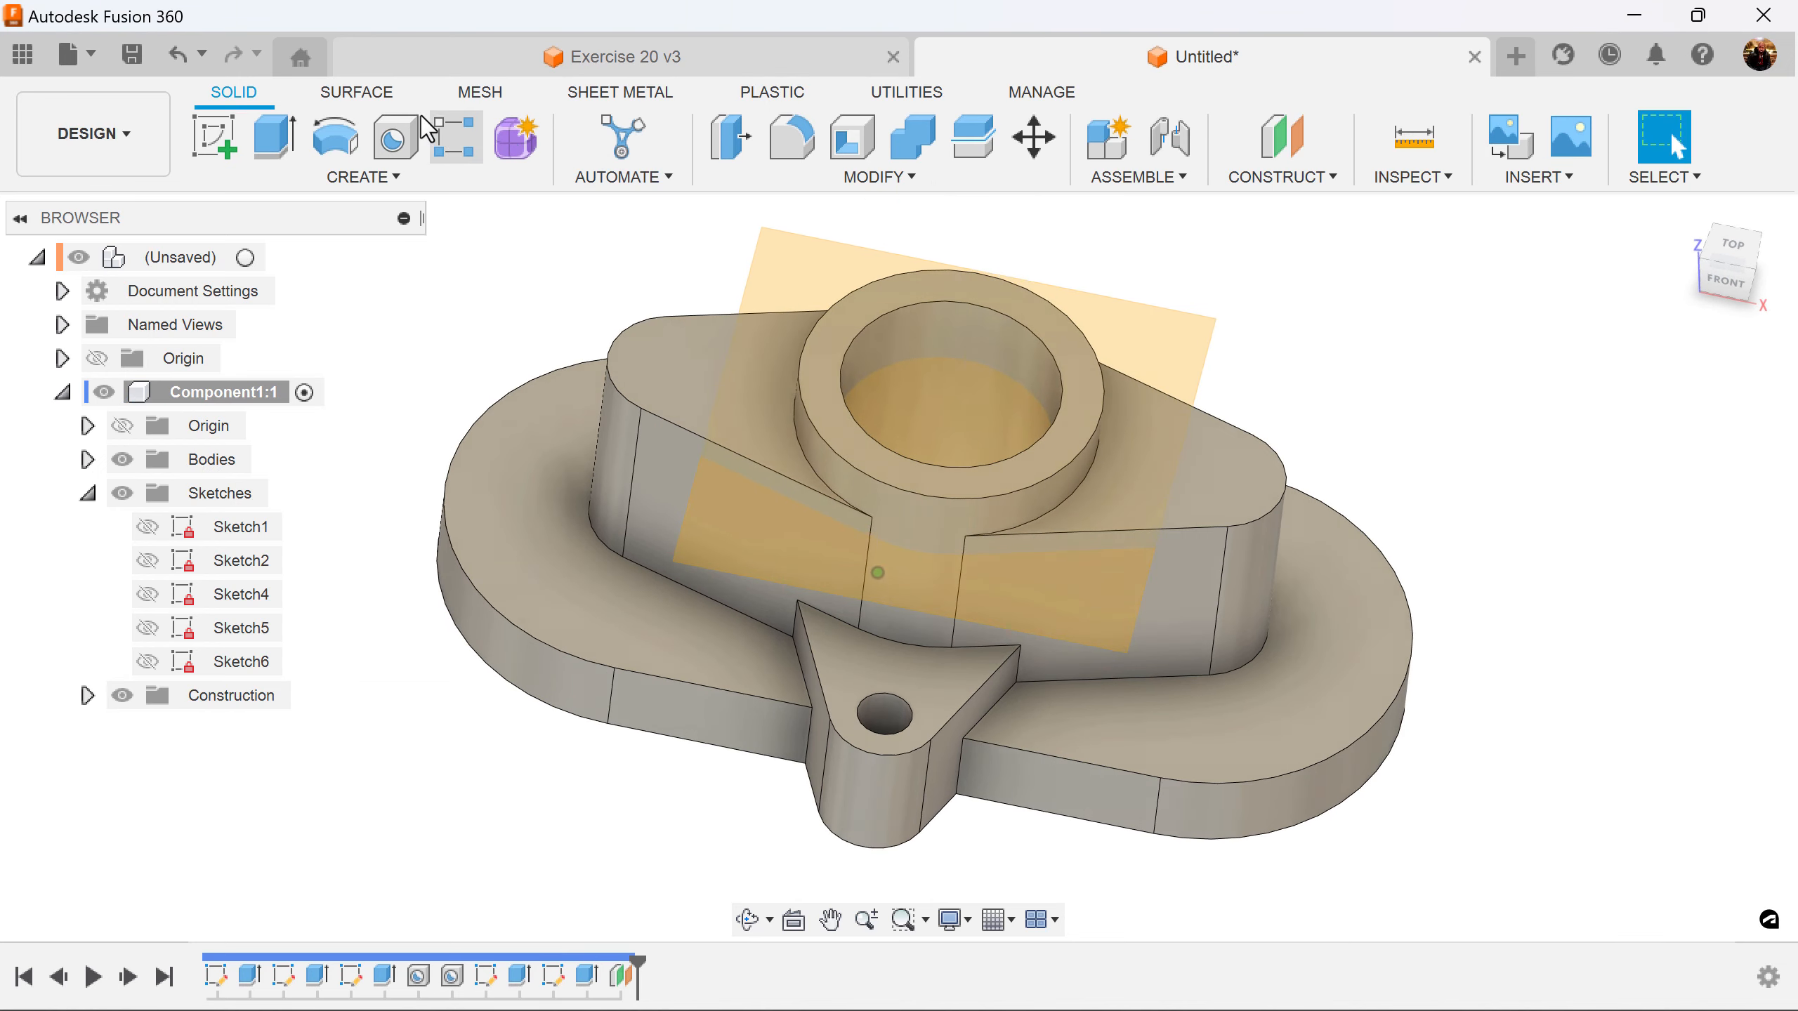
Sketch a 20 mm diameter circle at the bore's centre on the offset plane and finish the sketch
{"action": "left_click", "coordinate": [211, 130]}
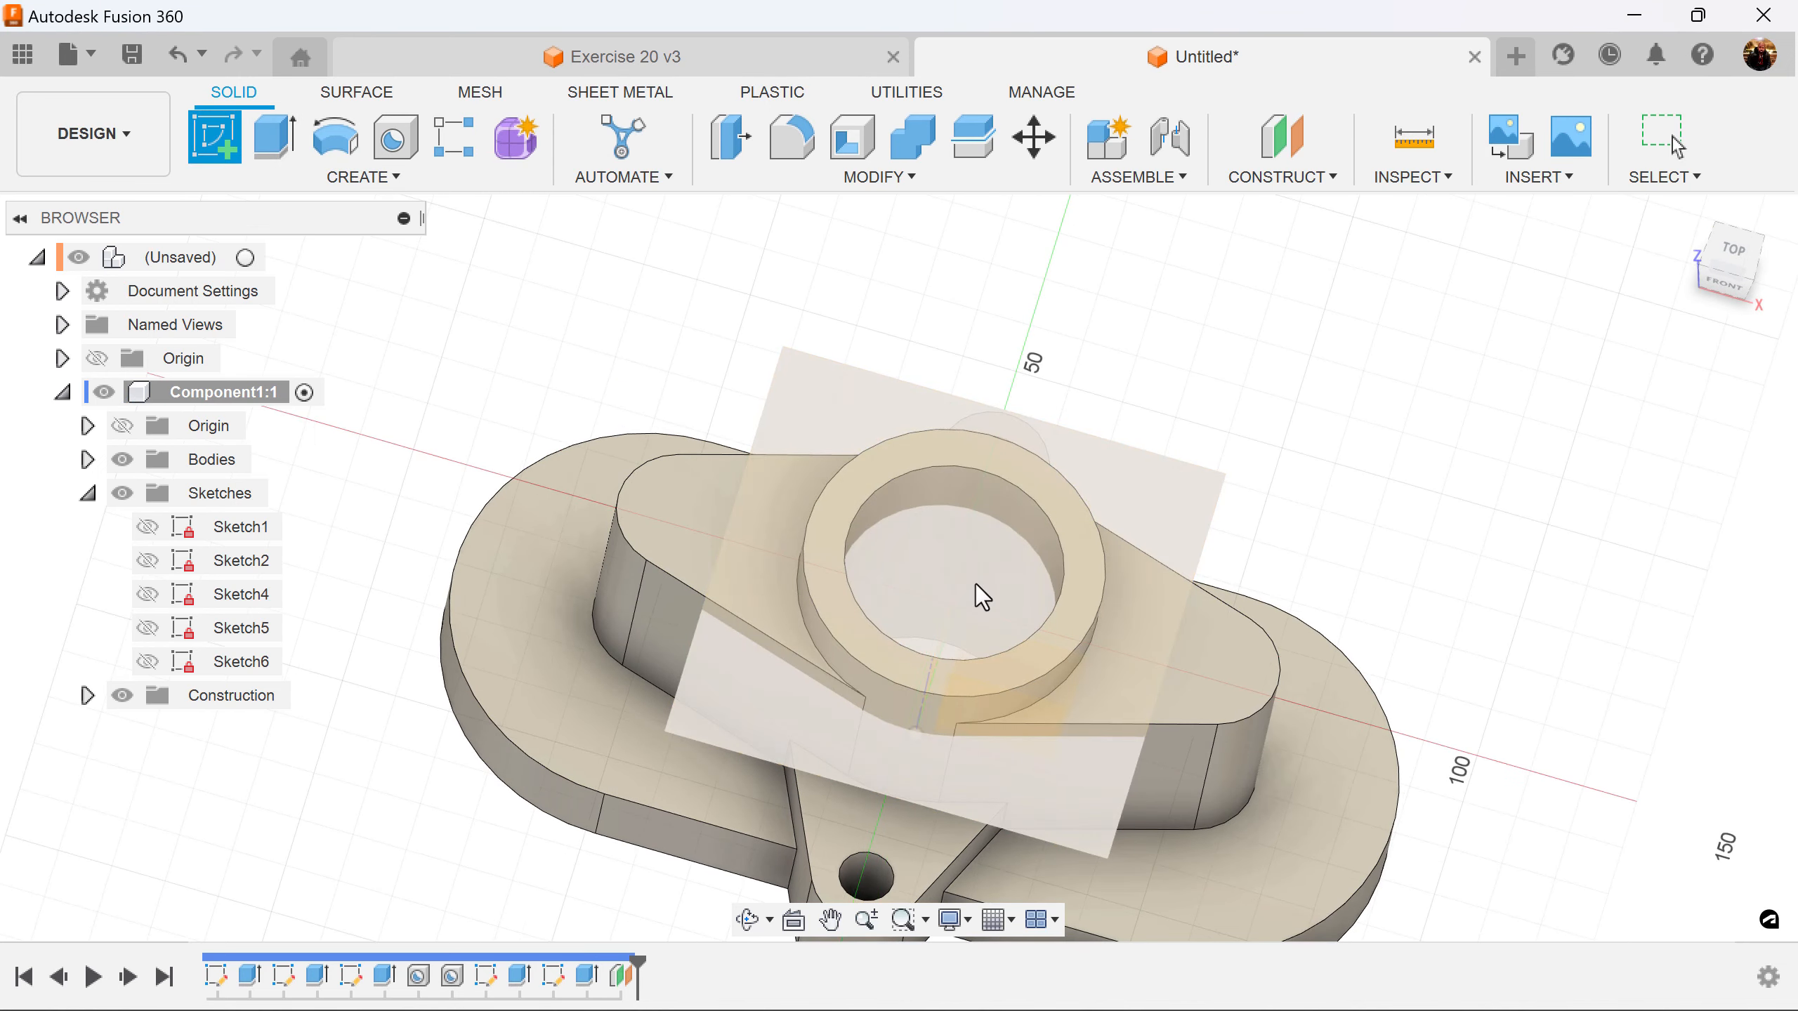
{"action": "left_click", "coordinate": [969, 587]}
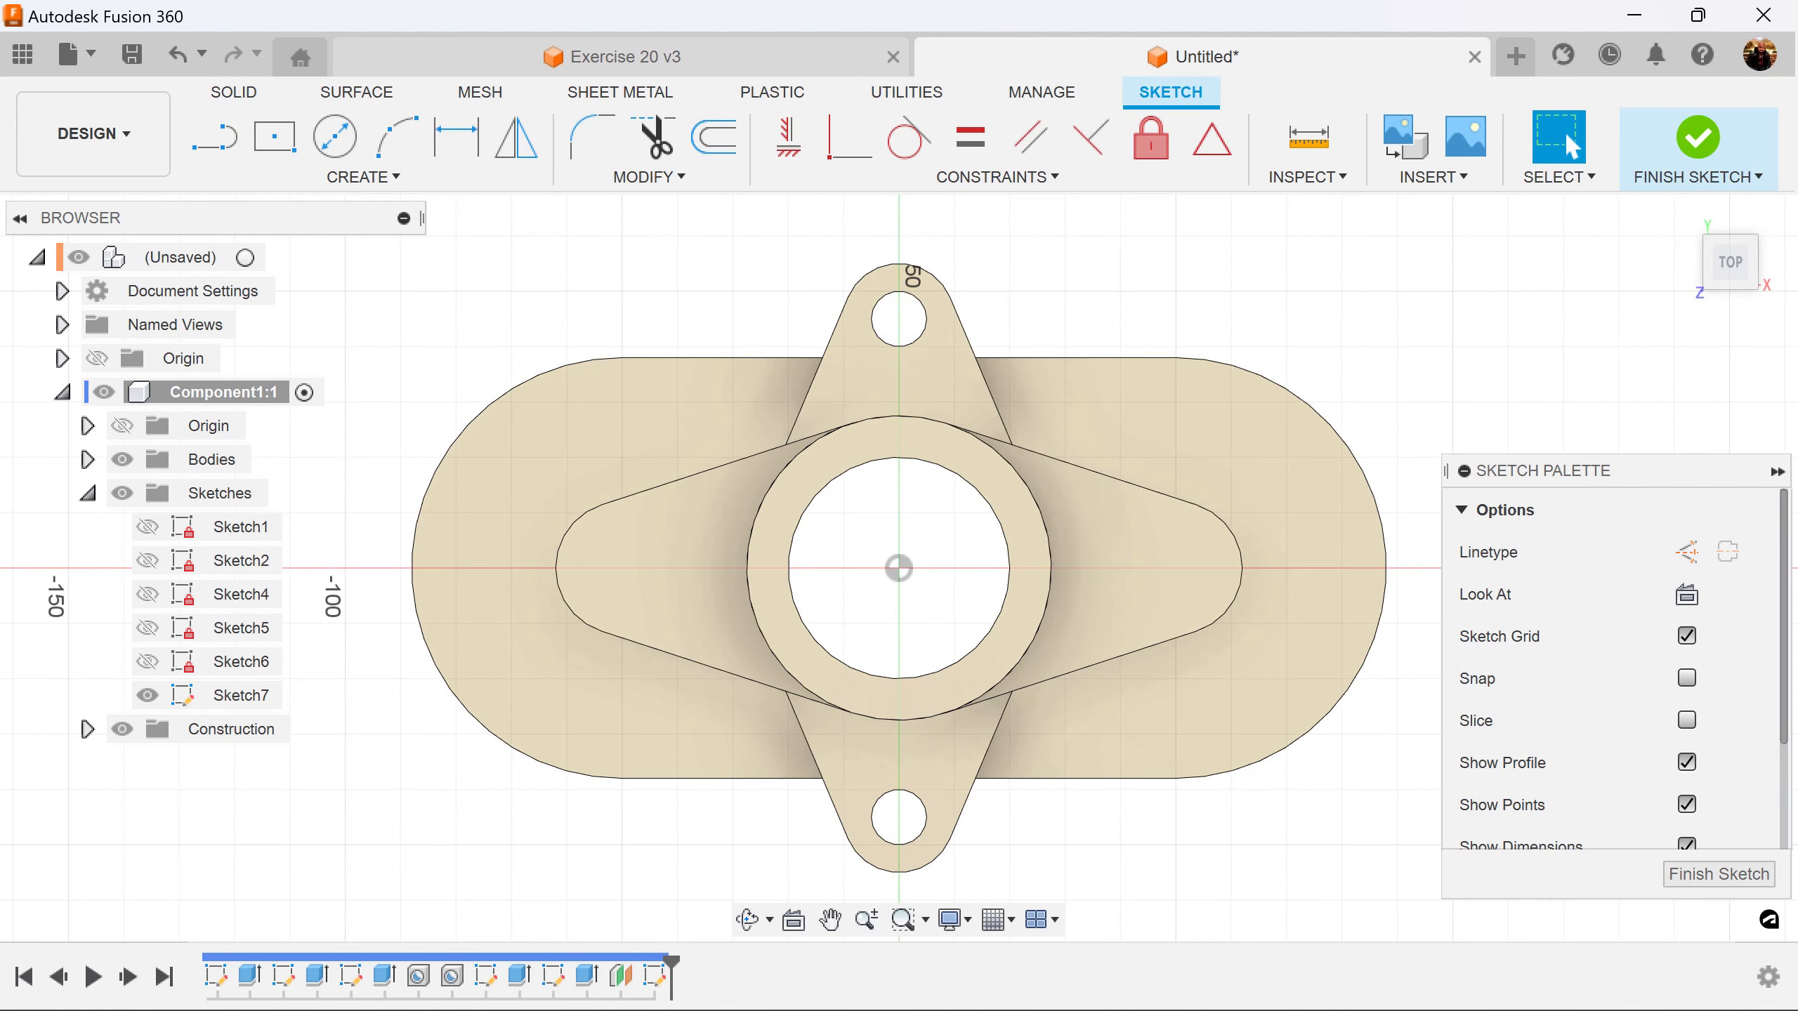
{"action": "left_click", "coordinate": [334, 137]}
{"action": "left_click", "coordinate": [897, 568]}
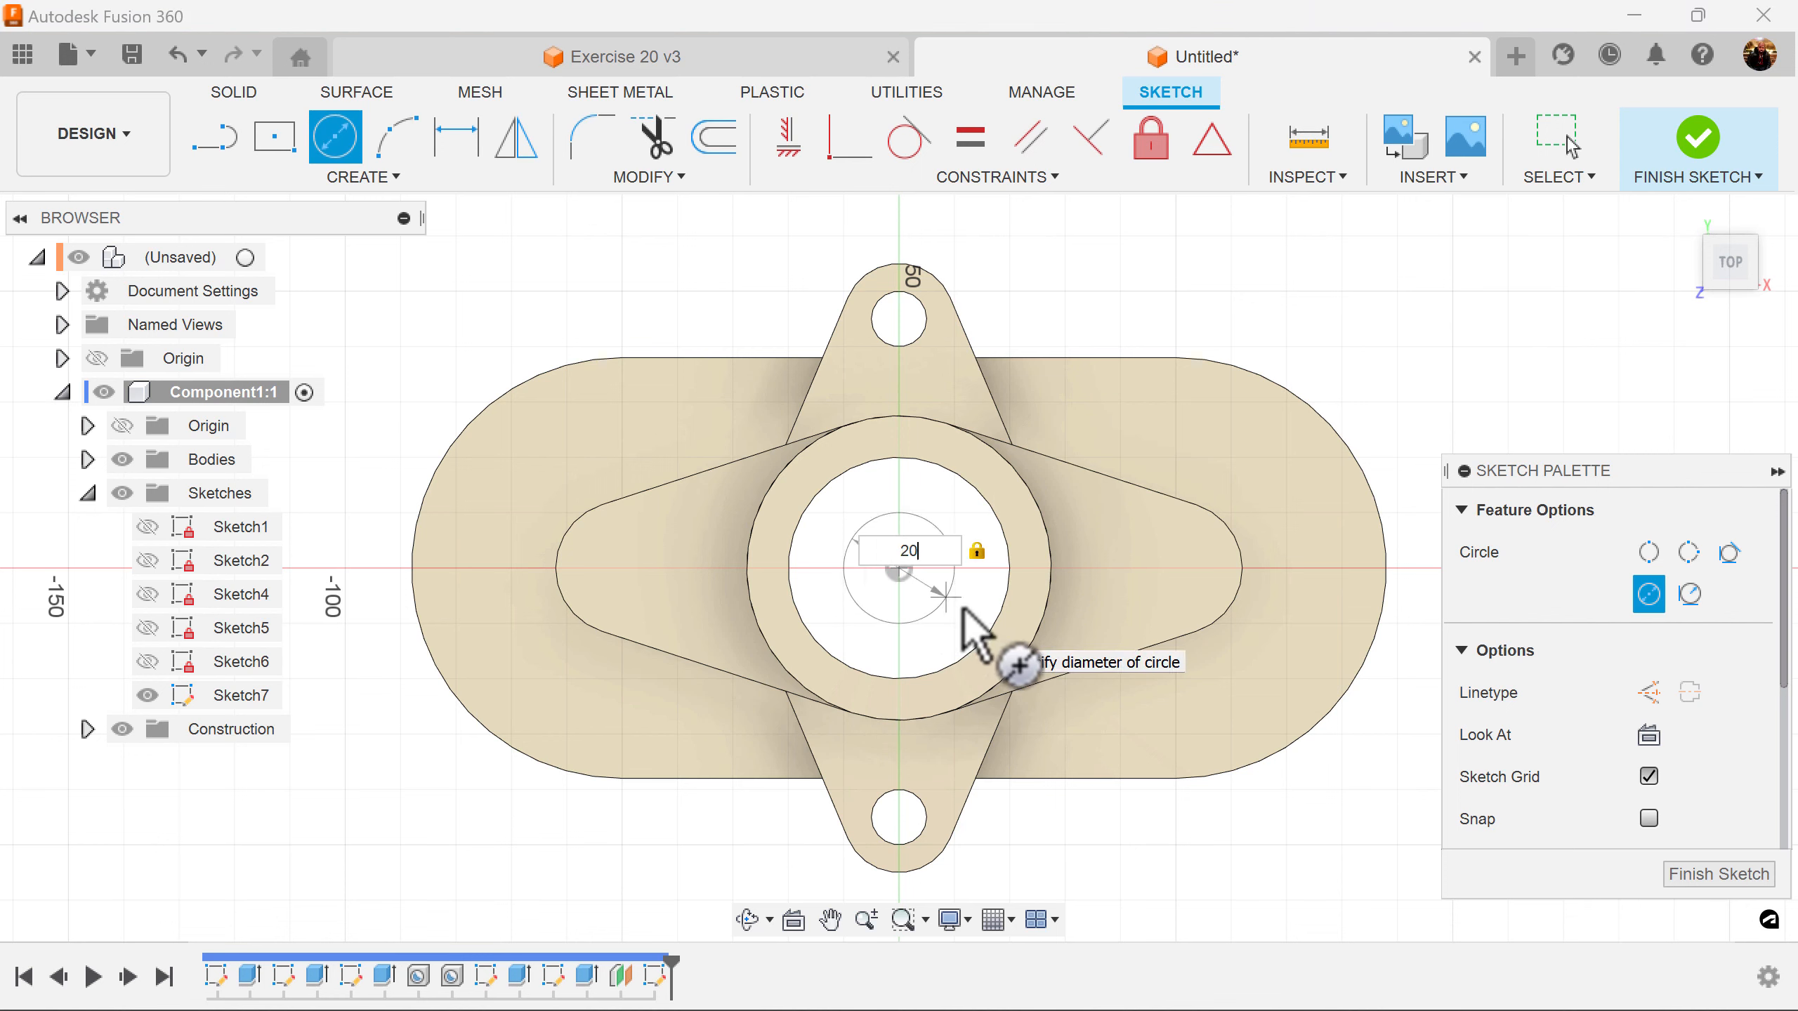
{"action": "key", "text": "Return"}
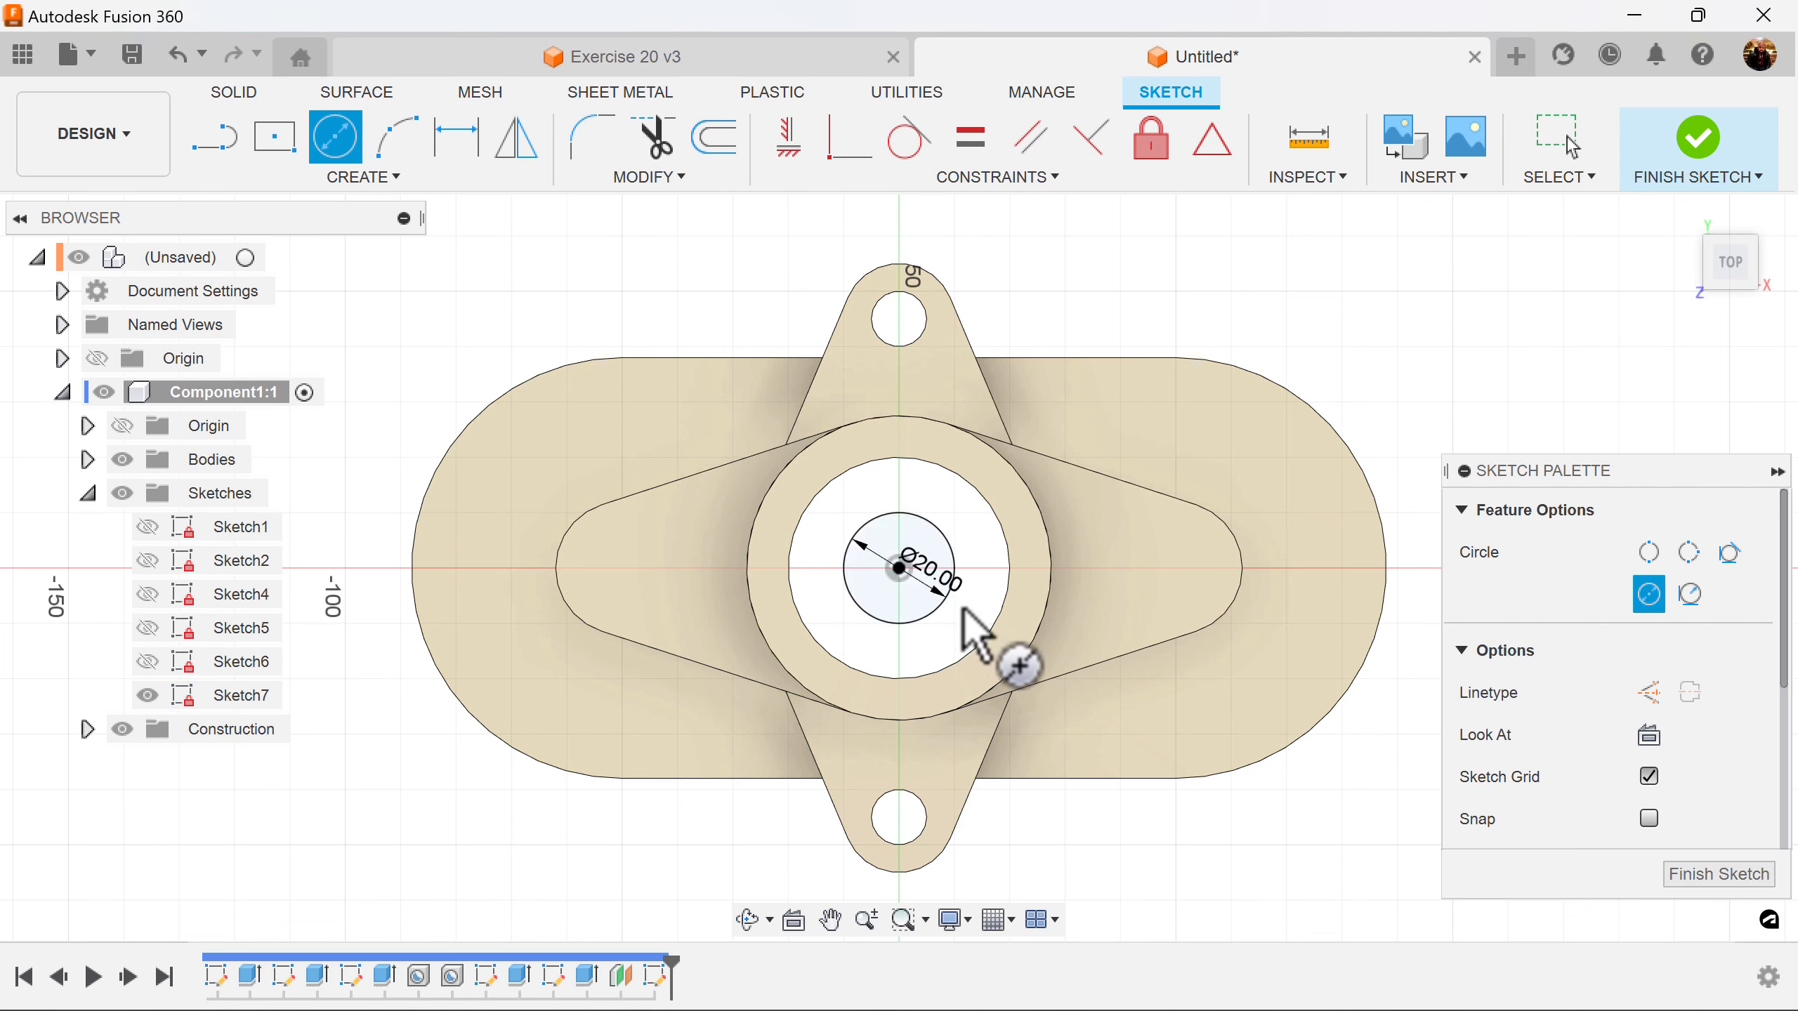
{"action": "left_click", "coordinate": [1745, 884]}
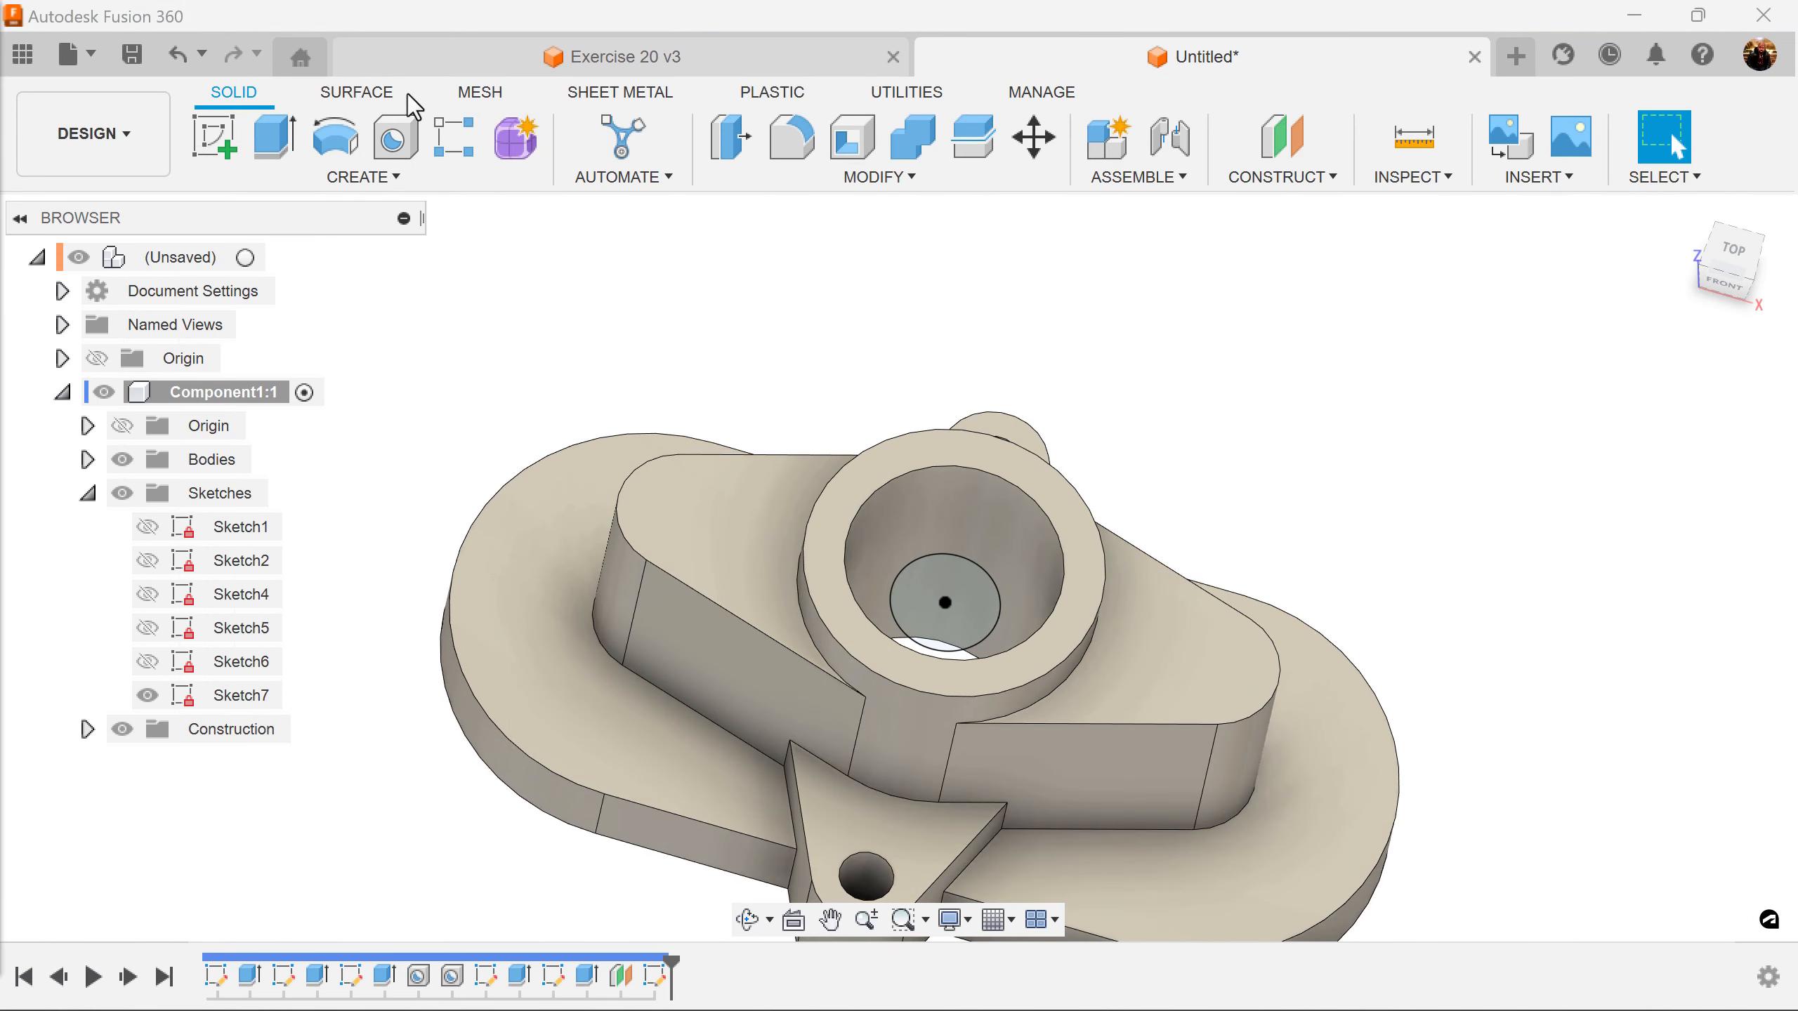
Extrude the 20 mm circle by -20 mm as a new body to form the inner hub
{"action": "left_click", "coordinate": [274, 138]}
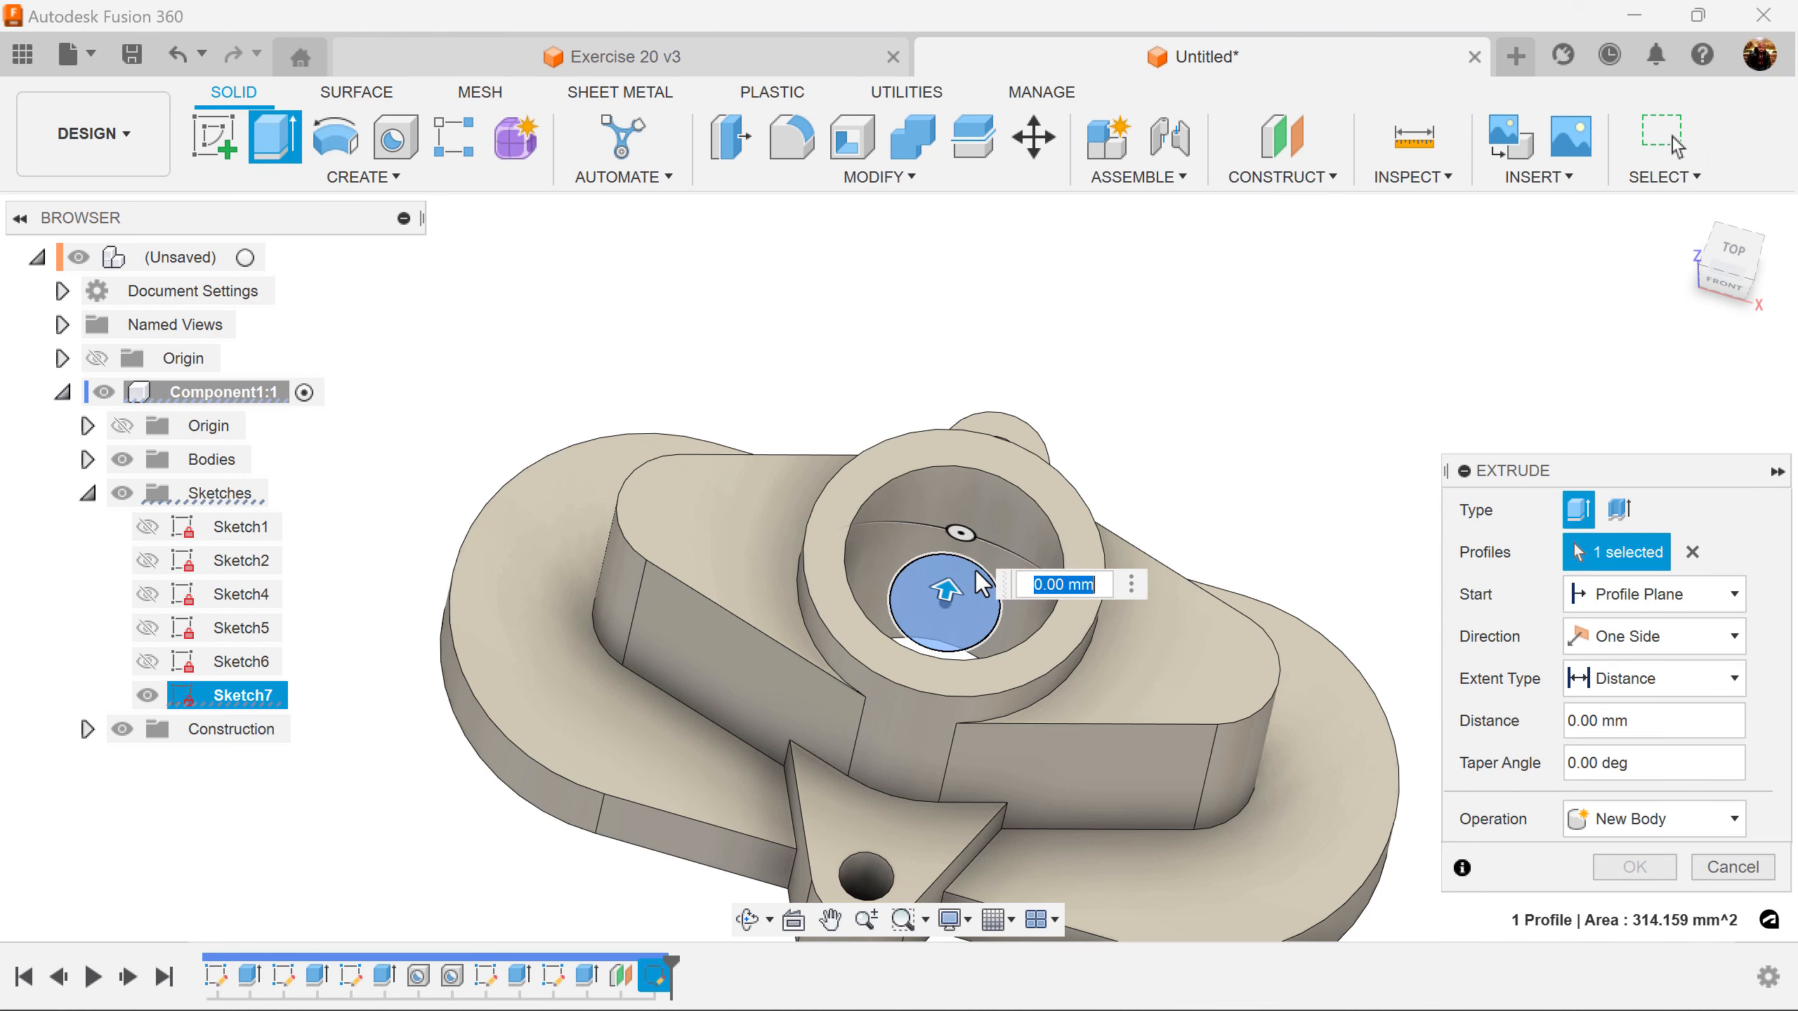
{"action": "left_click_drag", "start_coordinate": [947, 589], "coordinate": [1018, 652]}
{"action": "type", "text": "-20"}
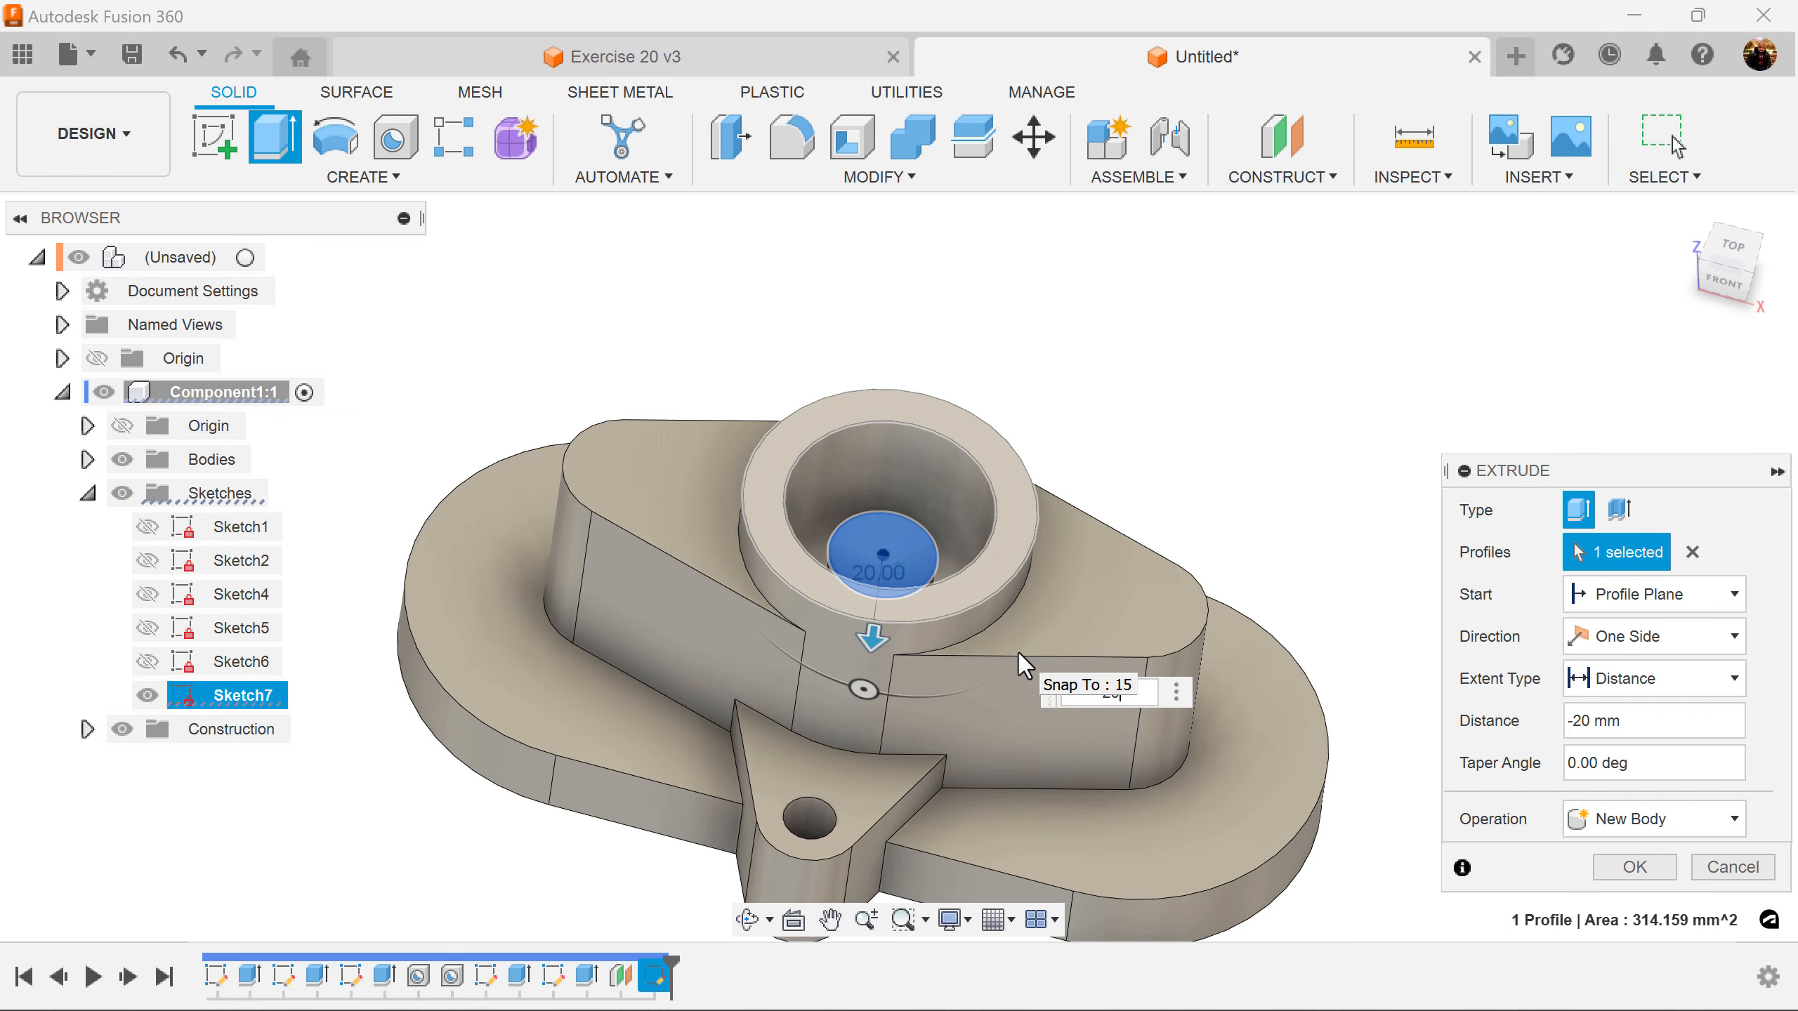
{"action": "key", "text": "Return"}
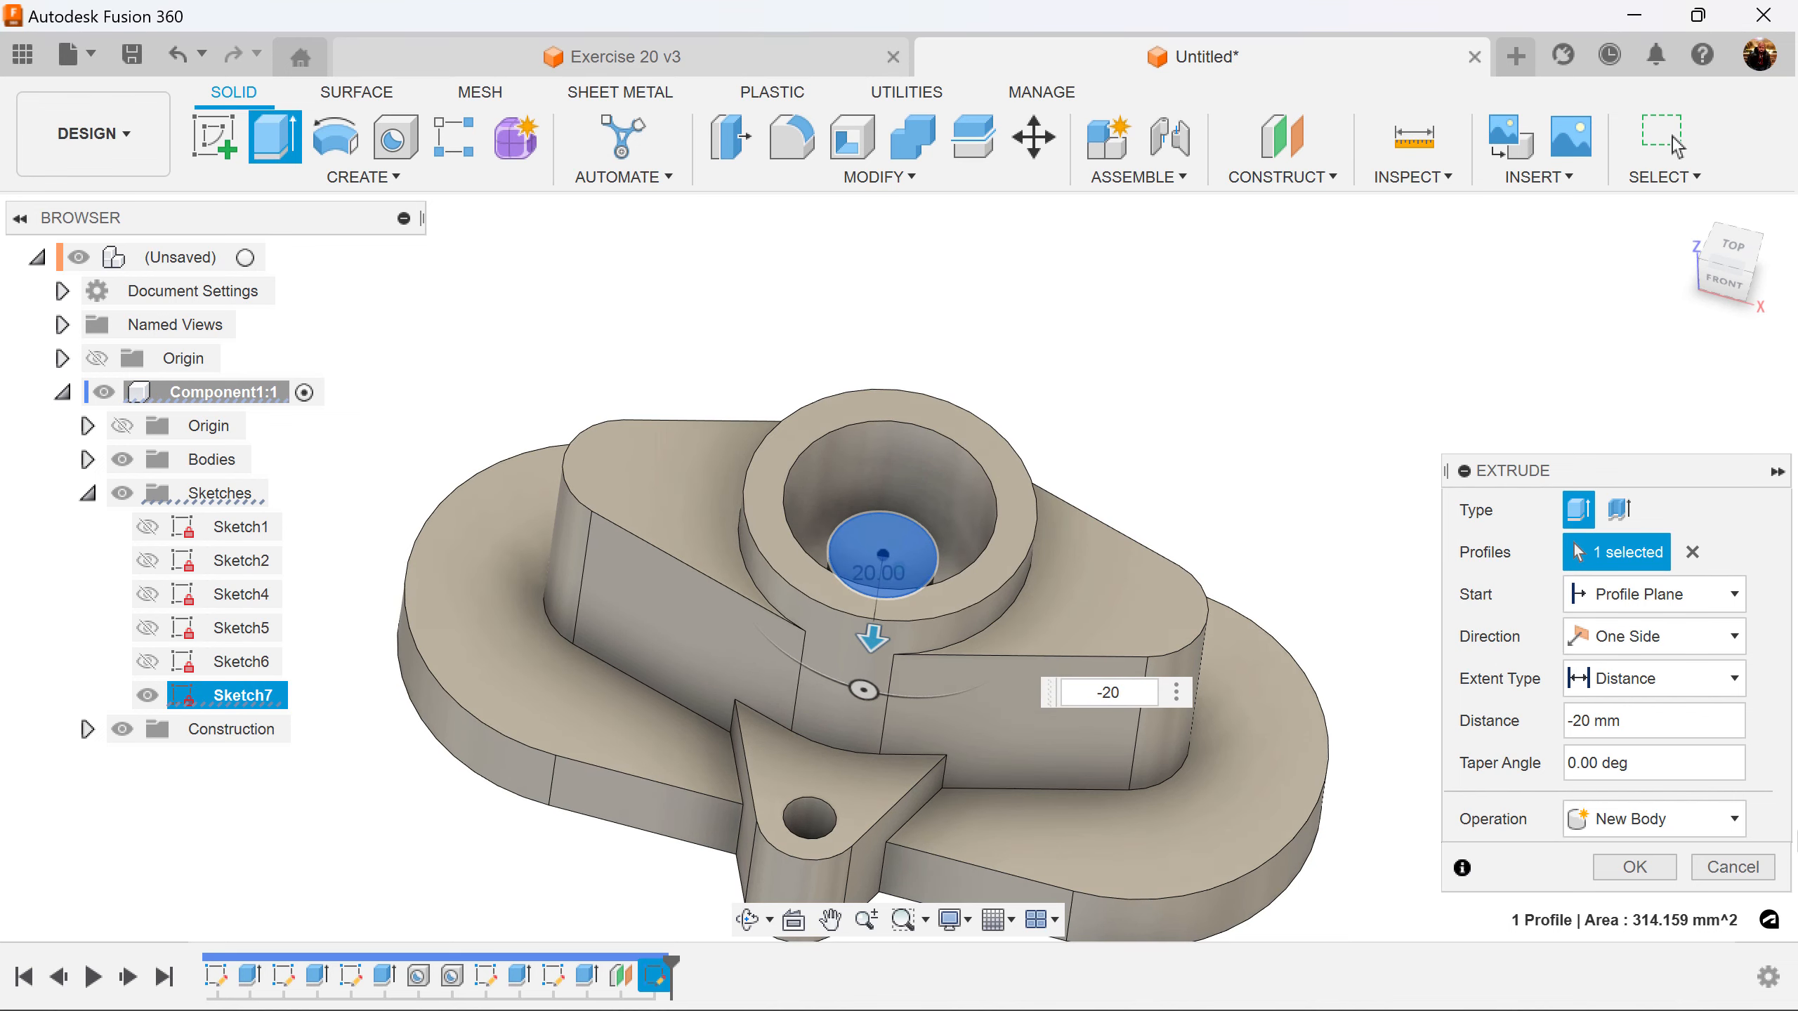
{"action": "left_click", "coordinate": [1628, 874]}
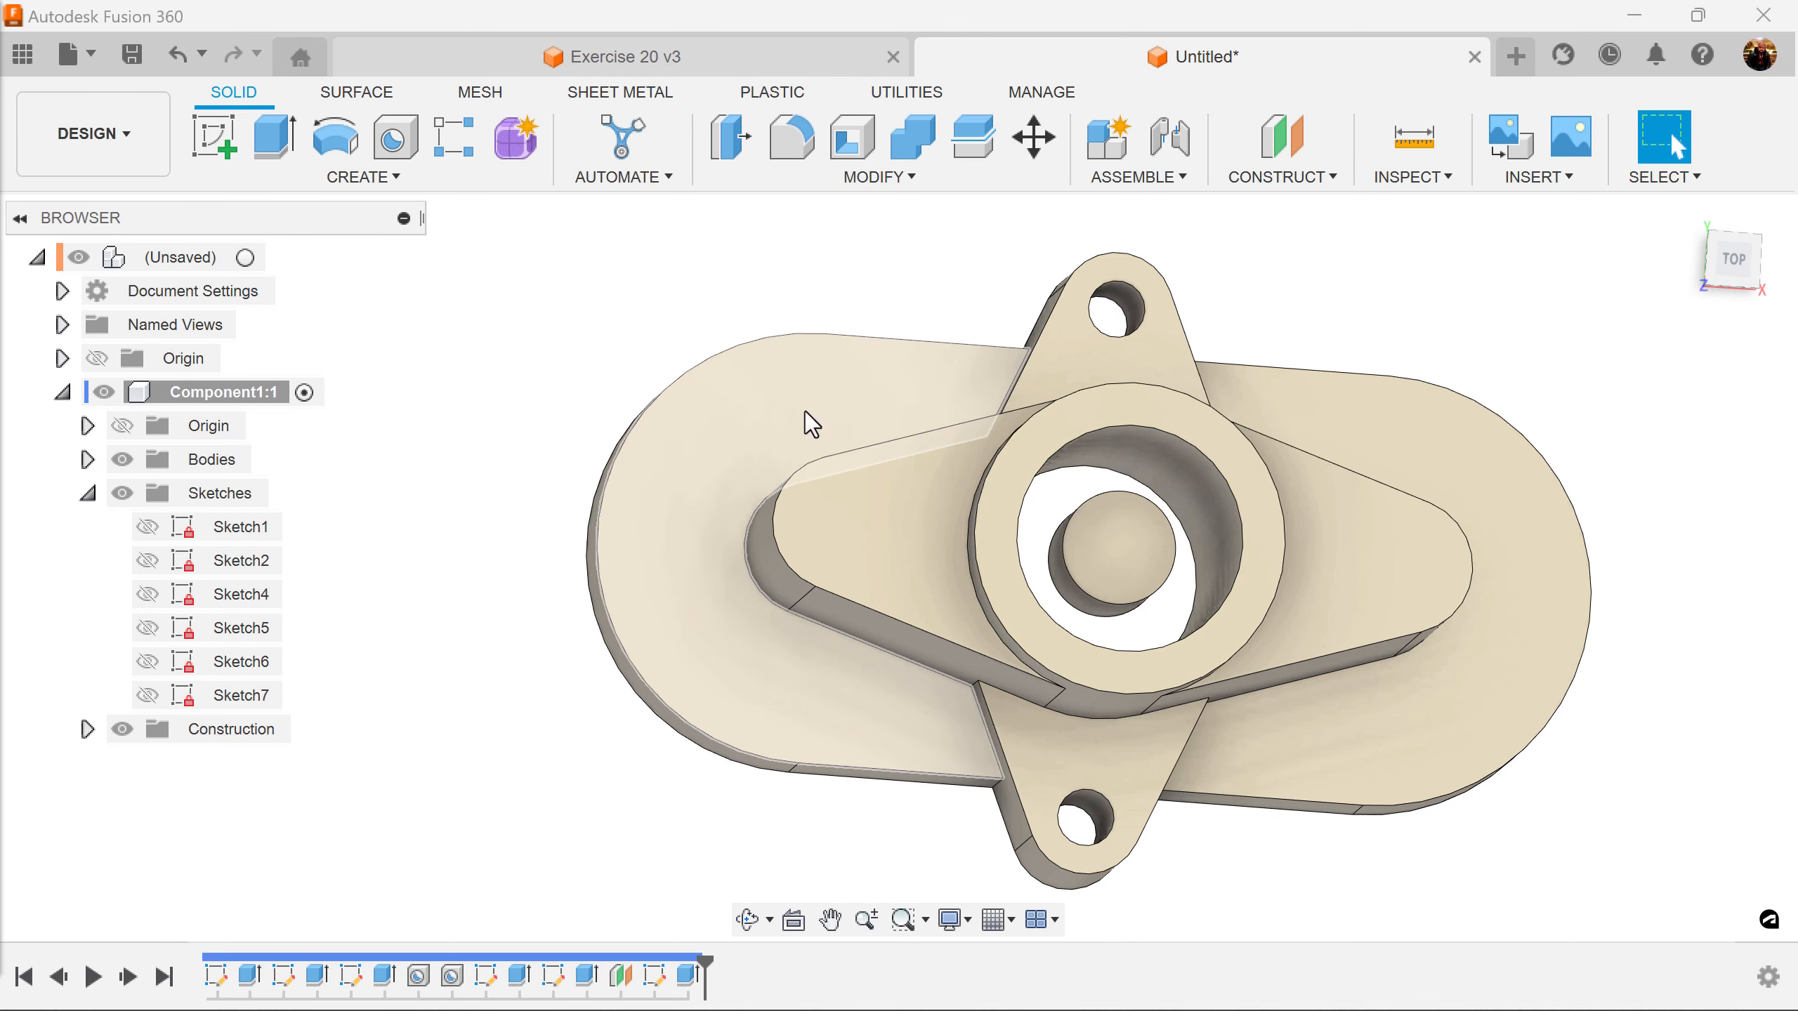
Check the hub's ribs in the Exercise 20 v3 design, and create an offset plane below the new part's hub top face
{"action": "left_click", "coordinate": [773, 62]}
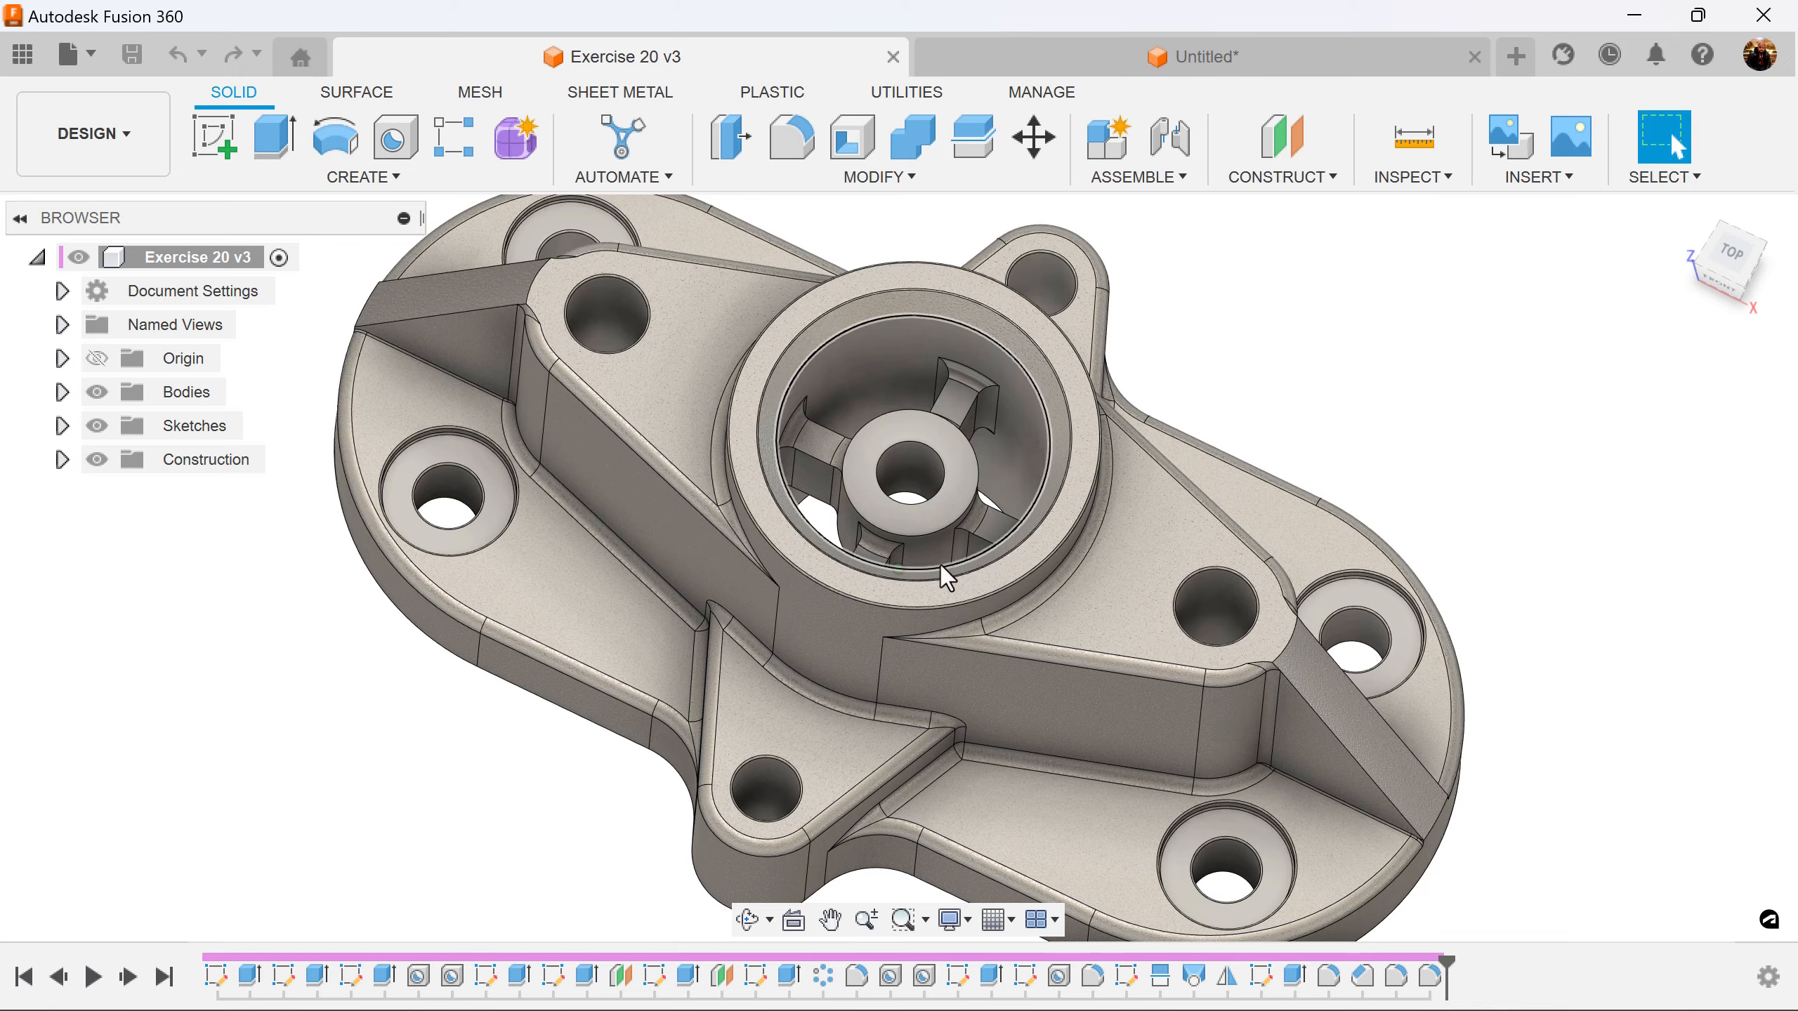
{"action": "scroll", "coordinate": [941, 565], "scroll_direction": "up", "scroll_amount": 2}
{"action": "middle_click_drag", "start_coordinate": [942, 566], "coordinate": [868, 539], "text": "shift"}
{"action": "middle_click_drag", "start_coordinate": [1019, 438], "coordinate": [862, 427], "text": "shift"}
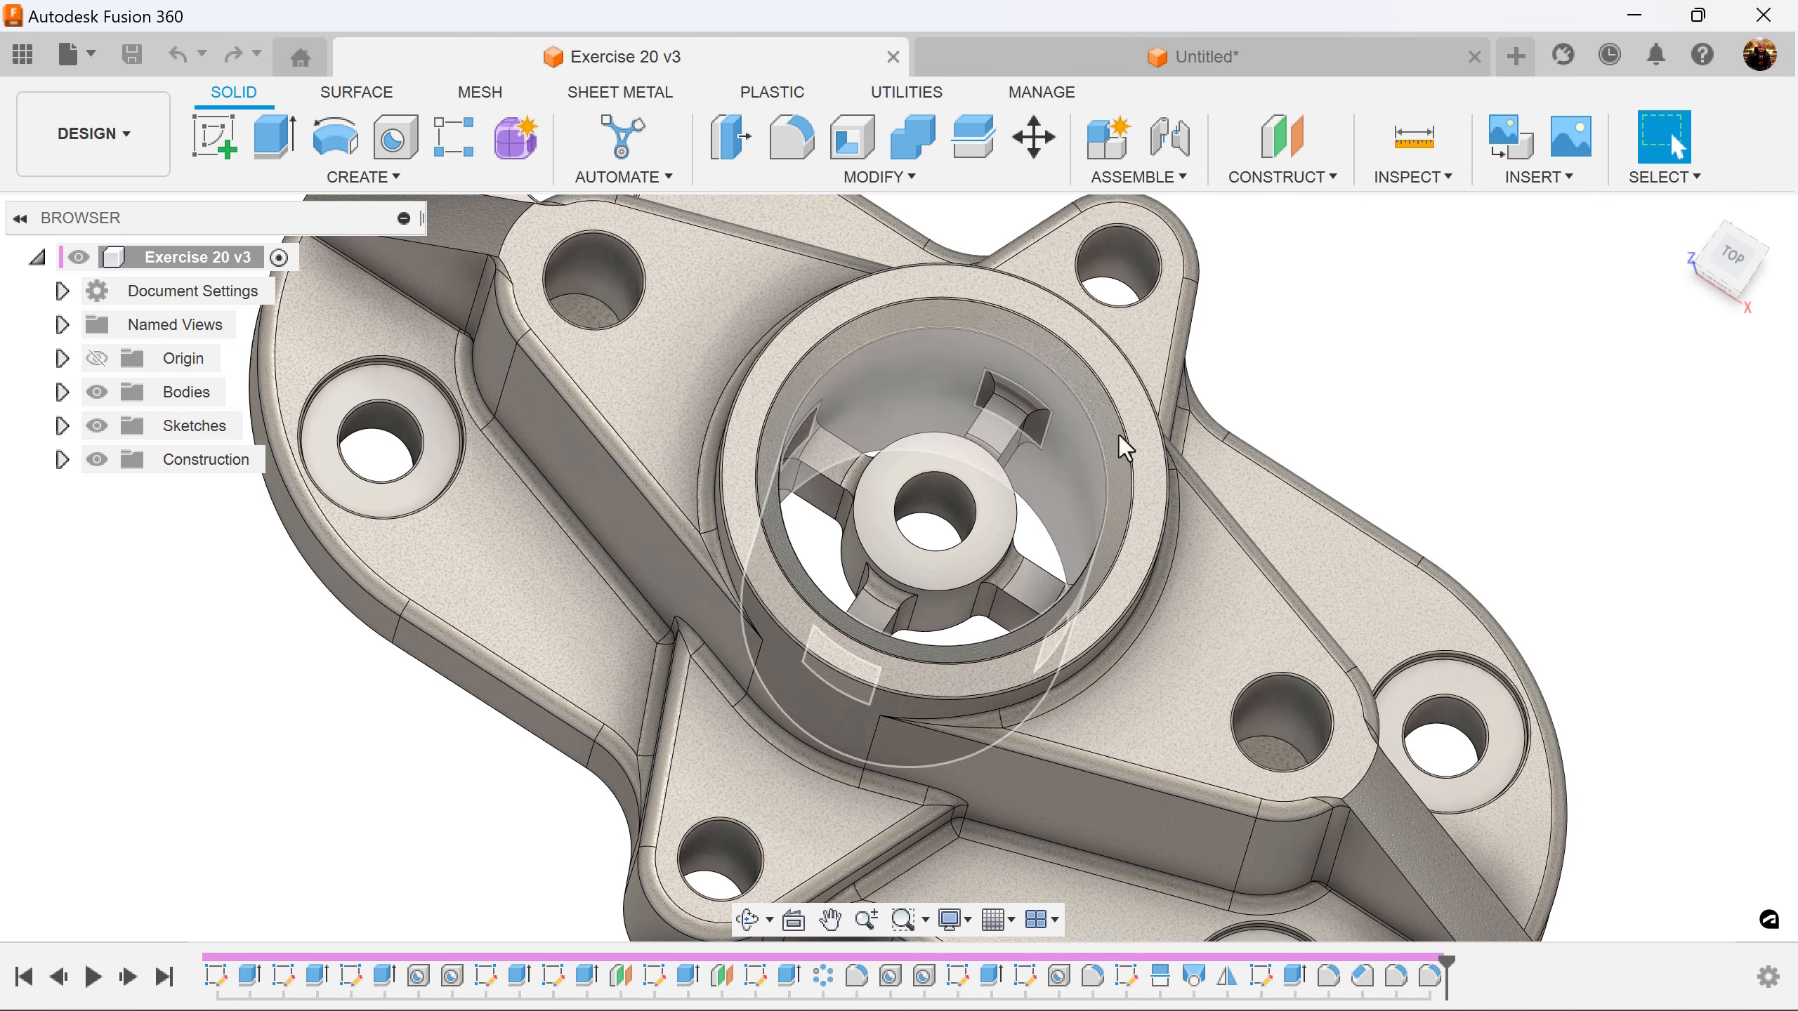
{"action": "left_click", "coordinate": [1140, 68]}
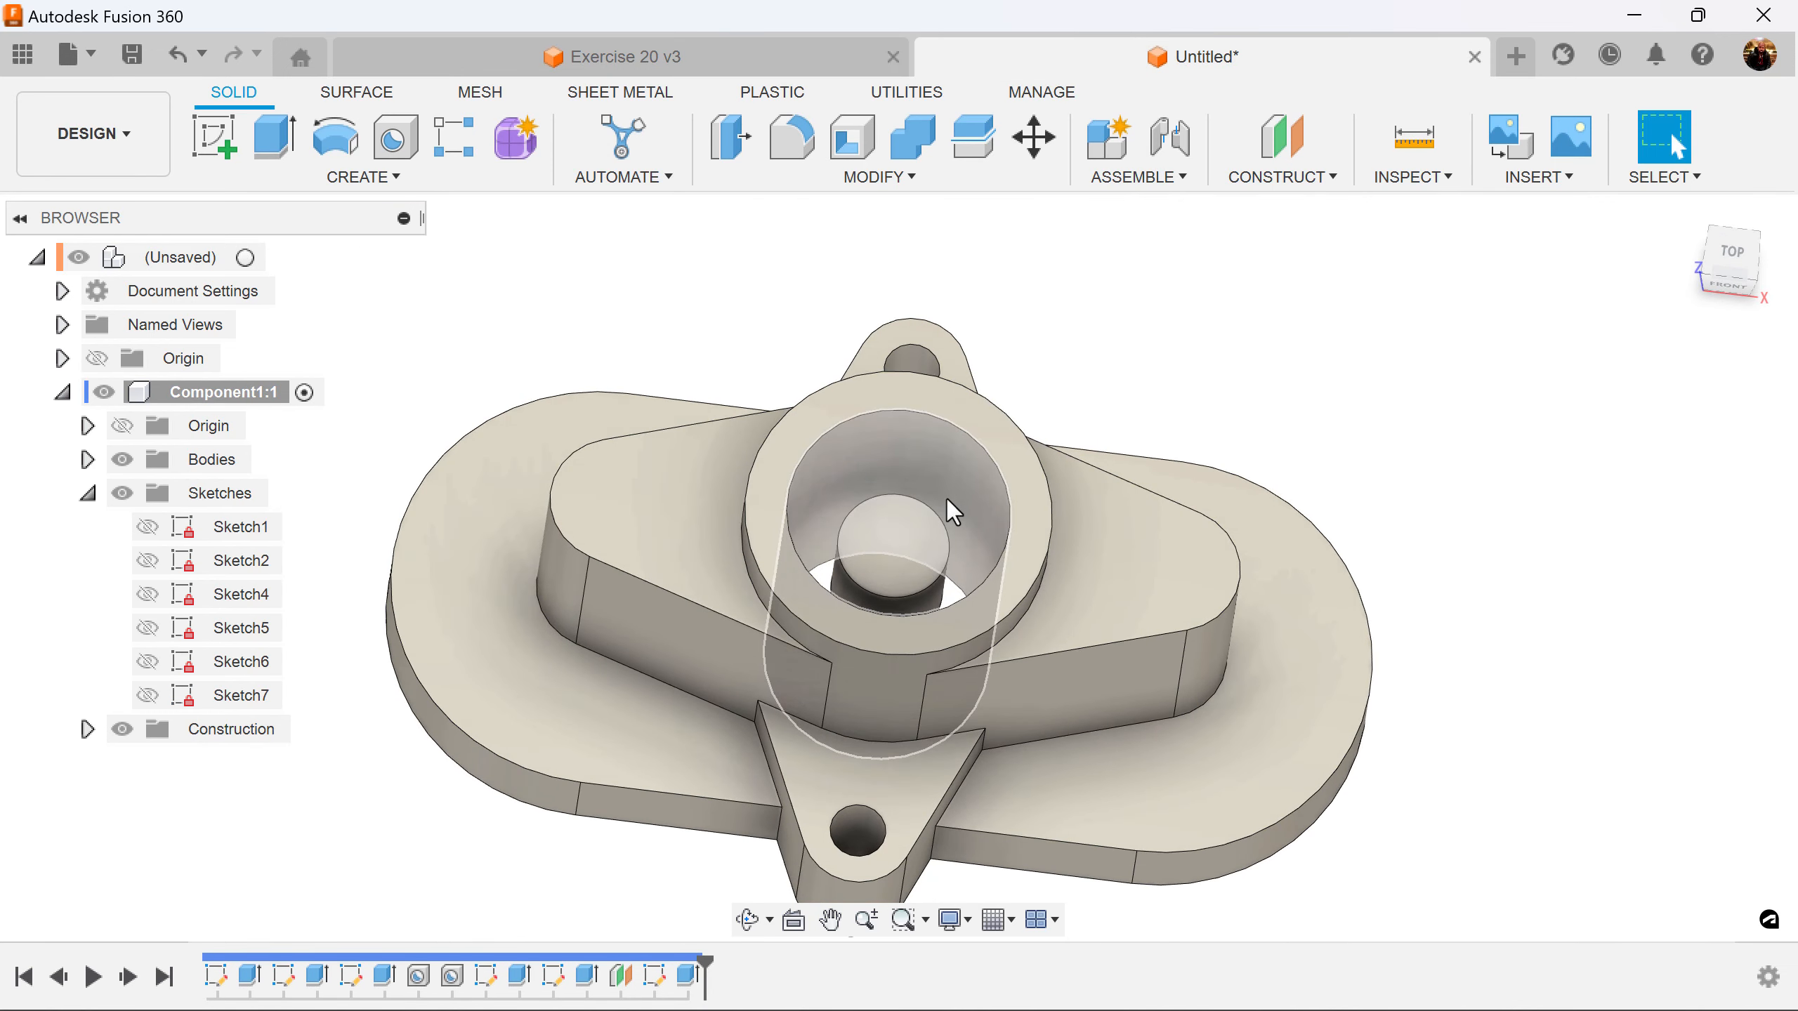
{"action": "left_click", "coordinate": [821, 63]}
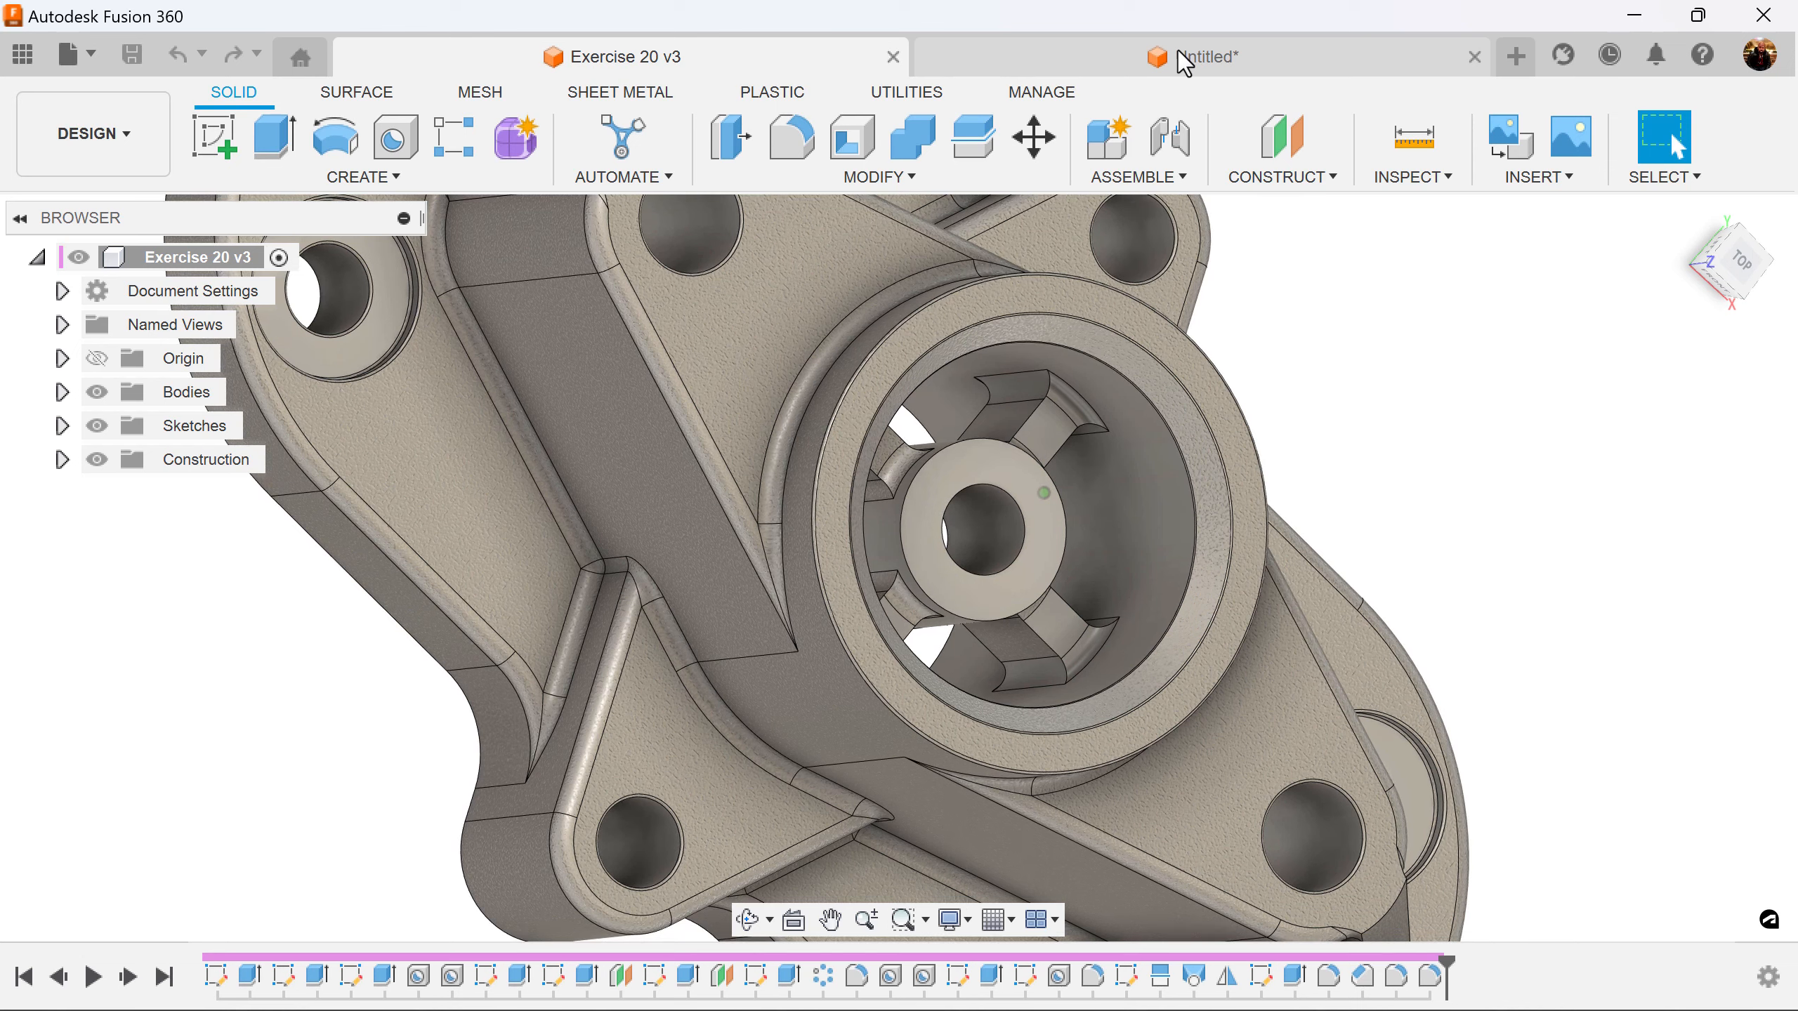
{"action": "left_click", "coordinate": [1179, 57]}
{"action": "left_click", "coordinate": [1278, 173]}
{"action": "left_click", "coordinate": [1268, 213]}
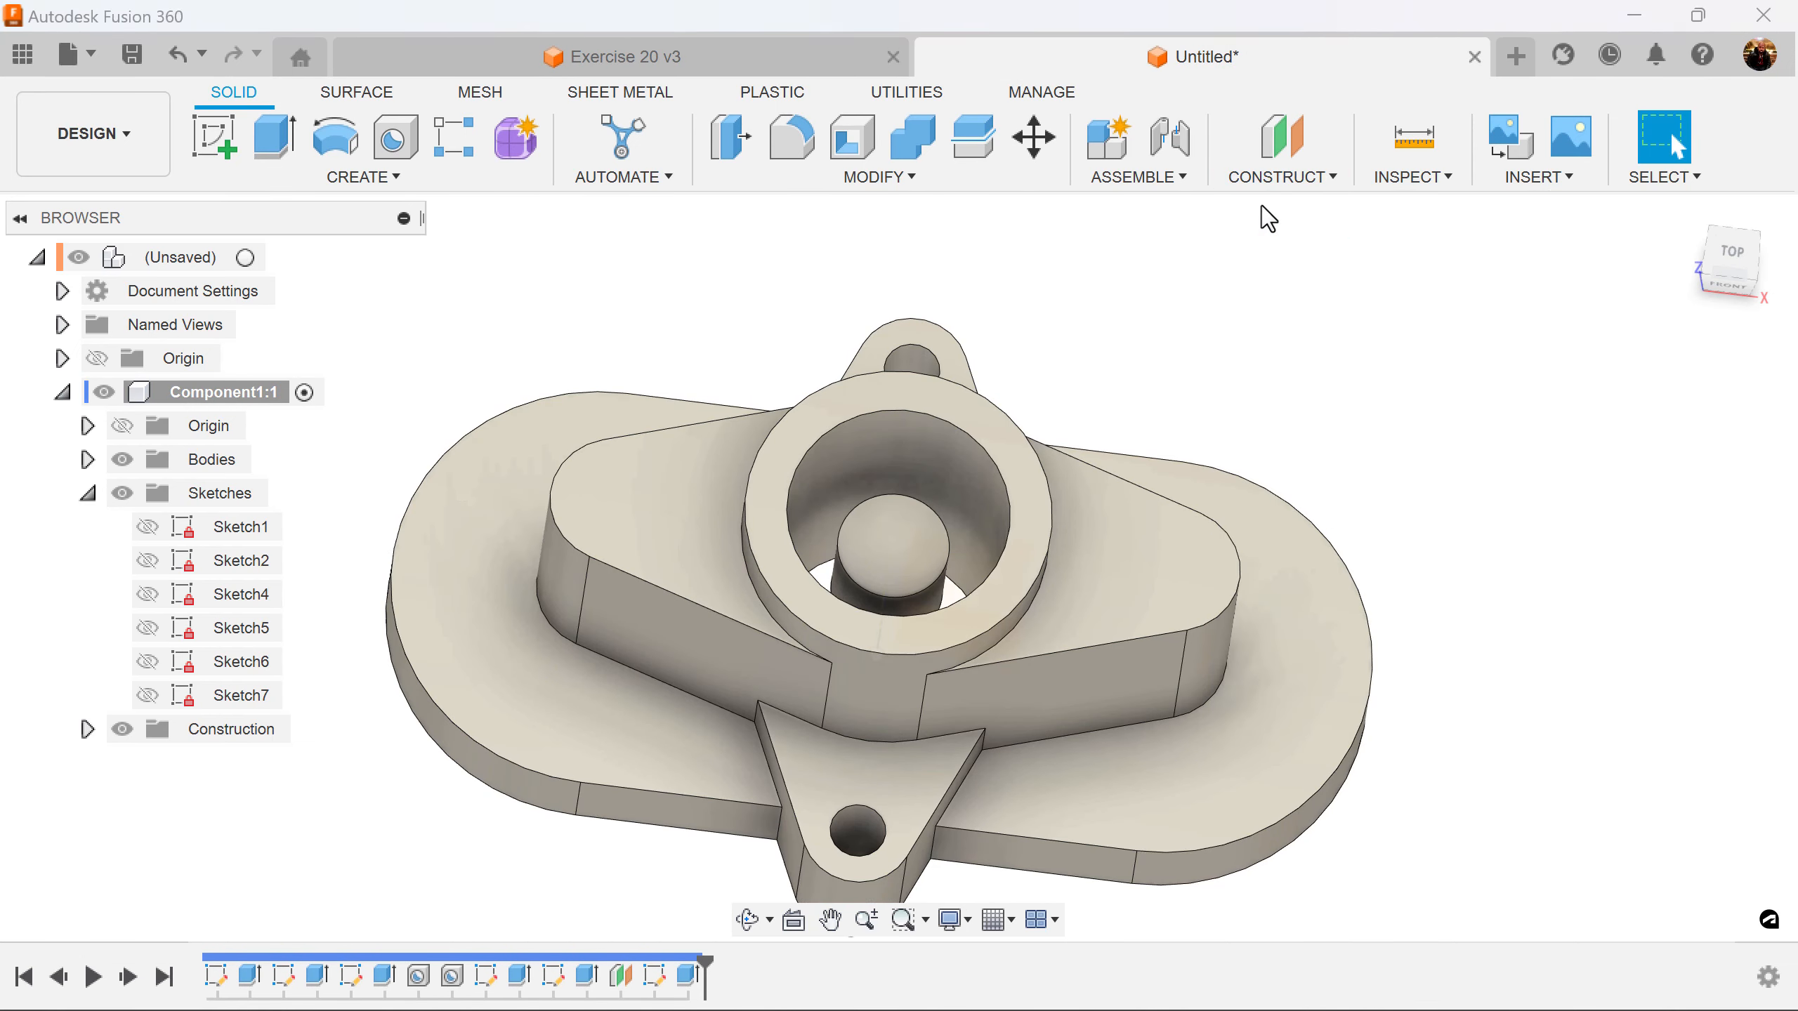
{"action": "left_click", "coordinate": [854, 562]}
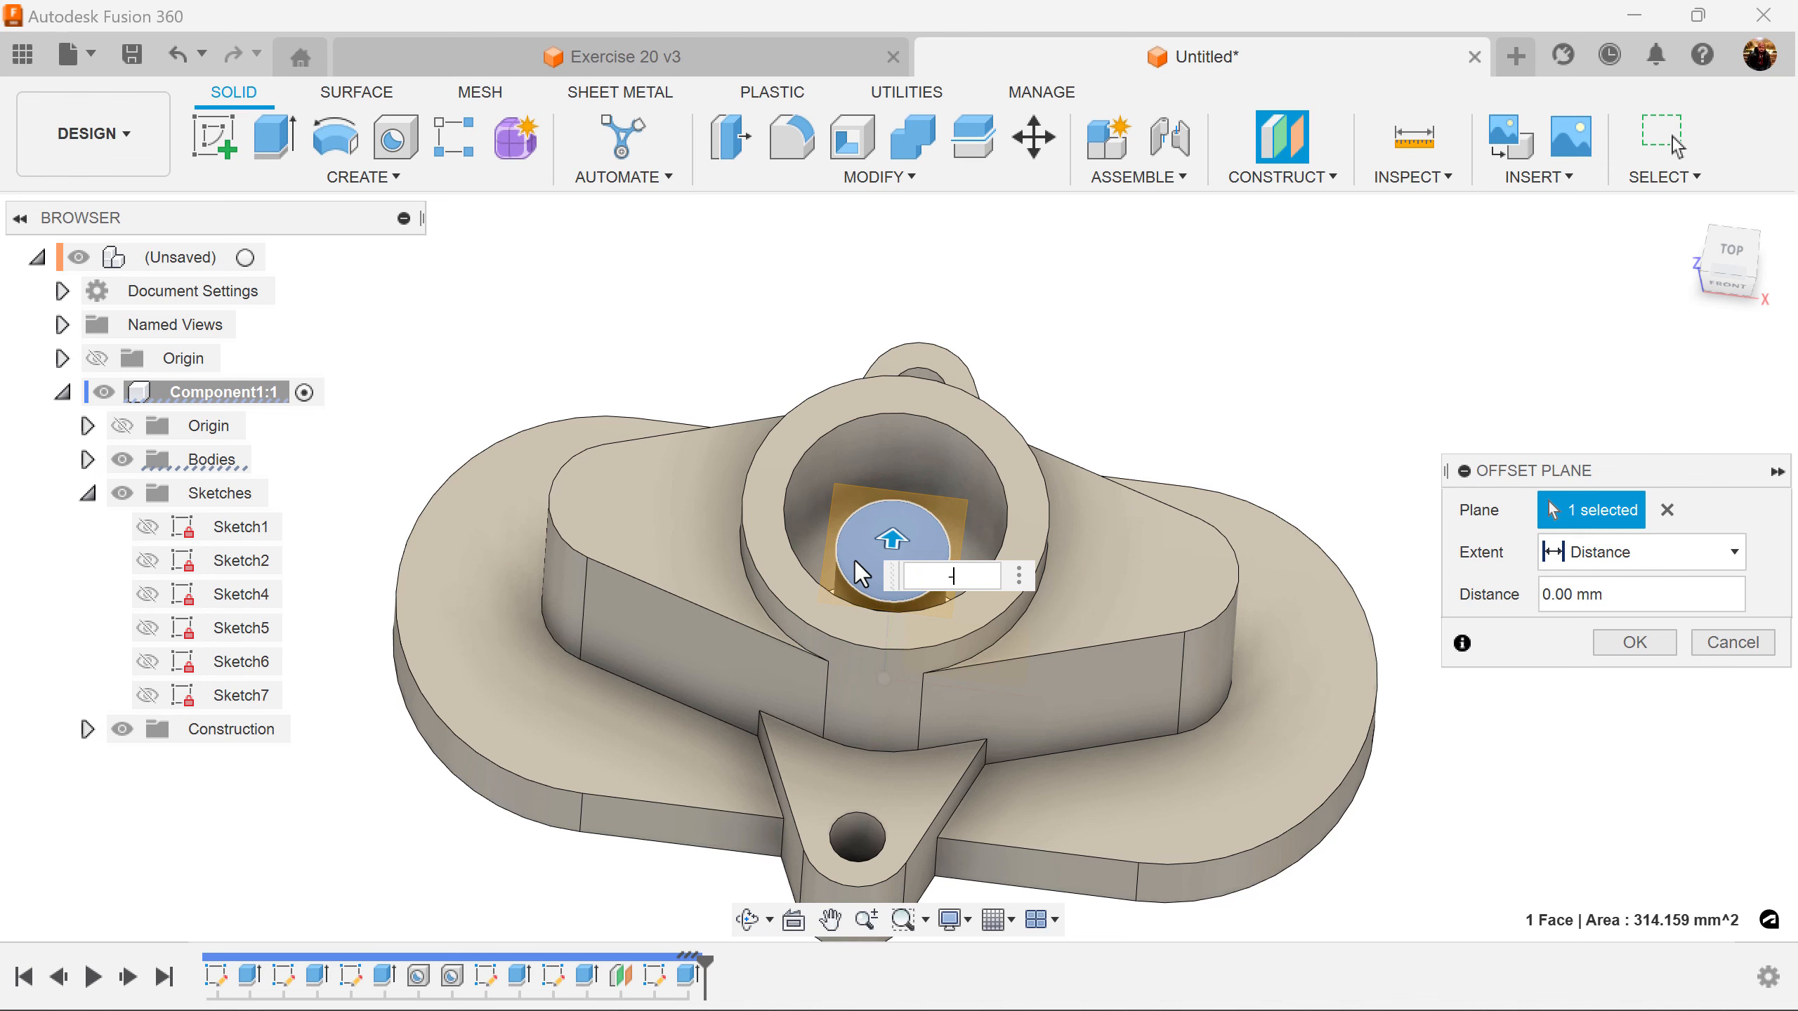
{"action": "left_click", "coordinate": [1649, 650]}
{"action": "middle_click_drag", "start_coordinate": [1469, 516], "coordinate": [1424, 620], "text": "shift"}
Start a sketch on the new offset plane and draw a two-point rectangle 5 mm wide and 20 mm high, clear of the boss
{"action": "left_click", "coordinate": [208, 140]}
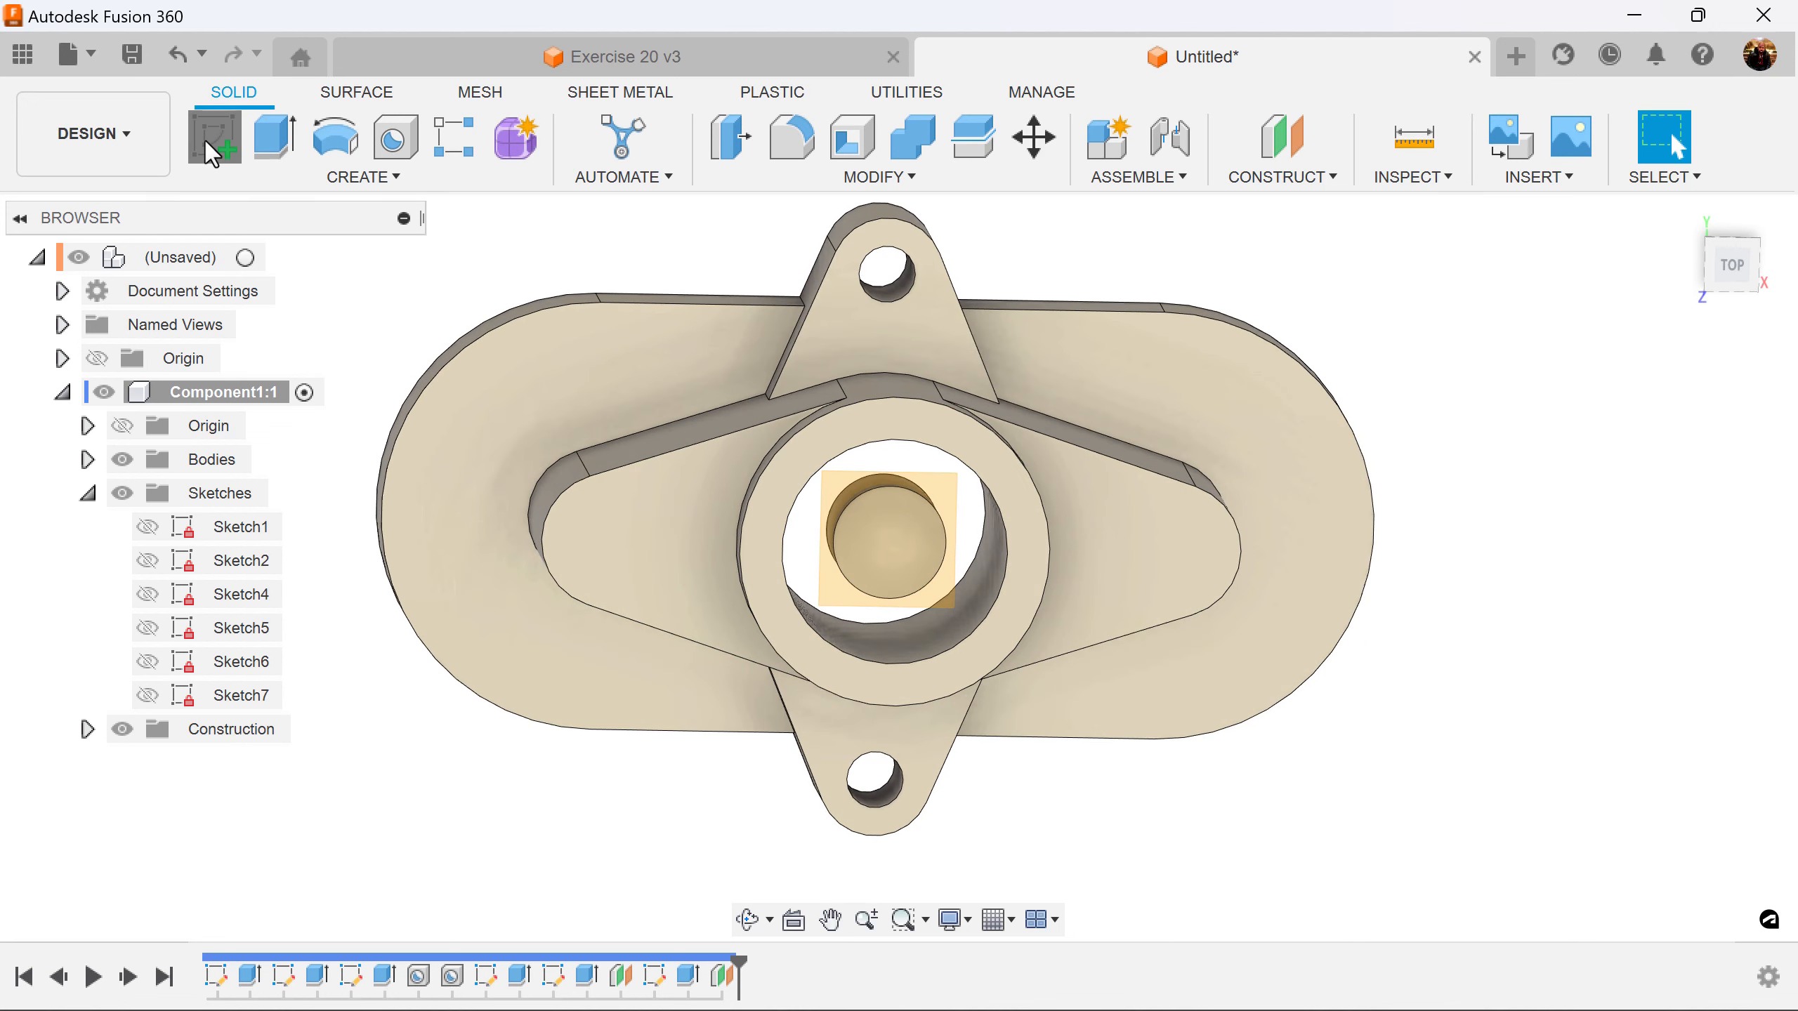
{"action": "left_click", "coordinate": [947, 495]}
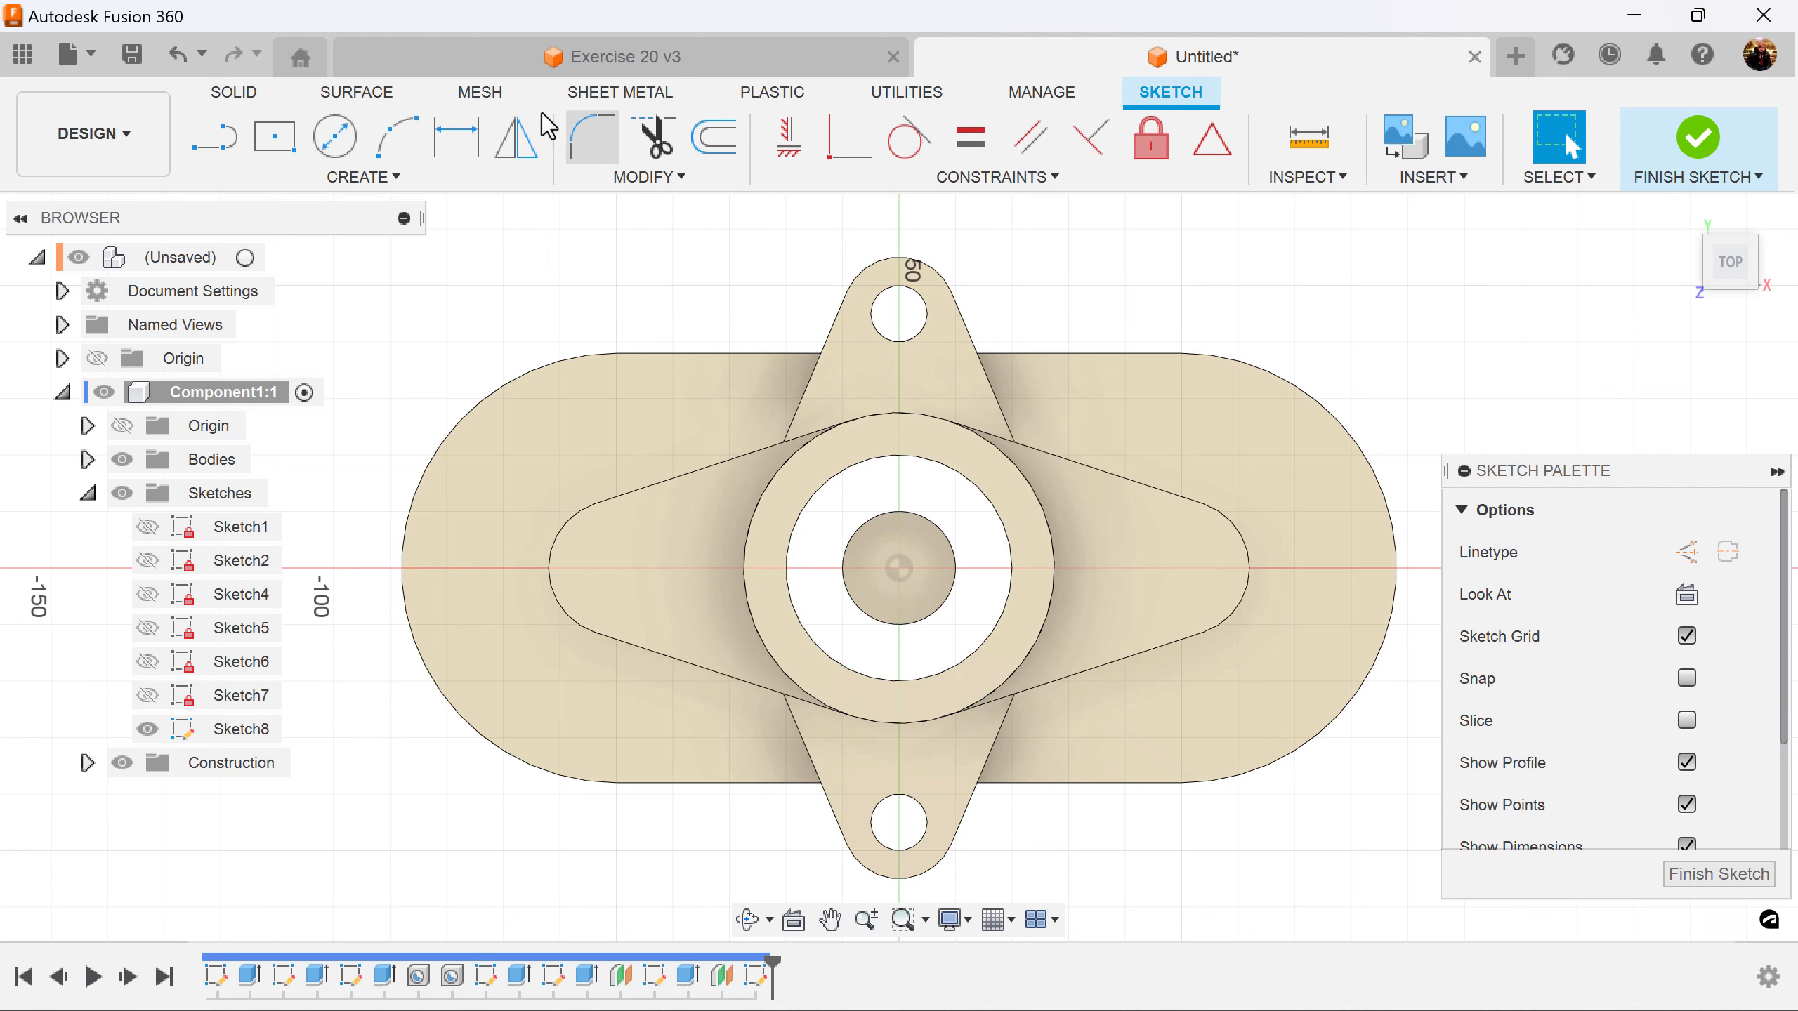
{"action": "left_click", "coordinate": [343, 178]}
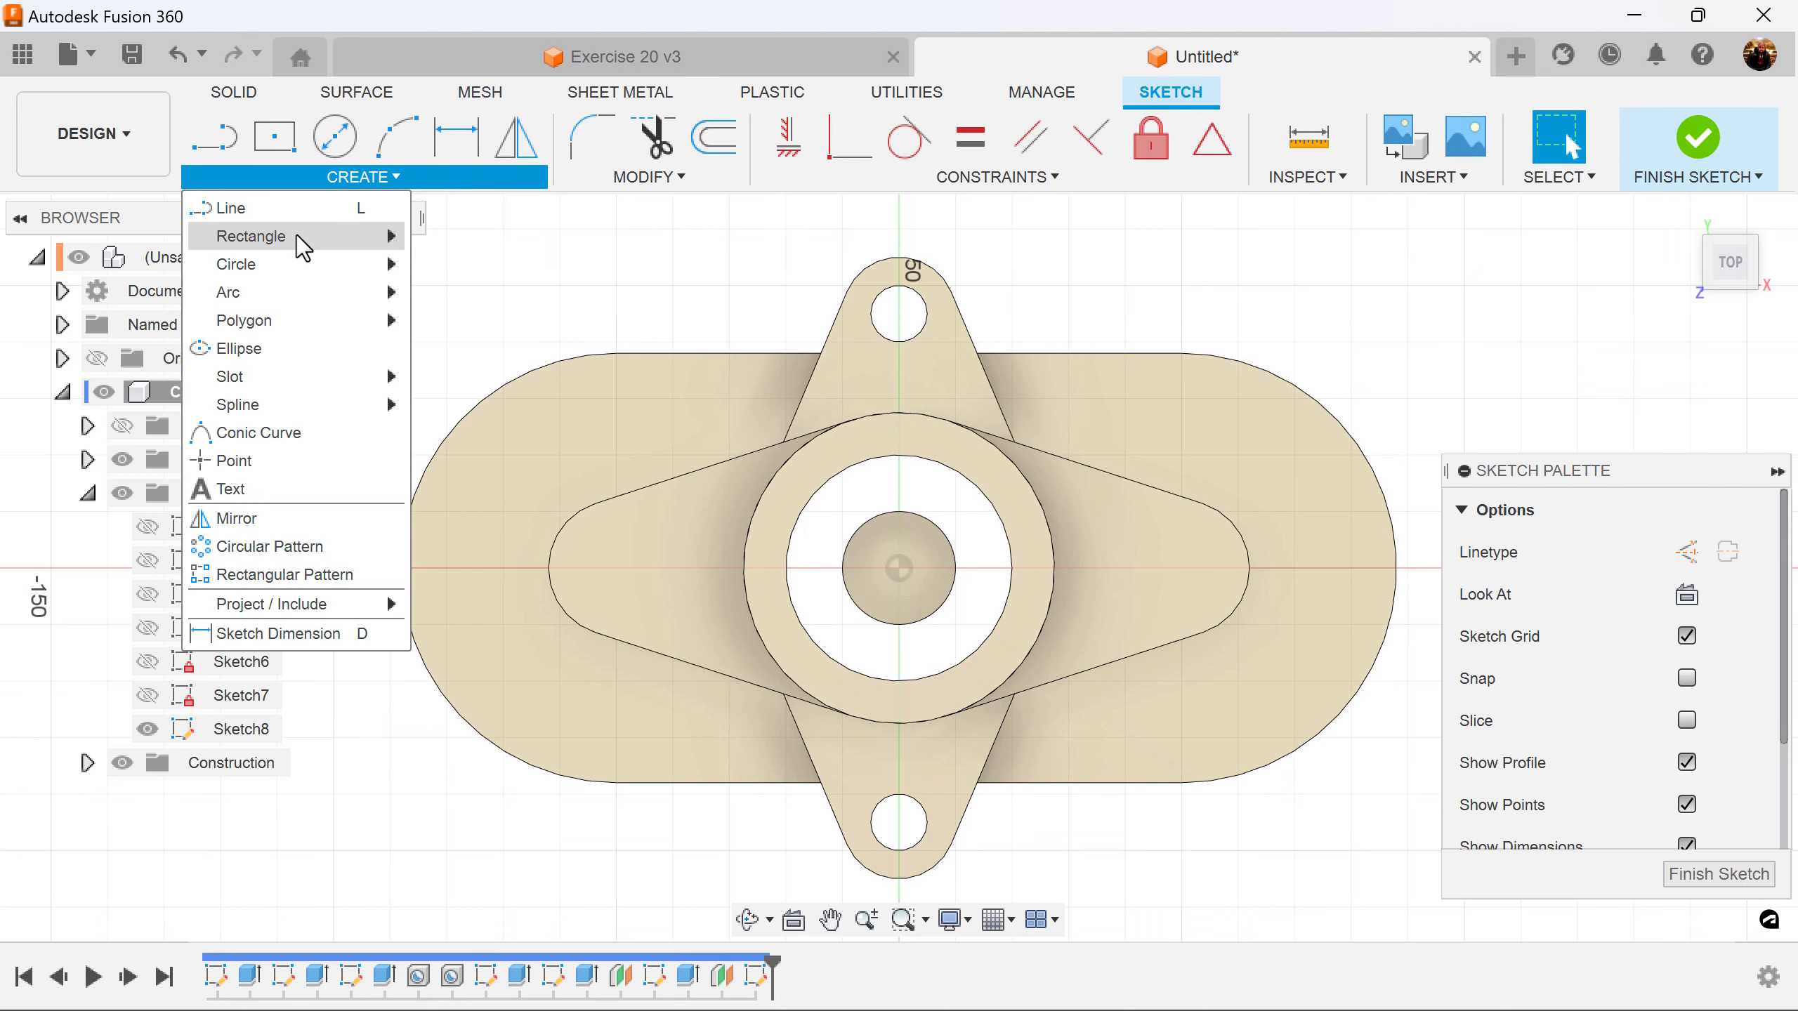
{"action": "mouse_move", "coordinate": [304, 236]}
{"action": "left_click", "coordinate": [456, 236]}
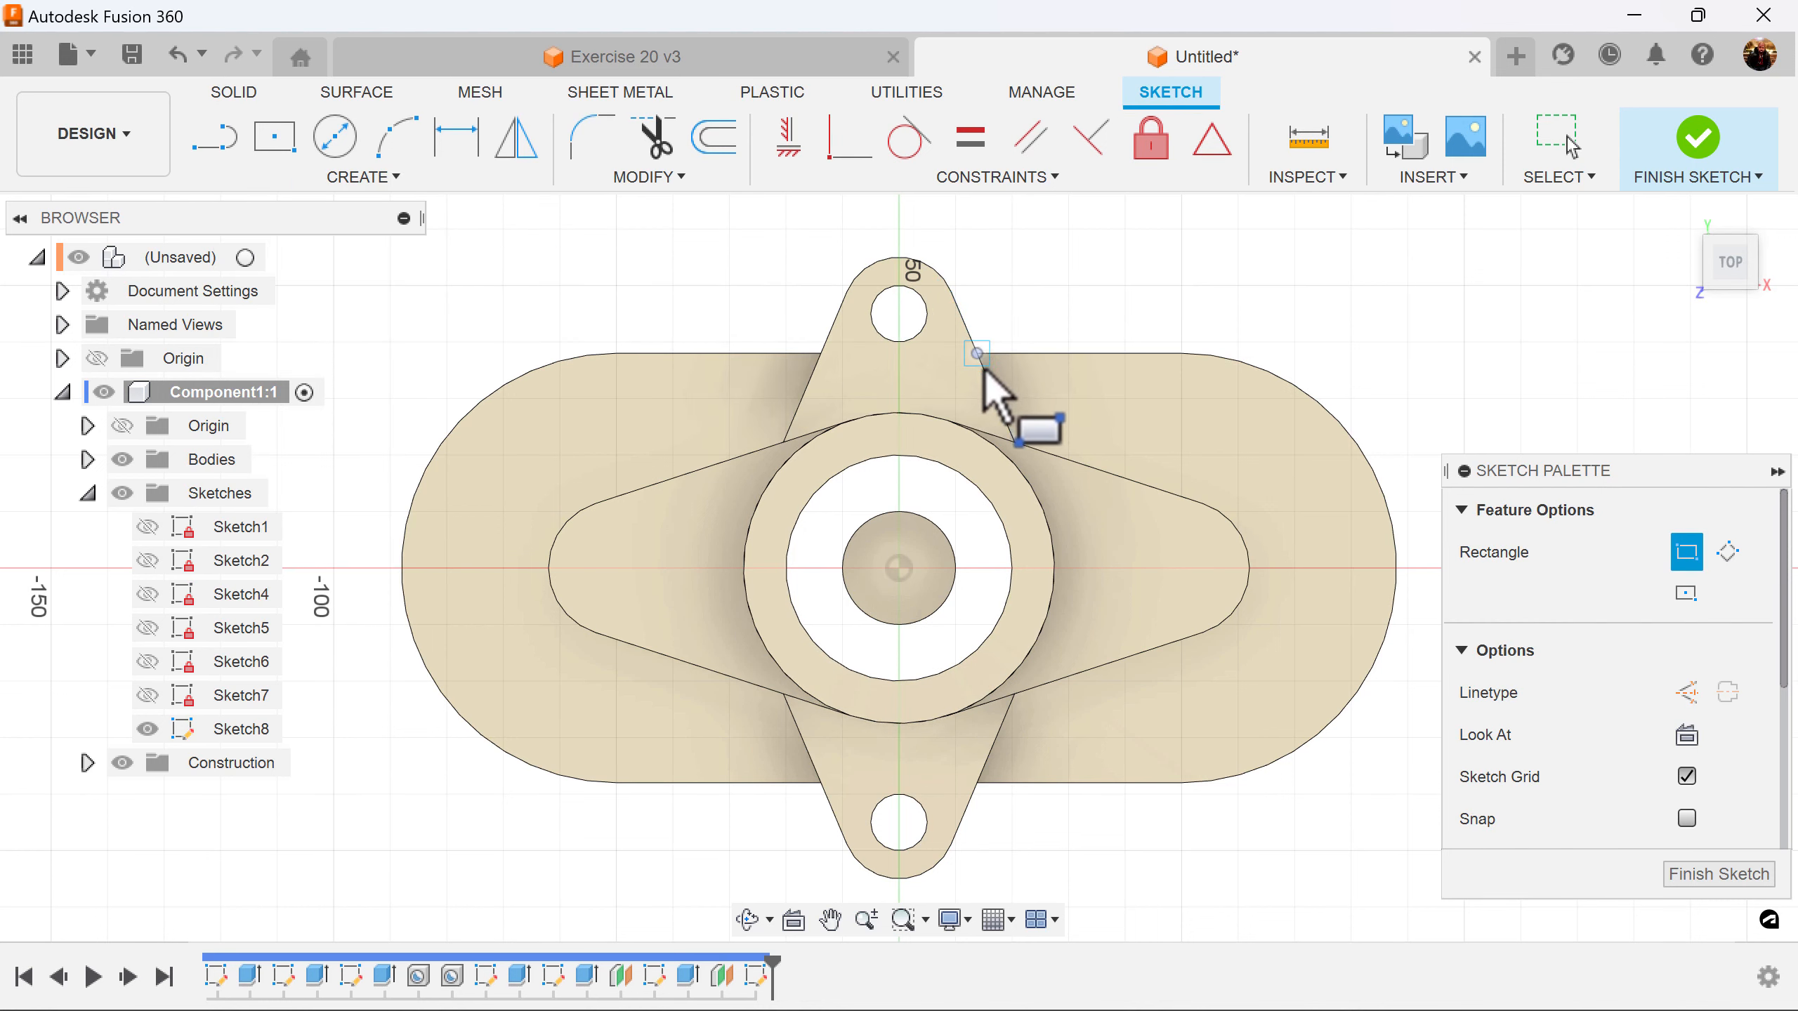
{"action": "left_click", "coordinate": [670, 291]}
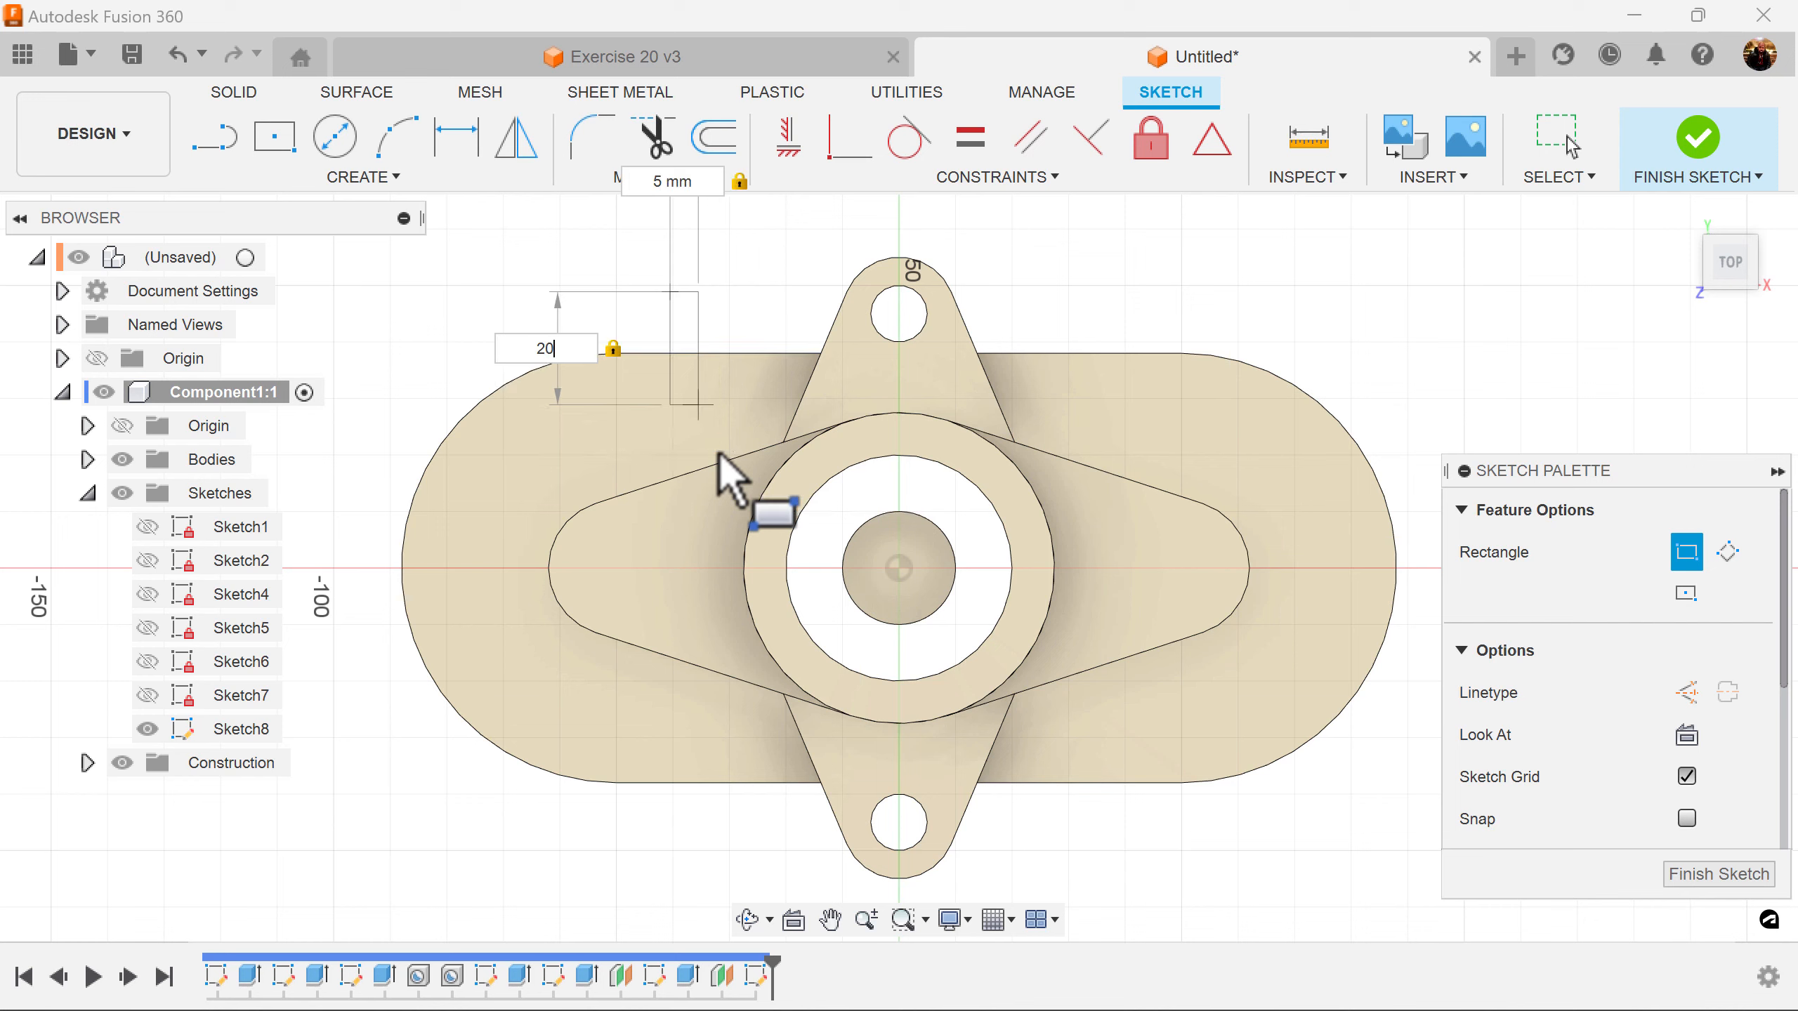
{"action": "key", "text": "Return"}
Constrain the midpoint of the rectangle's lower short edge to the bore's centre and finish the sketch
{"action": "left_click", "coordinate": [1212, 139]}
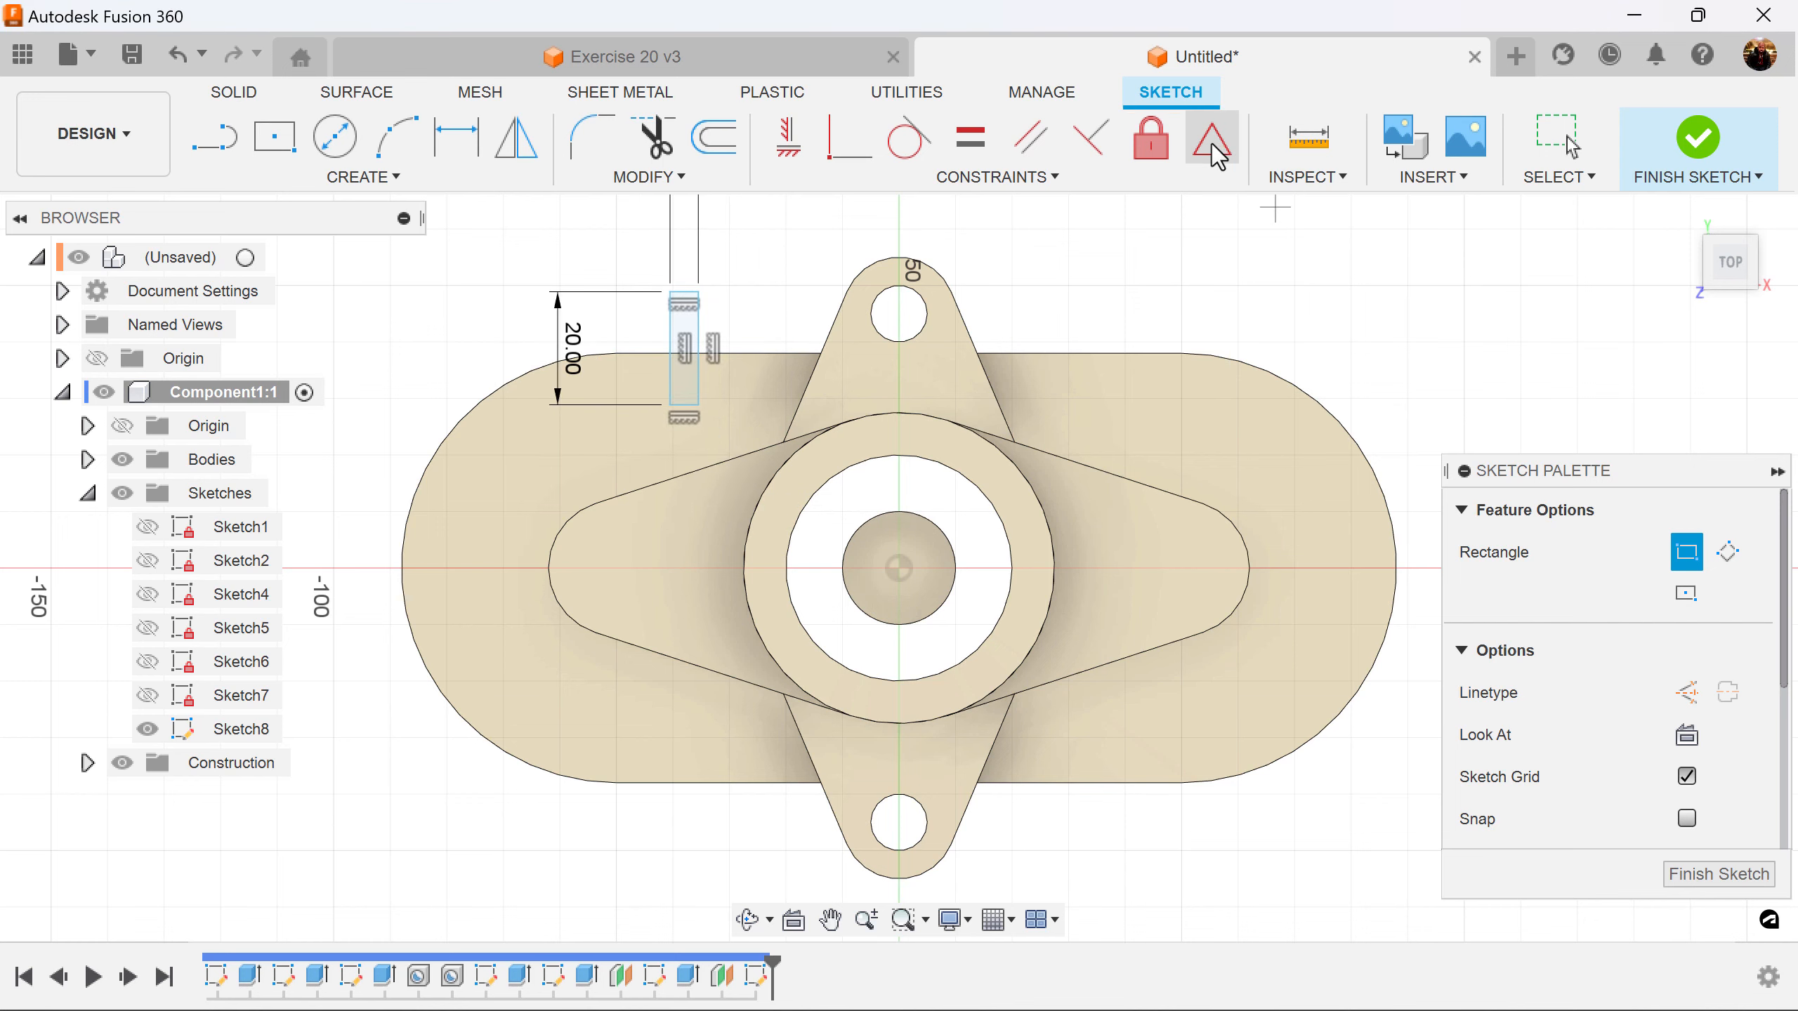
{"action": "scroll", "coordinate": [705, 425], "scroll_direction": "up", "scroll_amount": 5}
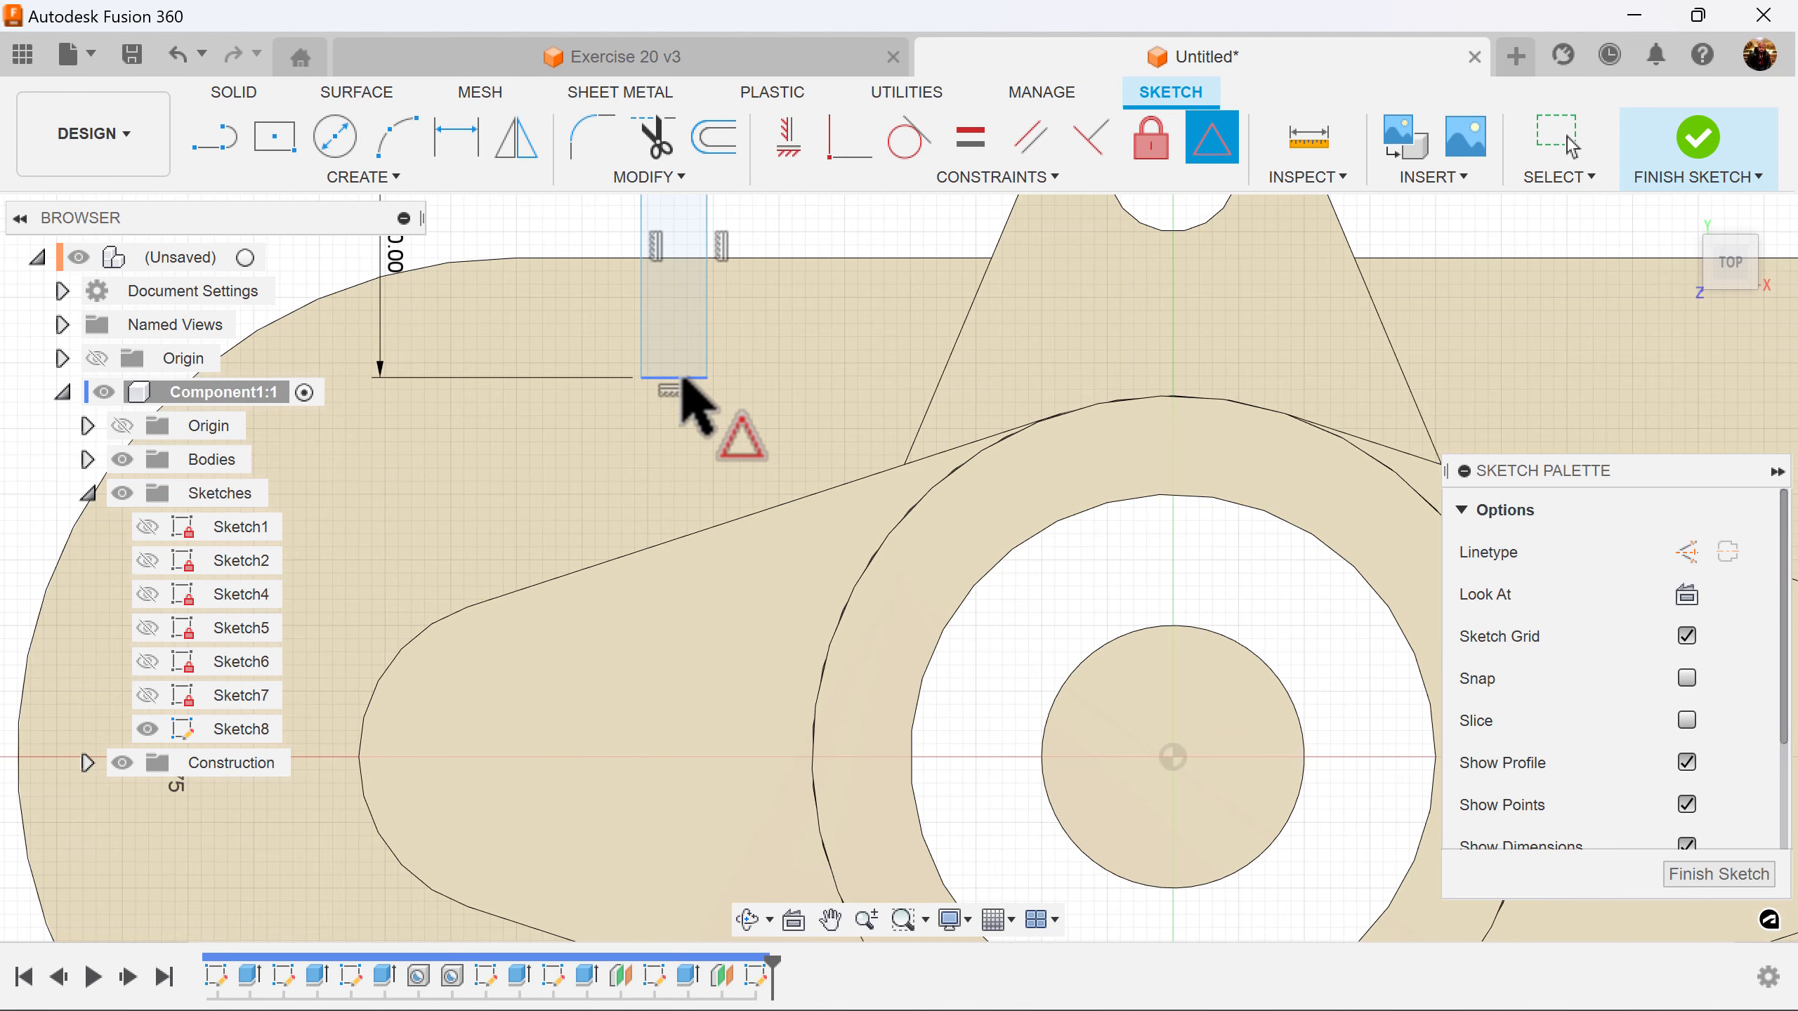
{"action": "left_click", "coordinate": [681, 378]}
{"action": "left_click", "coordinate": [1173, 756]}
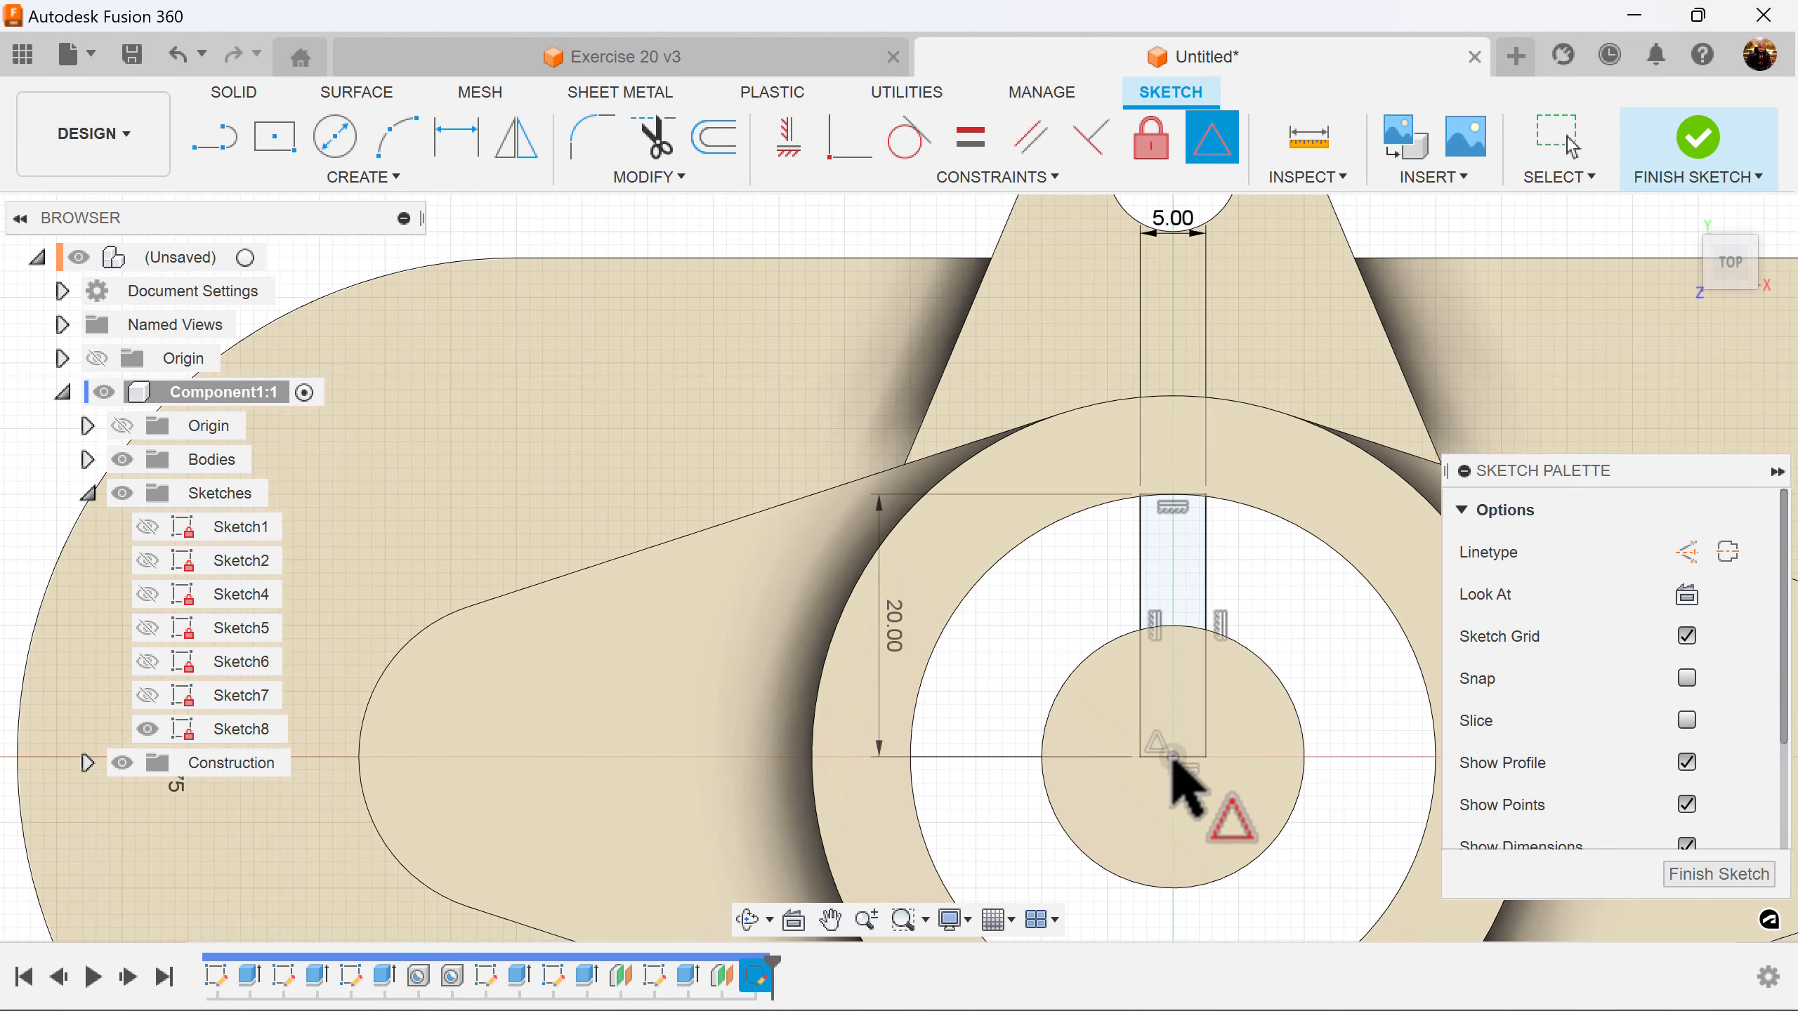
{"action": "left_click", "coordinate": [1761, 875]}
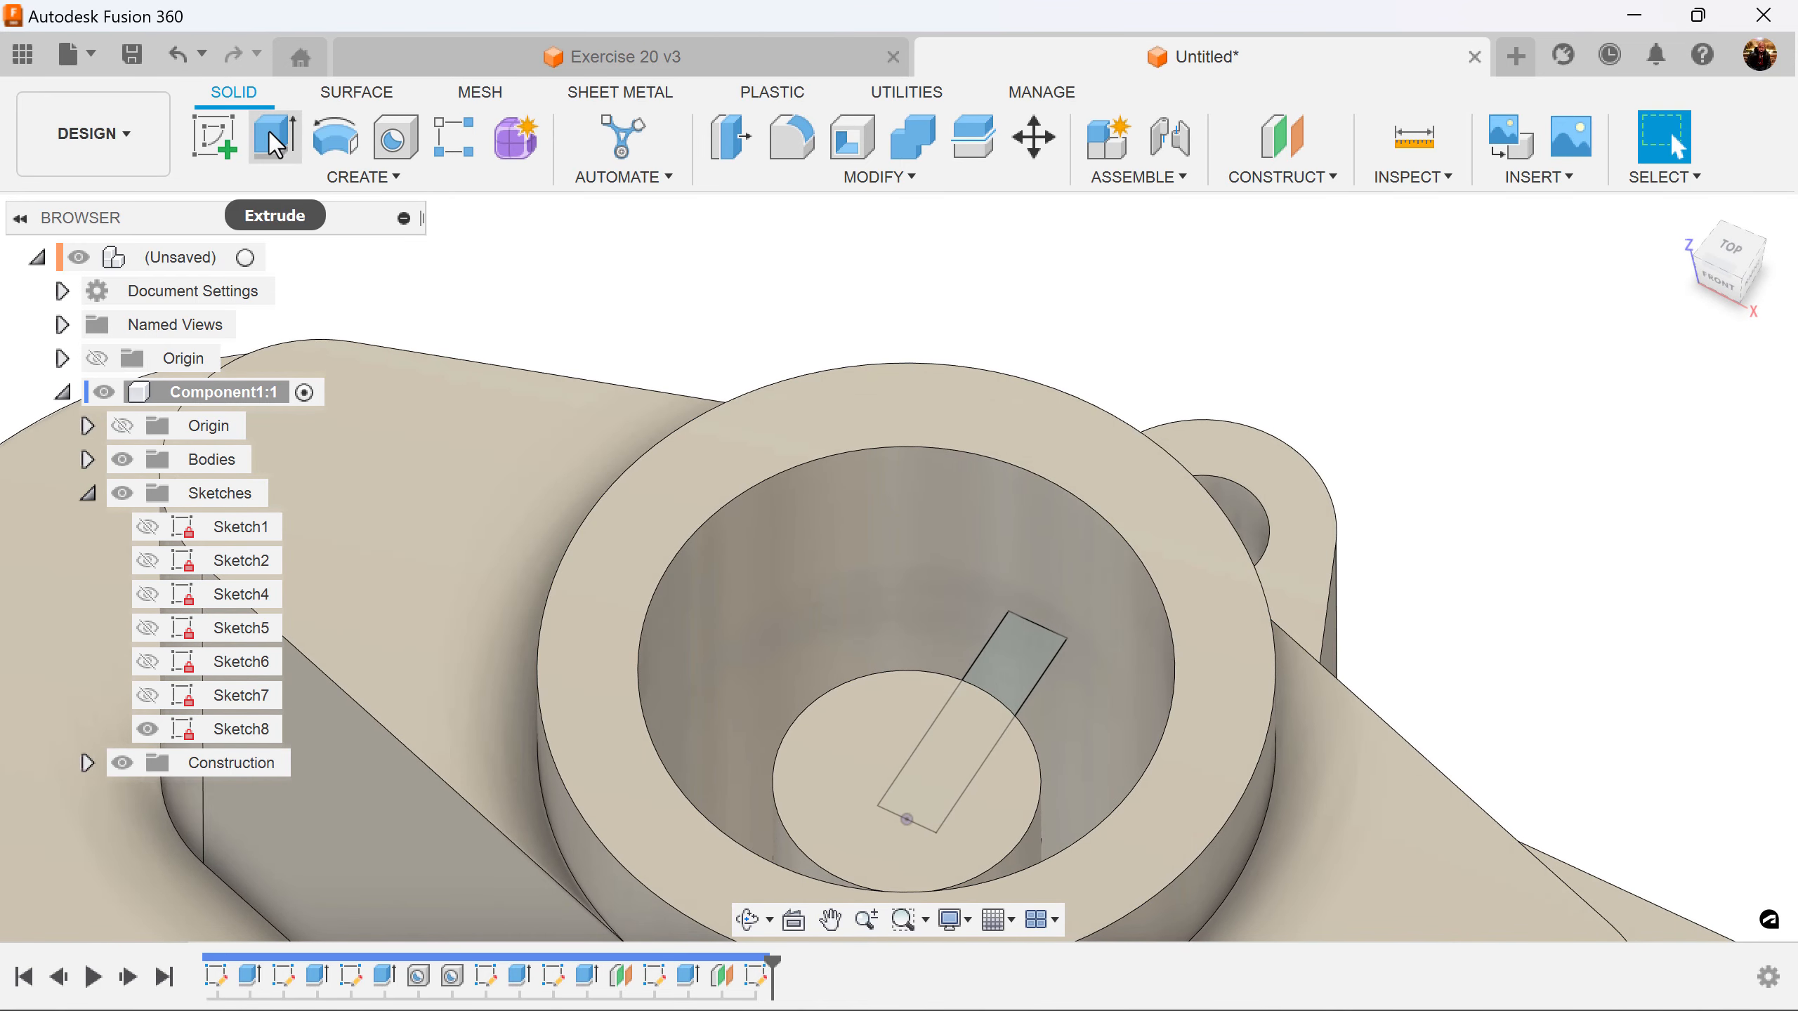
Extrude the 5 by 20 mm rectangle to the hub's bottom face with extent To Object and operation Join to form a rib
{"action": "left_click", "coordinate": [269, 133]}
{"action": "mouse_move", "coordinate": [910, 500]}
{"action": "middle_mouse_down", "text": "shift"}
{"action": "mouse_move", "coordinate": [1047, 617]}
{"action": "mouse_move", "coordinate": [1062, 695]}
{"action": "mouse_move", "coordinate": [1180, 647]}
{"action": "mouse_move", "coordinate": [1647, 647]}
{"action": "mouse_move", "coordinate": [1674, 674]}
{"action": "middle_mouse_up", "text": "shift"}
{"action": "left_click", "coordinate": [1674, 675]}
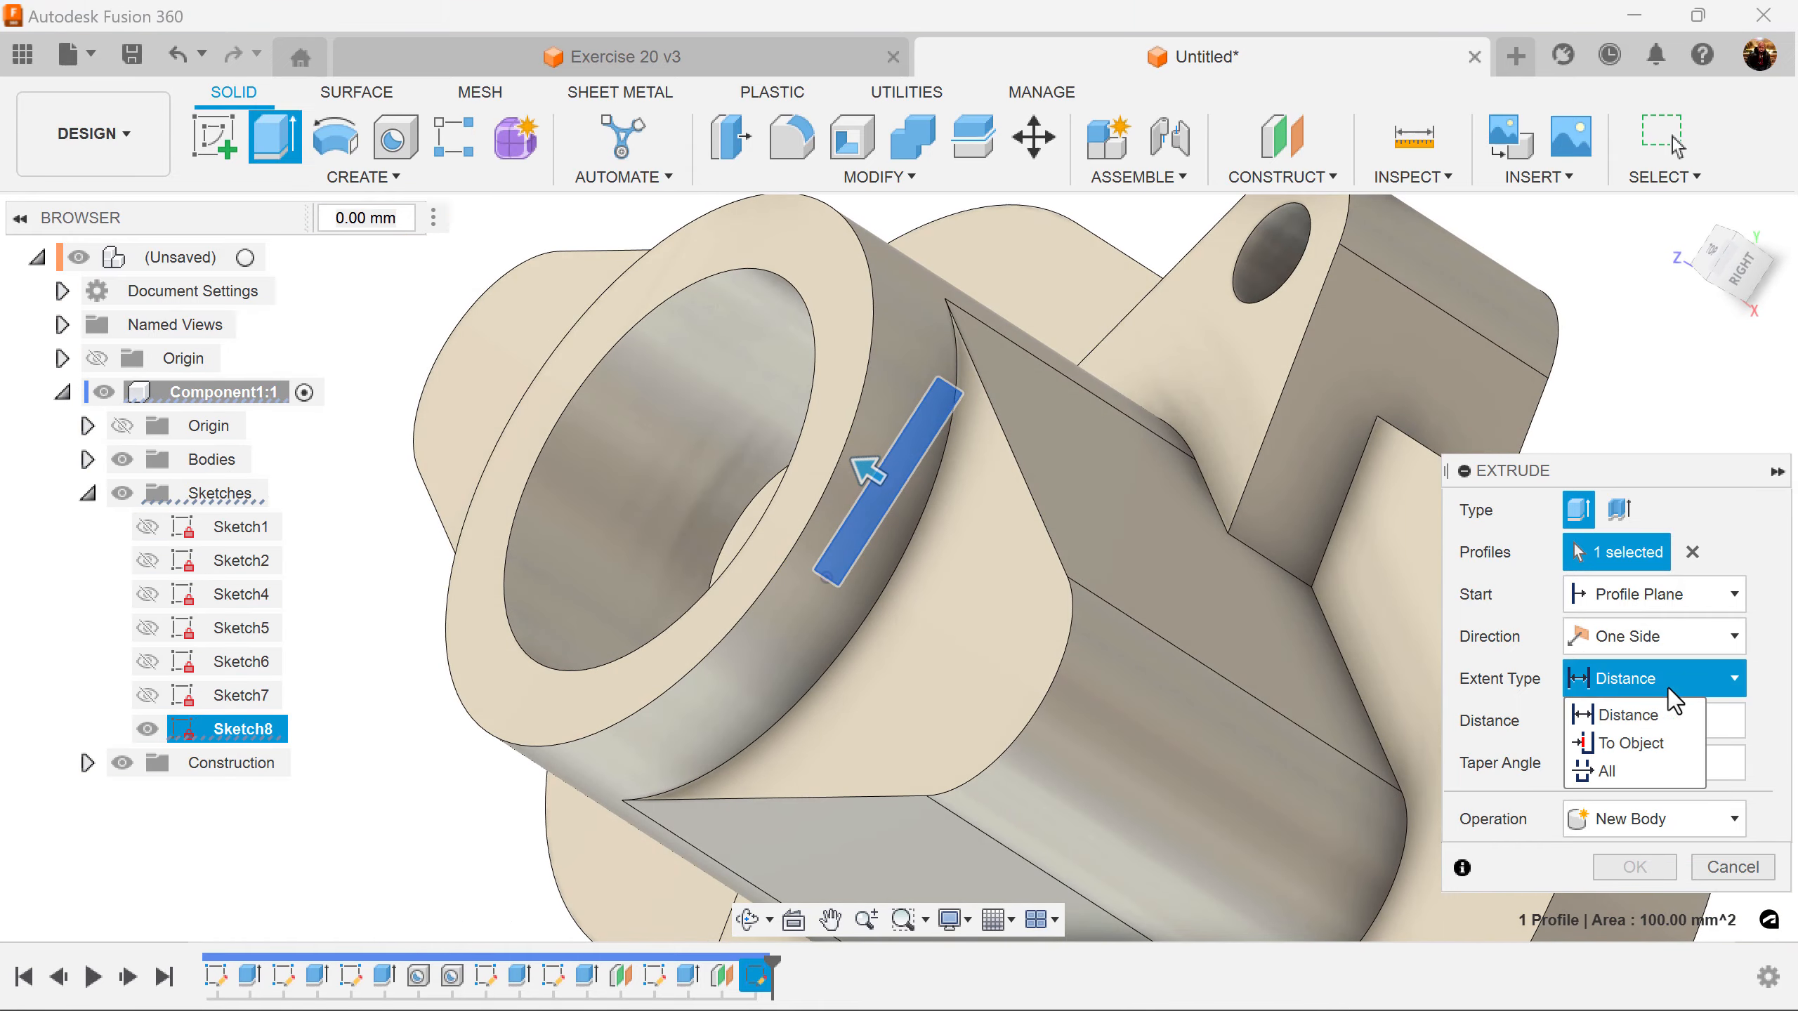
{"action": "left_click", "coordinate": [1641, 748]}
{"action": "middle_click_drag", "start_coordinate": [1641, 748], "coordinate": [1018, 669], "text": "shift"}
{"action": "left_click", "coordinate": [1018, 670]}
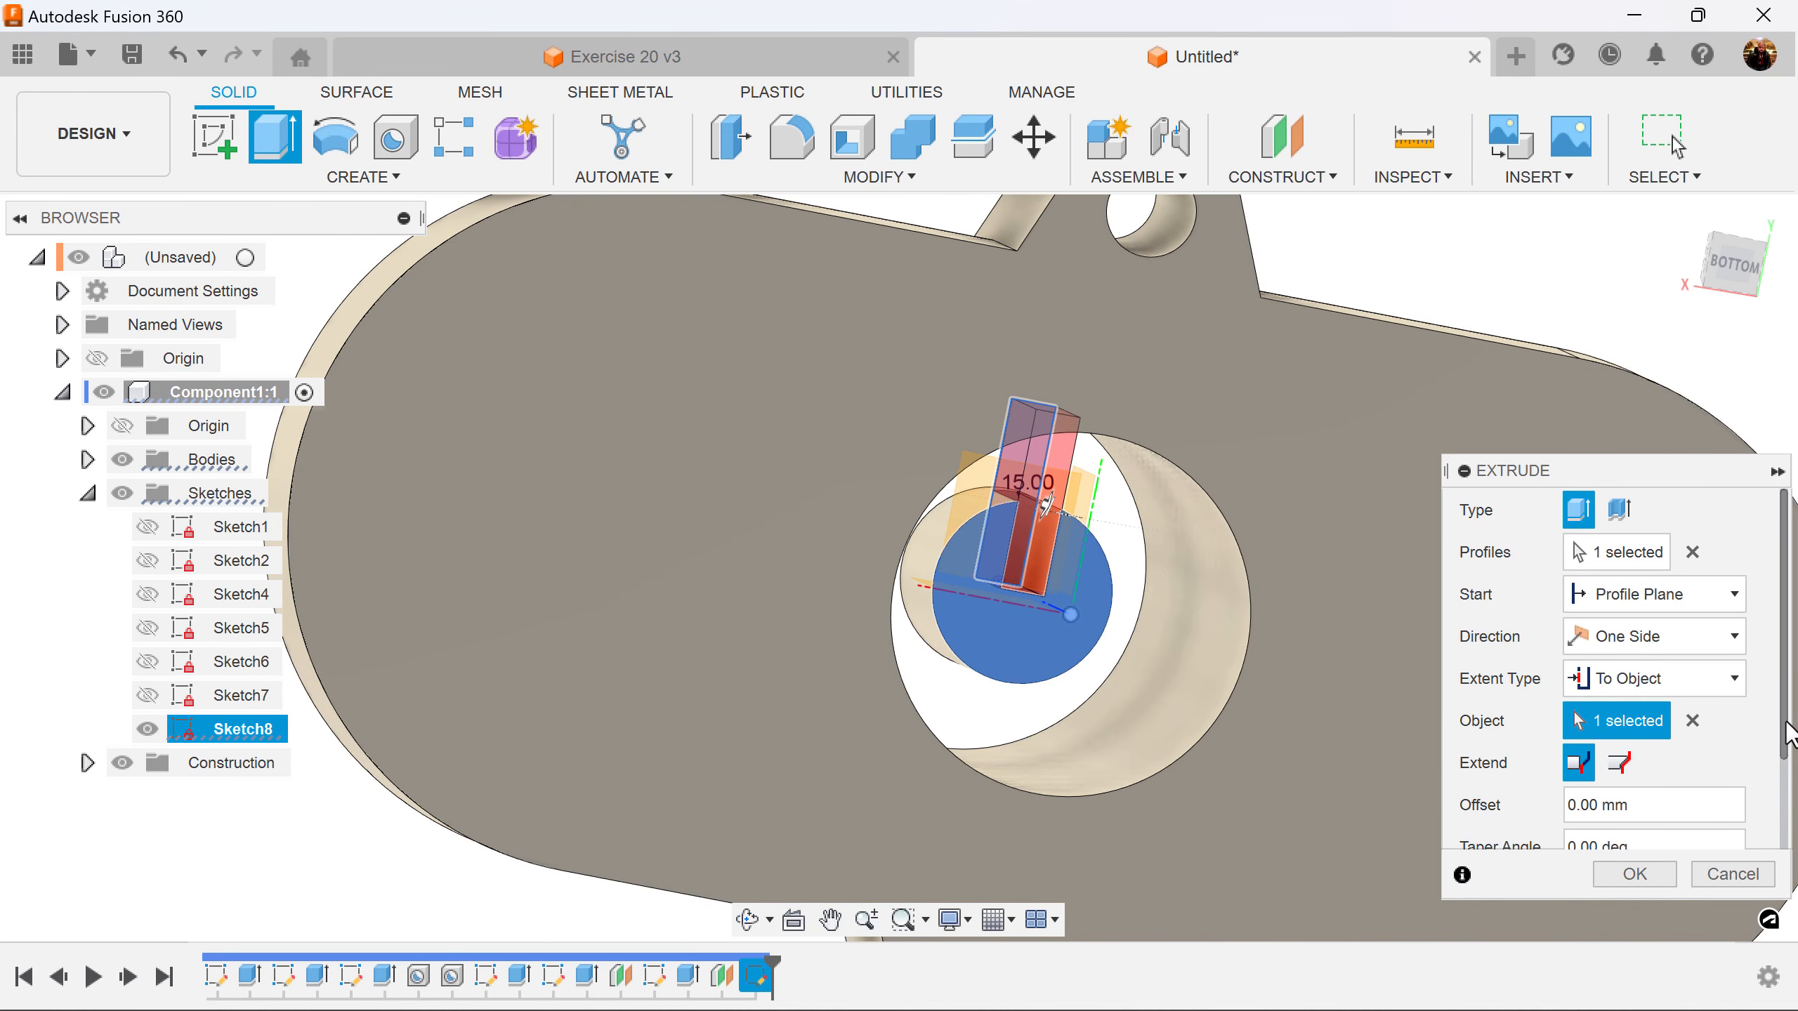
{"action": "scroll", "coordinate": [1778, 778], "scroll_direction": "down", "scroll_amount": 3}
{"action": "left_click", "coordinate": [1728, 787]}
{"action": "left_click", "coordinate": [1680, 813]}
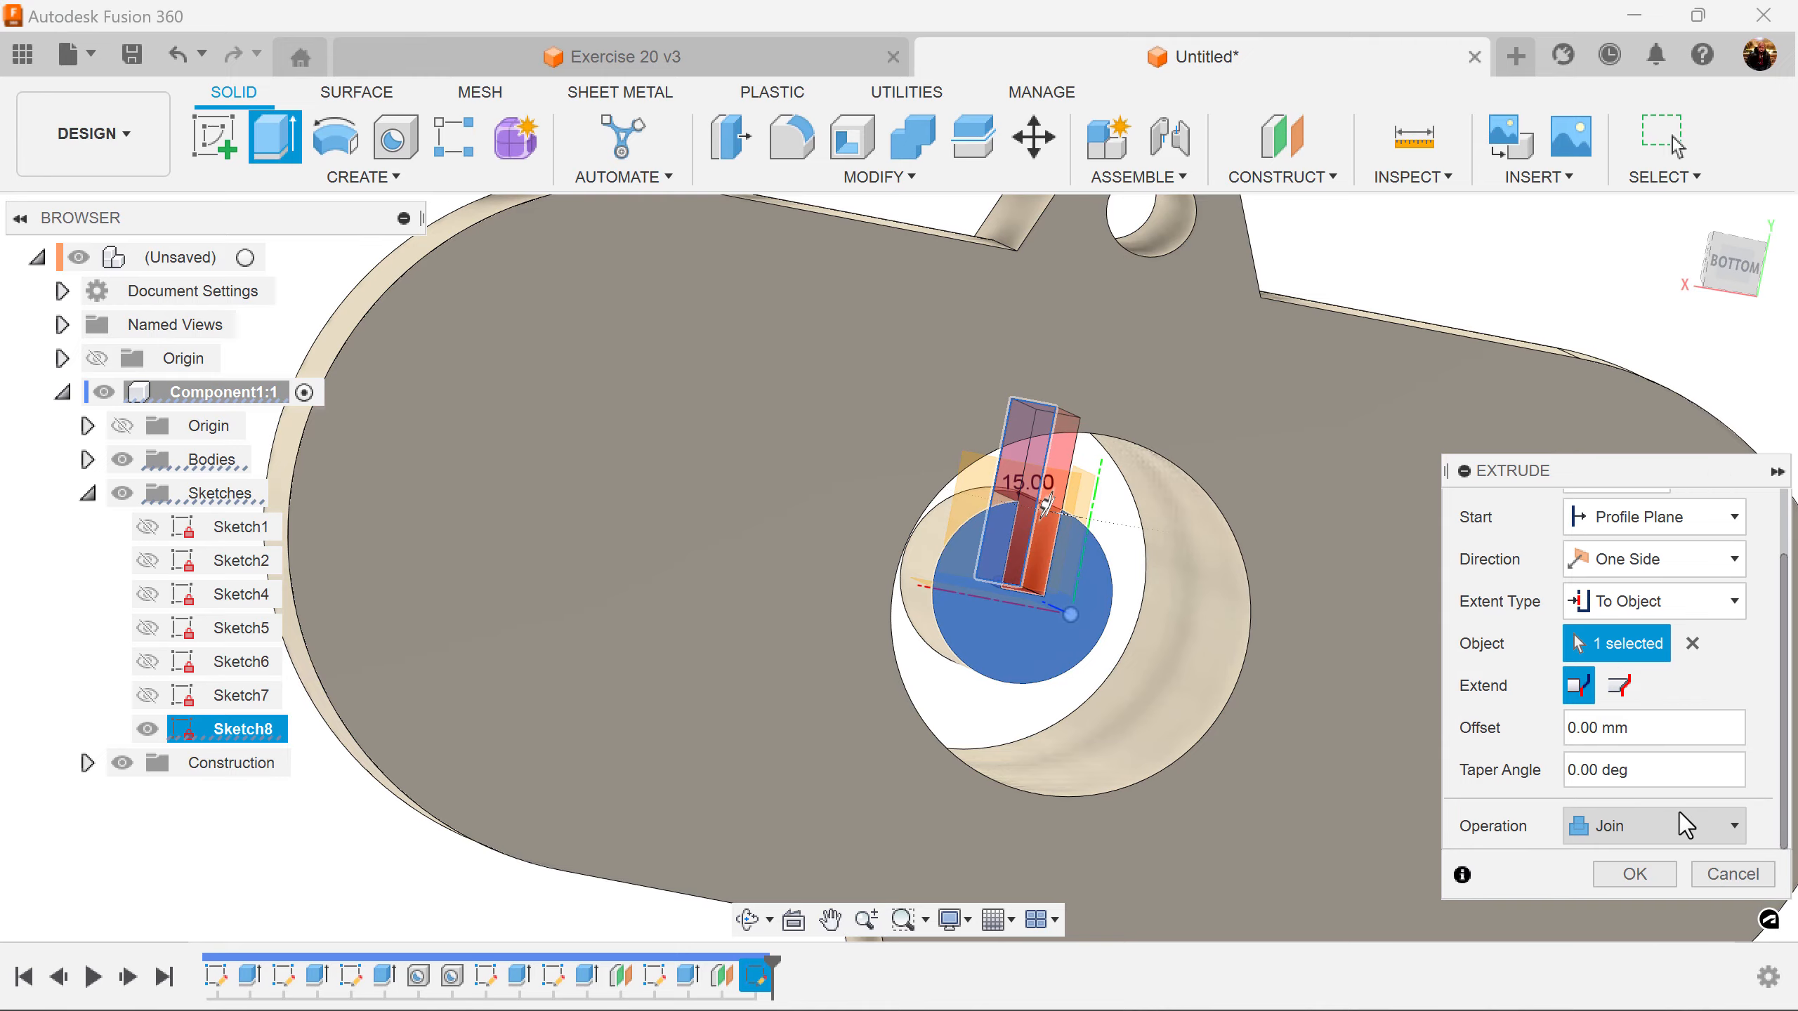
{"action": "left_click", "coordinate": [1634, 873]}
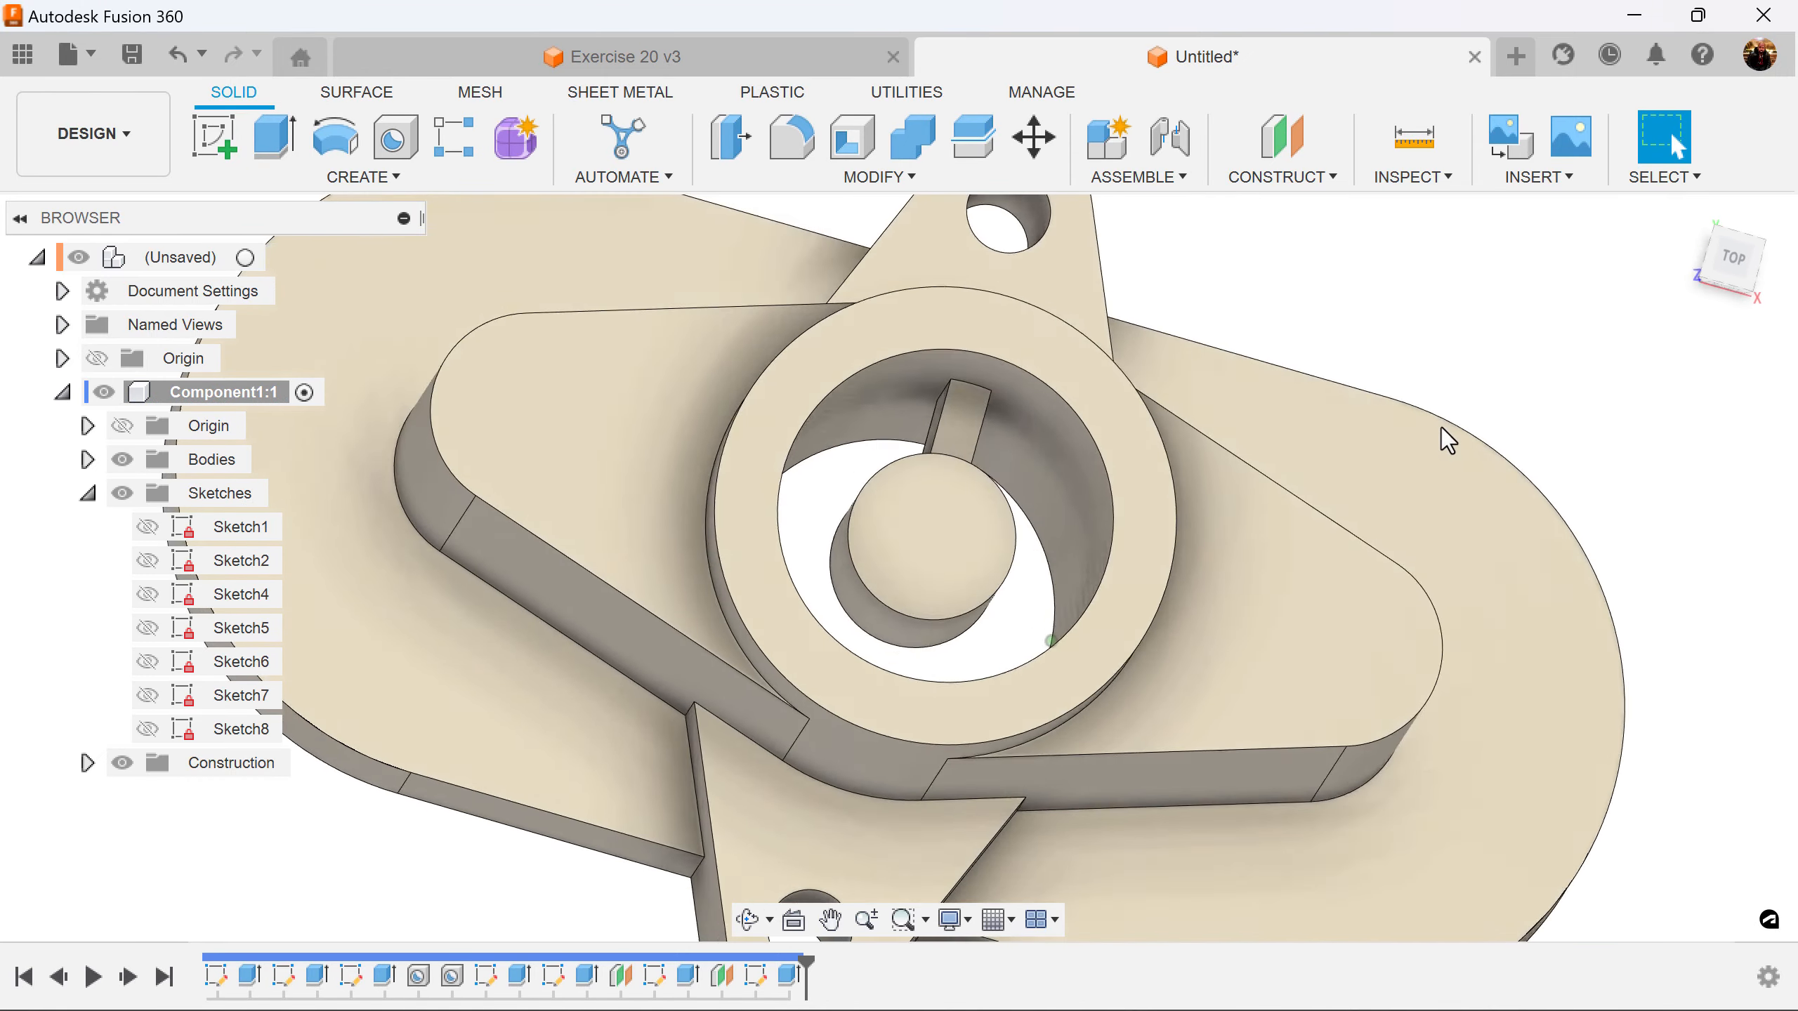
Pattern the rib extrusion feature circularly around the bore's axis with full distribution and a quantity of 4
{"action": "left_click", "coordinate": [361, 176]}
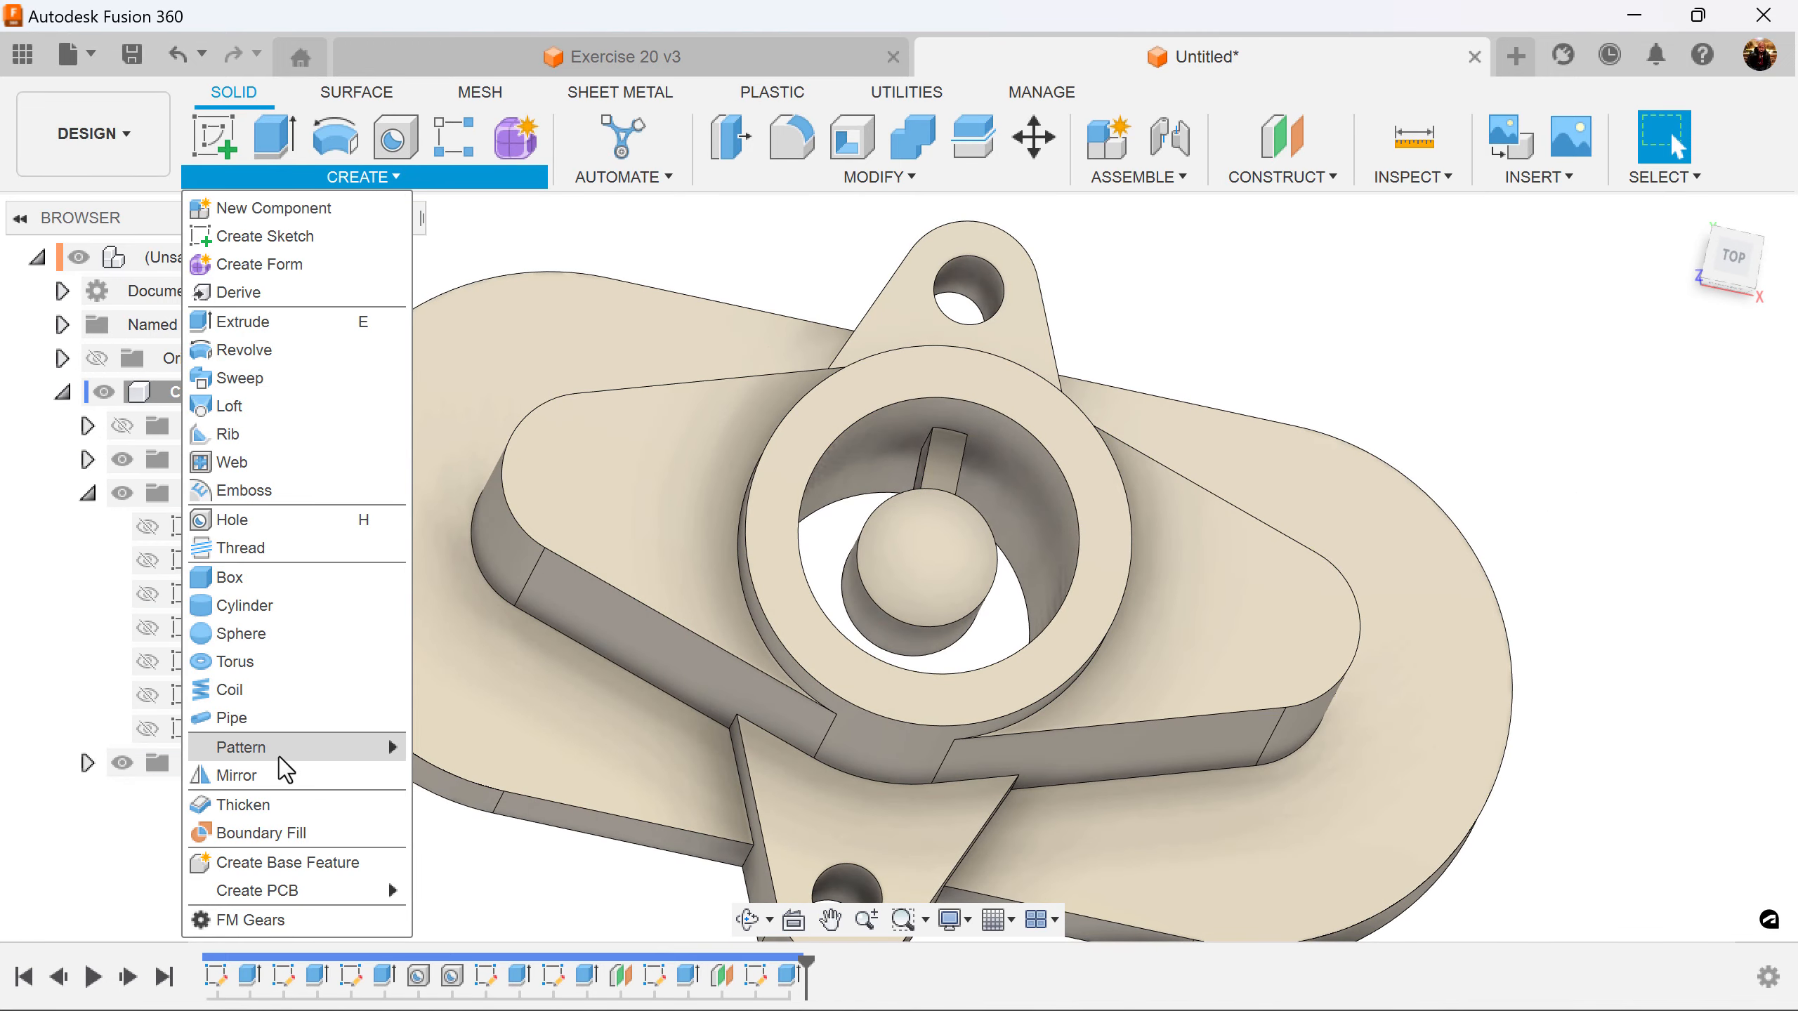
{"action": "mouse_move", "coordinate": [283, 752]}
{"action": "left_click", "coordinate": [508, 776]}
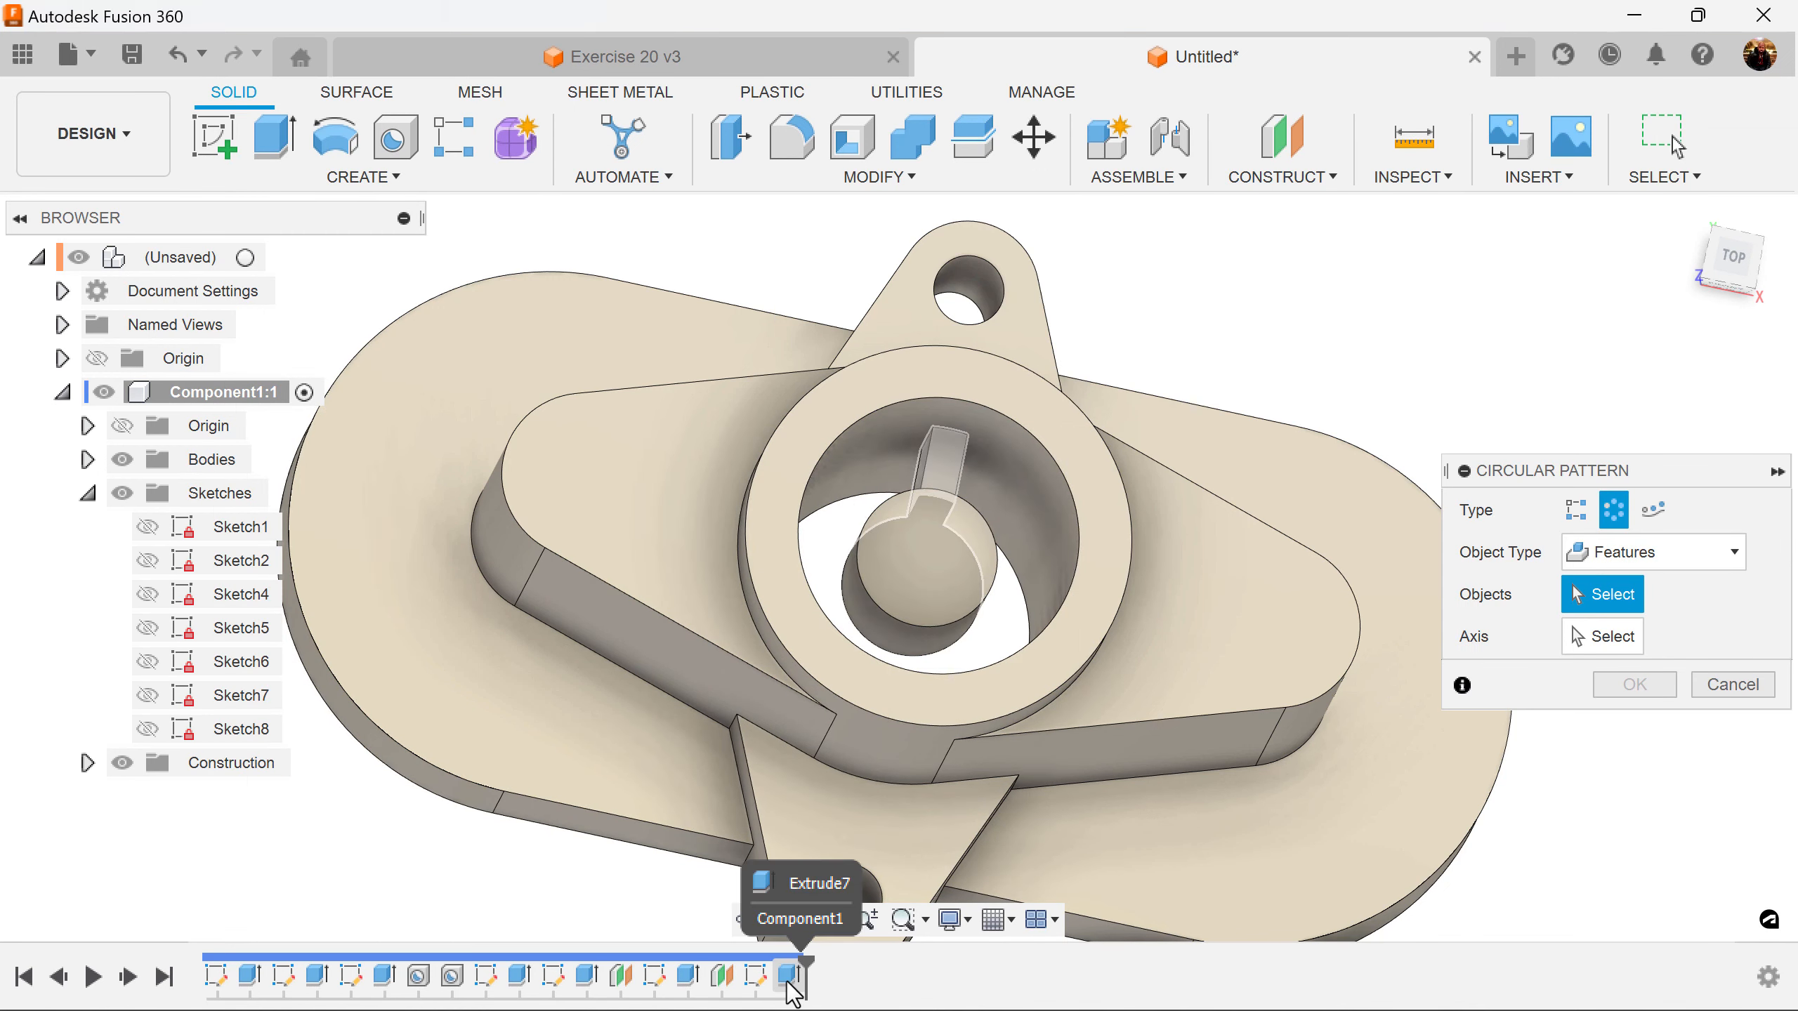
{"action": "left_click", "coordinate": [788, 975]}
{"action": "left_click", "coordinate": [1656, 640]}
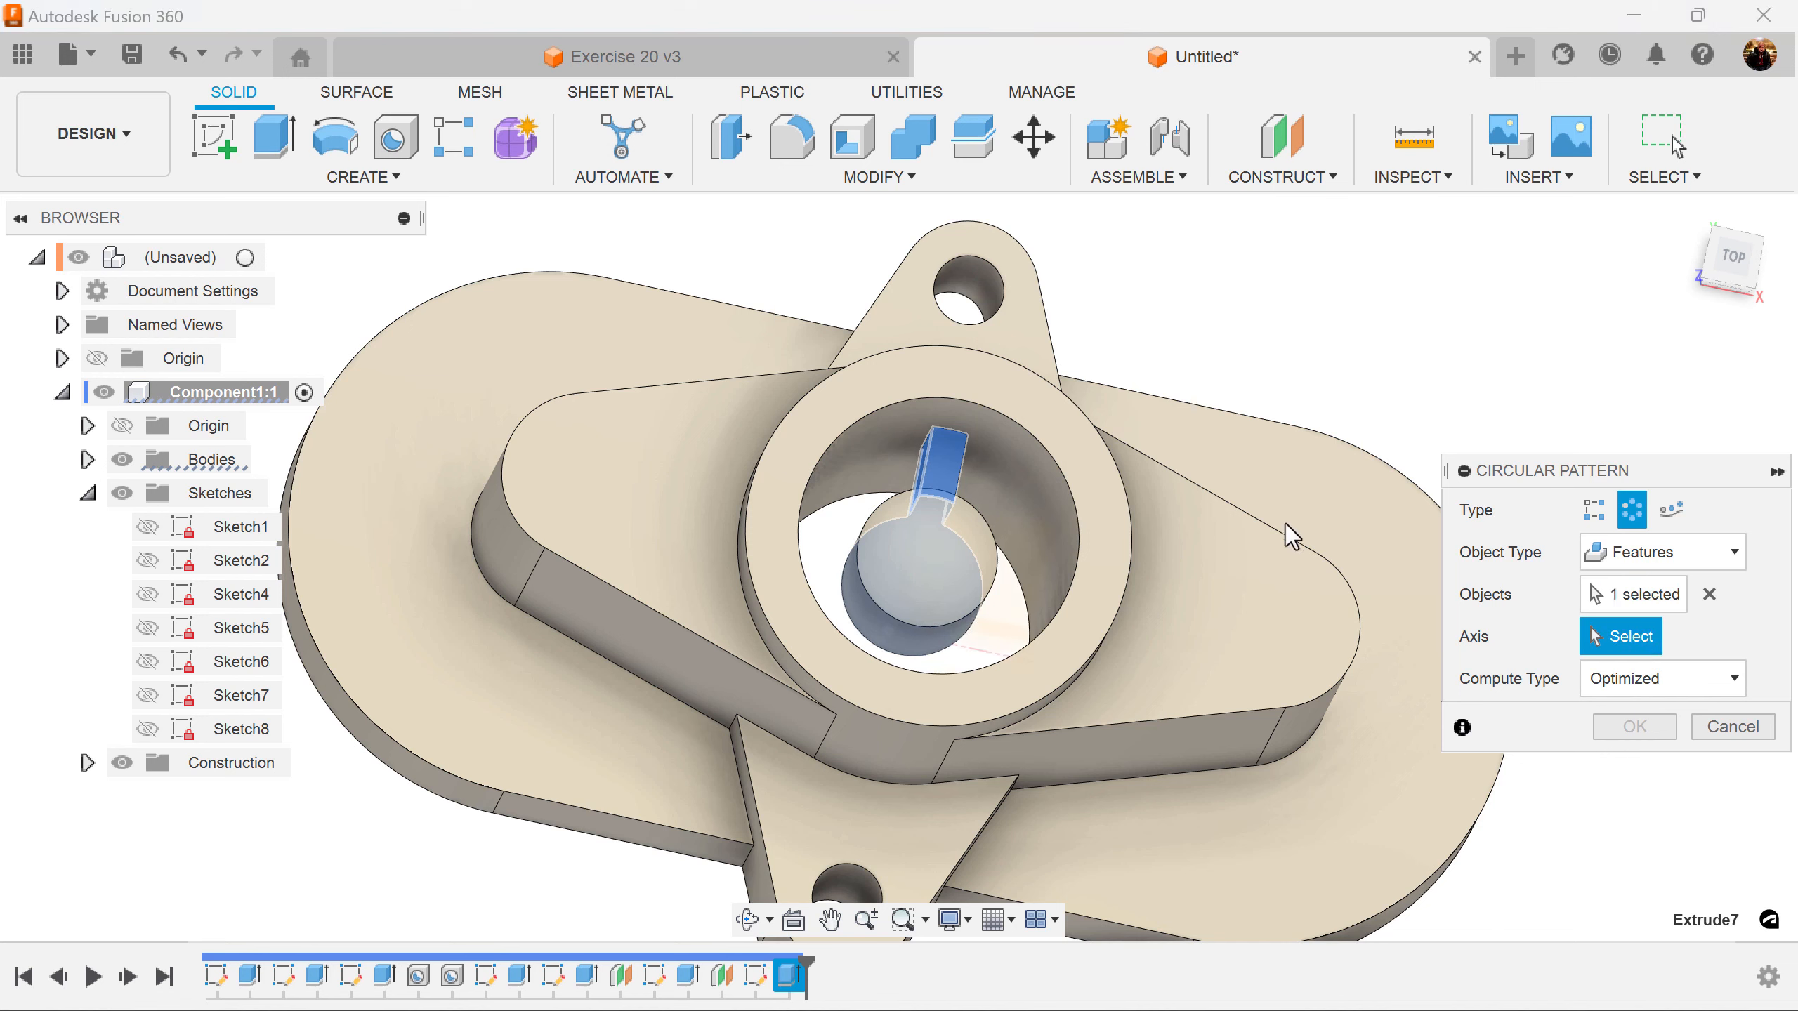
{"action": "left_click", "coordinate": [1035, 478]}
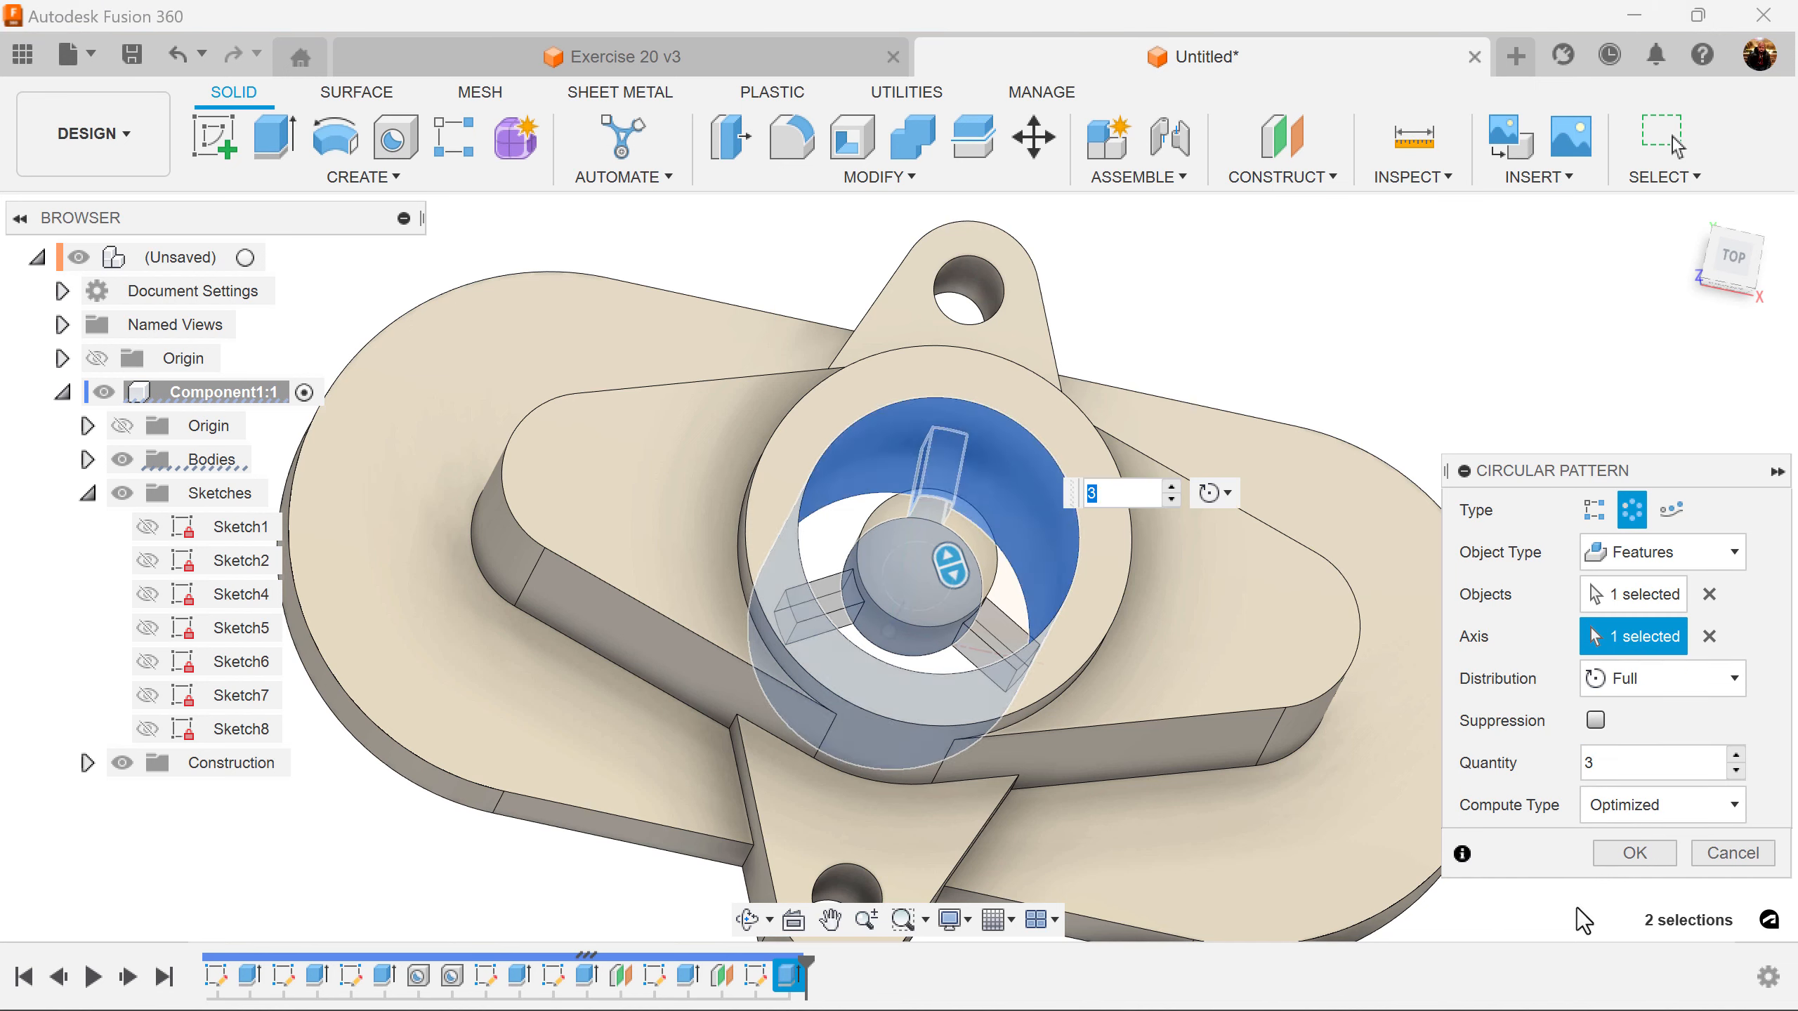
{"action": "left_click", "coordinate": [1738, 755]}
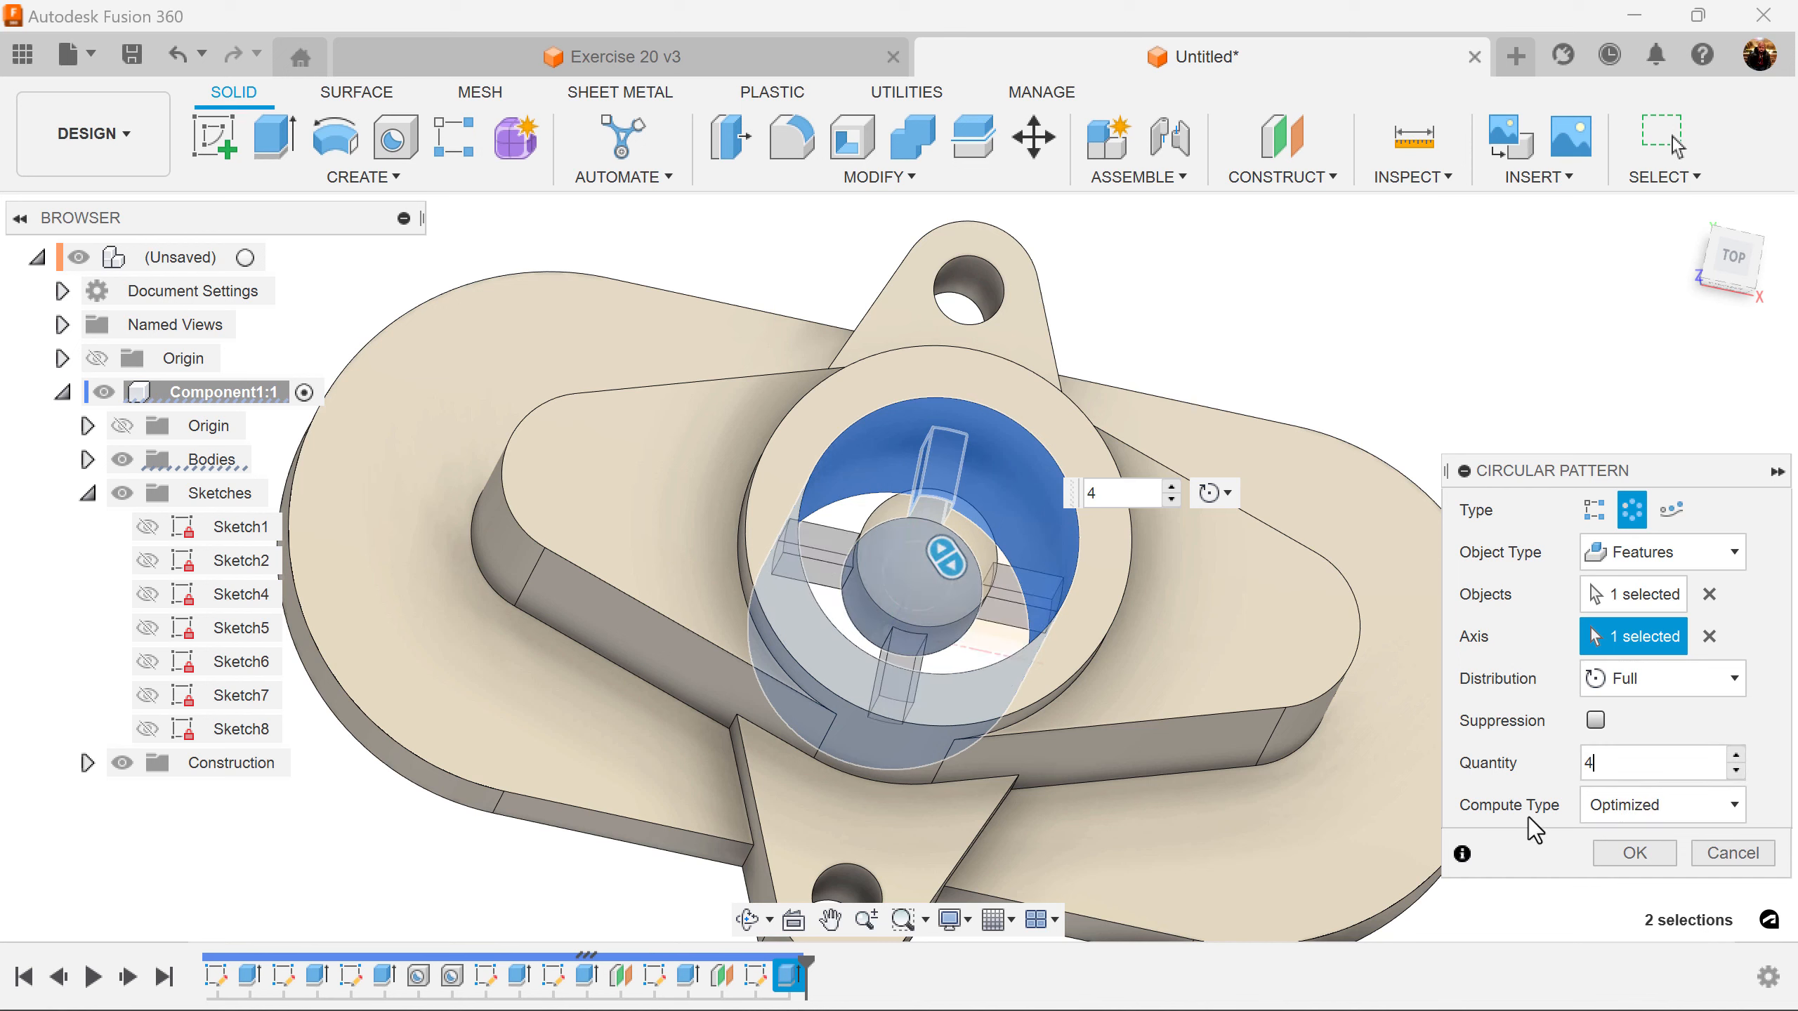
{"action": "left_click", "coordinate": [1633, 853]}
{"action": "scroll", "coordinate": [379, 564], "scroll_direction": "up", "scroll_amount": 1}
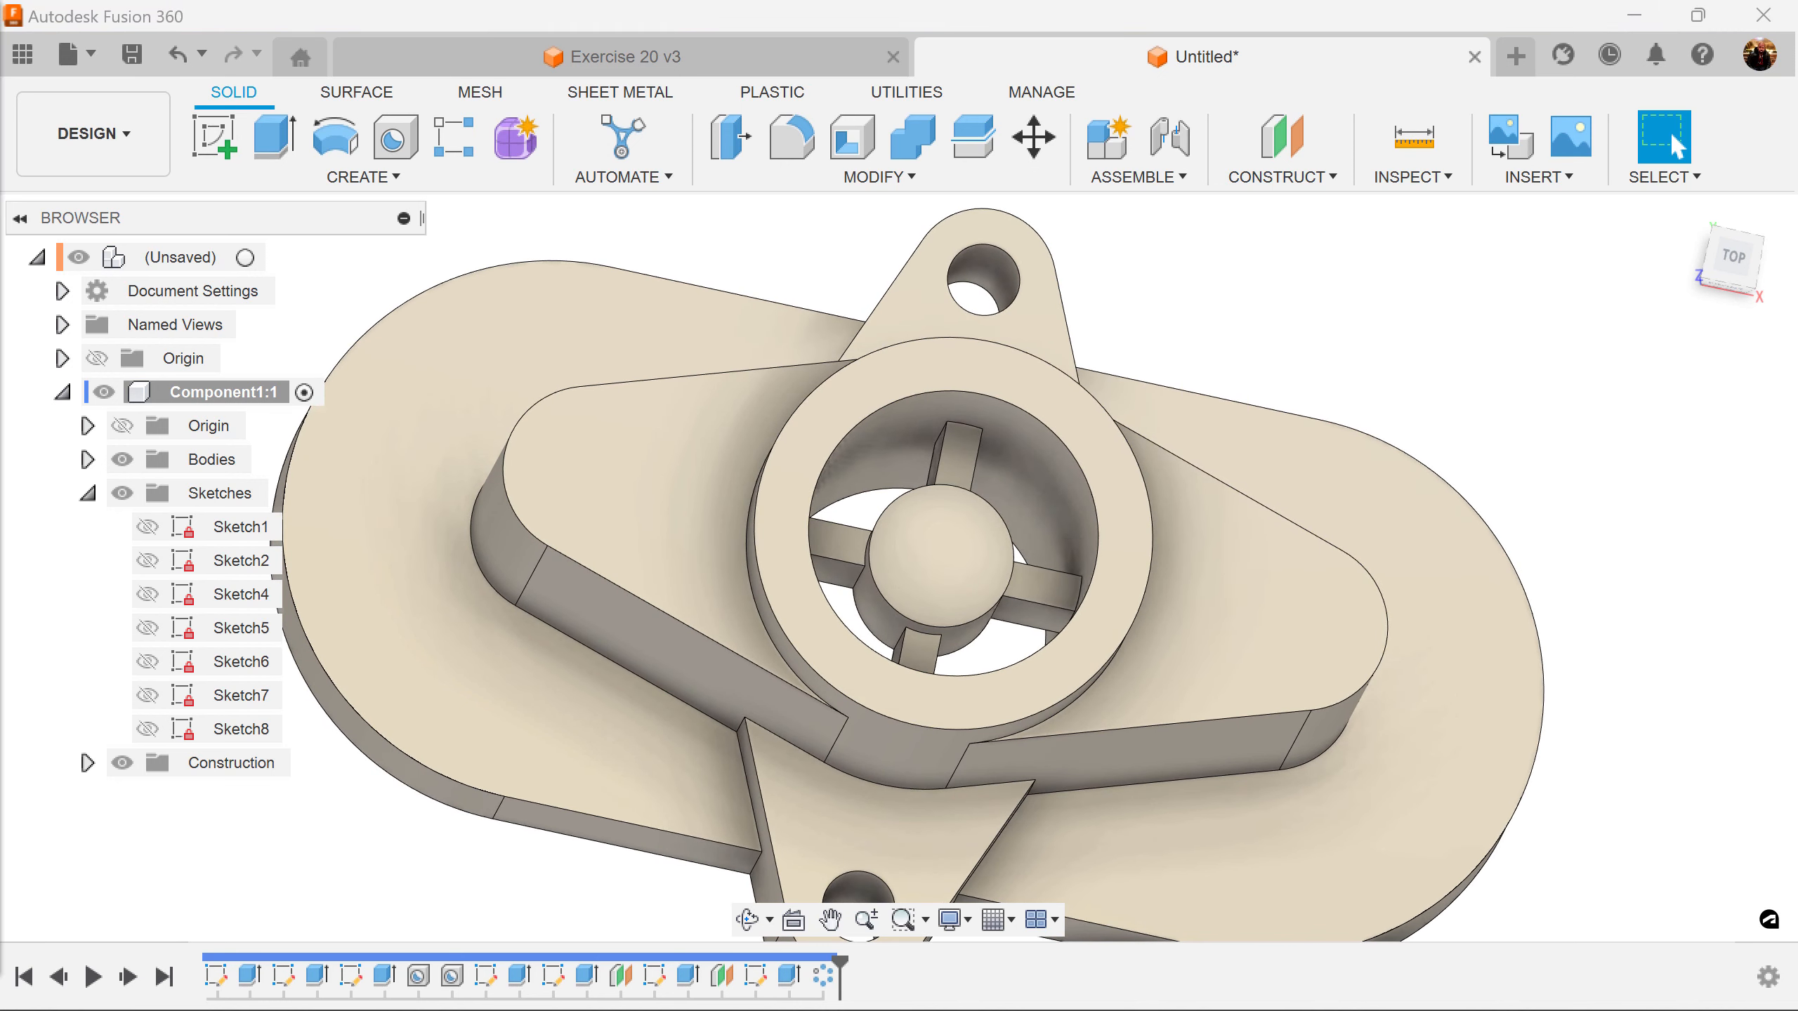
{"action": "middle_click_drag", "start_coordinate": [1660, 388], "coordinate": [1621, 305], "text": "shift"}
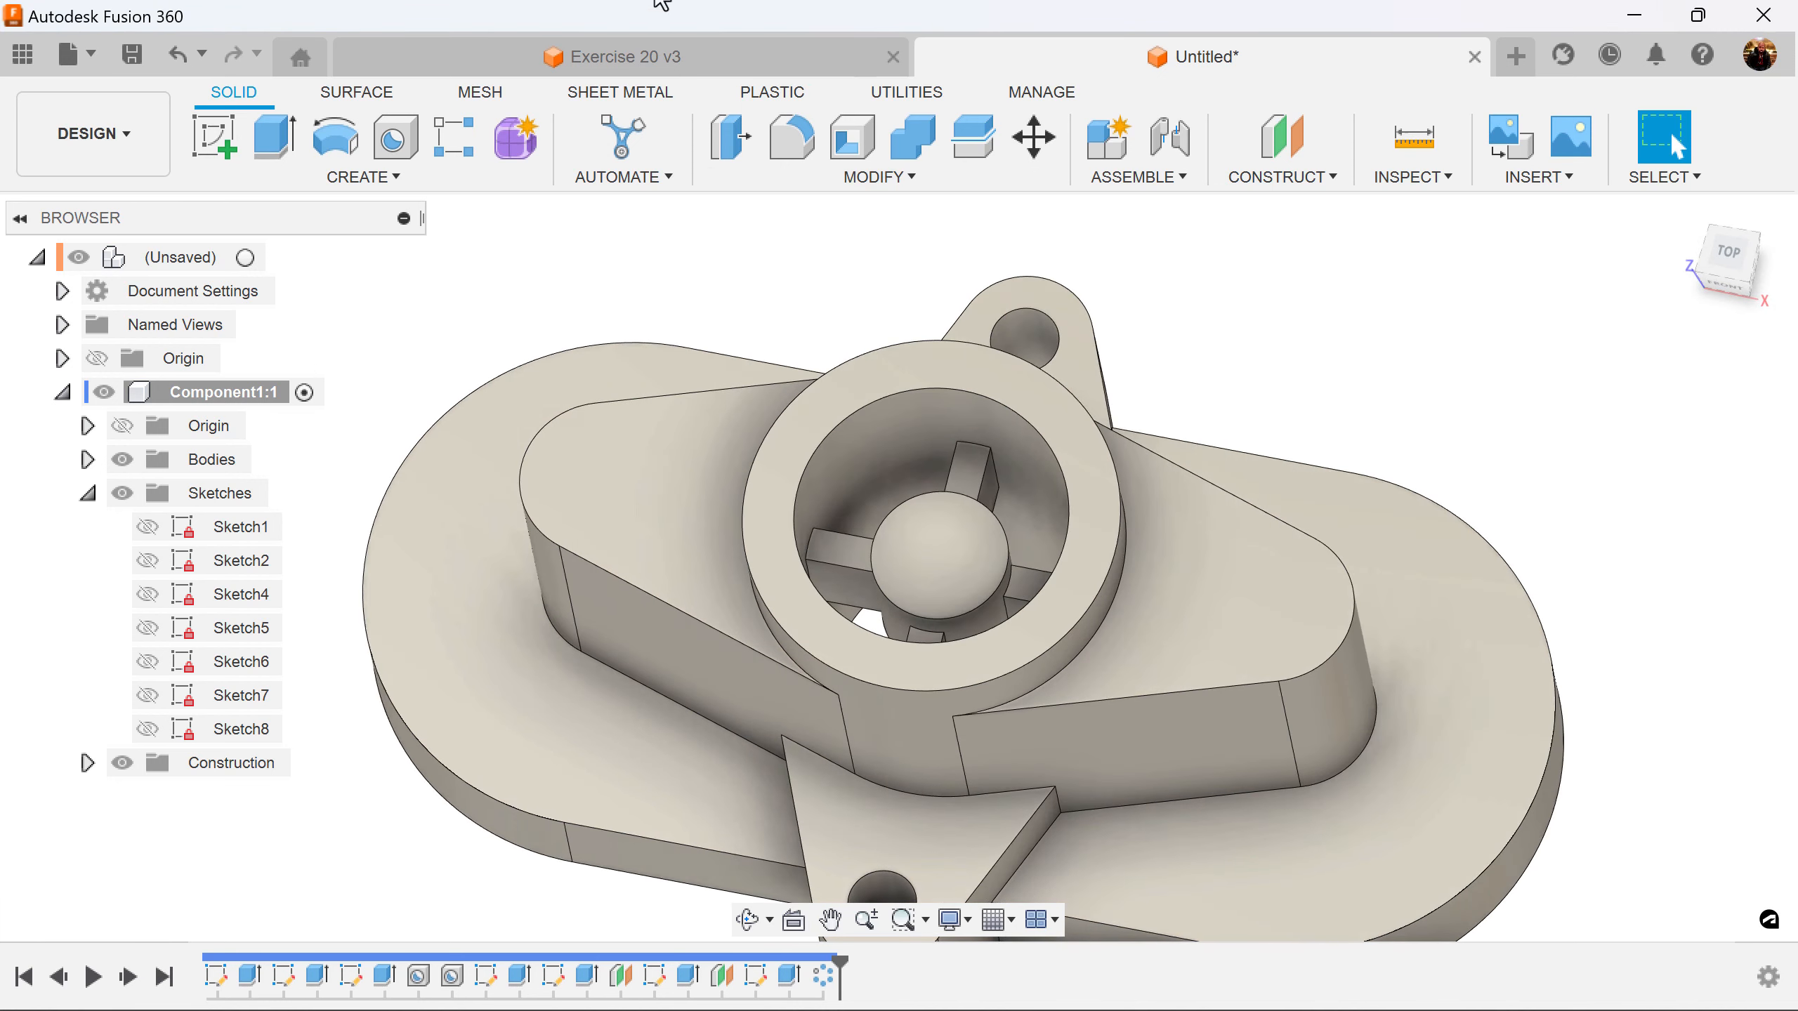
Check the rib fillets in Exercise 20 v3, and apply a 2 mm all-edges Rule Fillet, Fillets Only, to the new rib and its pattern
{"action": "left_click", "coordinate": [579, 59]}
{"action": "scroll", "coordinate": [1121, 366], "scroll_direction": "up", "scroll_amount": 3}
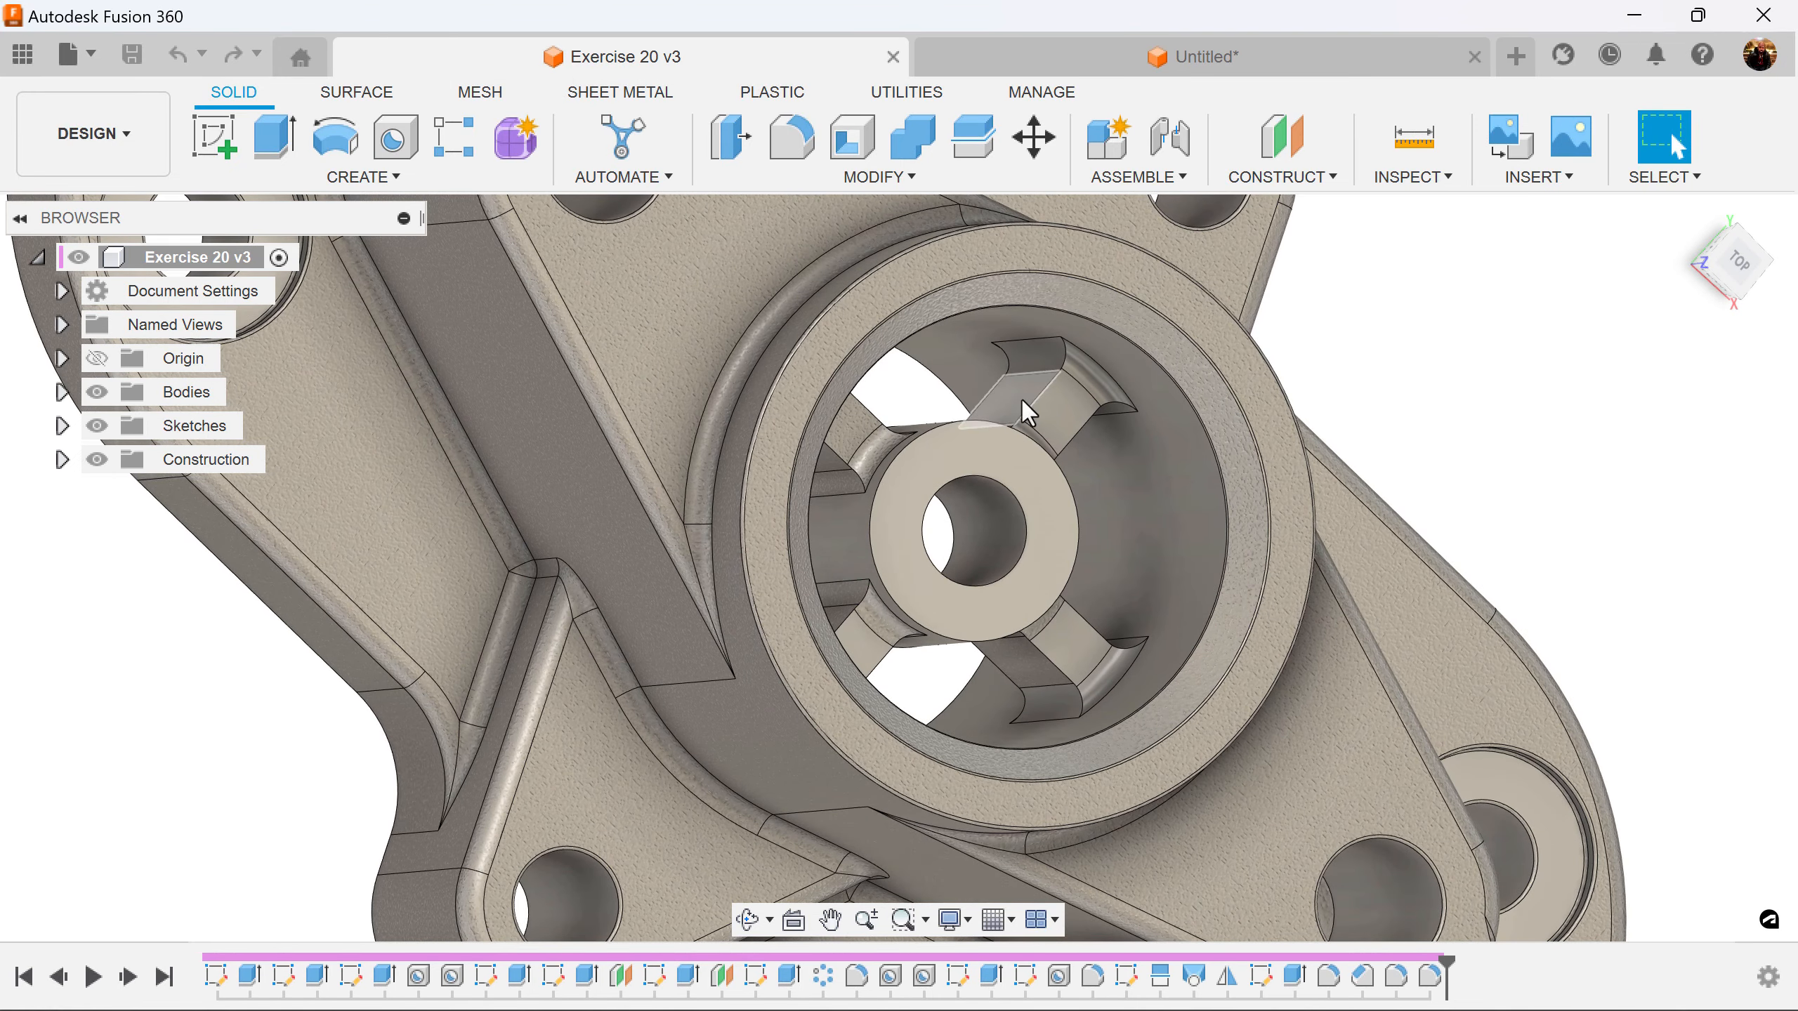
{"action": "scroll", "coordinate": [1166, 638], "scroll_direction": "down", "scroll_amount": 5}
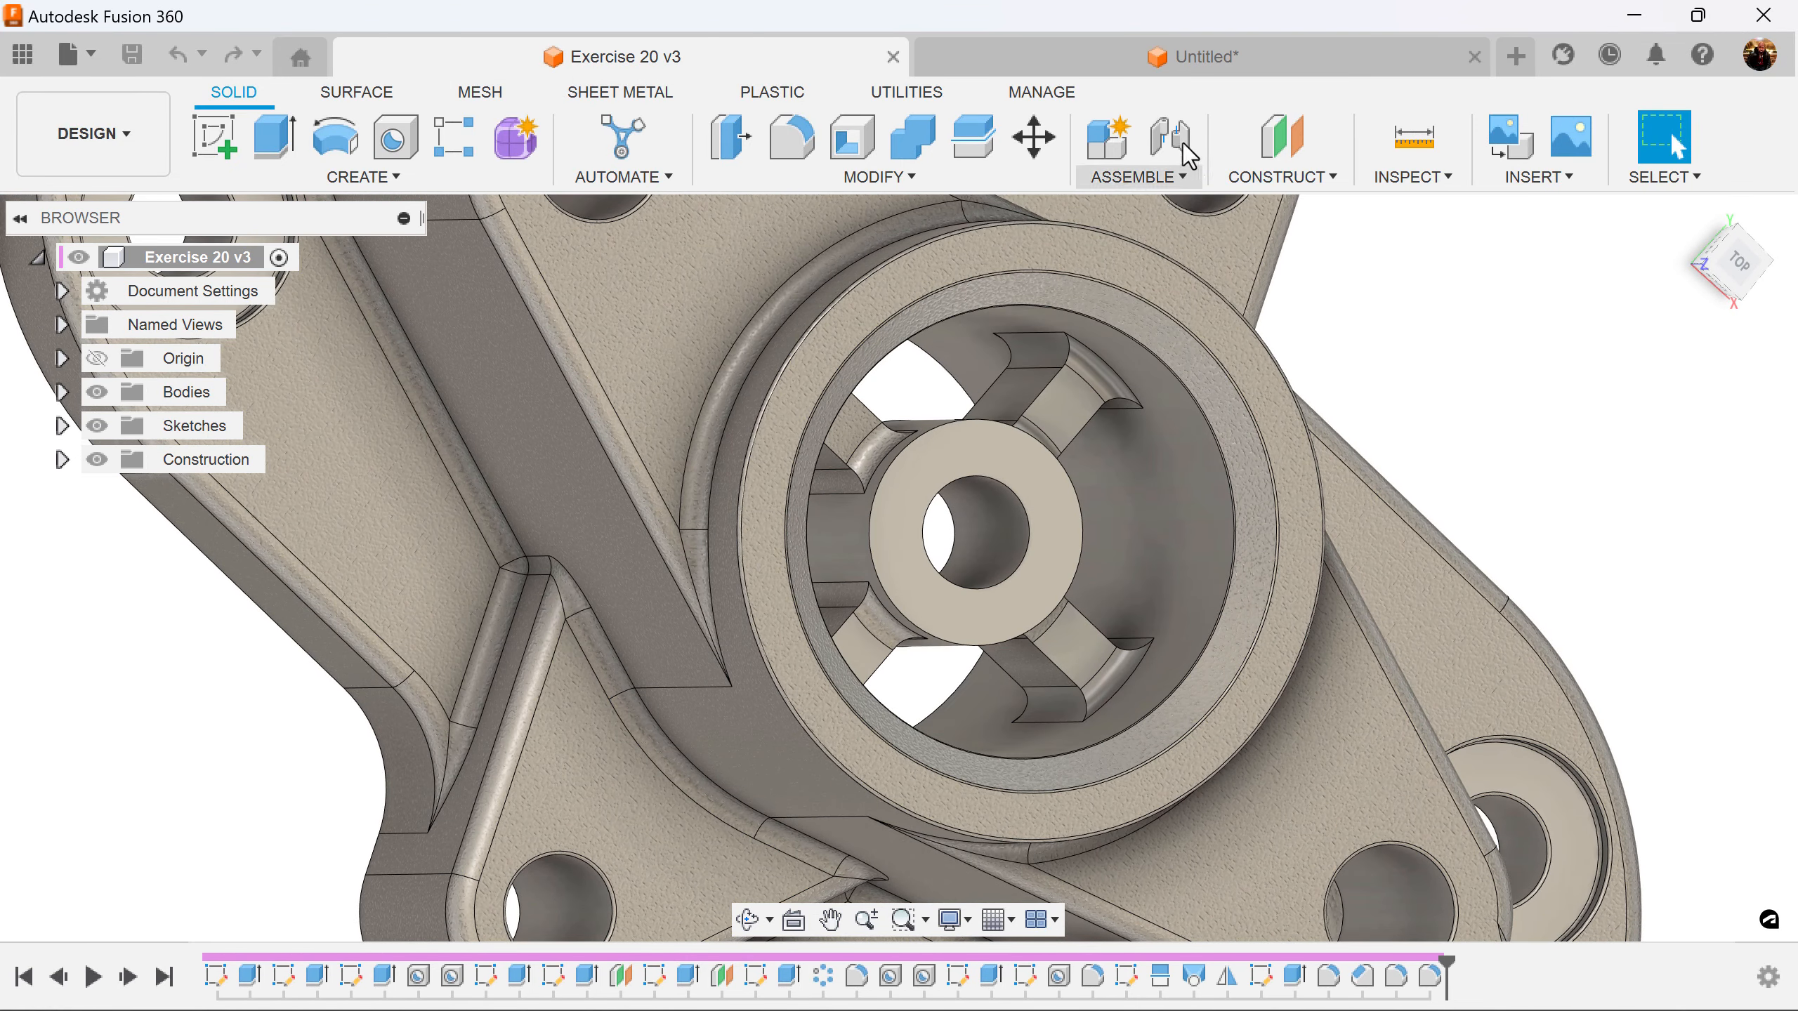
{"action": "left_click", "coordinate": [1193, 57]}
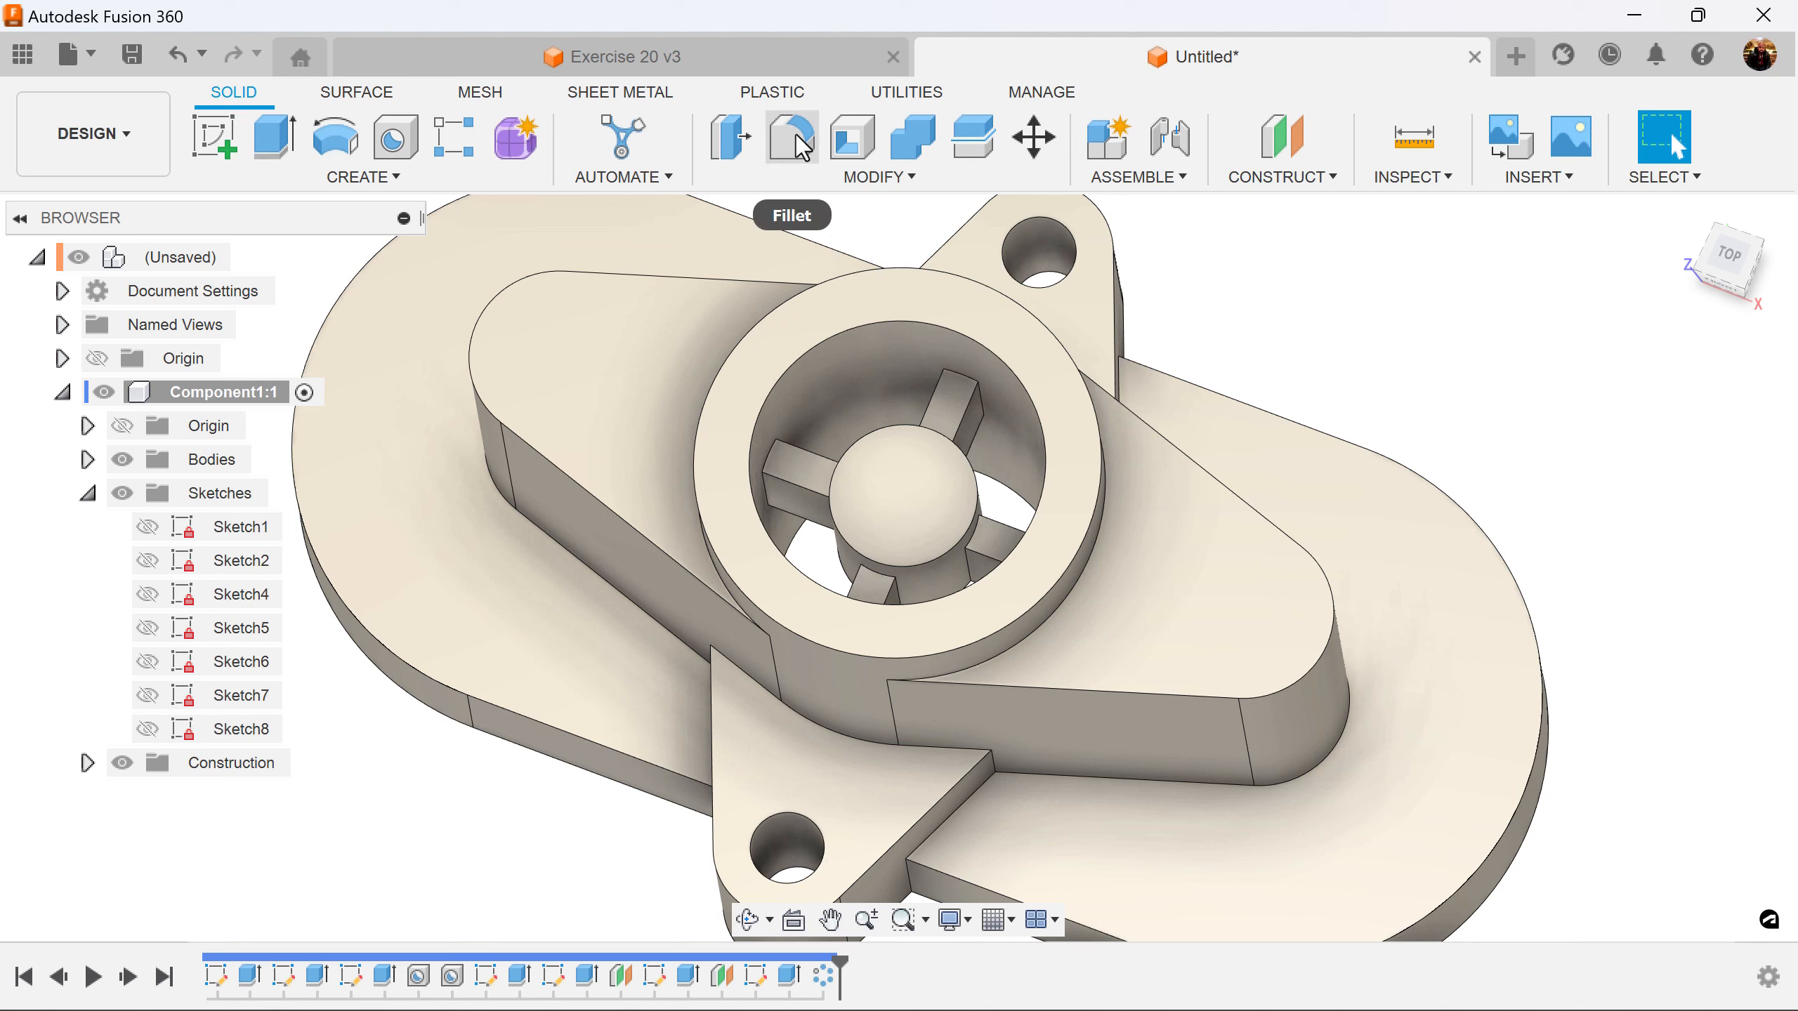
{"action": "left_click", "coordinate": [793, 138]}
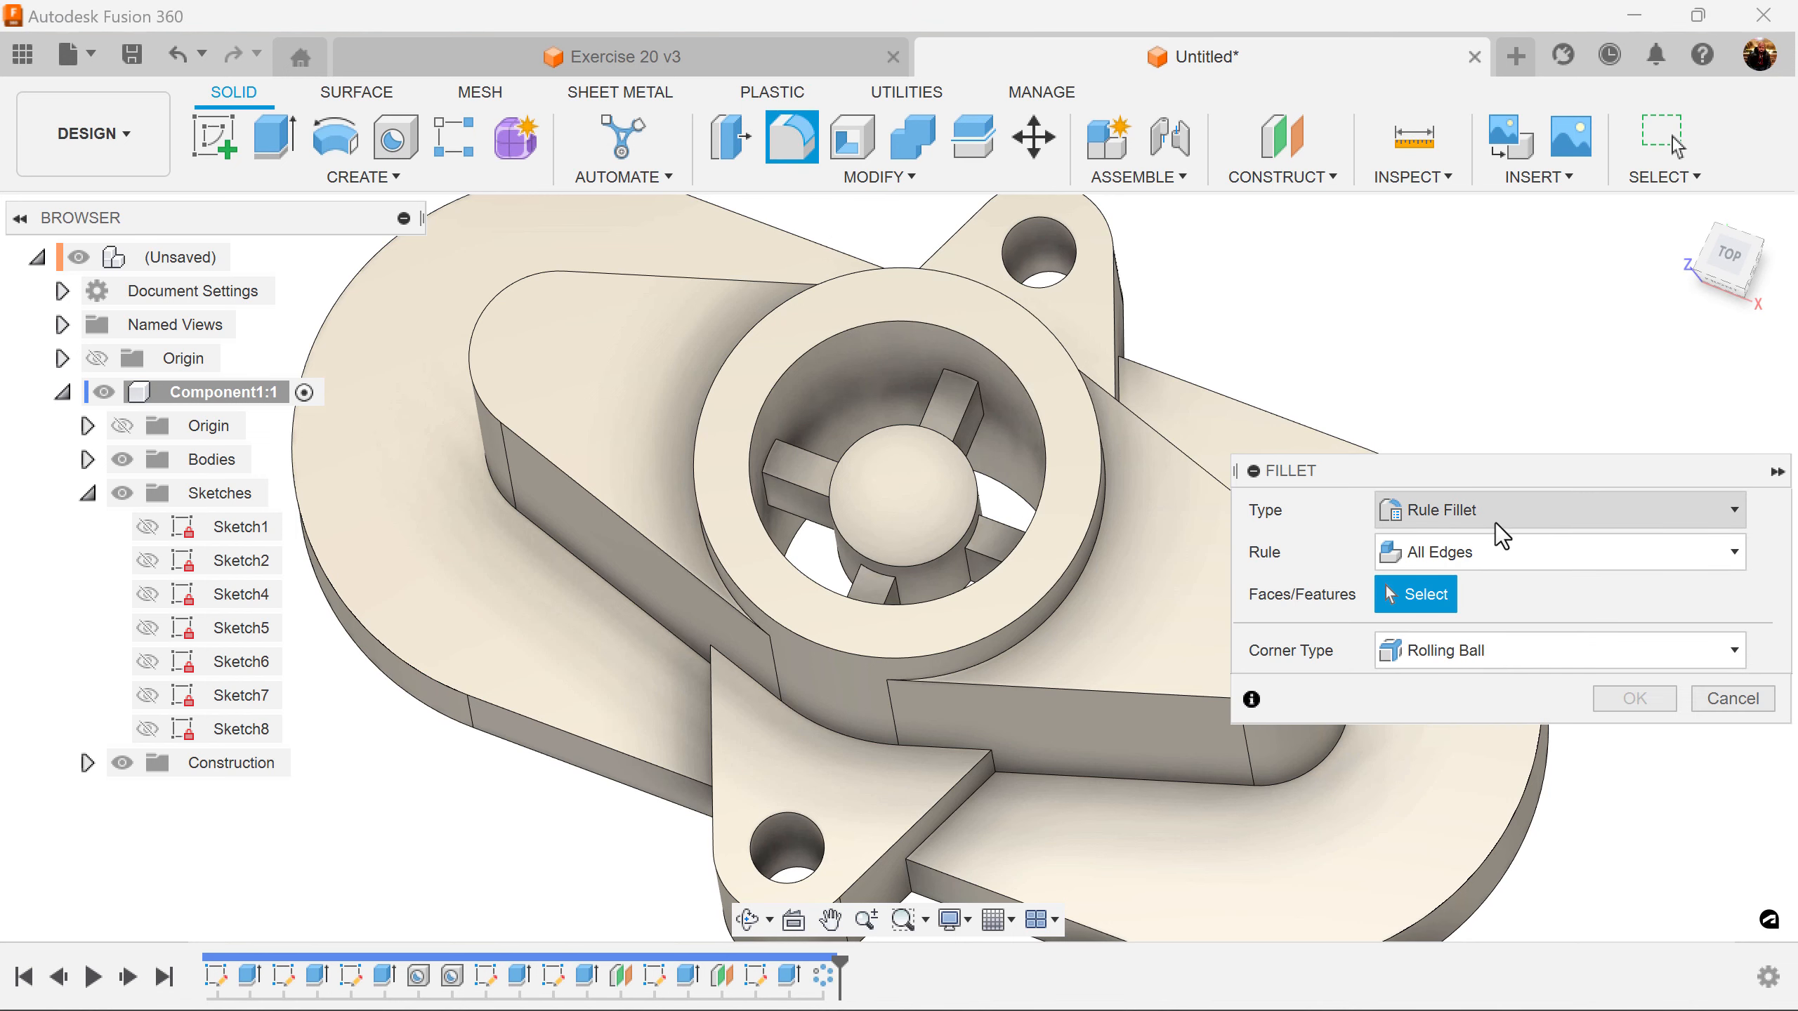
{"action": "left_click", "coordinate": [793, 980]}
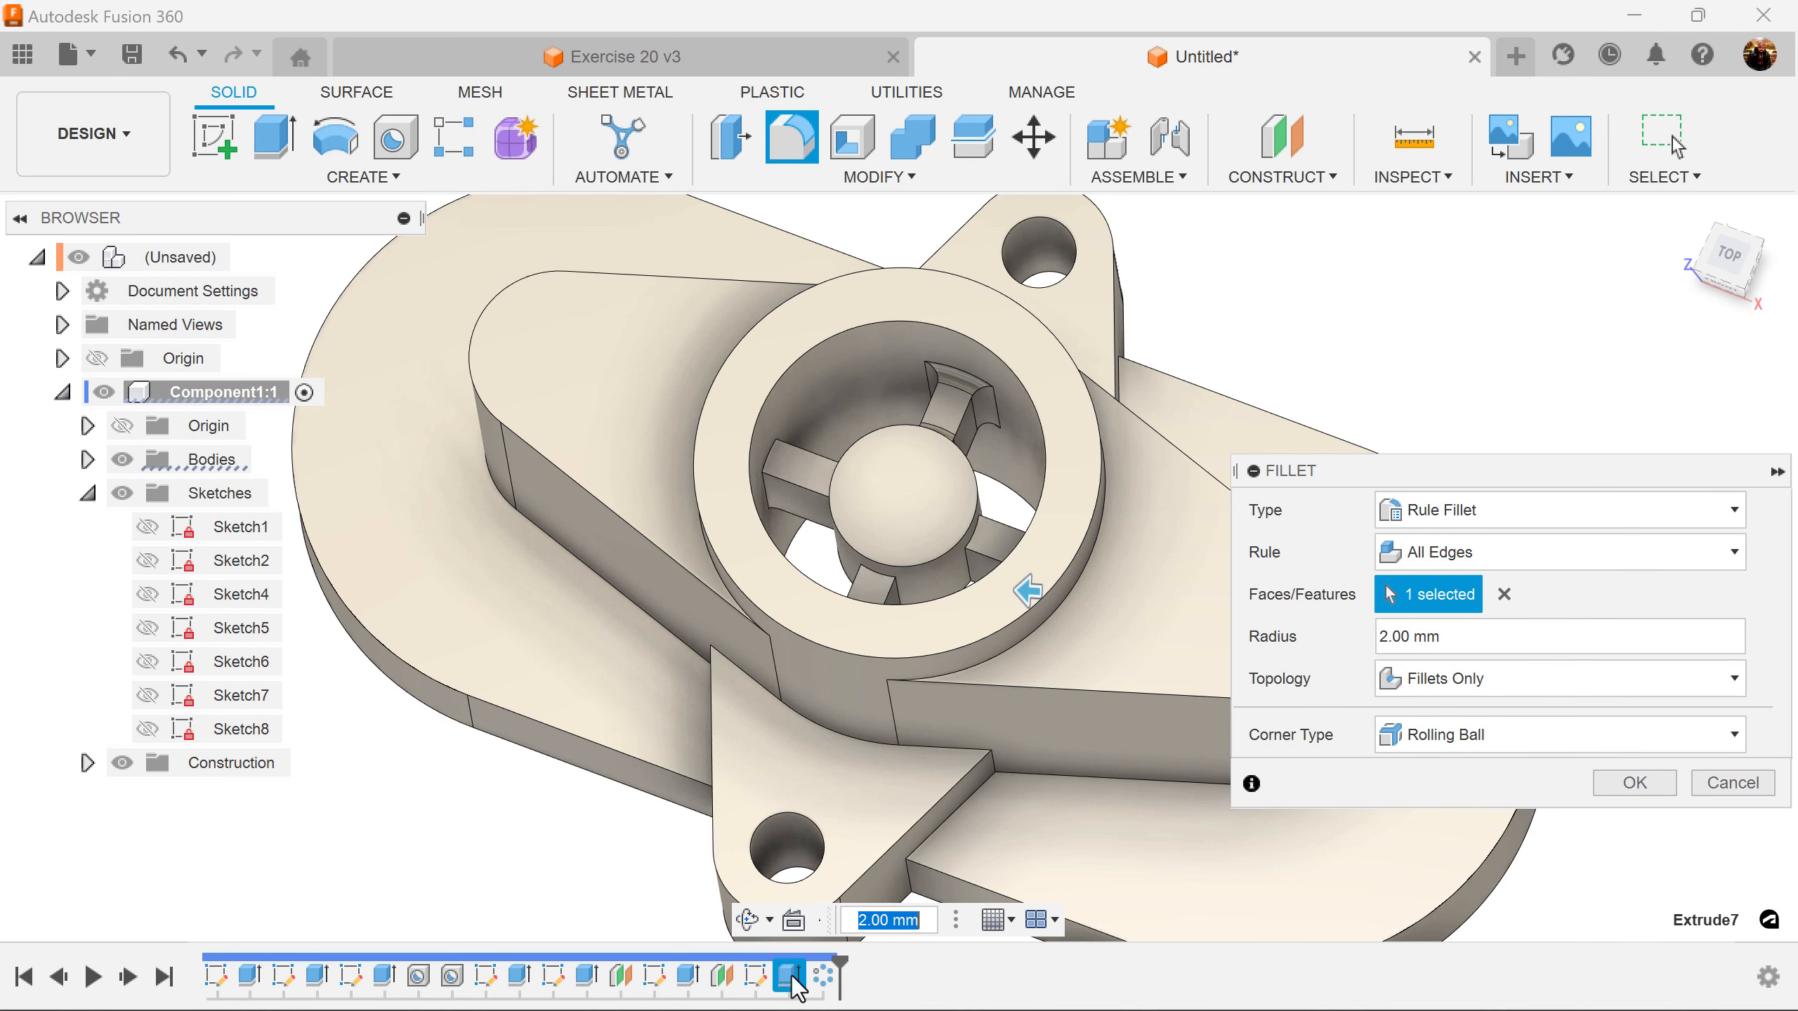
{"action": "left_click", "coordinate": [825, 981]}
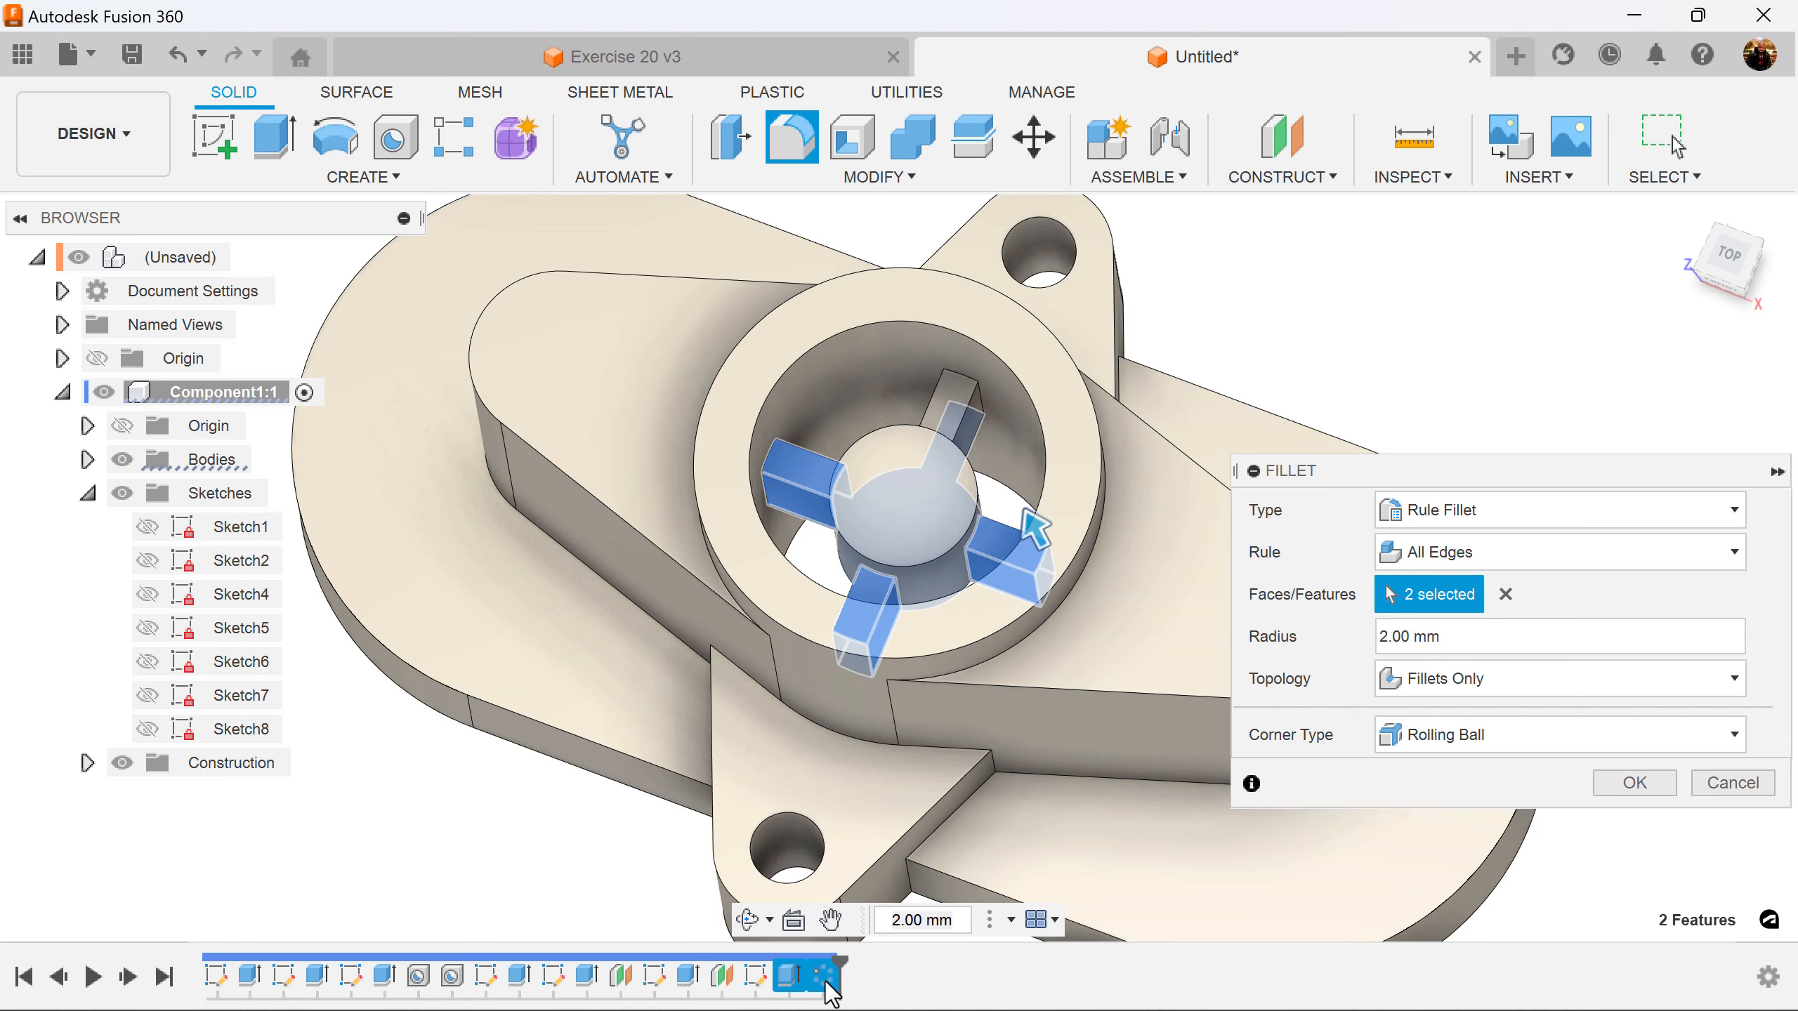
{"action": "left_click", "coordinate": [1489, 678]}
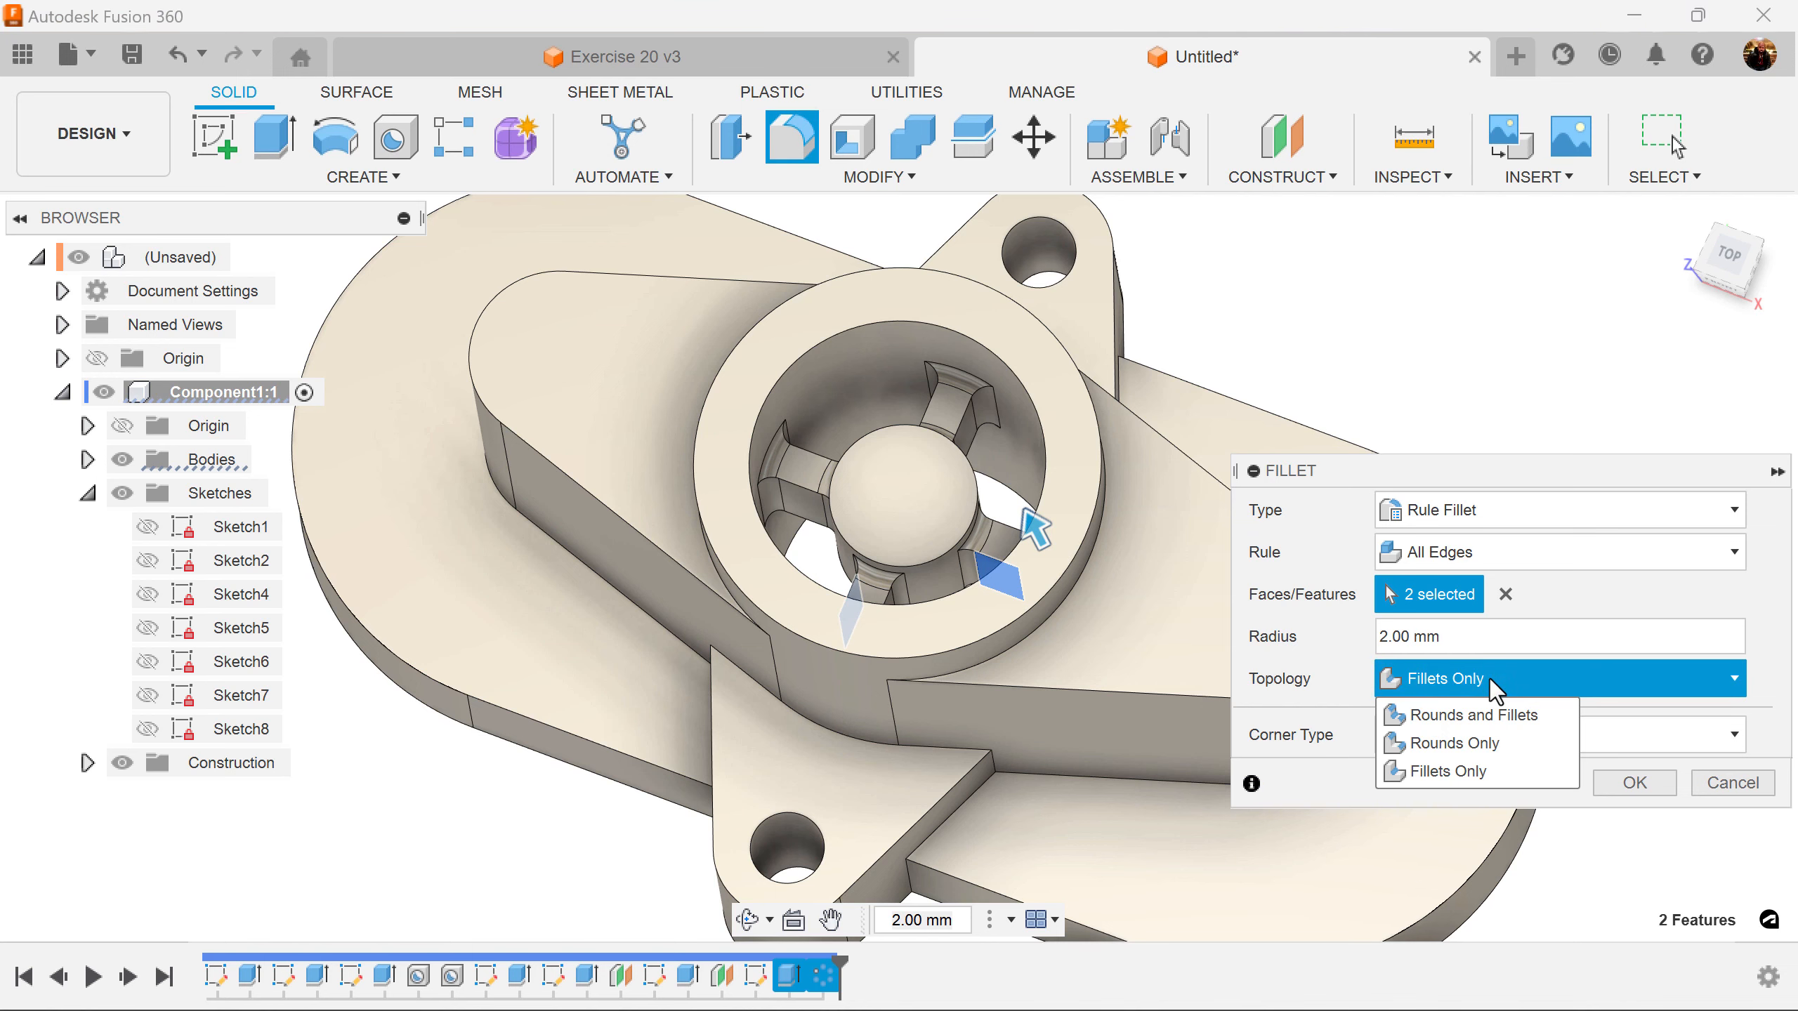
{"action": "left_click", "coordinate": [1560, 611]}
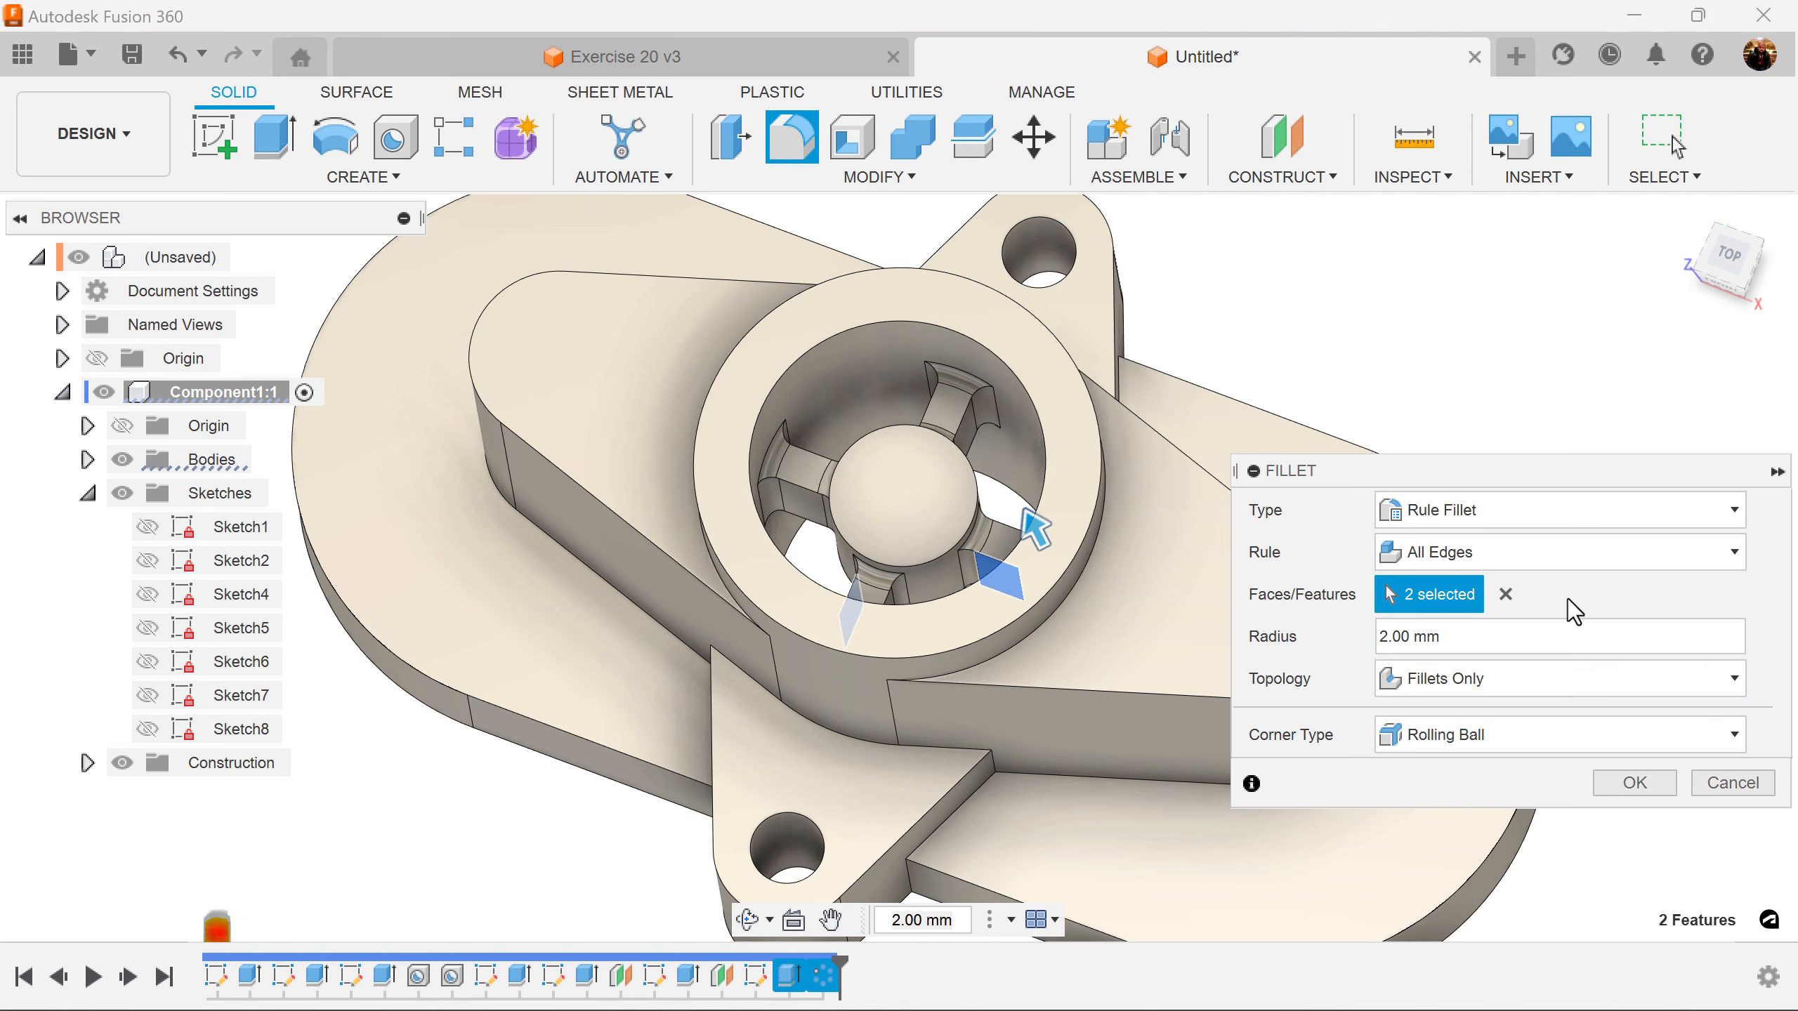
{"action": "left_click", "coordinate": [1623, 778]}
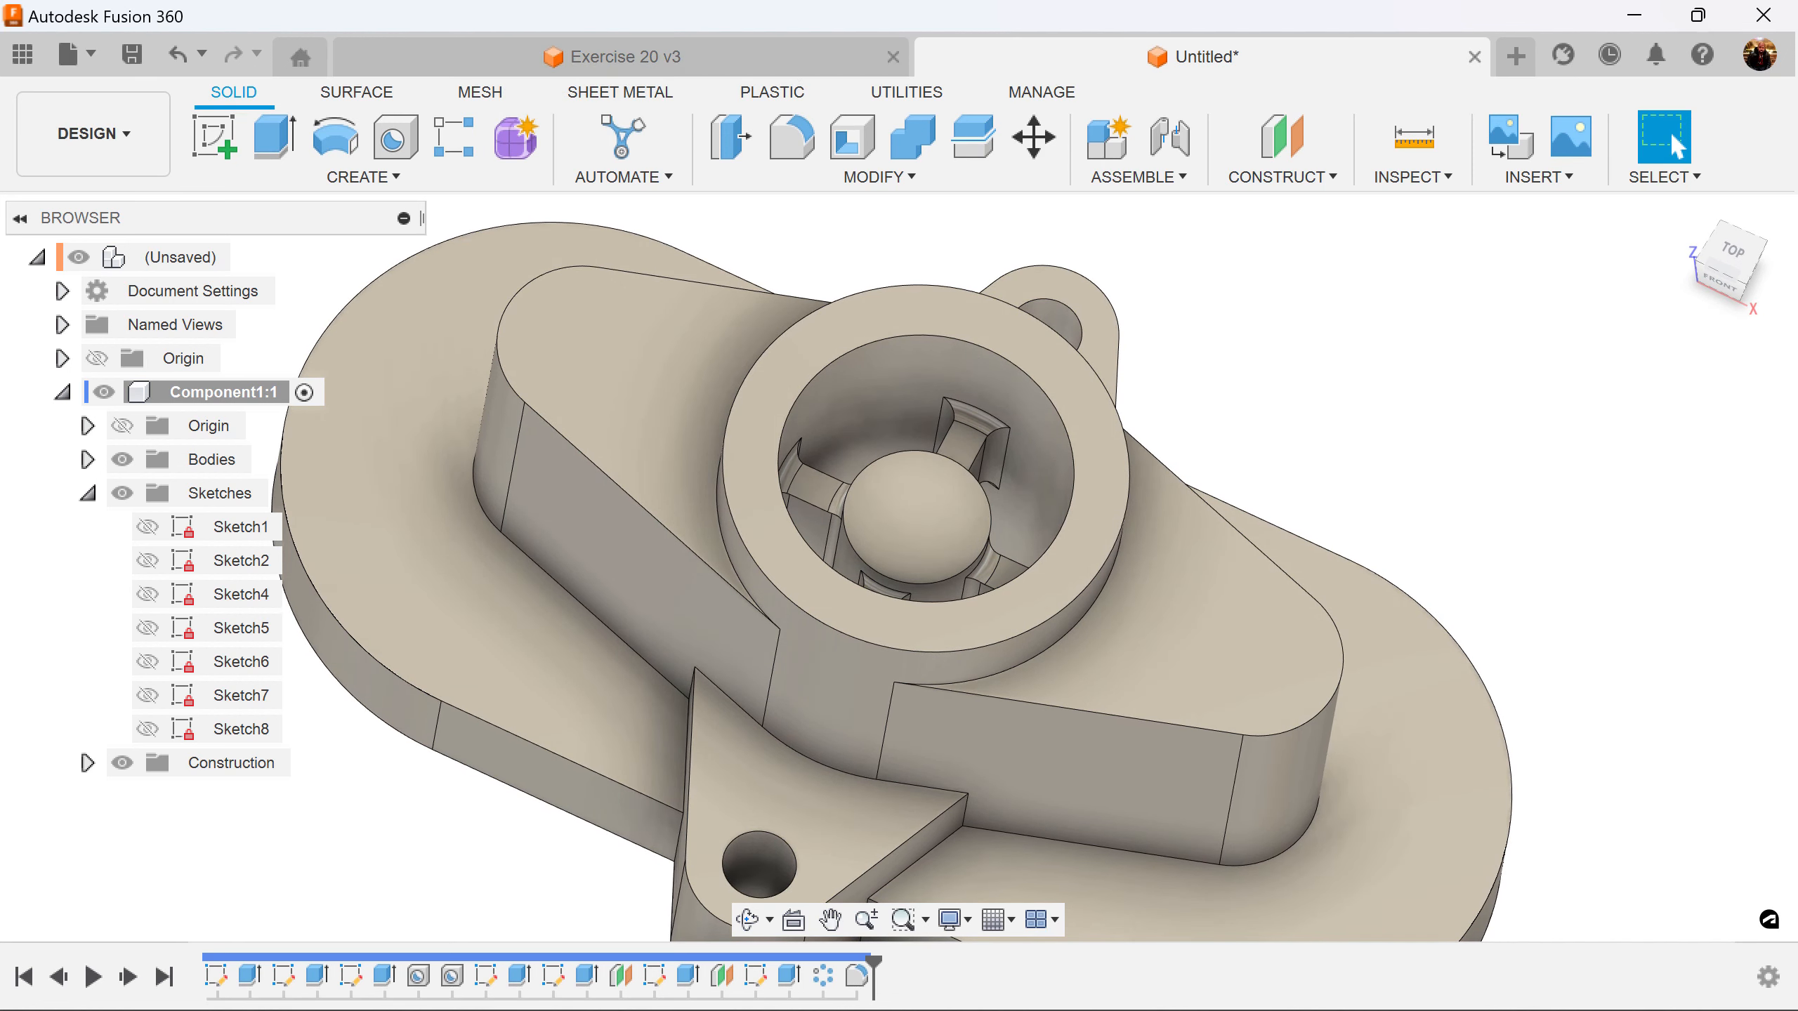
Check the hub bore in Exercise 20 v3 and sketch a 10 mm diameter circle centred on the new hub's top face
{"action": "left_click", "coordinate": [697, 55]}
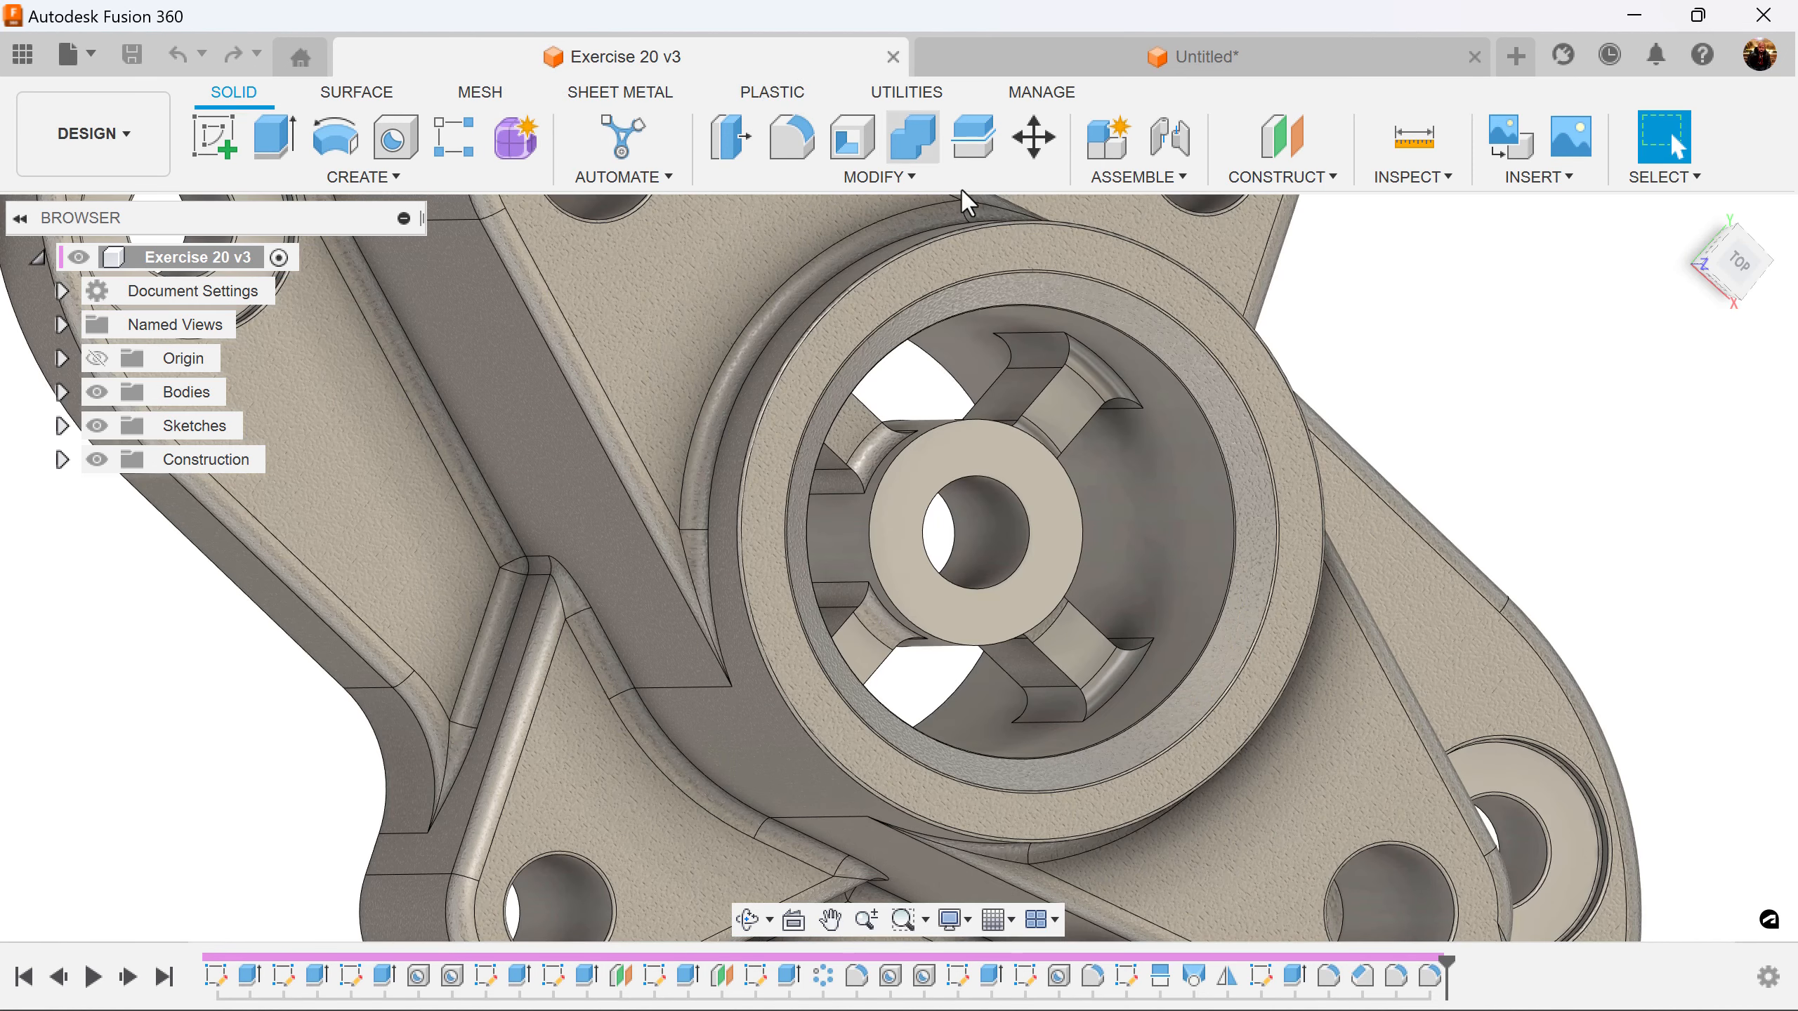
{"action": "left_click", "coordinate": [1122, 65]}
{"action": "left_click", "coordinate": [213, 137]}
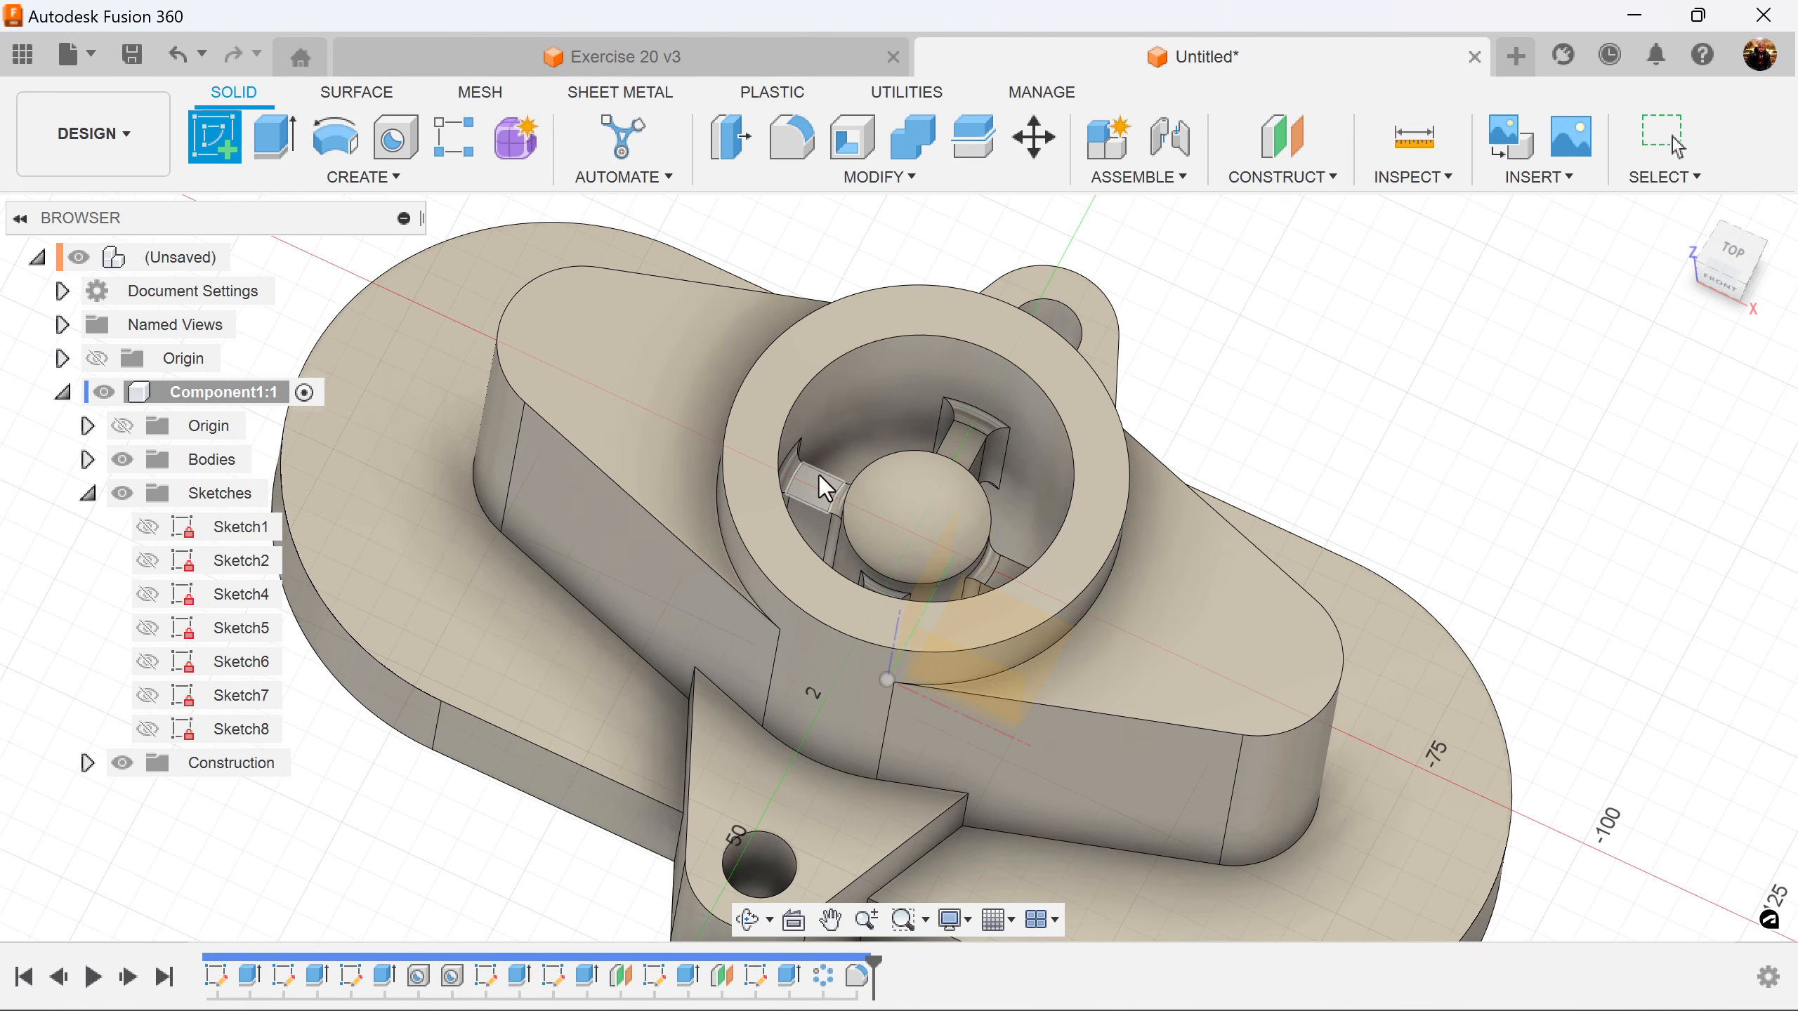
{"action": "left_click", "coordinate": [949, 525]}
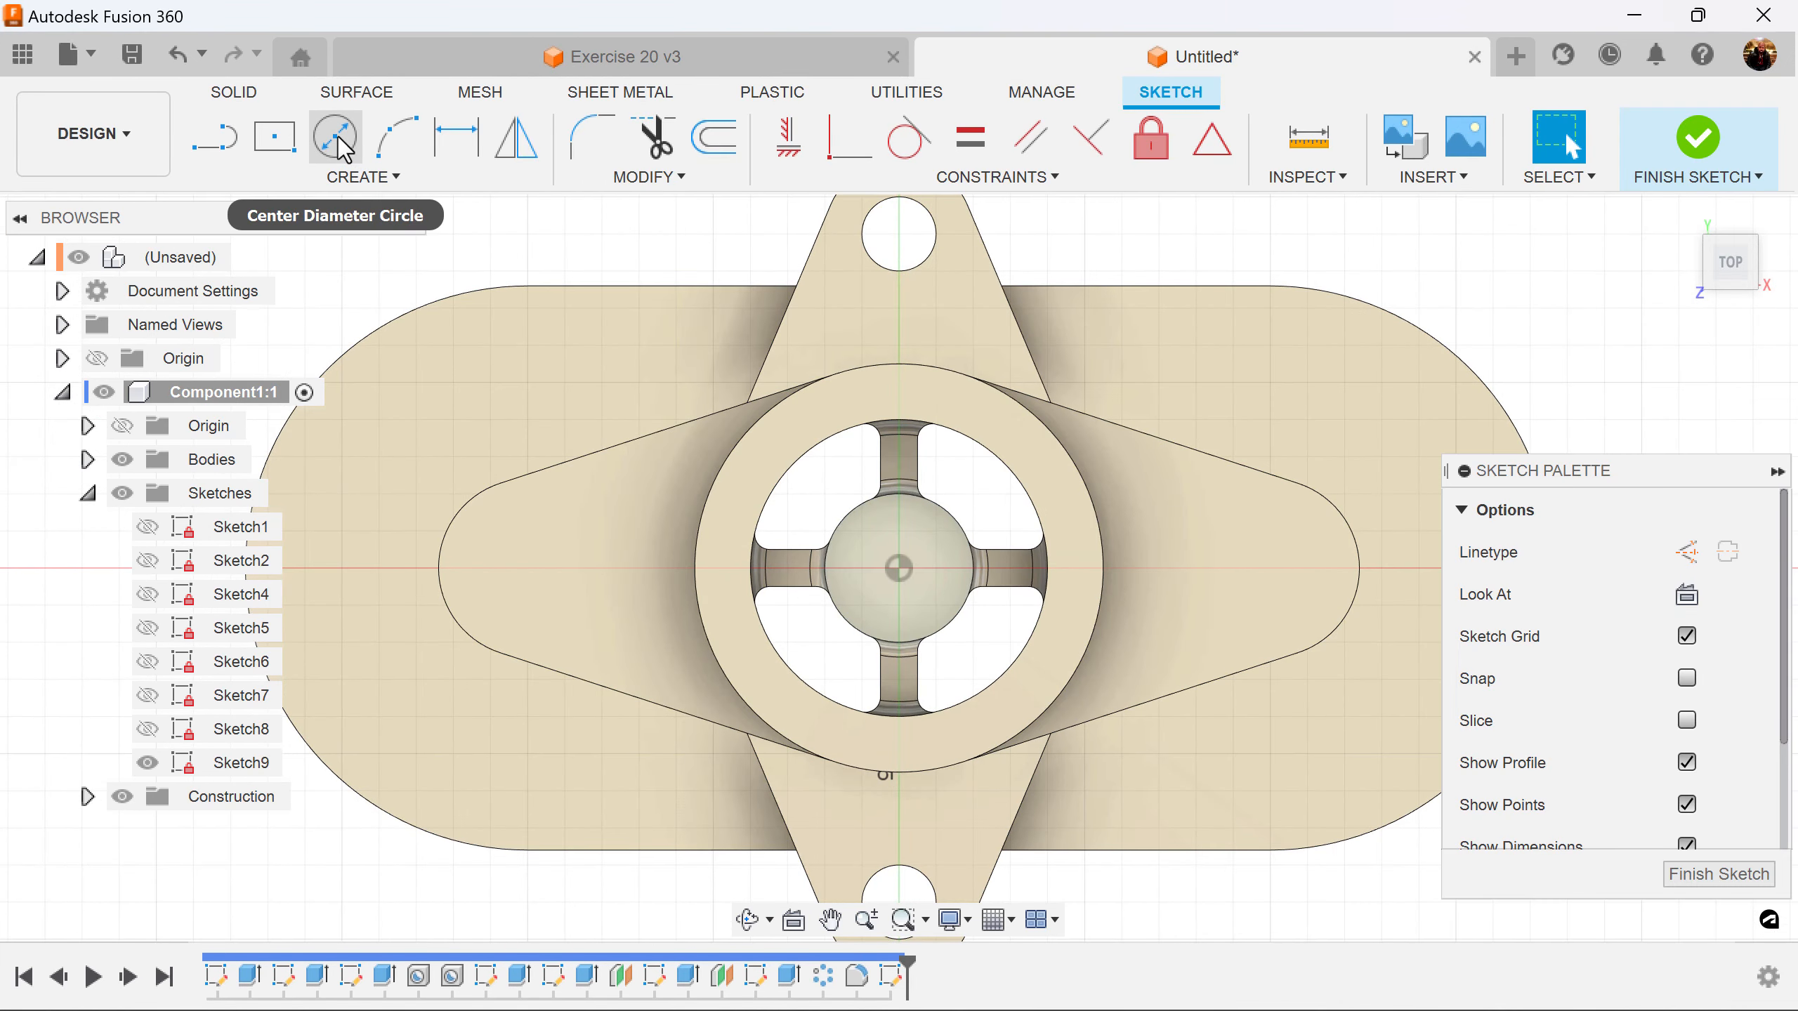
{"action": "left_click", "coordinate": [340, 141]}
{"action": "left_click", "coordinate": [899, 569]}
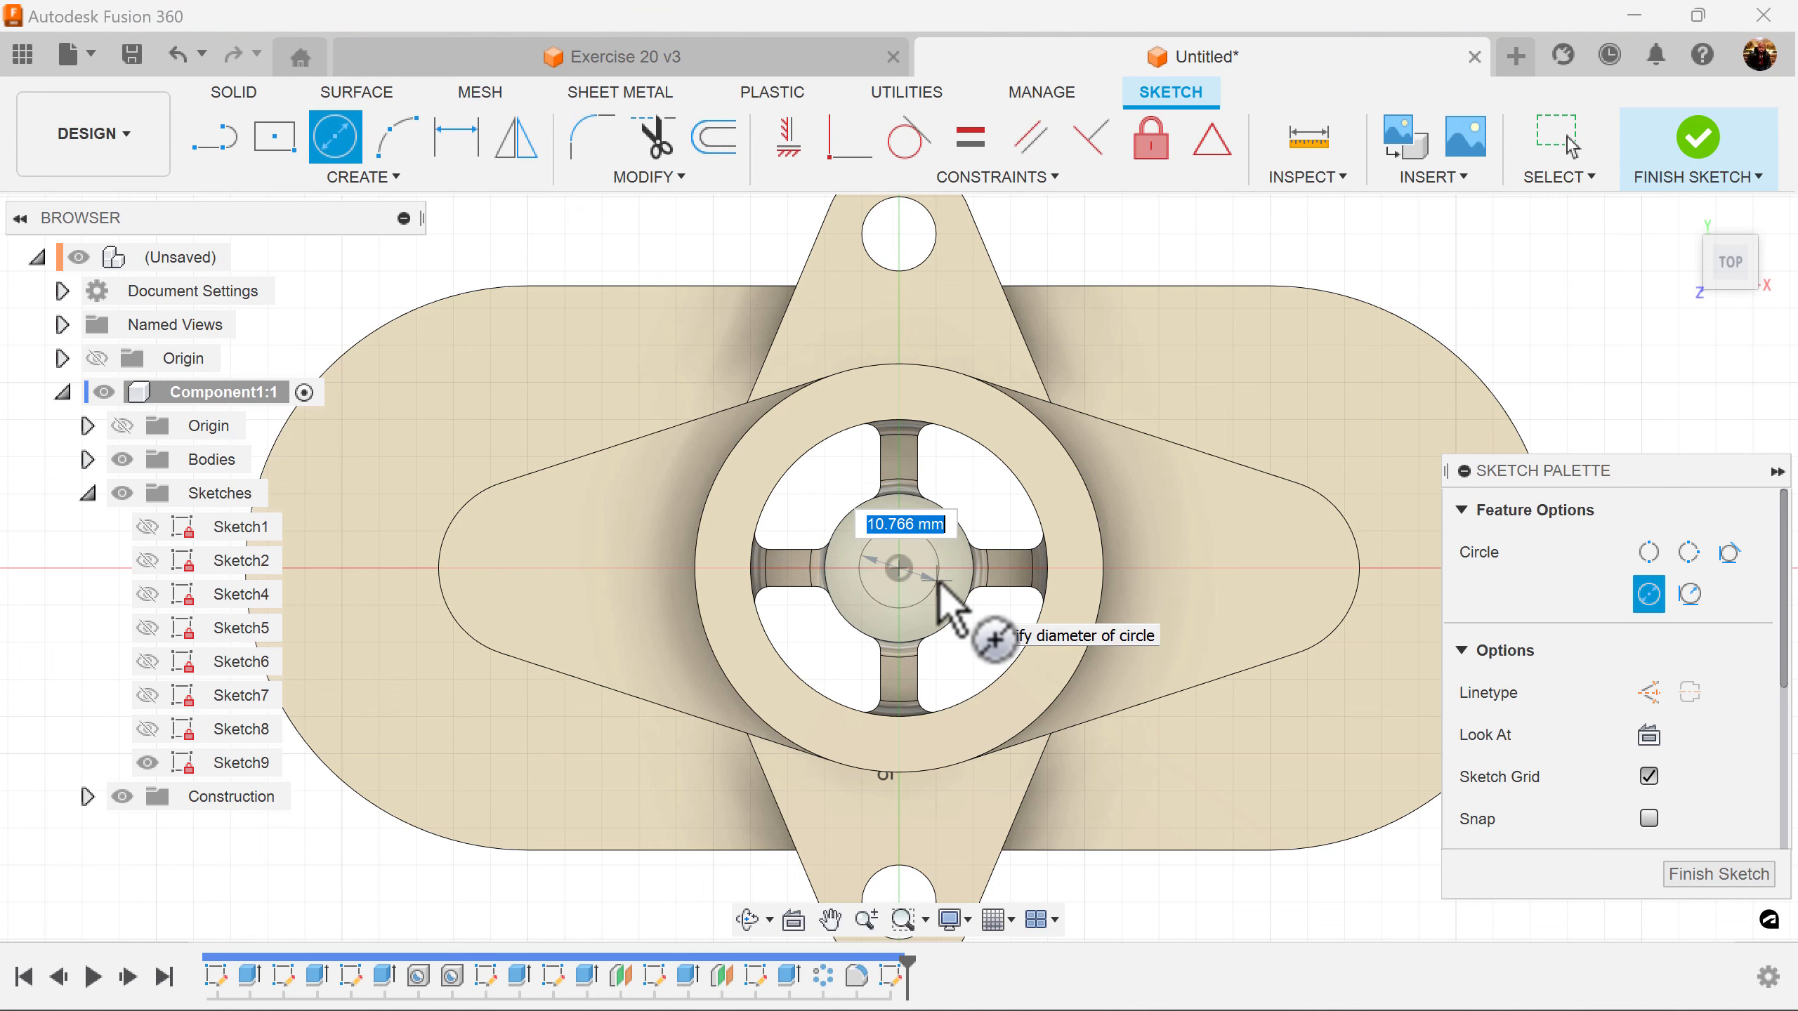
{"action": "type", "text": "10"}
{"action": "key", "text": "Return"}
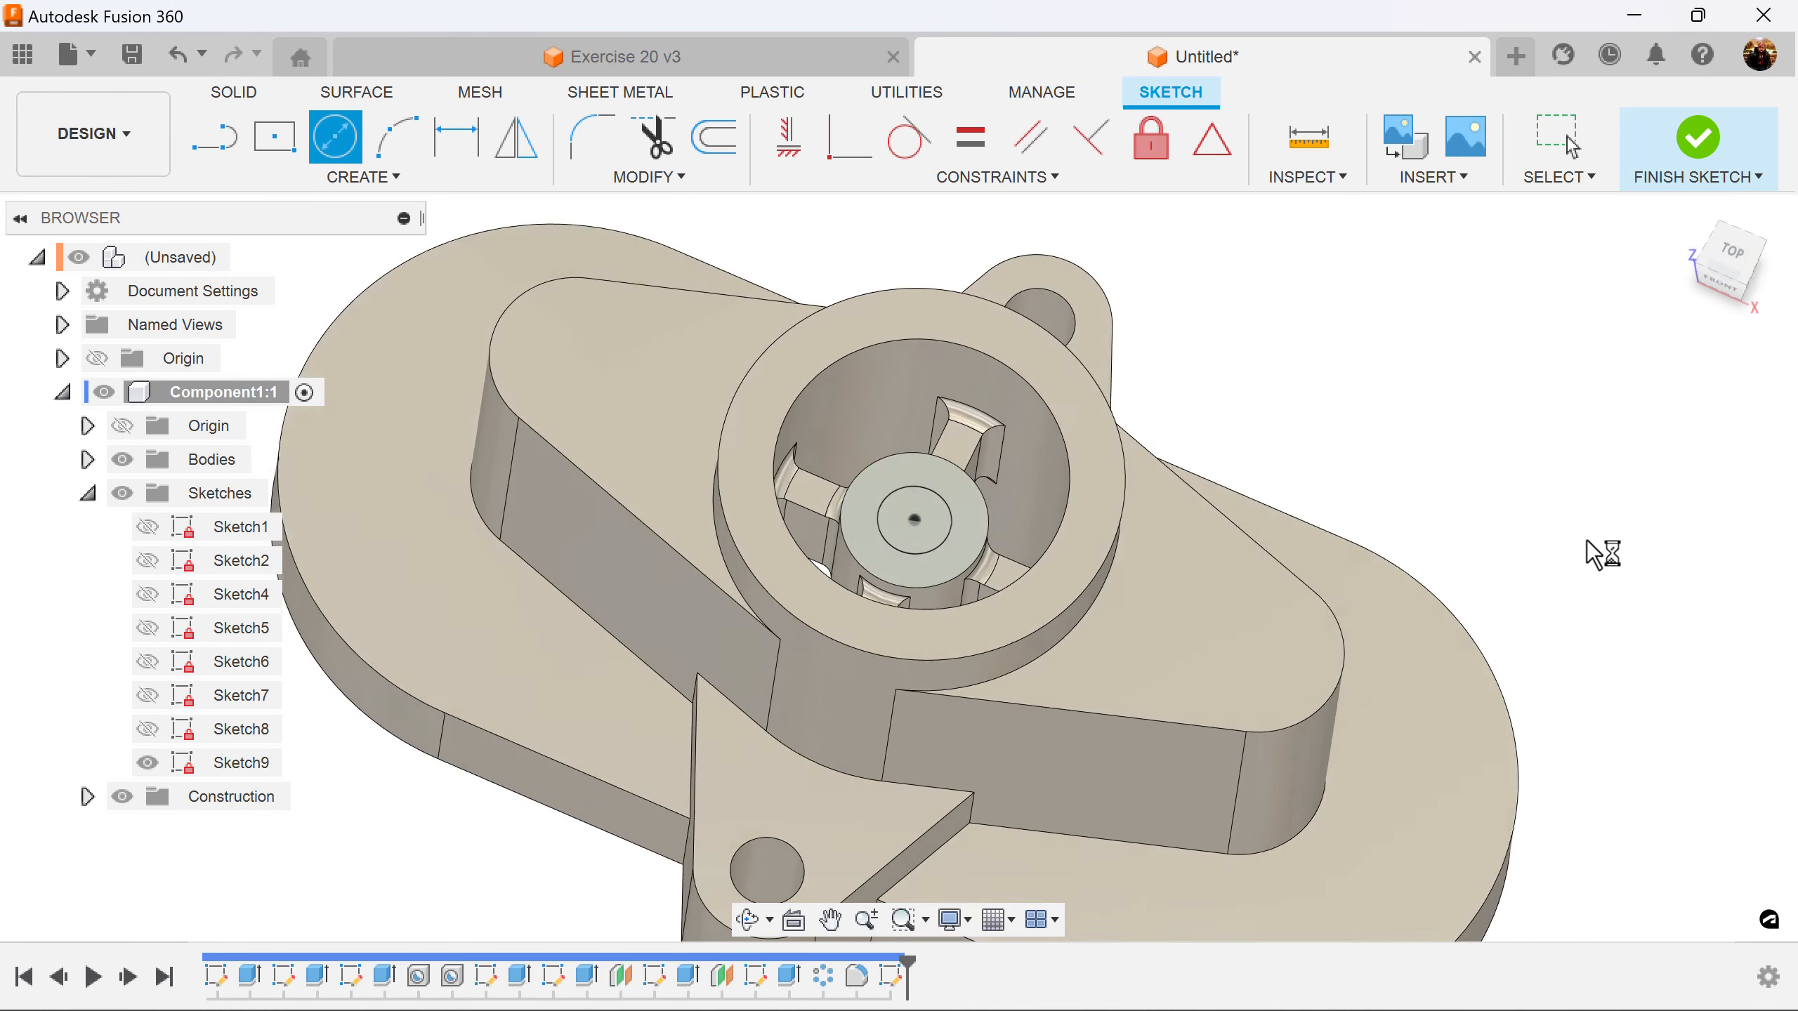
Extrude the 10 mm circle with extent To Object to the hub's bottom face, cutting a through hole
{"action": "left_click", "coordinate": [274, 138]}
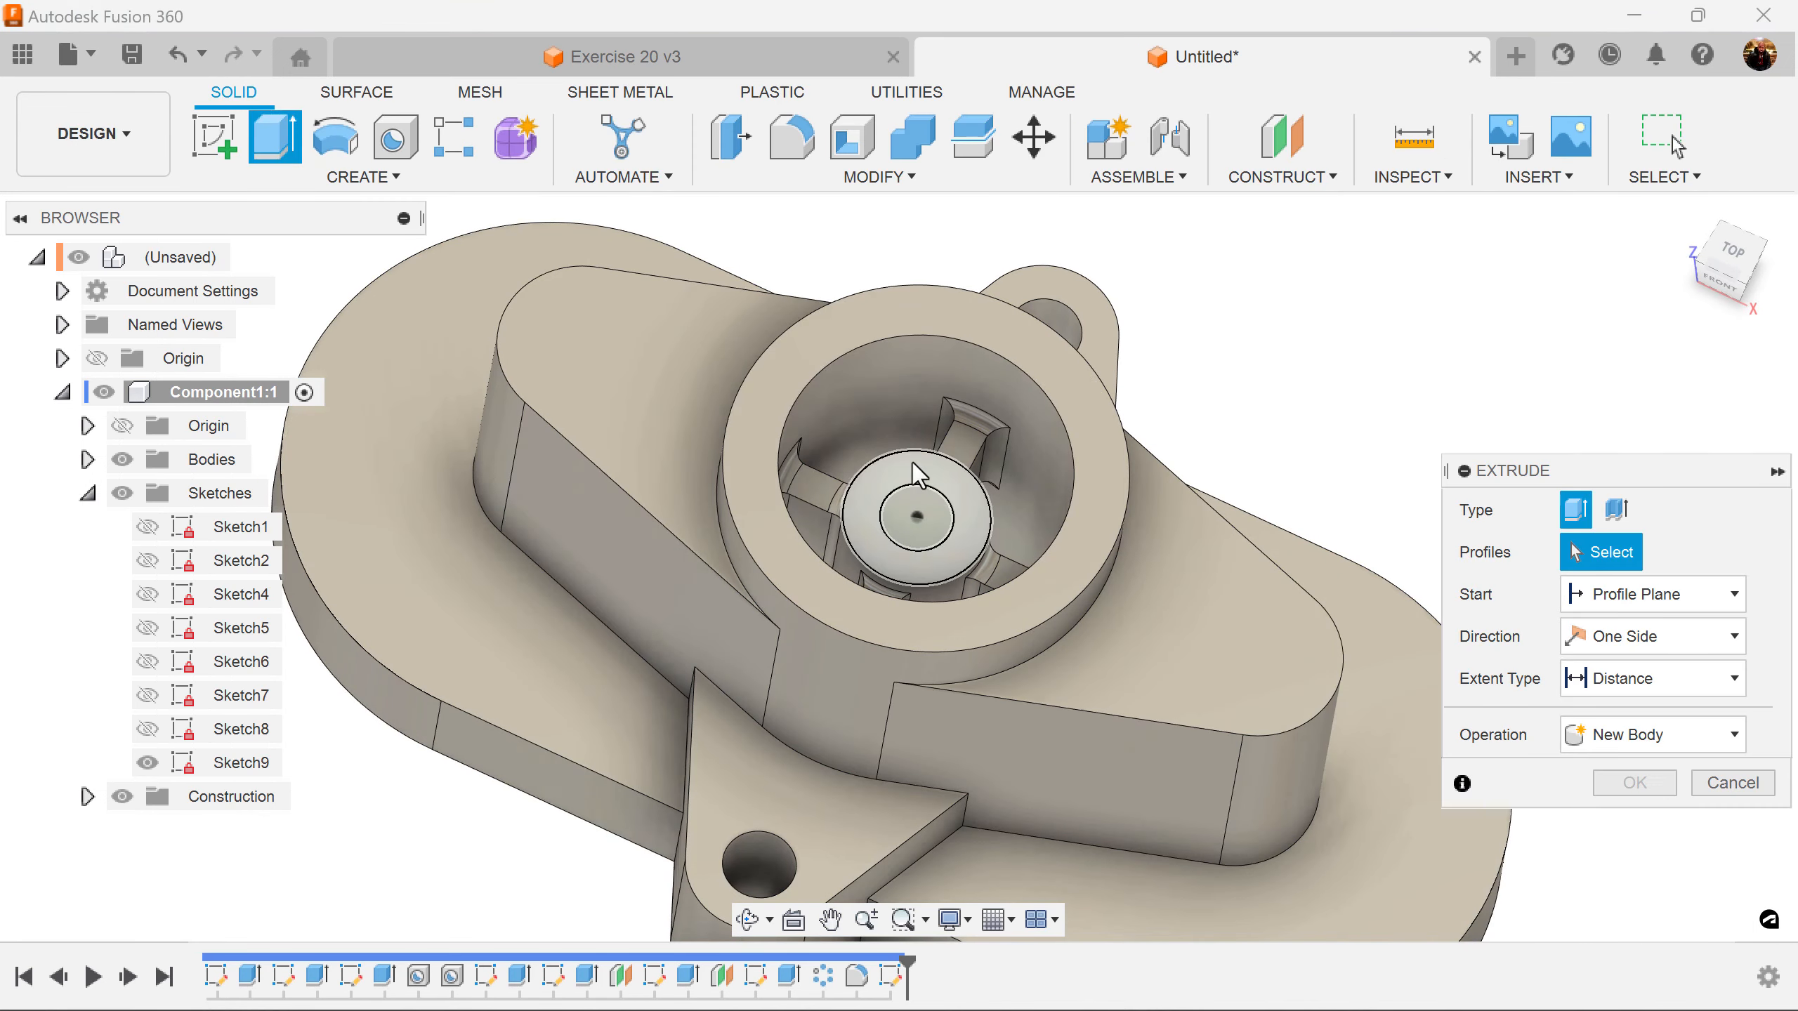
{"action": "left_click", "coordinate": [920, 507]}
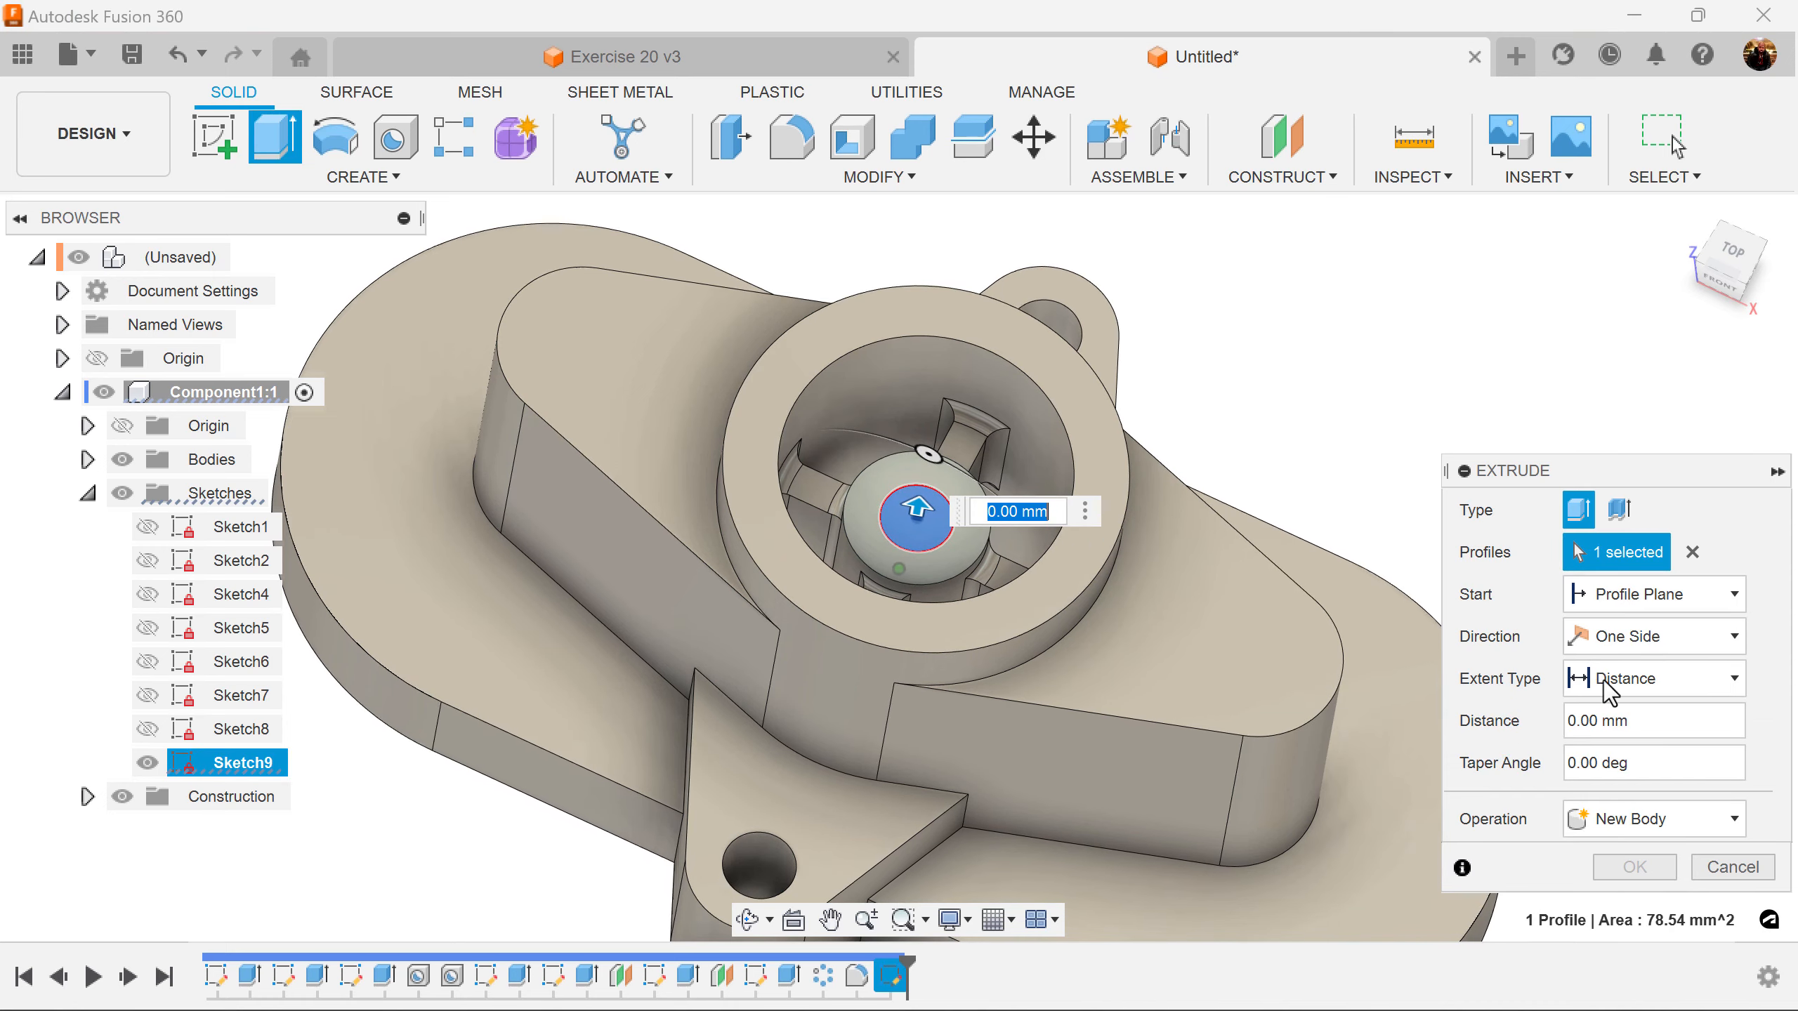
{"action": "left_click", "coordinate": [1622, 679]}
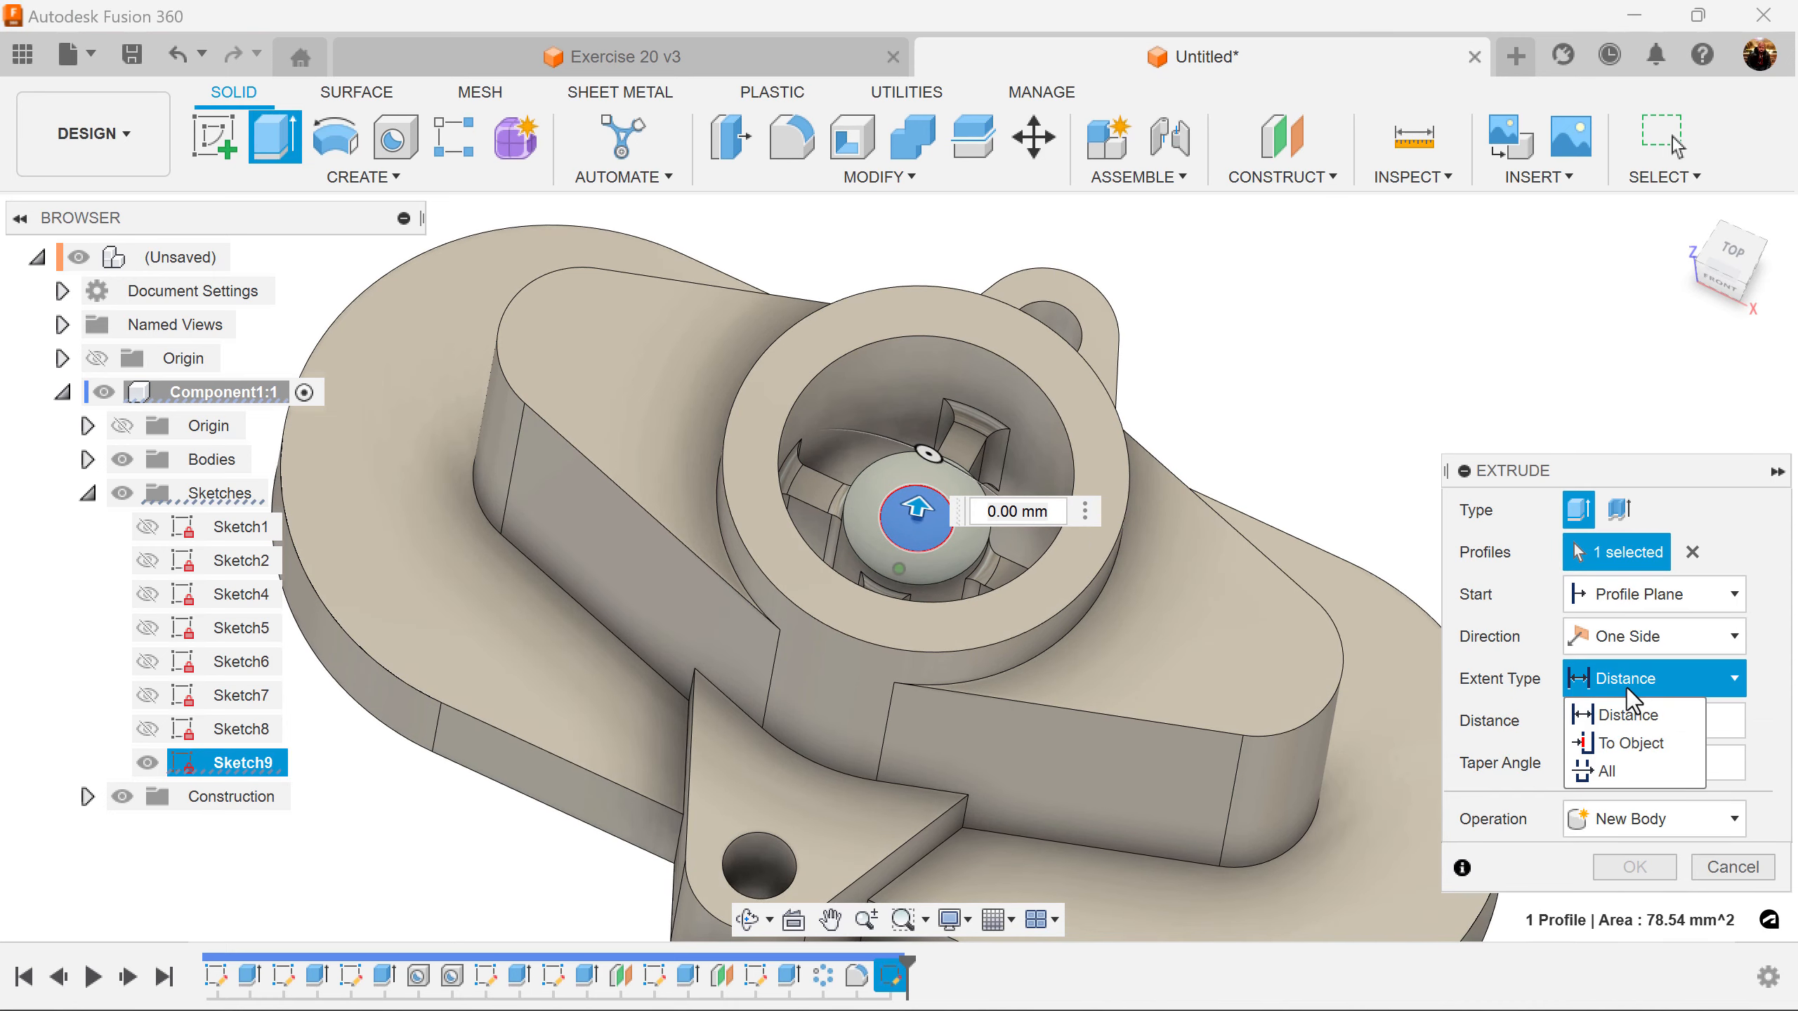
{"action": "left_click", "coordinate": [1630, 744]}
{"action": "middle_click_drag", "start_coordinate": [1627, 748], "coordinate": [961, 565], "text": "shift"}
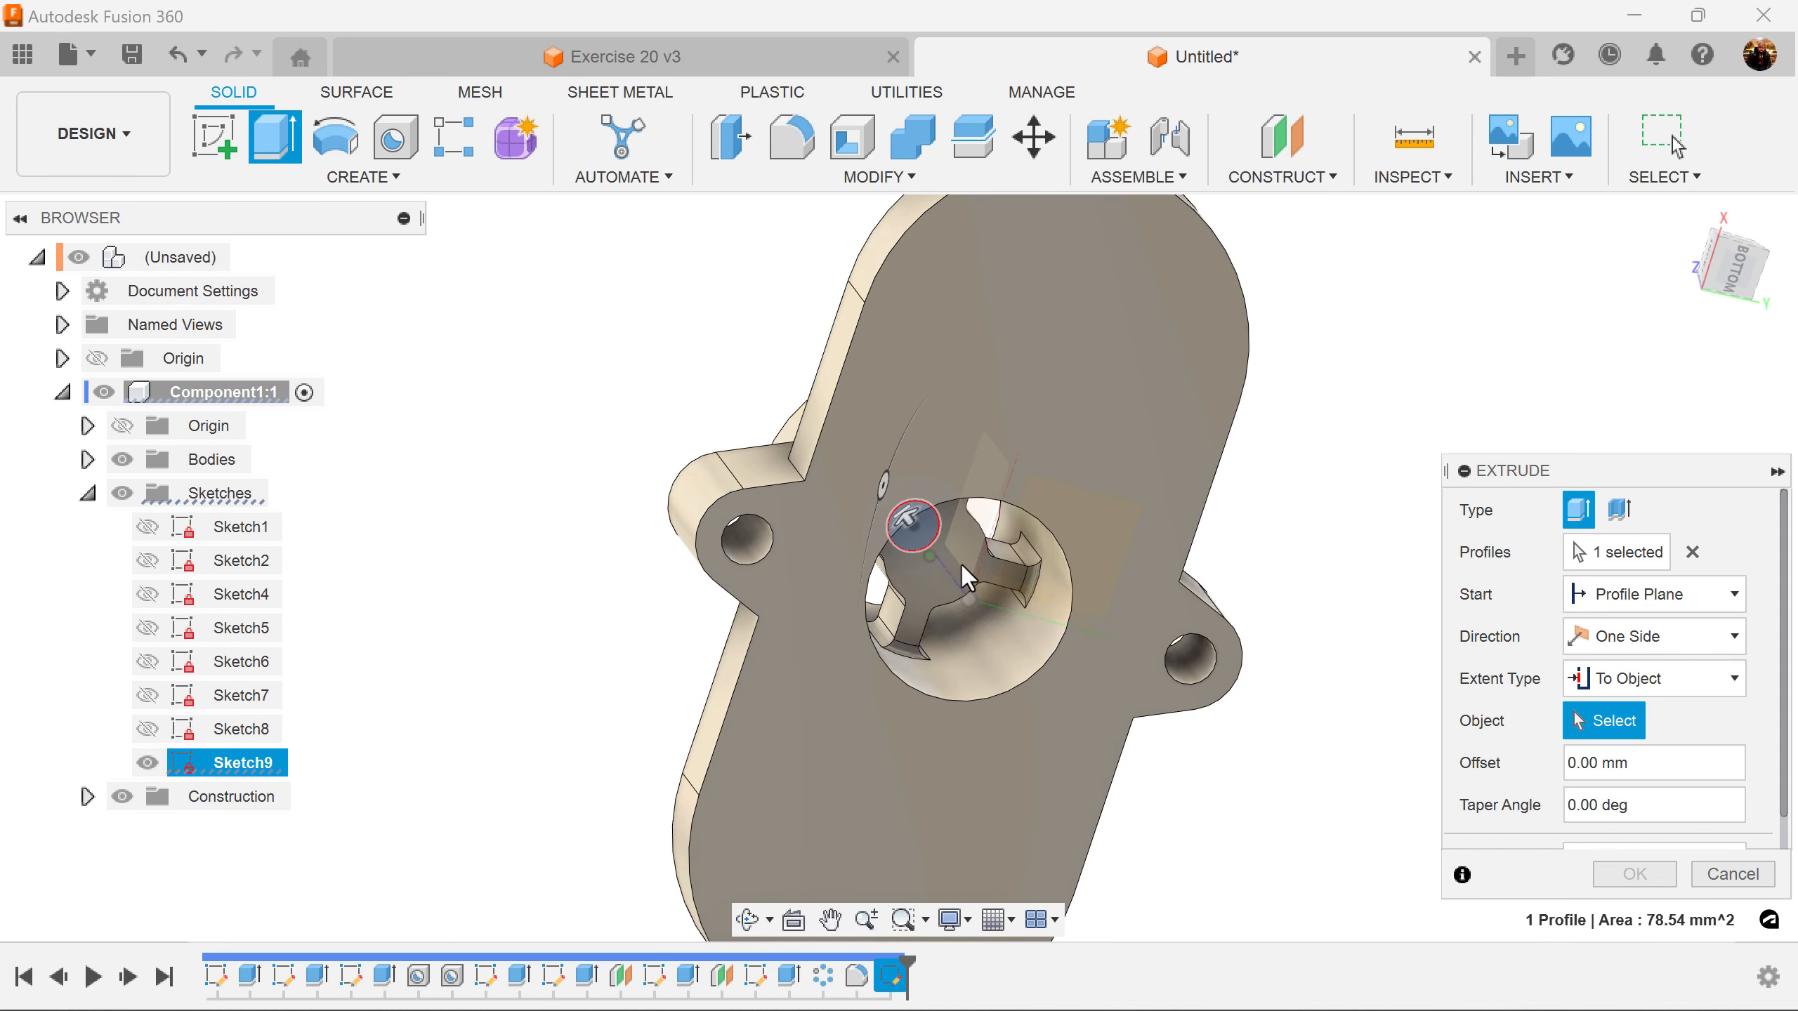
{"action": "left_click", "coordinate": [949, 554]}
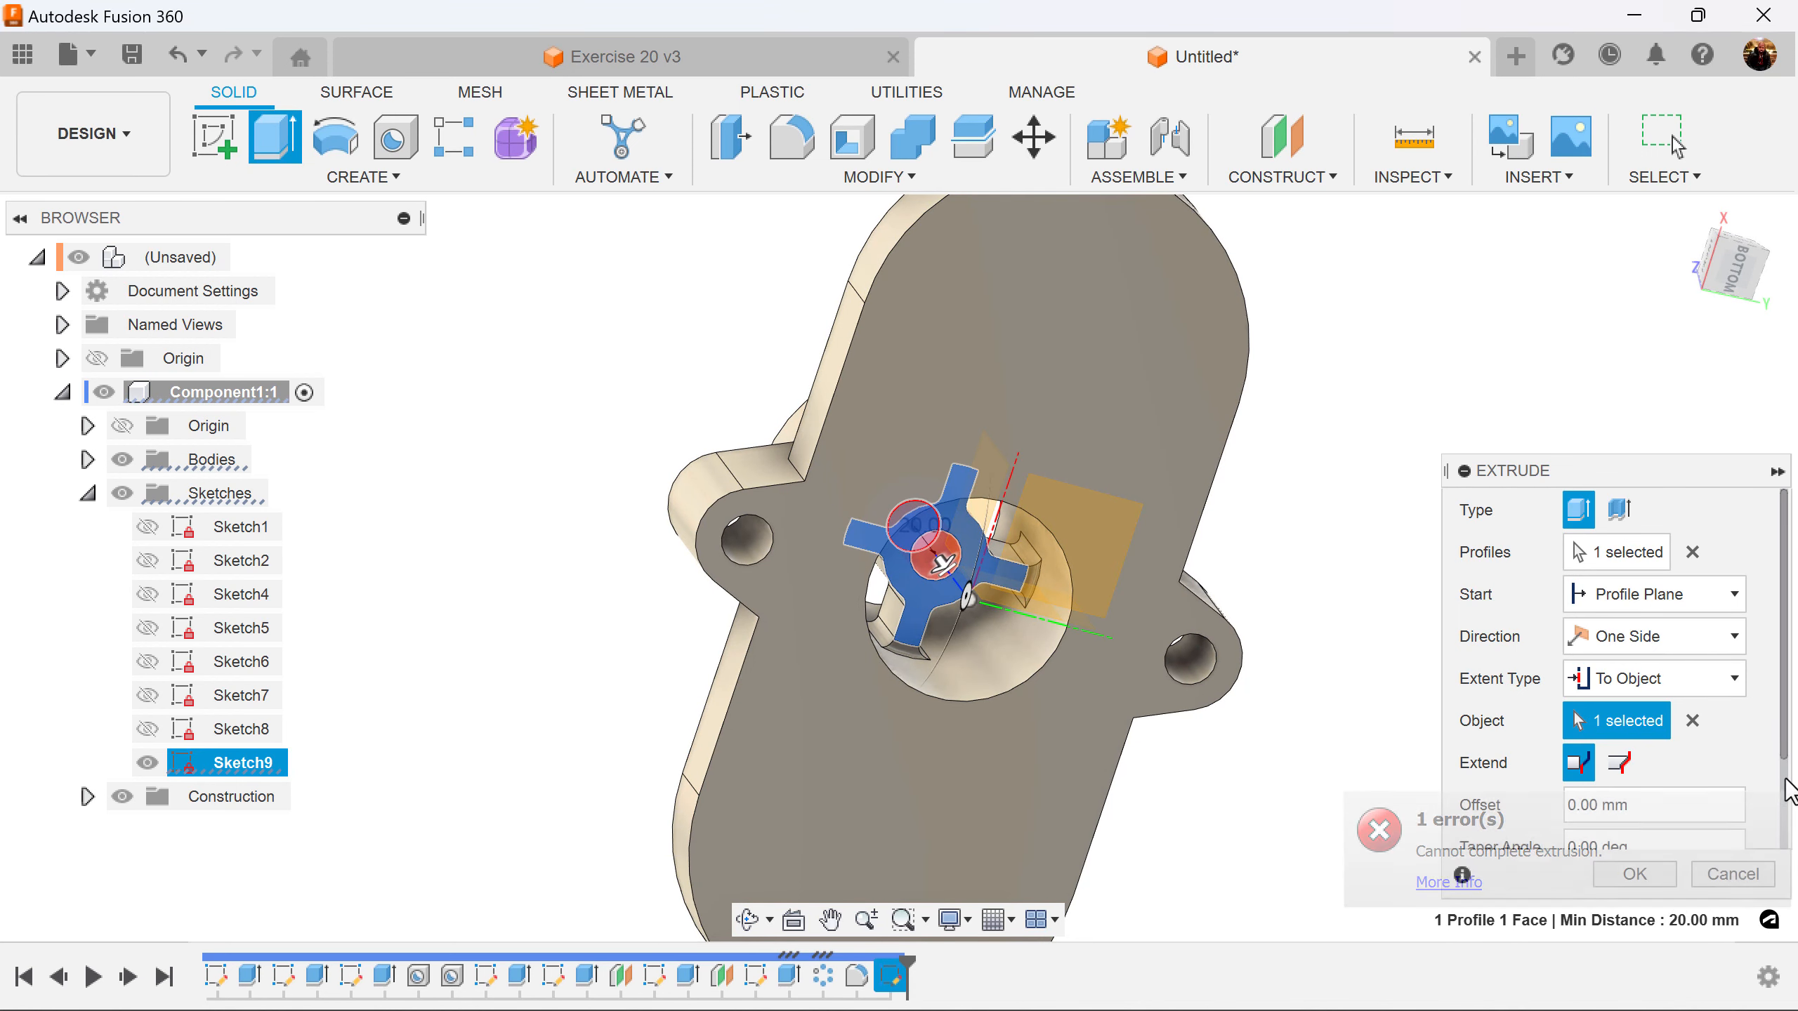
{"action": "scroll", "coordinate": [1786, 743], "scroll_direction": "down", "scroll_amount": 3}
{"action": "left_click", "coordinate": [1644, 884]}
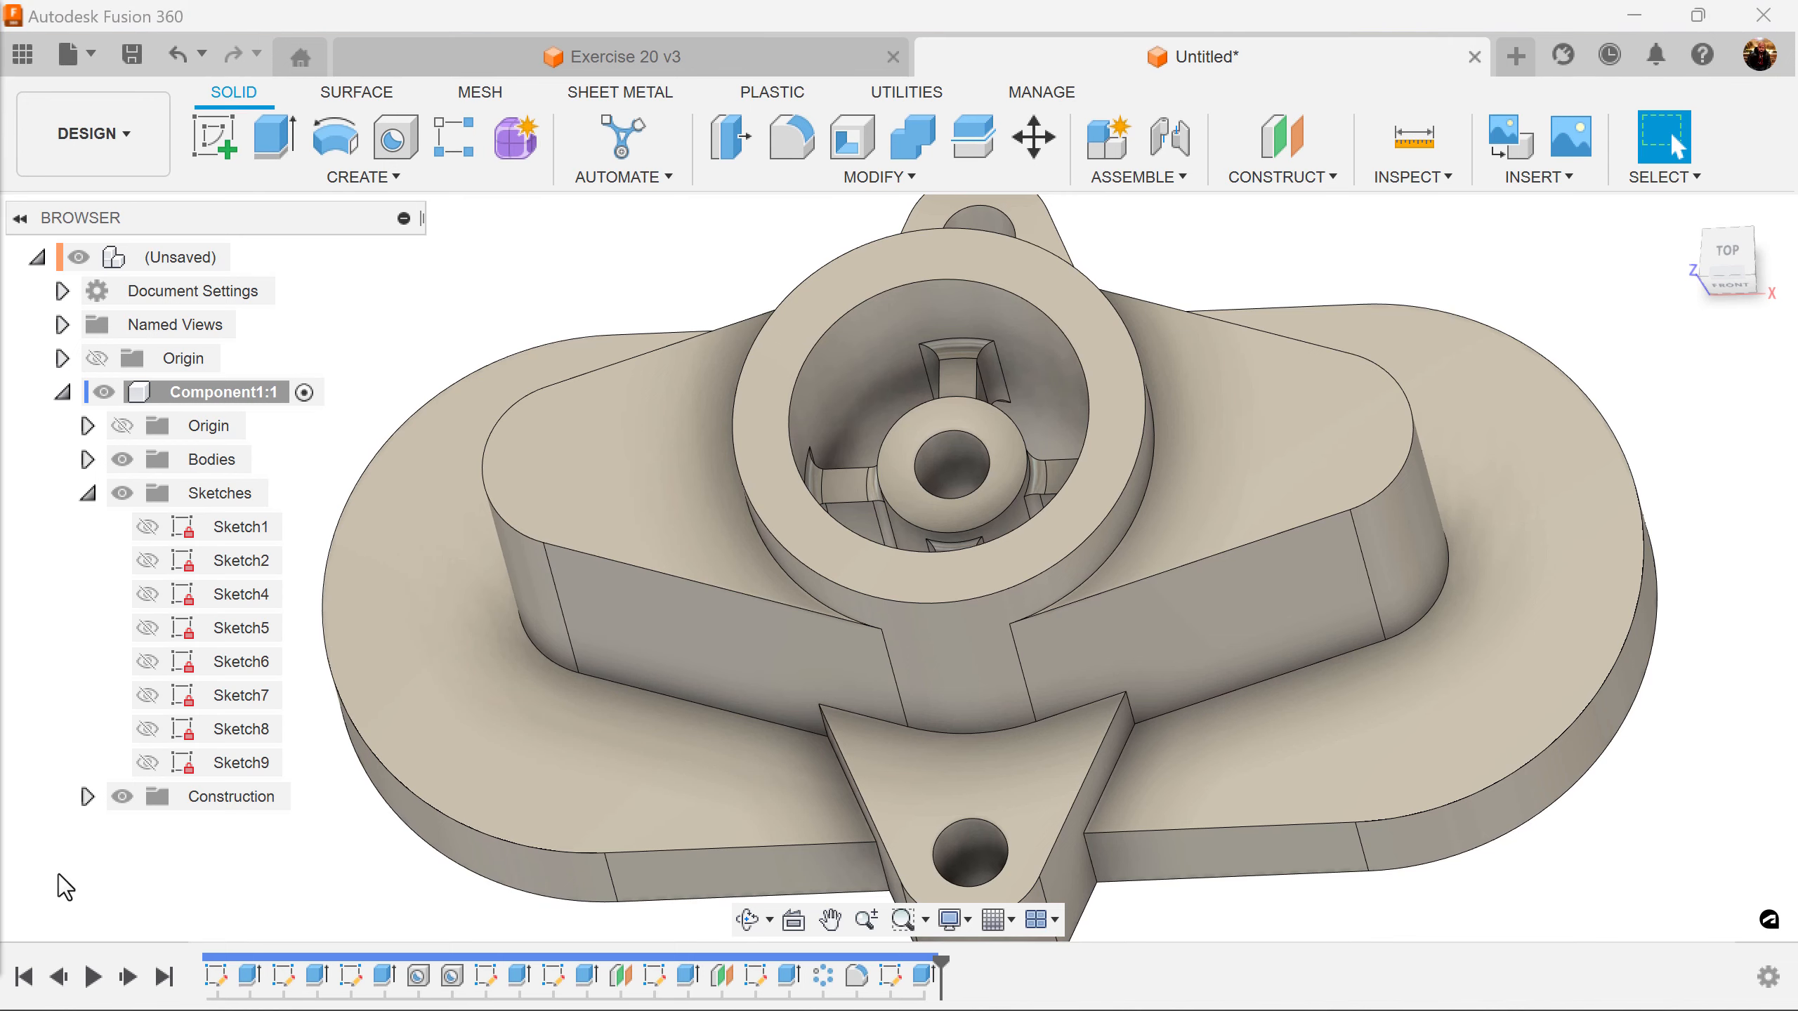
Check the arm holes in Exercise 20 v3 and place a hole at the centre of one raised arm's rounded end
{"action": "left_click", "coordinate": [798, 56]}
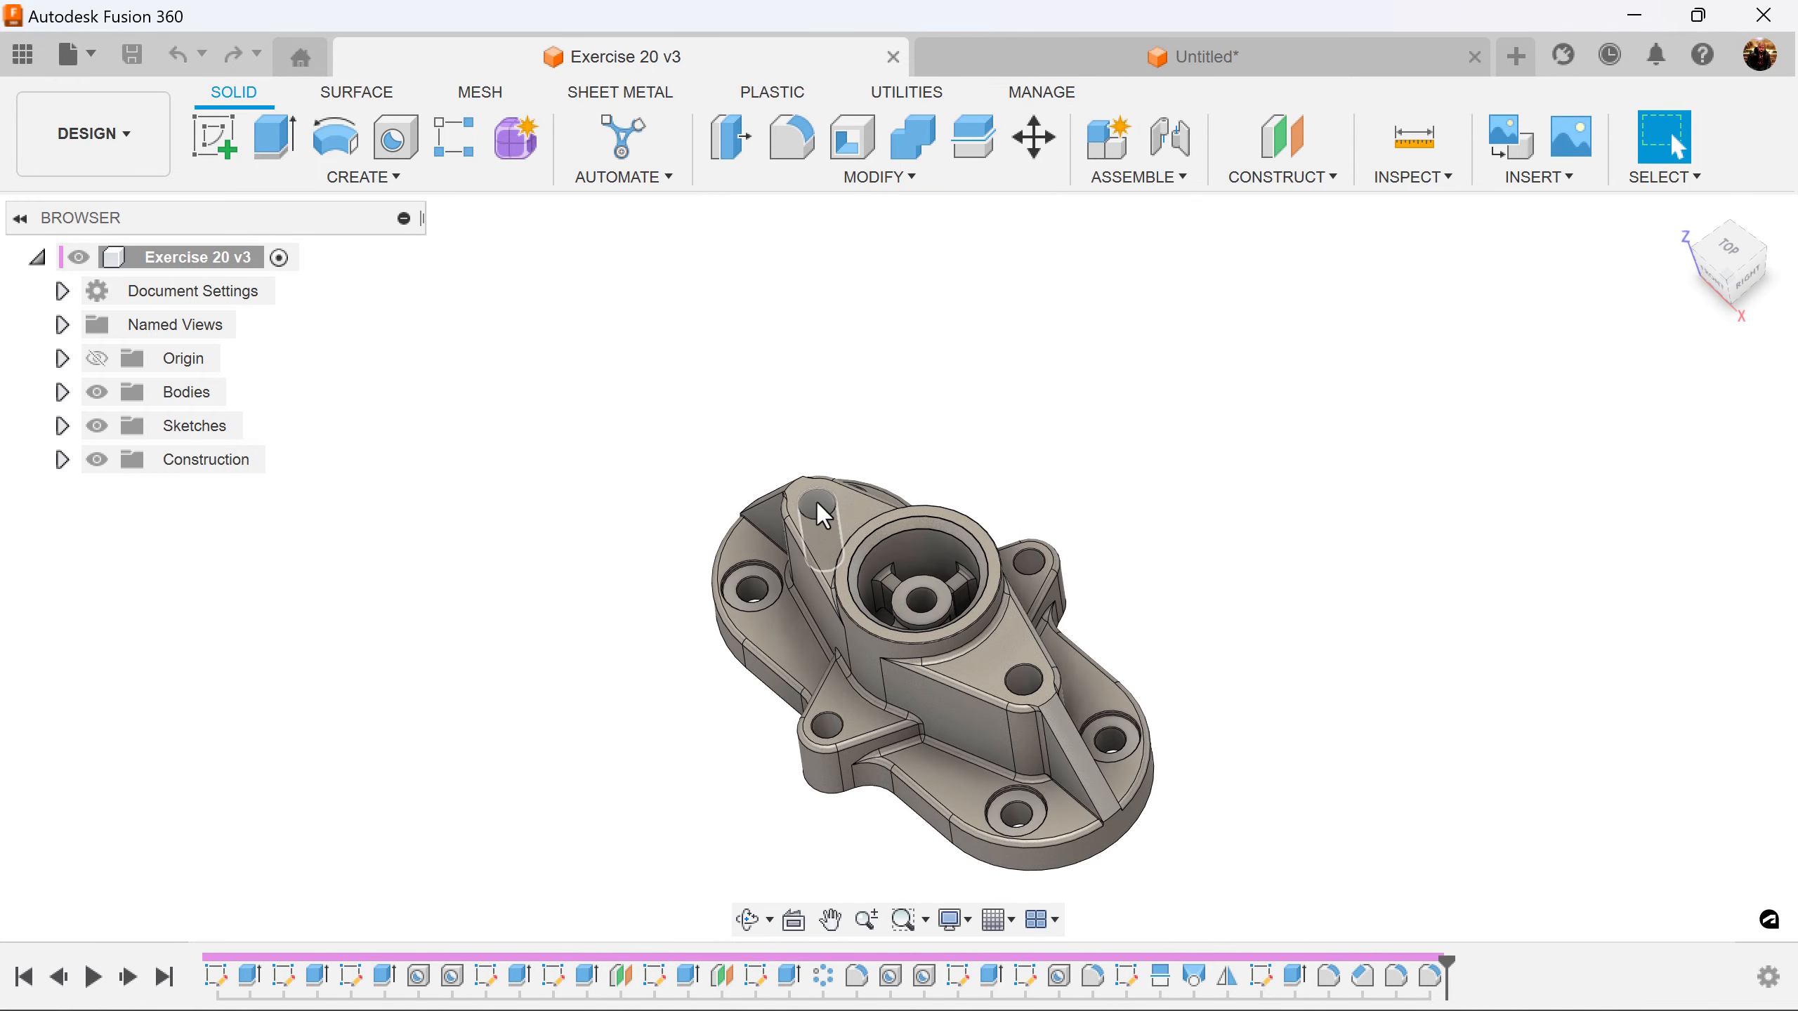
{"action": "scroll", "coordinate": [821, 508], "scroll_direction": "up", "scroll_amount": 2}
{"action": "left_click", "coordinate": [1133, 56]}
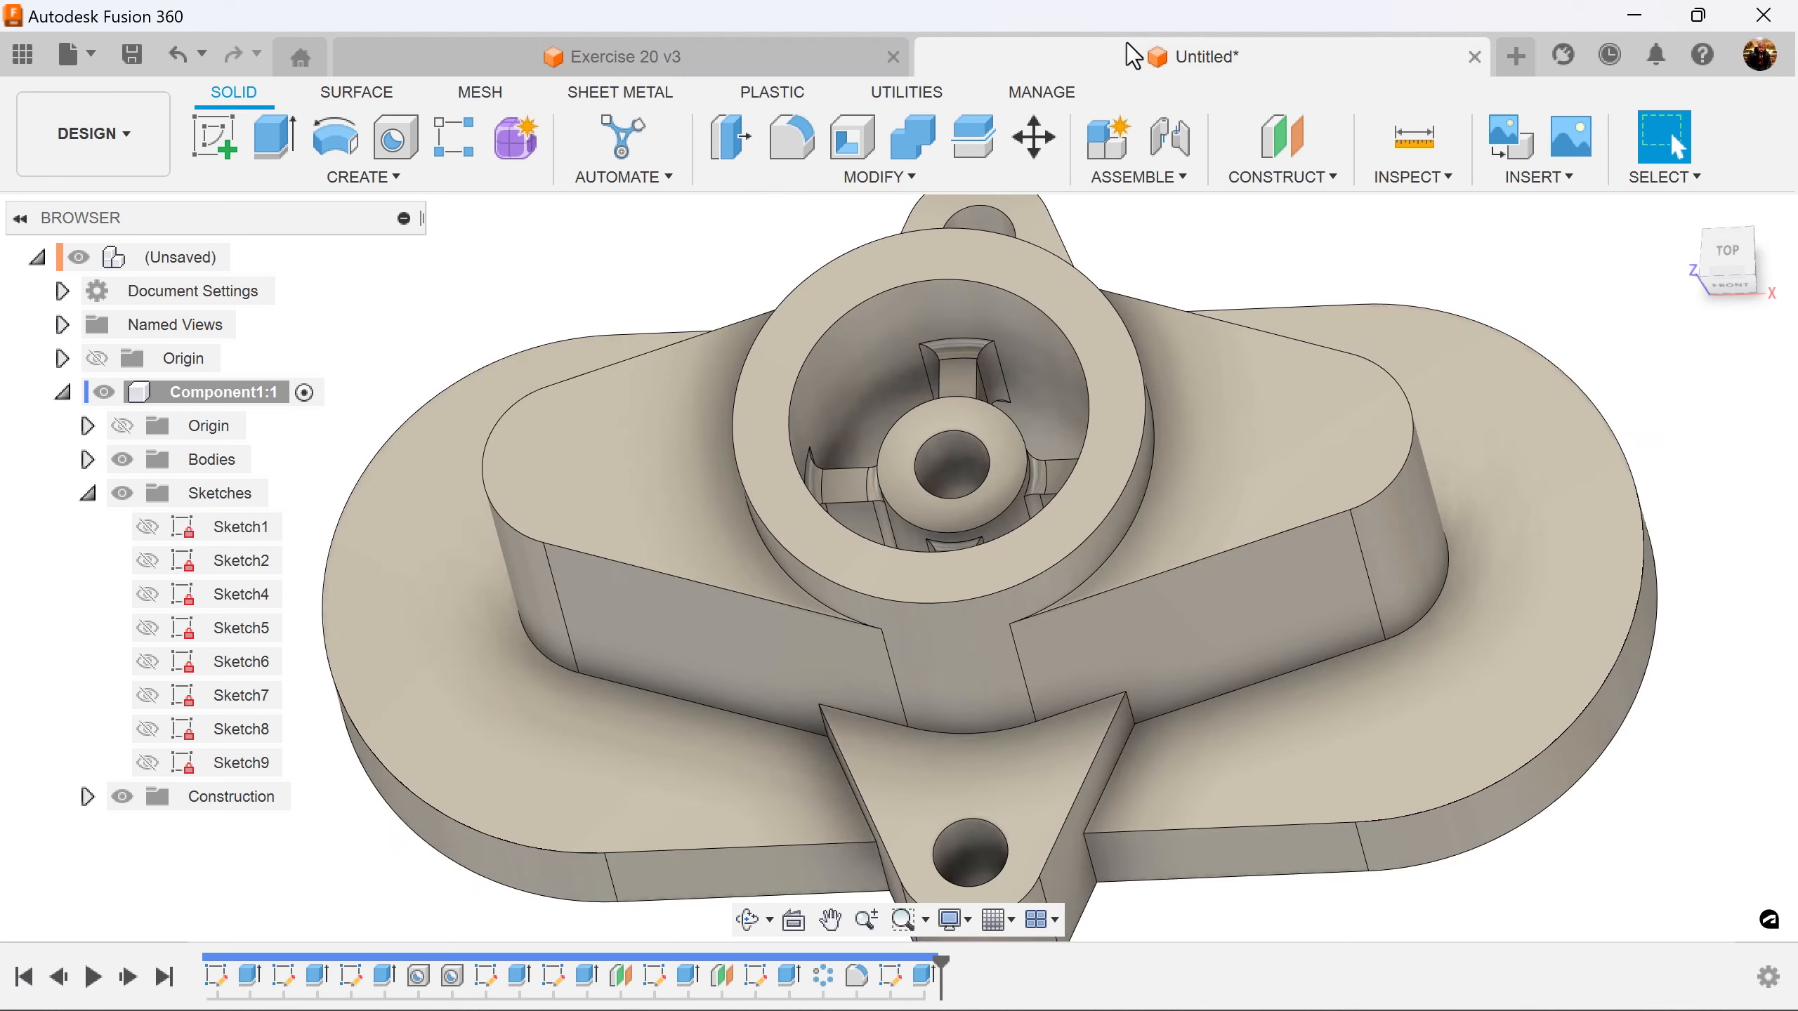
{"action": "left_click", "coordinate": [396, 139]}
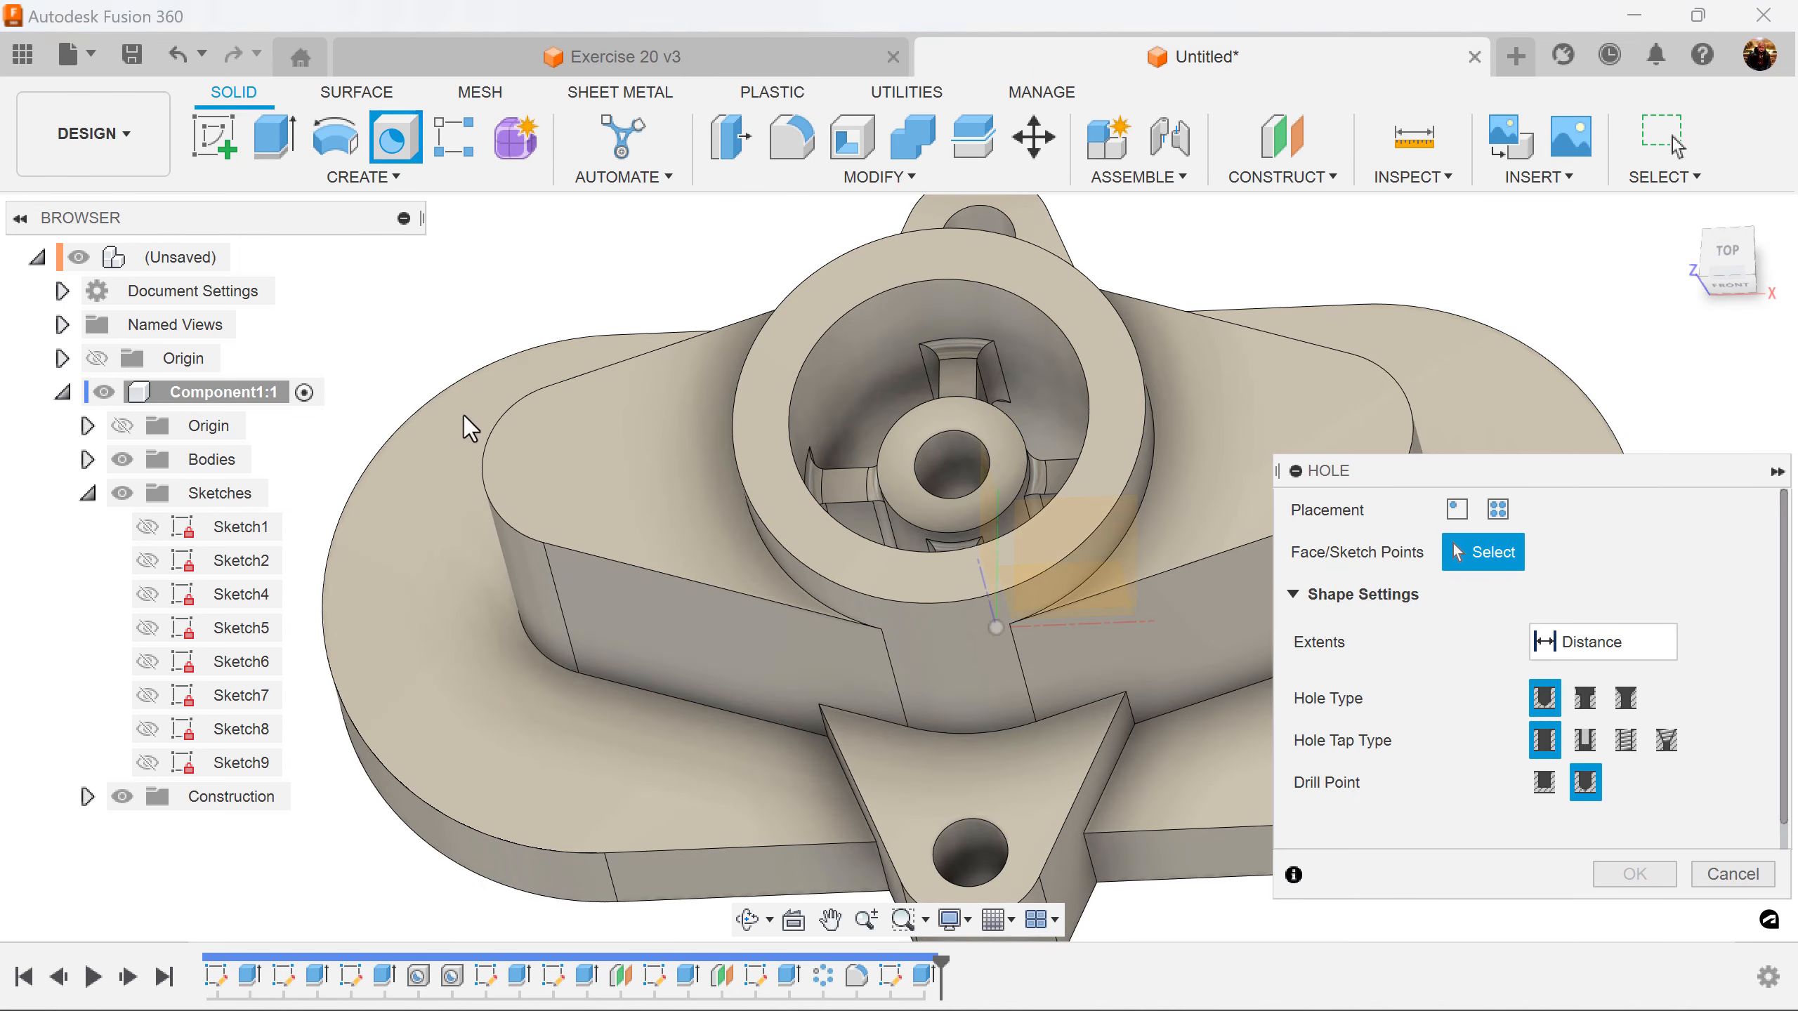
{"action": "left_click", "coordinate": [1211, 420]}
{"action": "middle_click_drag", "start_coordinate": [1218, 414], "coordinate": [1031, 416]}
{"action": "left_click_drag", "start_coordinate": [1031, 416], "coordinate": [1115, 424]}
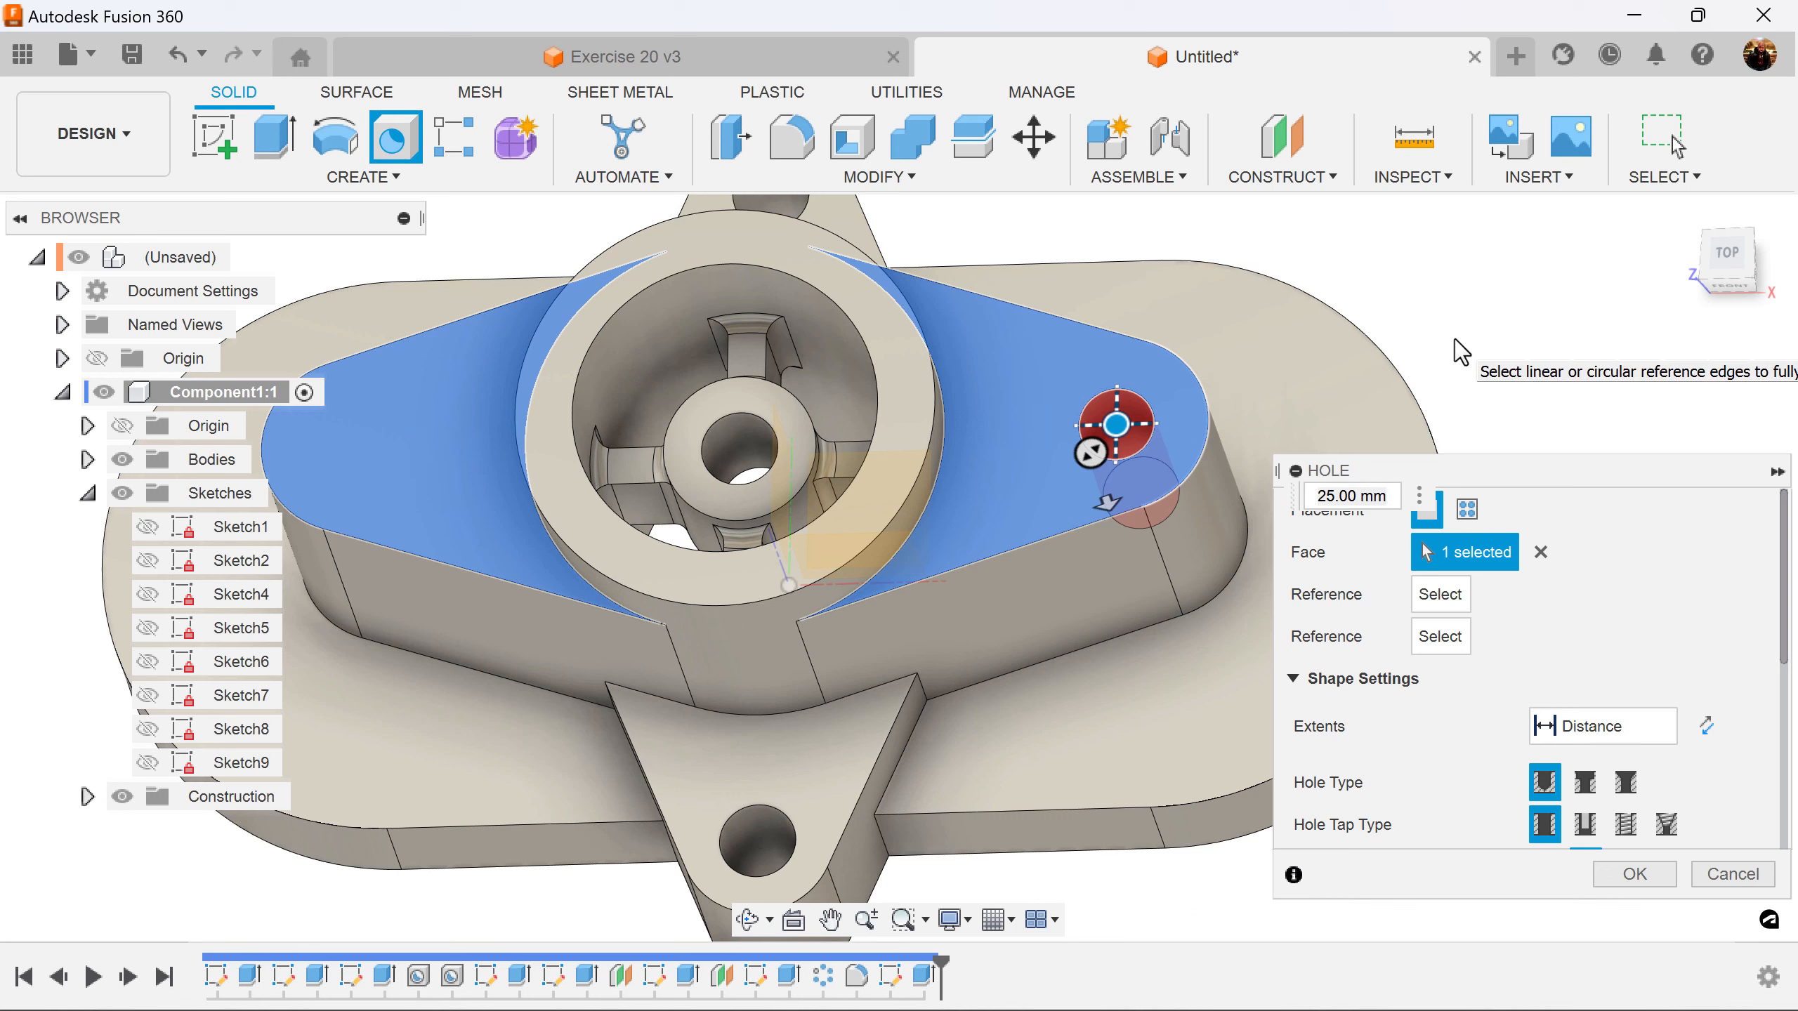
Set the arm hole's depth to 30 mm and its diameter to 12 mm, and create it
{"action": "left_click_drag", "start_coordinate": [1784, 587], "coordinate": [1776, 716]}
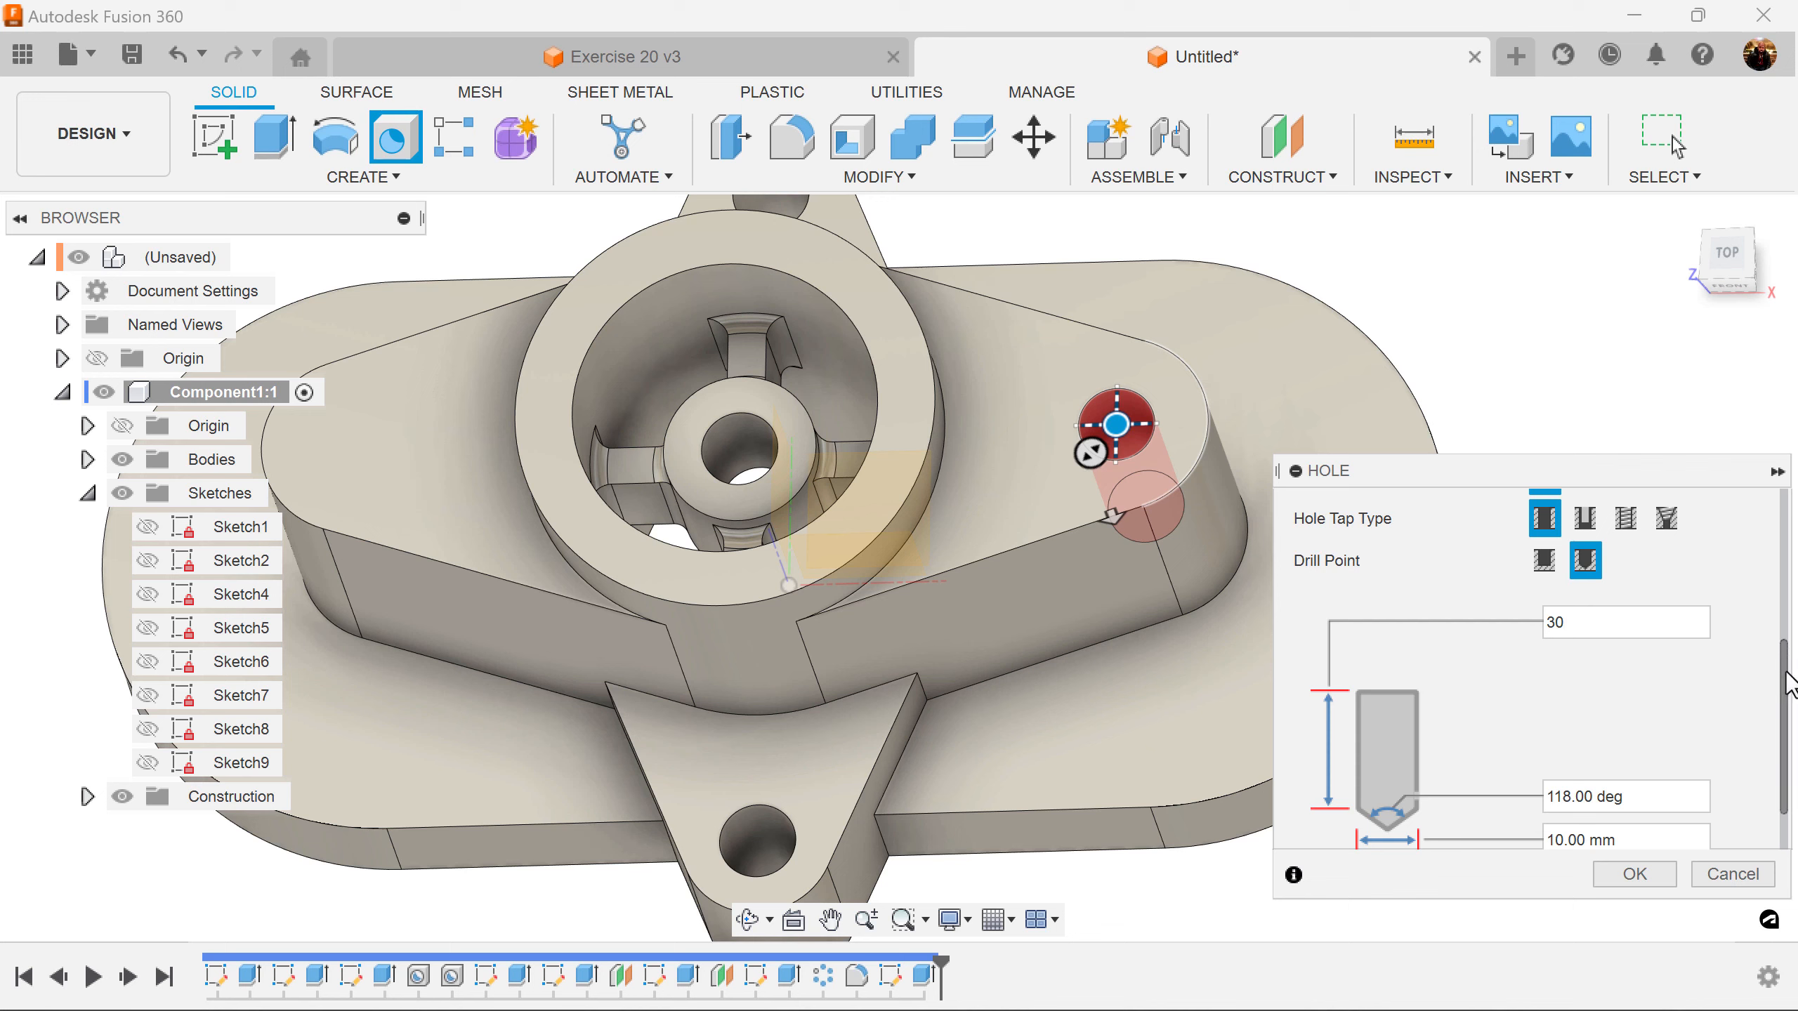
{"action": "left_click_drag", "start_coordinate": [1789, 708], "coordinate": [1788, 751]}
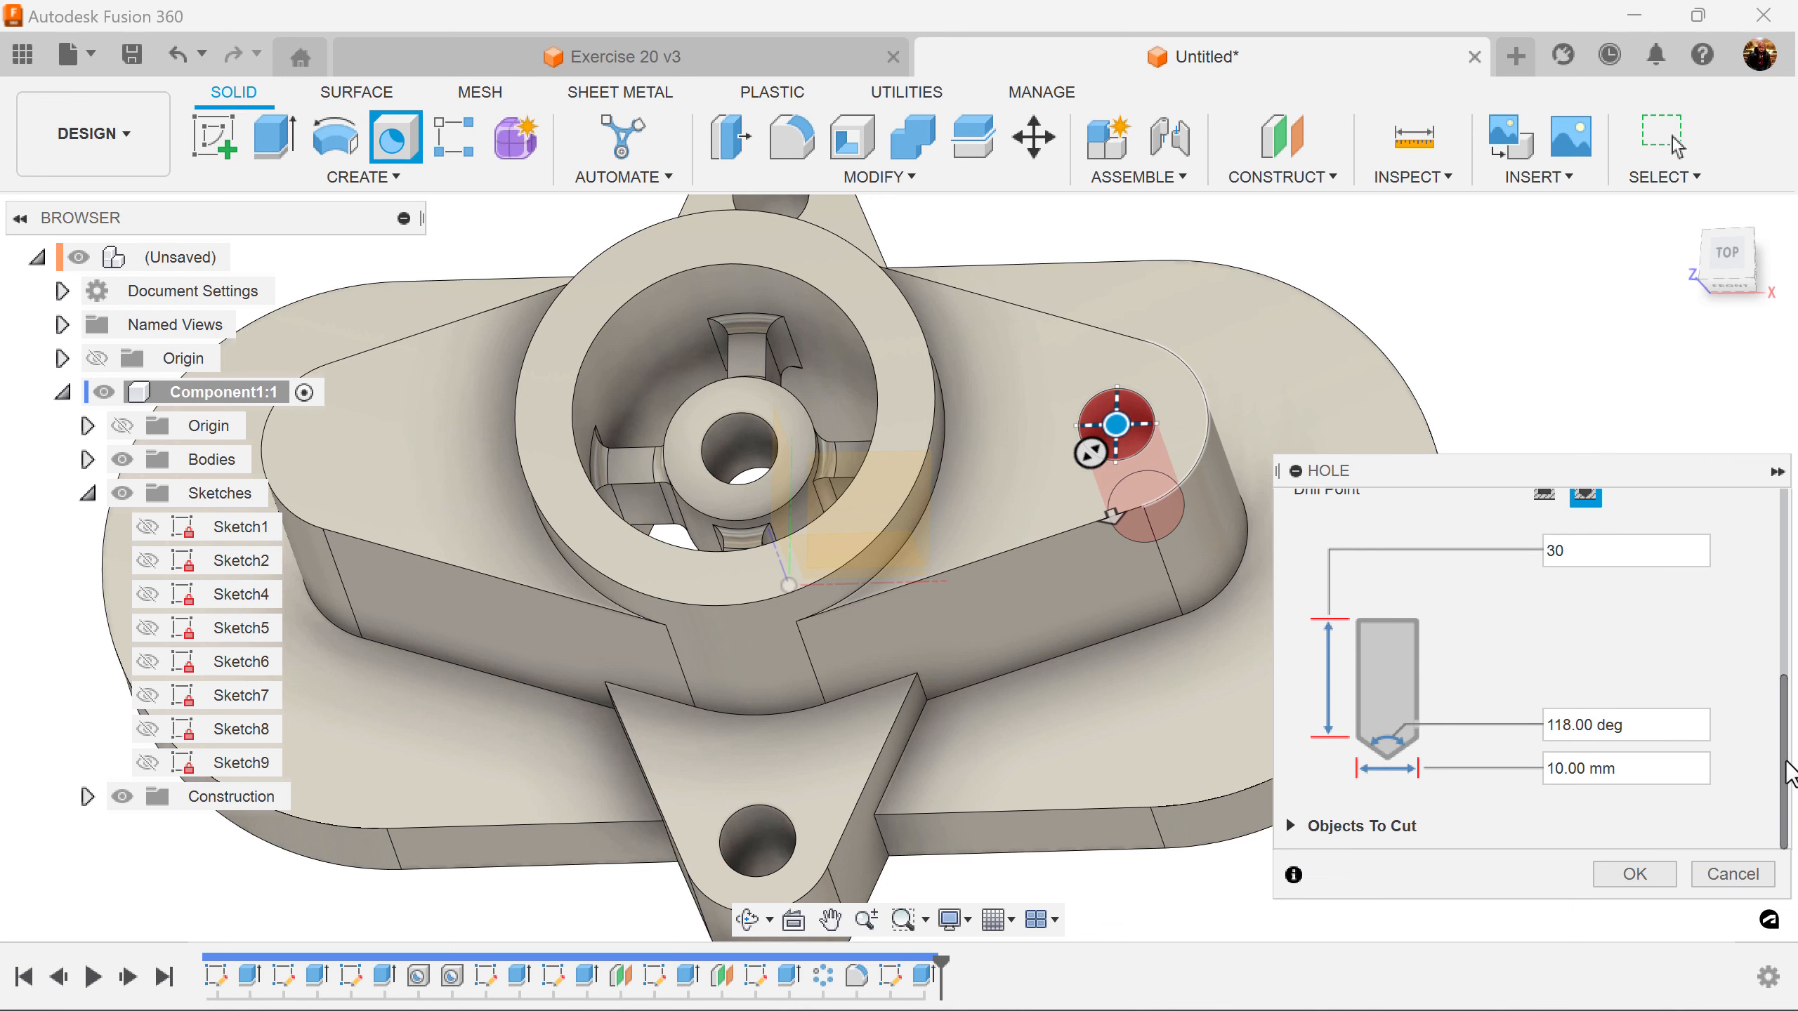
{"action": "type", "text": "1"}
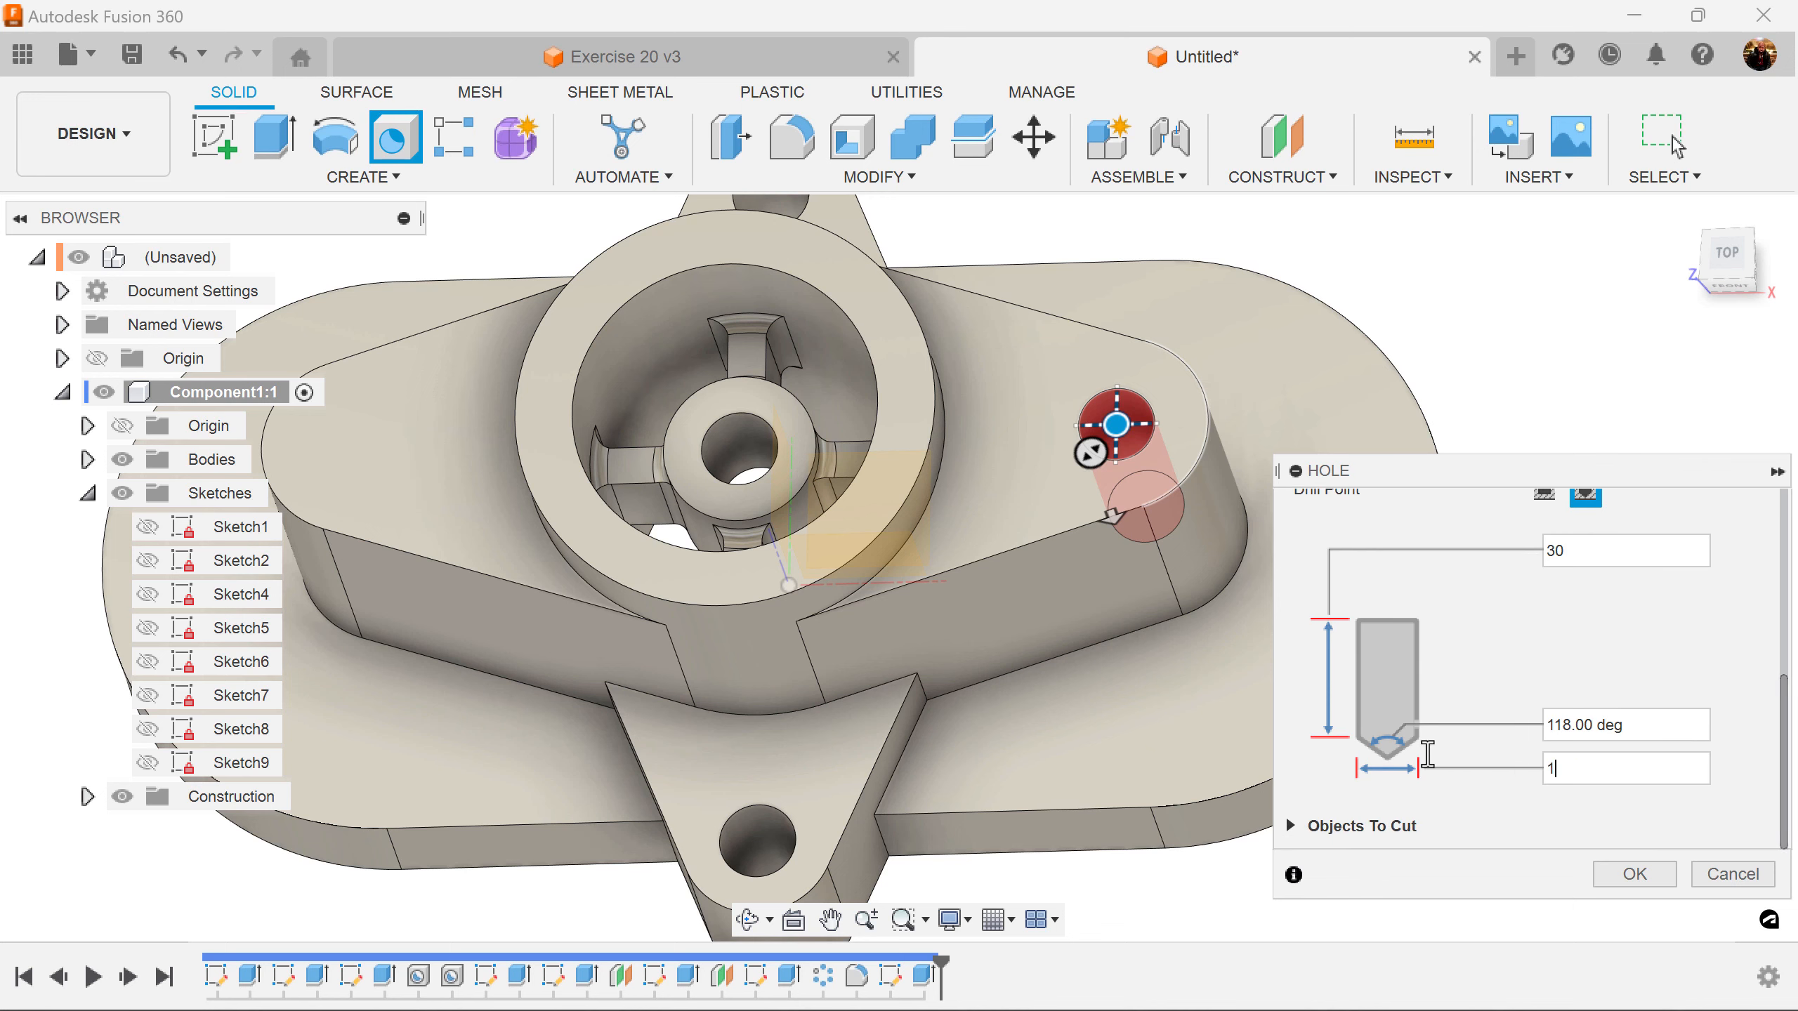
{"action": "type", "text": "2"}
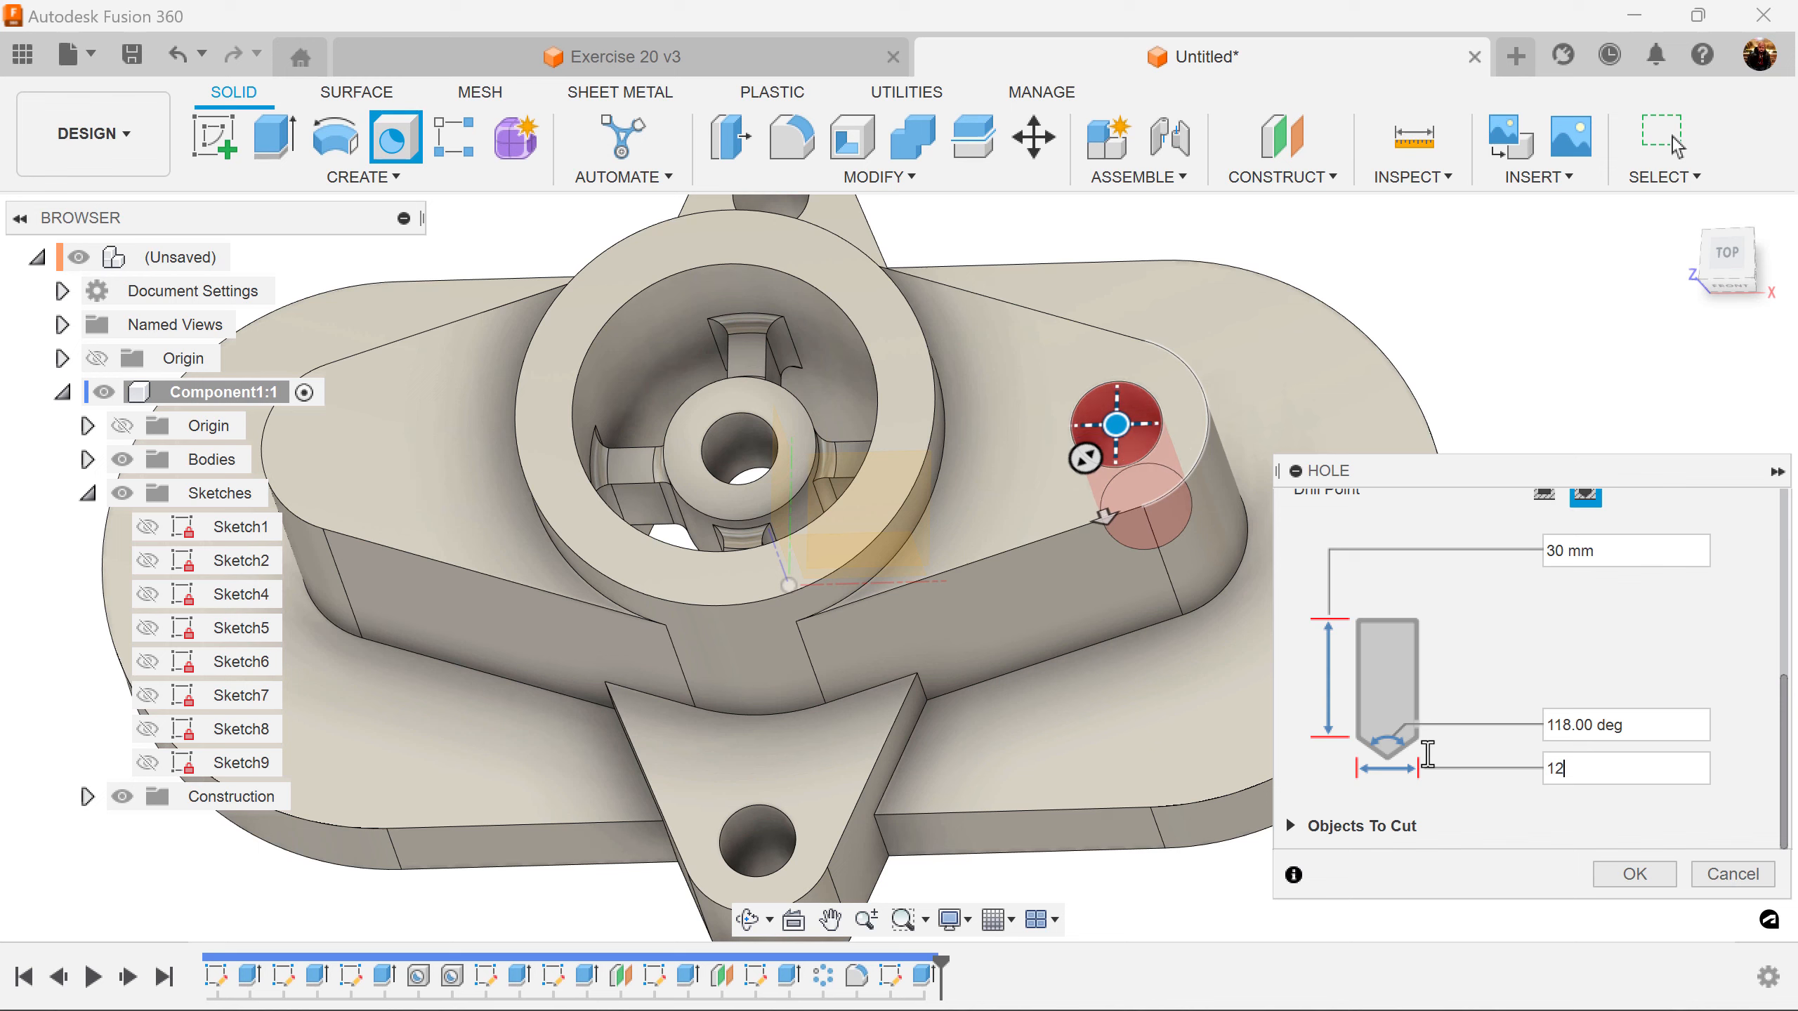
{"action": "left_click", "coordinate": [1632, 874]}
Add a 12 mm diameter, 30 mm deep hole at the centre of the opposite raised arm's rounded end
{"action": "middle_click_drag", "start_coordinate": [1633, 873], "coordinate": [417, 170], "text": "shift"}
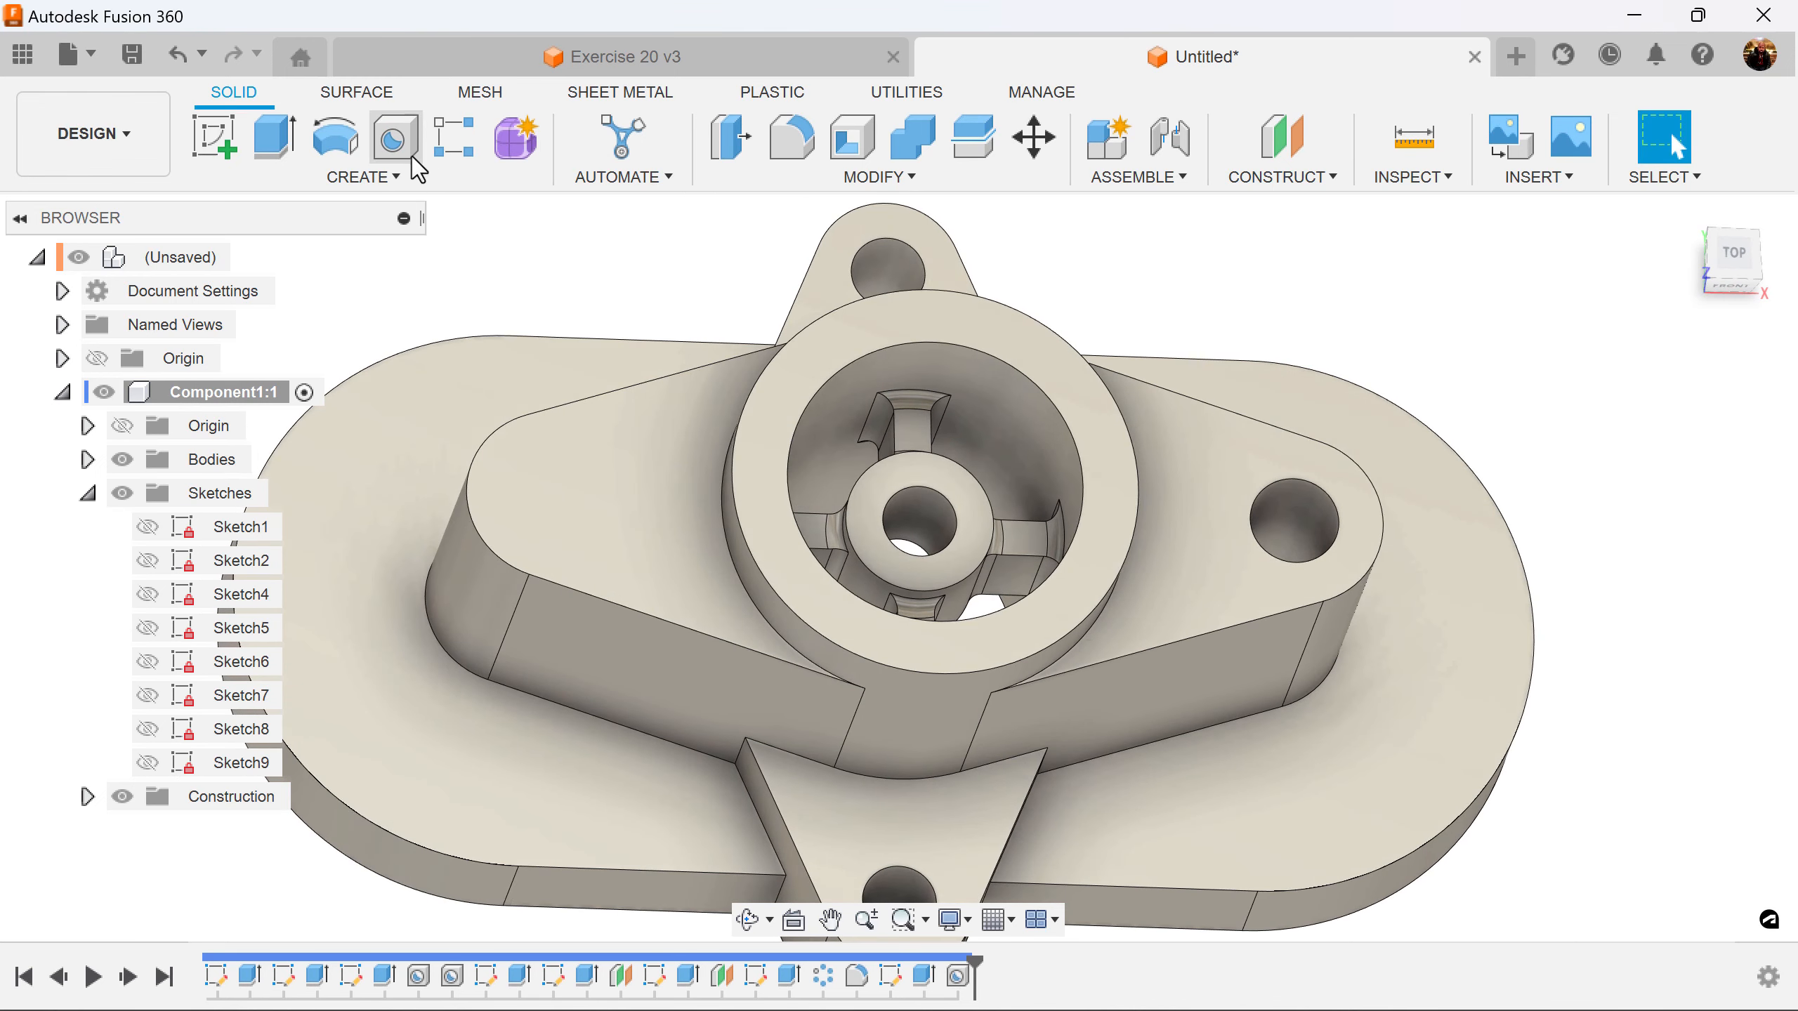
{"action": "left_click", "coordinate": [413, 157]}
{"action": "left_click", "coordinate": [593, 488]}
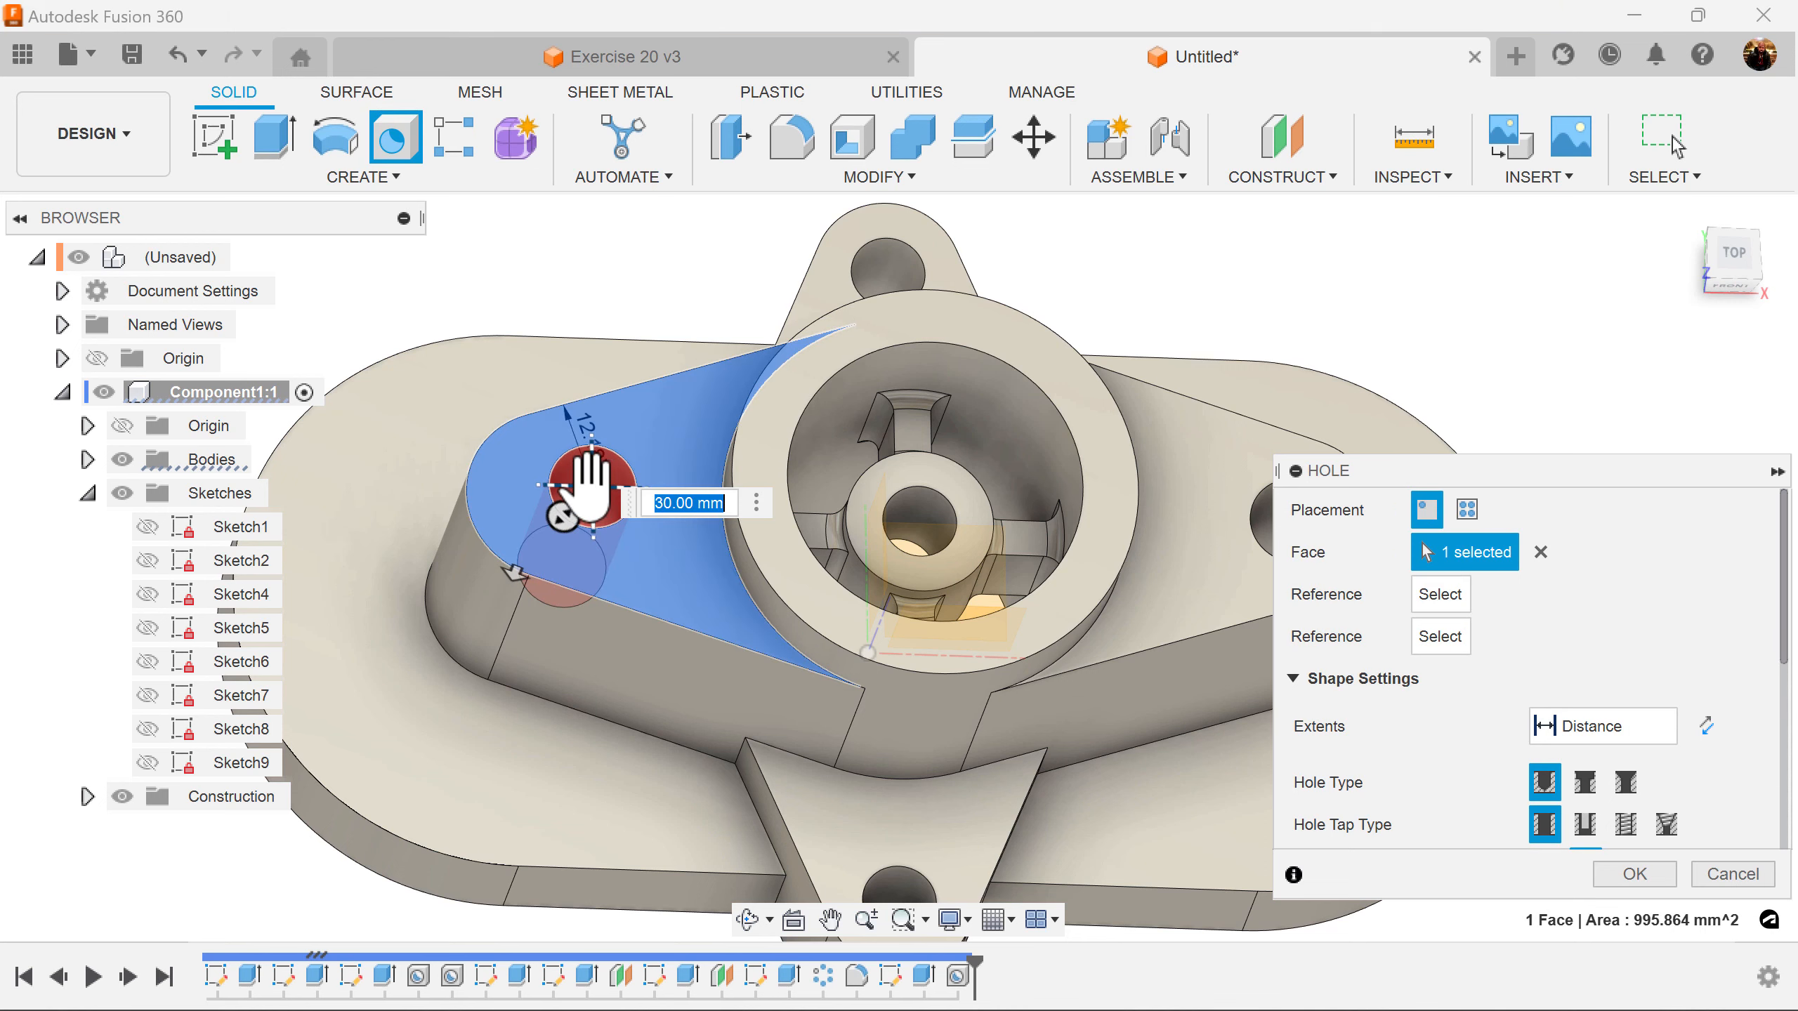
{"action": "left_click_drag", "start_coordinate": [588, 482], "coordinate": [554, 504]}
{"action": "scroll", "coordinate": [802, 564], "scroll_direction": "down", "scroll_amount": 1}
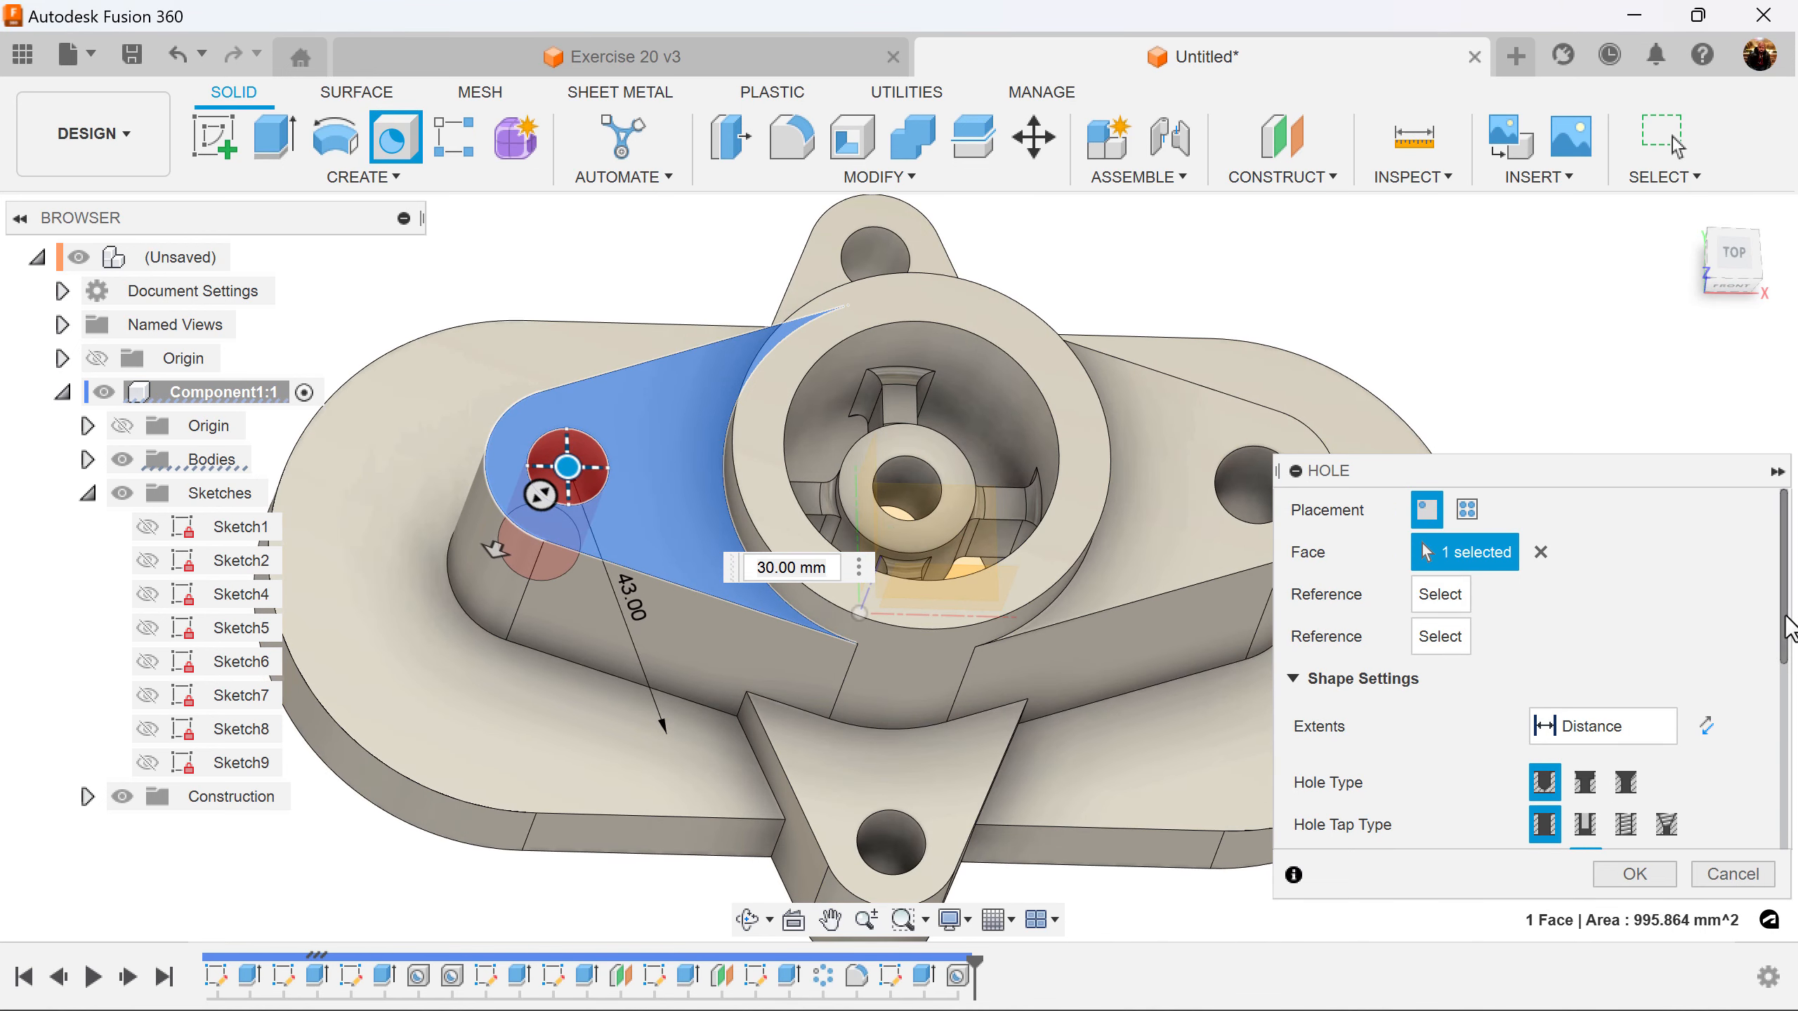
{"action": "left_click_drag", "start_coordinate": [1787, 630], "coordinate": [1789, 843]}
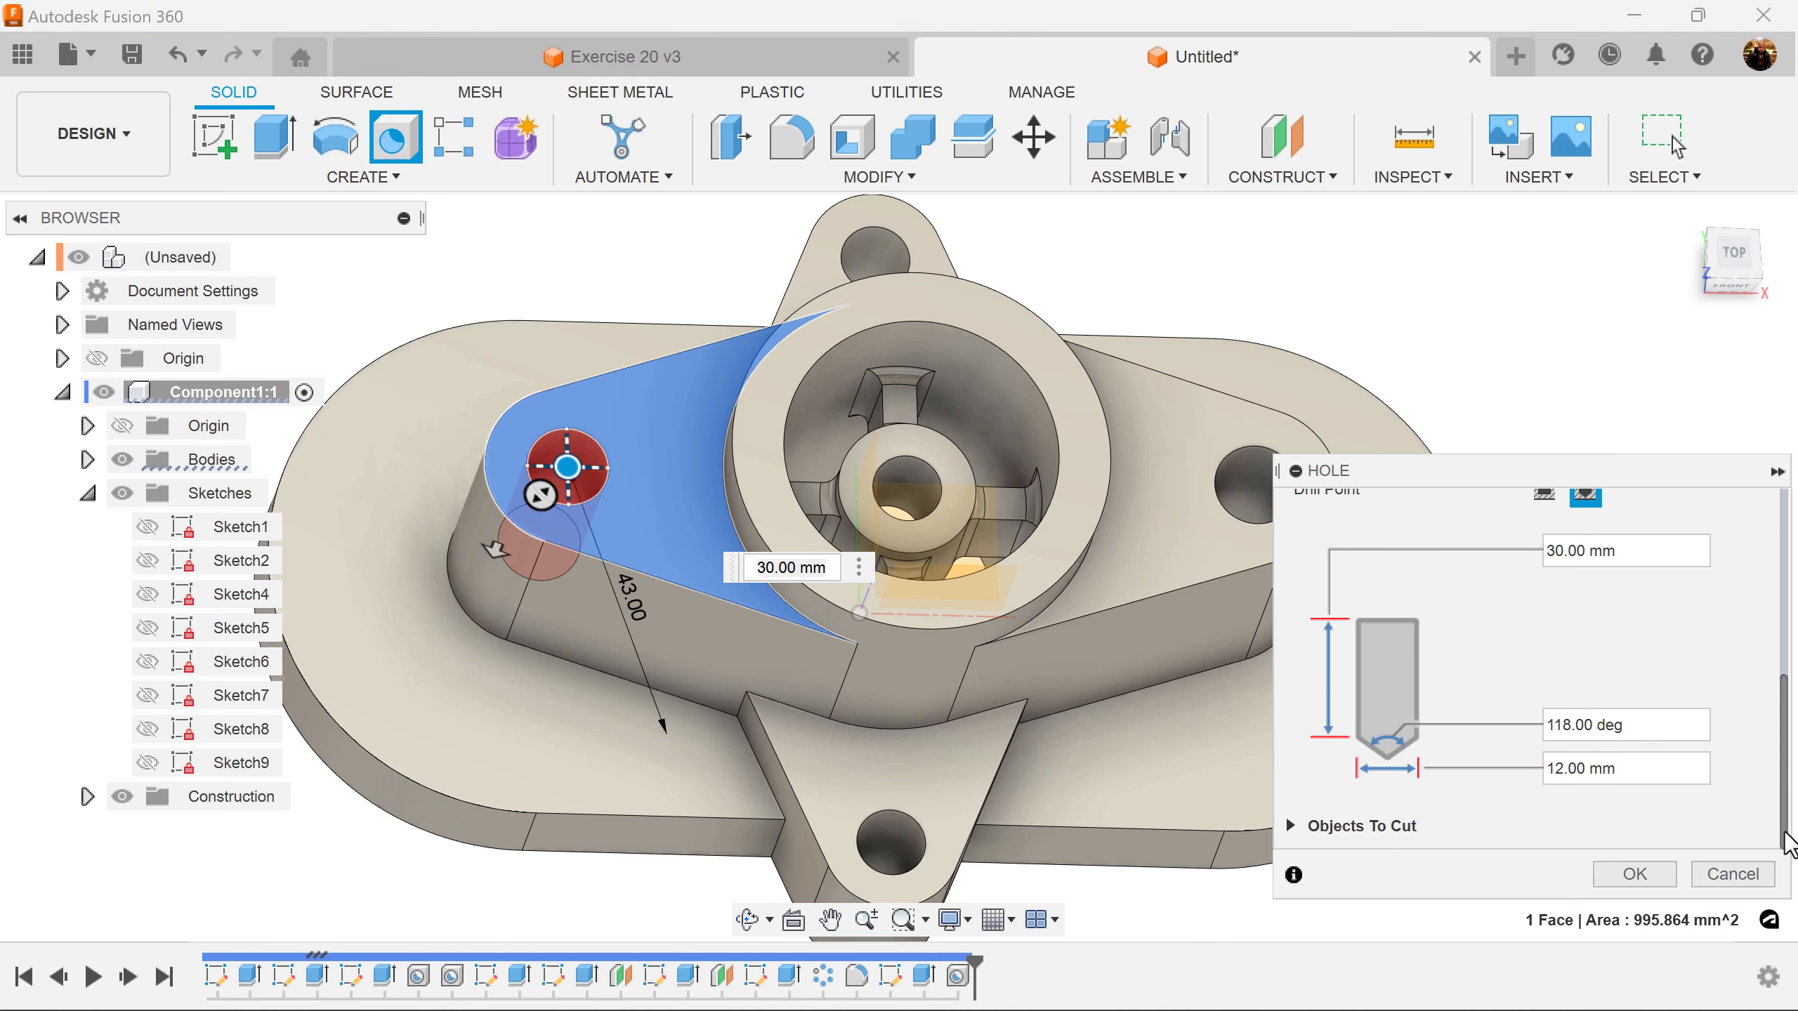
{"action": "left_click", "coordinate": [1642, 878]}
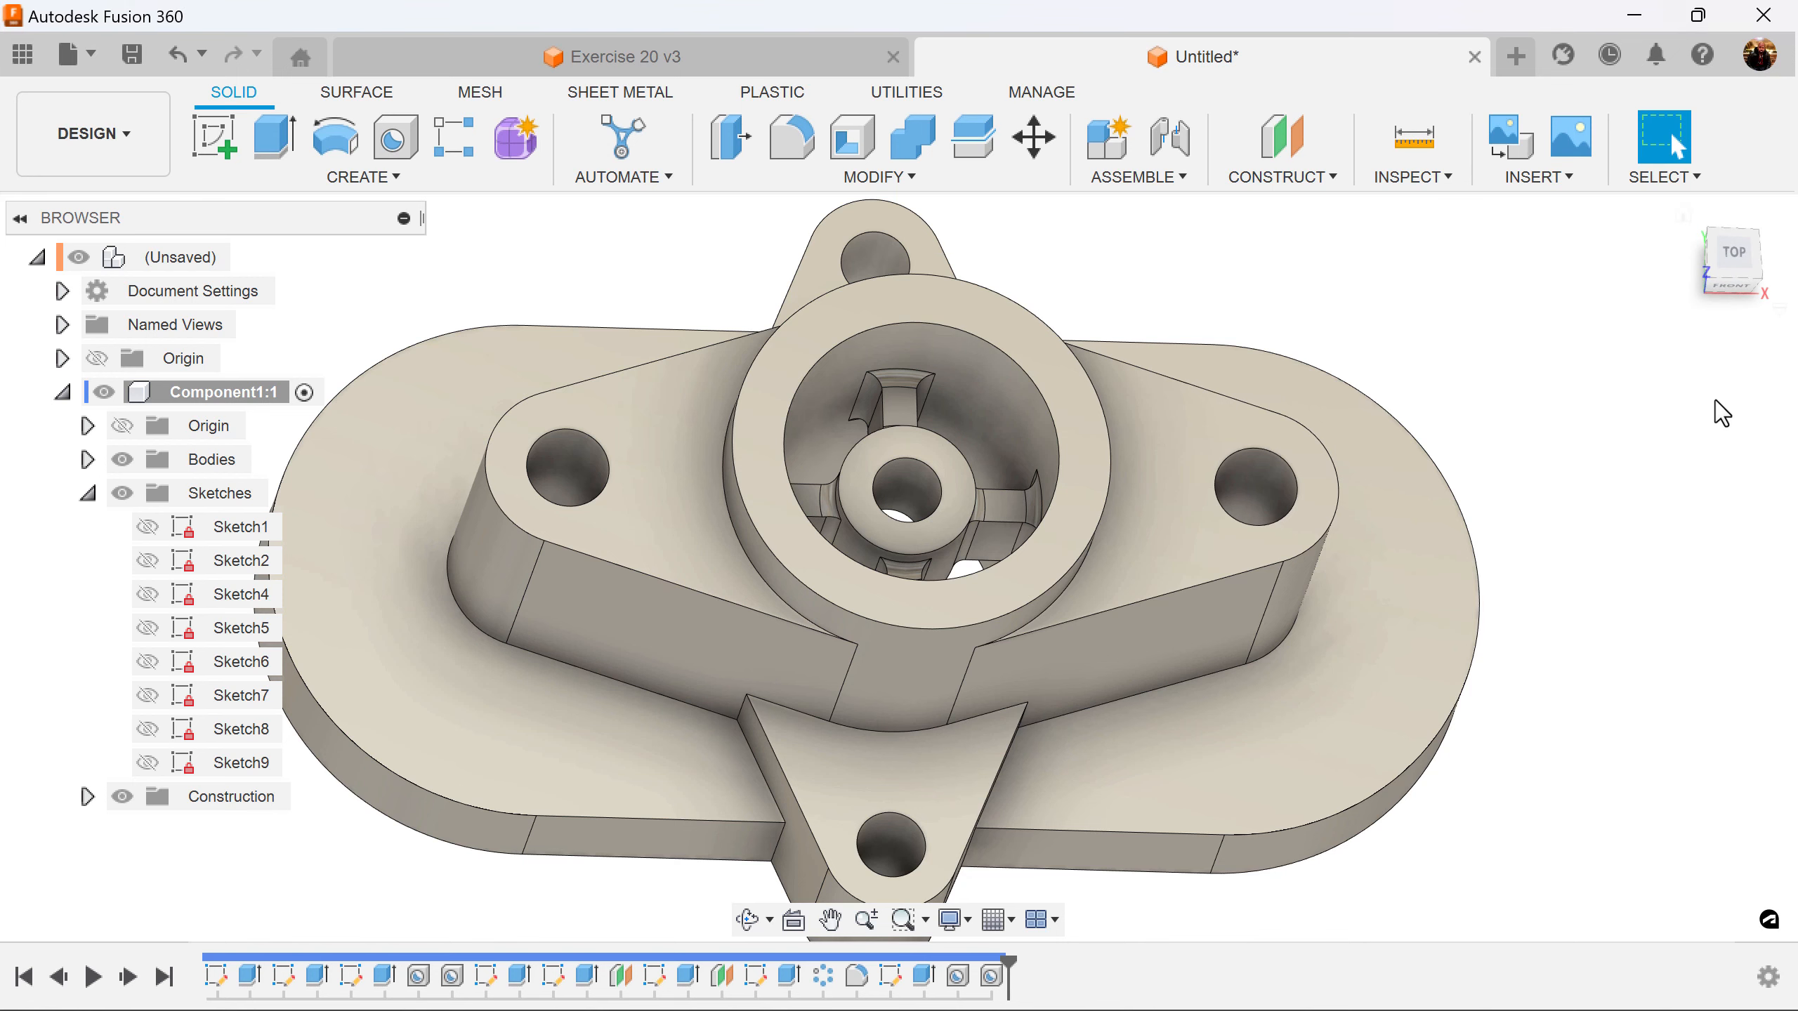
Check the flange holes in Exercise 20 v3 and start a sketch on the base flange's top face with construction linetype enabled
{"action": "left_click", "coordinate": [780, 57]}
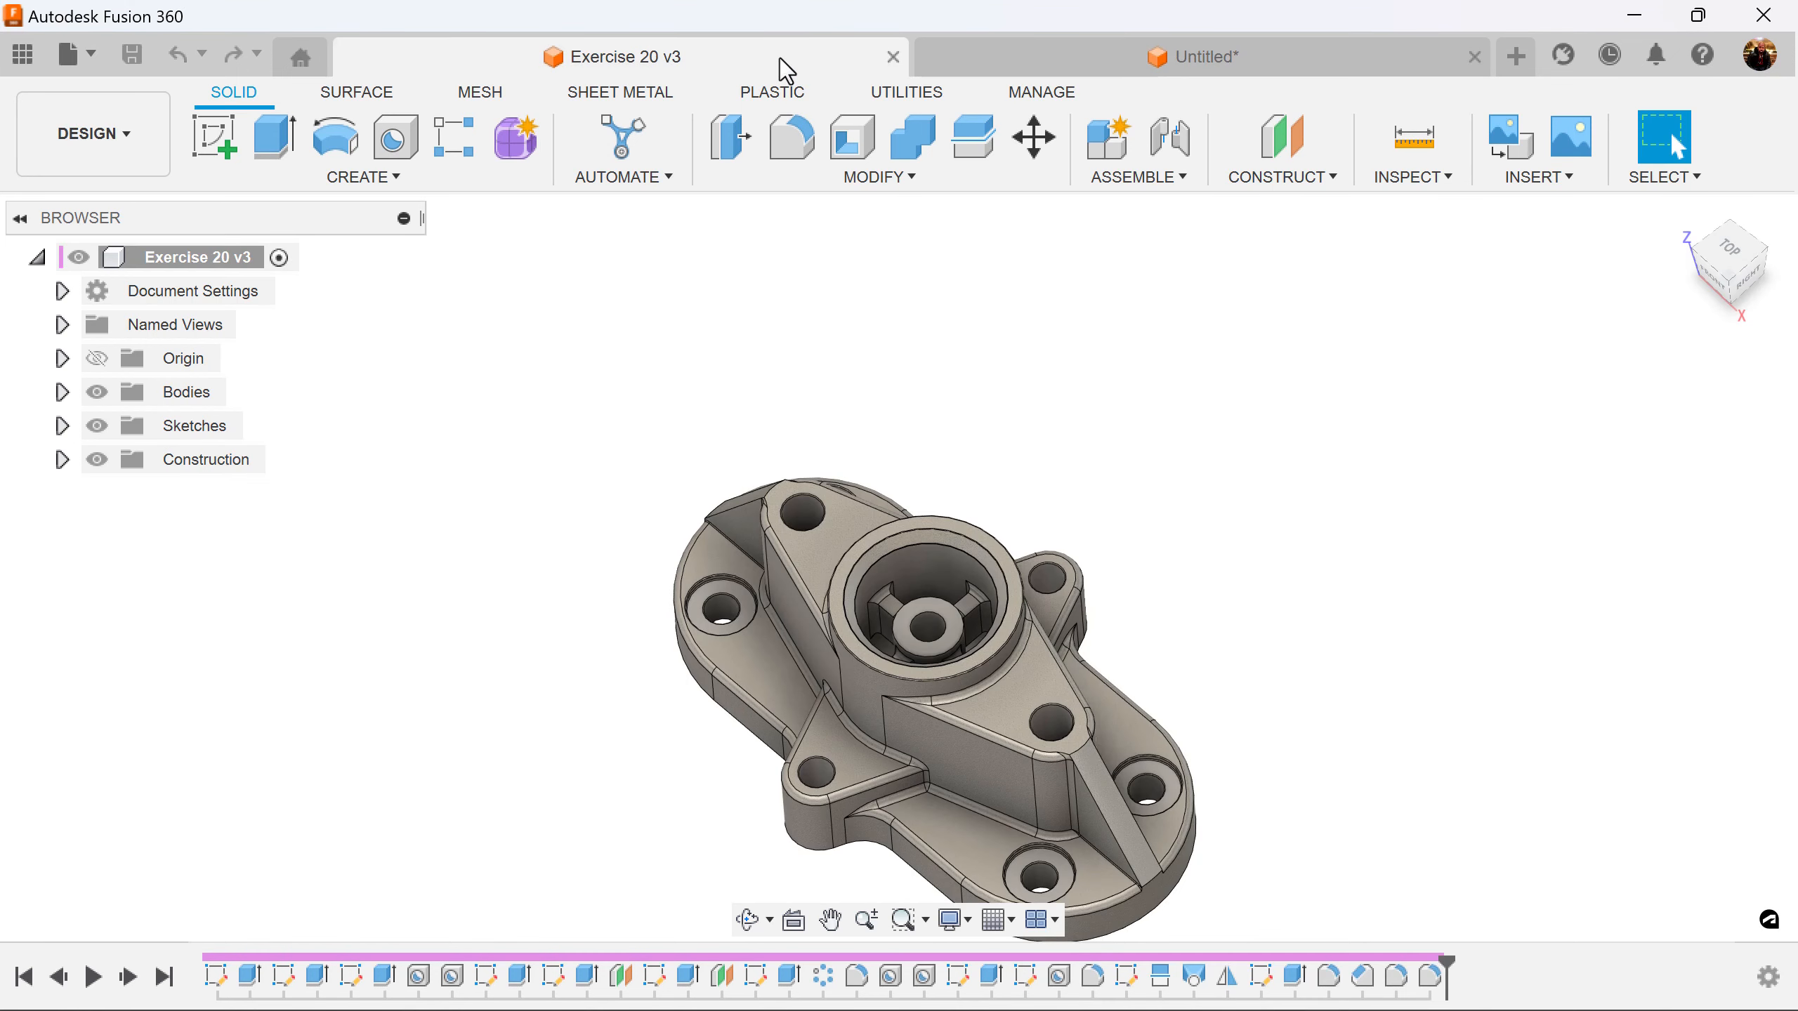
{"action": "middle_click_drag", "start_coordinate": [1142, 810], "coordinate": [1024, 876], "text": "shift"}
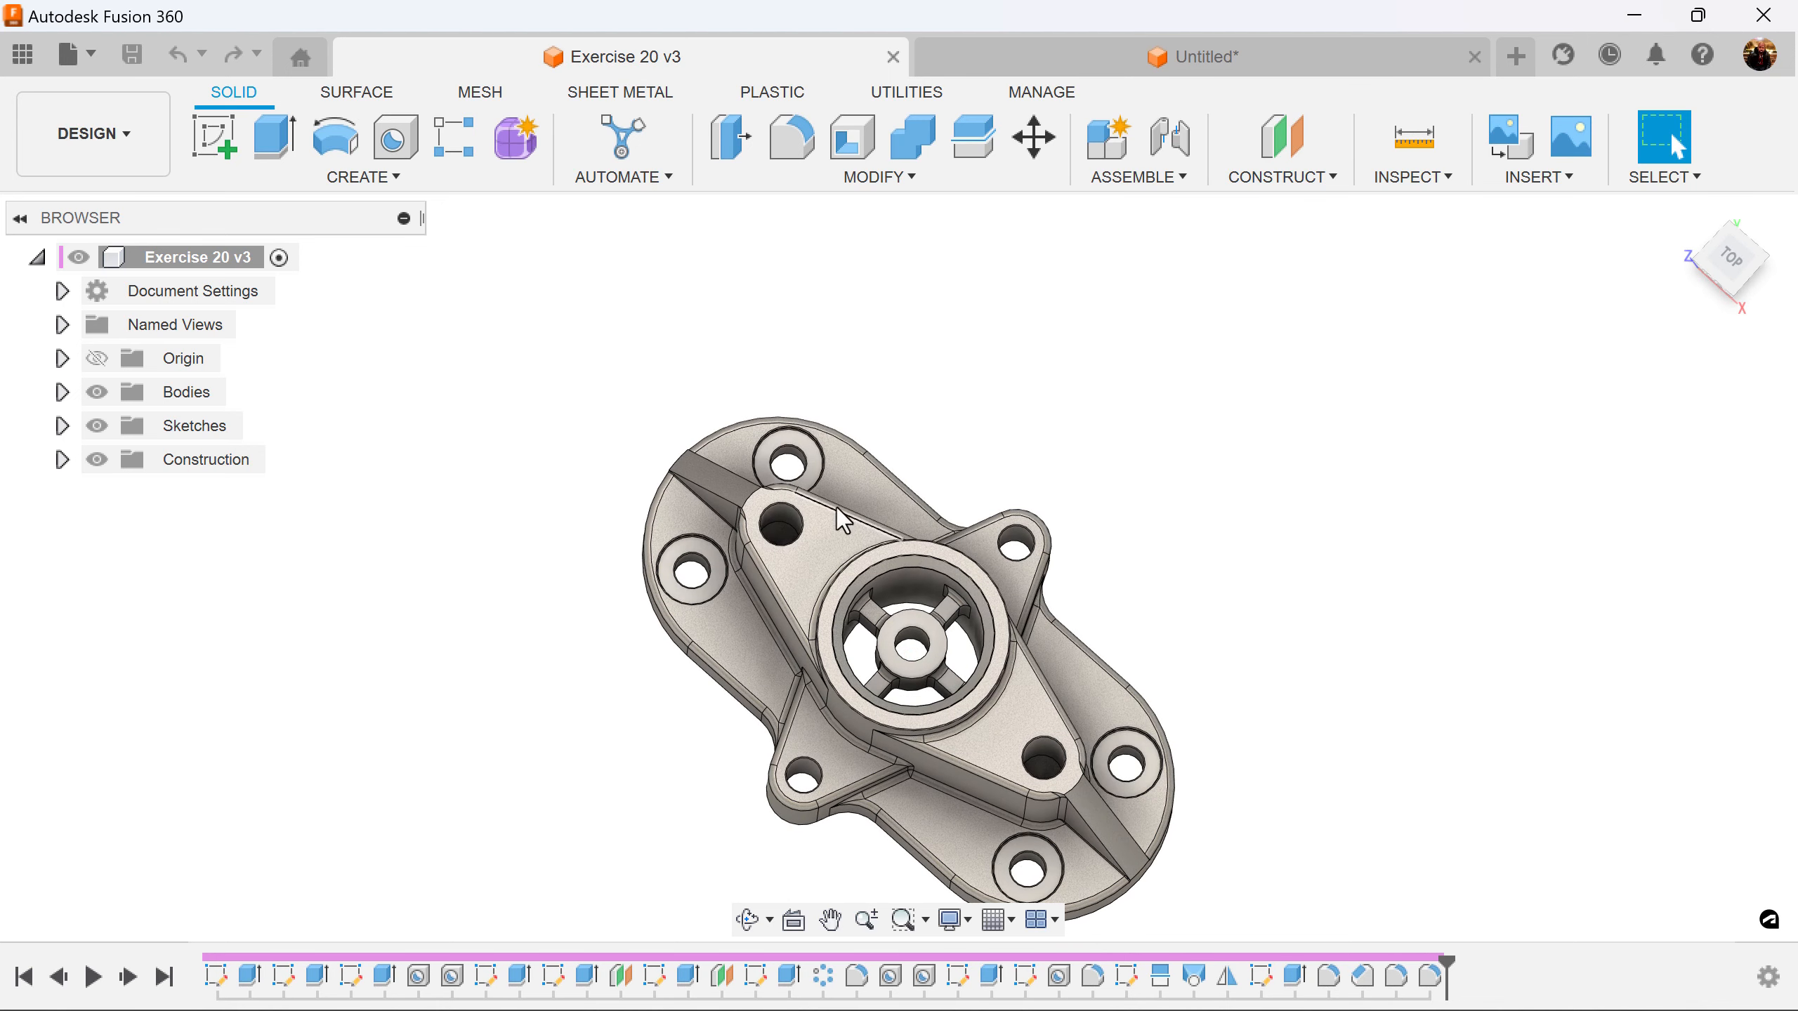
{"action": "left_click", "coordinate": [1045, 67]}
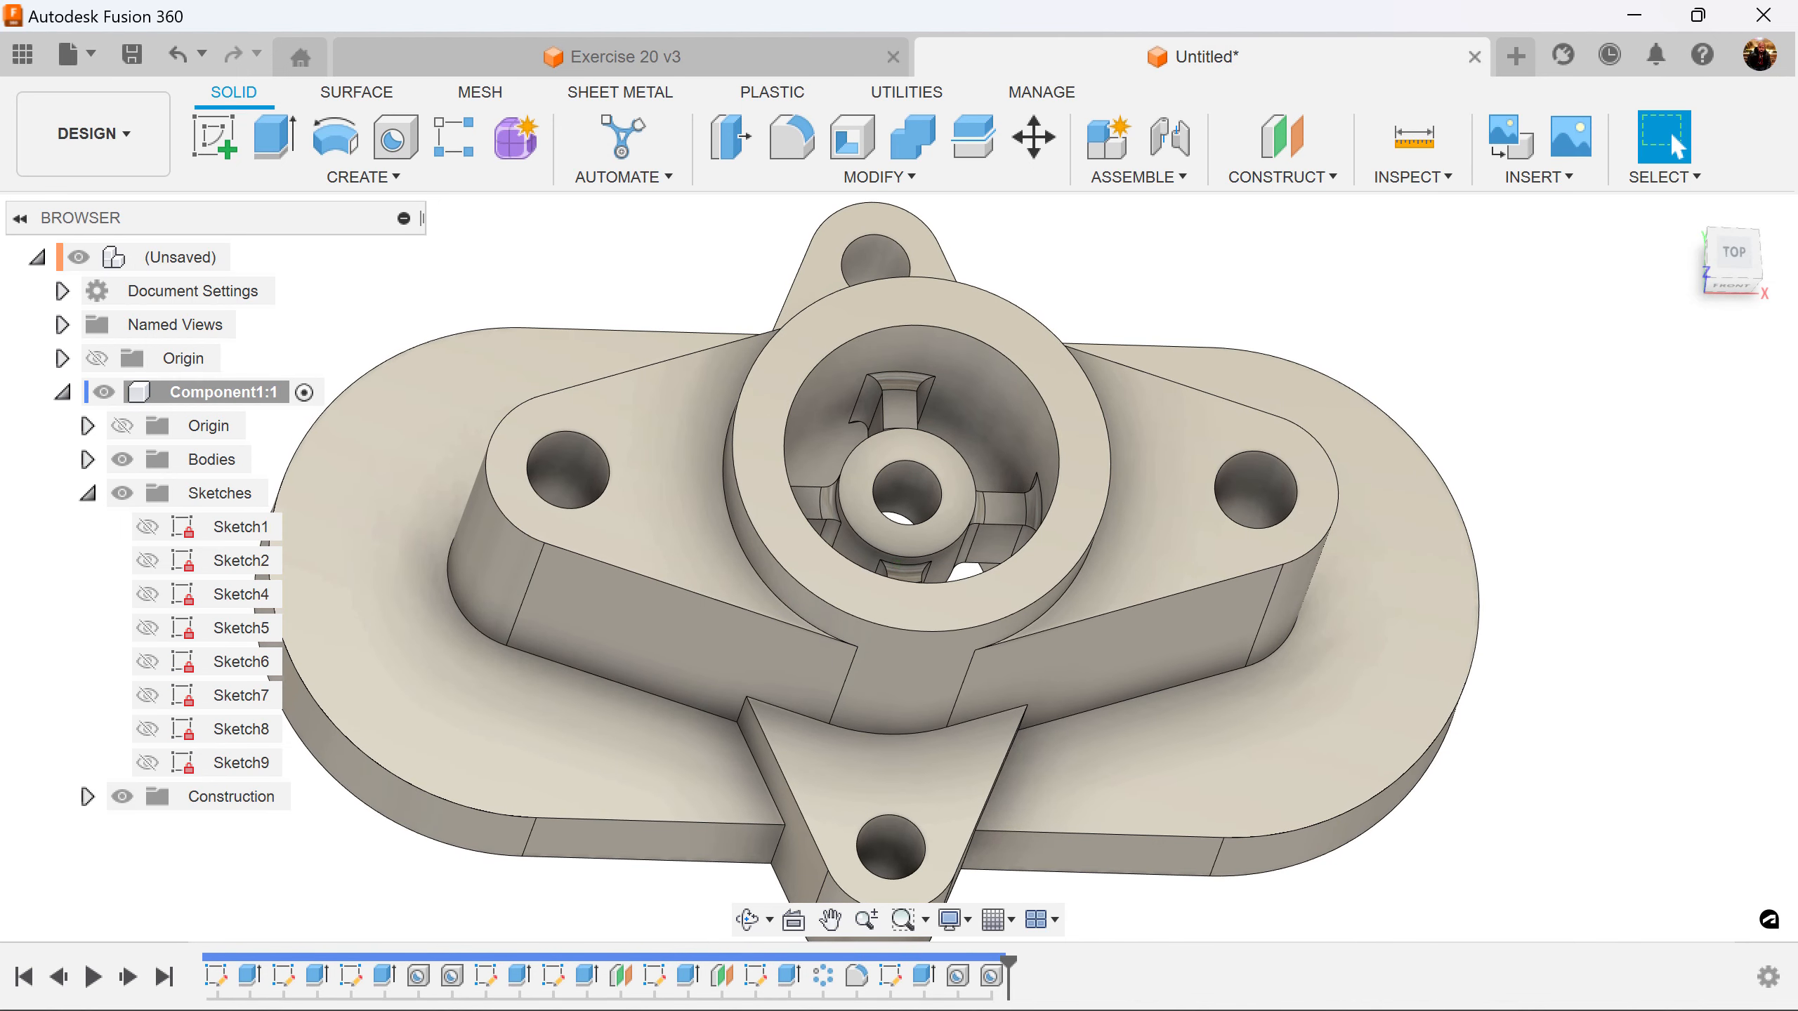
{"action": "left_click", "coordinate": [189, 149]}
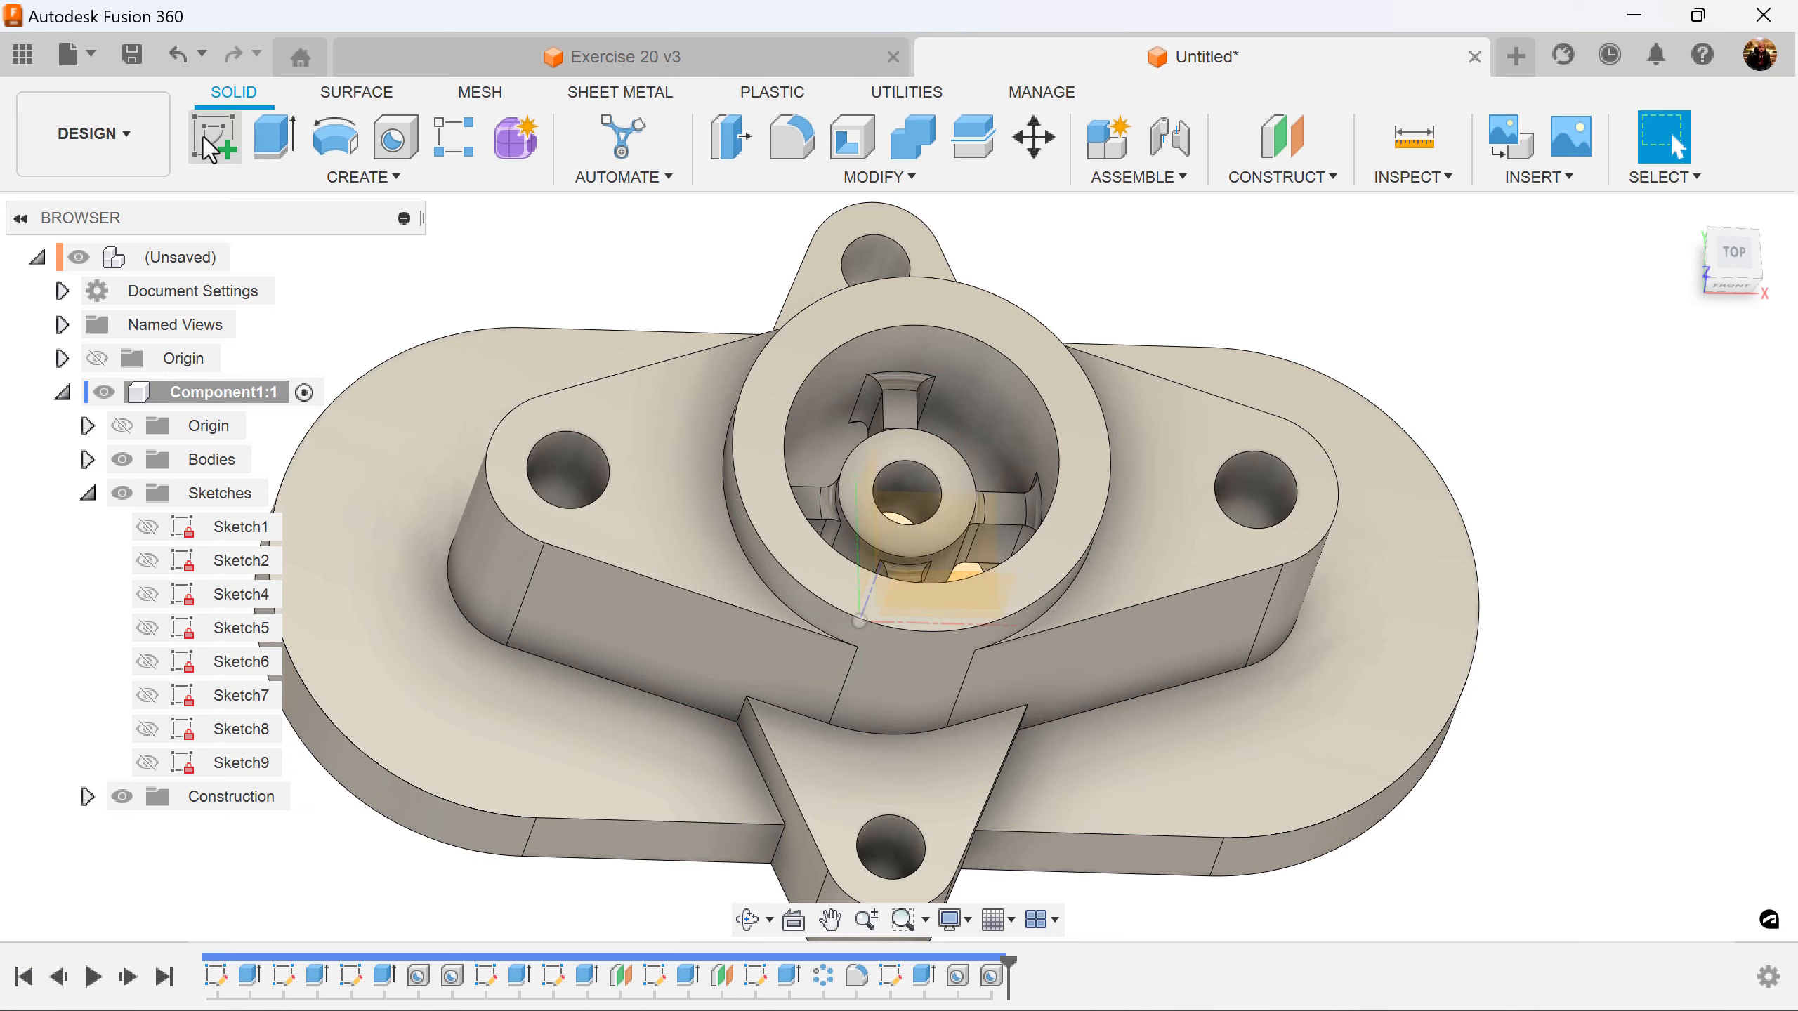
{"action": "left_click", "coordinate": [1393, 660]}
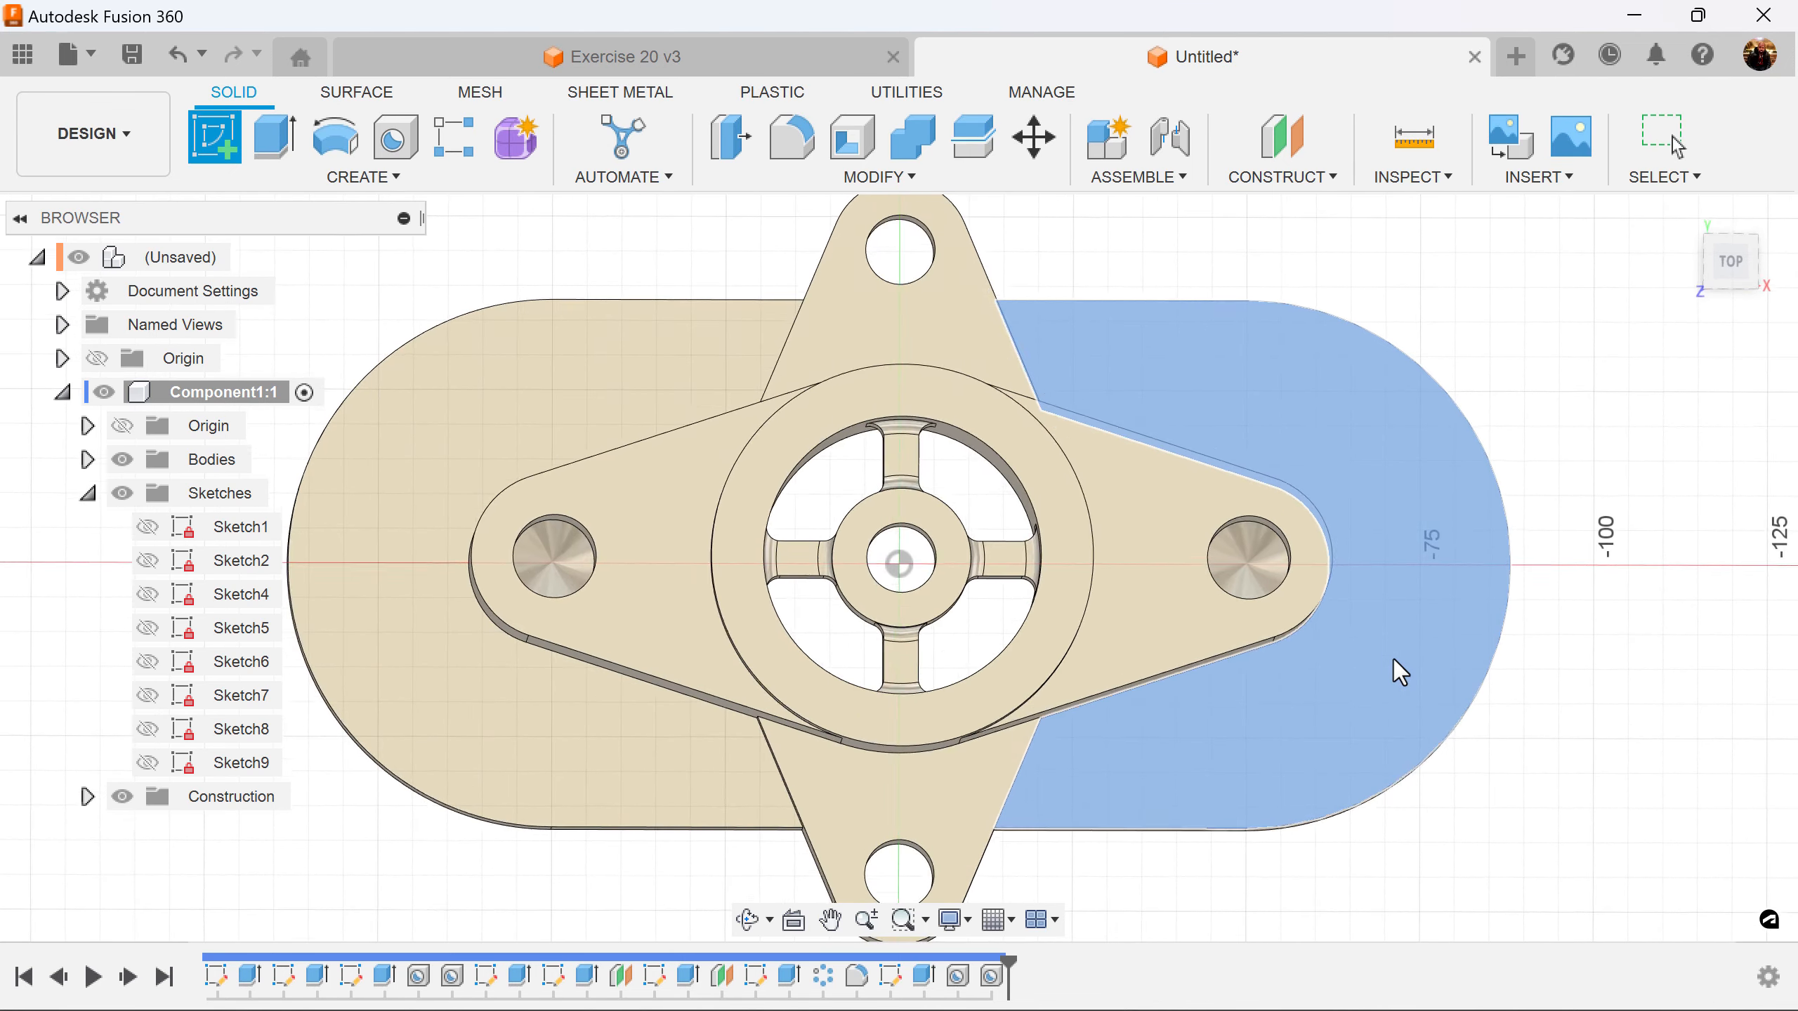
{"action": "mouse_move", "coordinate": [1575, 403]}
{"action": "middle_mouse_down"}
{"action": "mouse_move", "coordinate": [1192, 390]}
{"action": "mouse_move", "coordinate": [1163, 406]}
{"action": "middle_mouse_up"}
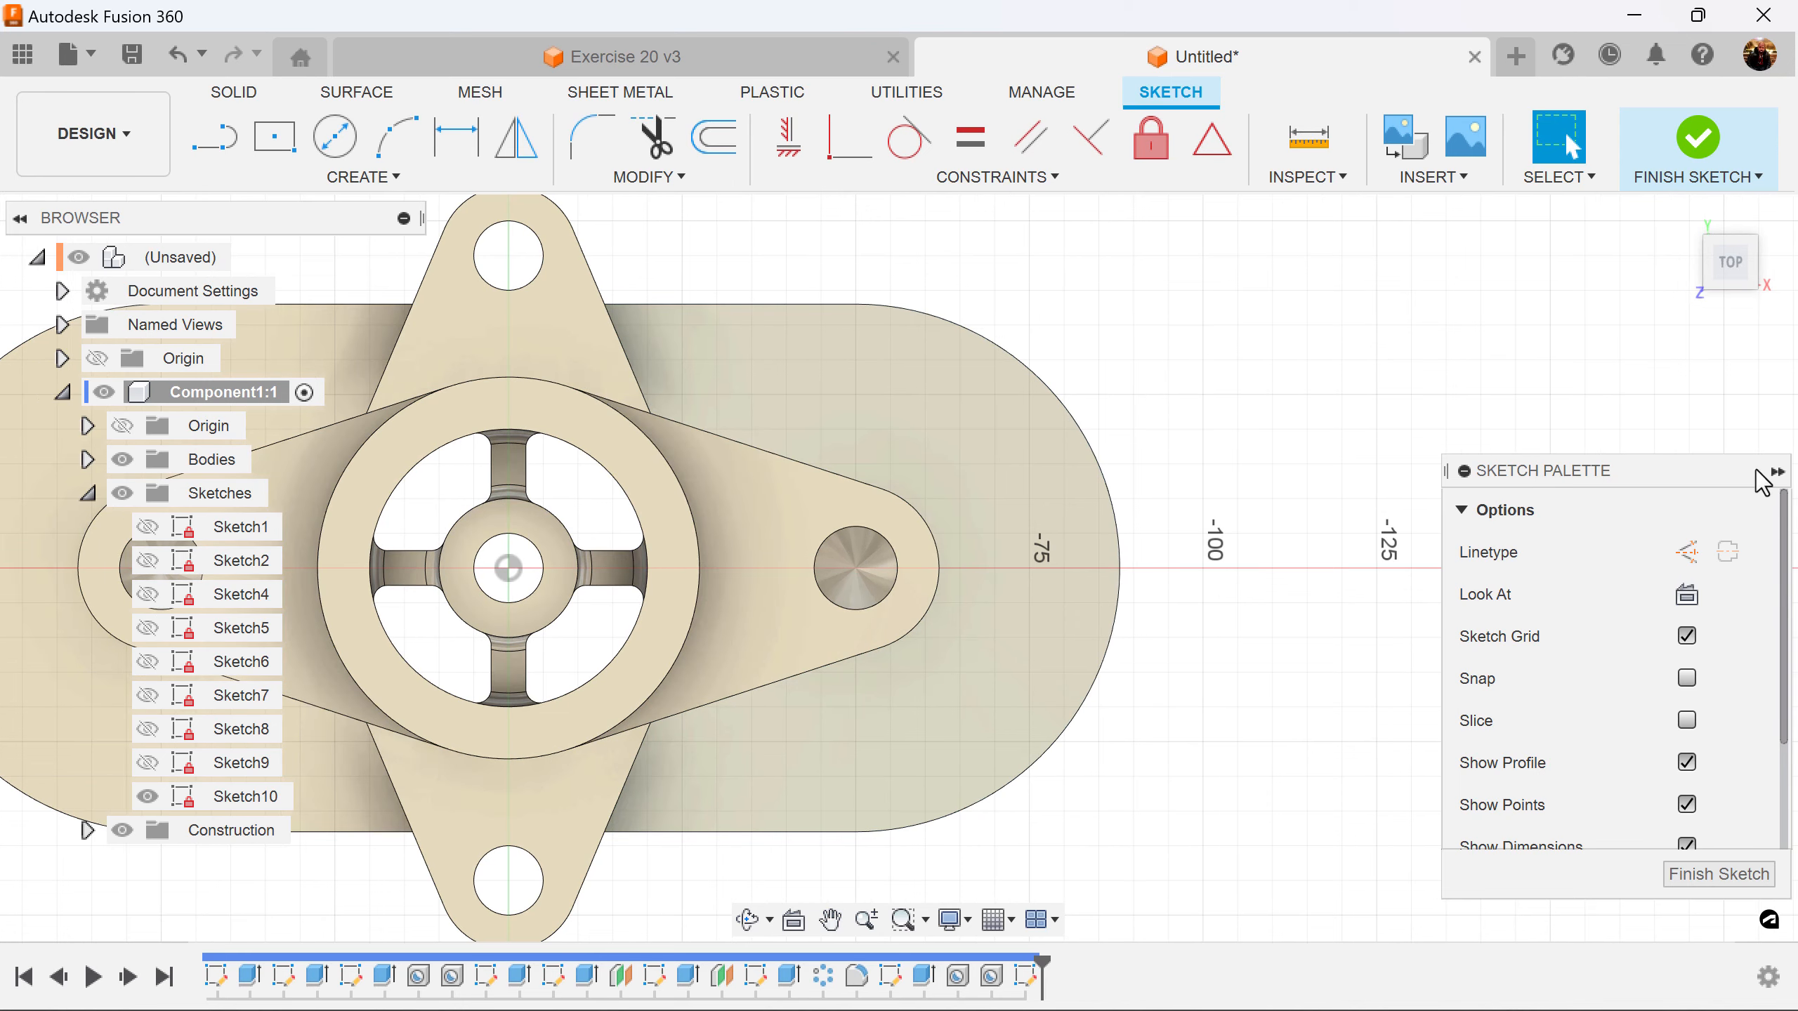
{"action": "left_click", "coordinate": [1696, 565]}
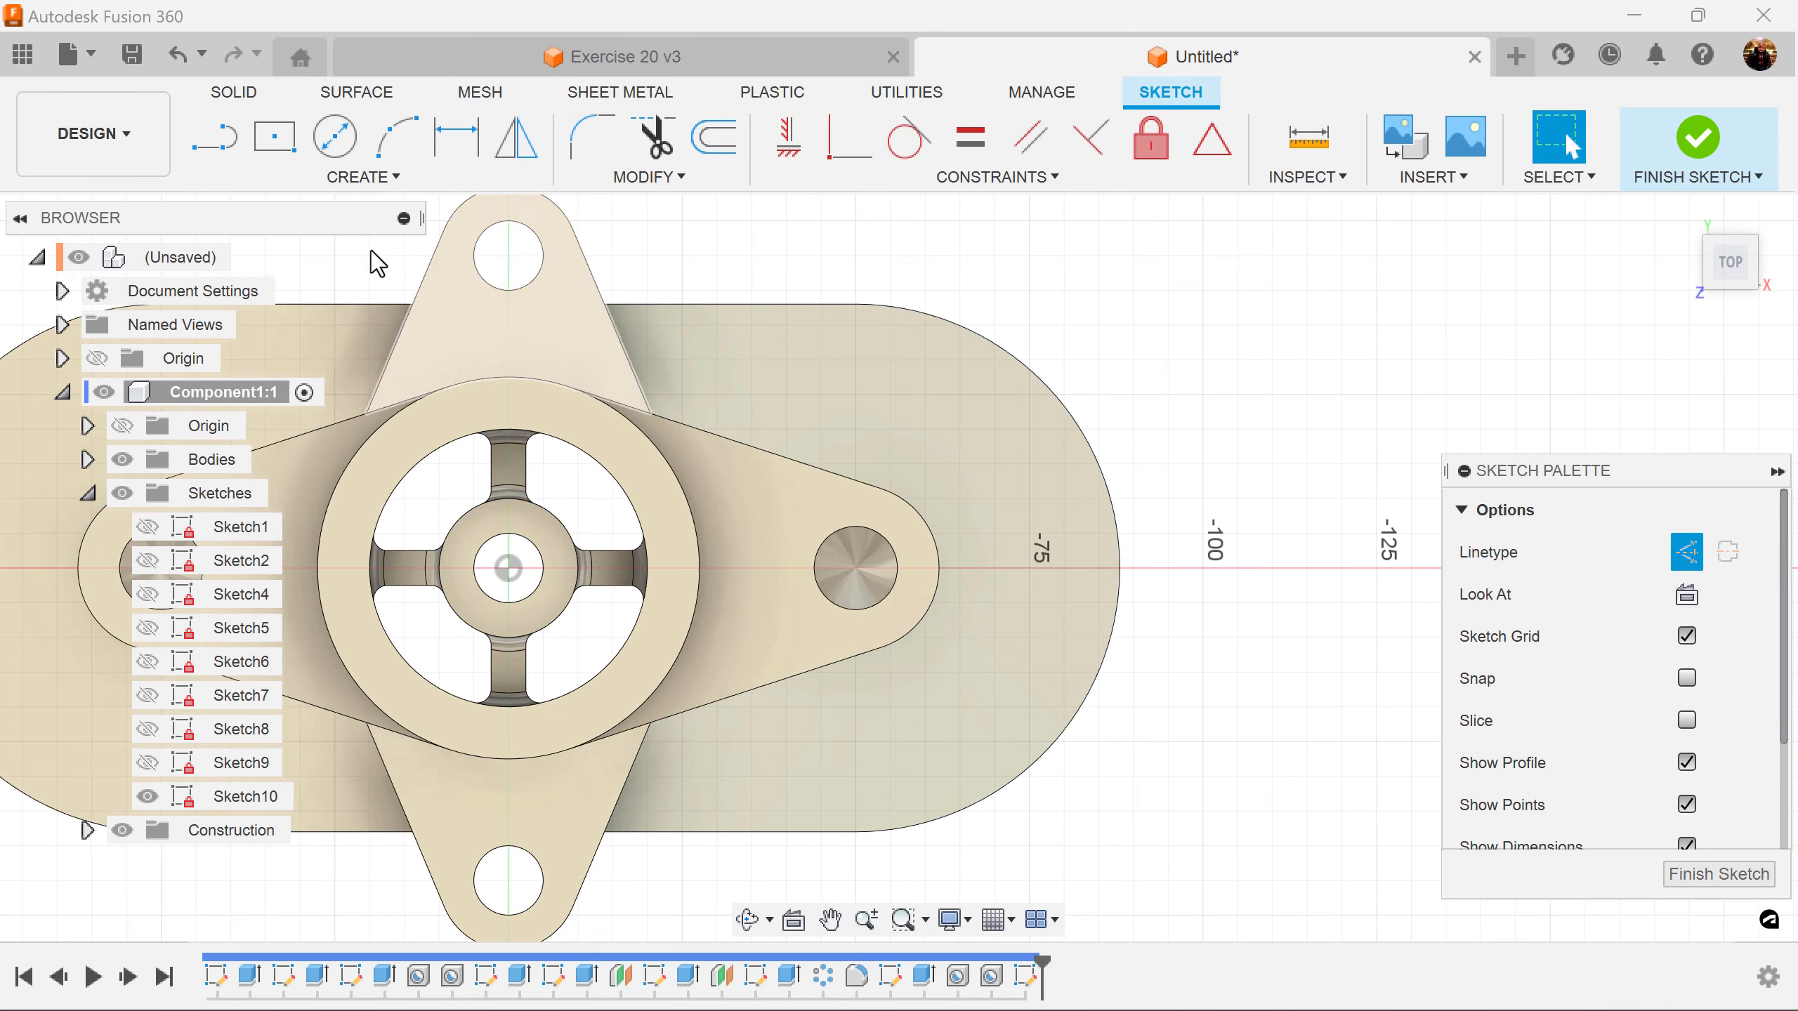
Draw two construction lines from the arm hole's centre, one oblique over the flange and one horizontal to the flange's outer edge
{"action": "left_click", "coordinate": [219, 145]}
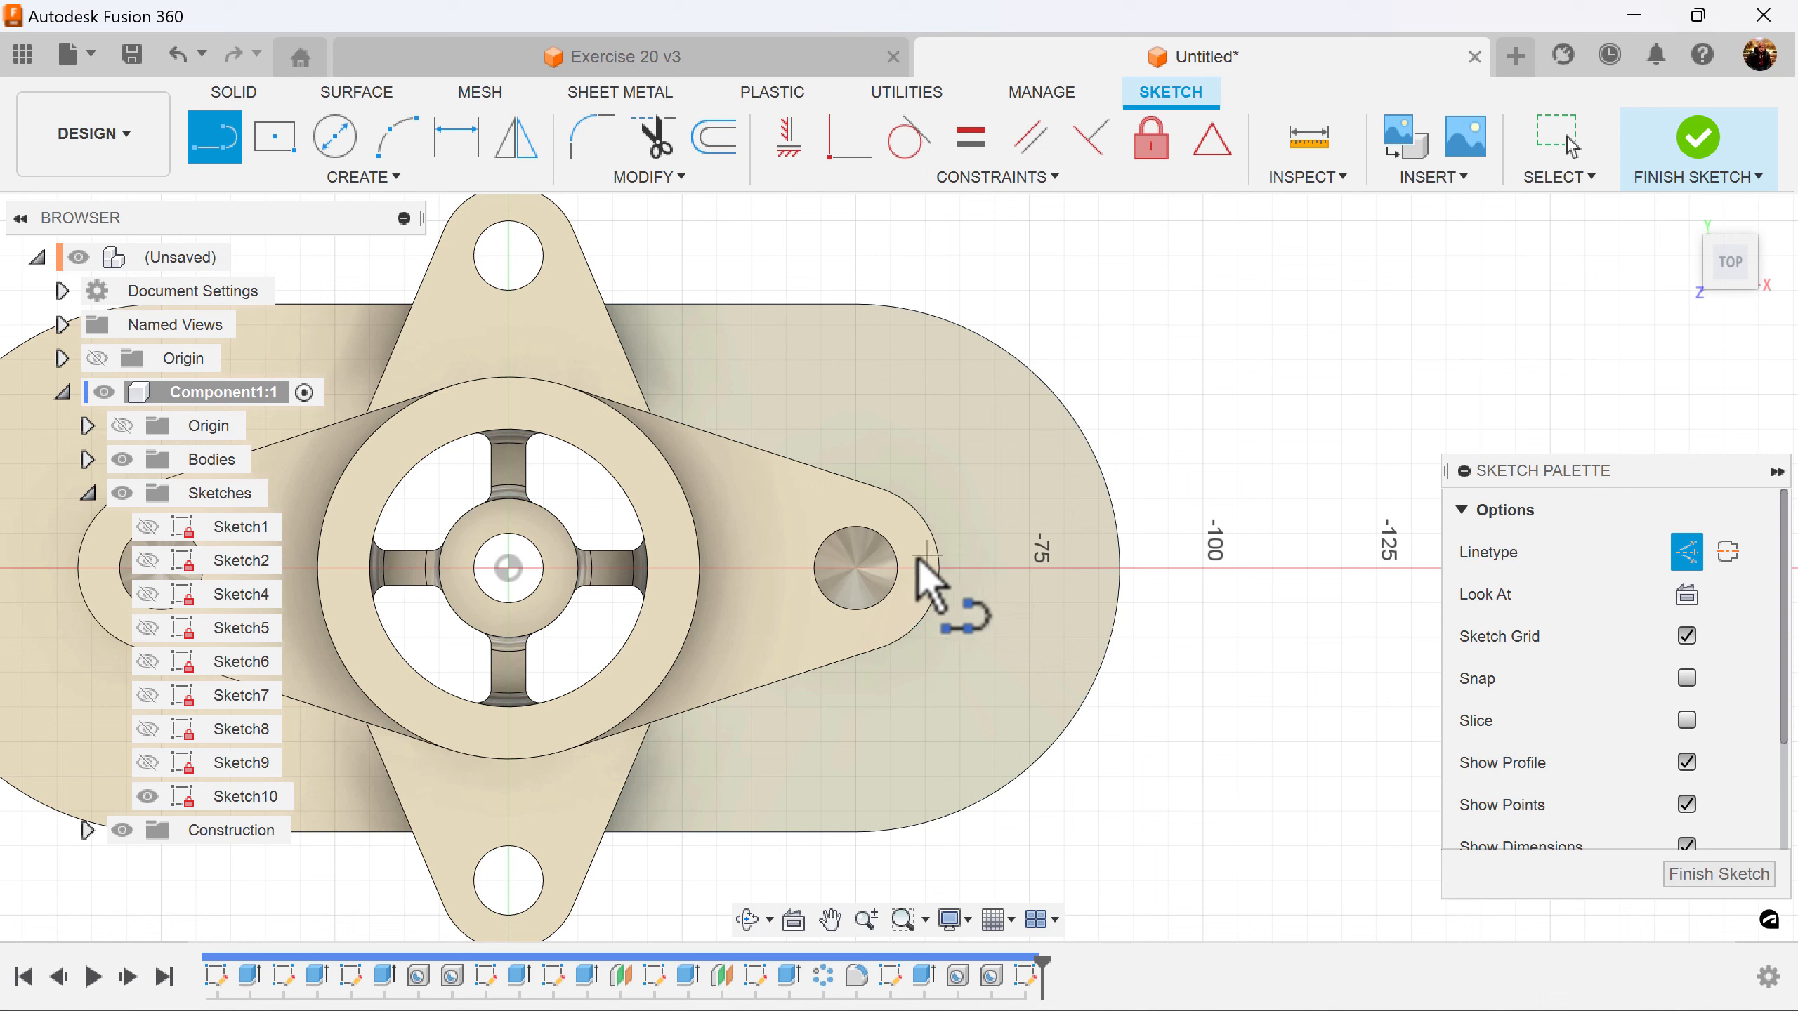
{"action": "left_click", "coordinate": [861, 568]}
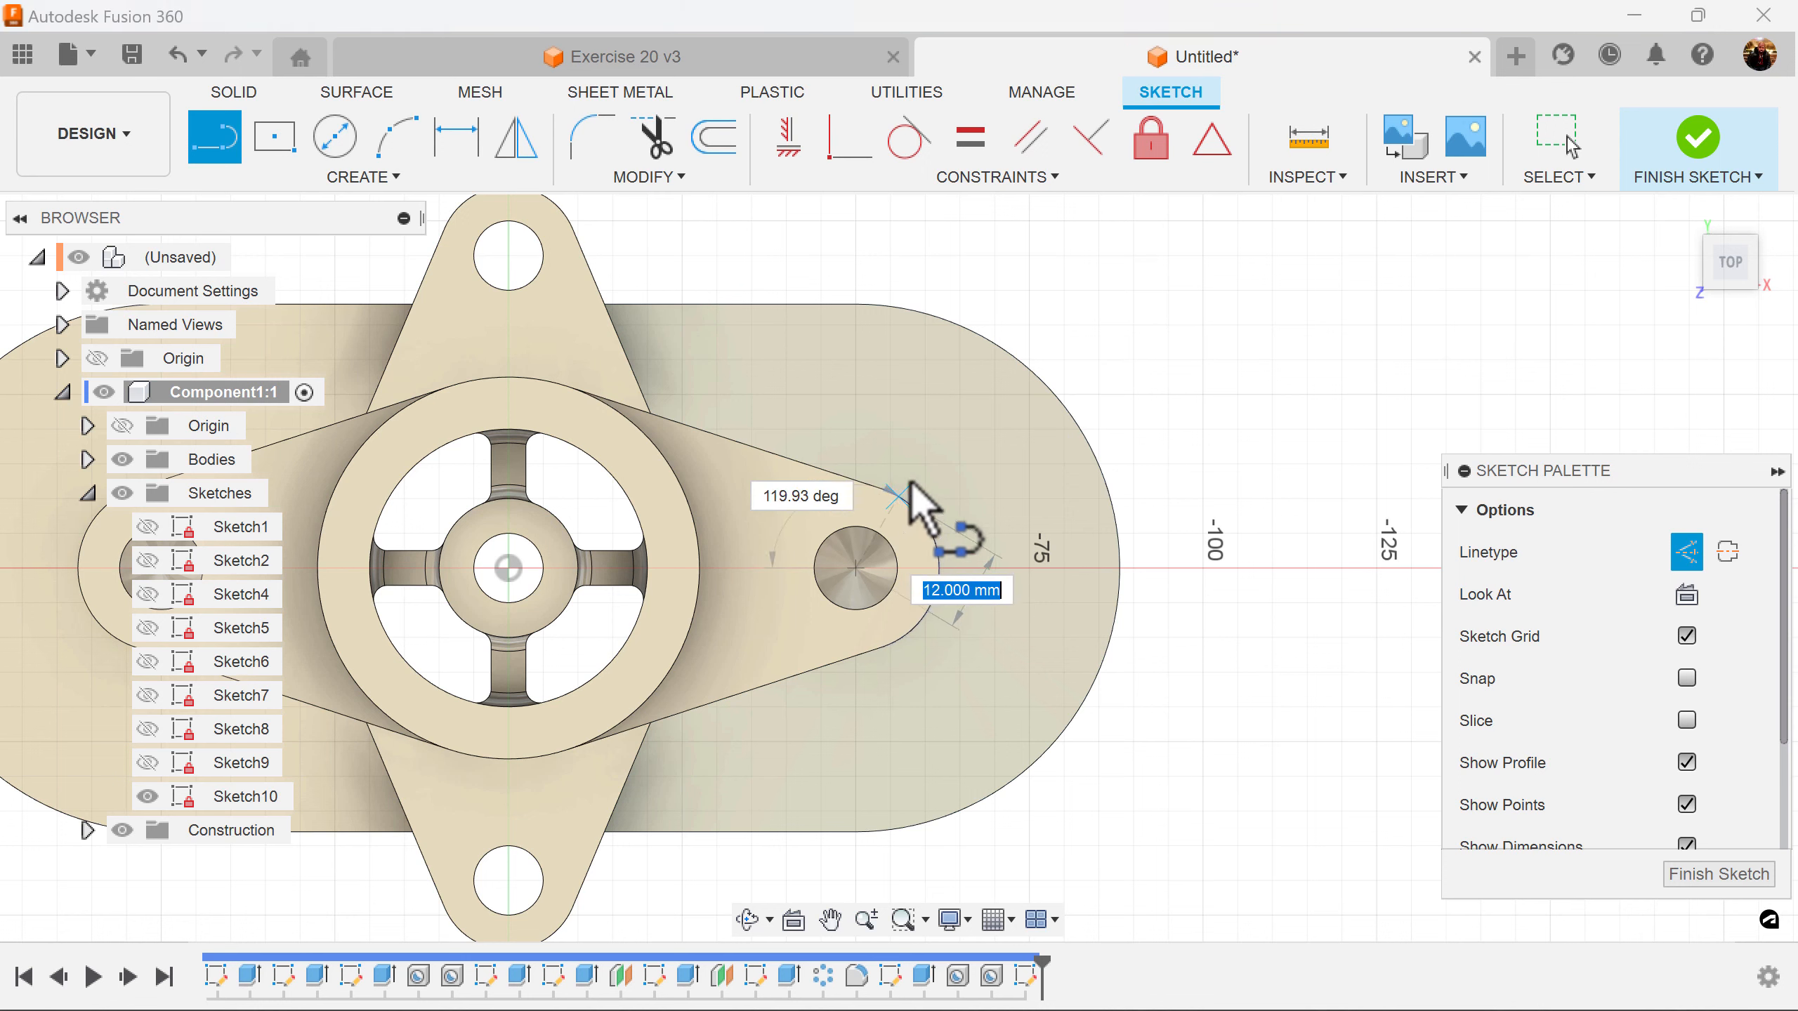
{"action": "left_click", "coordinate": [969, 411]}
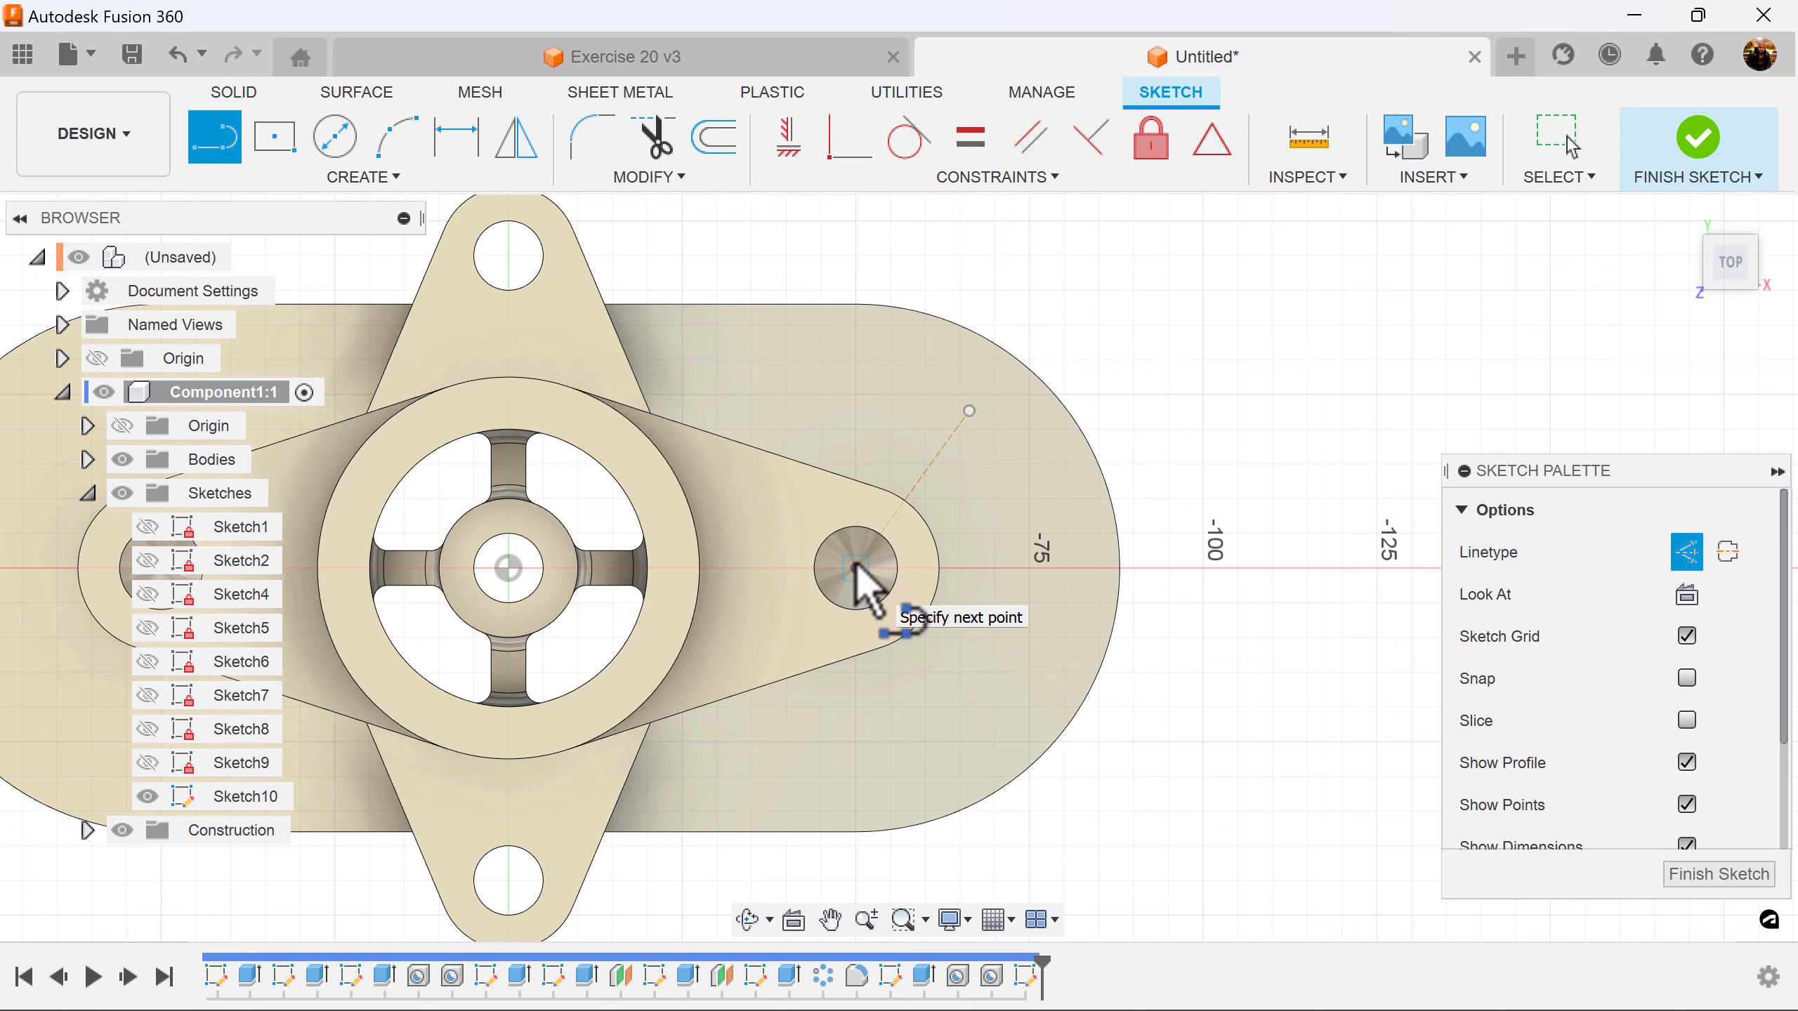
{"action": "left_click", "coordinate": [1121, 568]}
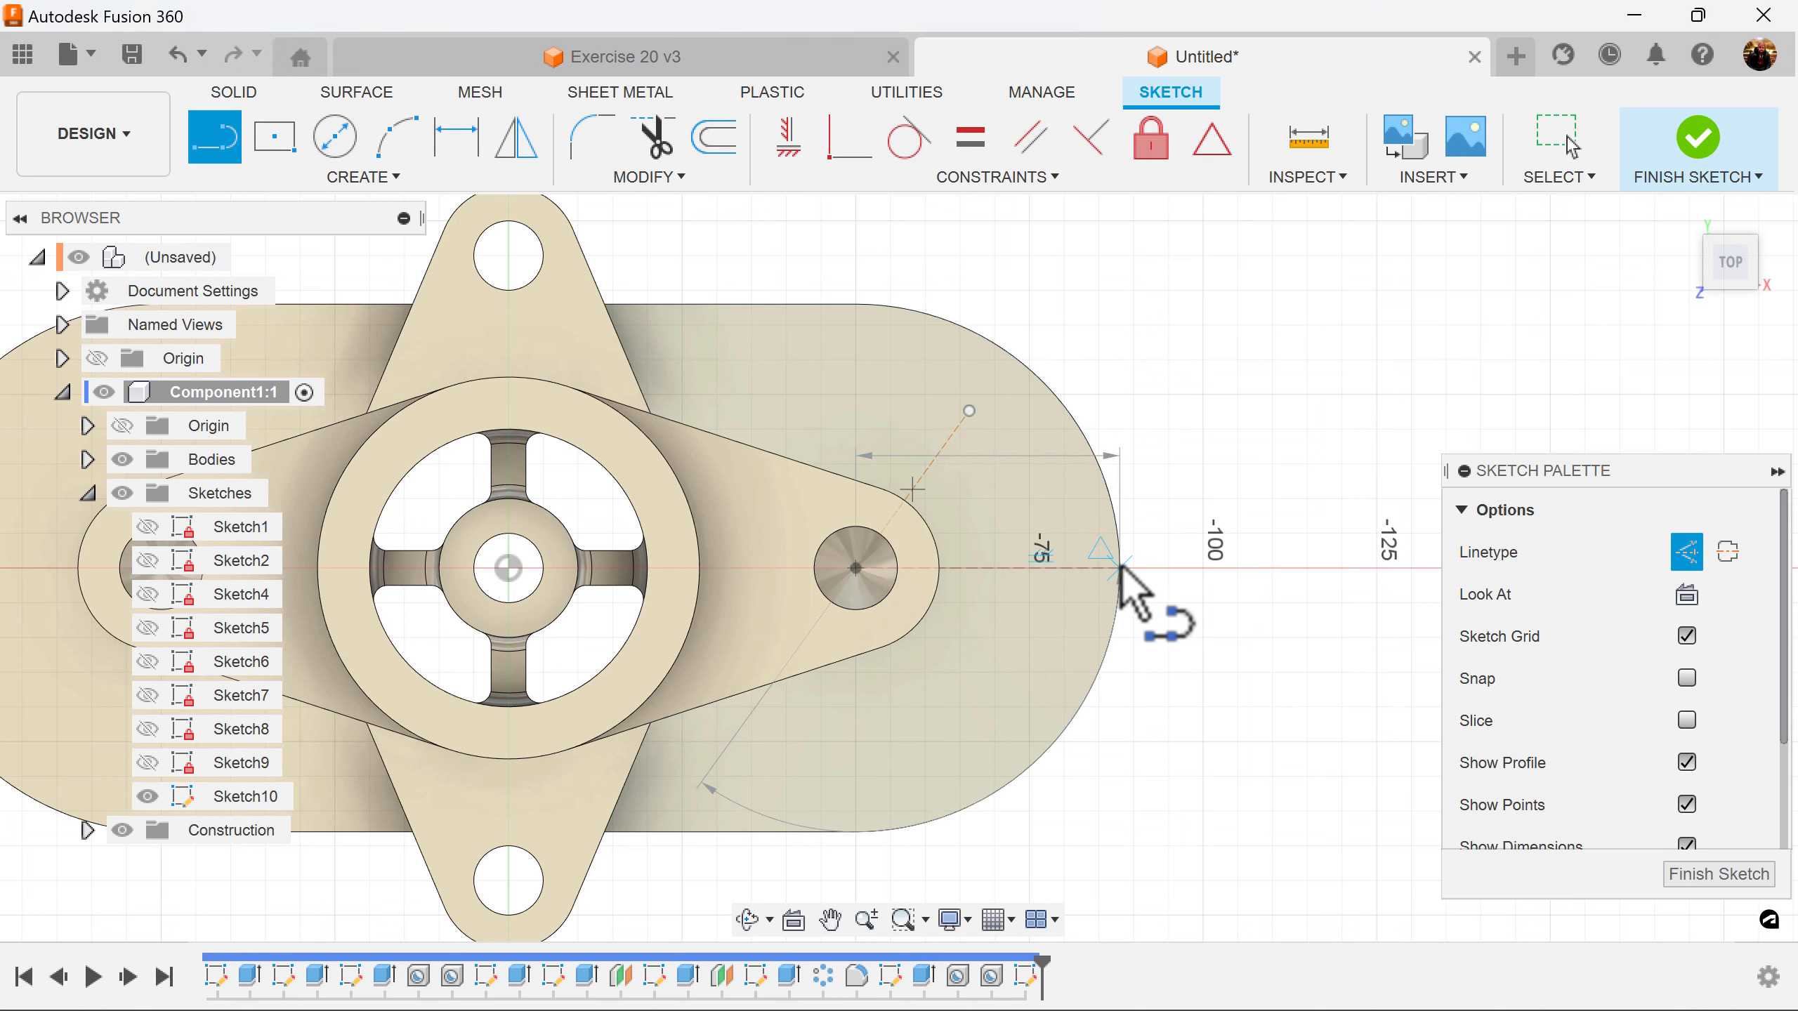
Dimension the angle between the oblique and horizontal construction lines at the arm hole's centre as 55°
{"action": "scroll", "coordinate": [1101, 591], "scroll_direction": "up", "scroll_amount": 2}
{"action": "scroll", "coordinate": [1097, 595], "scroll_direction": "up", "scroll_amount": 2}
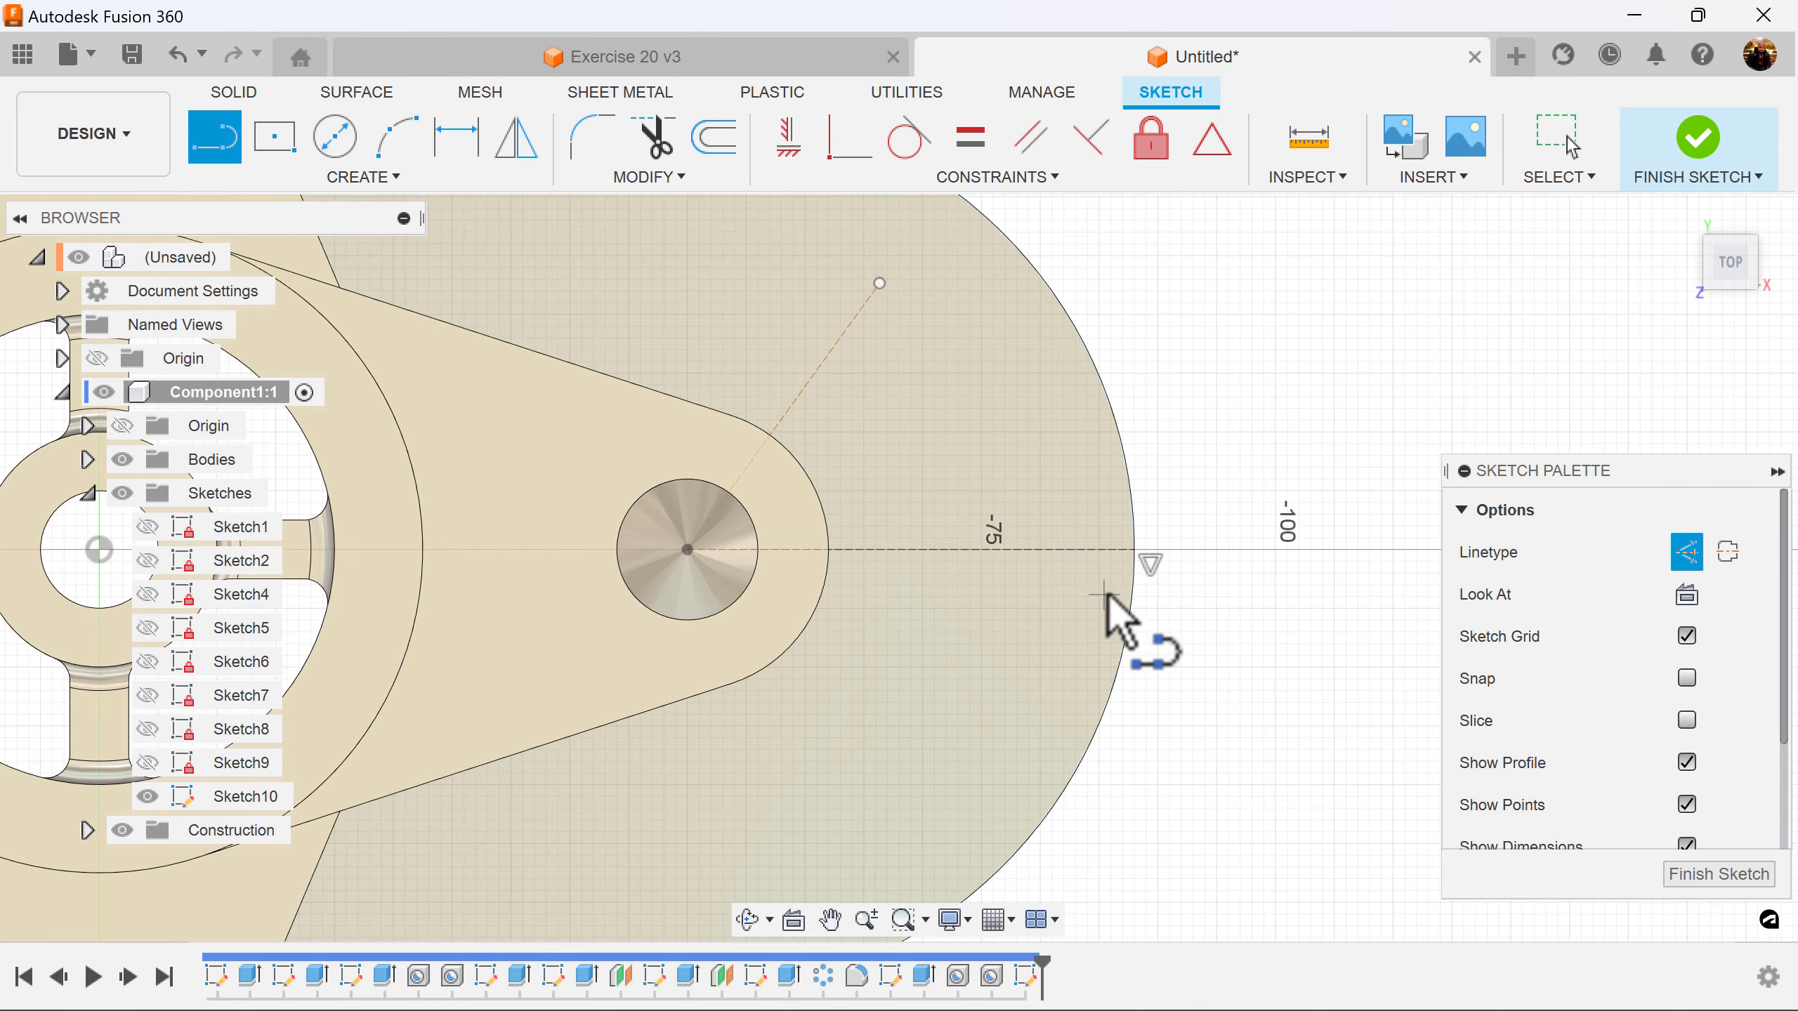
{"action": "middle_click_drag", "start_coordinate": [1111, 593], "coordinate": [1115, 630]}
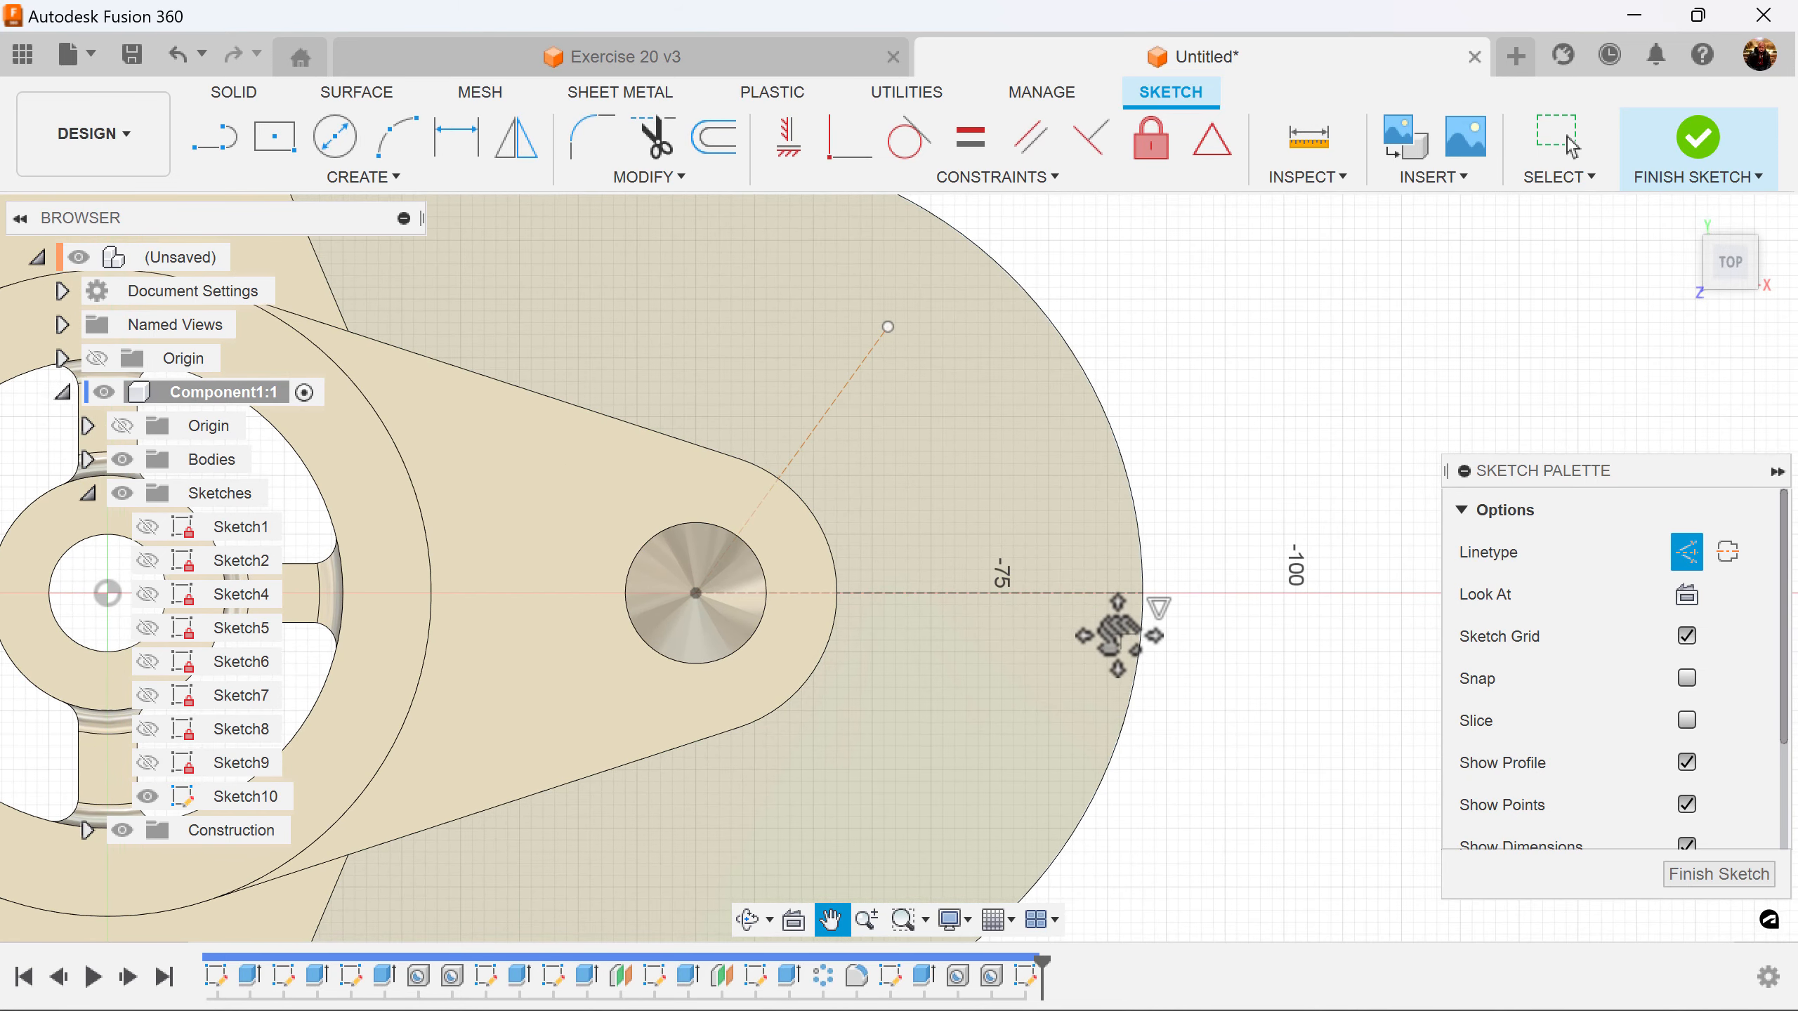
{"action": "key", "text": "l"}
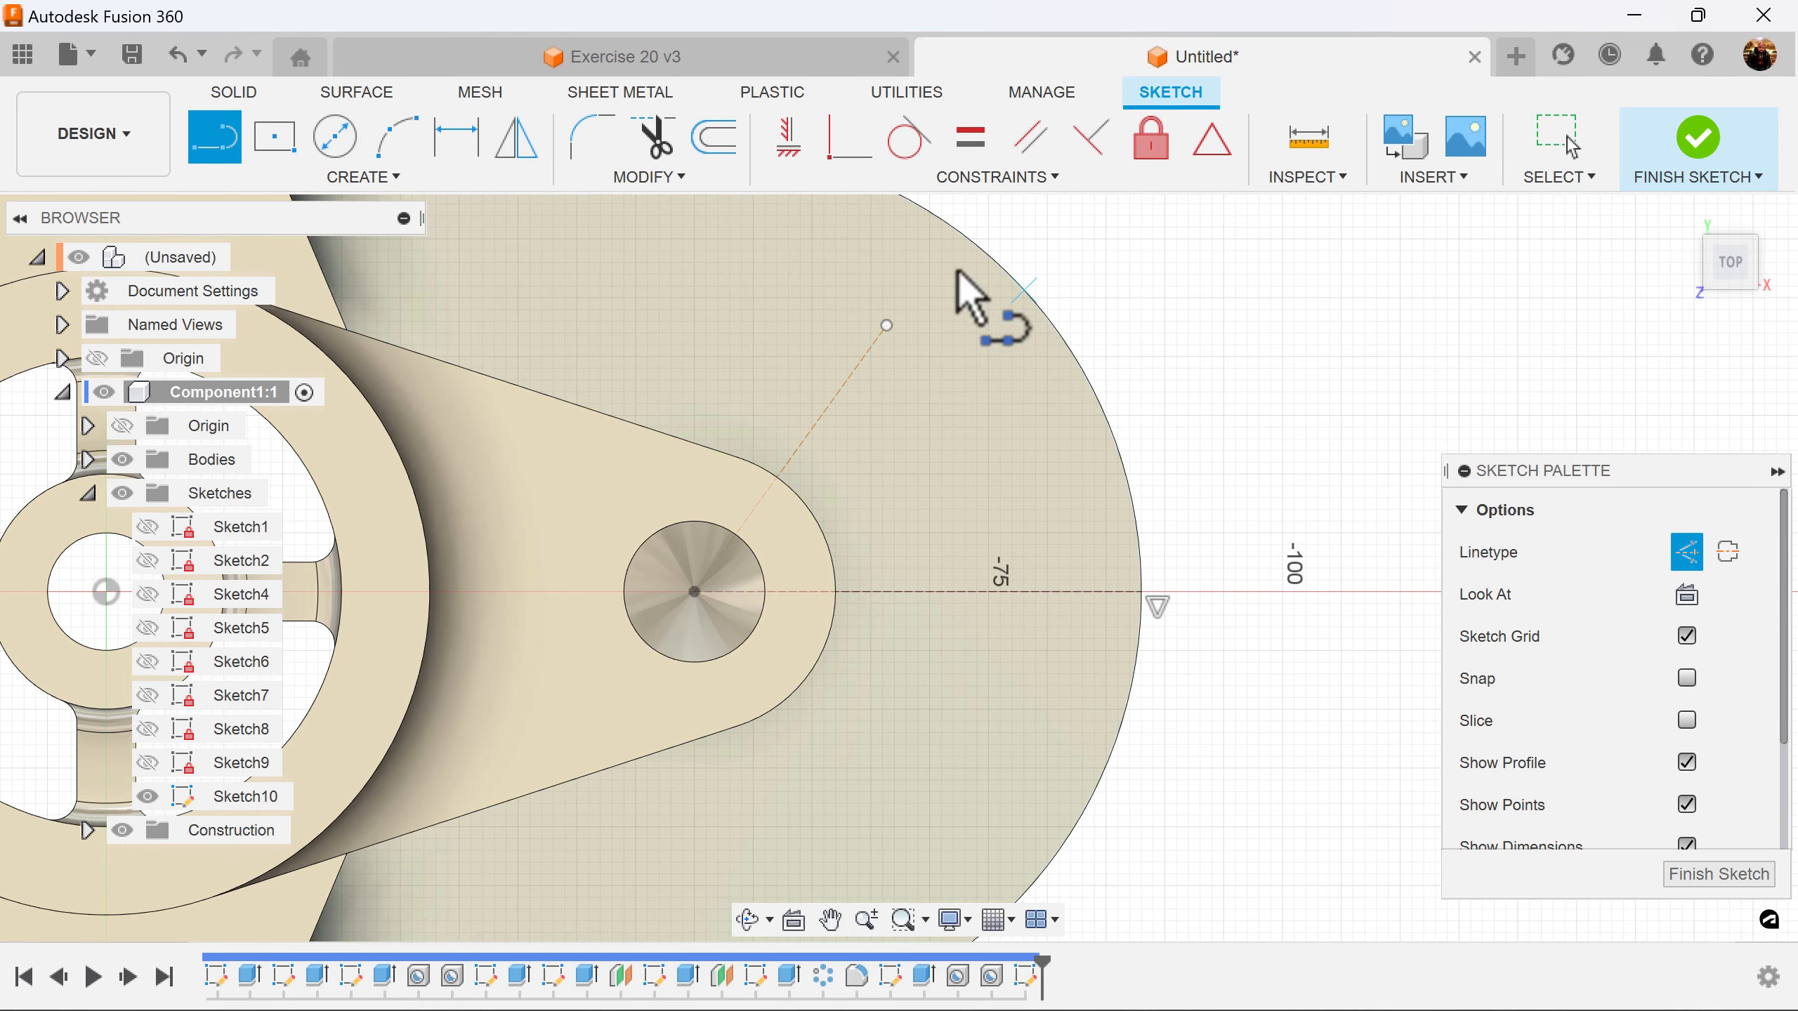
{"action": "left_click", "coordinate": [455, 137]}
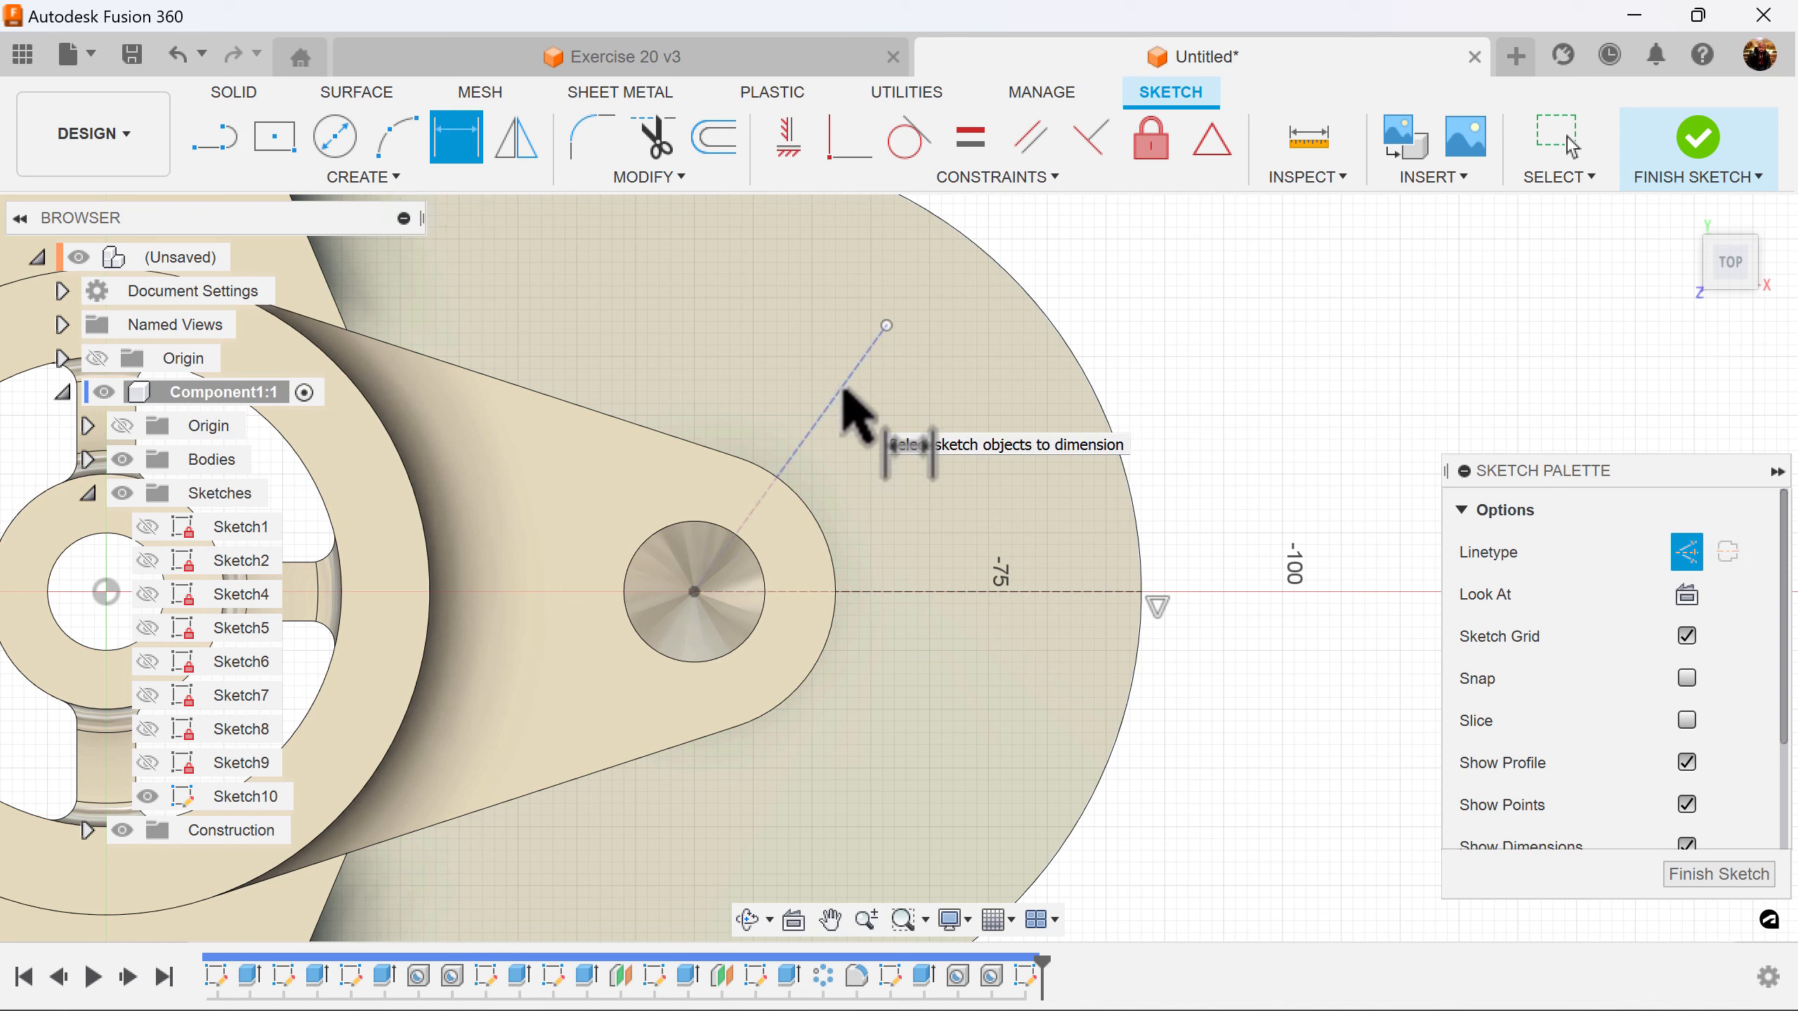
{"action": "left_click", "coordinate": [841, 386]}
{"action": "left_click", "coordinate": [909, 592]}
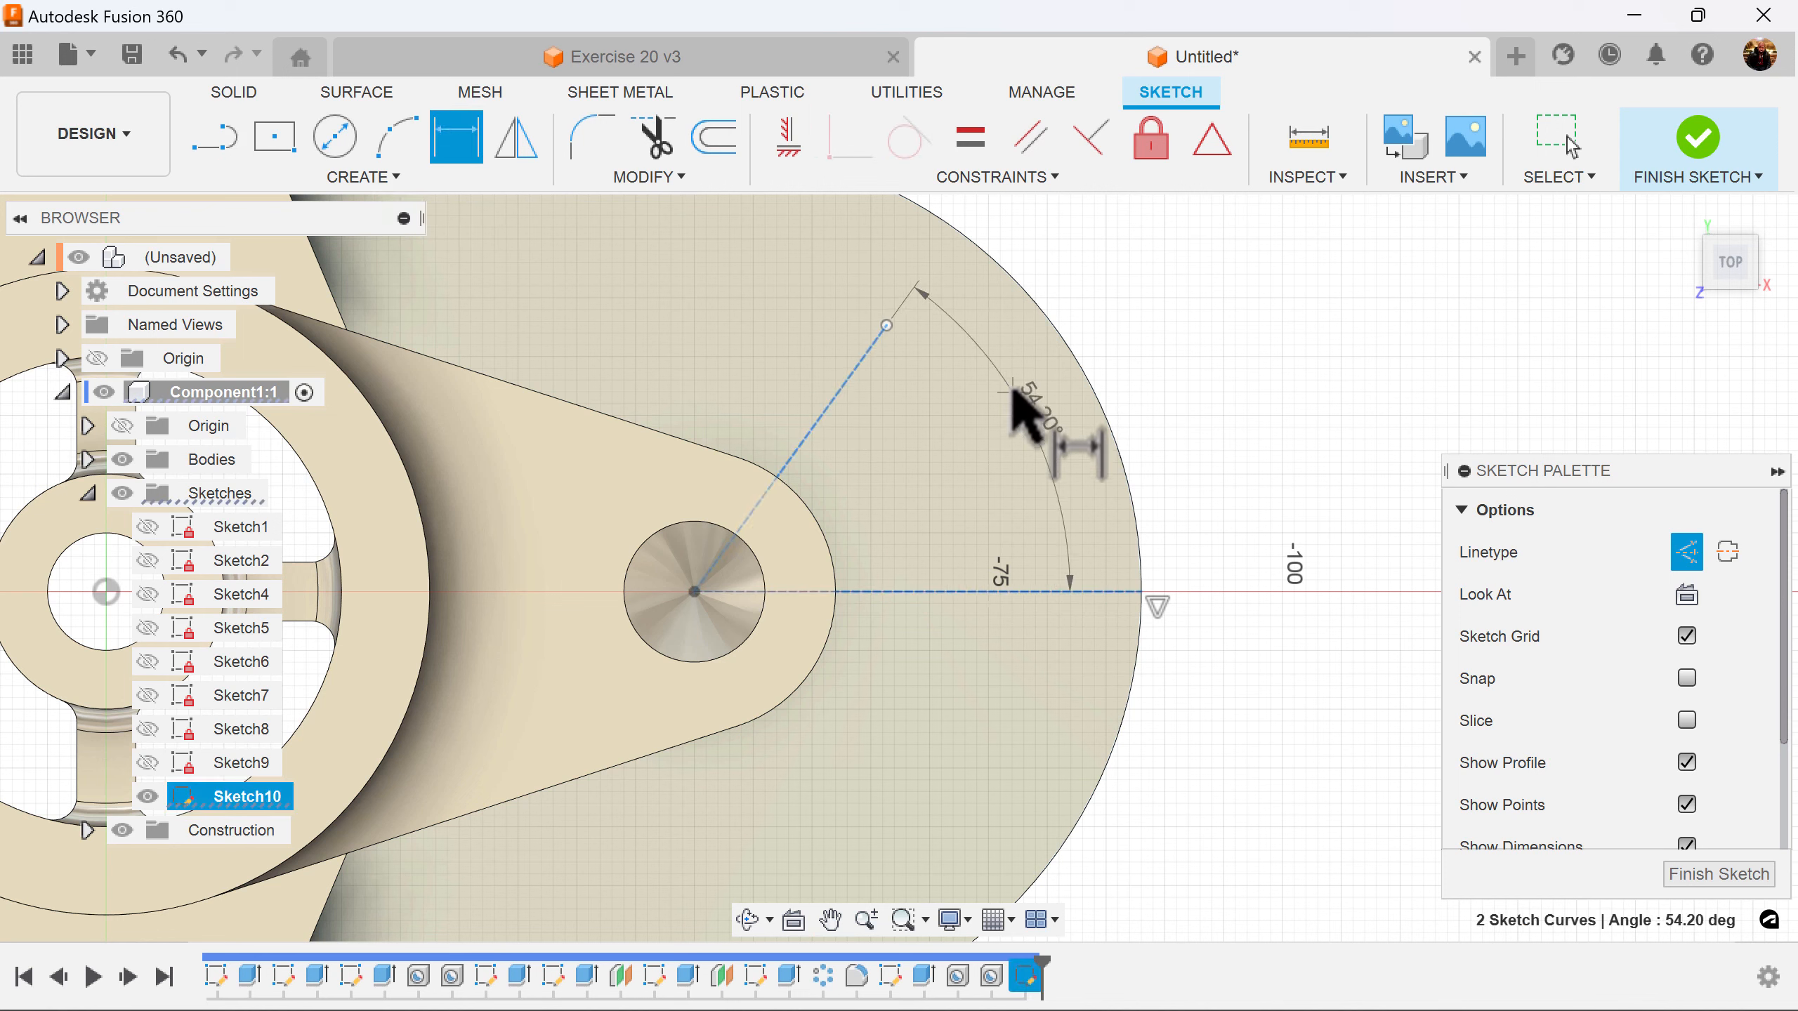
{"action": "left_click", "coordinate": [1032, 375]}
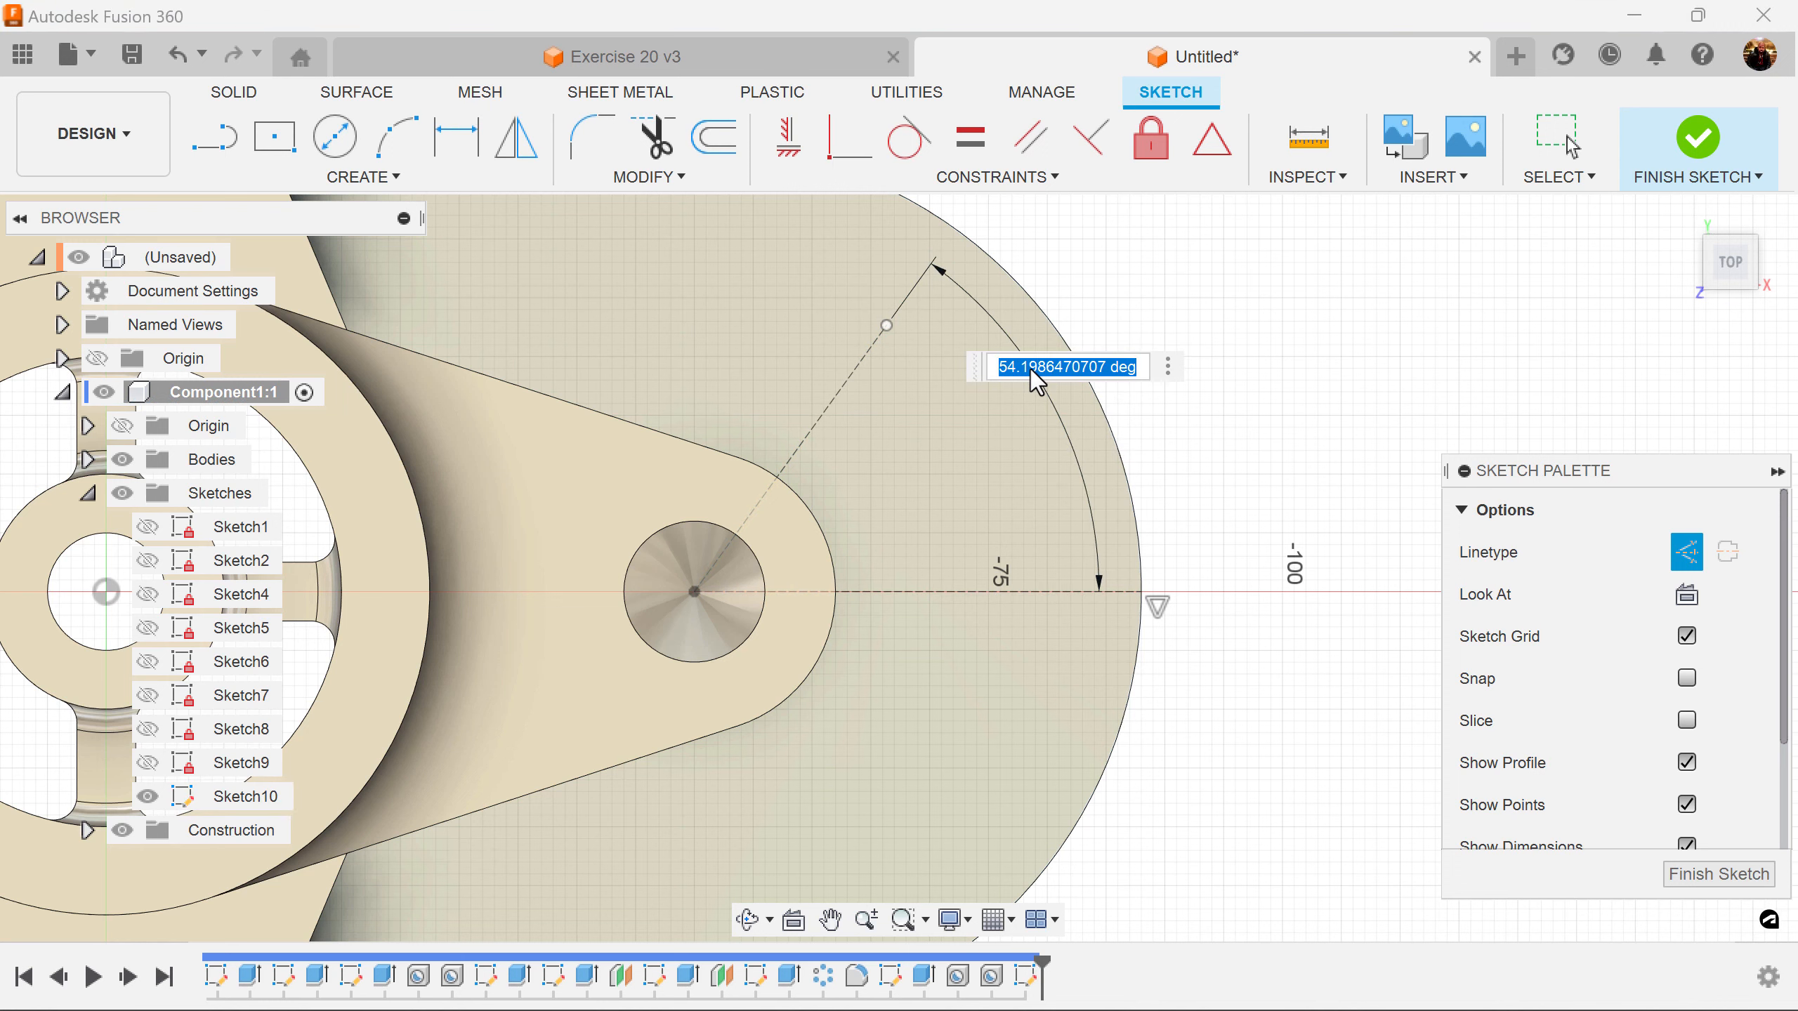
{"action": "type", "text": "55"}
{"action": "key", "text": "Return"}
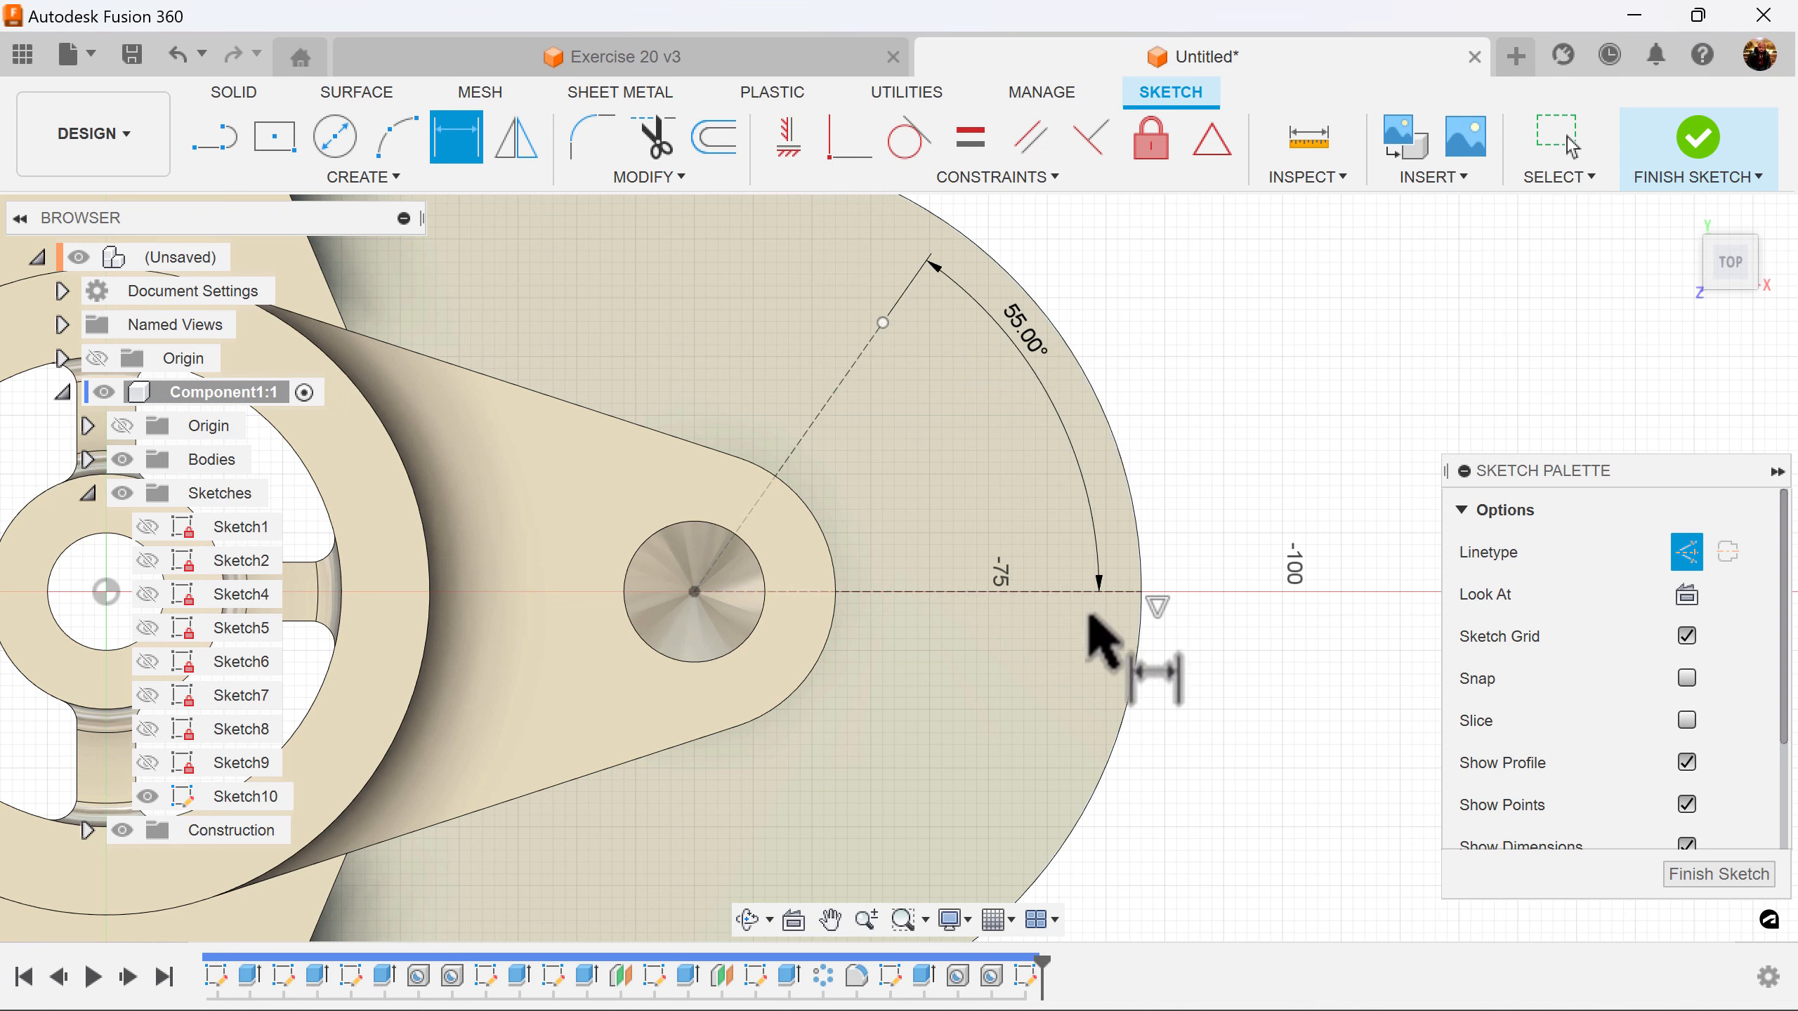
Draw a center point construction arc about the arm hole's centre, from the oblique line's end through about 110° across the horizontal line
{"action": "scroll", "coordinate": [1224, 765], "scroll_direction": "down", "scroll_amount": 3}
{"action": "middle_click_drag", "start_coordinate": [1237, 735], "coordinate": [1183, 723]}
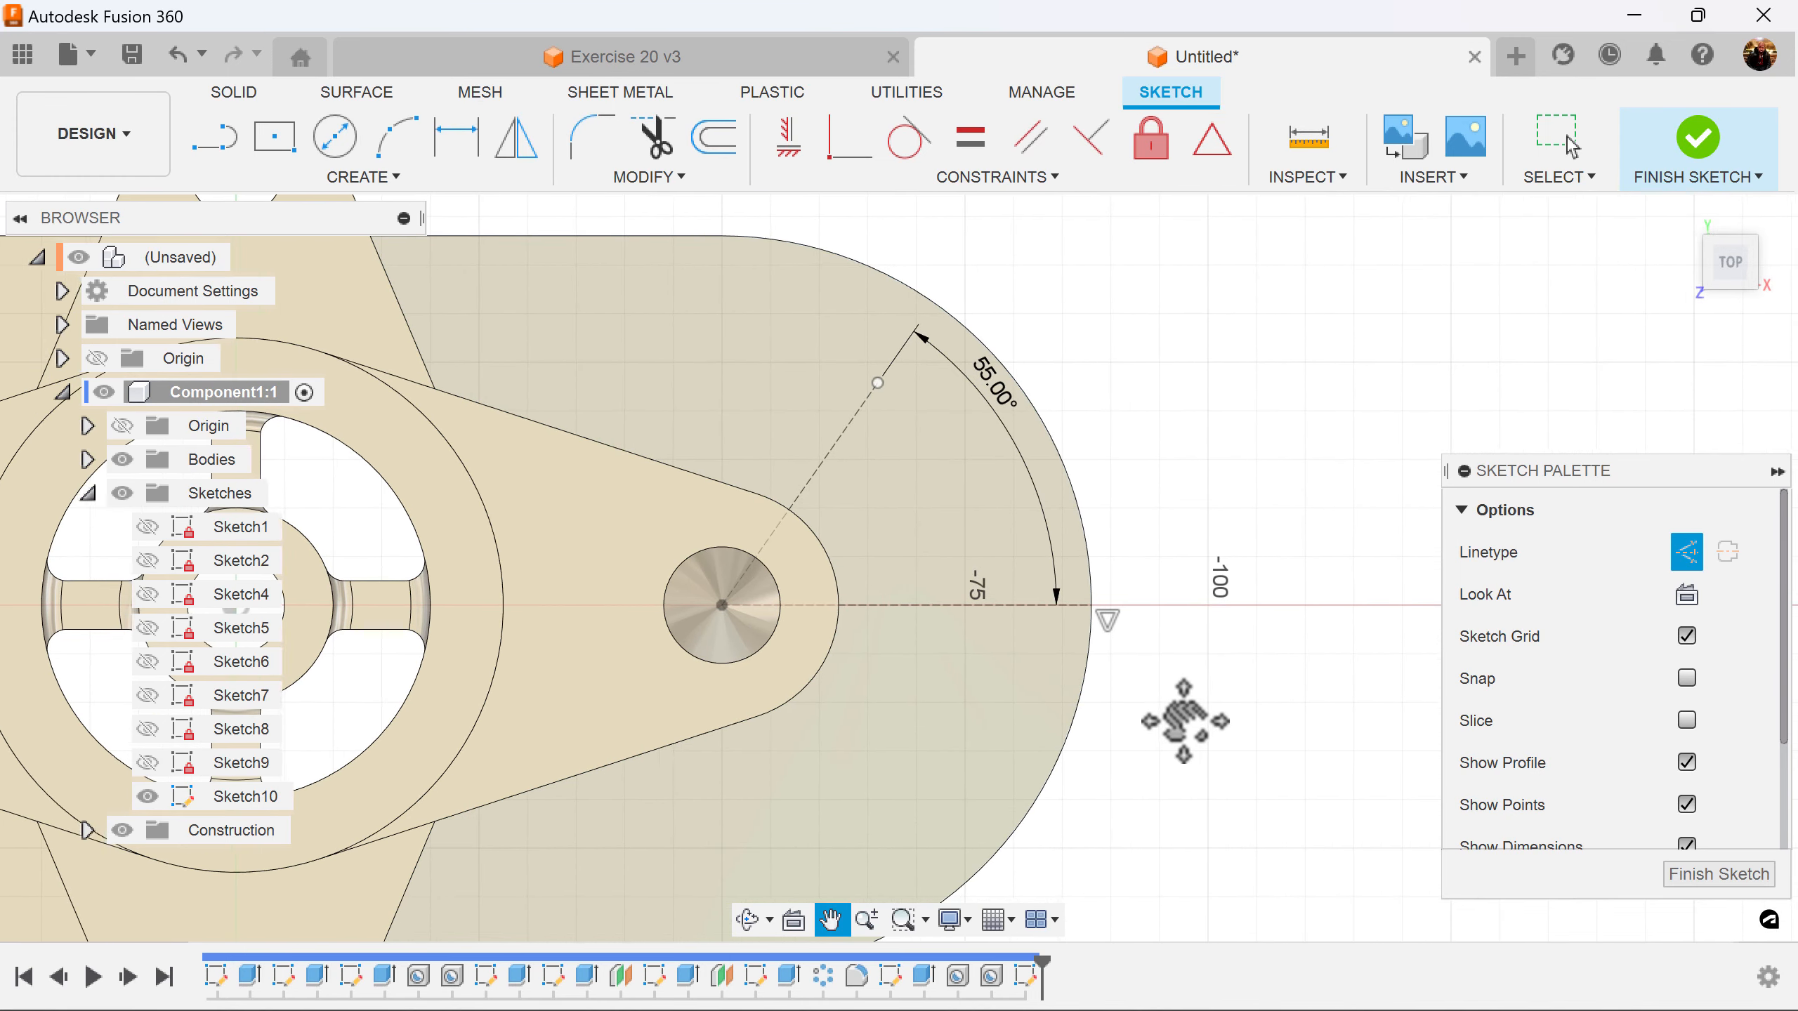
{"action": "left_click", "coordinate": [384, 183]}
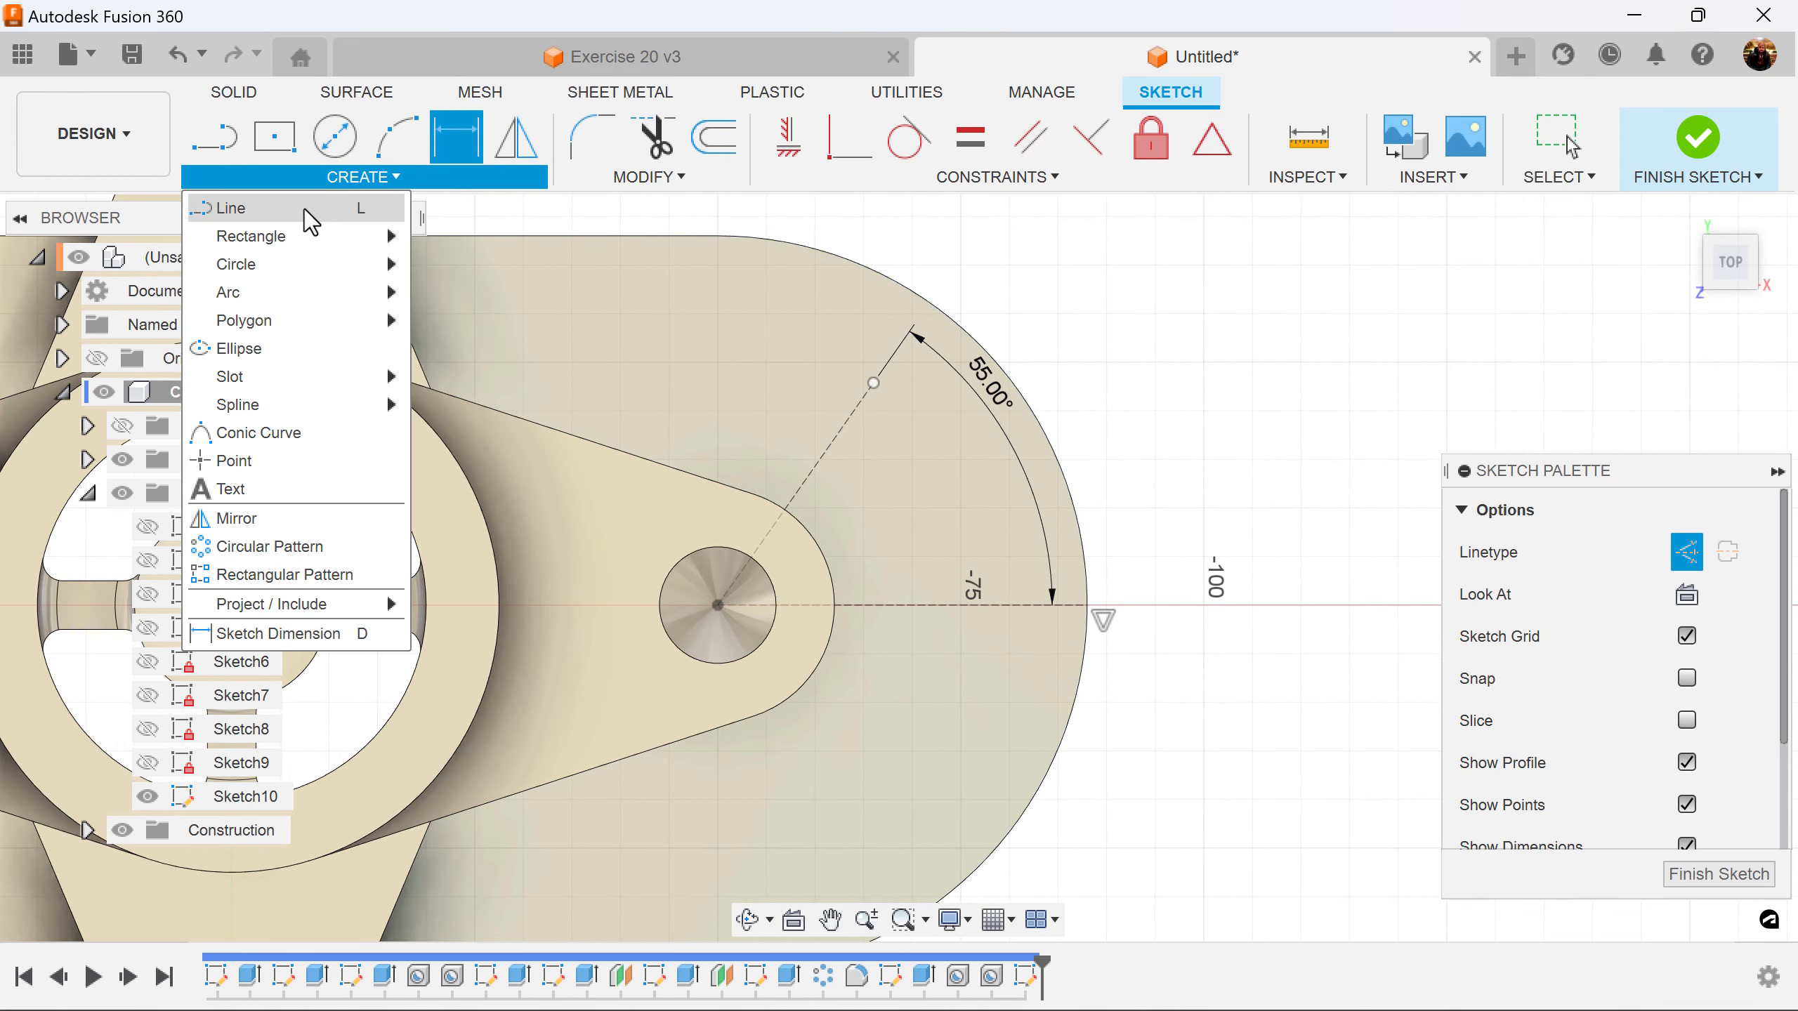
{"action": "mouse_move", "coordinate": [281, 293]}
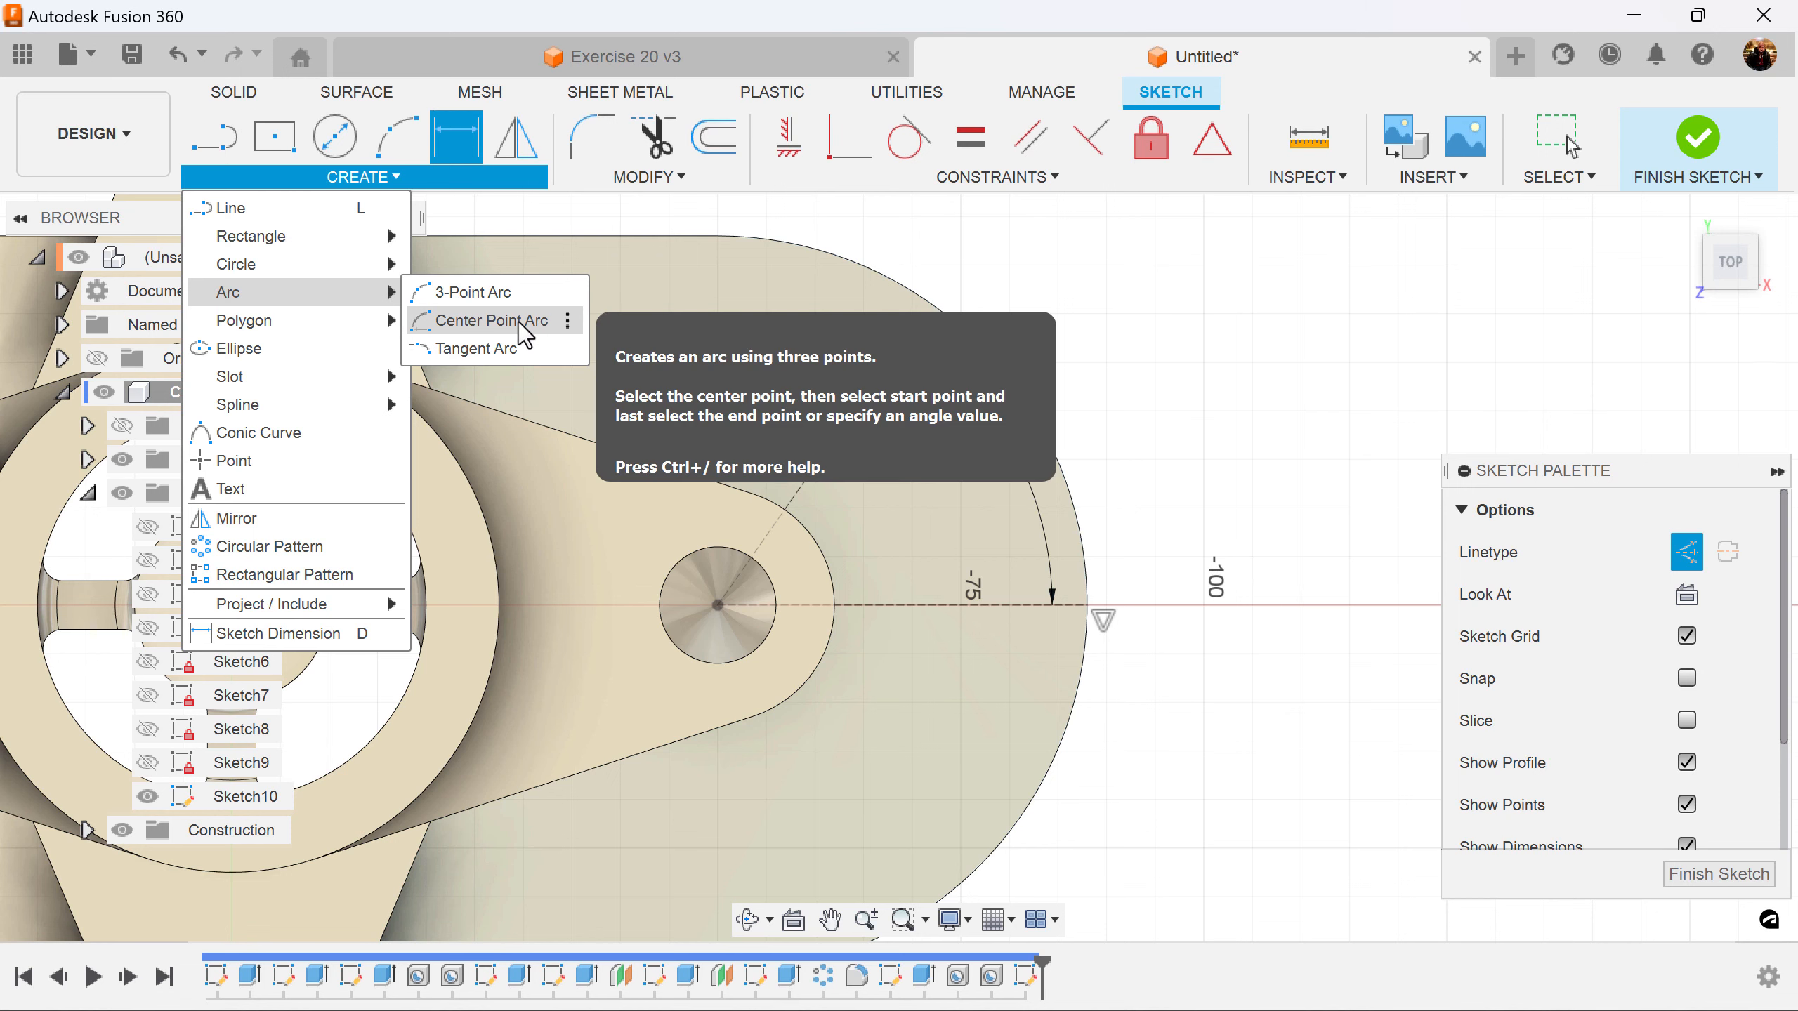
{"action": "left_click", "coordinate": [559, 320]}
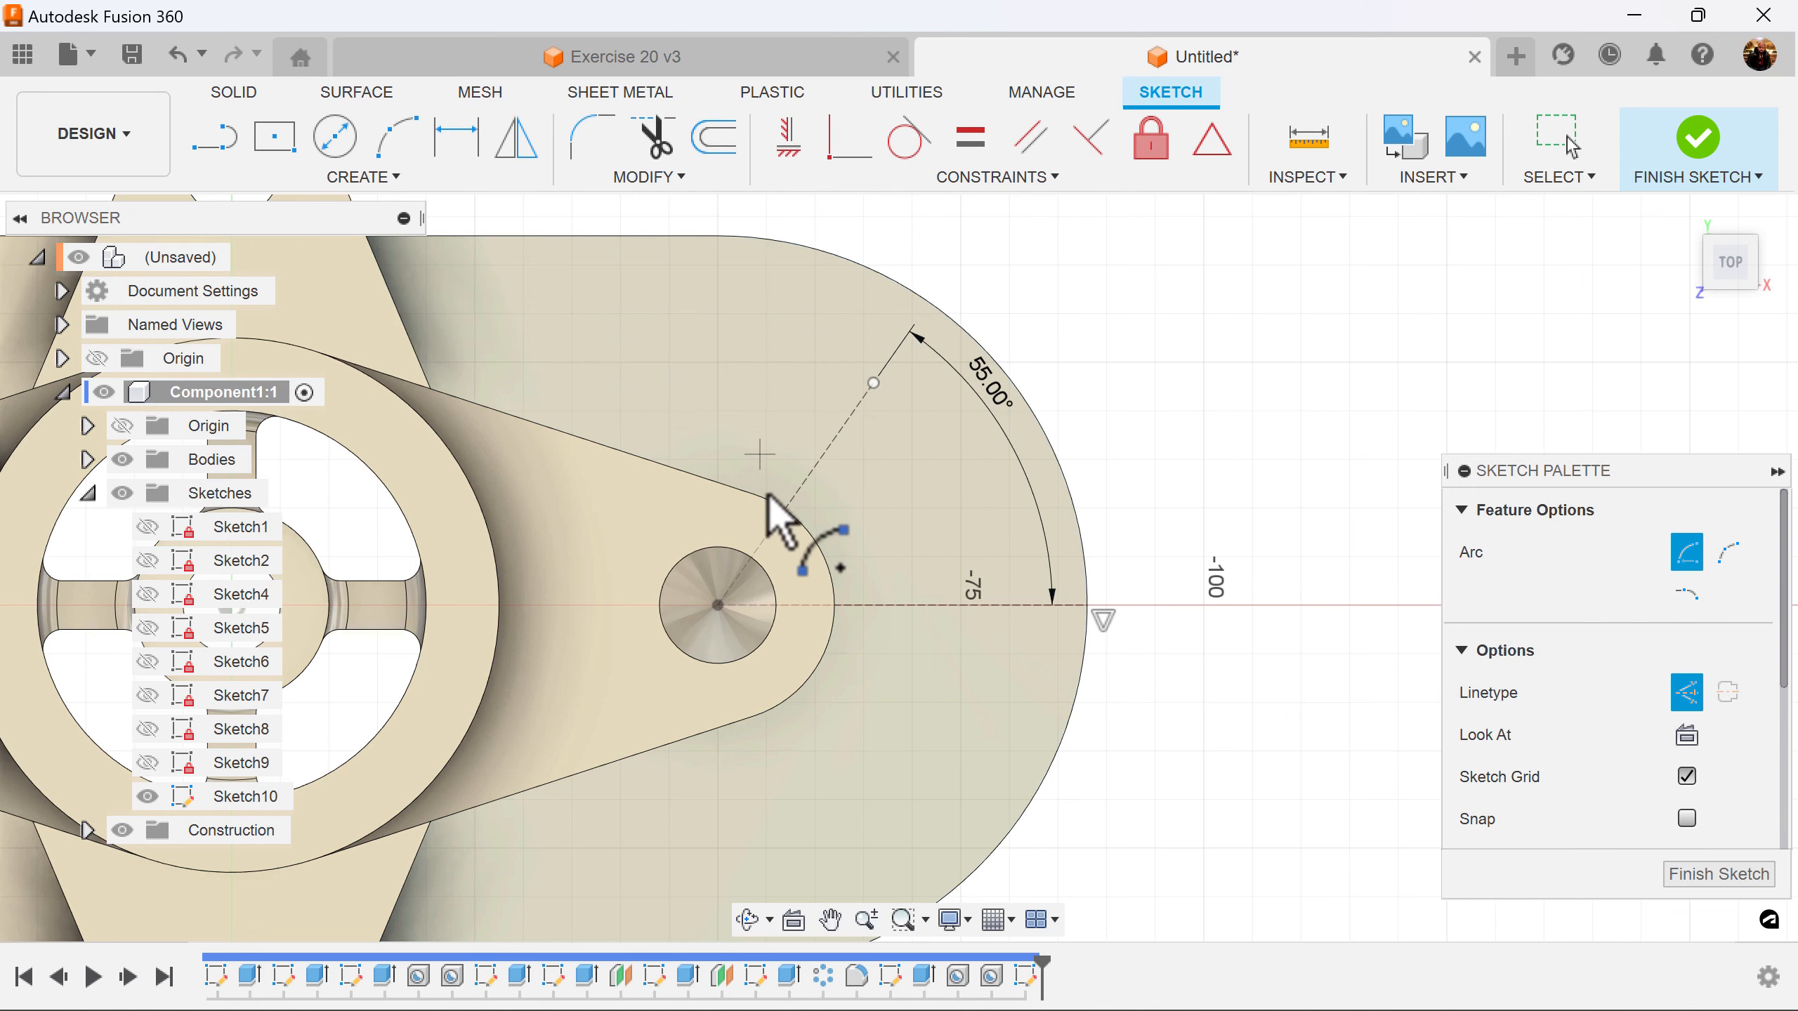
{"action": "left_click", "coordinate": [719, 606]}
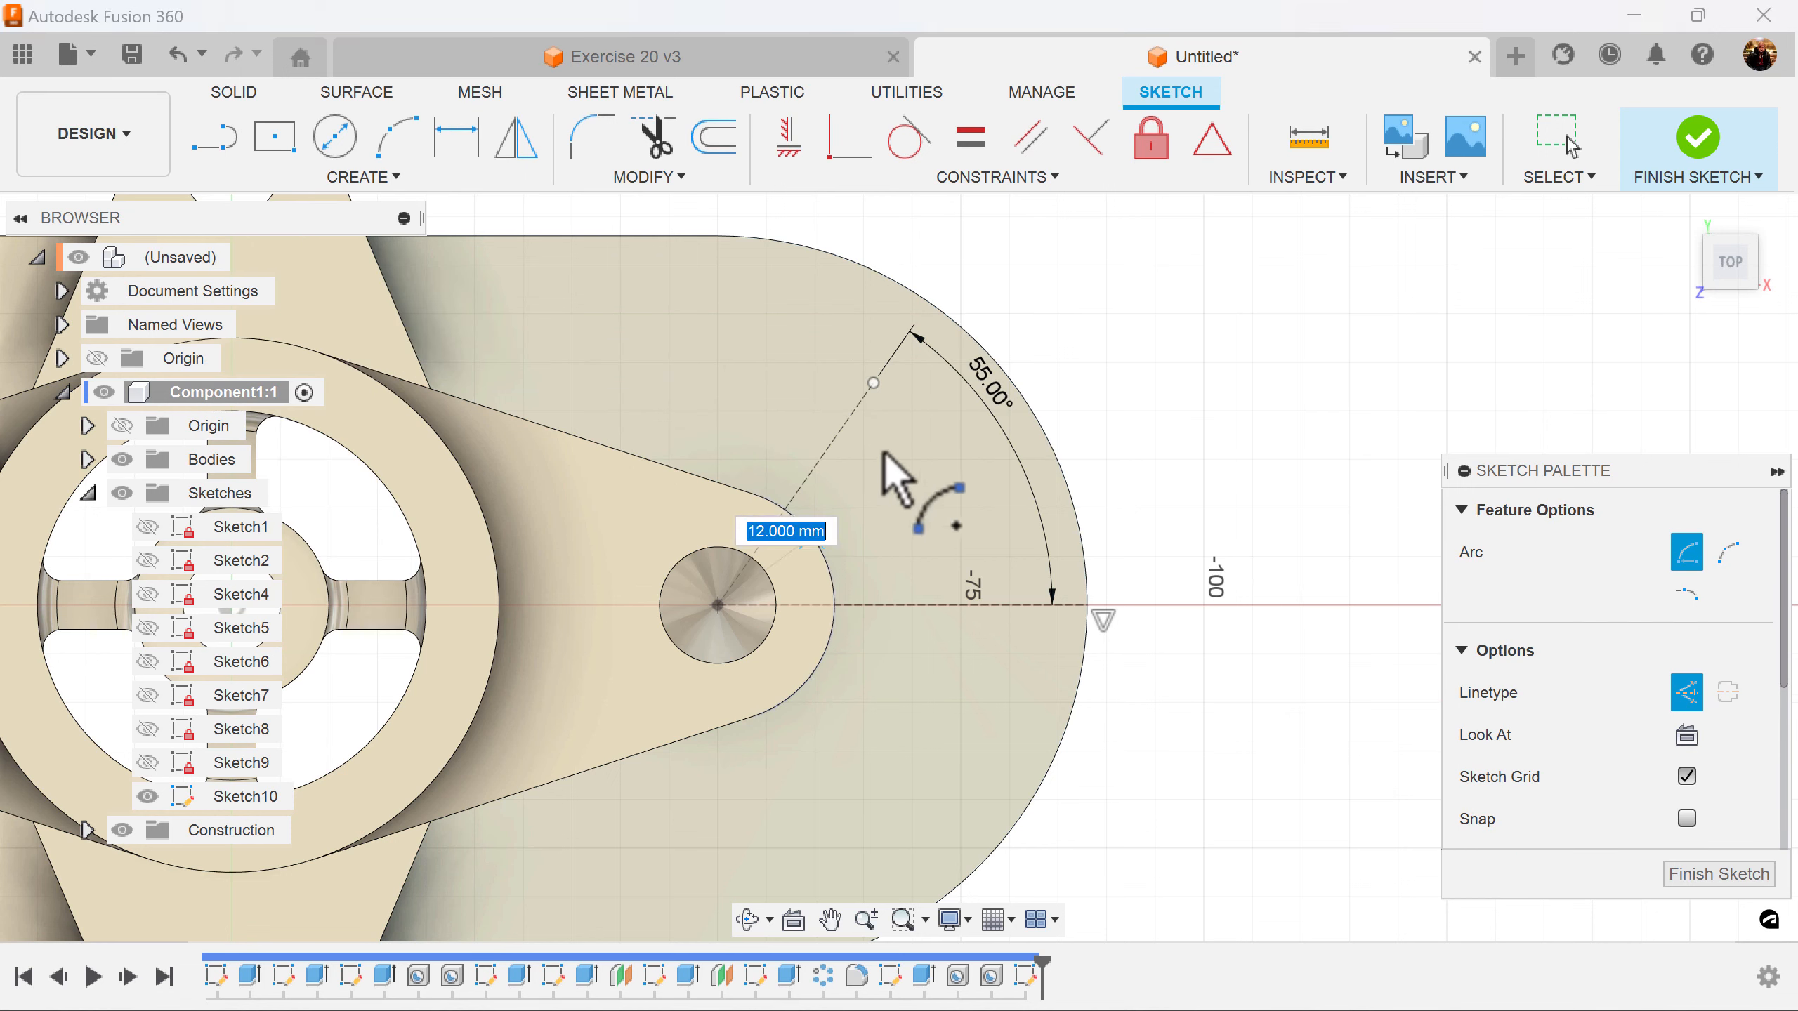
{"action": "left_click", "coordinate": [875, 384]}
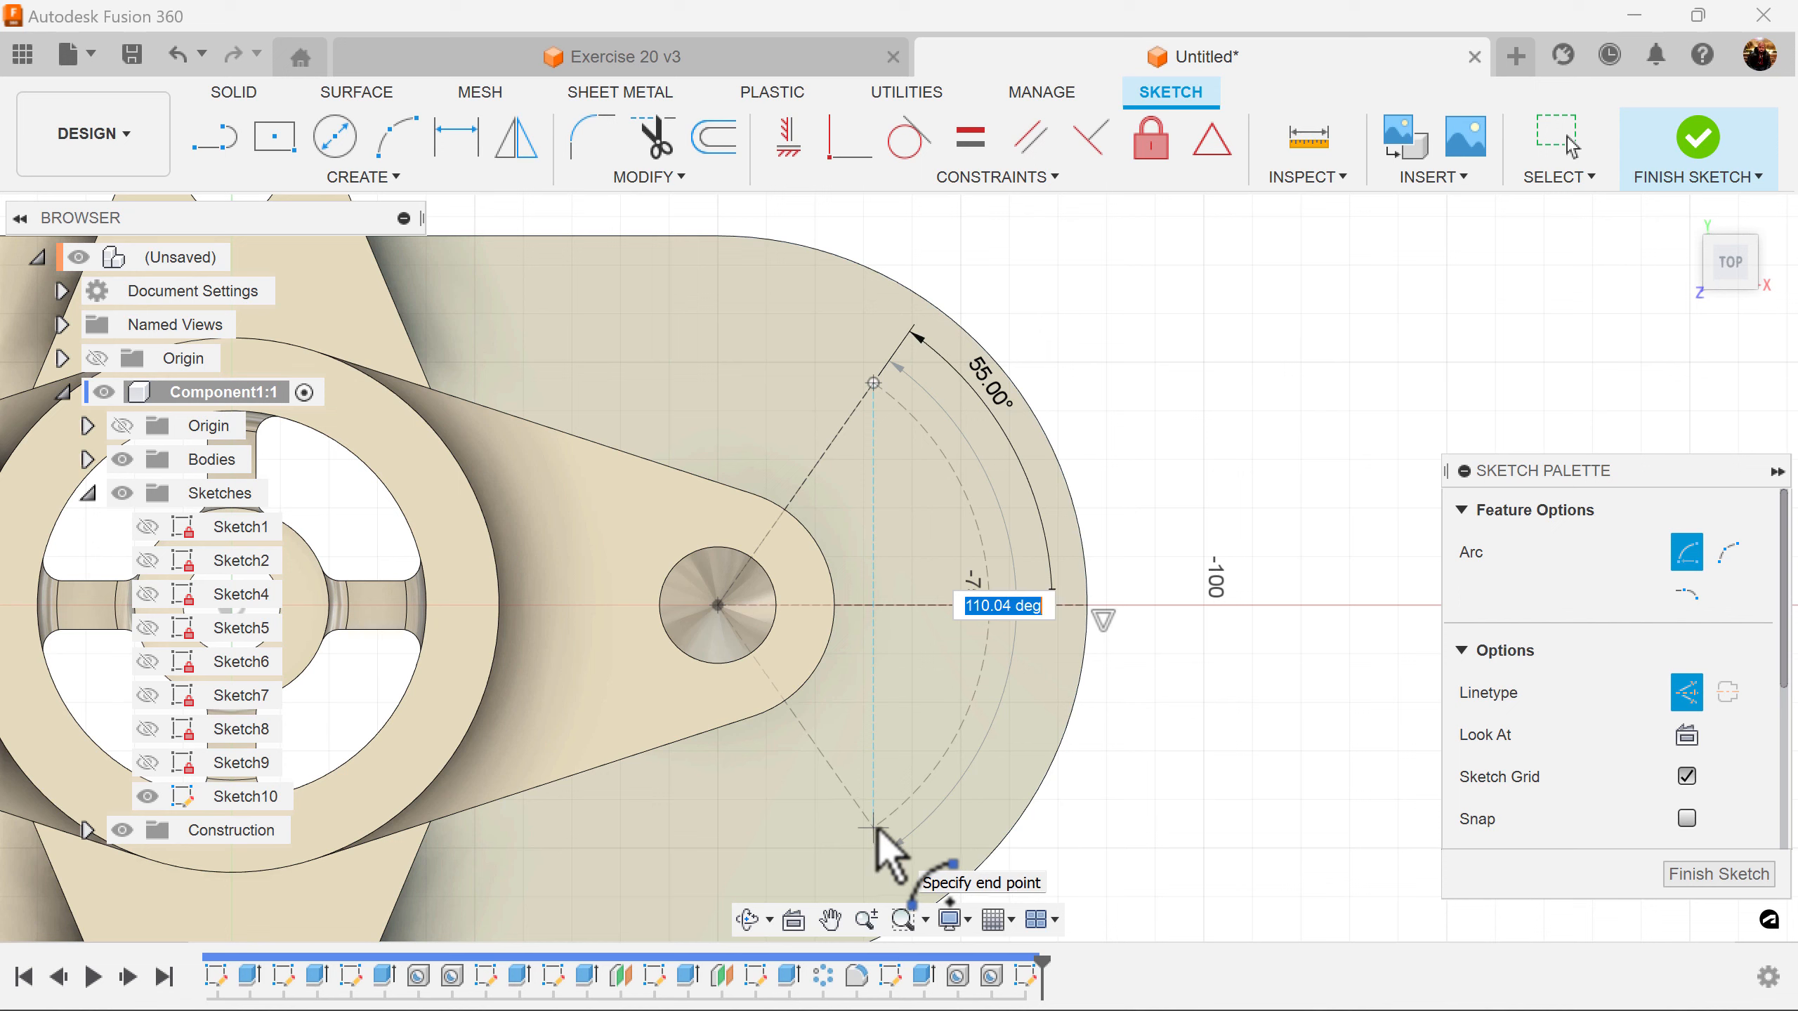
{"action": "left_click", "coordinate": [878, 828]}
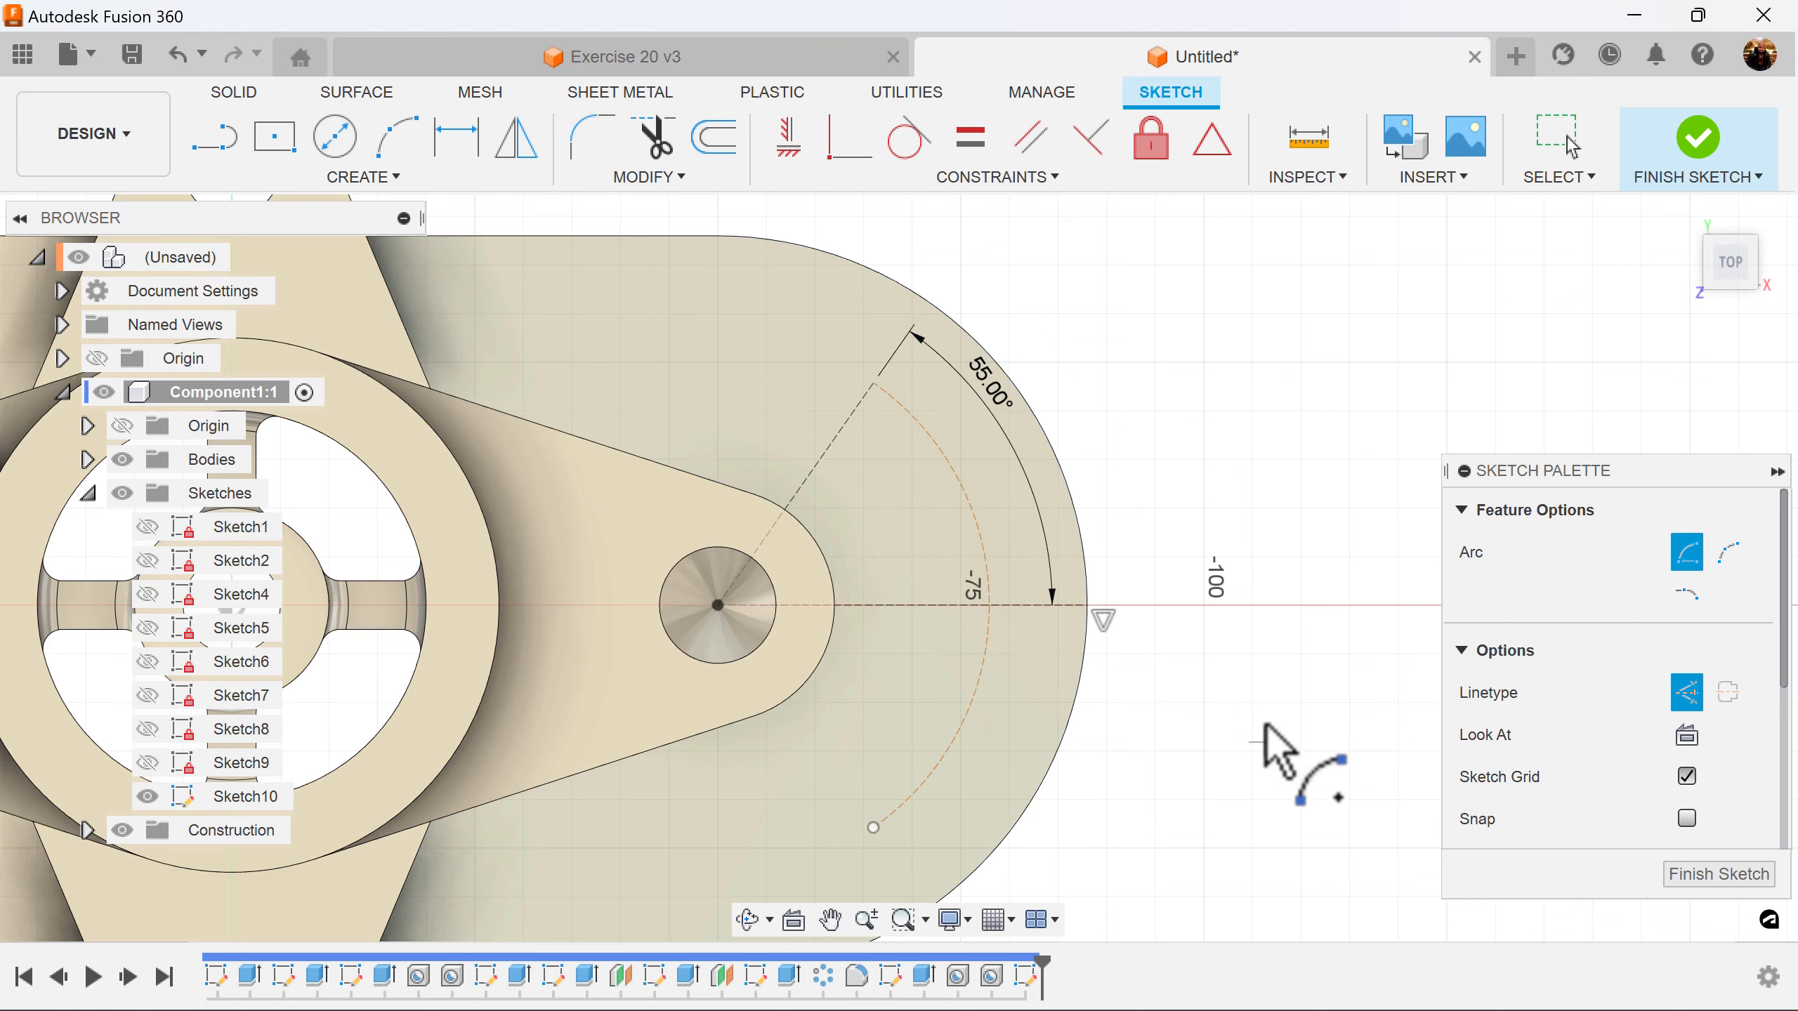
Dimension the construction arc's radius as 25 mm
{"action": "left_click", "coordinate": [456, 138]}
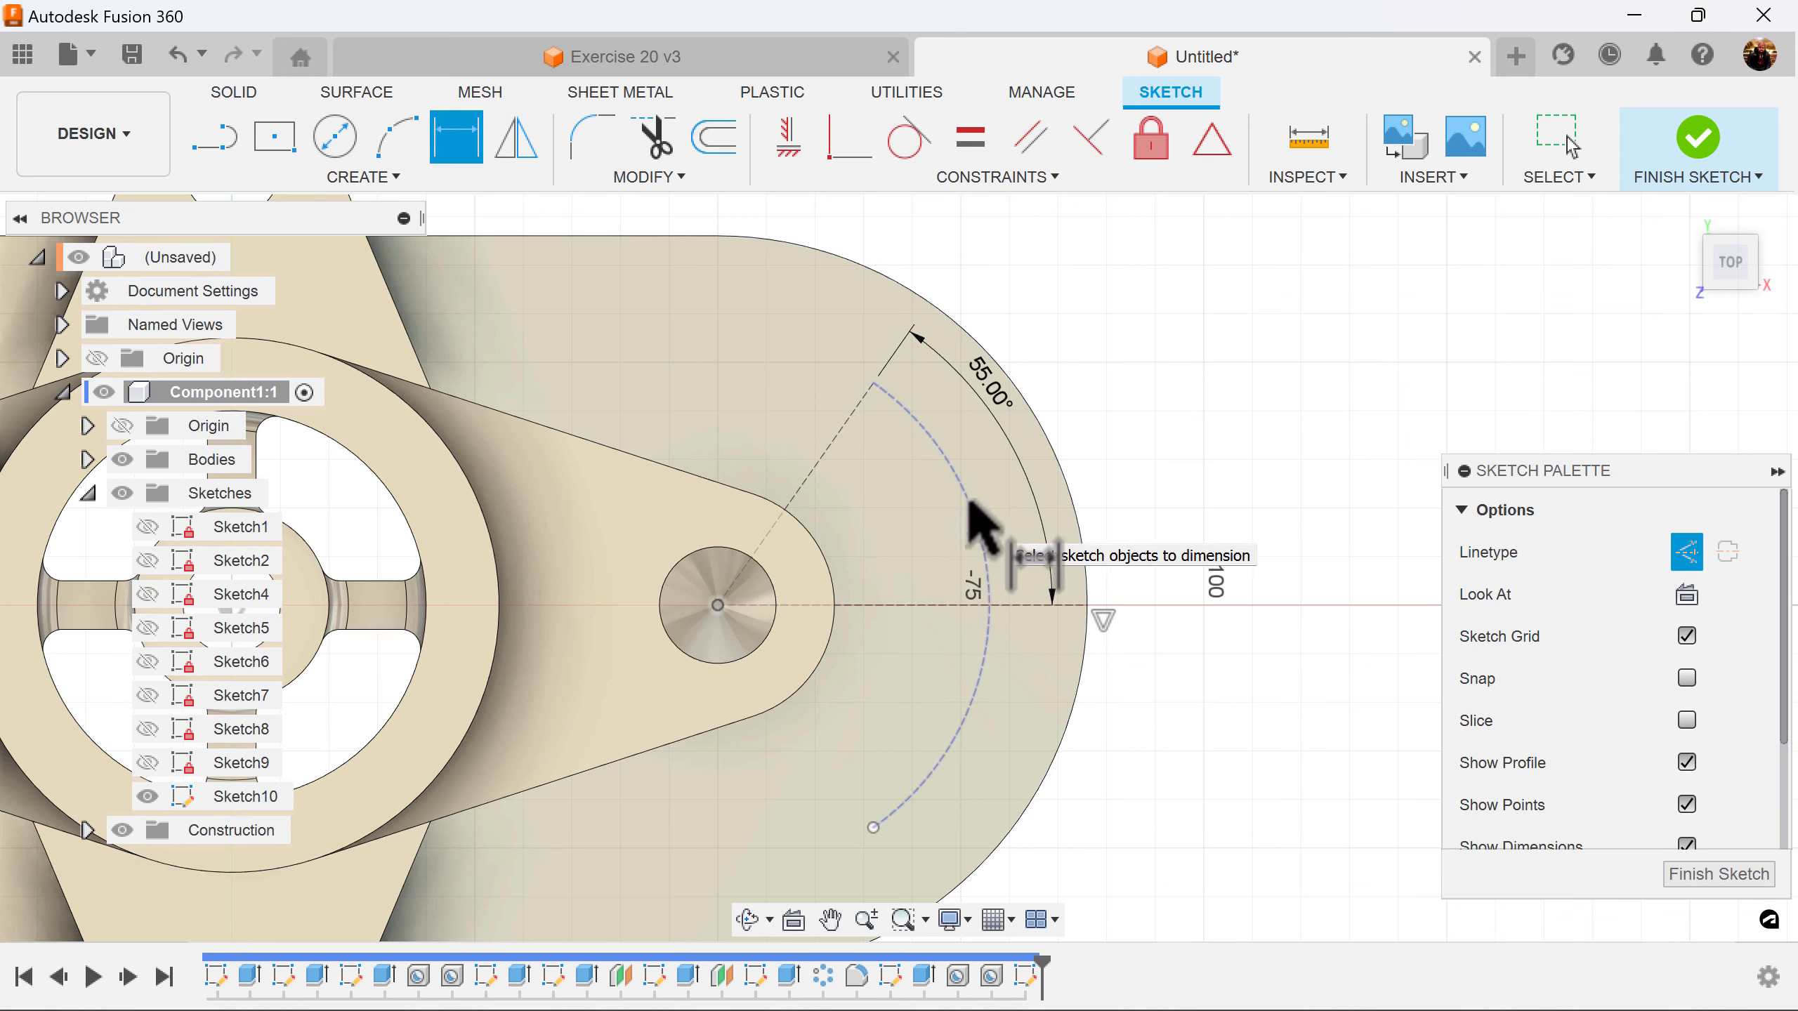
{"action": "left_click", "coordinate": [976, 522]}
{"action": "left_click", "coordinate": [1132, 480]}
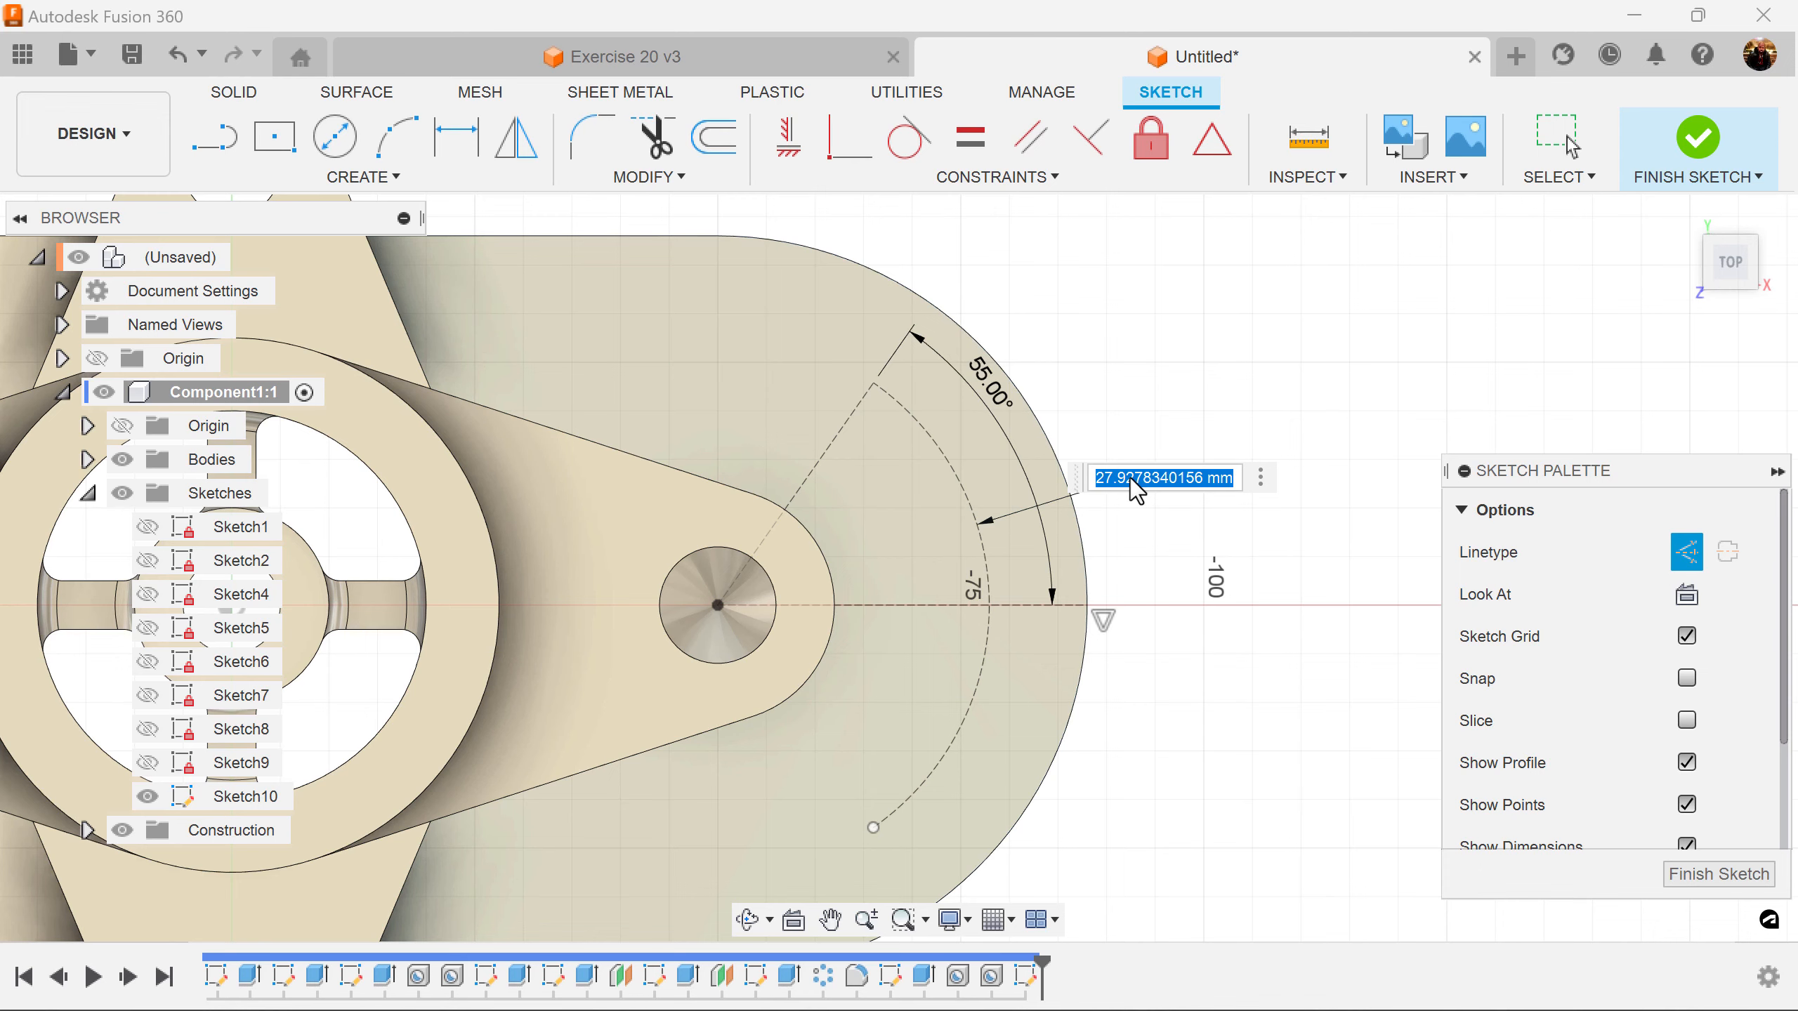
{"action": "key", "text": "Return"}
{"action": "middle_click_drag", "start_coordinate": [1025, 551], "coordinate": [1156, 510]}
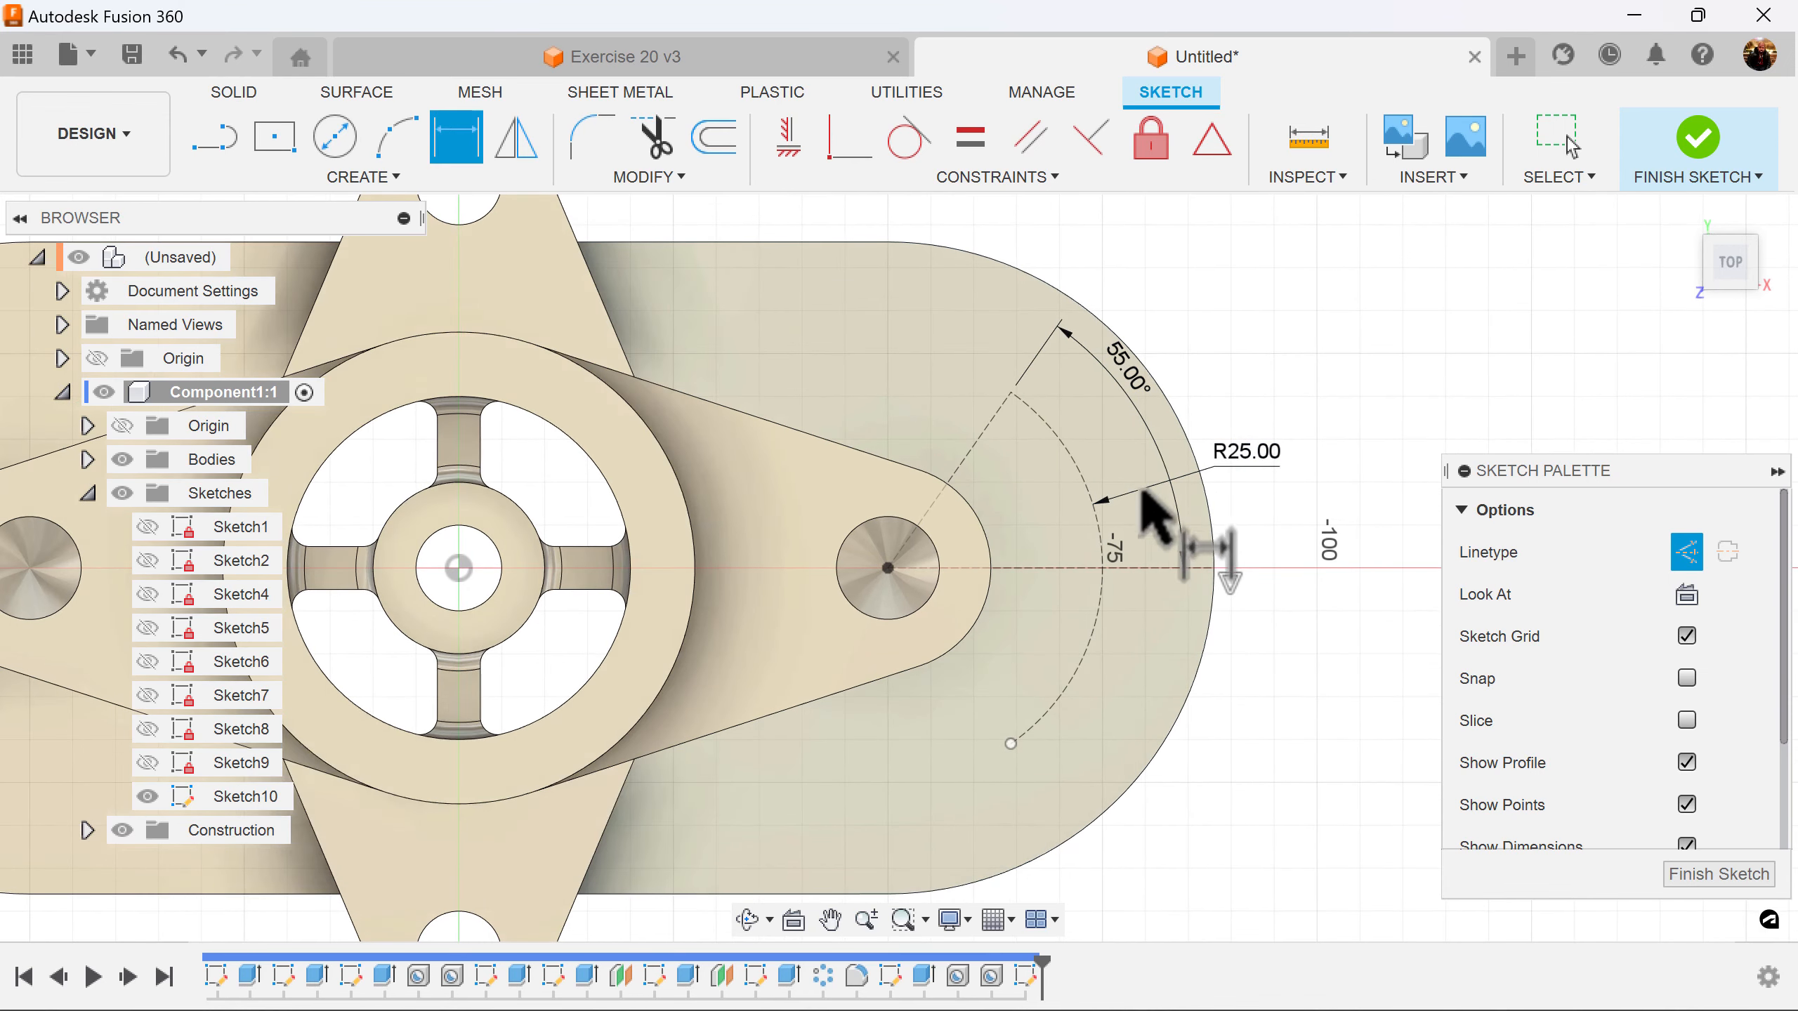
{"action": "mouse_move", "coordinate": [1241, 627]}
{"action": "middle_mouse_down"}
{"action": "mouse_move", "coordinate": [1111, 630]}
{"action": "mouse_move", "coordinate": [1076, 610]}
{"action": "middle_mouse_up"}
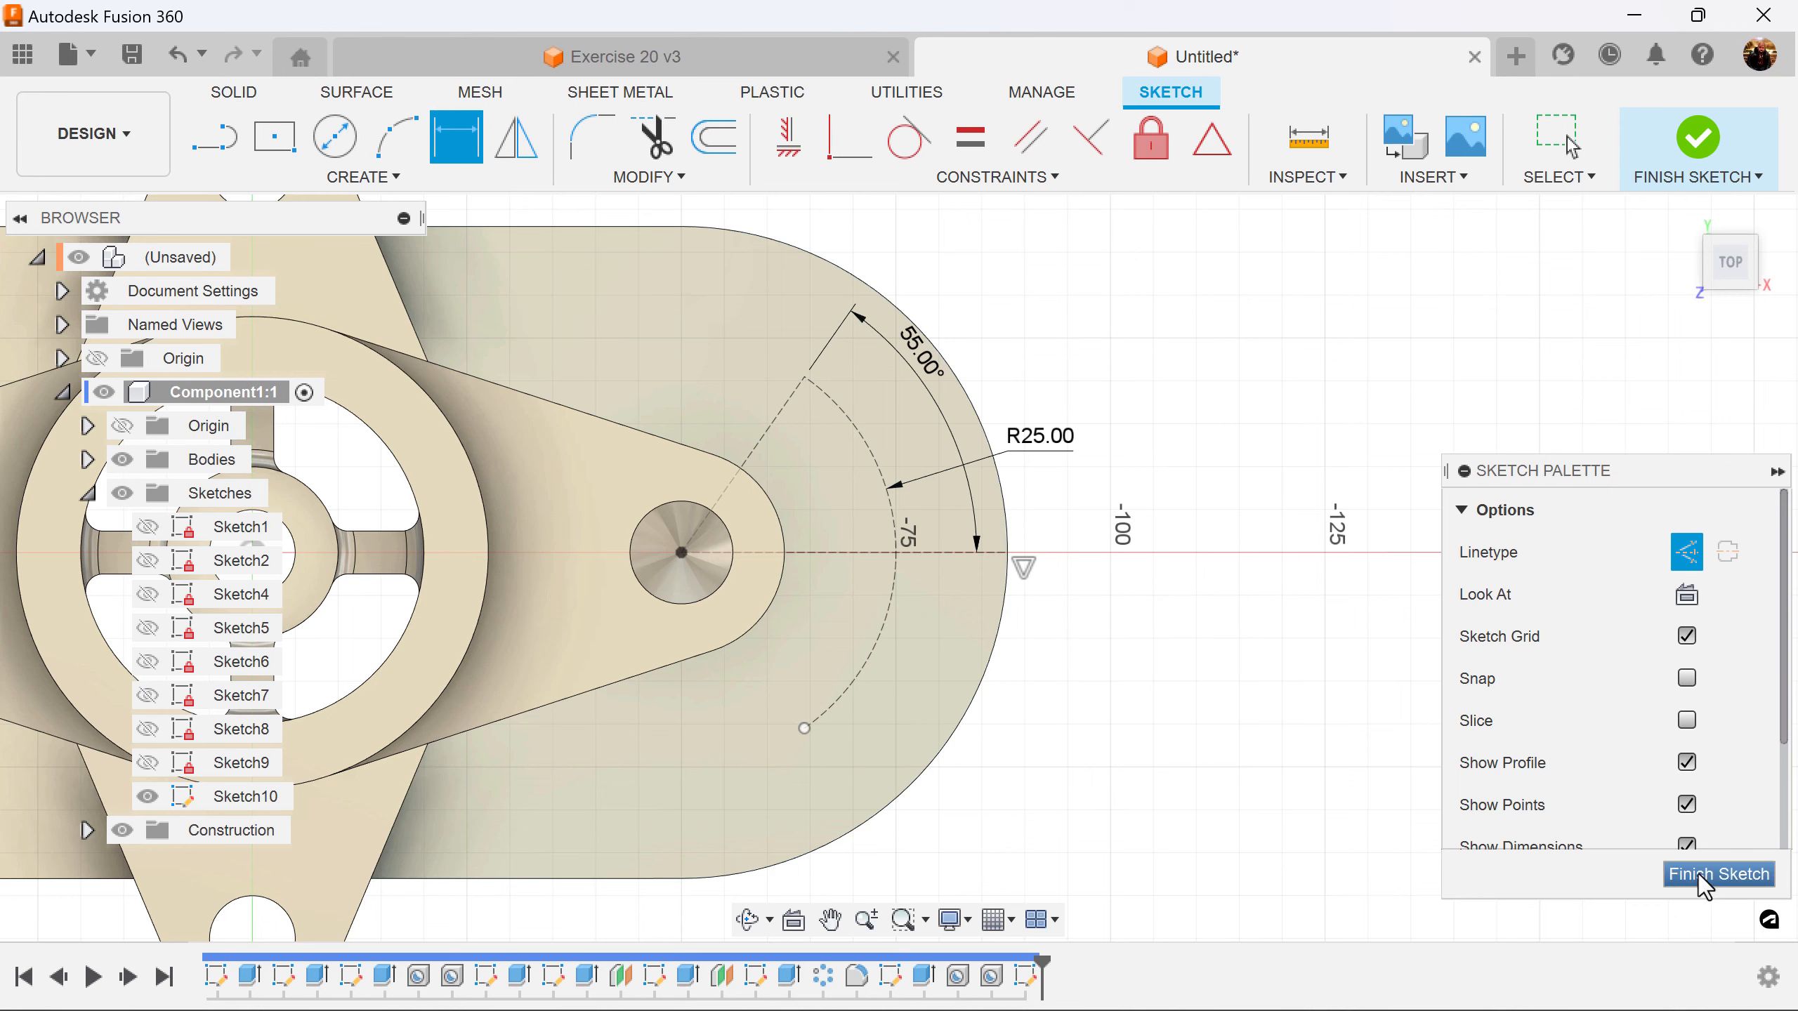
Draw a vertical construction line from the hub's centre to its outer edge, and turn off construction linetype
{"action": "scroll", "coordinate": [1161, 656], "scroll_direction": "down", "scroll_amount": 4}
{"action": "middle_click_drag", "start_coordinate": [1189, 602], "coordinate": [1260, 567]}
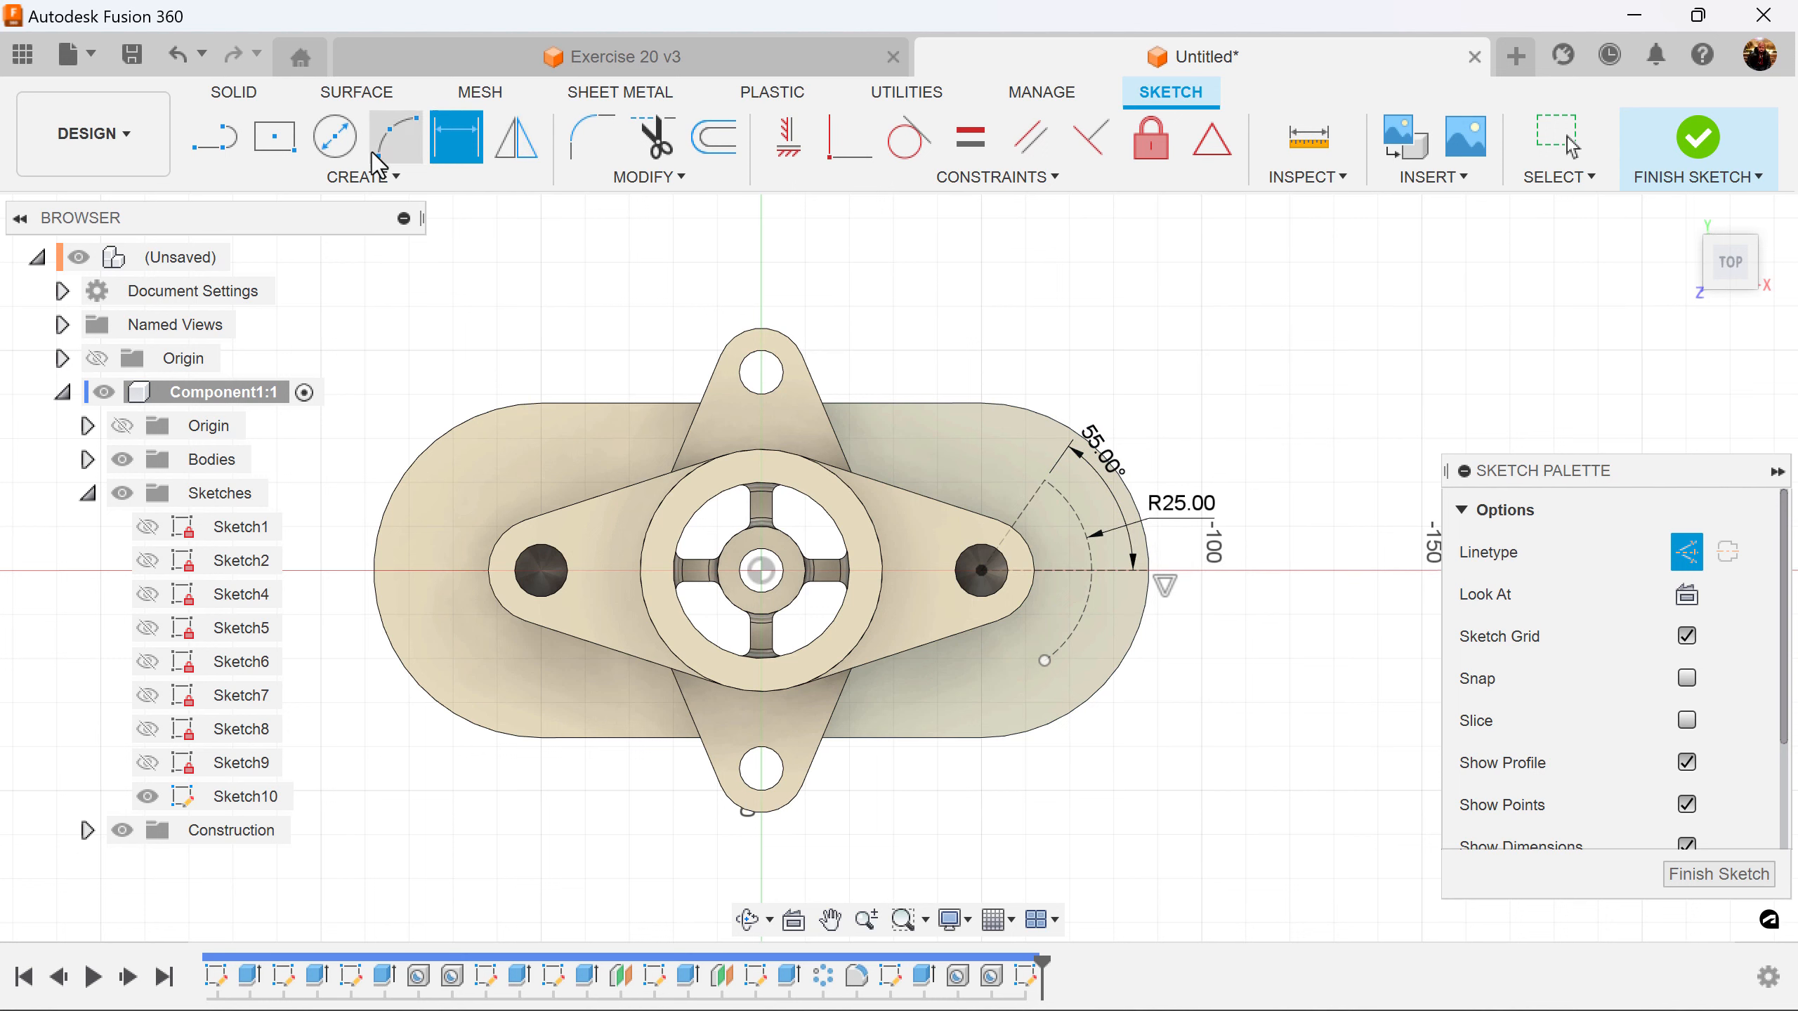
{"action": "left_click", "coordinate": [212, 142]}
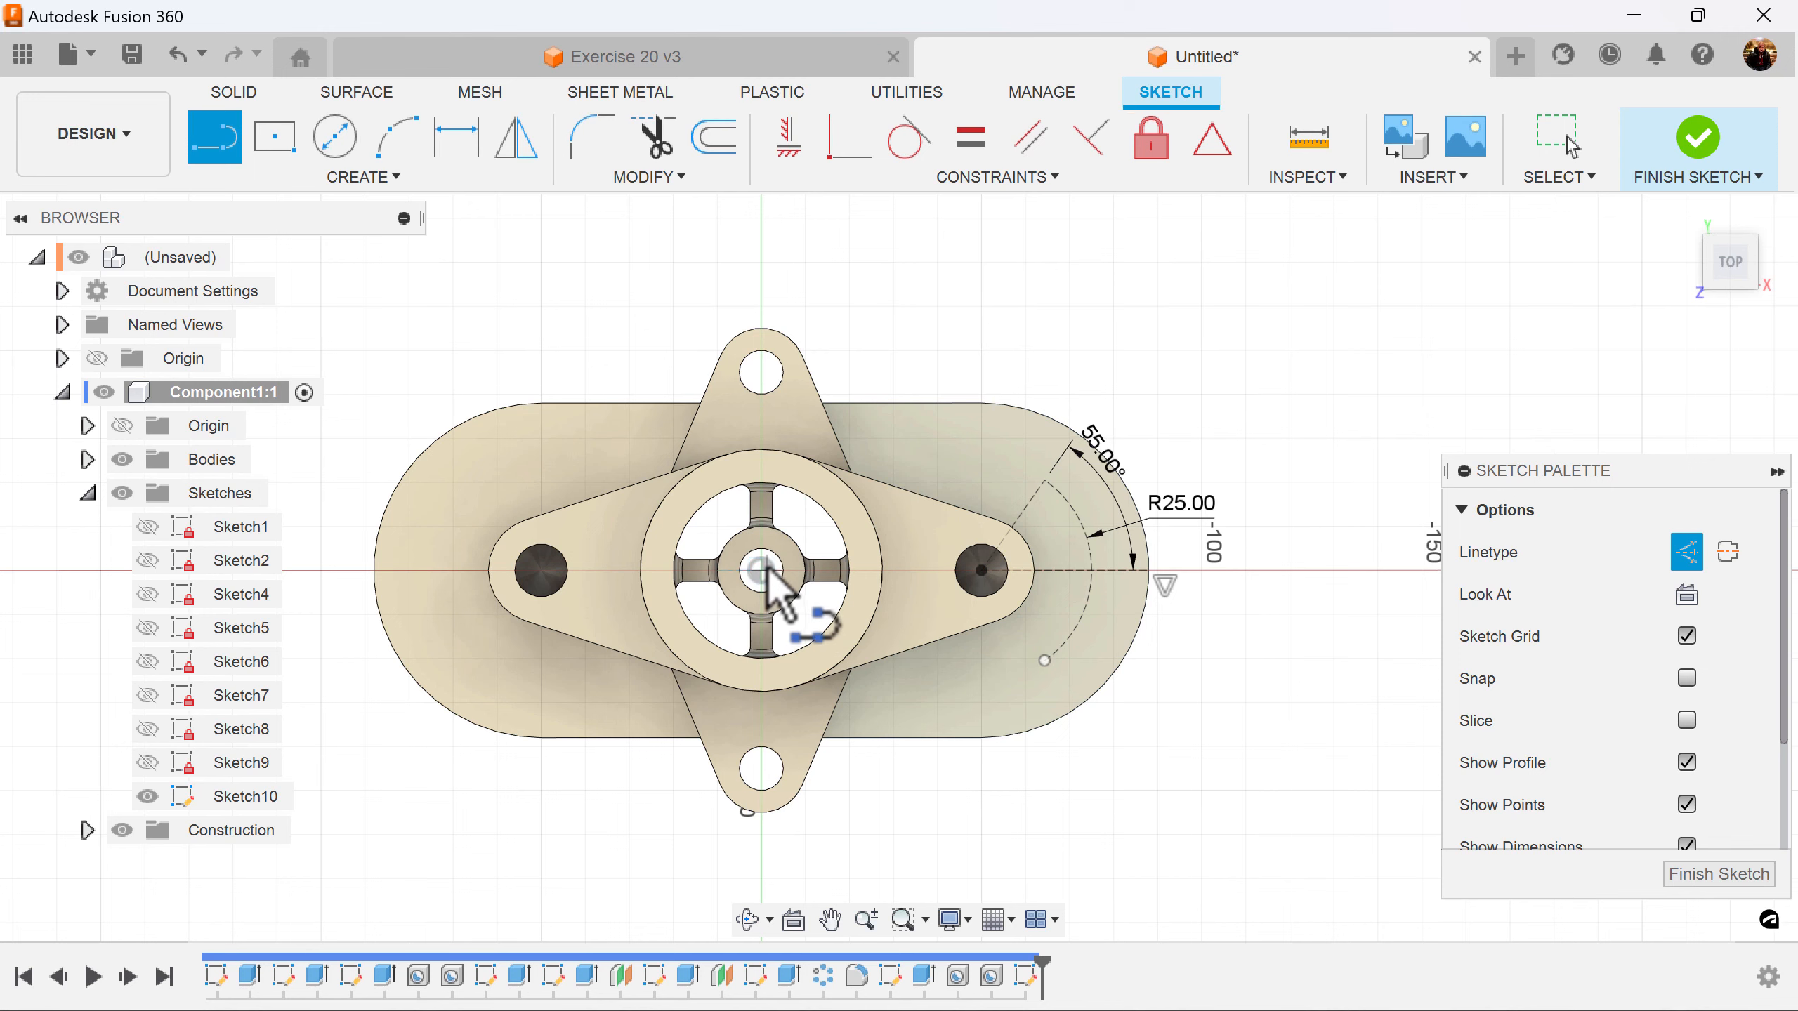
{"action": "scroll", "coordinate": [766, 569], "scroll_direction": "up", "scroll_amount": 5}
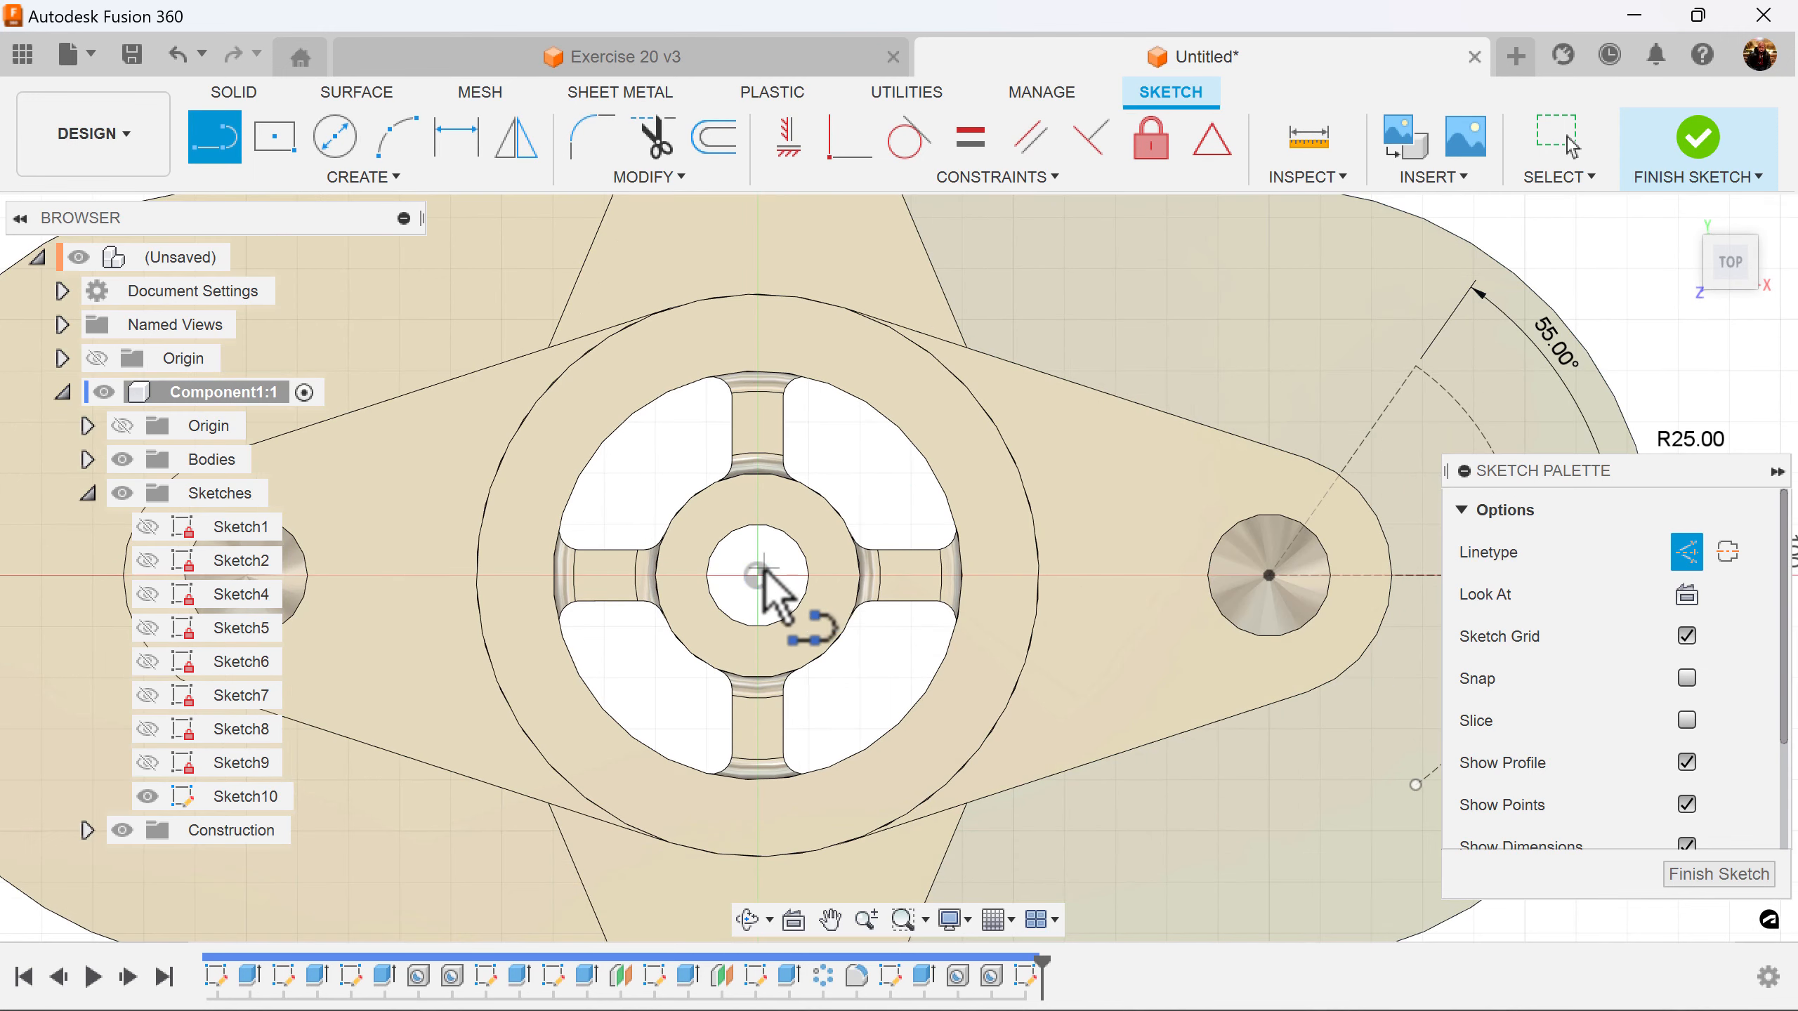
{"action": "left_click", "coordinate": [758, 575]}
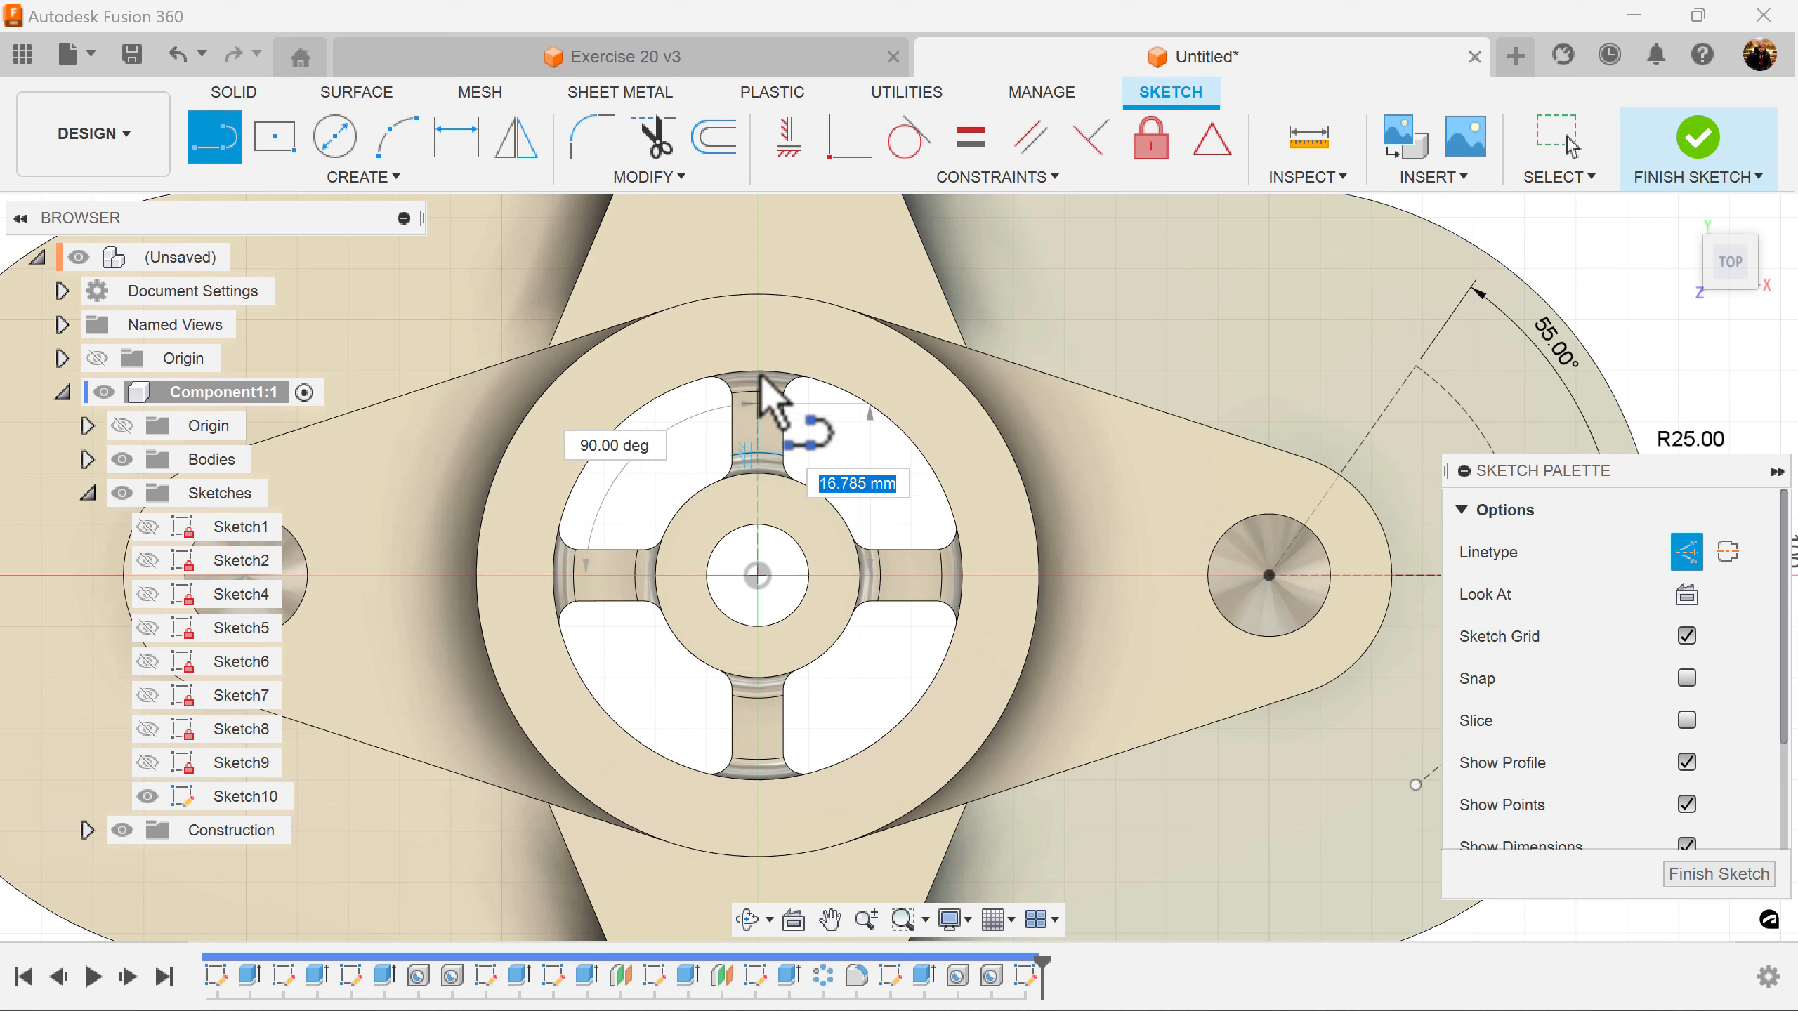
{"action": "left_click", "coordinate": [756, 300]}
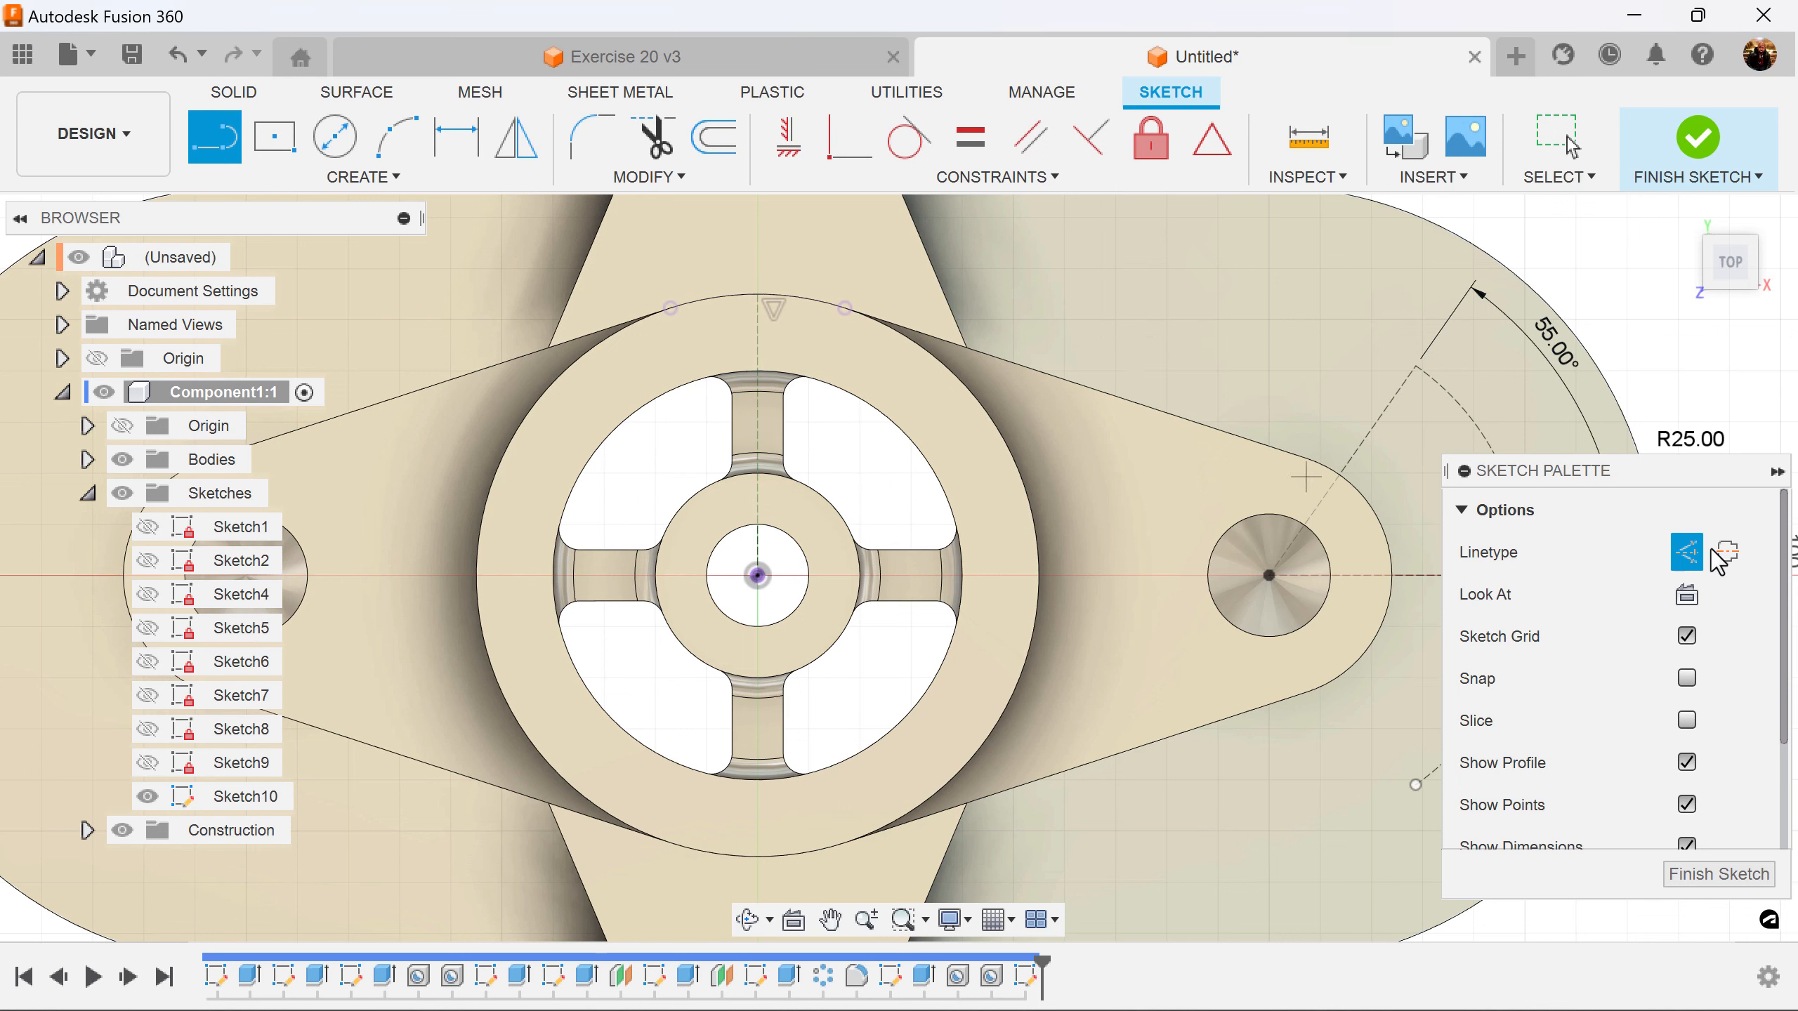
{"action": "left_click", "coordinate": [1687, 552]}
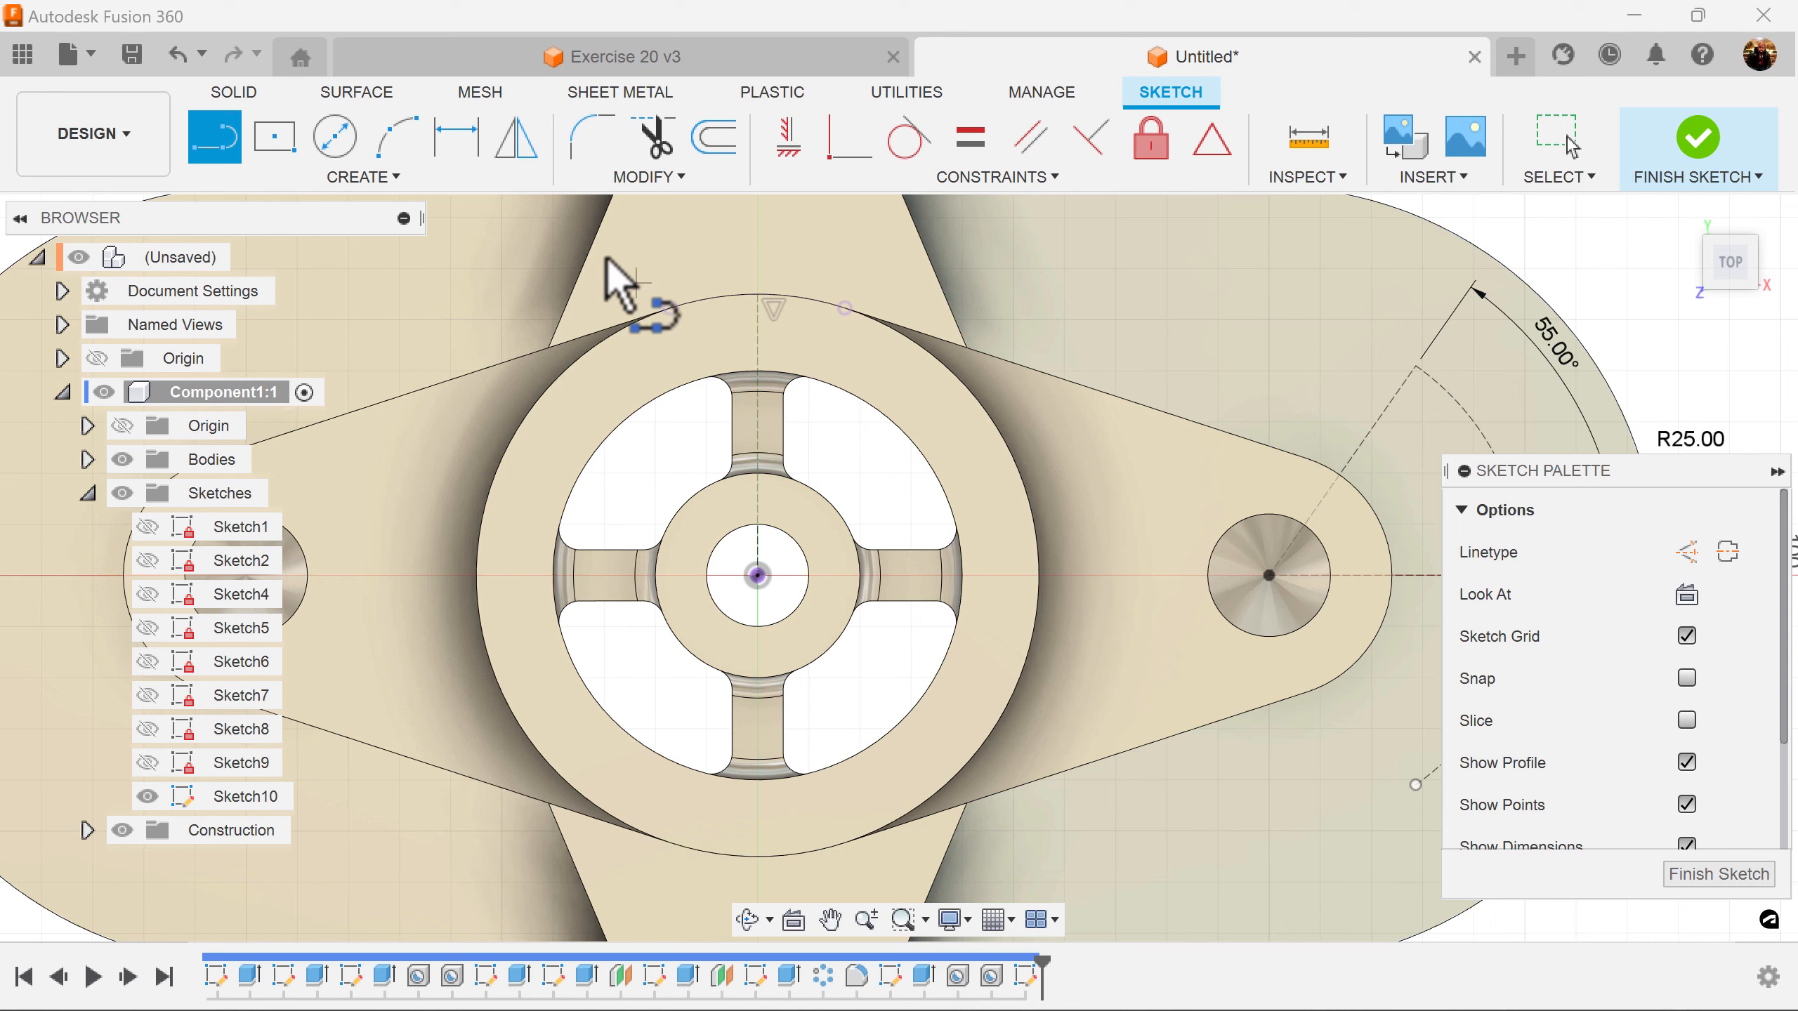
Mirror the 25 mm arc about the hub's vertical construction line onto the opposite flange end, and finish the sketch
{"action": "left_click", "coordinate": [527, 158]}
{"action": "scroll", "coordinate": [1133, 744], "scroll_direction": "down", "scroll_amount": 5}
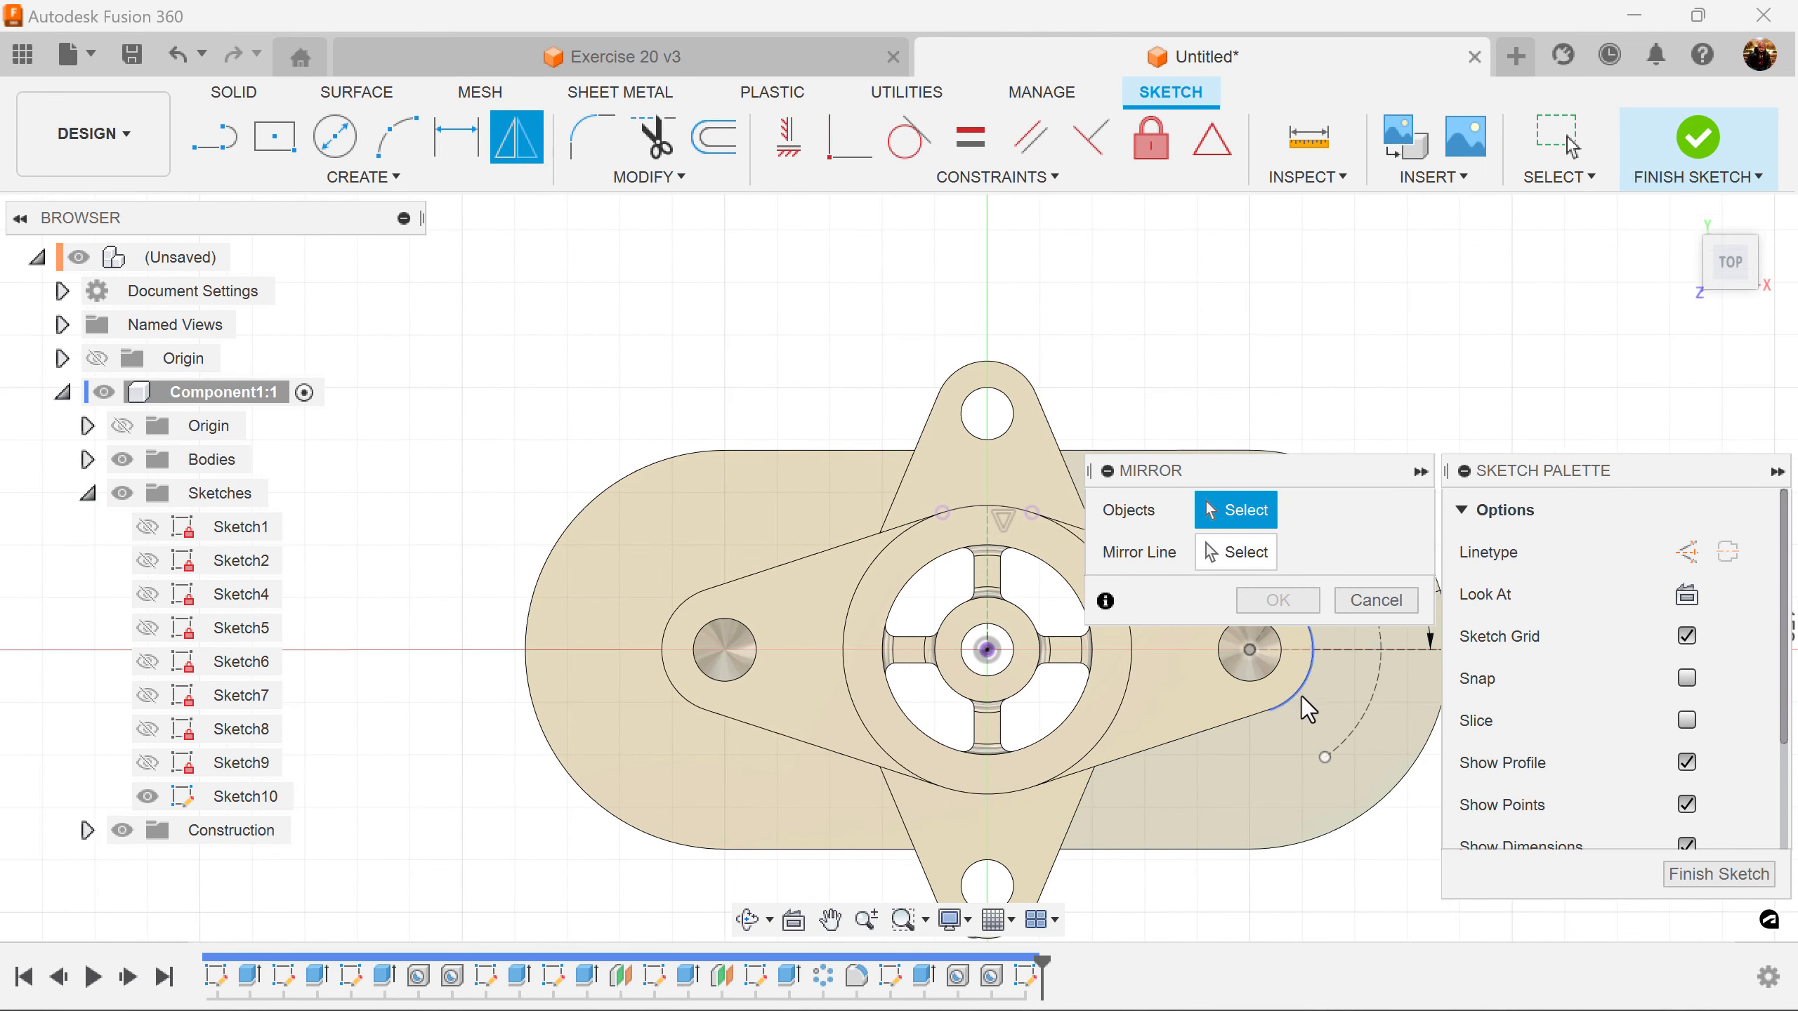
{"action": "middle_click_drag", "start_coordinate": [1360, 720], "coordinate": [986, 549]}
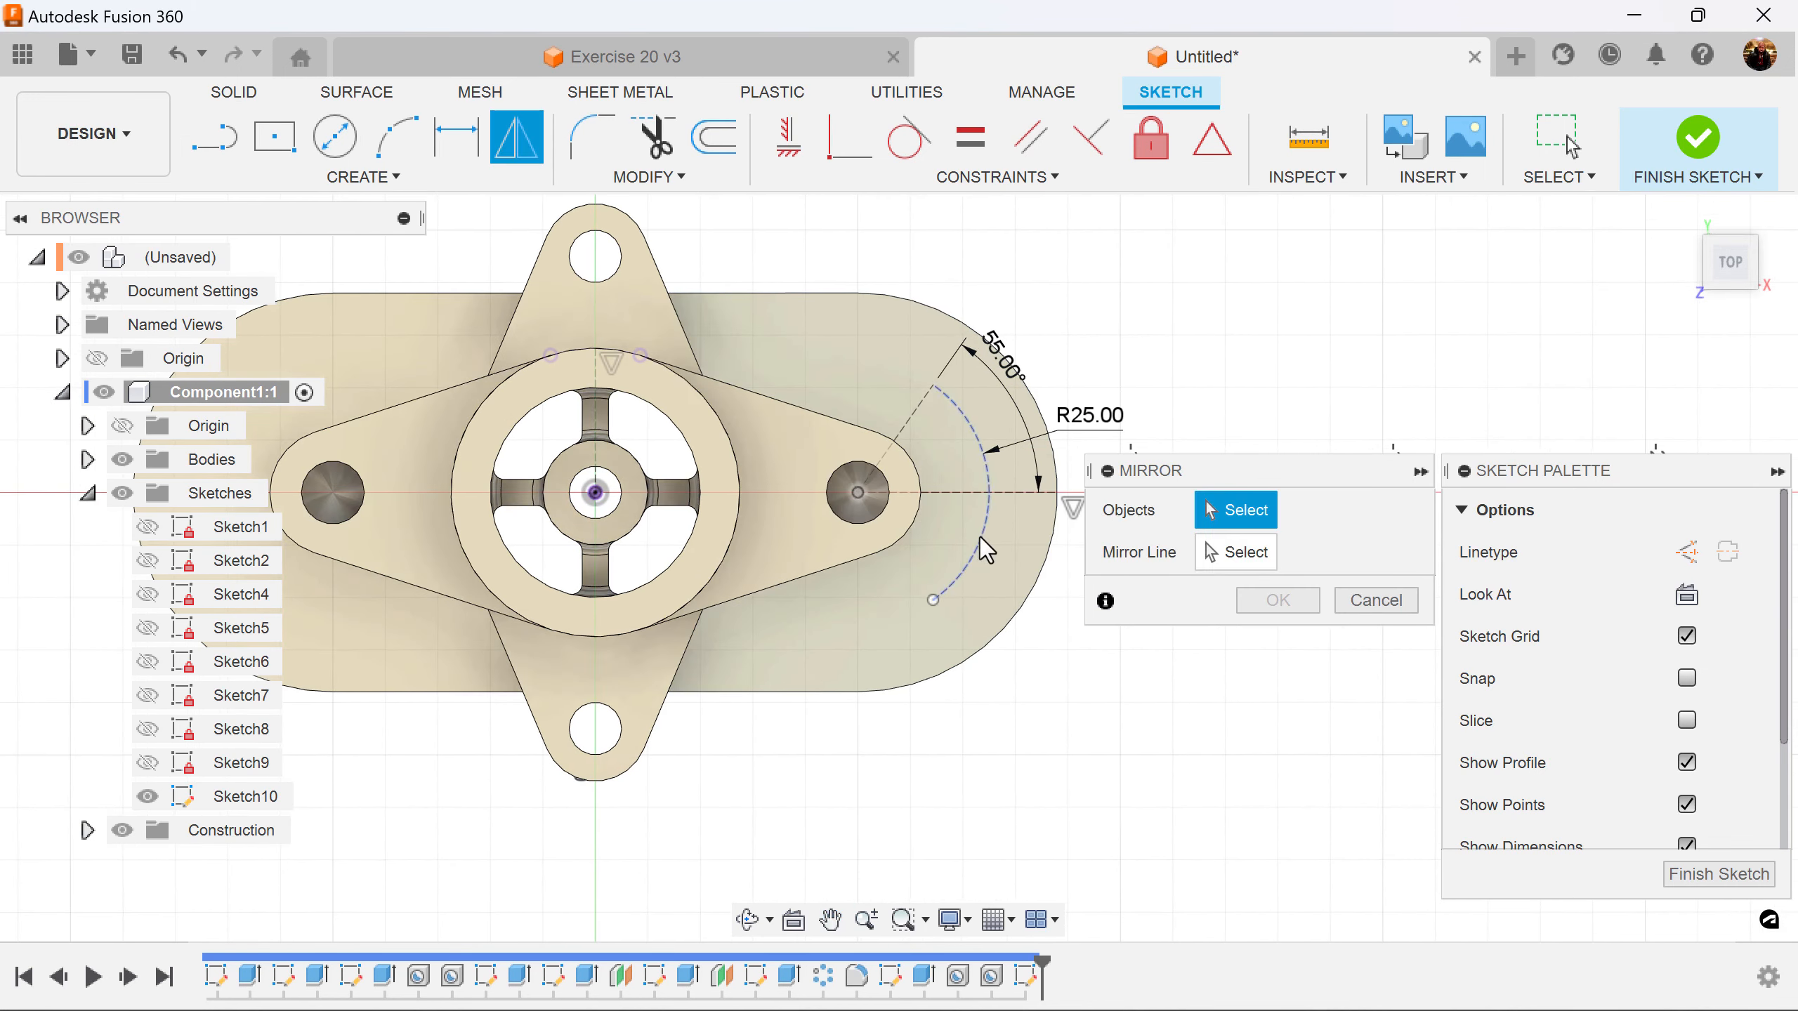
{"action": "left_click", "coordinate": [986, 537]}
{"action": "left_click", "coordinate": [1231, 558]}
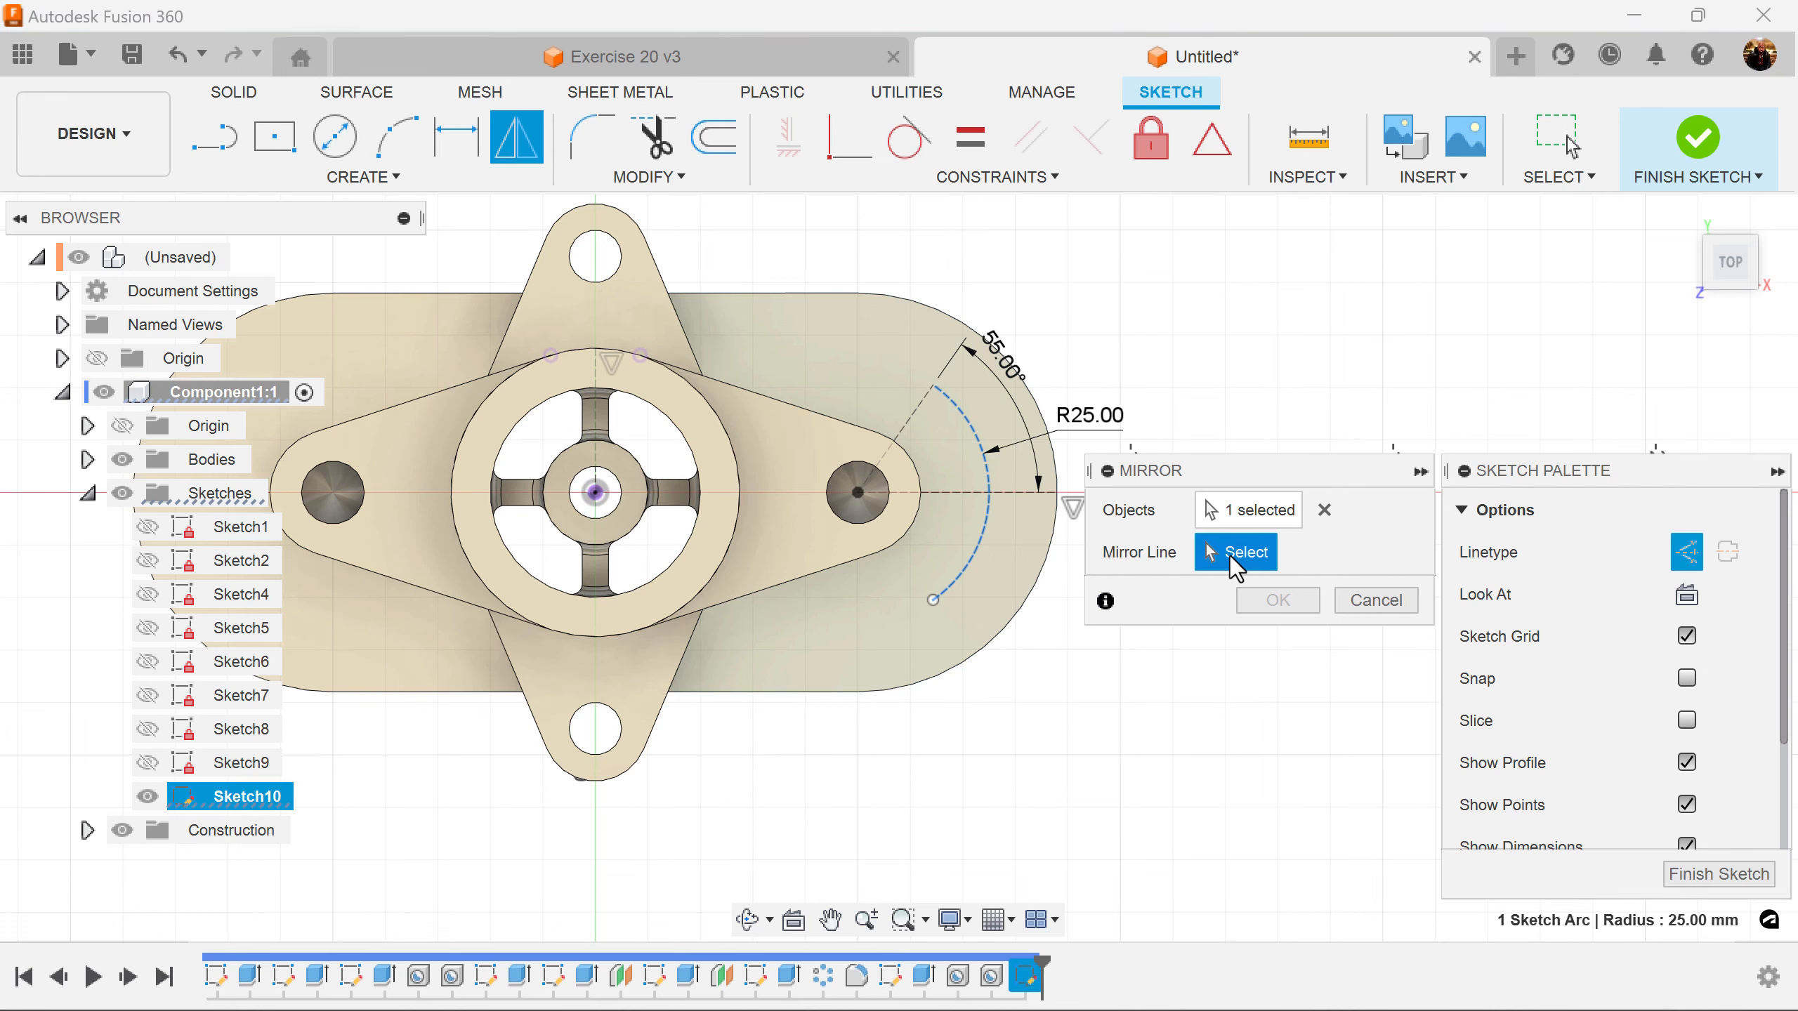
{"action": "left_click", "coordinate": [596, 429]}
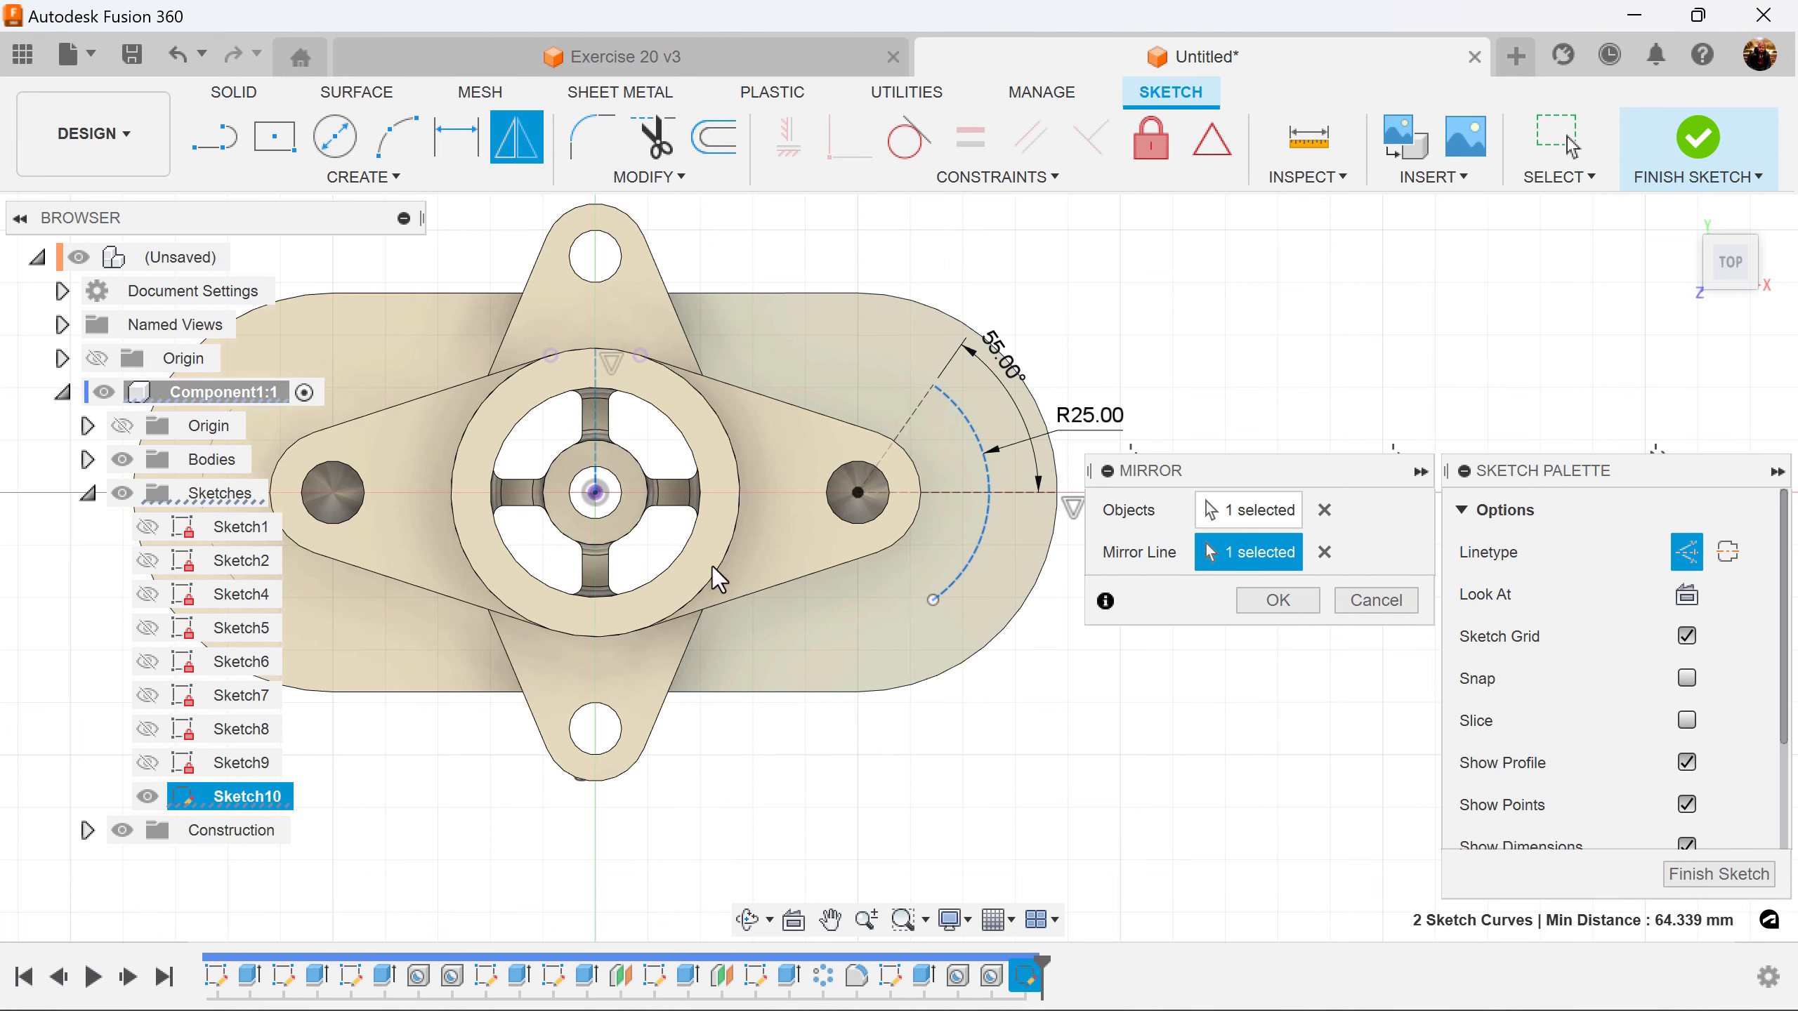
{"action": "scroll", "coordinate": [717, 580], "scroll_direction": "down", "scroll_amount": 2}
{"action": "middle_click_drag", "start_coordinate": [717, 581], "coordinate": [875, 609]}
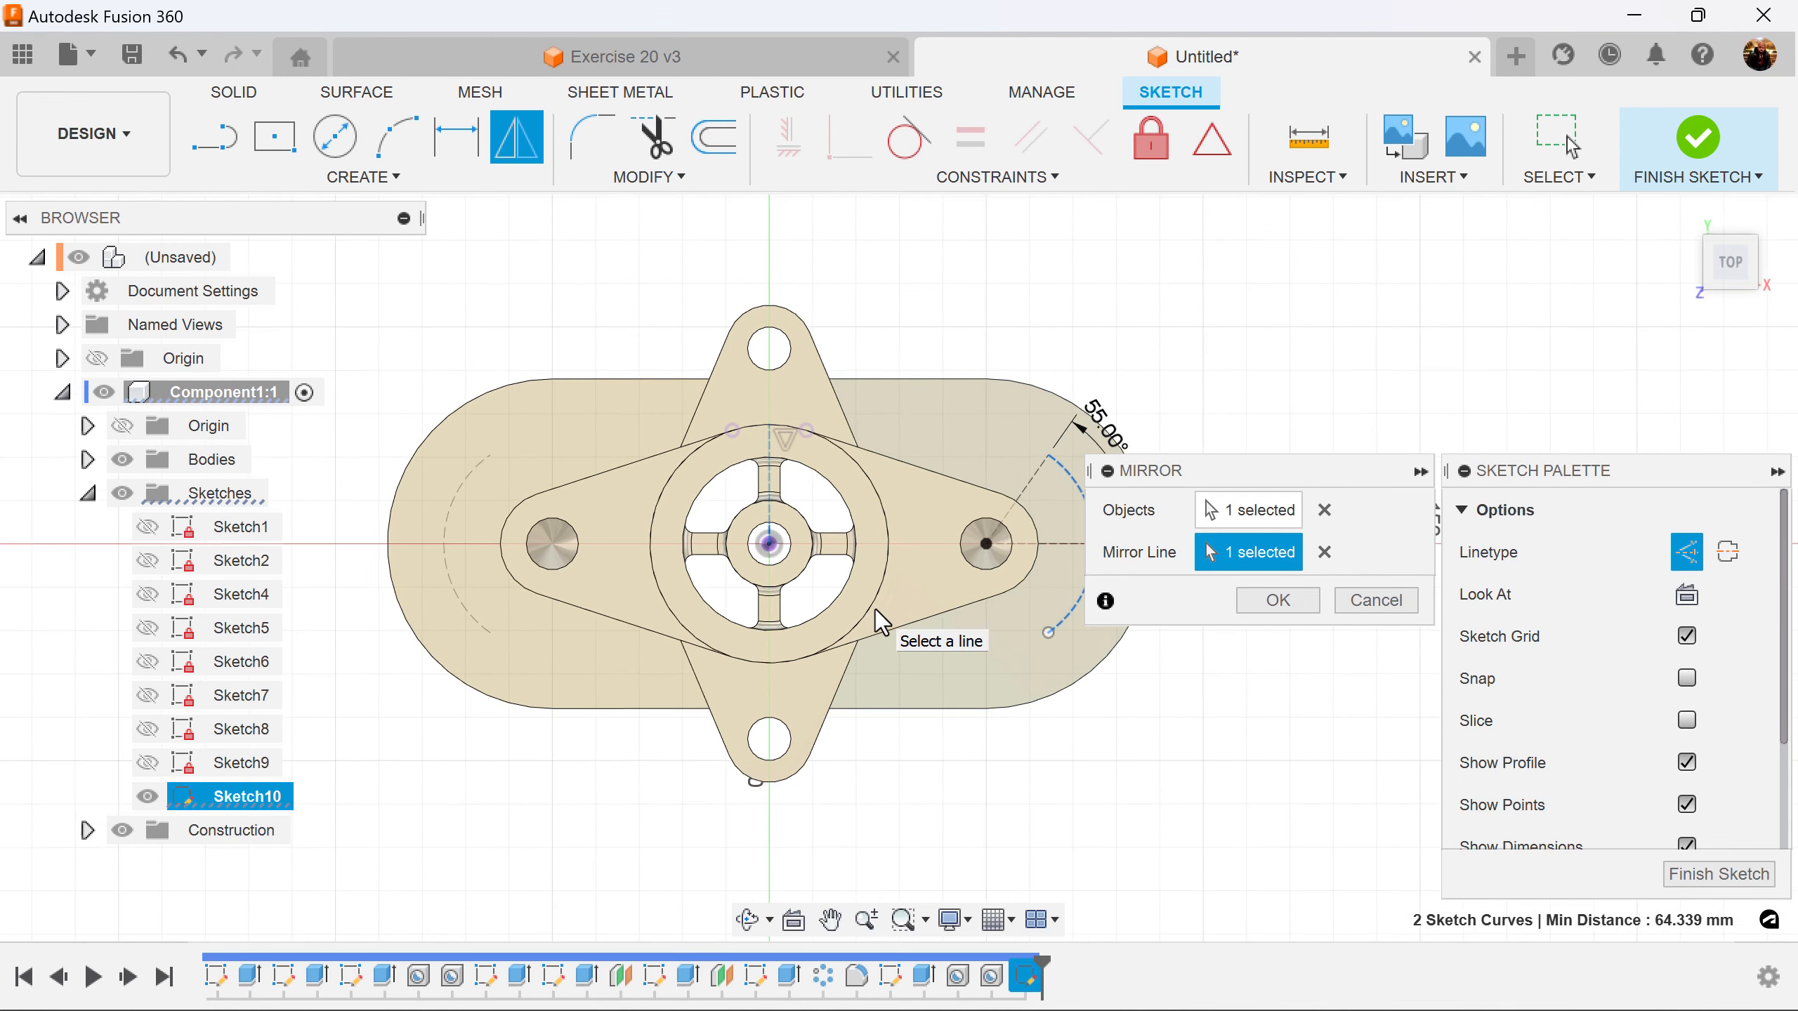
{"action": "left_click", "coordinate": [1293, 604]}
{"action": "left_click", "coordinate": [1716, 877]}
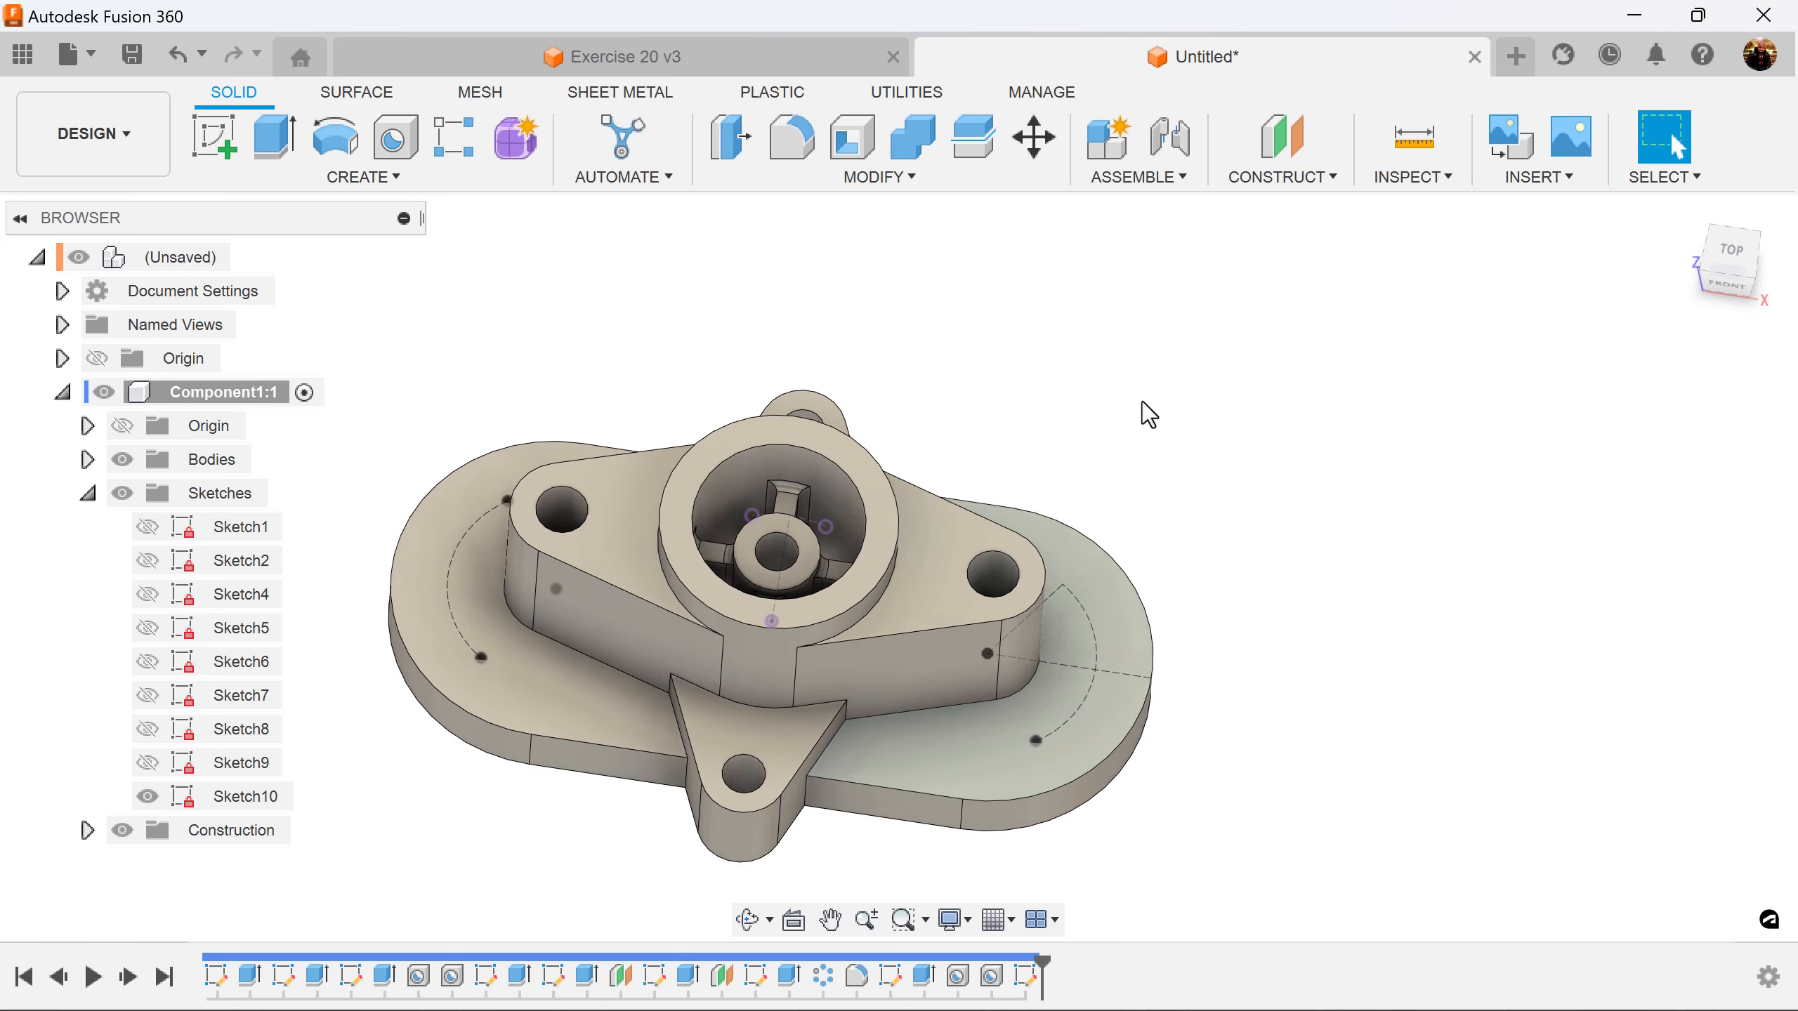
Start a Hole feature from sketch points and select the four end points of the construction arcs on the flange
{"action": "left_click", "coordinate": [396, 141]}
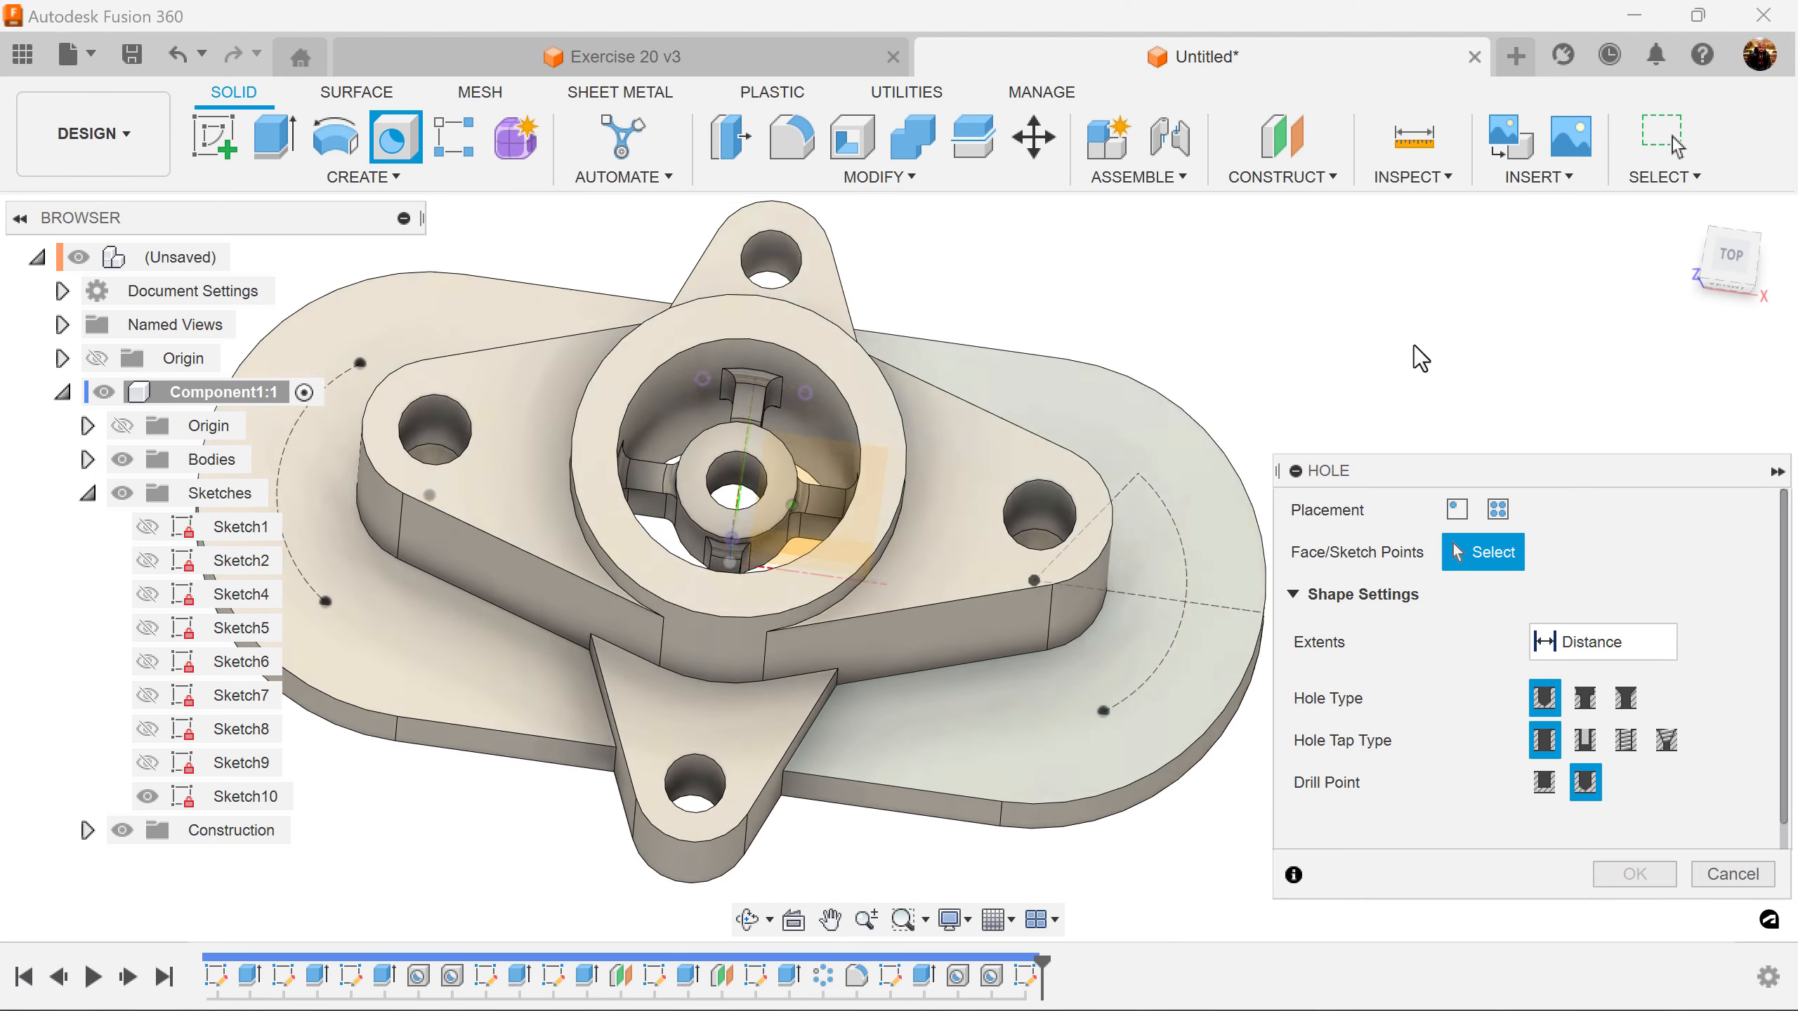
{"action": "left_click", "coordinate": [1499, 510]}
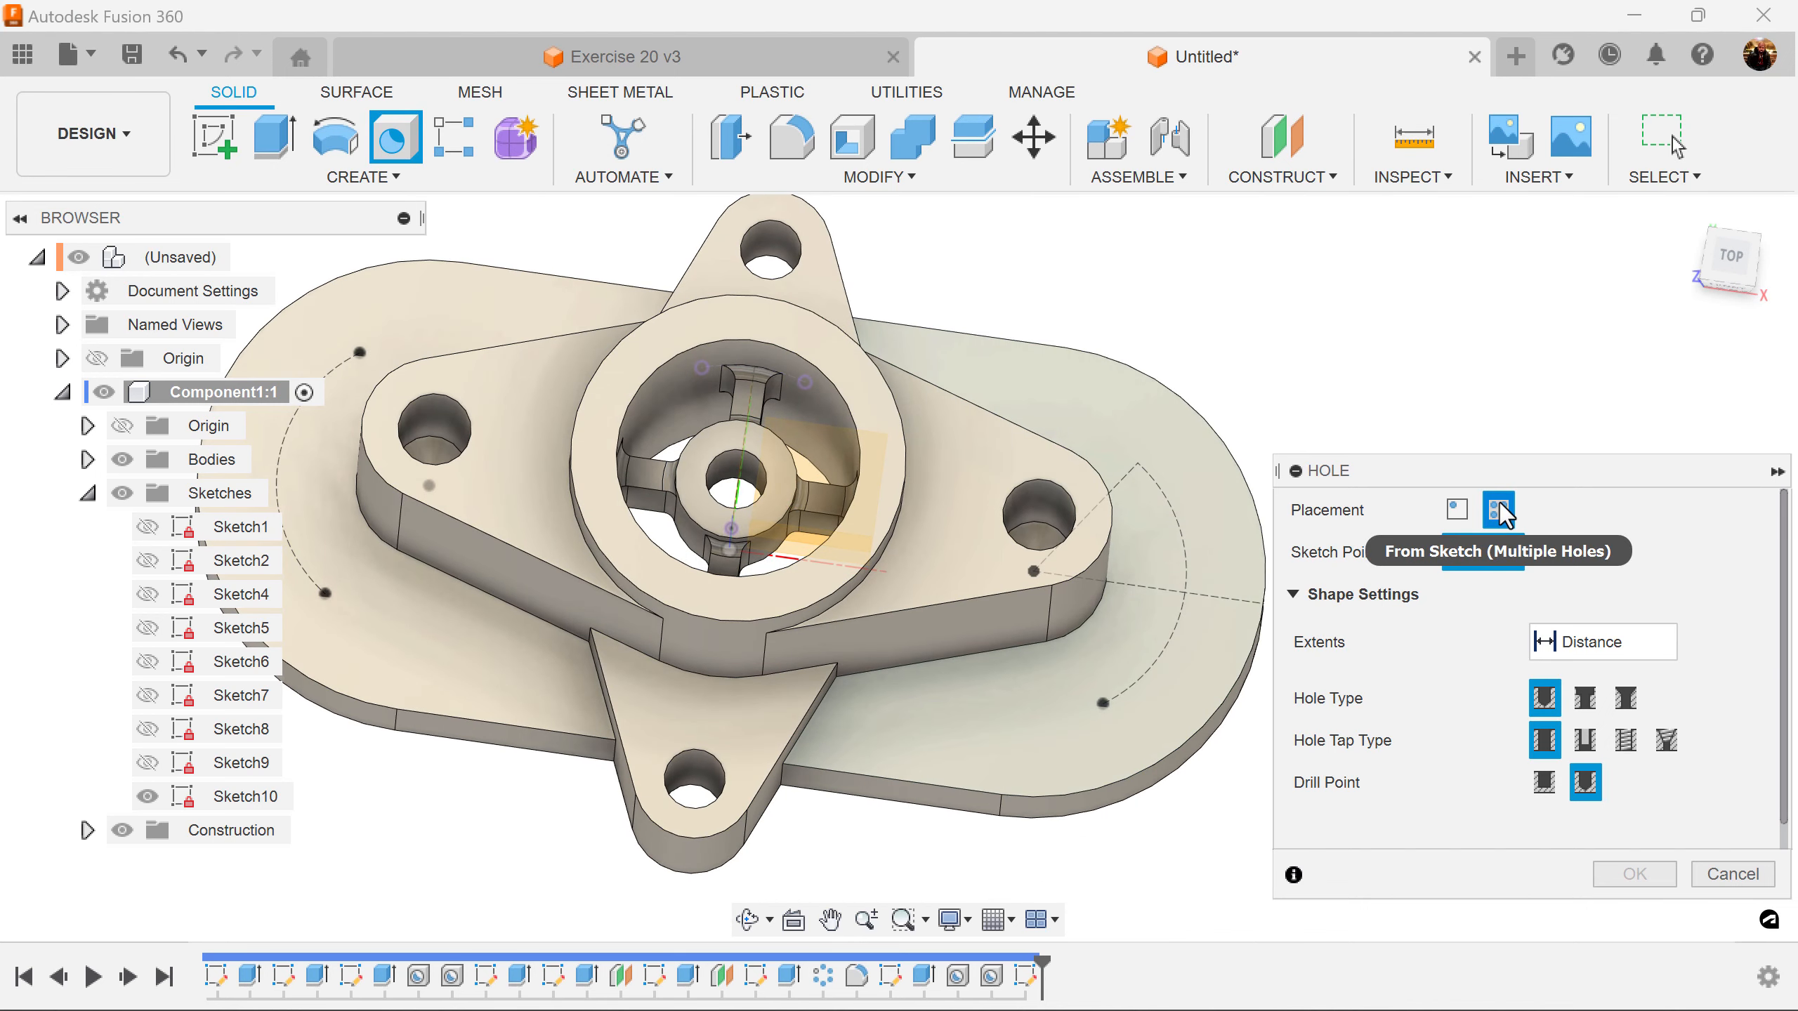
{"action": "left_click", "coordinate": [1153, 450]}
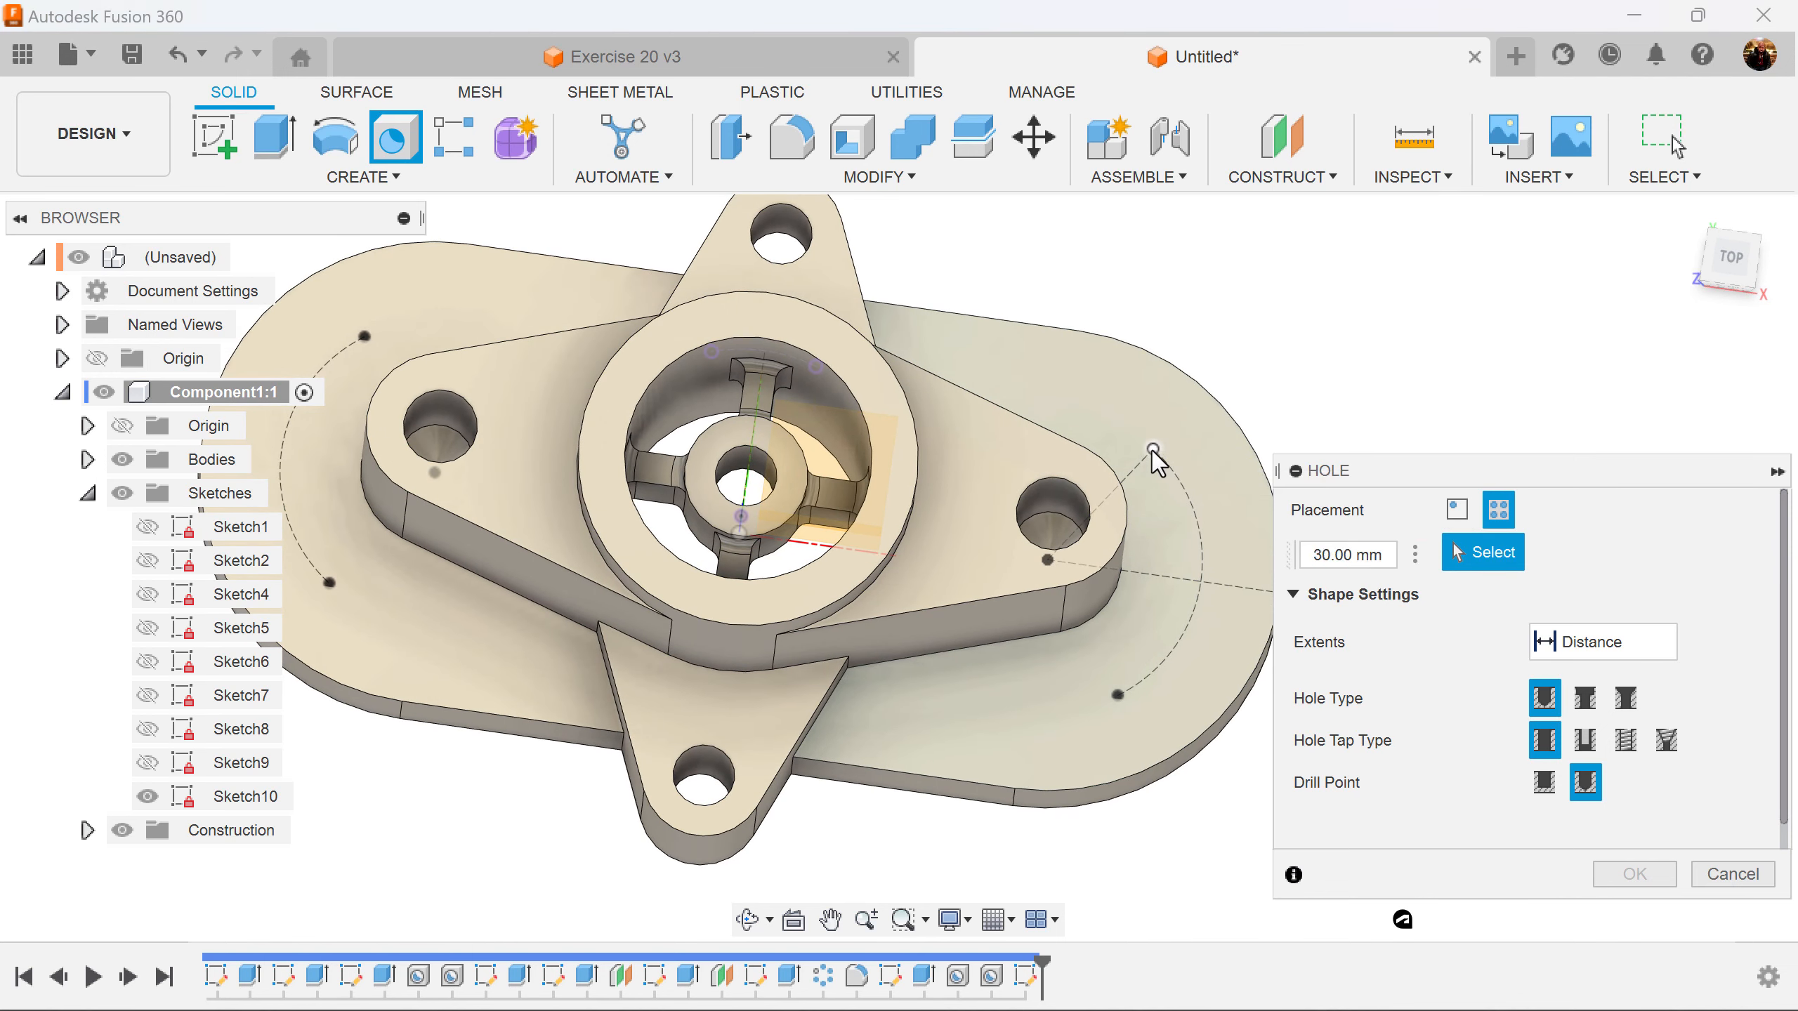
{"action": "left_click", "coordinate": [1116, 696]}
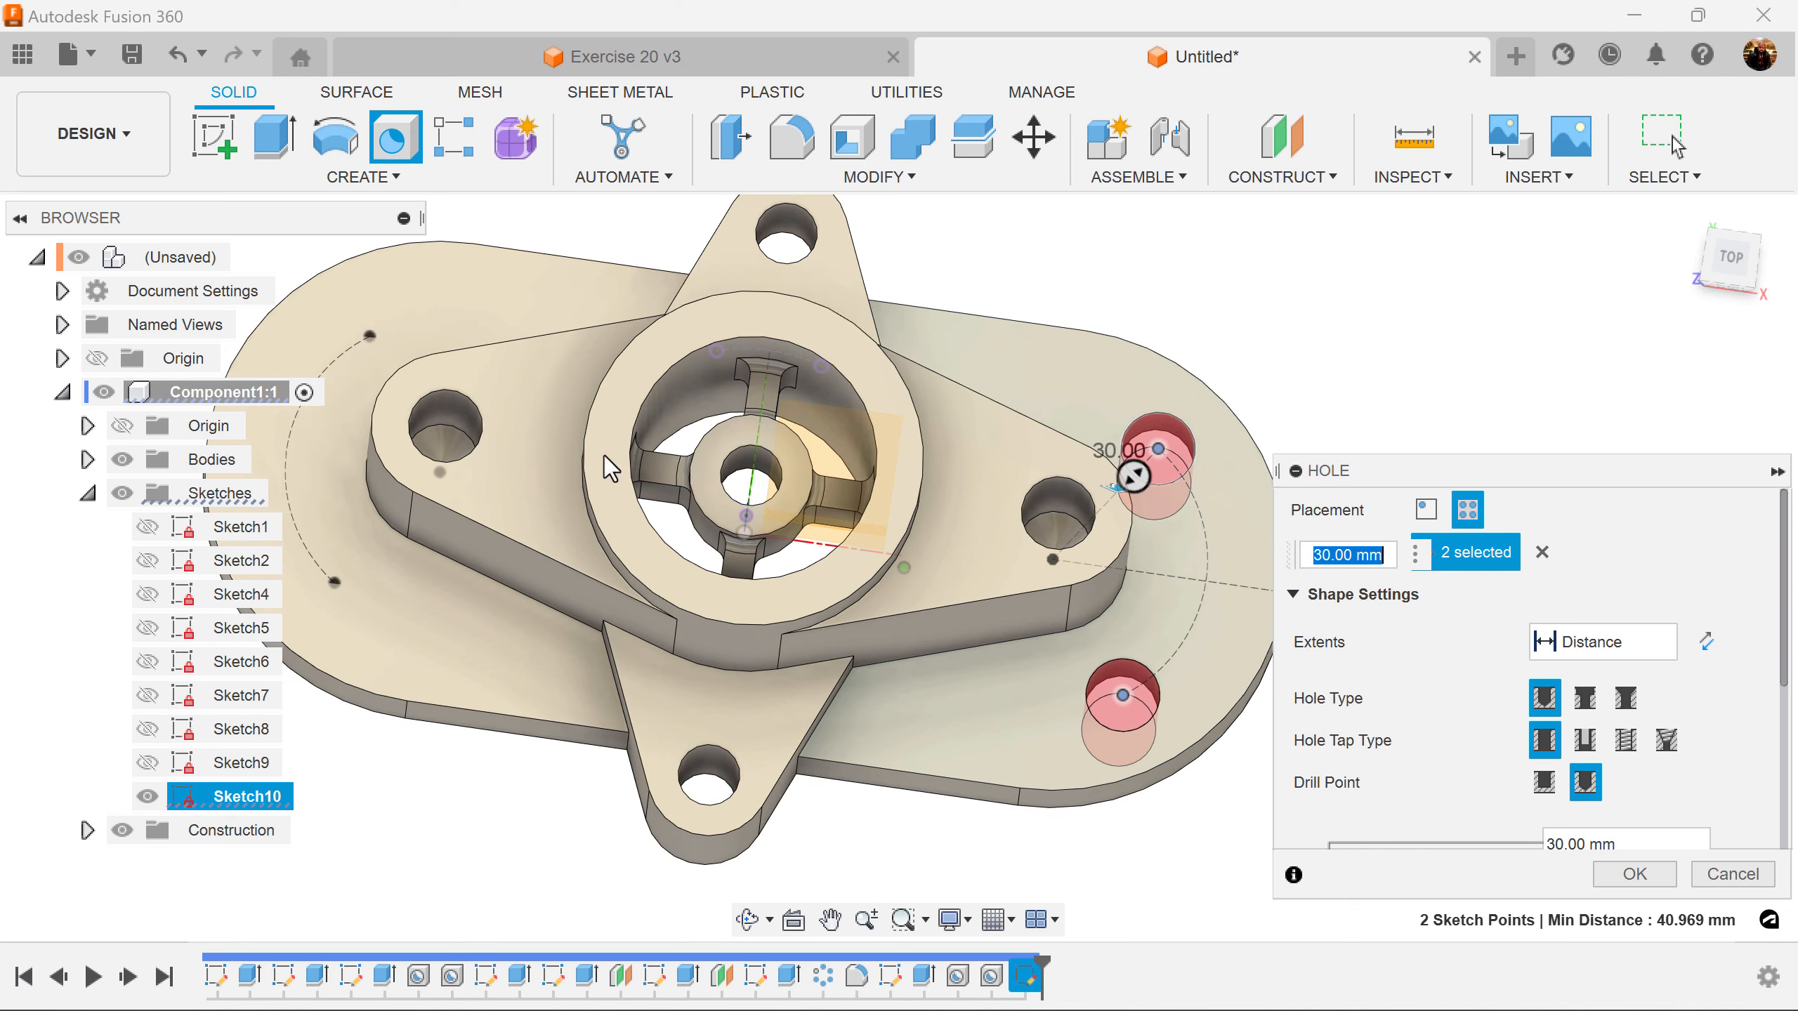
{"action": "left_click", "coordinate": [404, 335]}
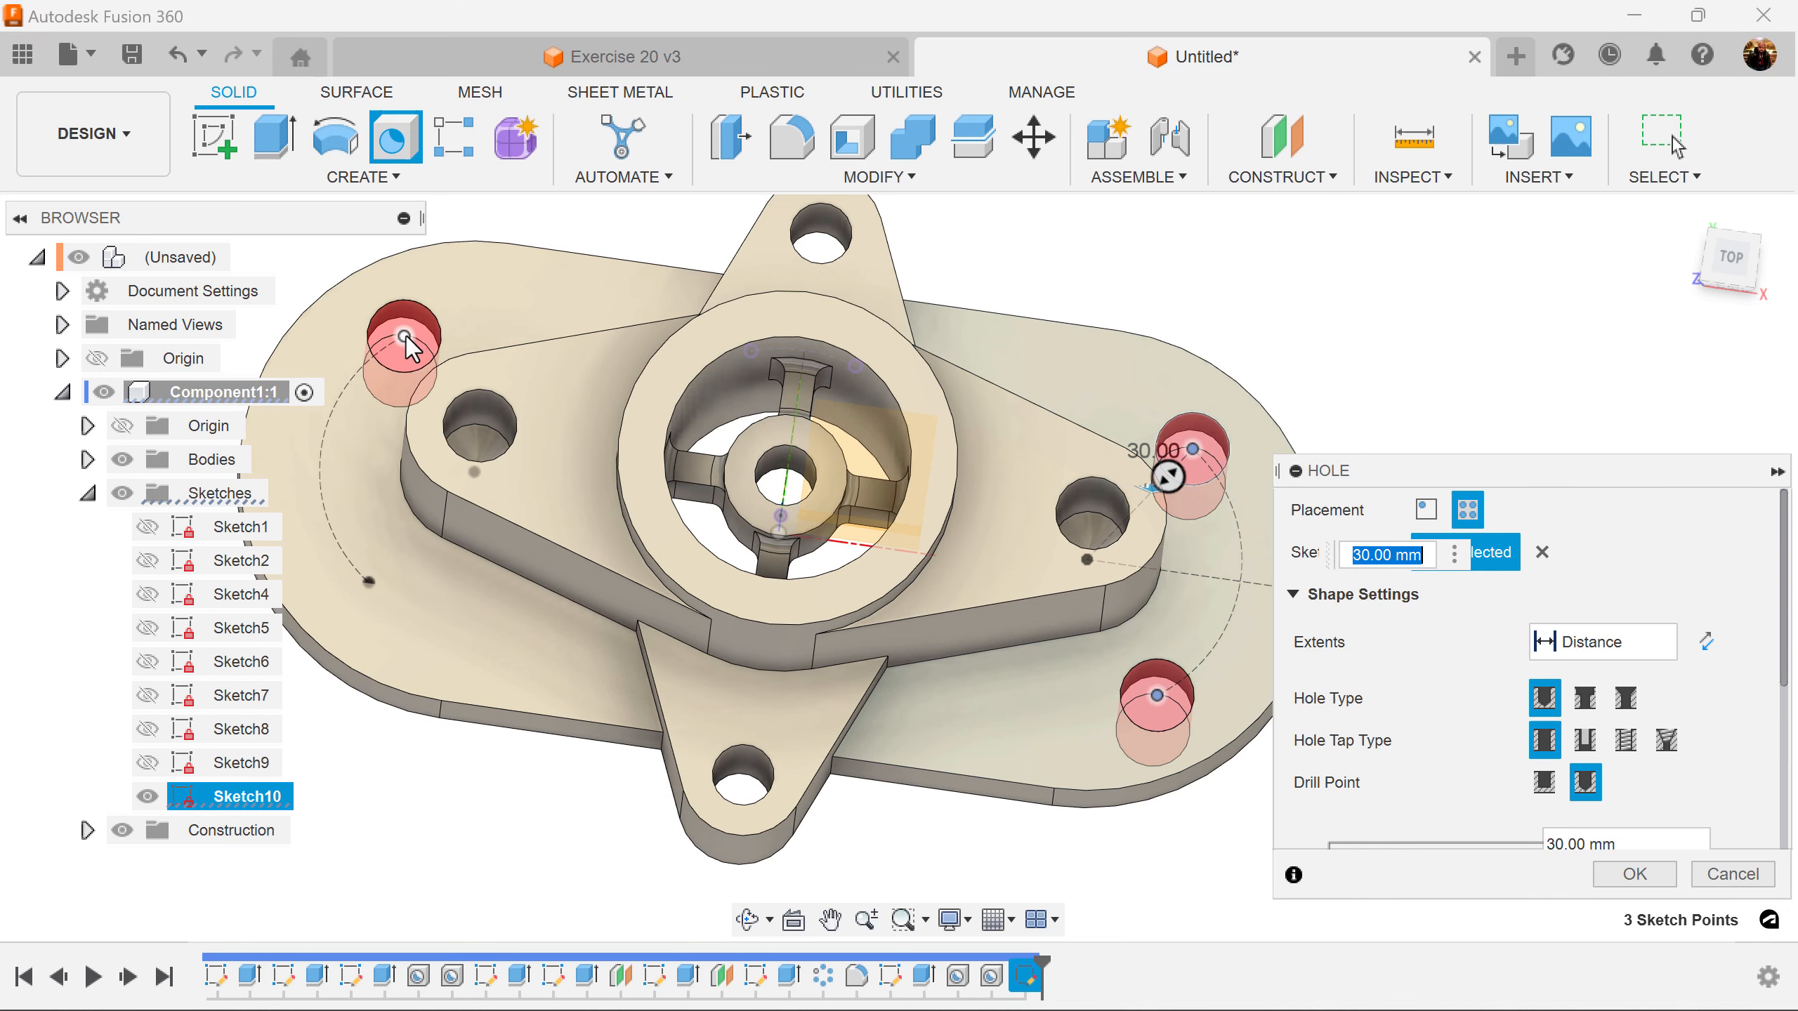
{"action": "left_click", "coordinate": [369, 582]}
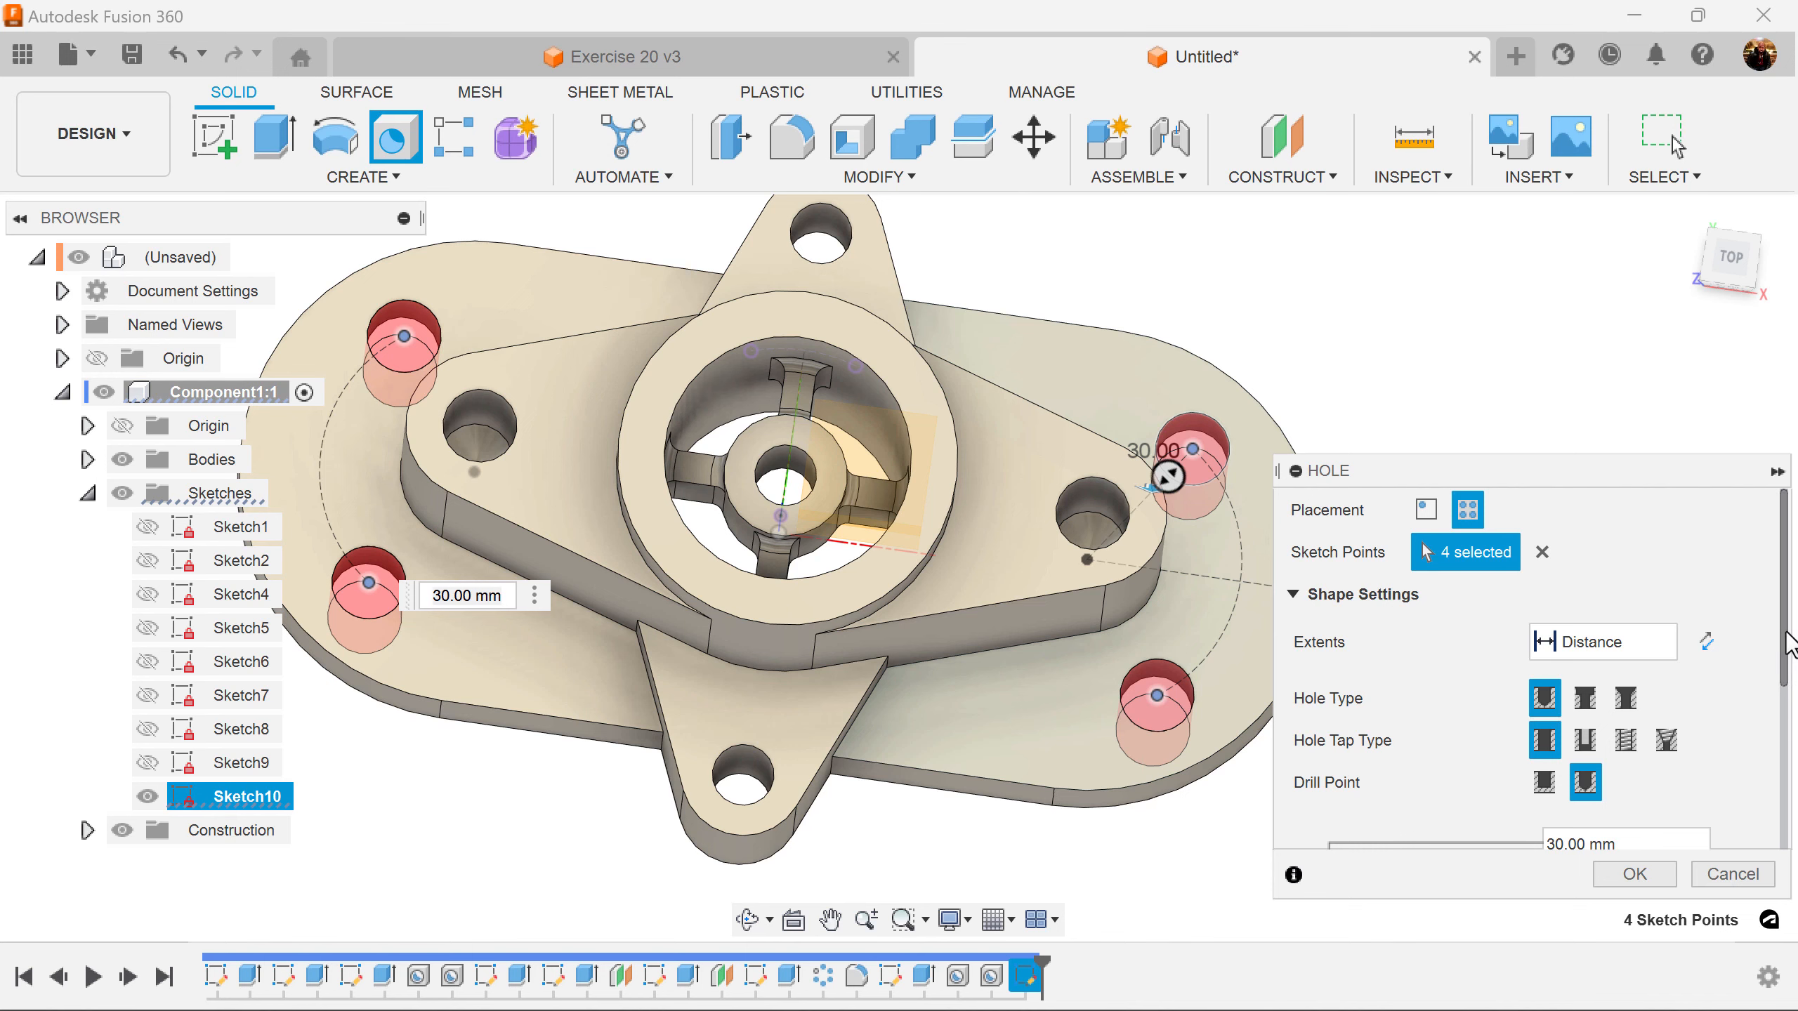
Make the four flange holes counterbored: 15 mm deep, 10 mm diameter, with a 20 mm diameter, 2 mm deep counterbore
{"action": "left_click_drag", "start_coordinate": [1788, 644], "coordinate": [1789, 694]}
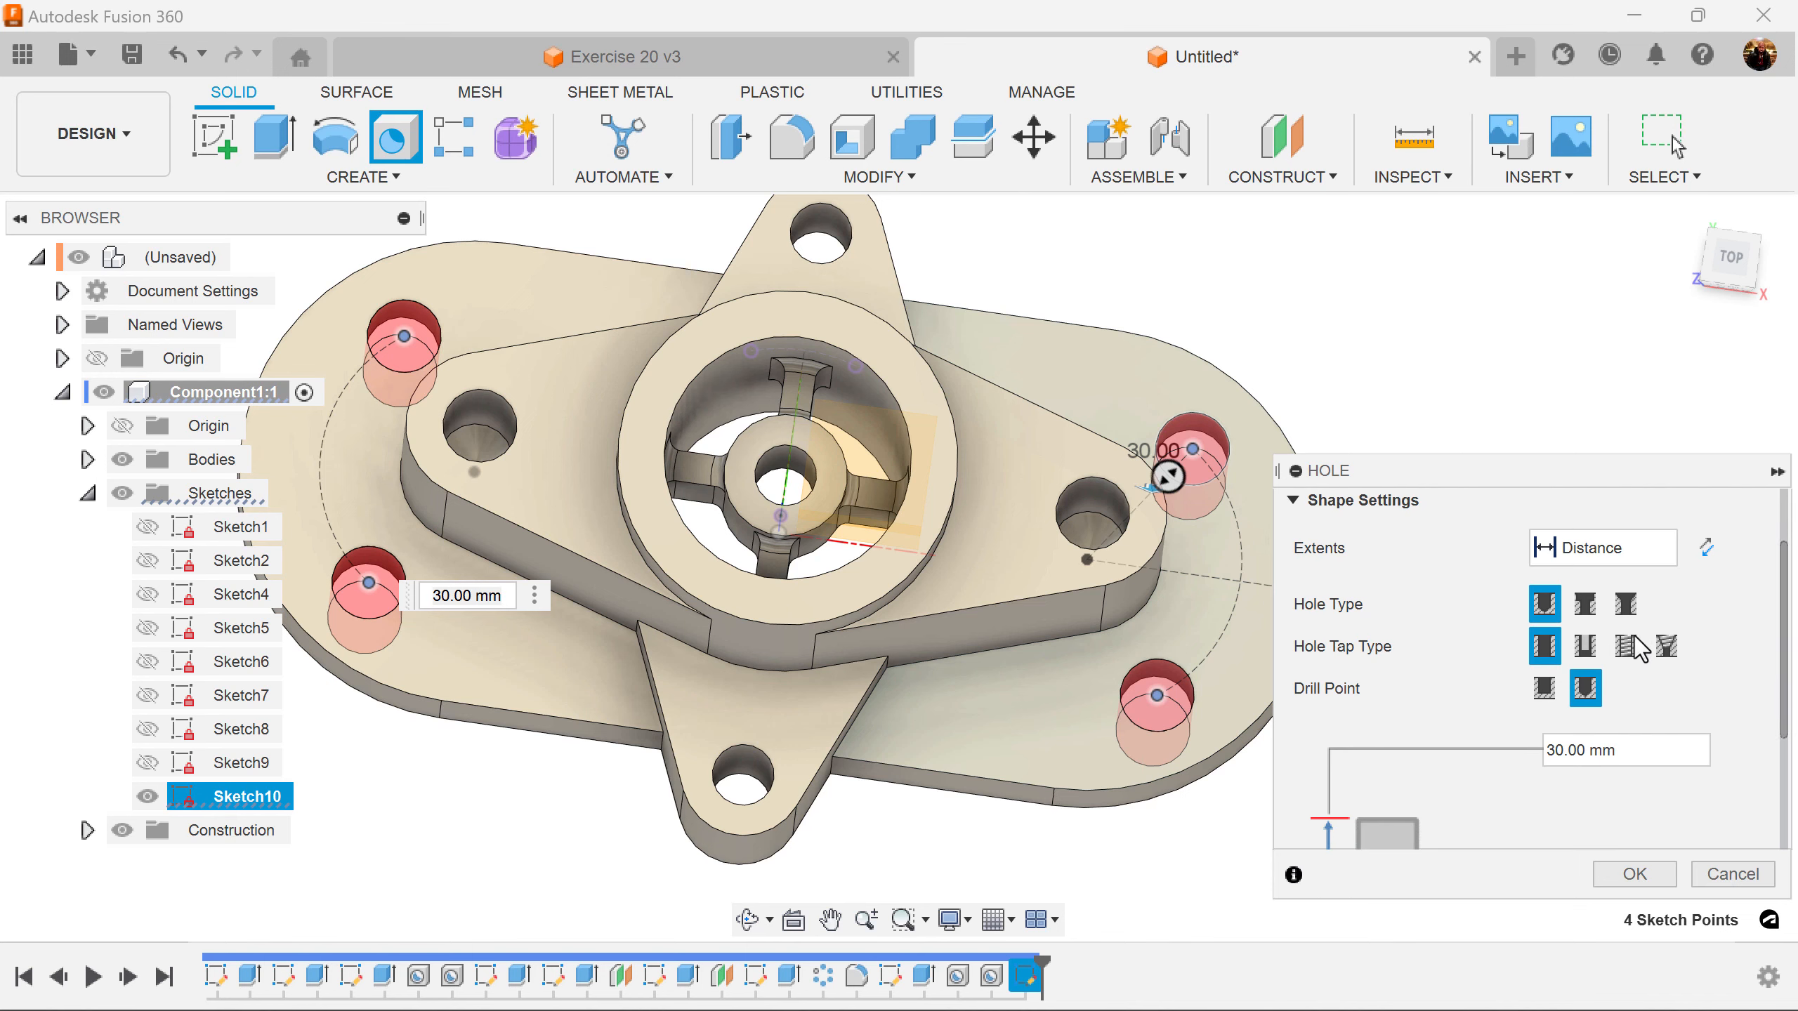
{"action": "left_click", "coordinate": [1595, 613]}
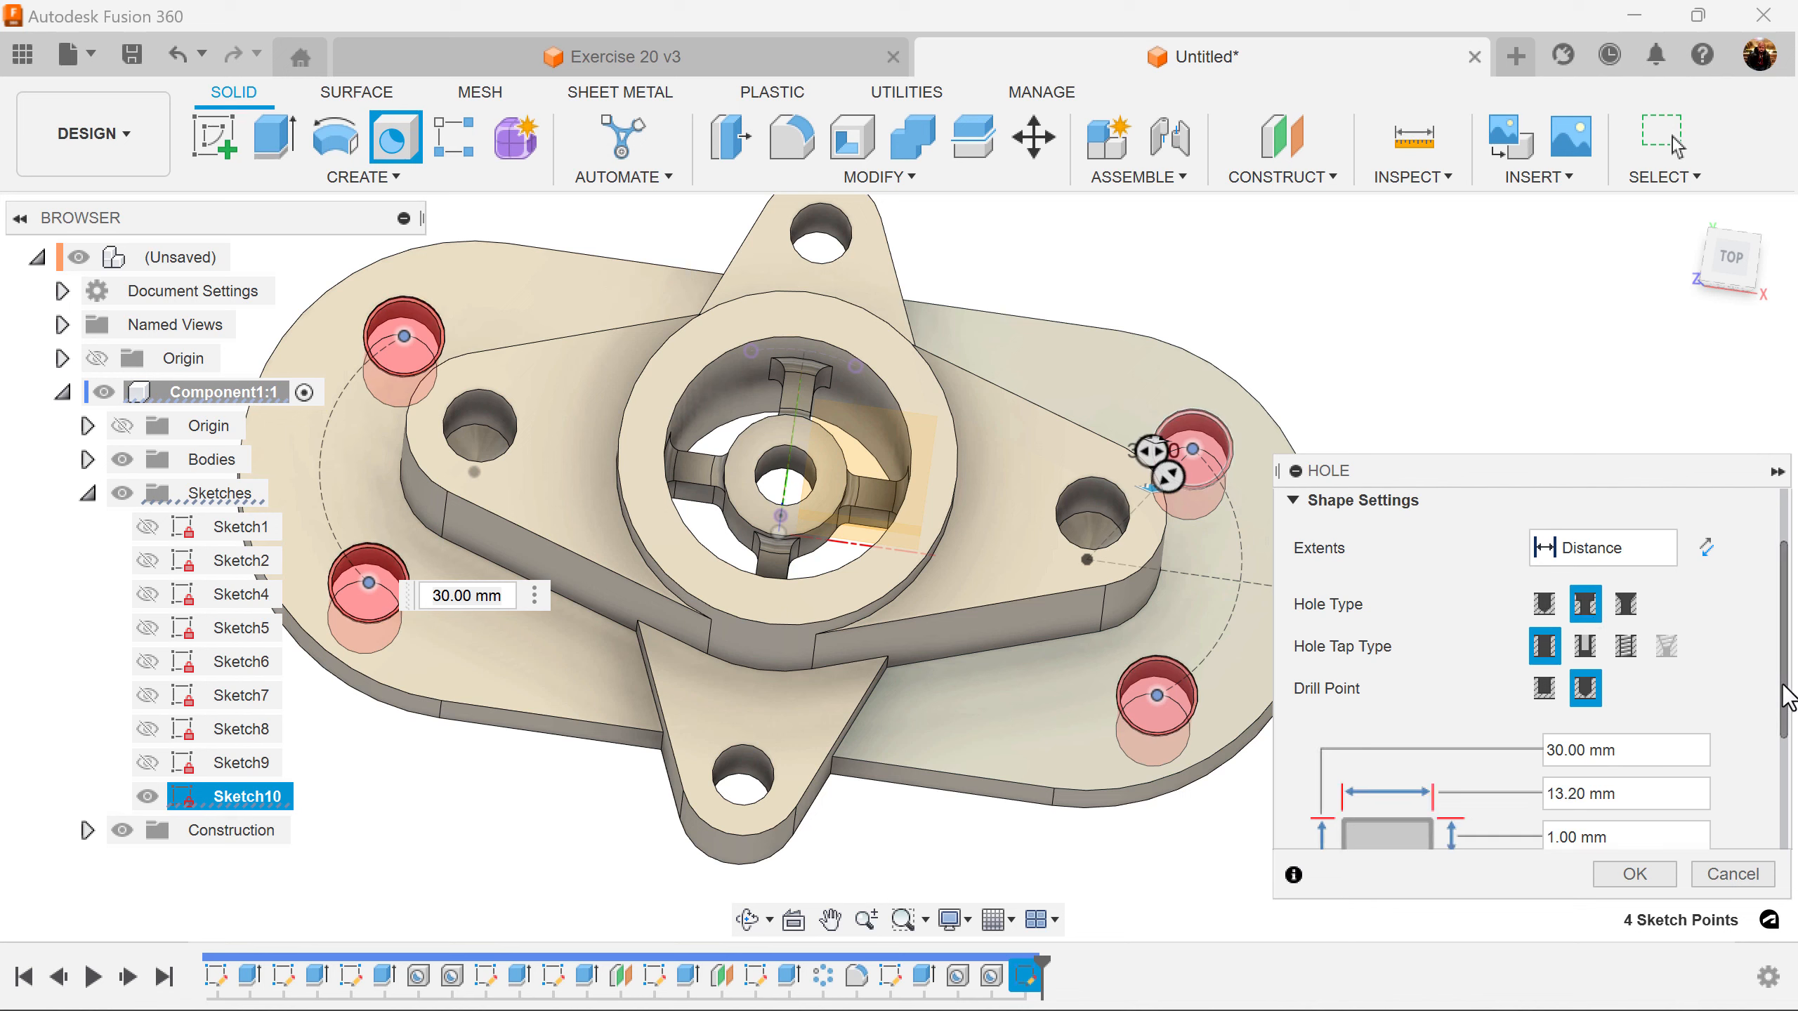
{"action": "left_click_drag", "start_coordinate": [1789, 698], "coordinate": [1789, 749]}
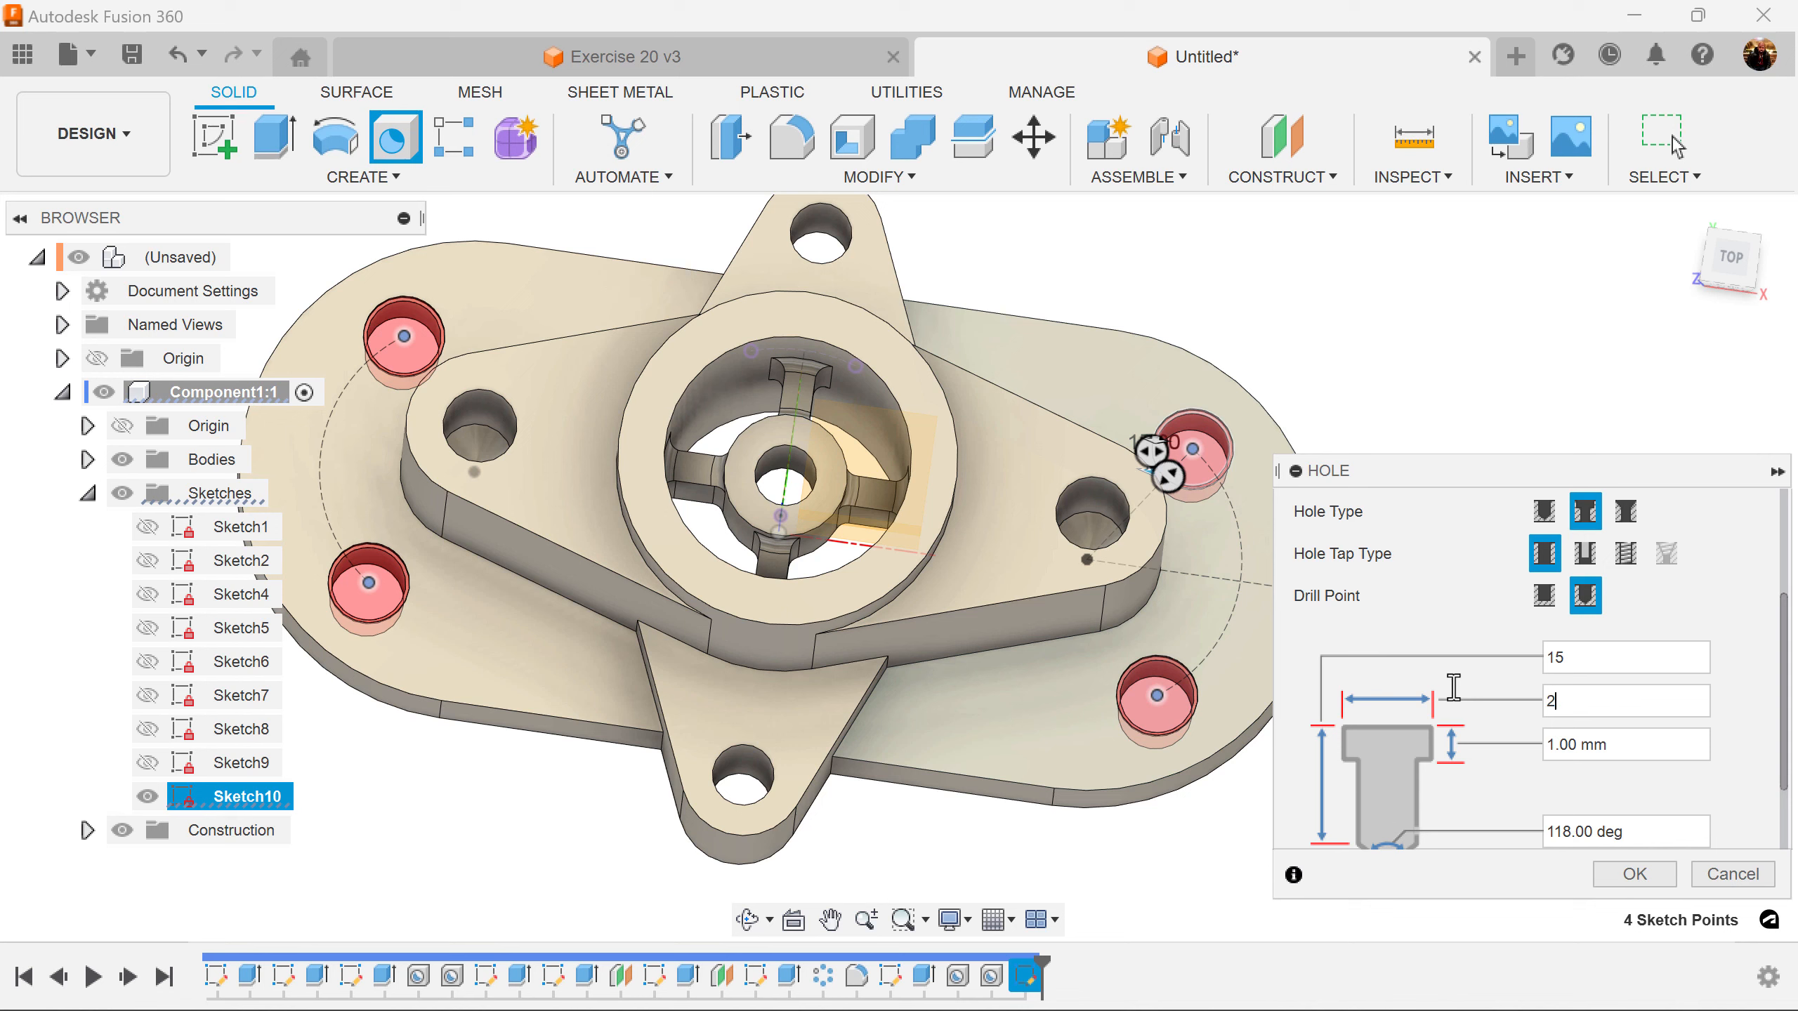
{"action": "type", "text": "0"}
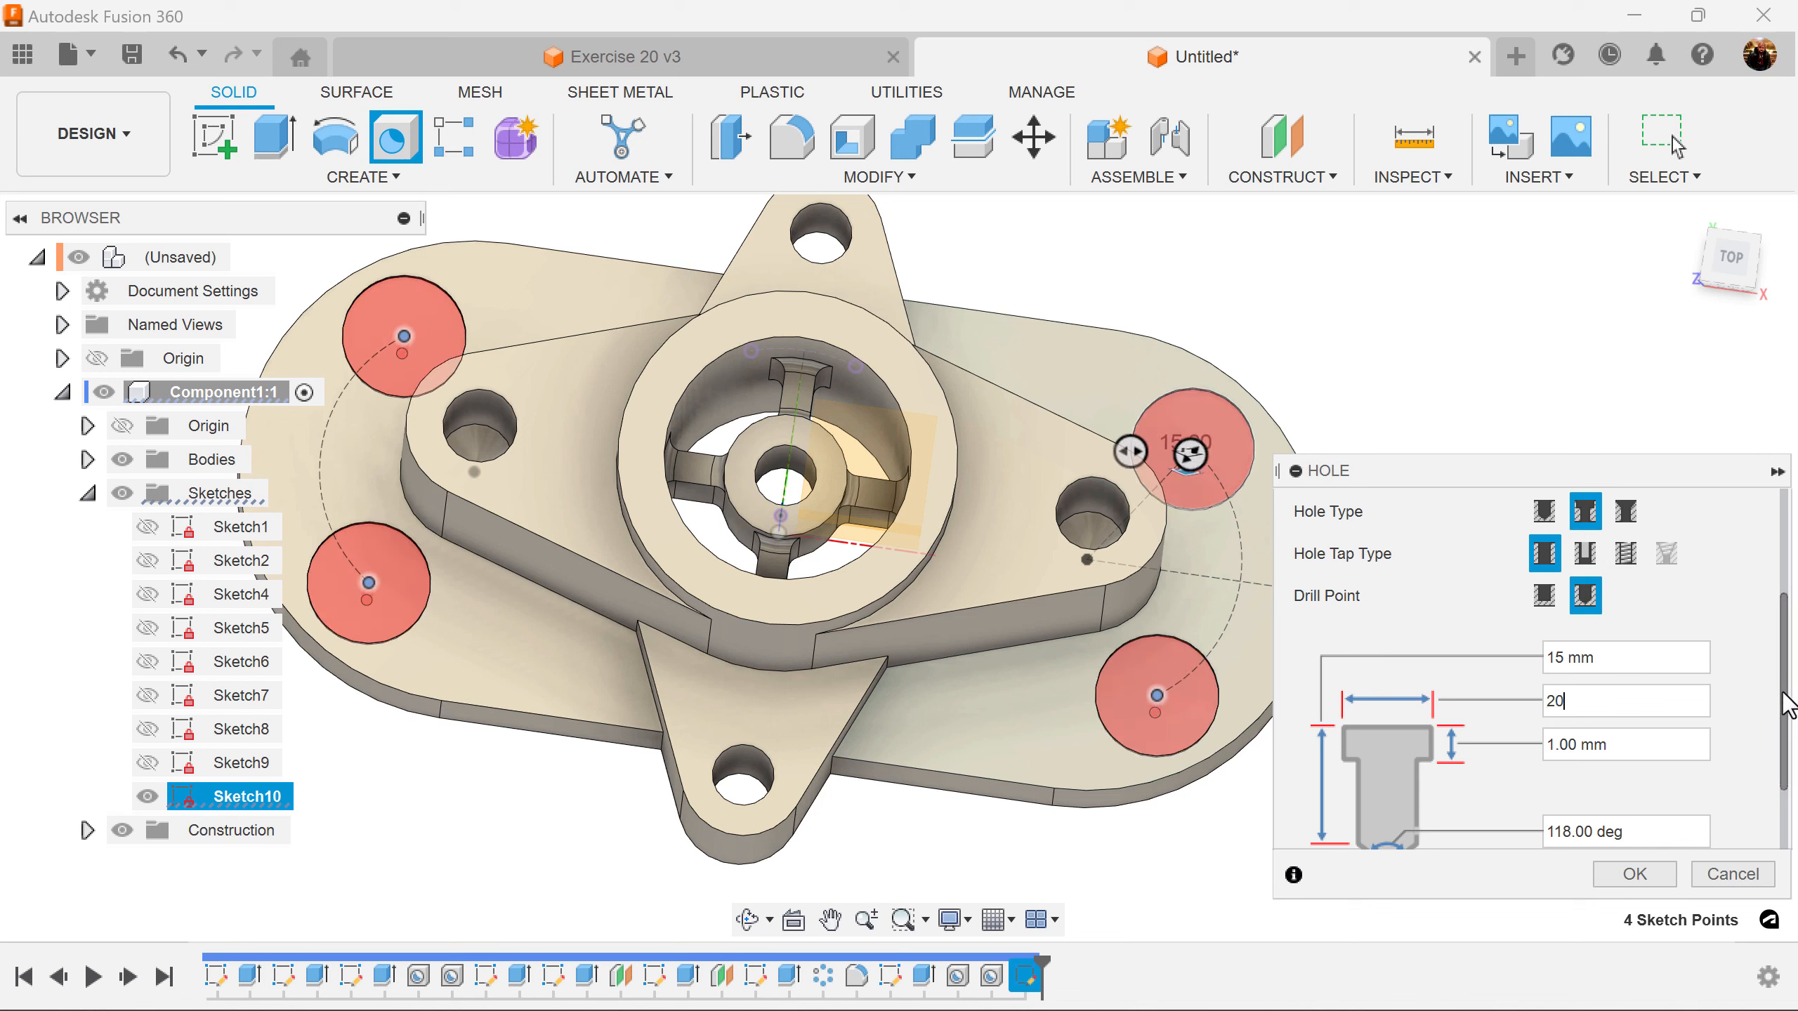
{"action": "left_click_drag", "start_coordinate": [1788, 704], "coordinate": [1787, 779]}
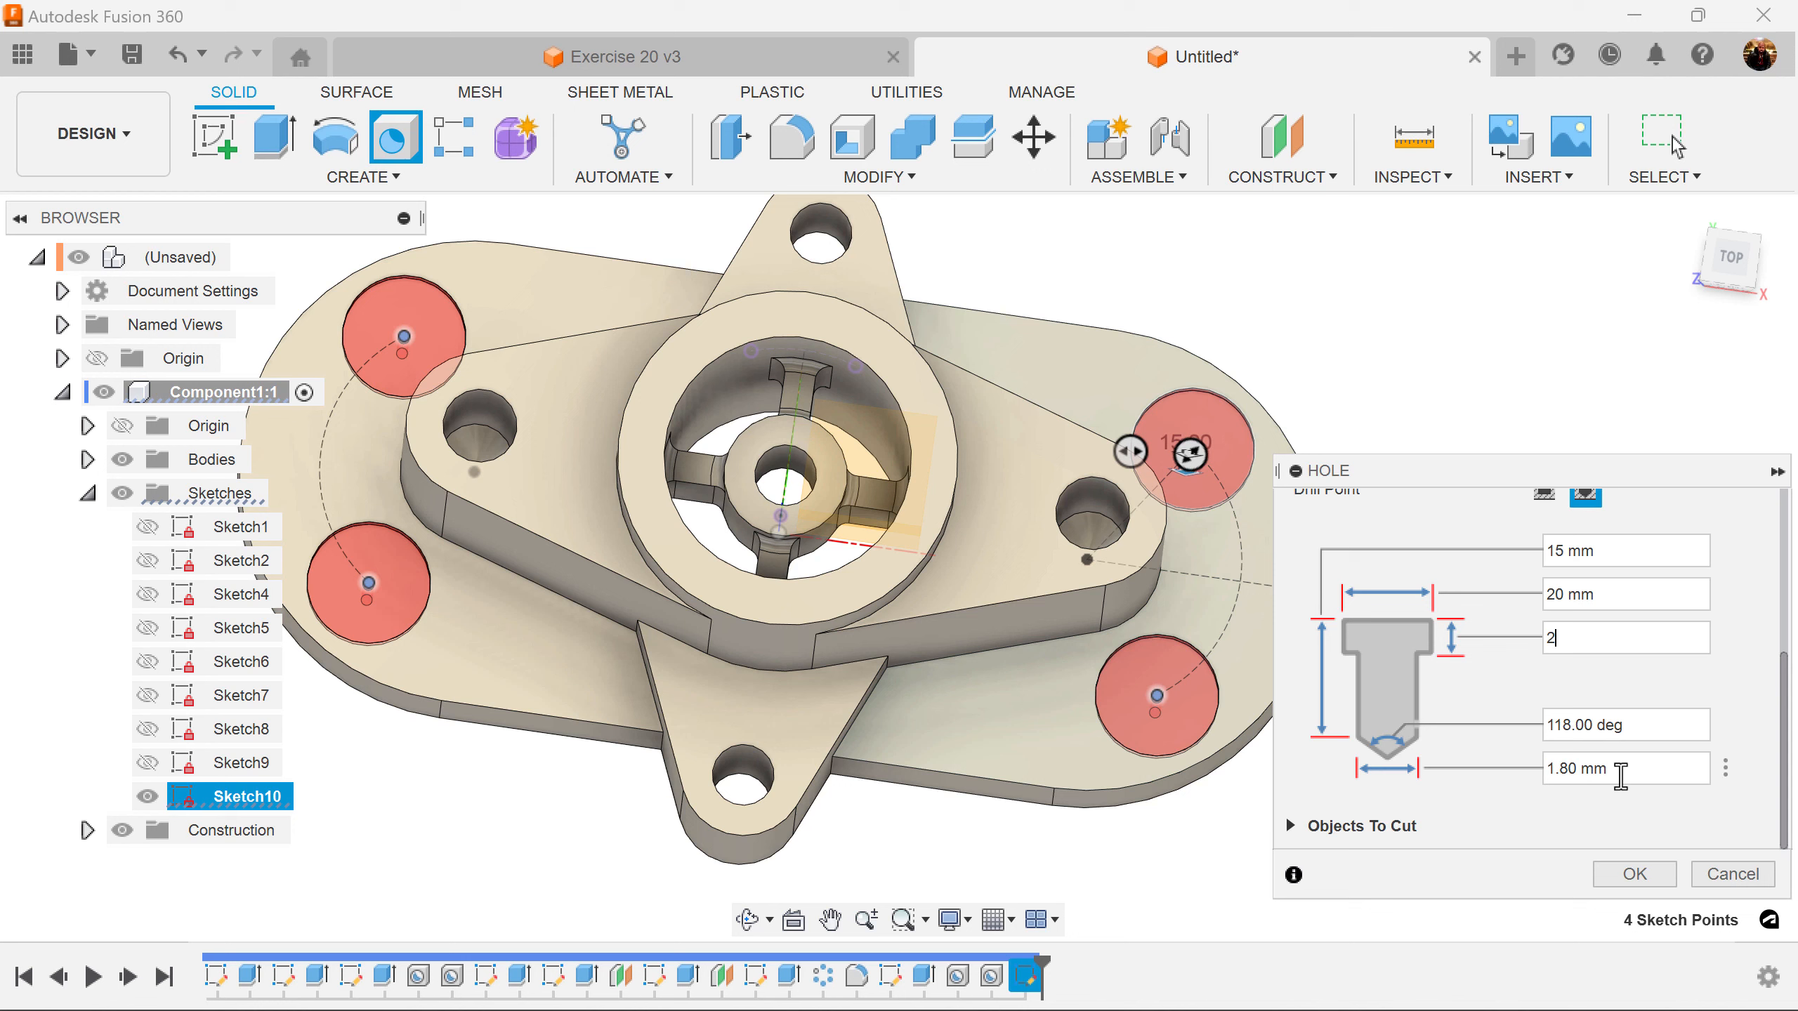
{"action": "type", "text": "0"}
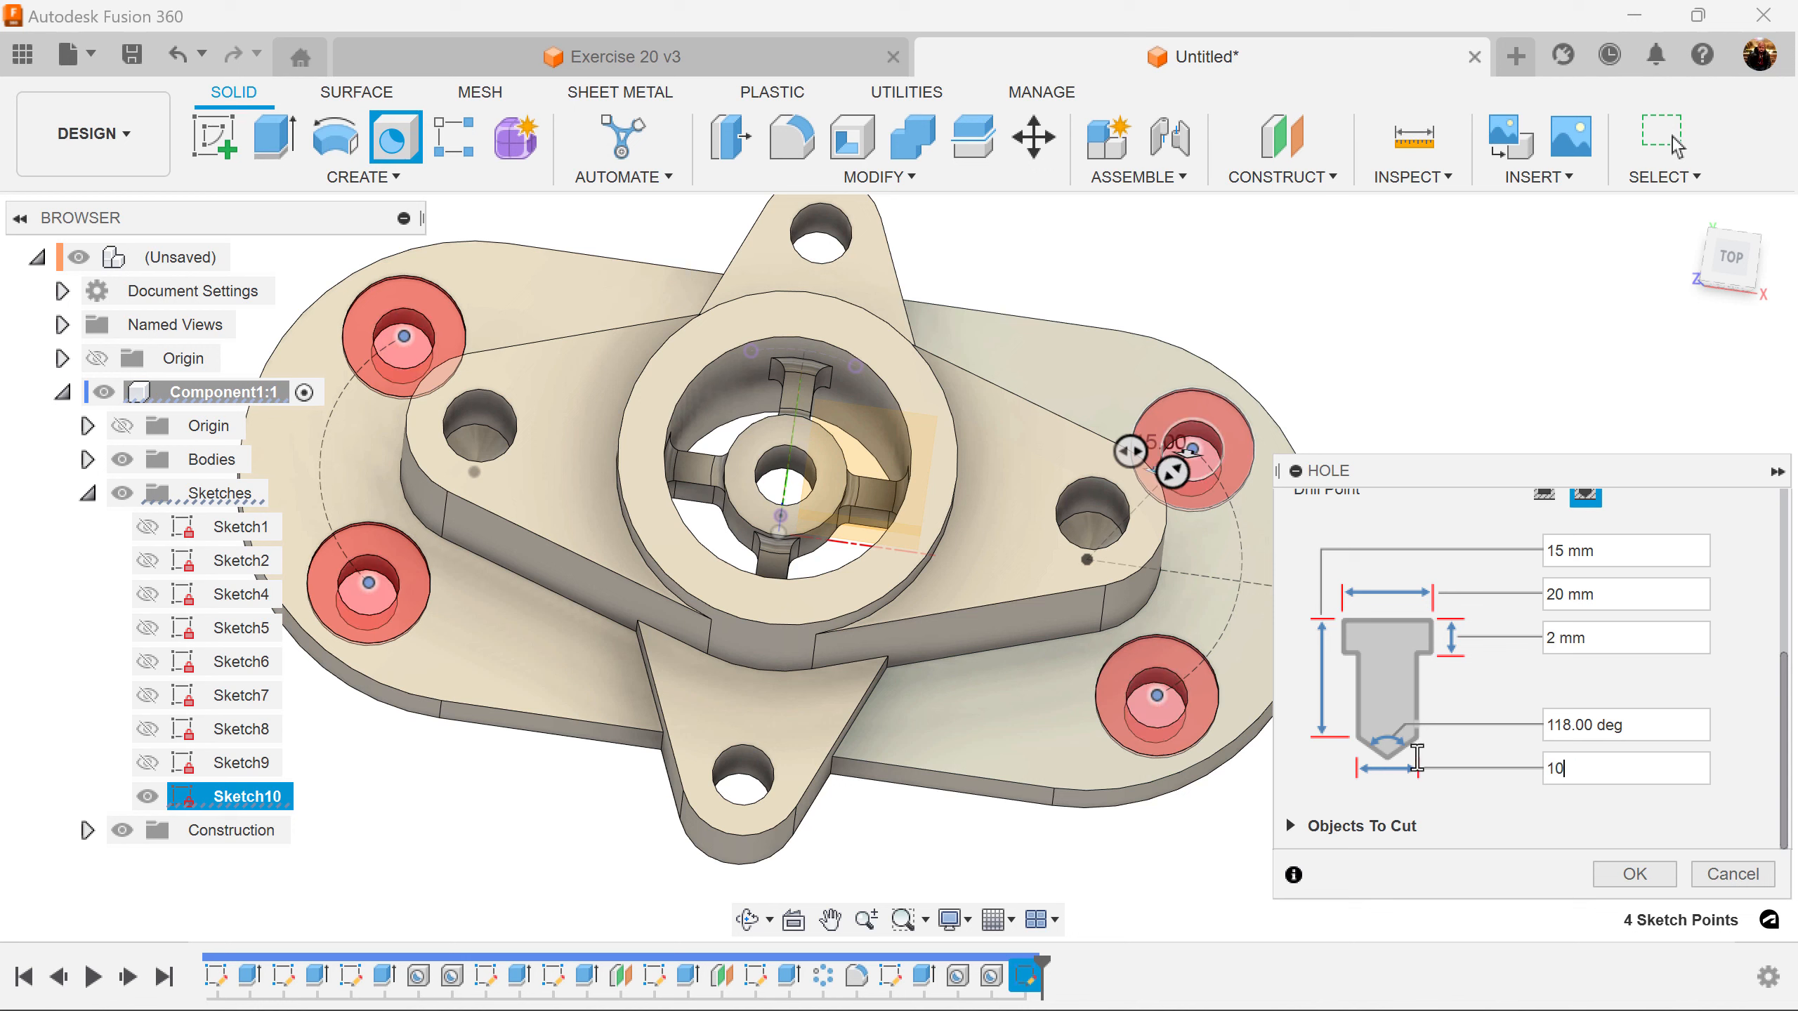
{"action": "left_click", "coordinate": [1647, 885]}
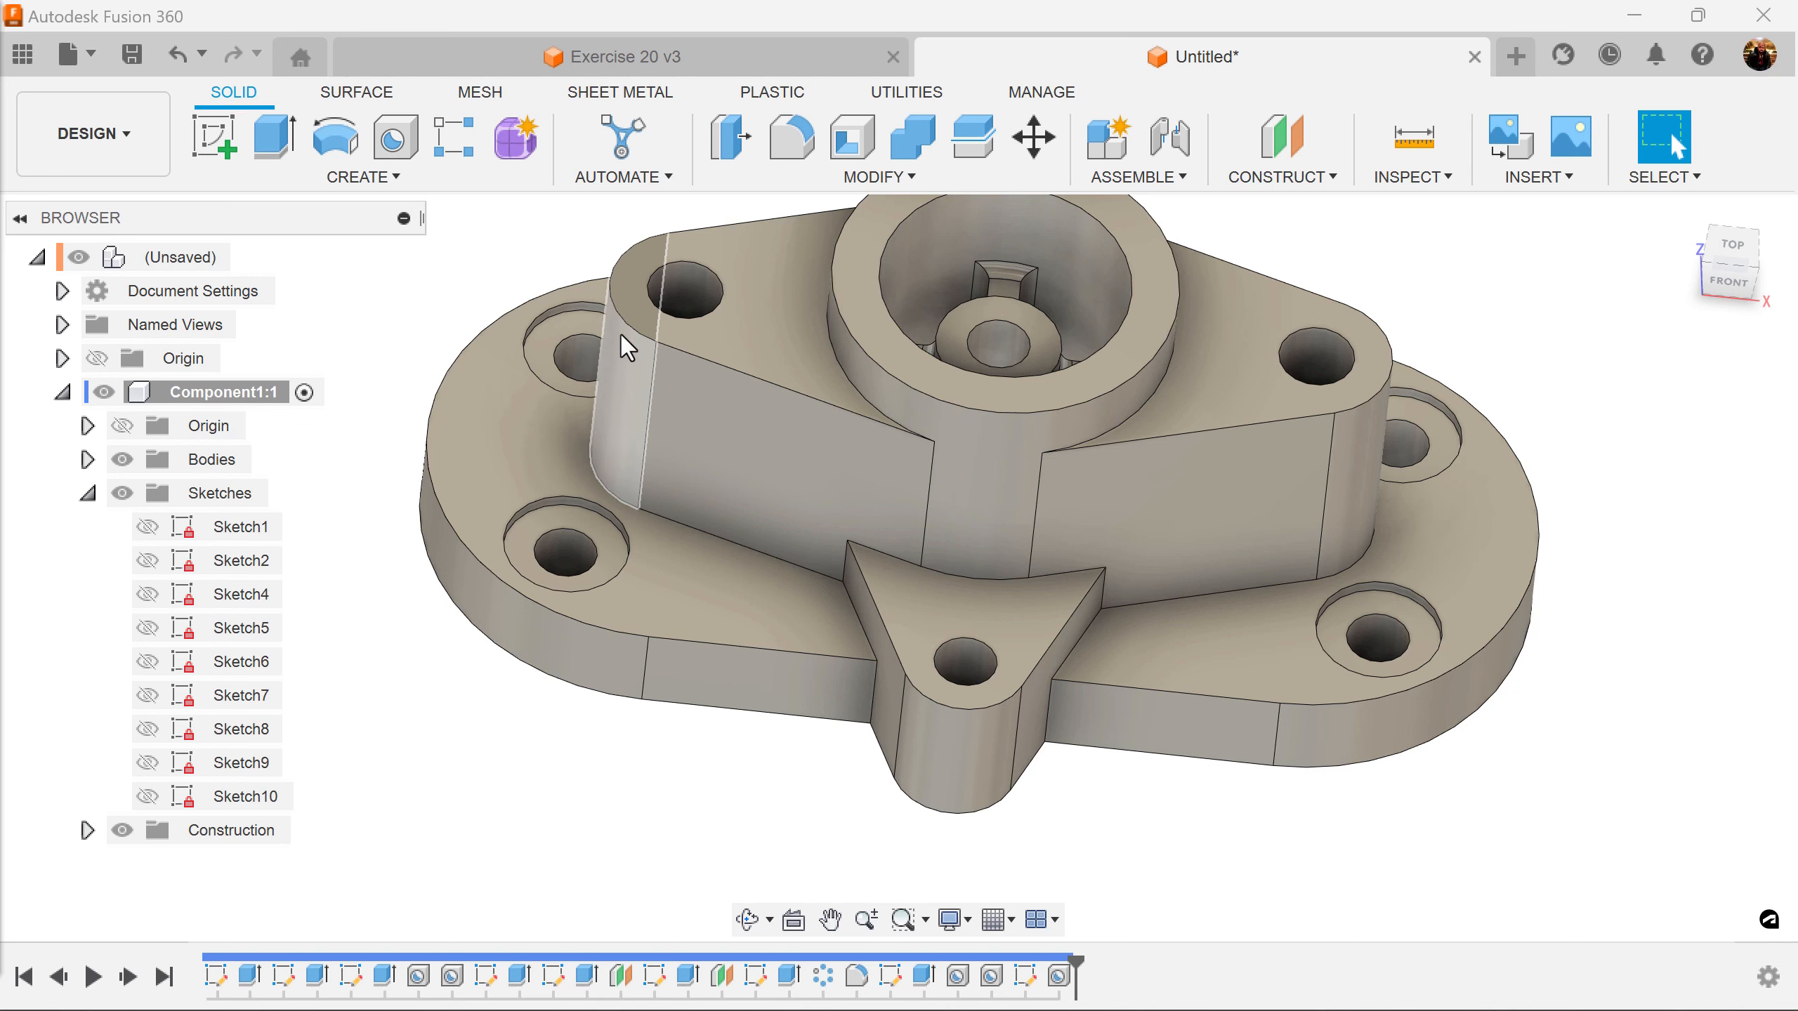
Switch to the Exercise 20 v3 design, examine the rounded transitions between side lugs and flange, and return to the new design
{"action": "left_click", "coordinate": [802, 151]}
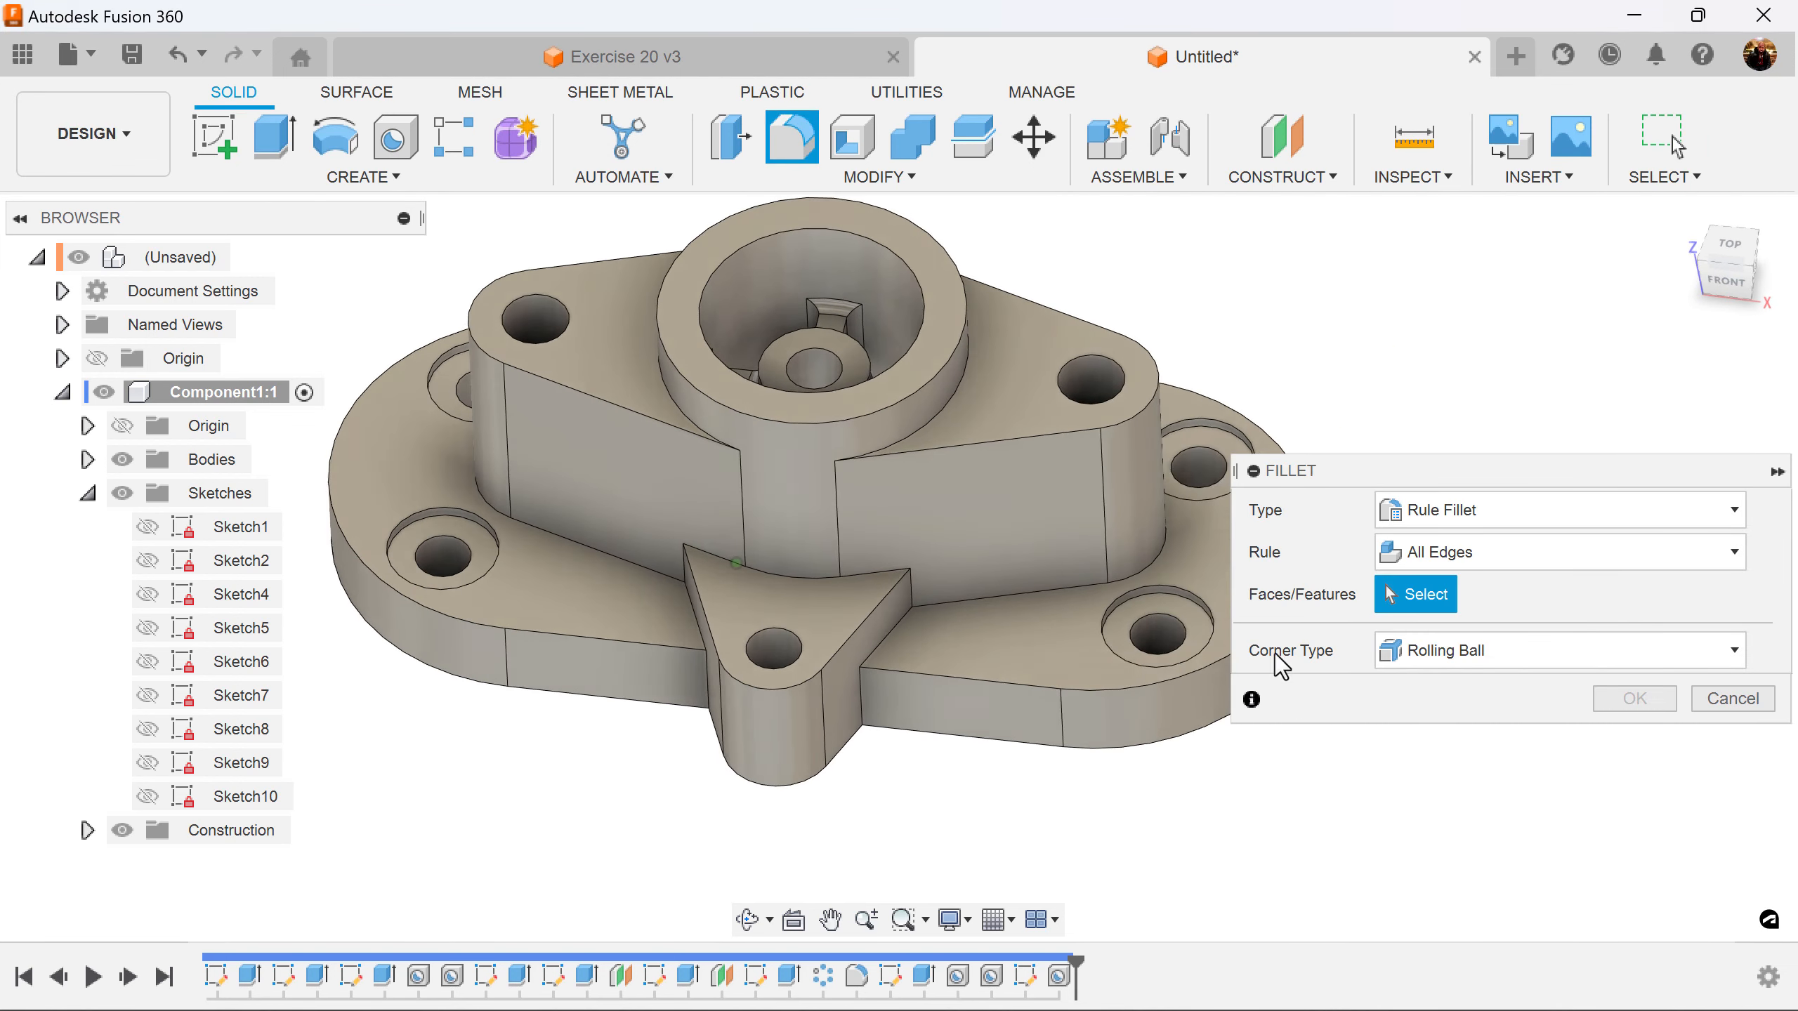
{"action": "left_click", "coordinate": [770, 60]}
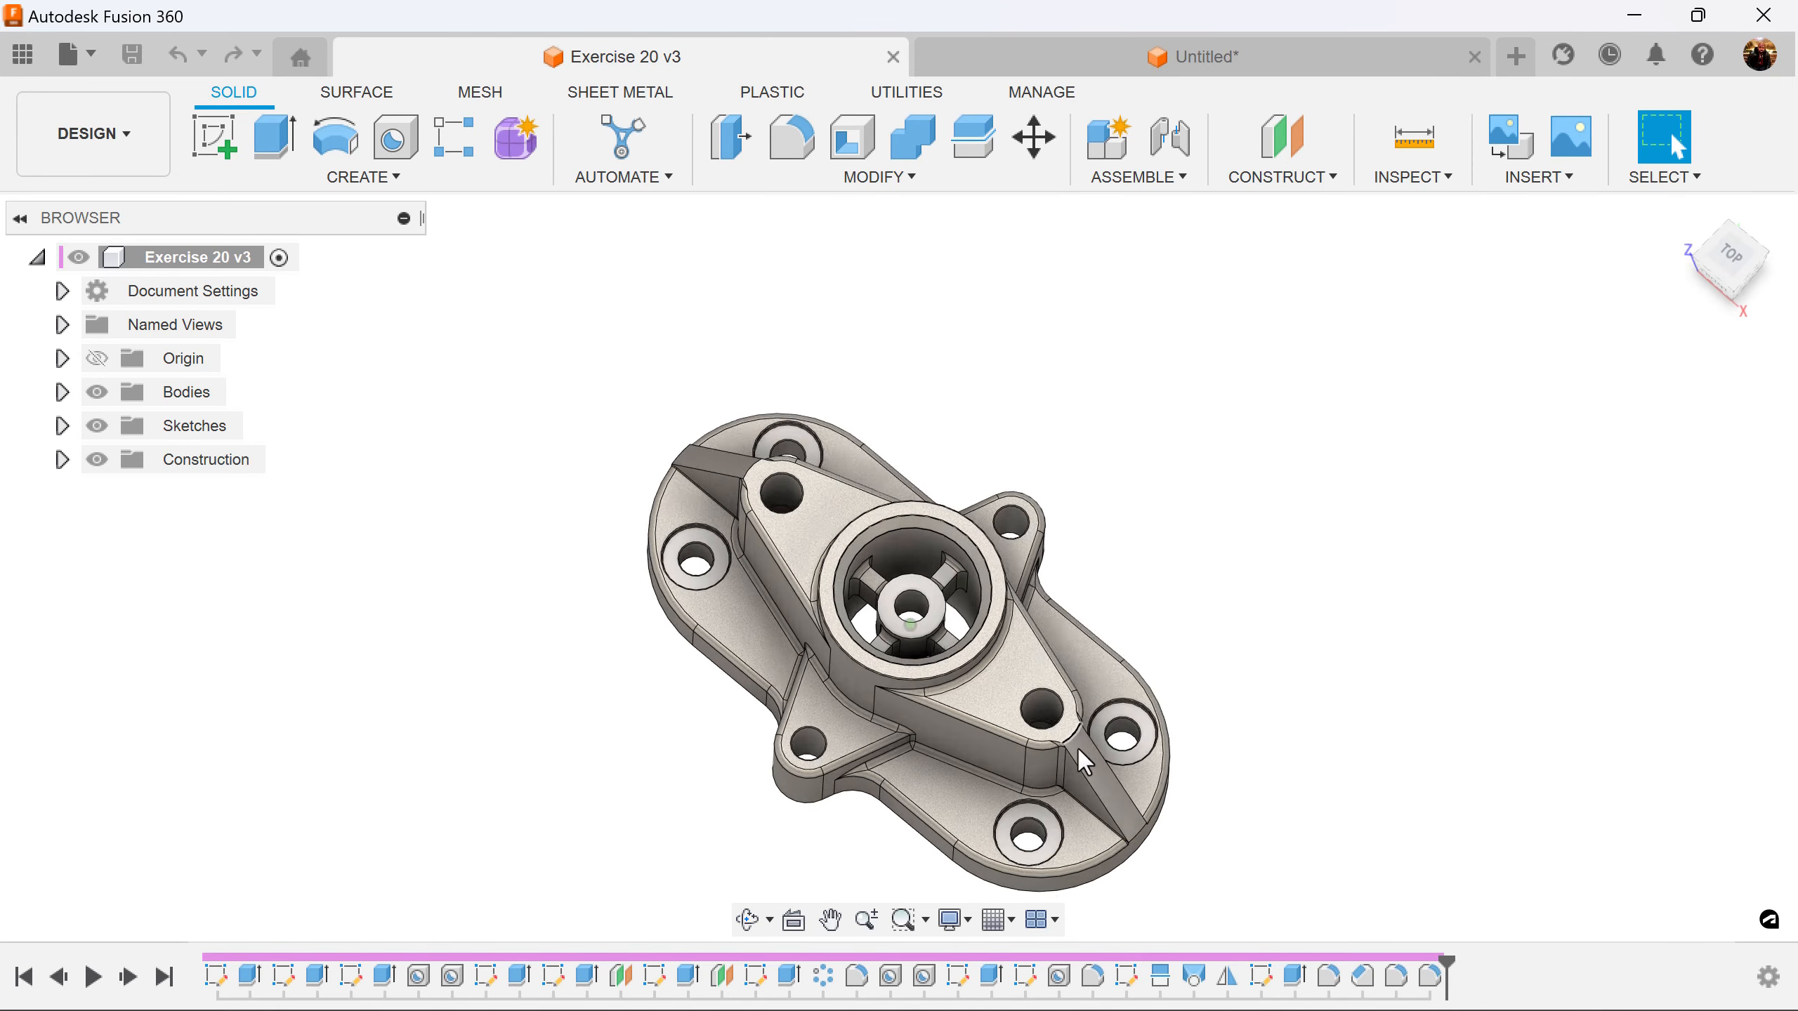
{"action": "middle_click_drag", "start_coordinate": [883, 731], "coordinate": [867, 691], "text": "shift"}
{"action": "middle_click_drag", "start_coordinate": [1327, 678], "coordinate": [1015, 570], "text": "shift"}
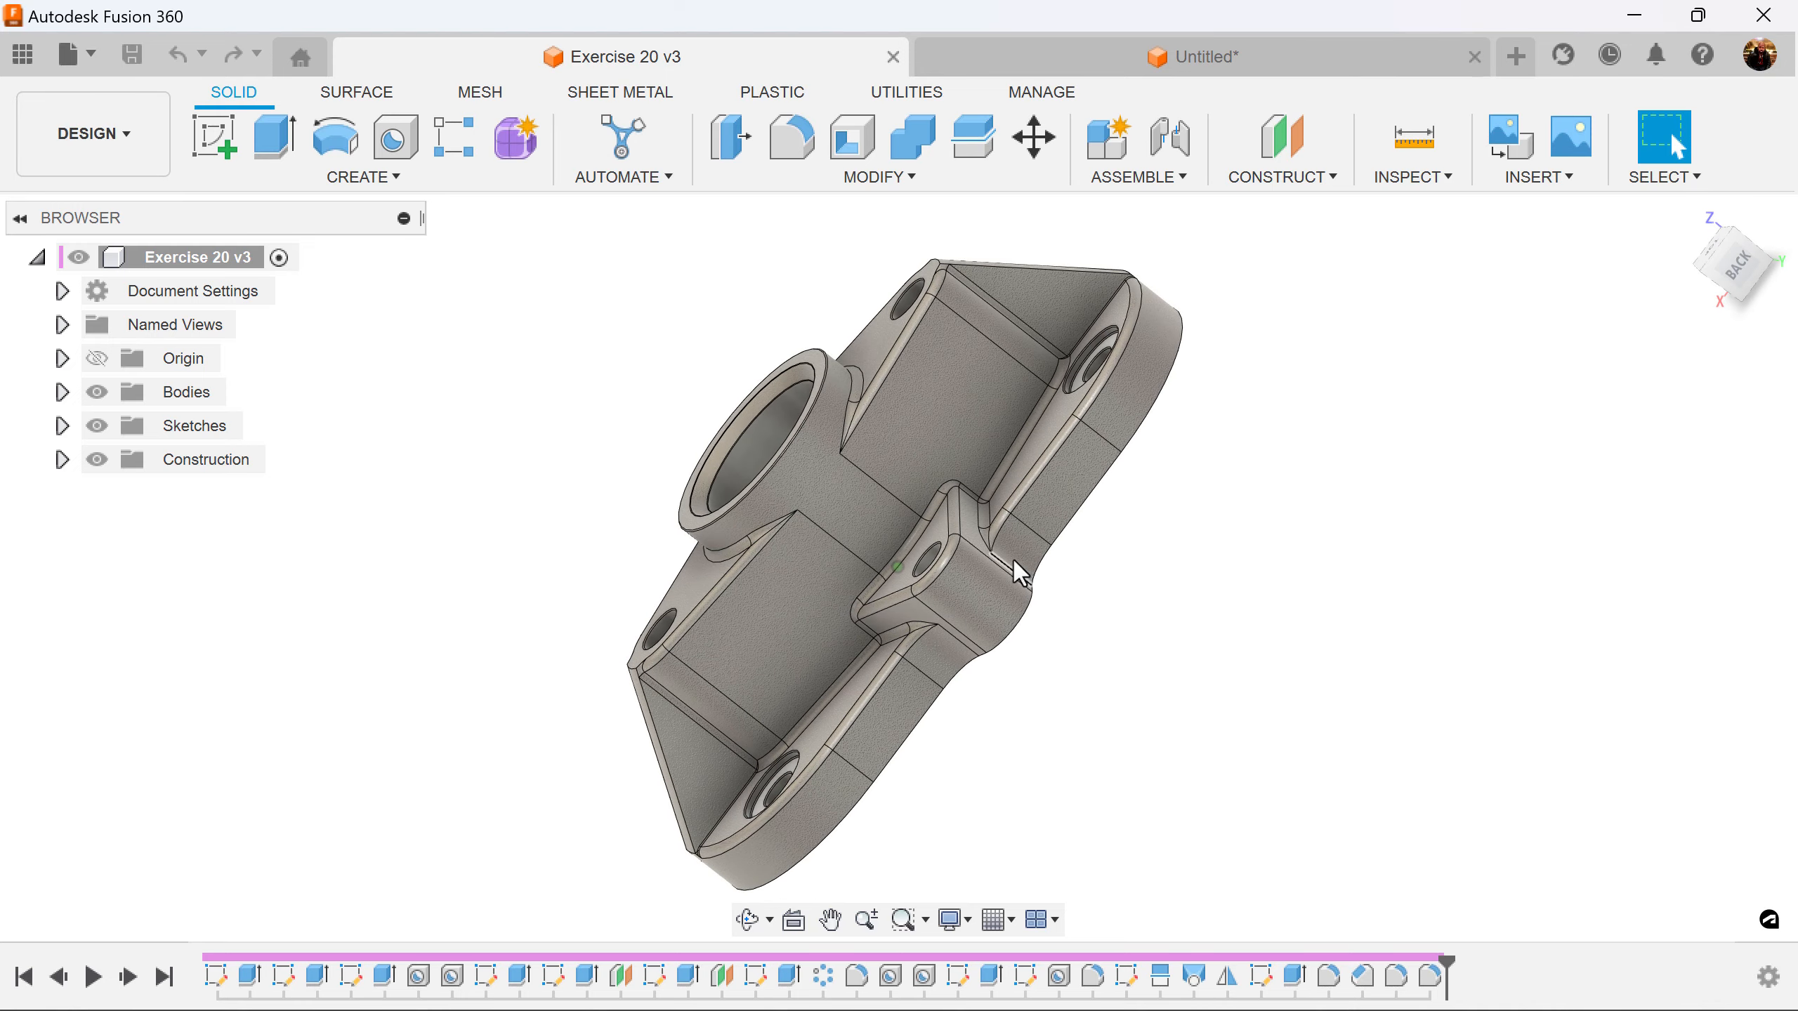
{"action": "left_click", "coordinate": [1172, 62]}
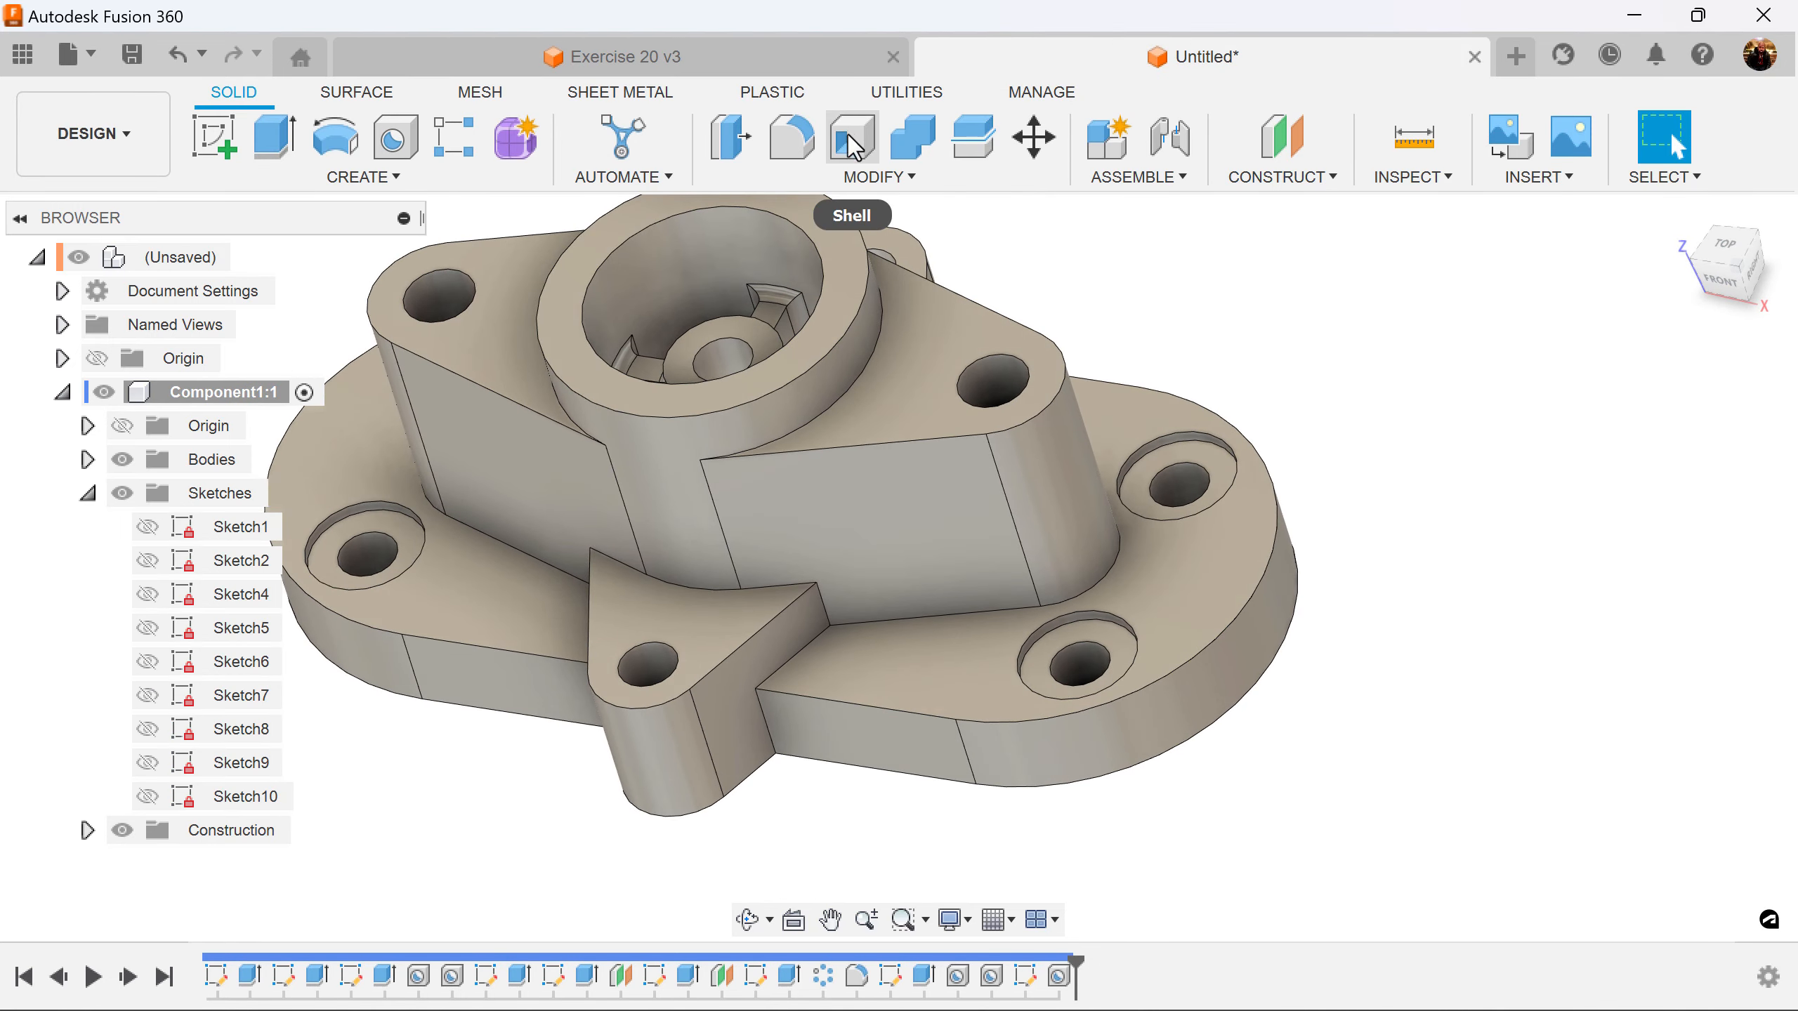
Apply a constant-radius 12 mm fillet to the four vertical edges where the two side lugs meet the flange
{"action": "left_click", "coordinate": [793, 161]}
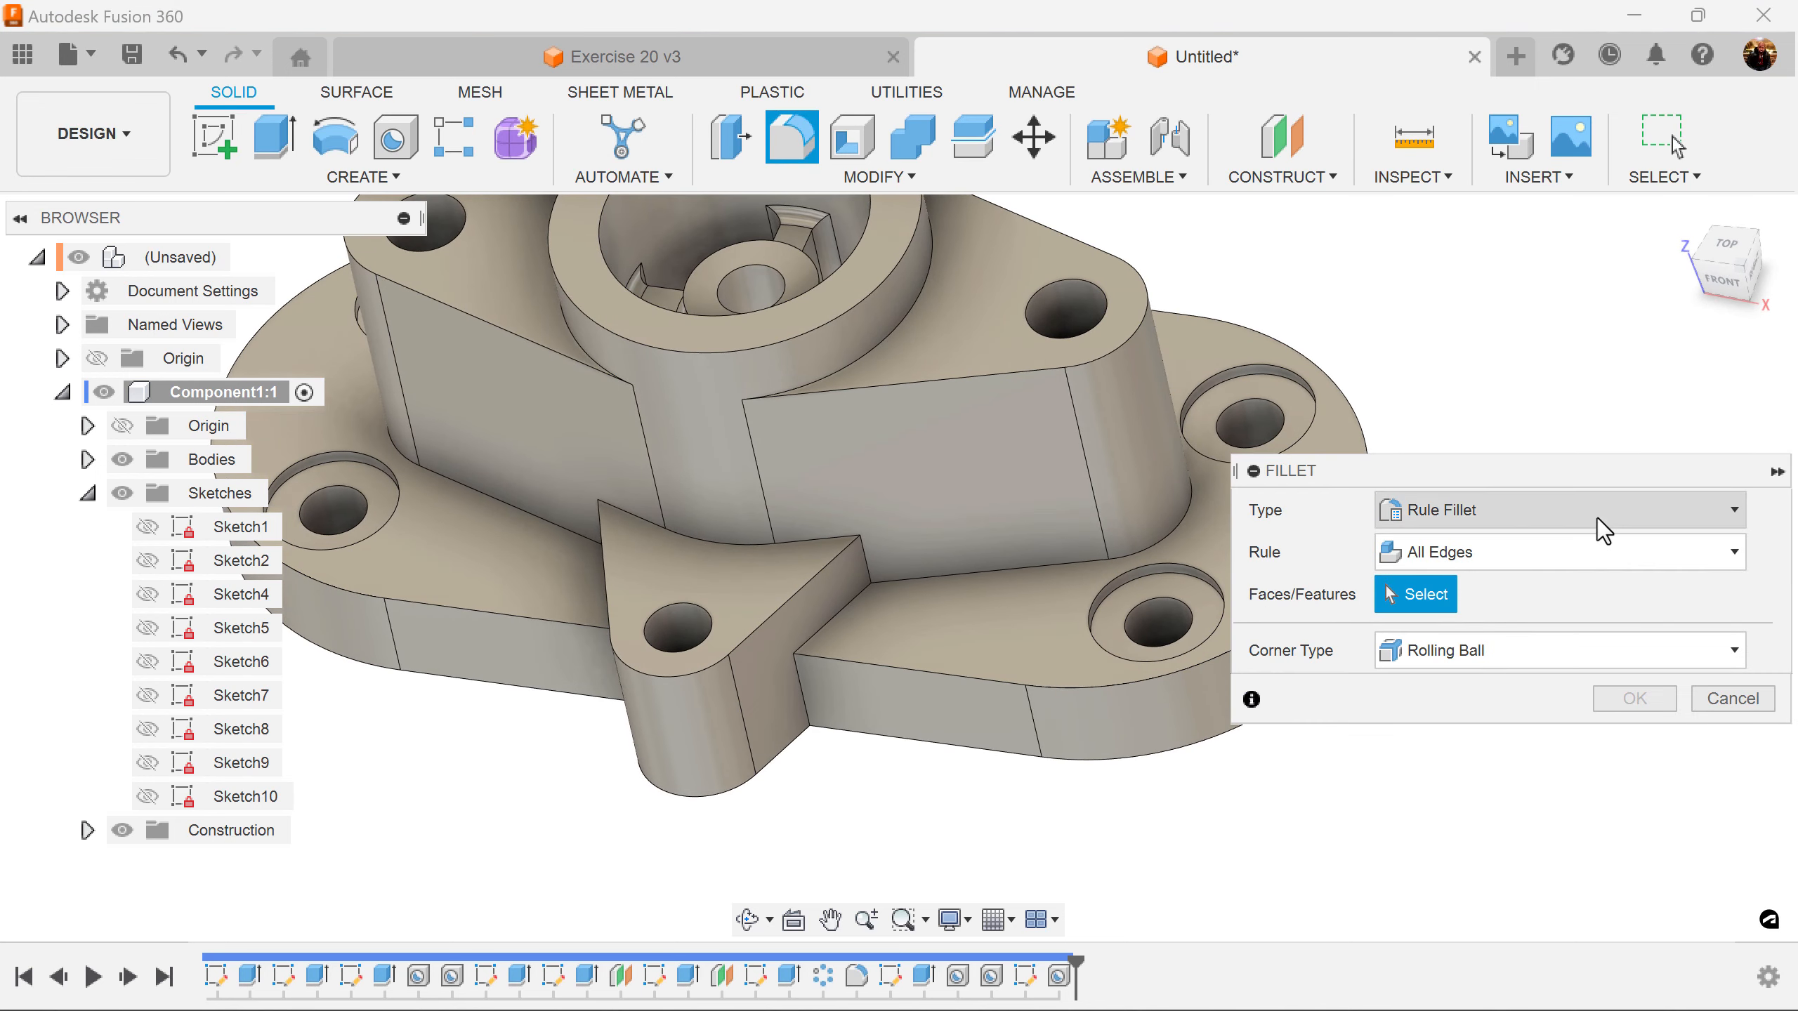
{"action": "left_click", "coordinate": [1597, 516]}
{"action": "left_click", "coordinate": [1494, 548]}
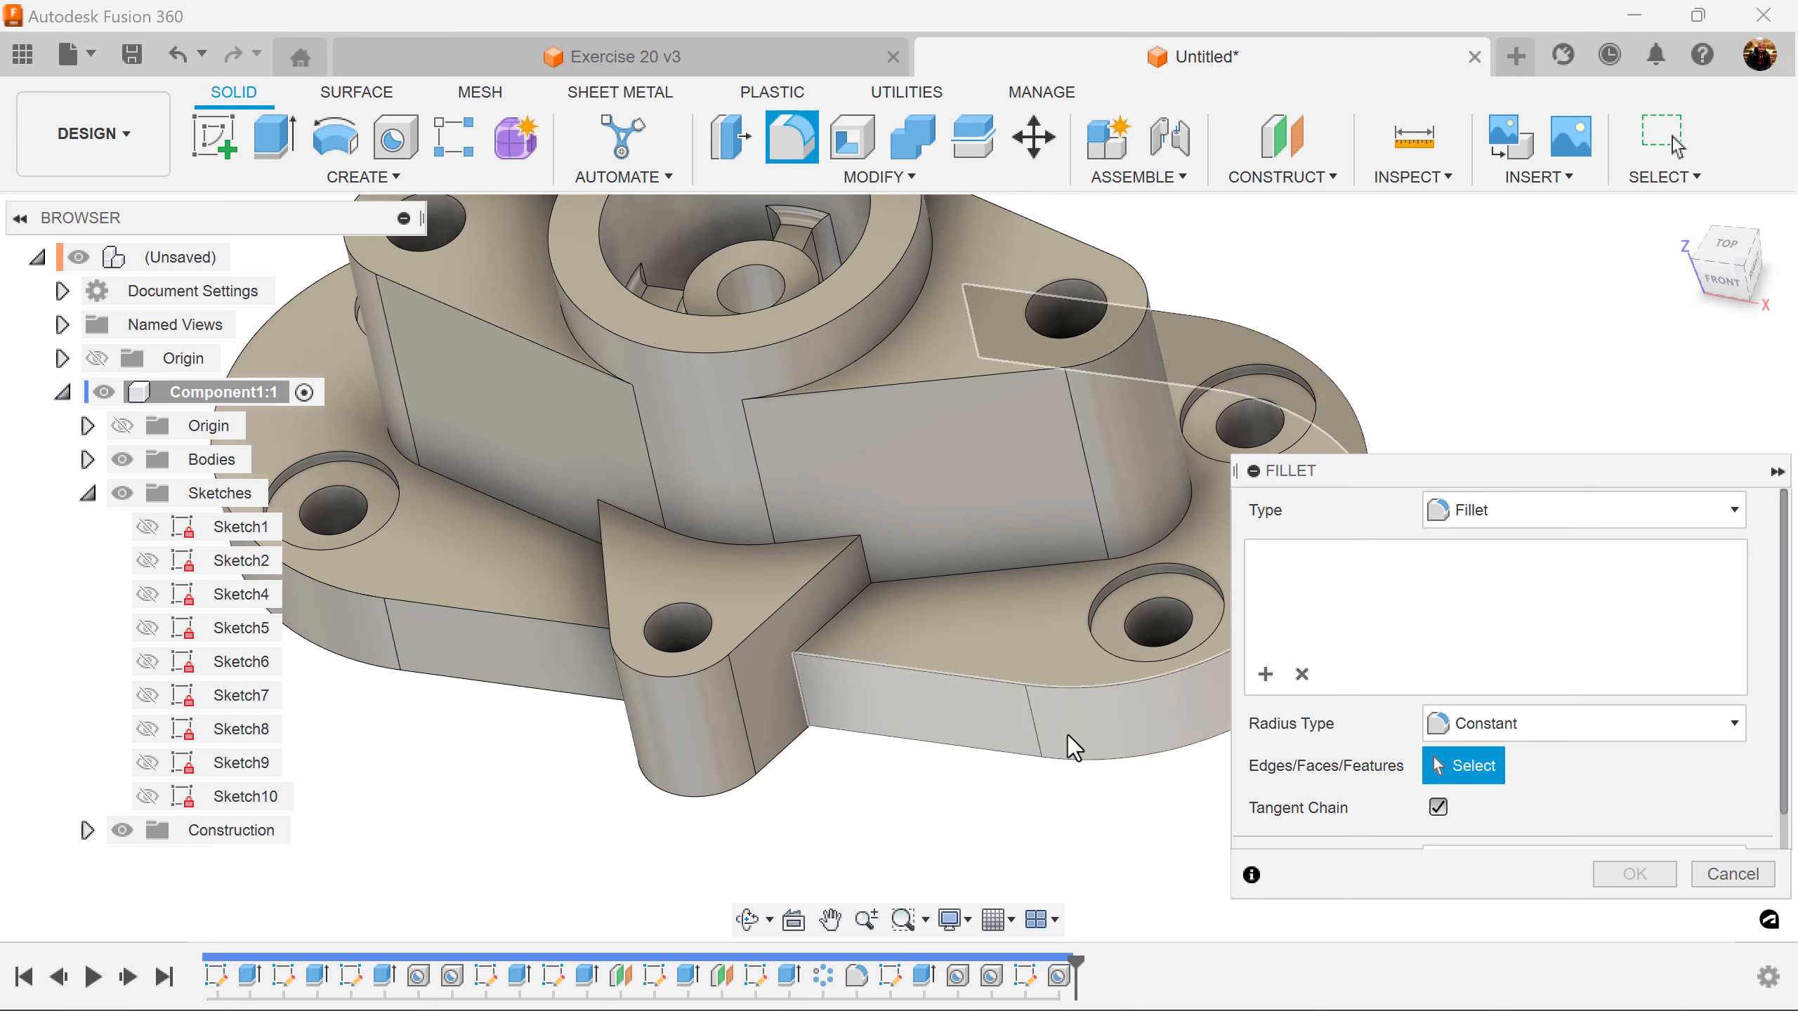
{"action": "left_click", "coordinate": [804, 698]}
{"action": "middle_click_drag", "start_coordinate": [807, 704], "coordinate": [660, 751], "text": "shift"}
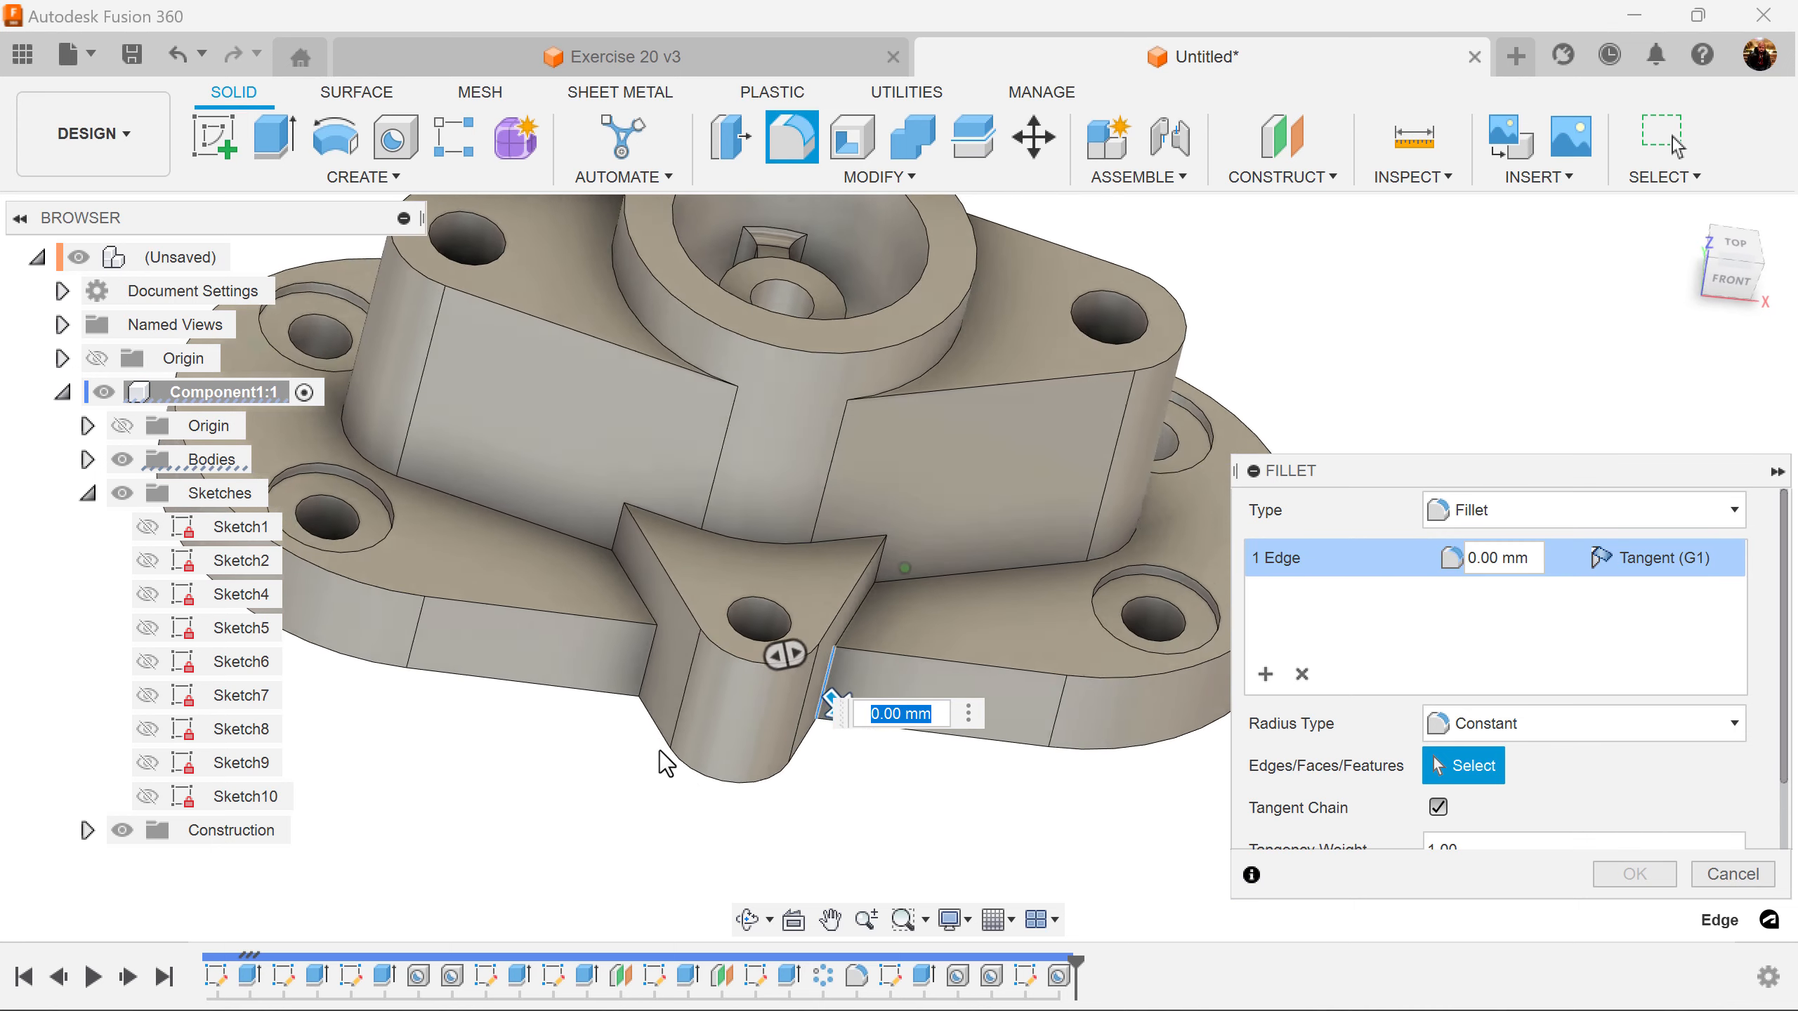
{"action": "left_click", "coordinate": [657, 664]}
{"action": "middle_click_drag", "start_coordinate": [658, 663], "coordinate": [883, 479], "text": "shift"}
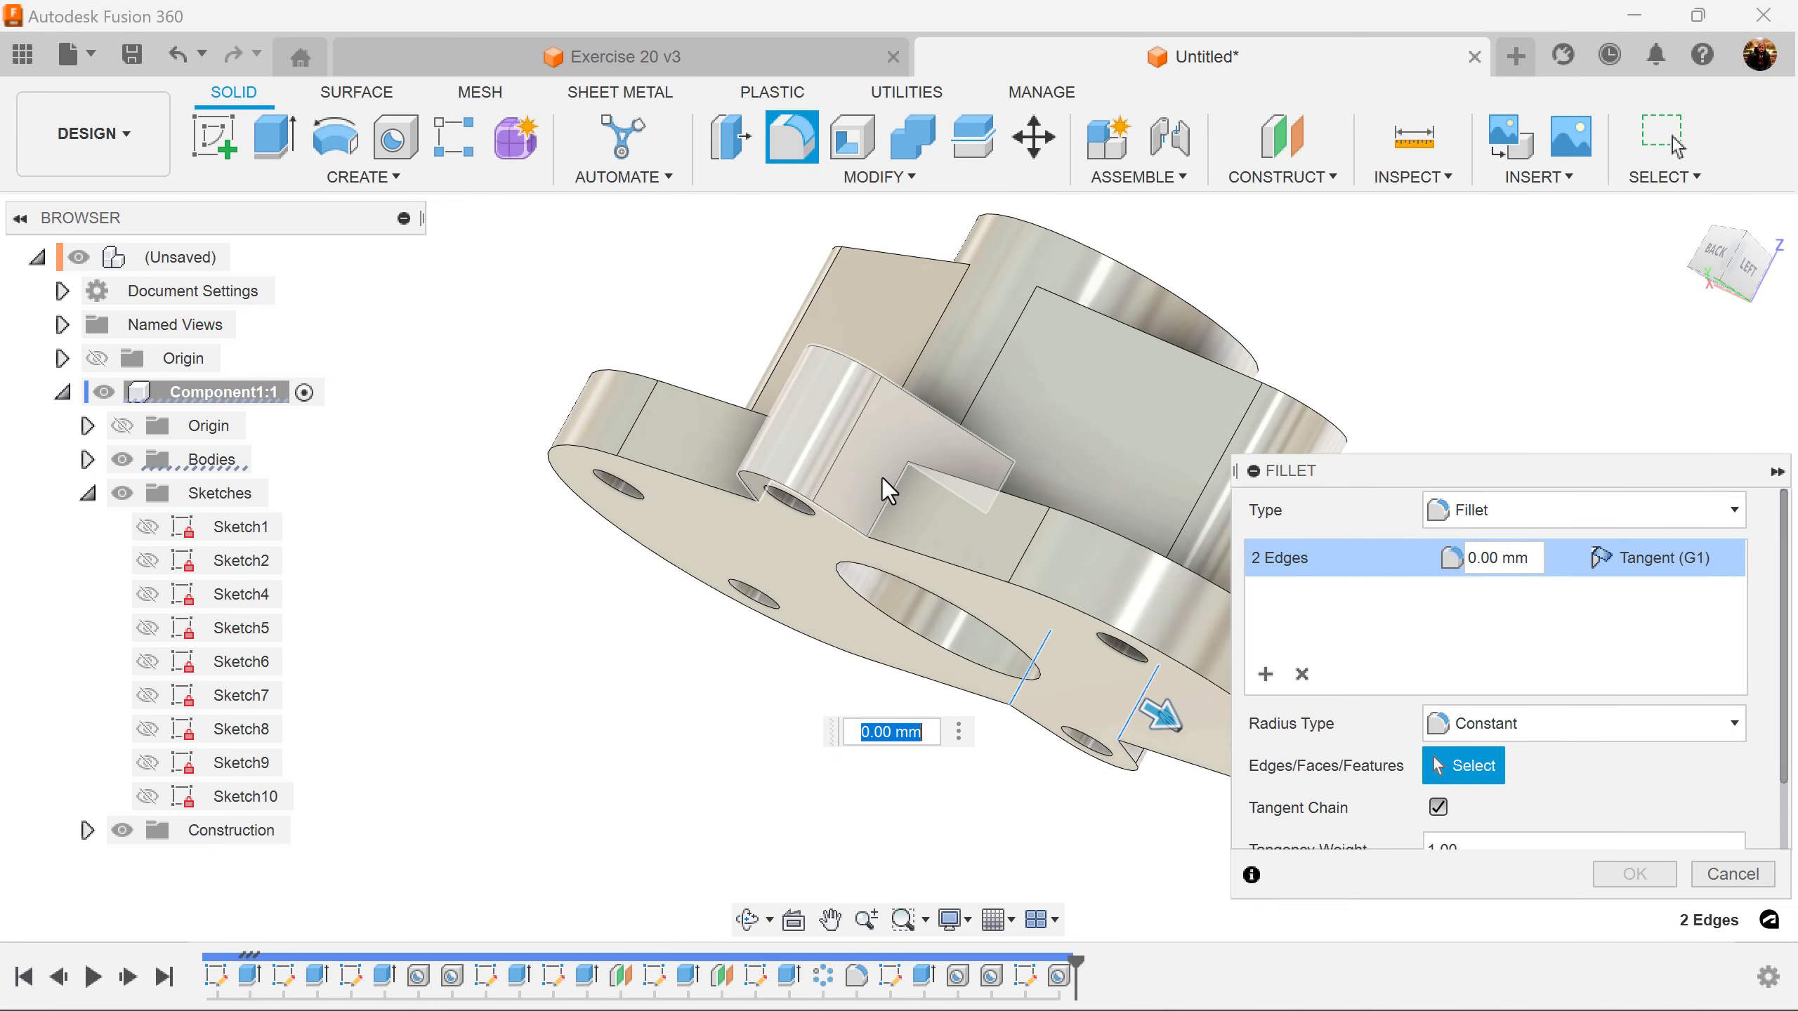
{"action": "left_click", "coordinate": [891, 484]}
{"action": "middle_click_drag", "start_coordinate": [951, 576], "coordinate": [859, 514], "text": "shift"}
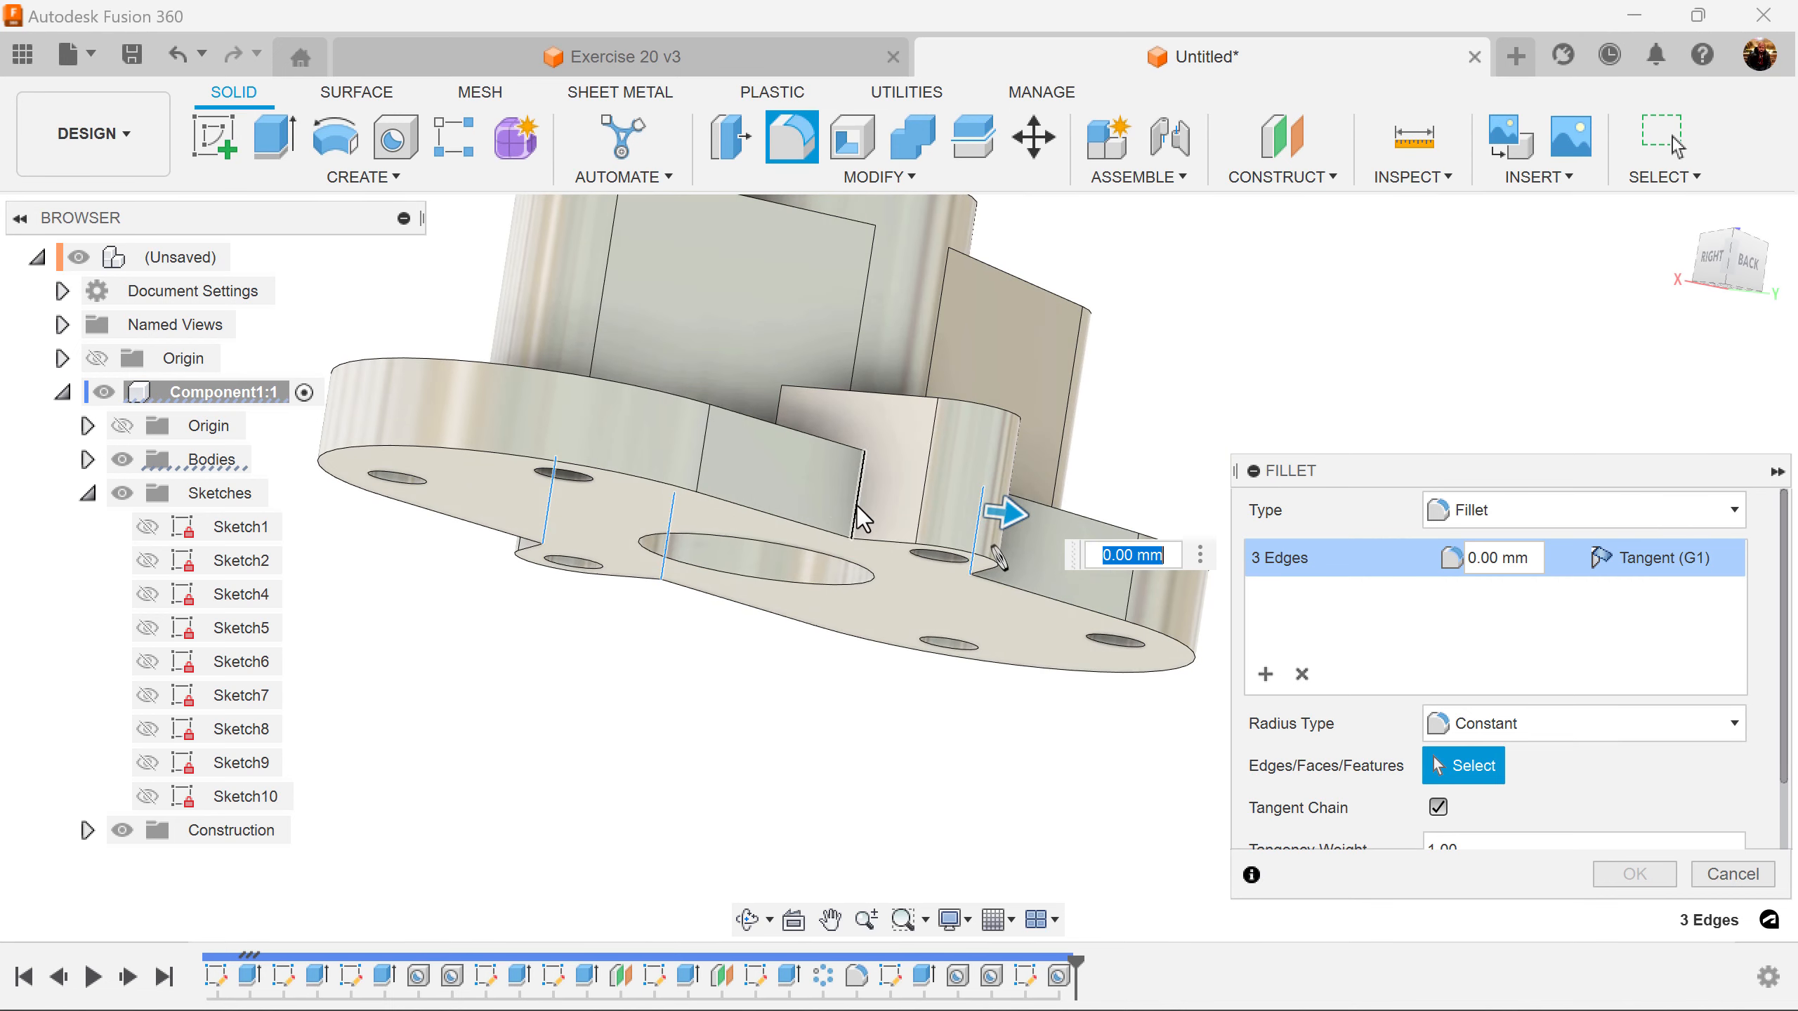
{"action": "left_click", "coordinate": [858, 507]}
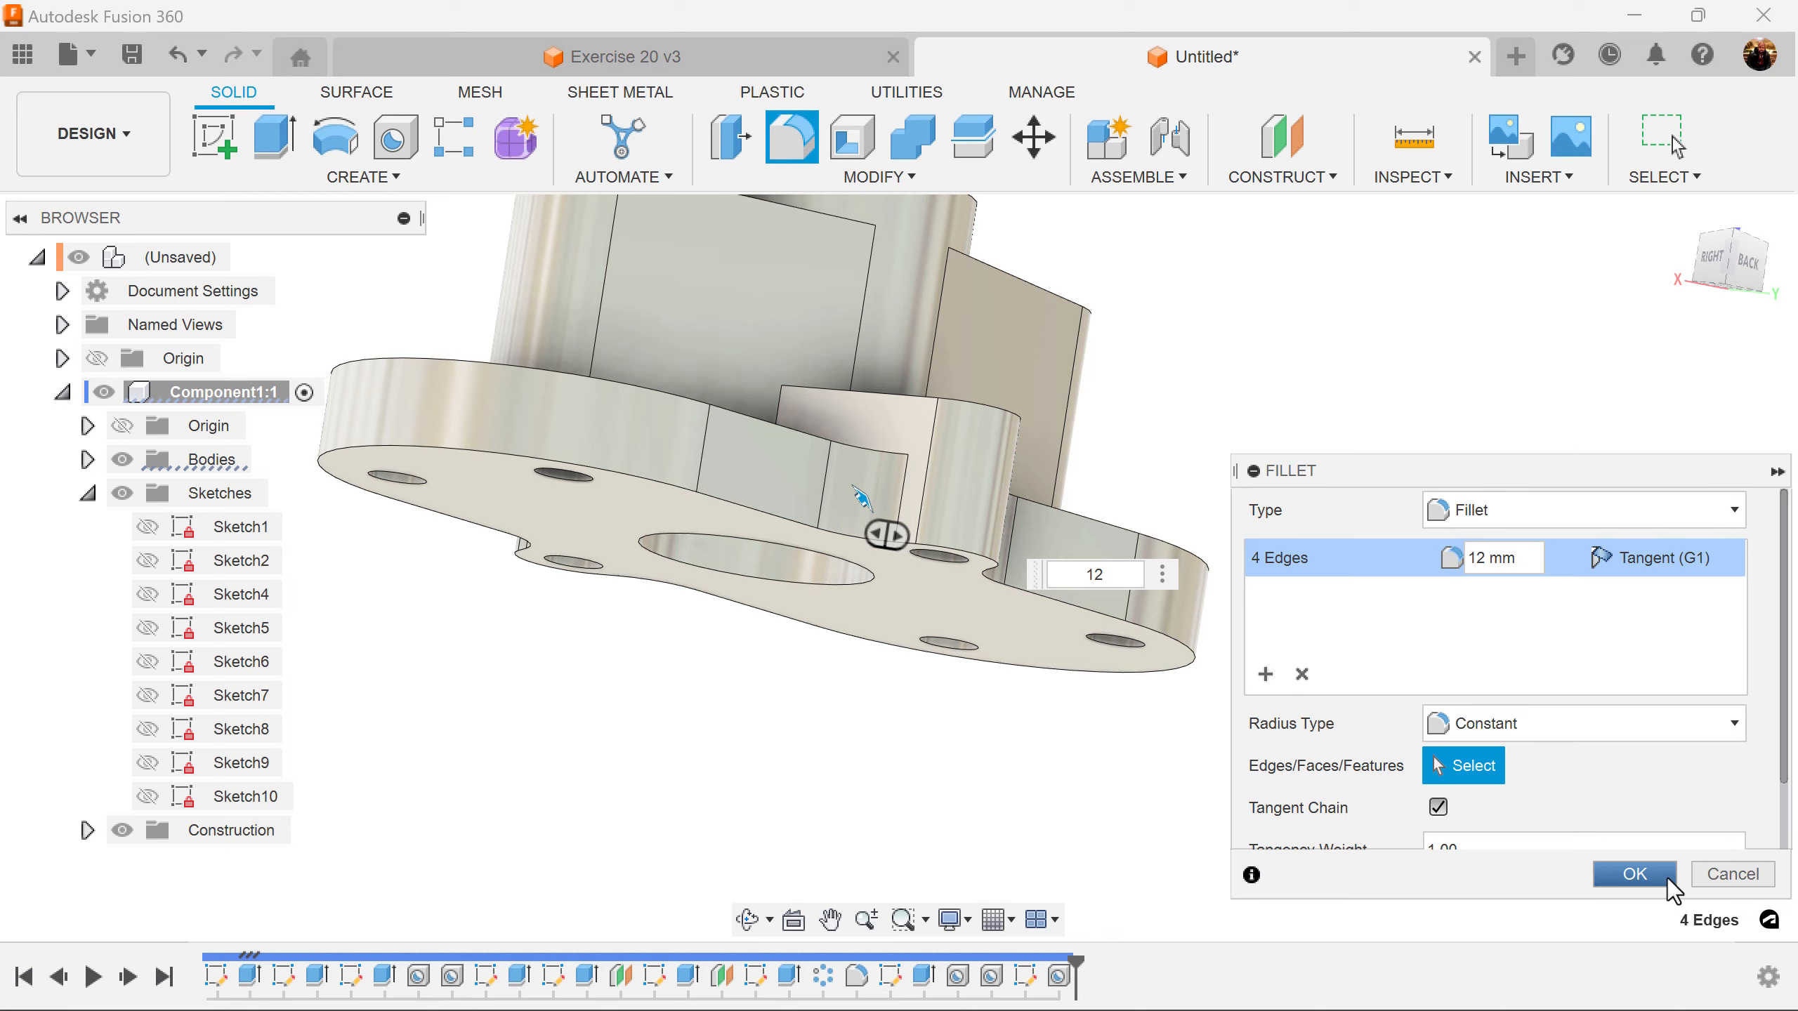
{"action": "left_click", "coordinate": [1634, 874]}
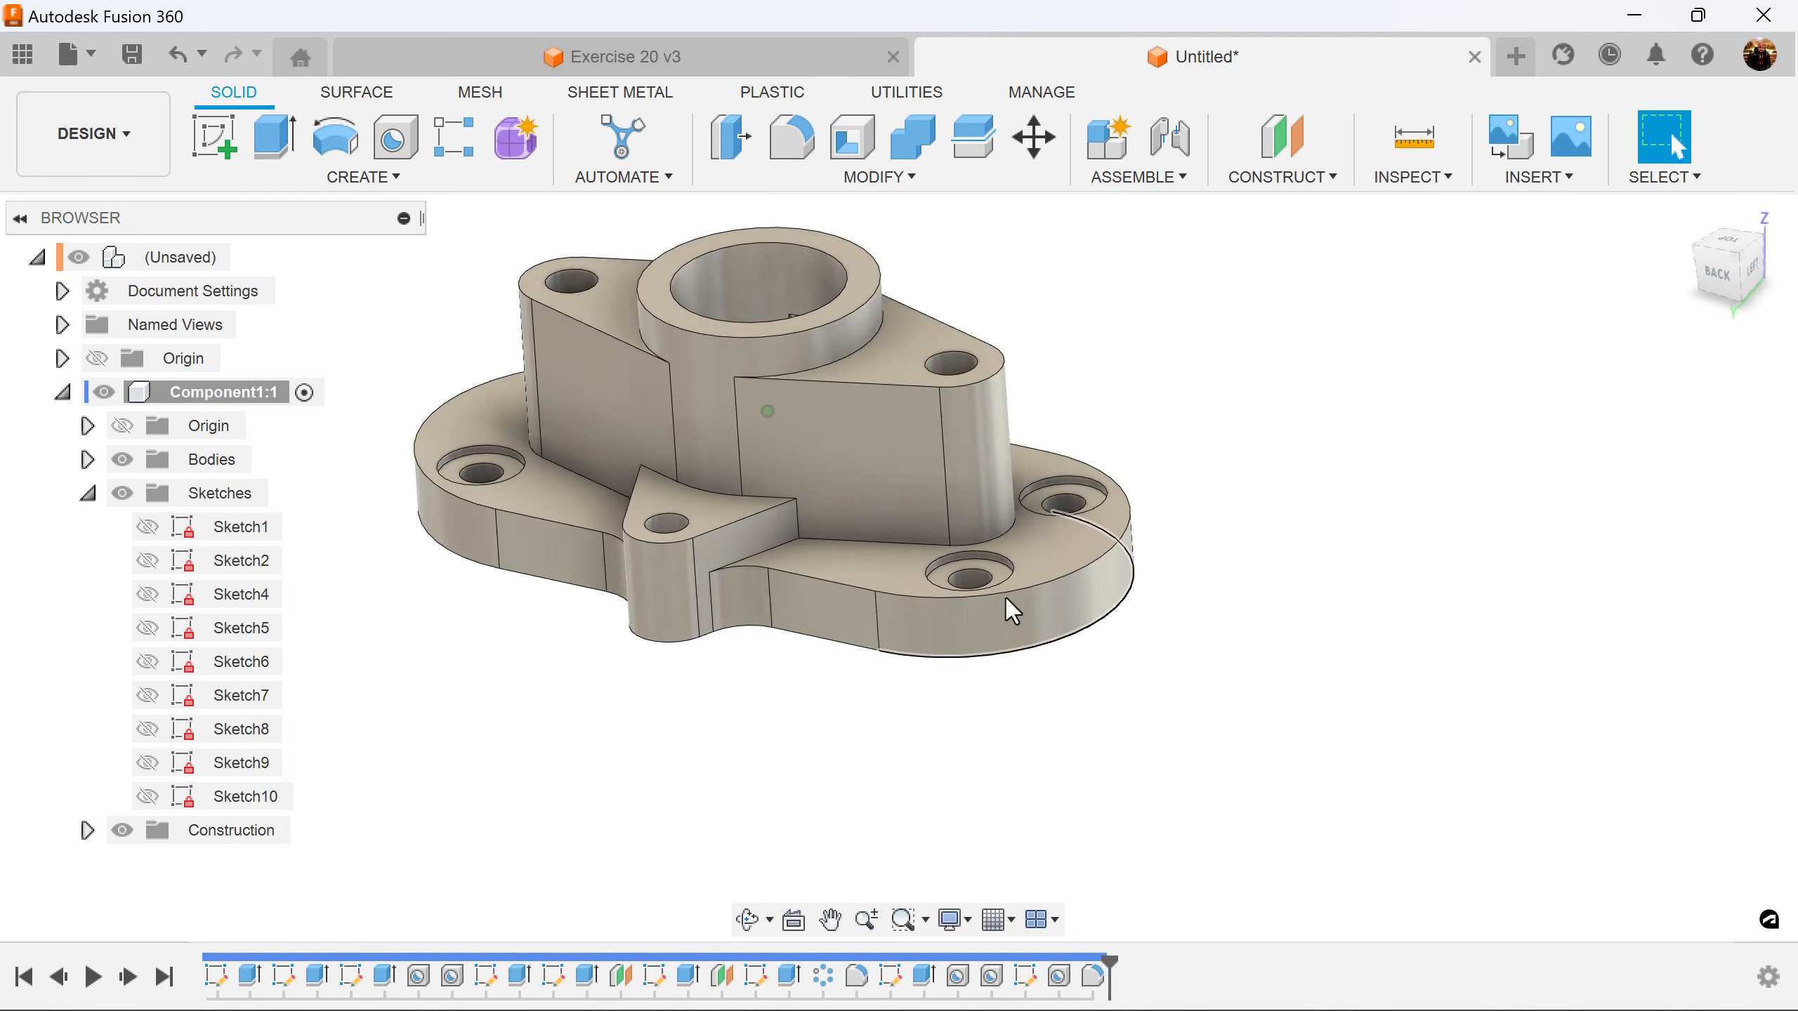
Switch to the Exercise 20 v3 design, examine the sloped ribs between the arms and flange ends, and return to the new design
{"action": "middle_click_drag", "start_coordinate": [1009, 602], "coordinate": [934, 638], "text": "shift"}
{"action": "scroll", "coordinate": [947, 533], "scroll_direction": "up", "scroll_amount": 3}
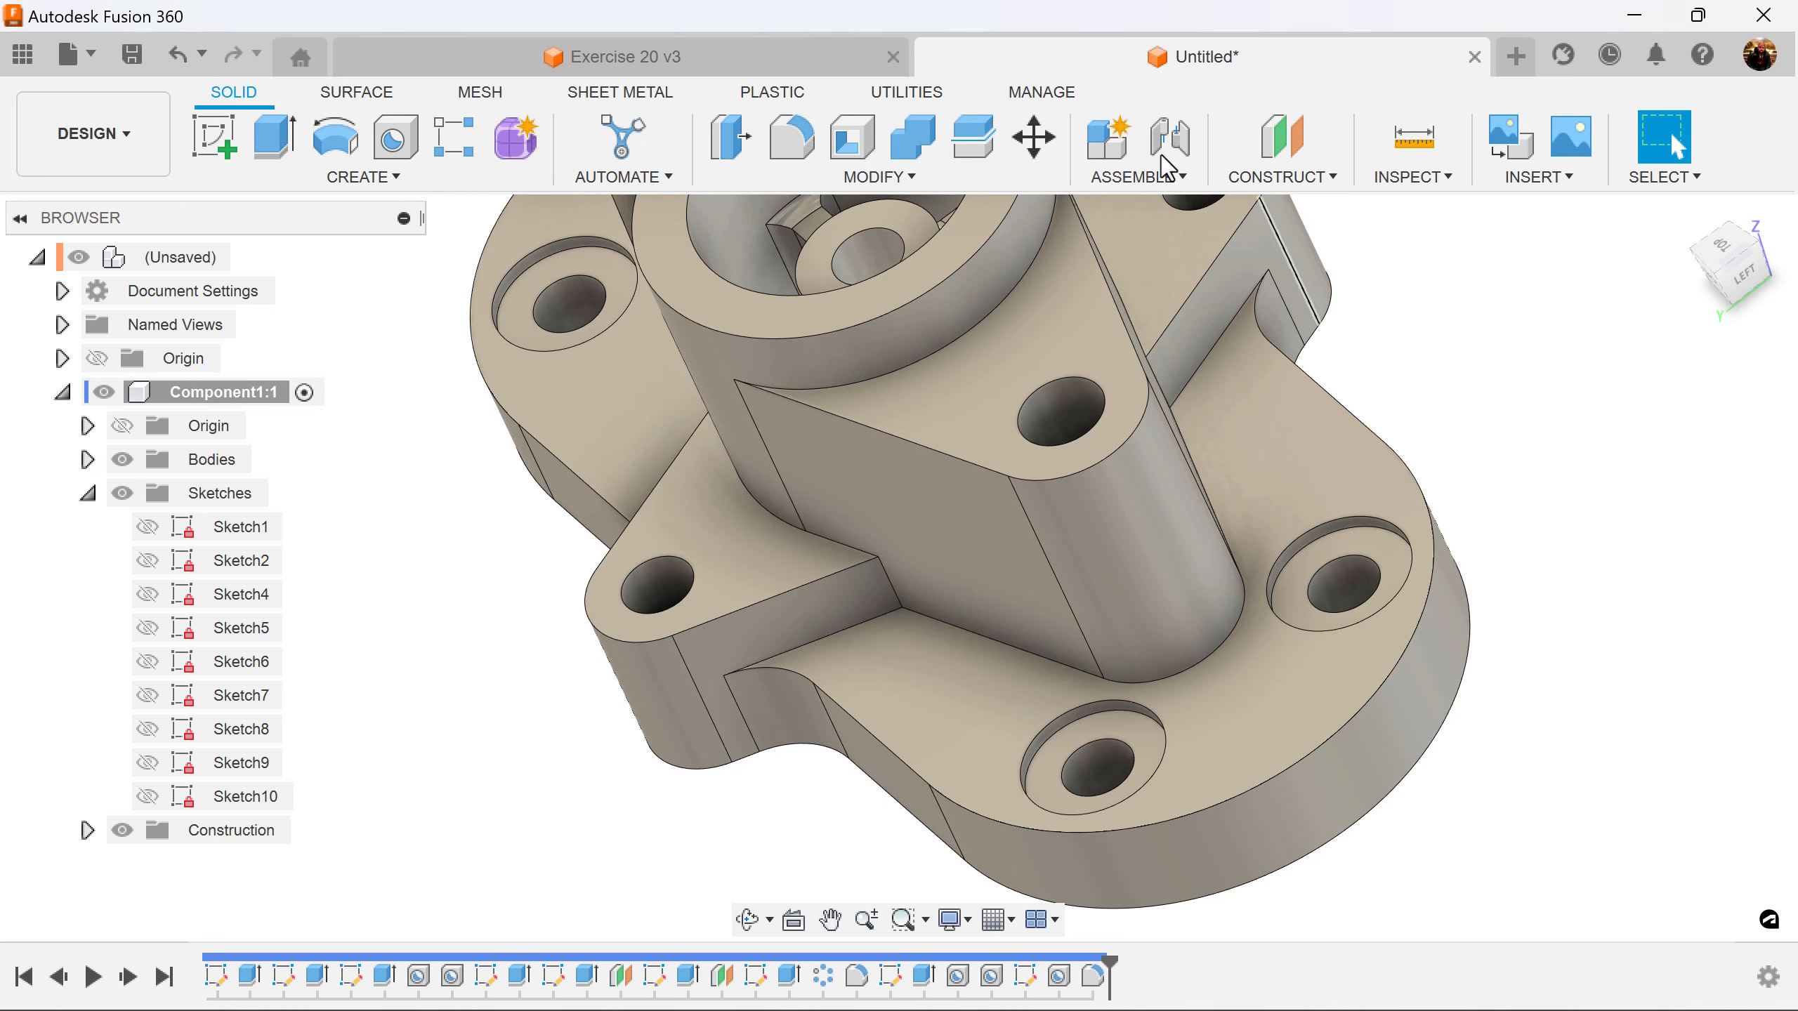
{"action": "left_click", "coordinate": [724, 58]}
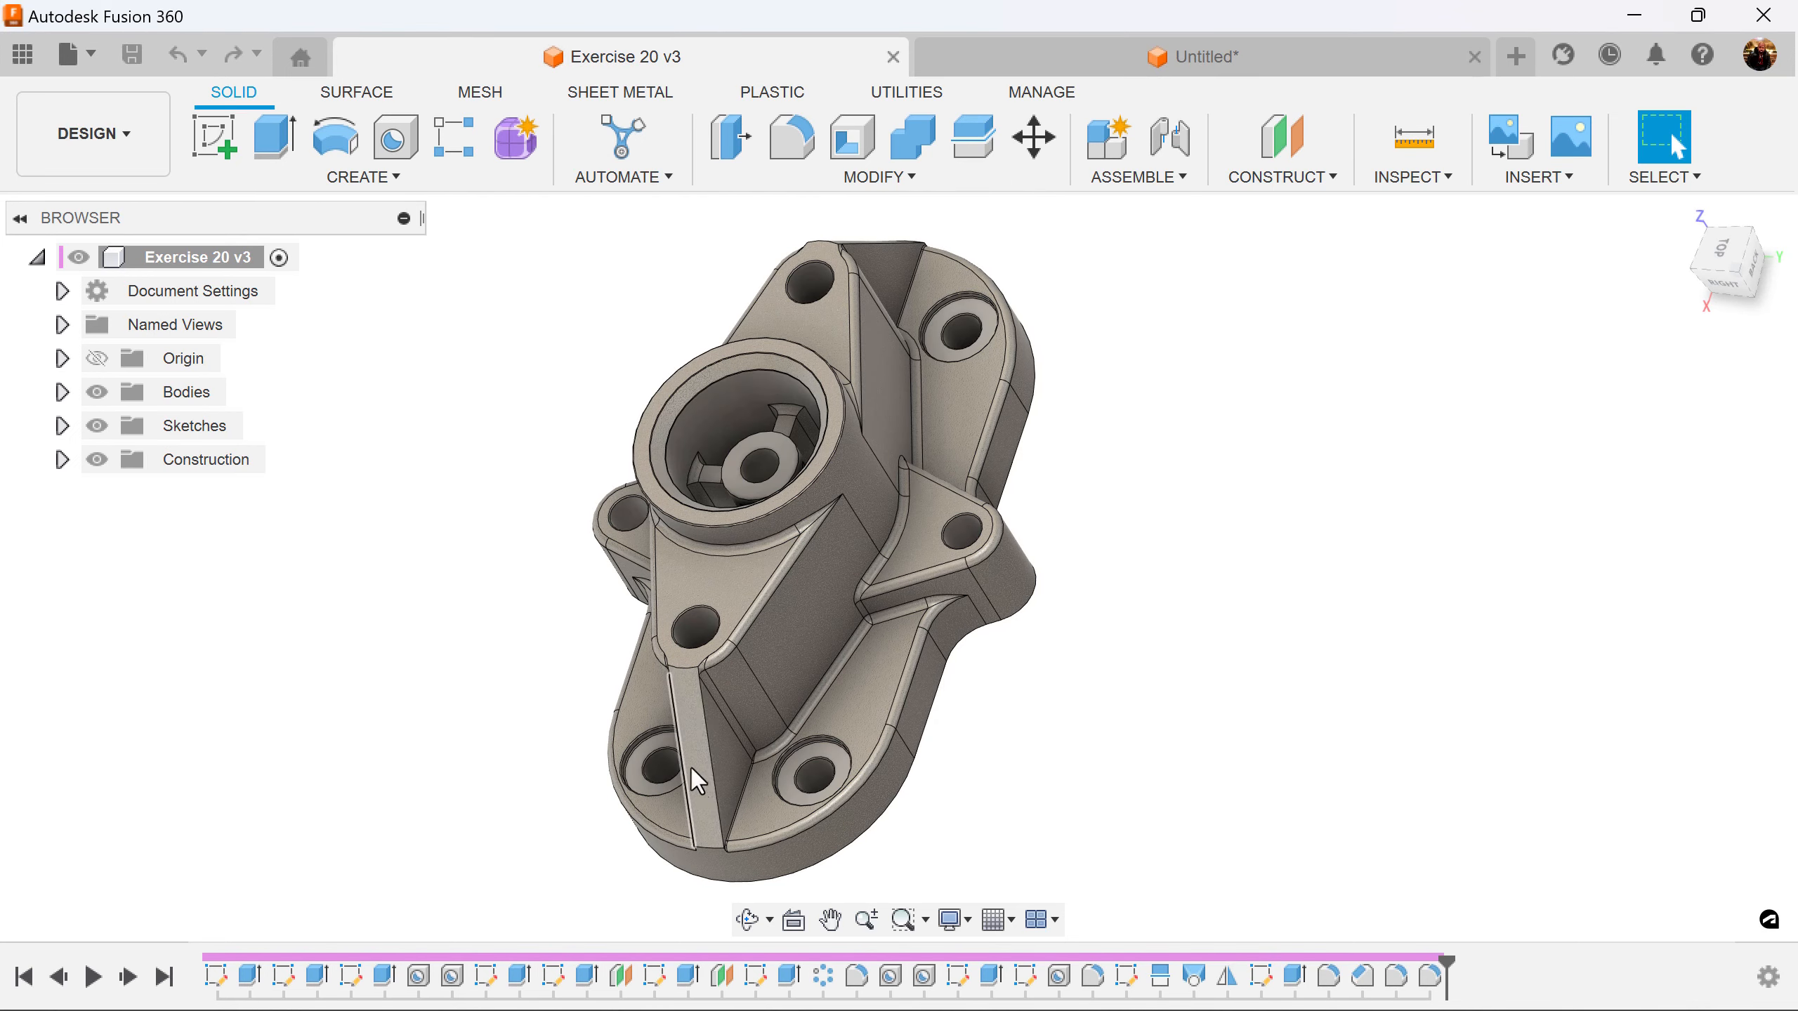
{"action": "middle_click_drag", "start_coordinate": [711, 685], "coordinate": [1060, 314], "text": "shift"}
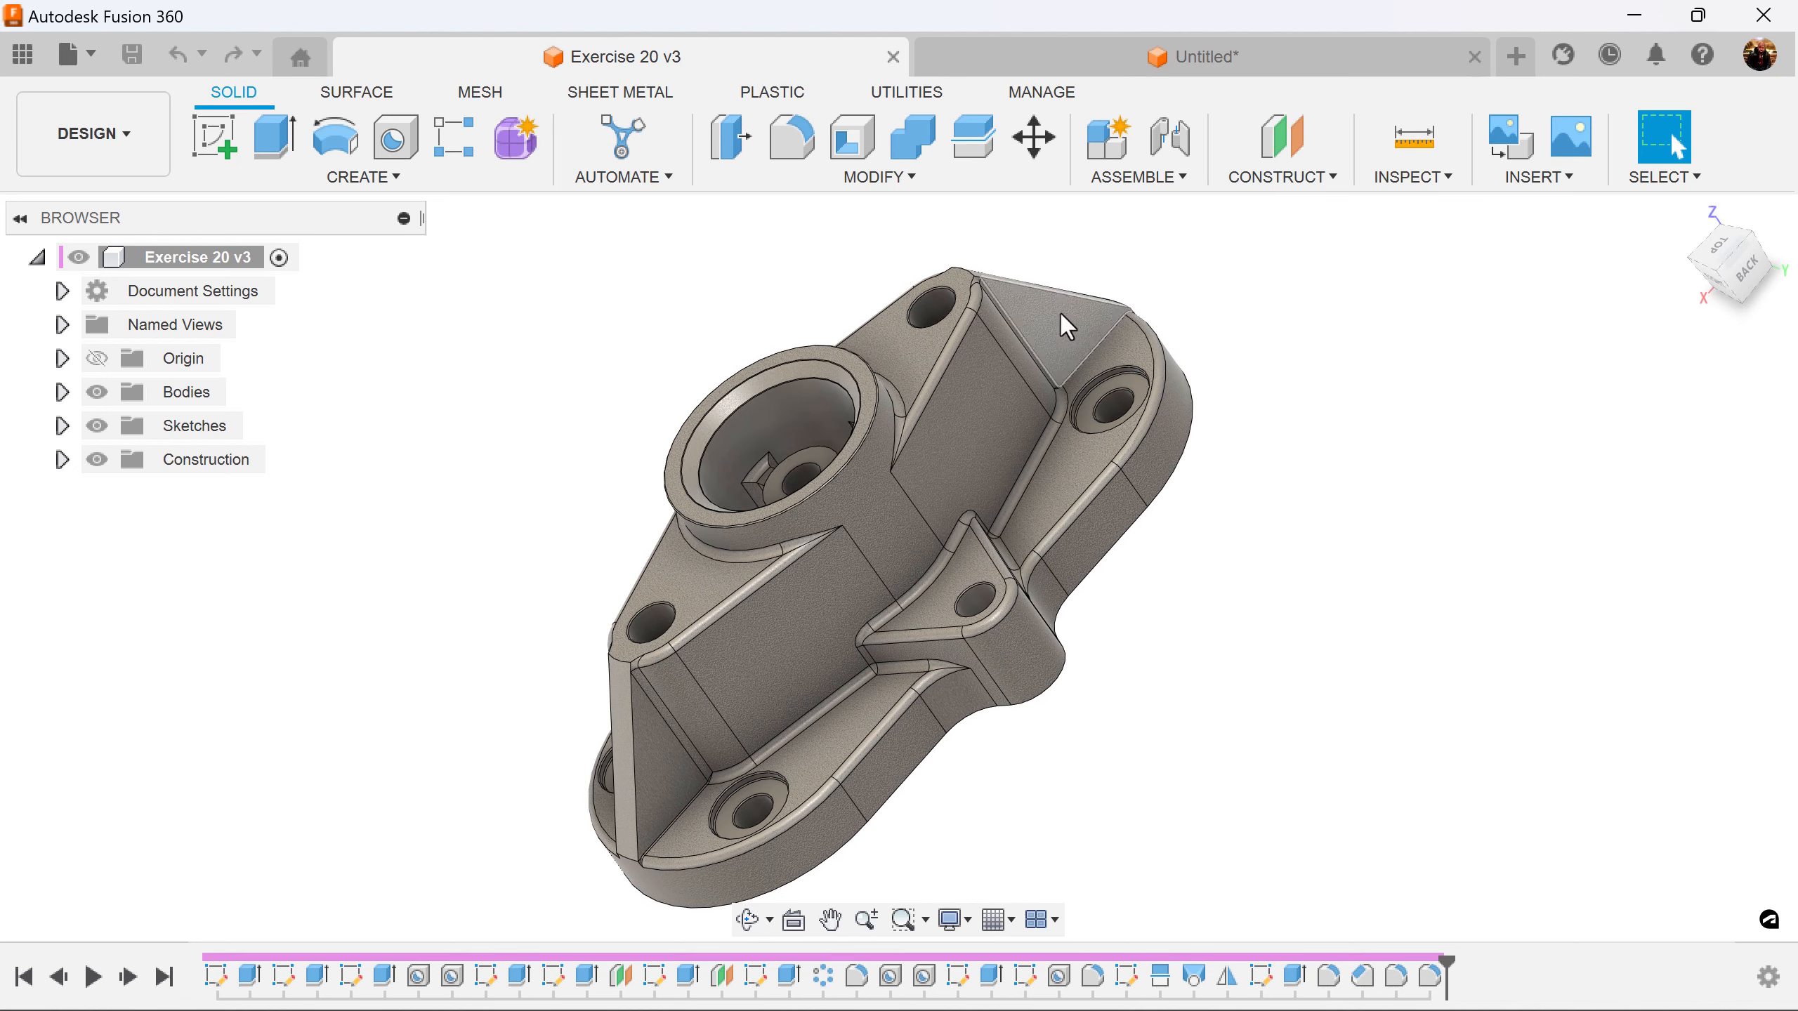
{"action": "left_click", "coordinate": [1267, 70]}
Start a sketch on the raised arm's top face and draw a 40 × 8 mm two-point rectangle just outside the flange's rounded end
{"action": "left_click", "coordinate": [213, 136]}
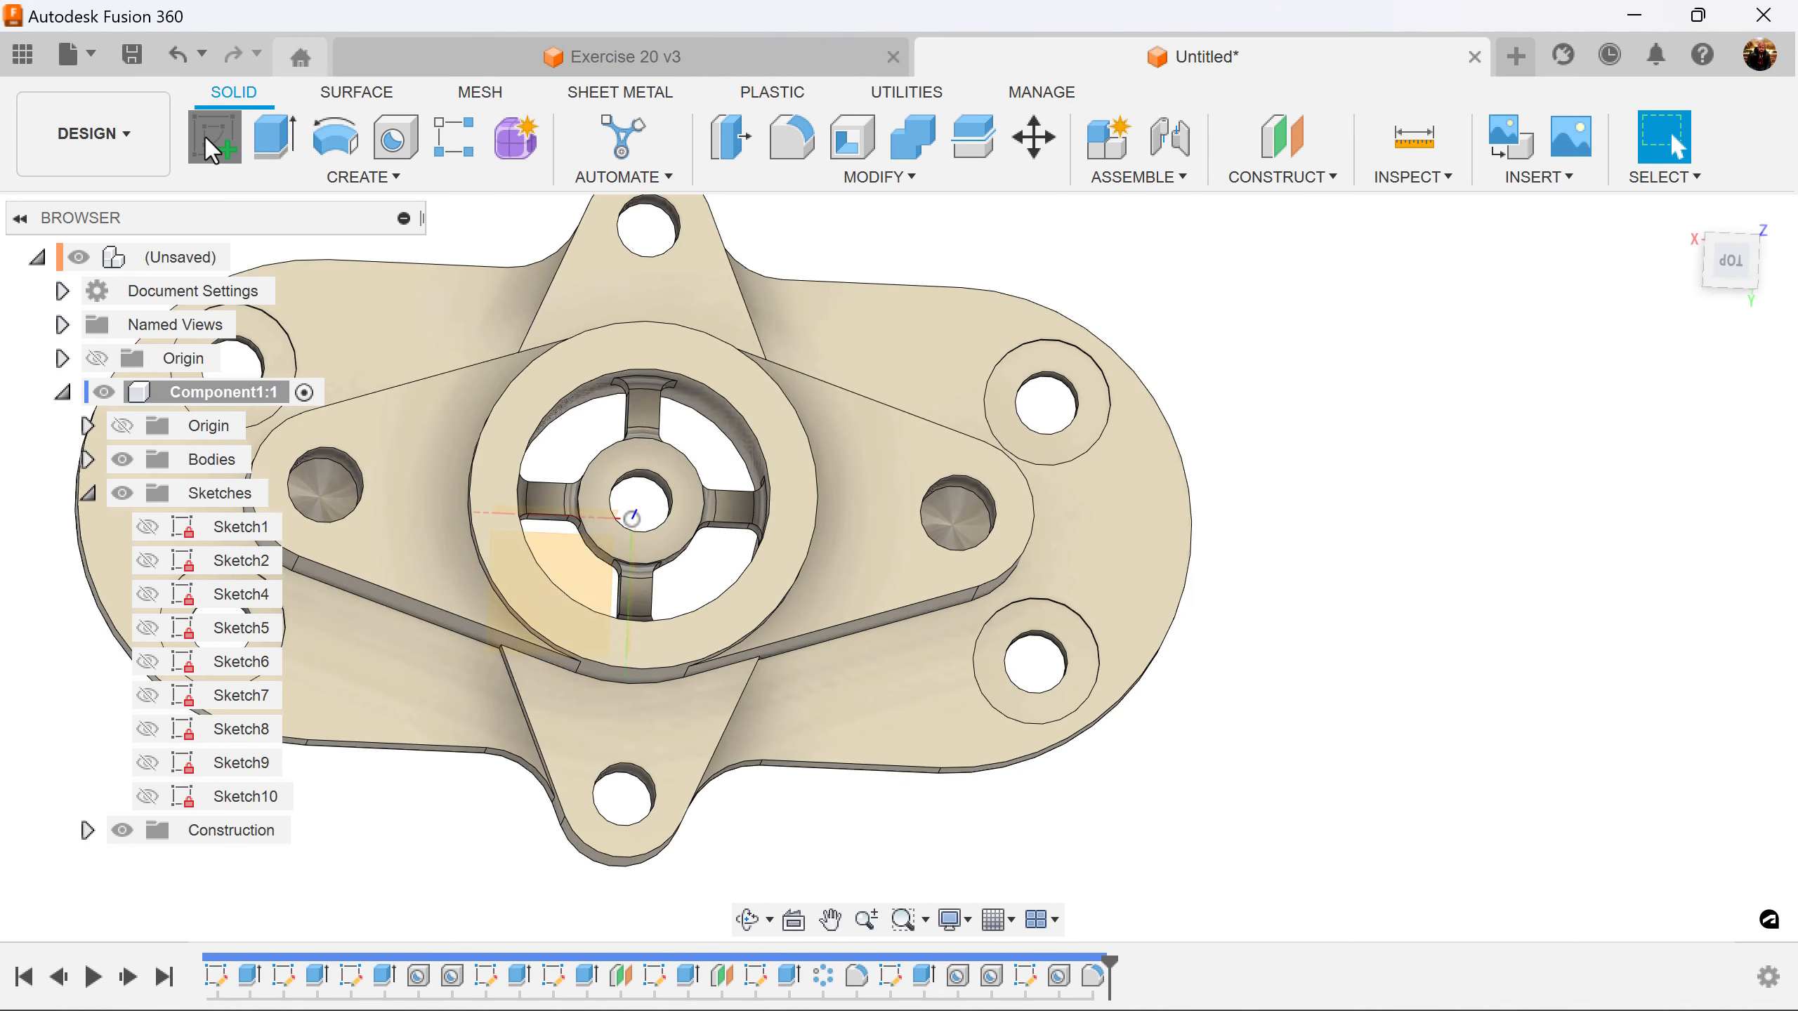
{"action": "left_click", "coordinate": [896, 461]}
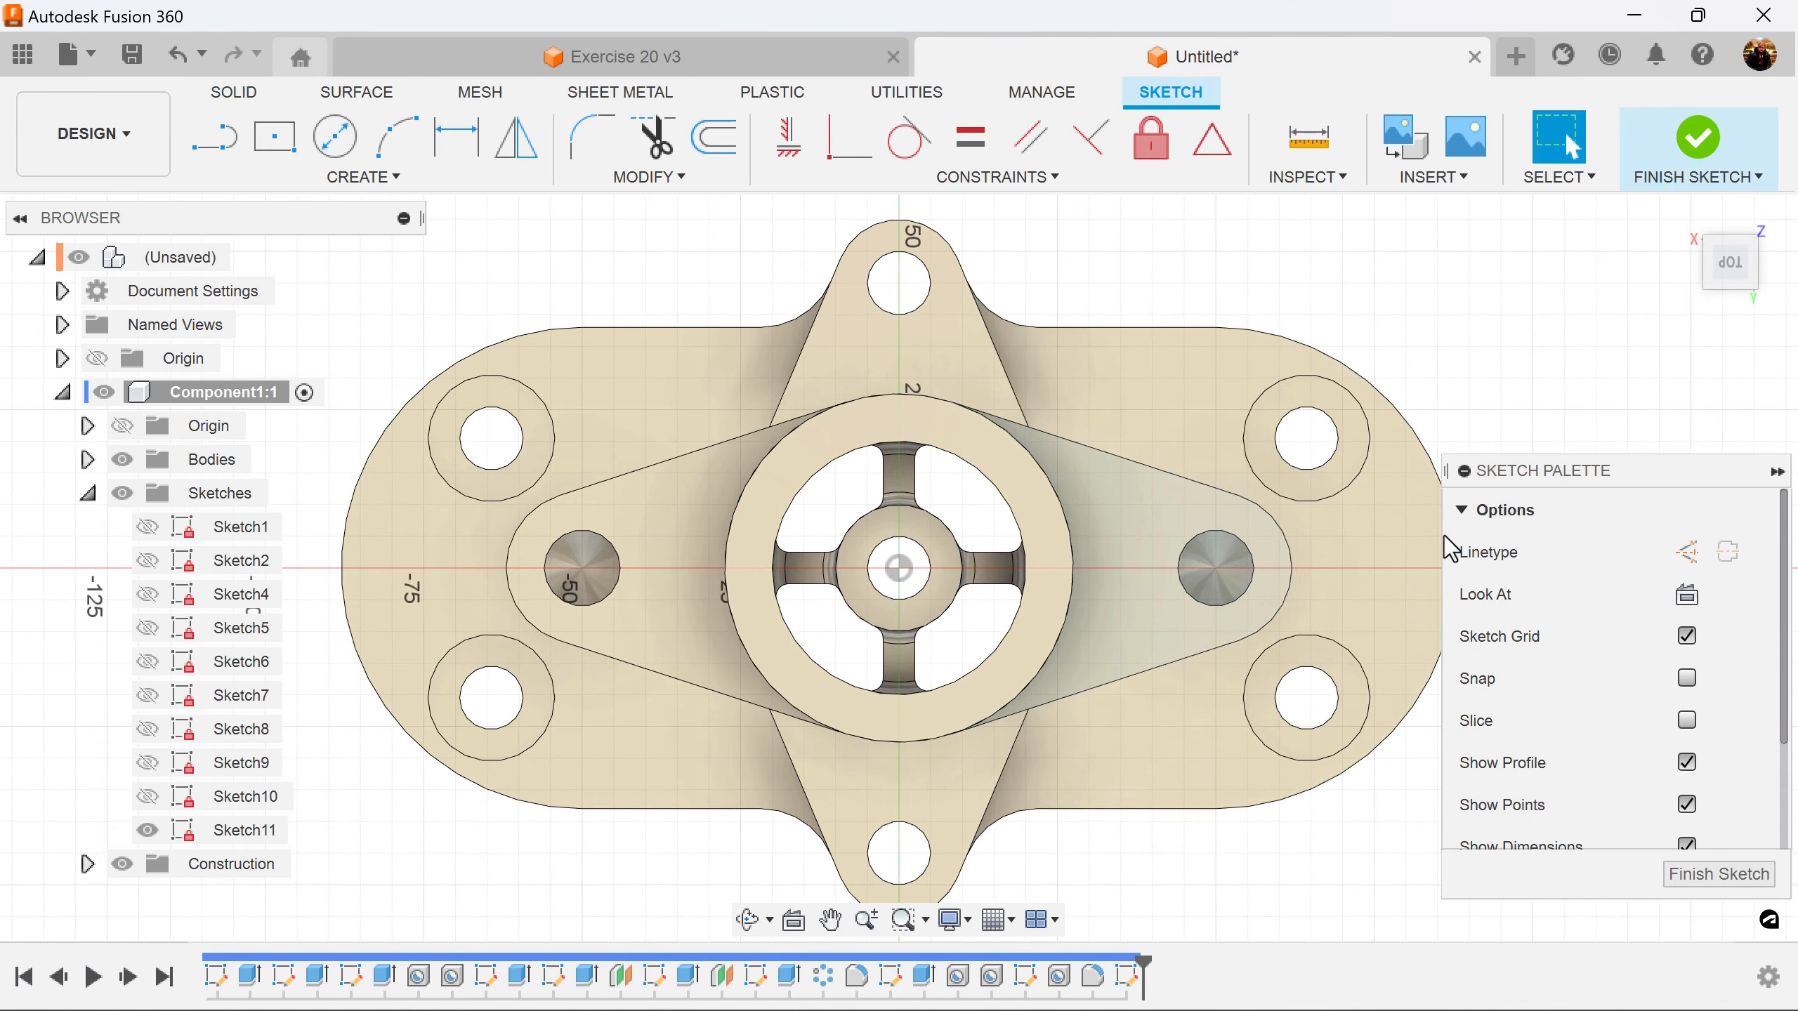
{"action": "middle_click_drag", "start_coordinate": [1398, 551], "coordinate": [1031, 546]}
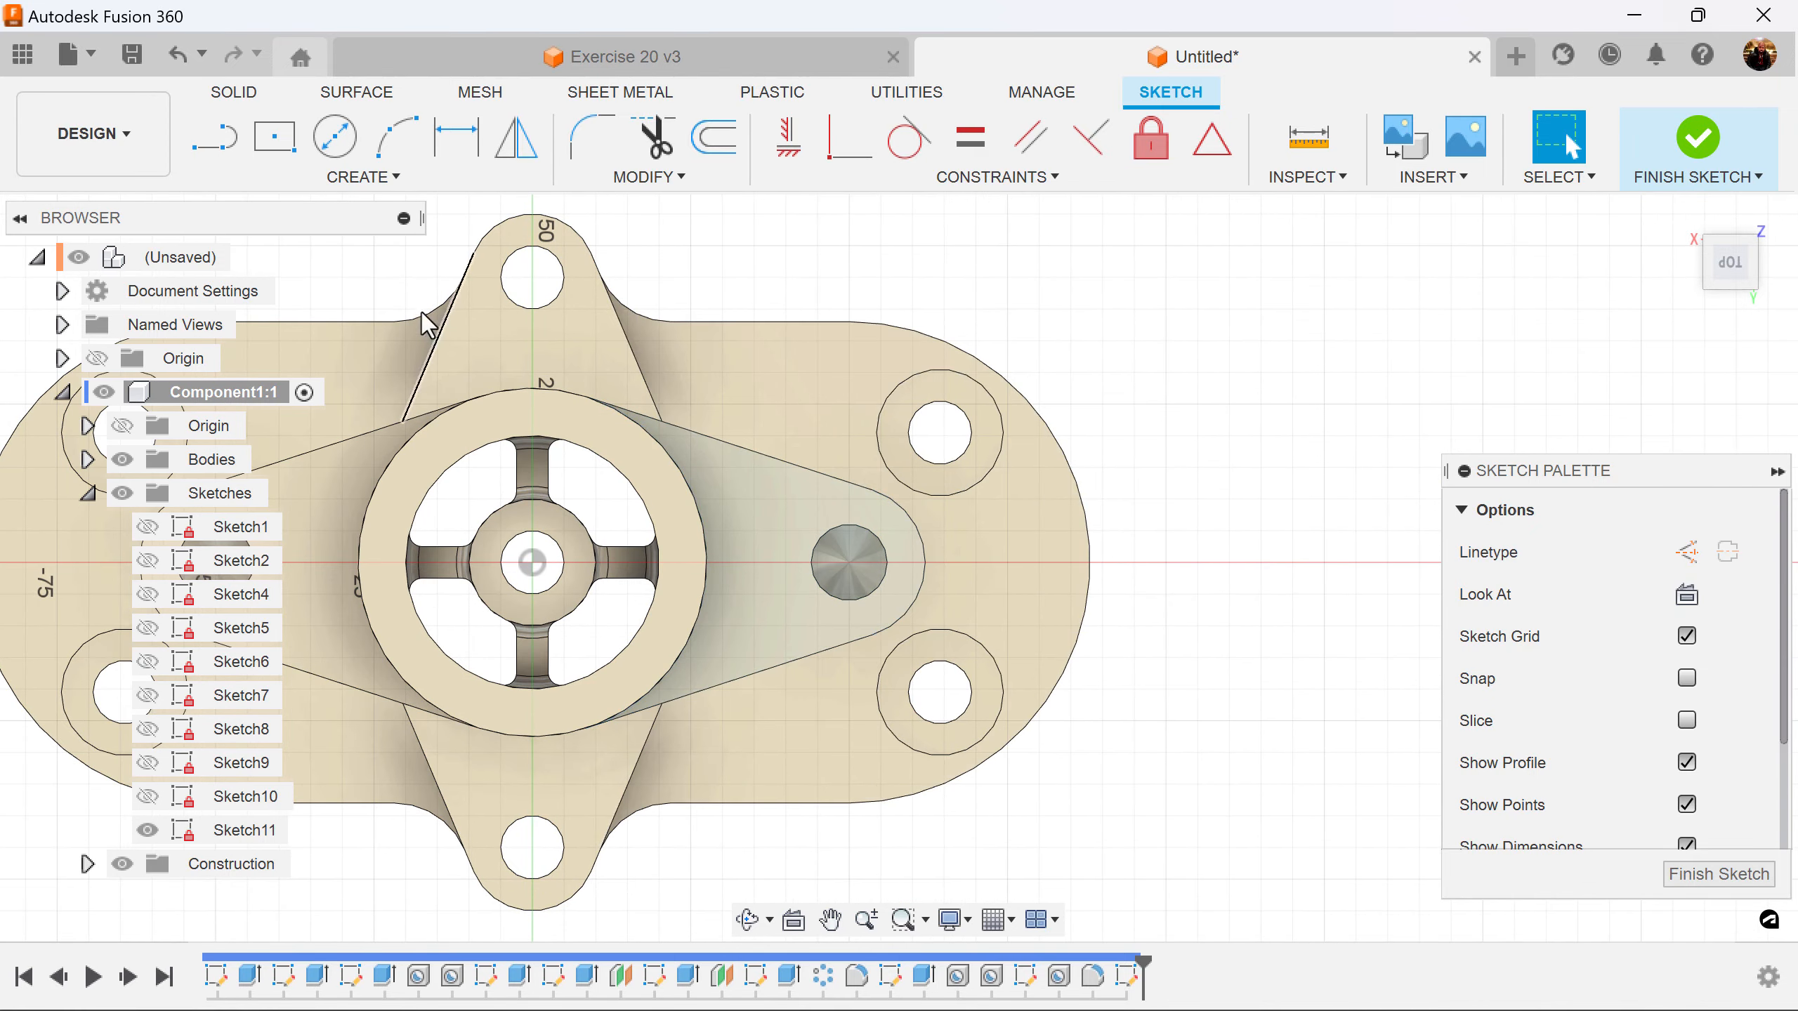
{"action": "left_click", "coordinate": [354, 175]}
{"action": "mouse_move", "coordinate": [284, 239]}
{"action": "left_click", "coordinate": [510, 238]}
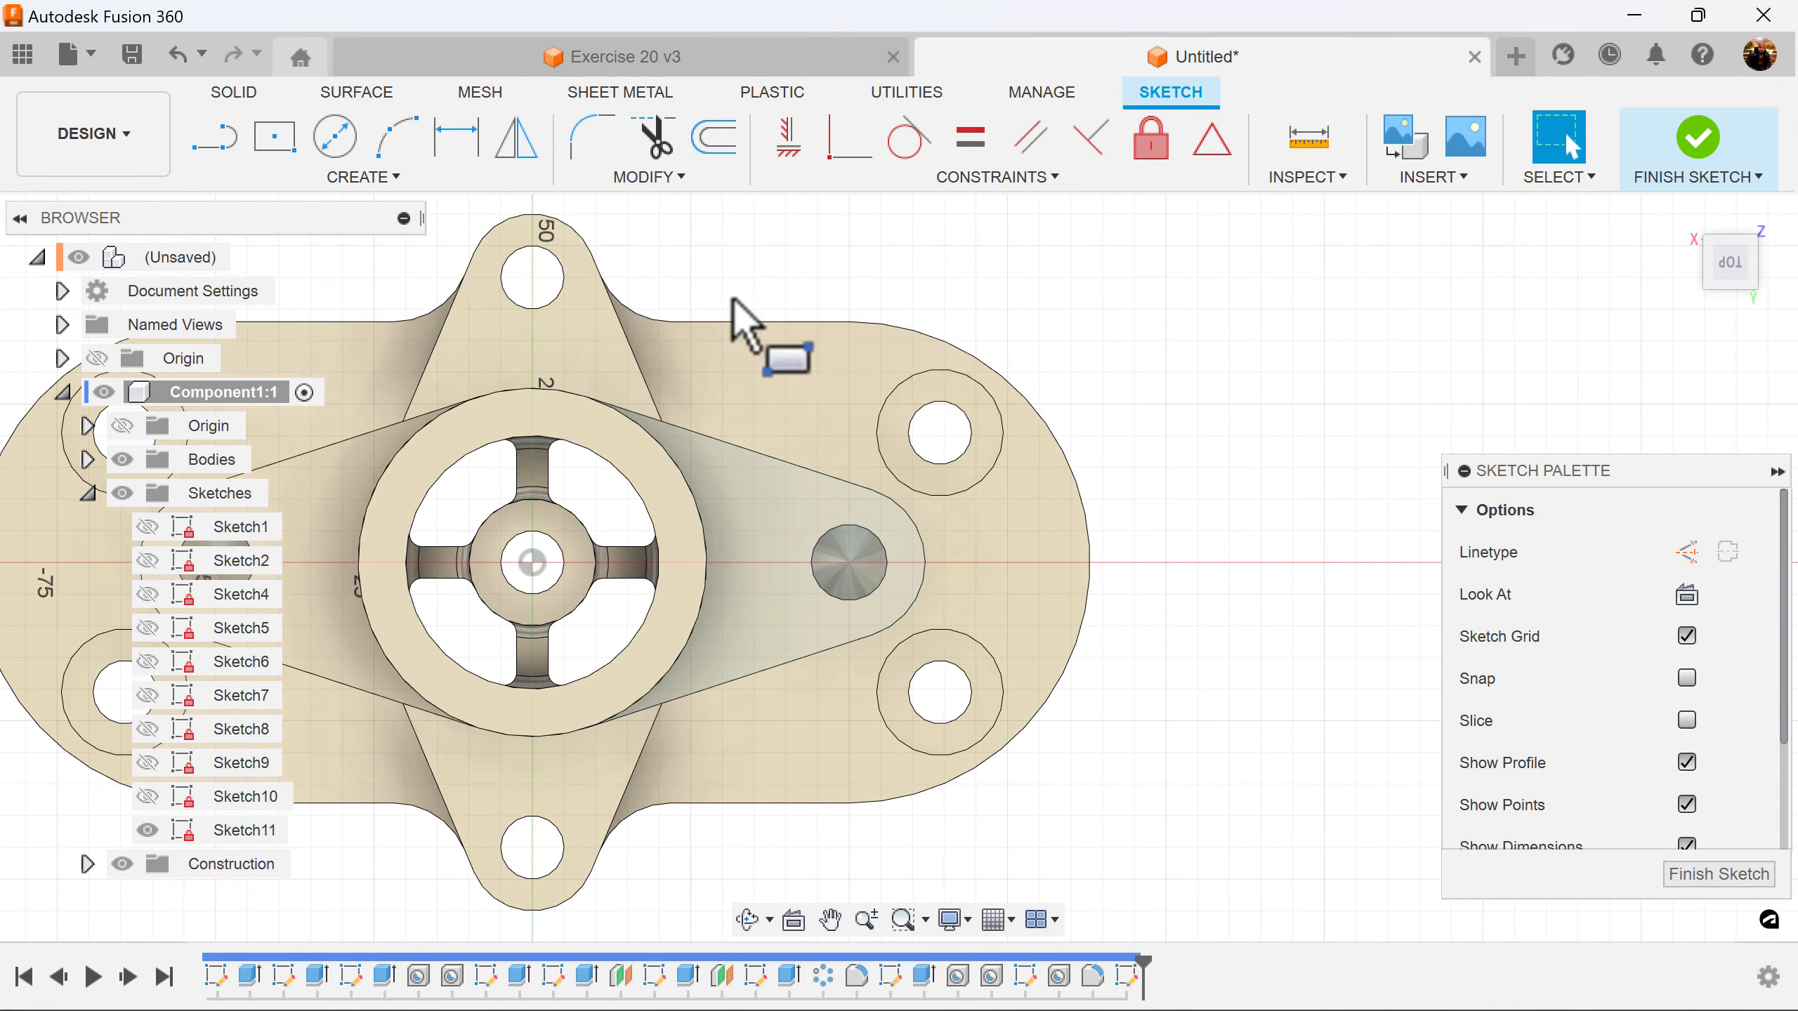
{"action": "left_click", "coordinate": [1127, 467]}
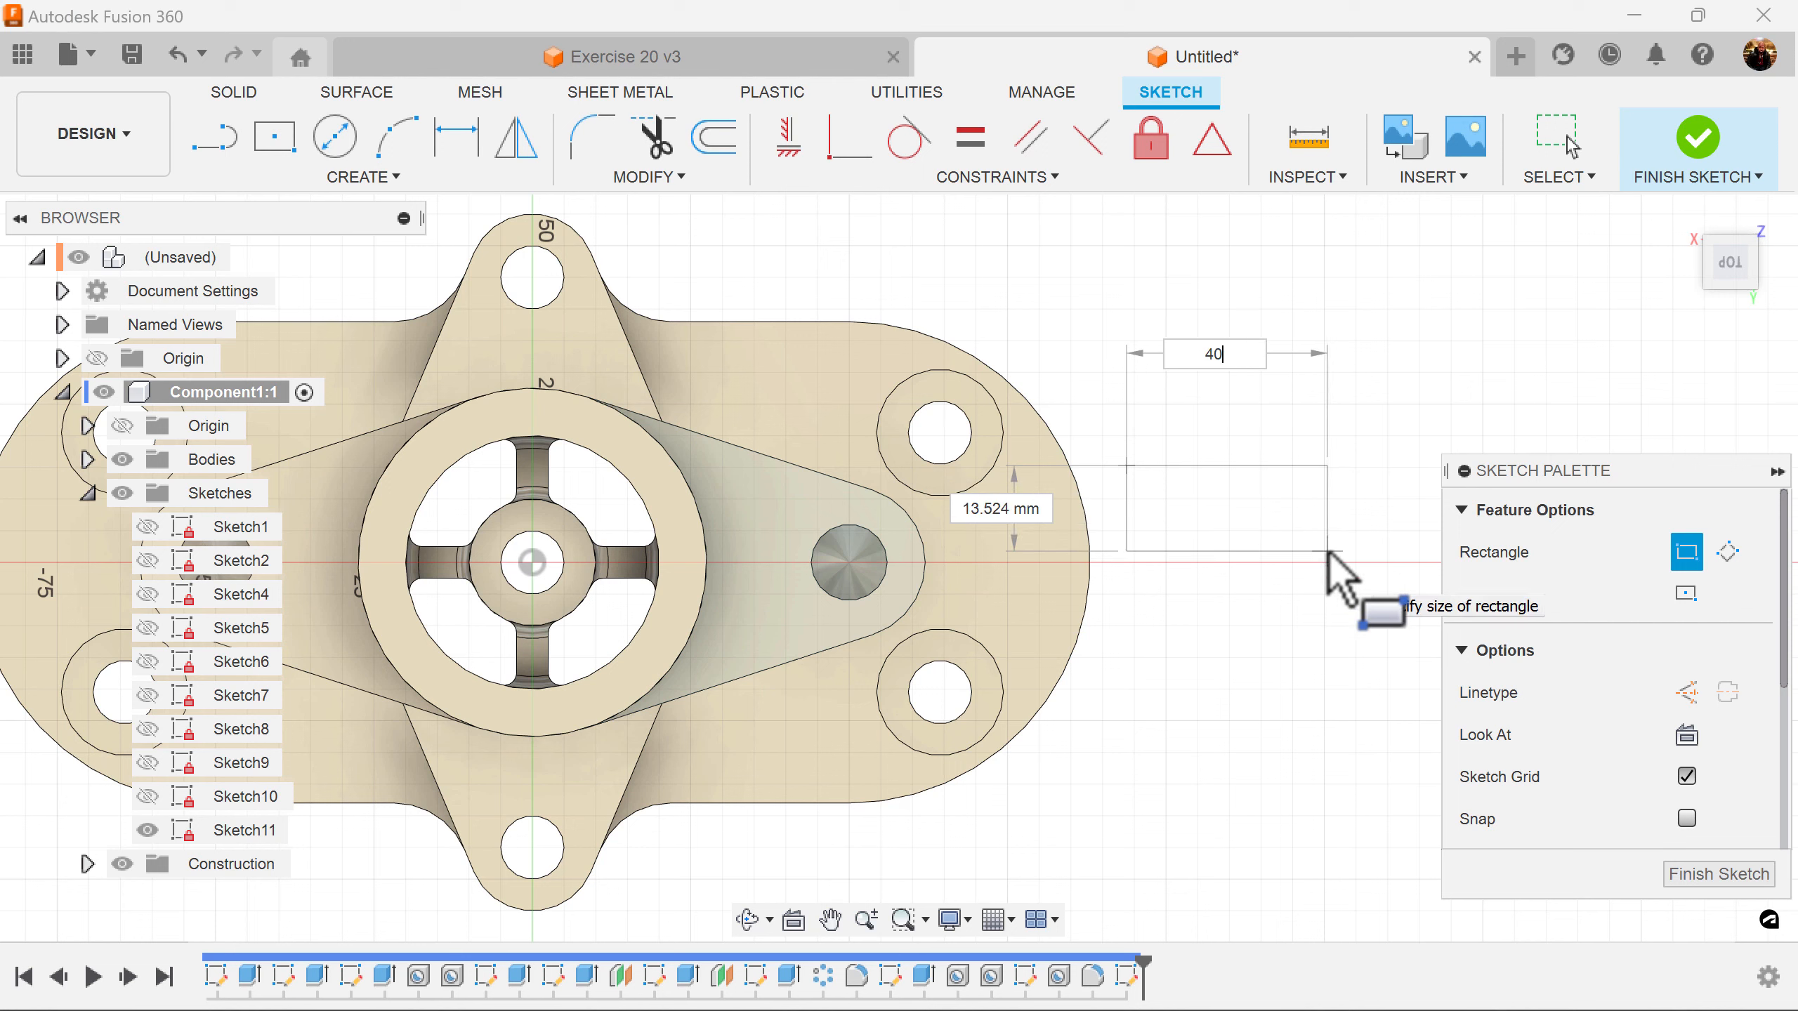
{"action": "key", "text": "Tab"}
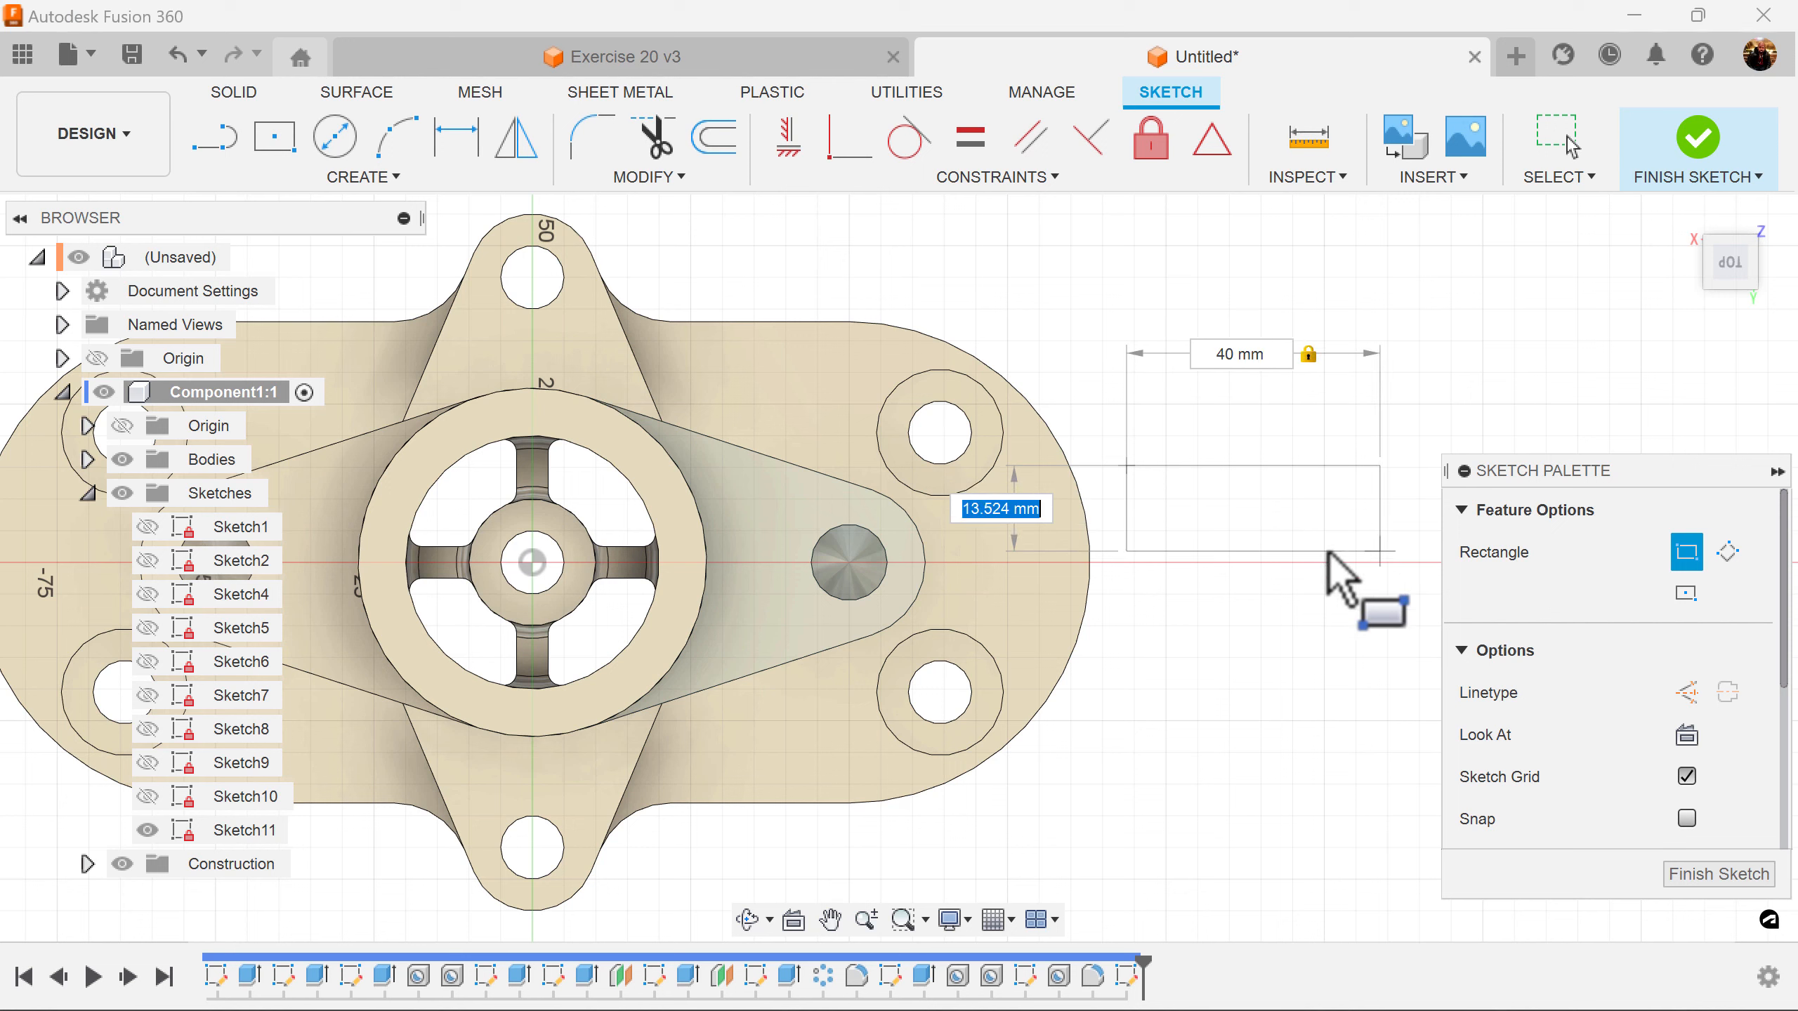
{"action": "type", "text": "8"}
{"action": "key", "text": "Tab"}
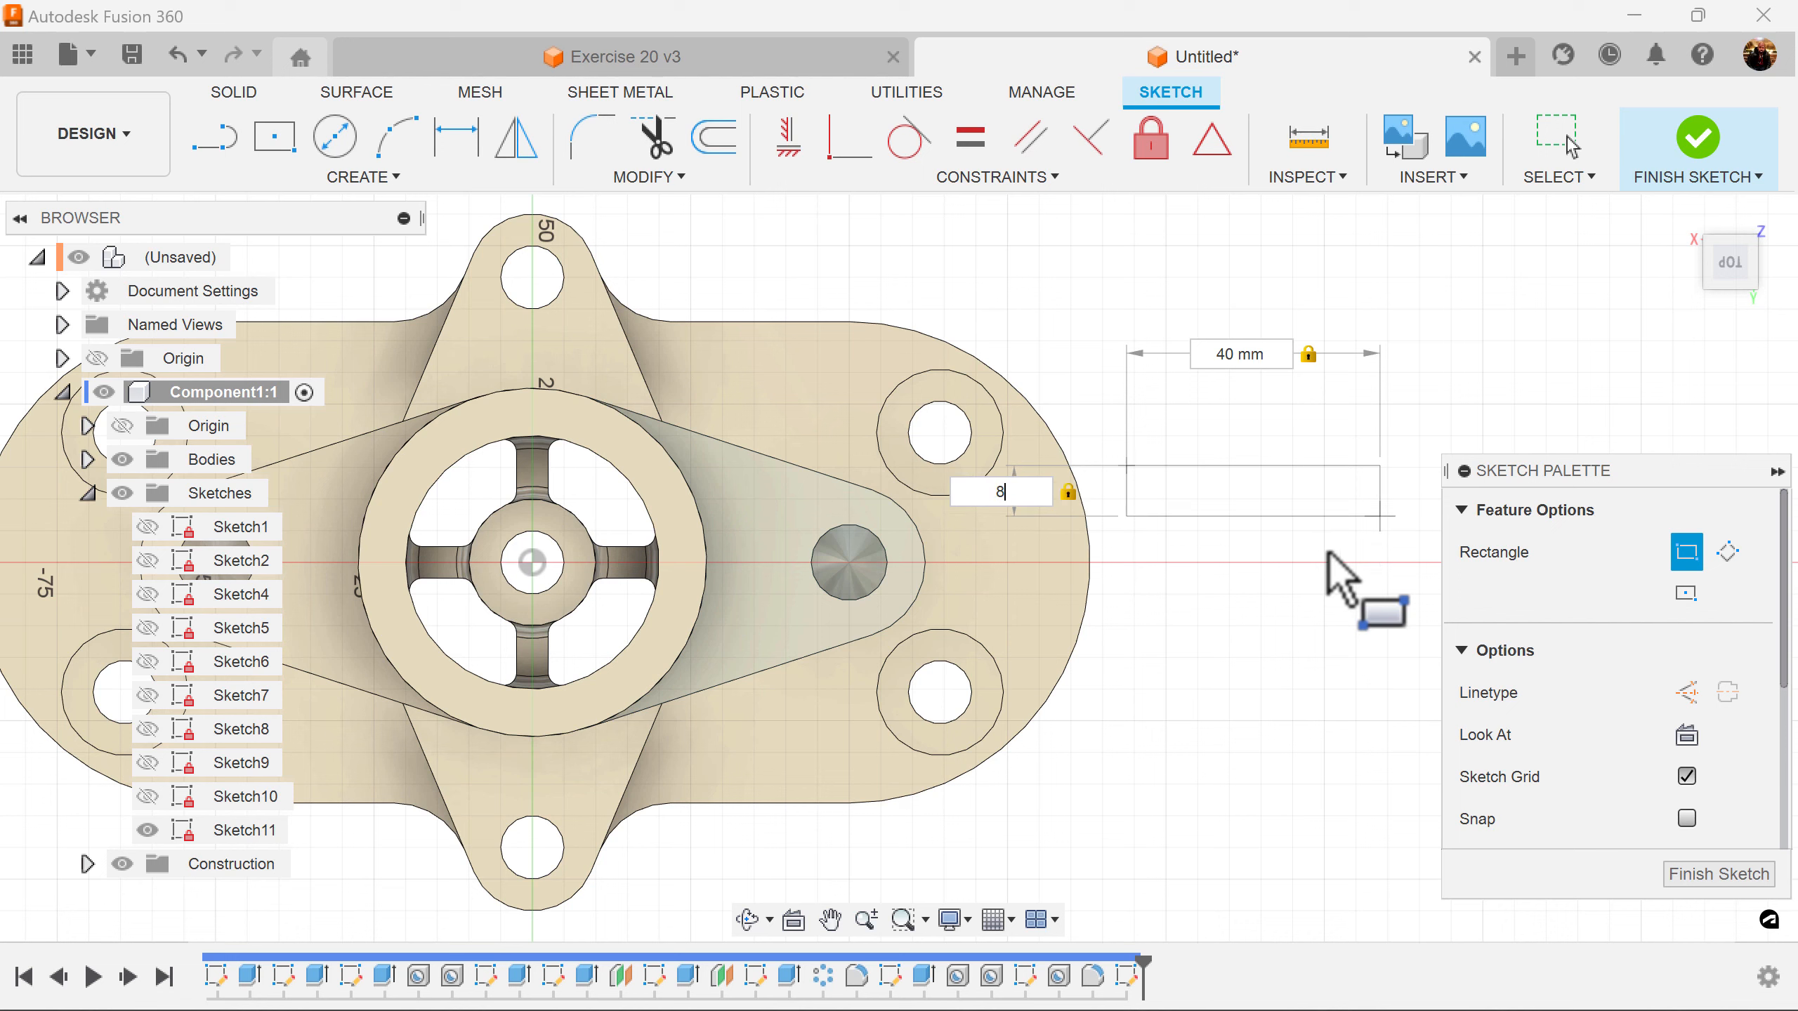
{"action": "key", "text": "Return"}
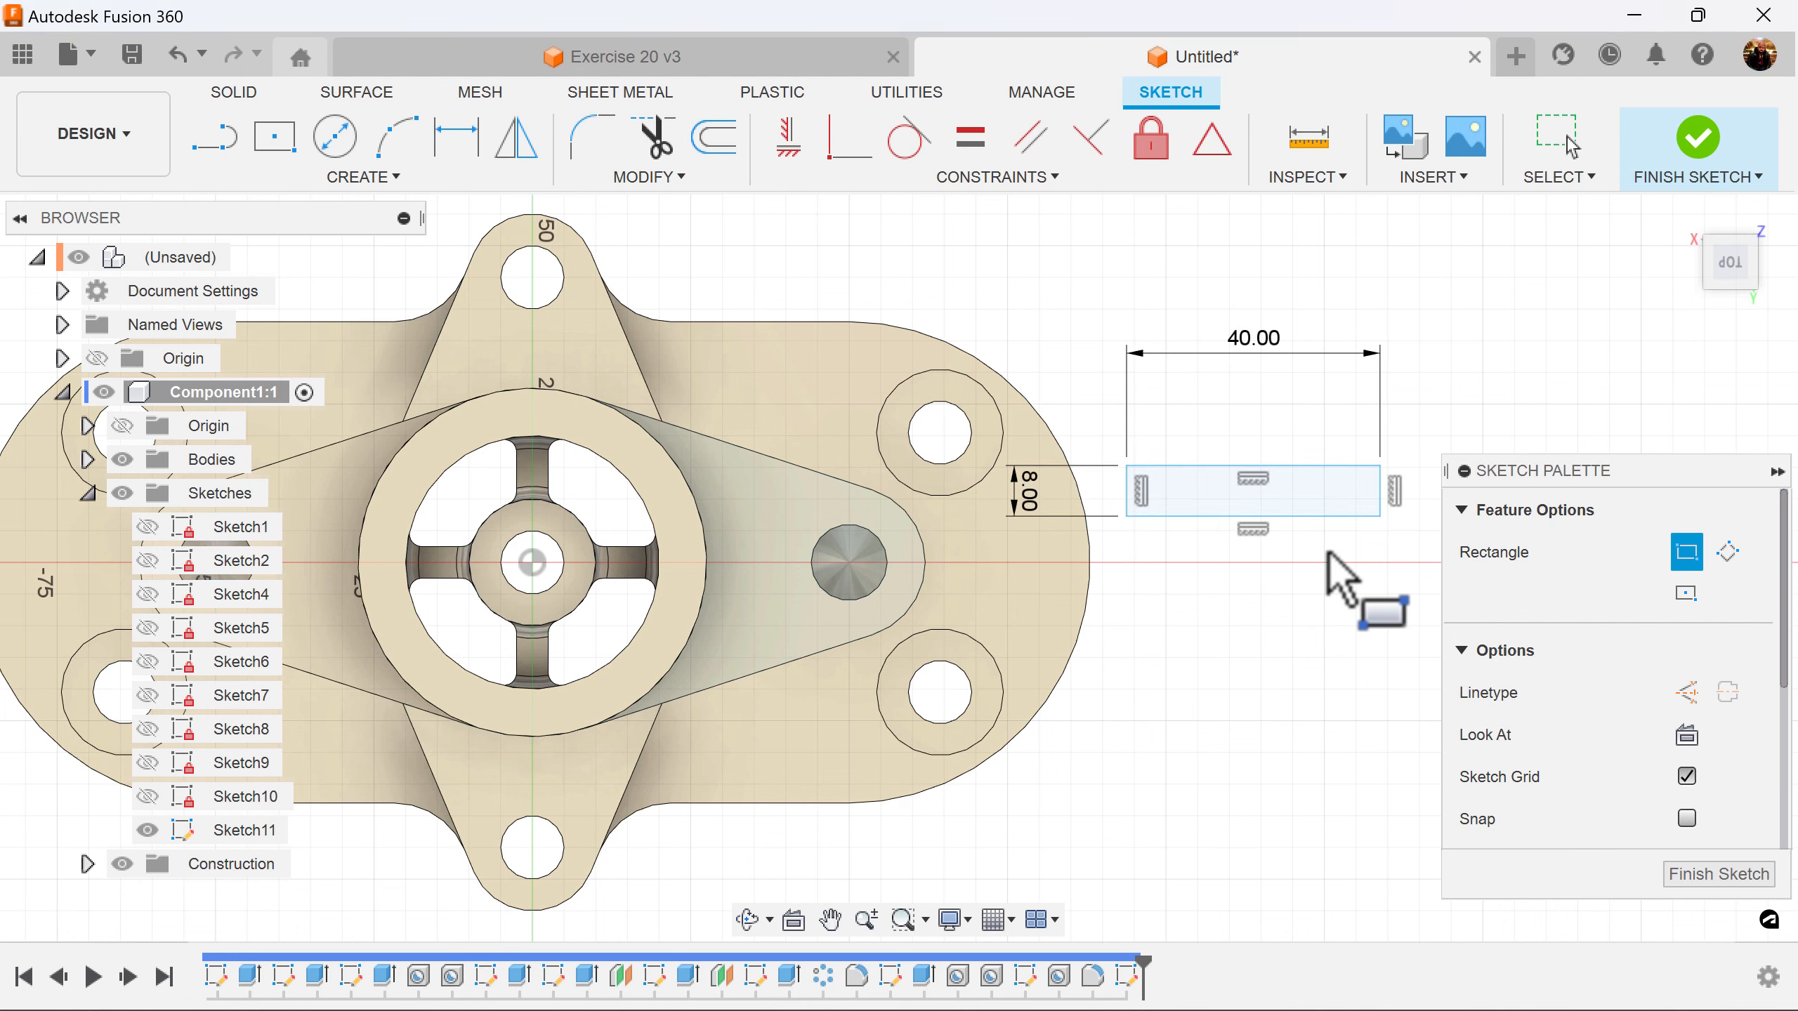
Constrain the midpoint of the rectangle's inner short edge to the raised arm's hole centre and finish the sketch
{"action": "left_click", "coordinate": [1213, 149]}
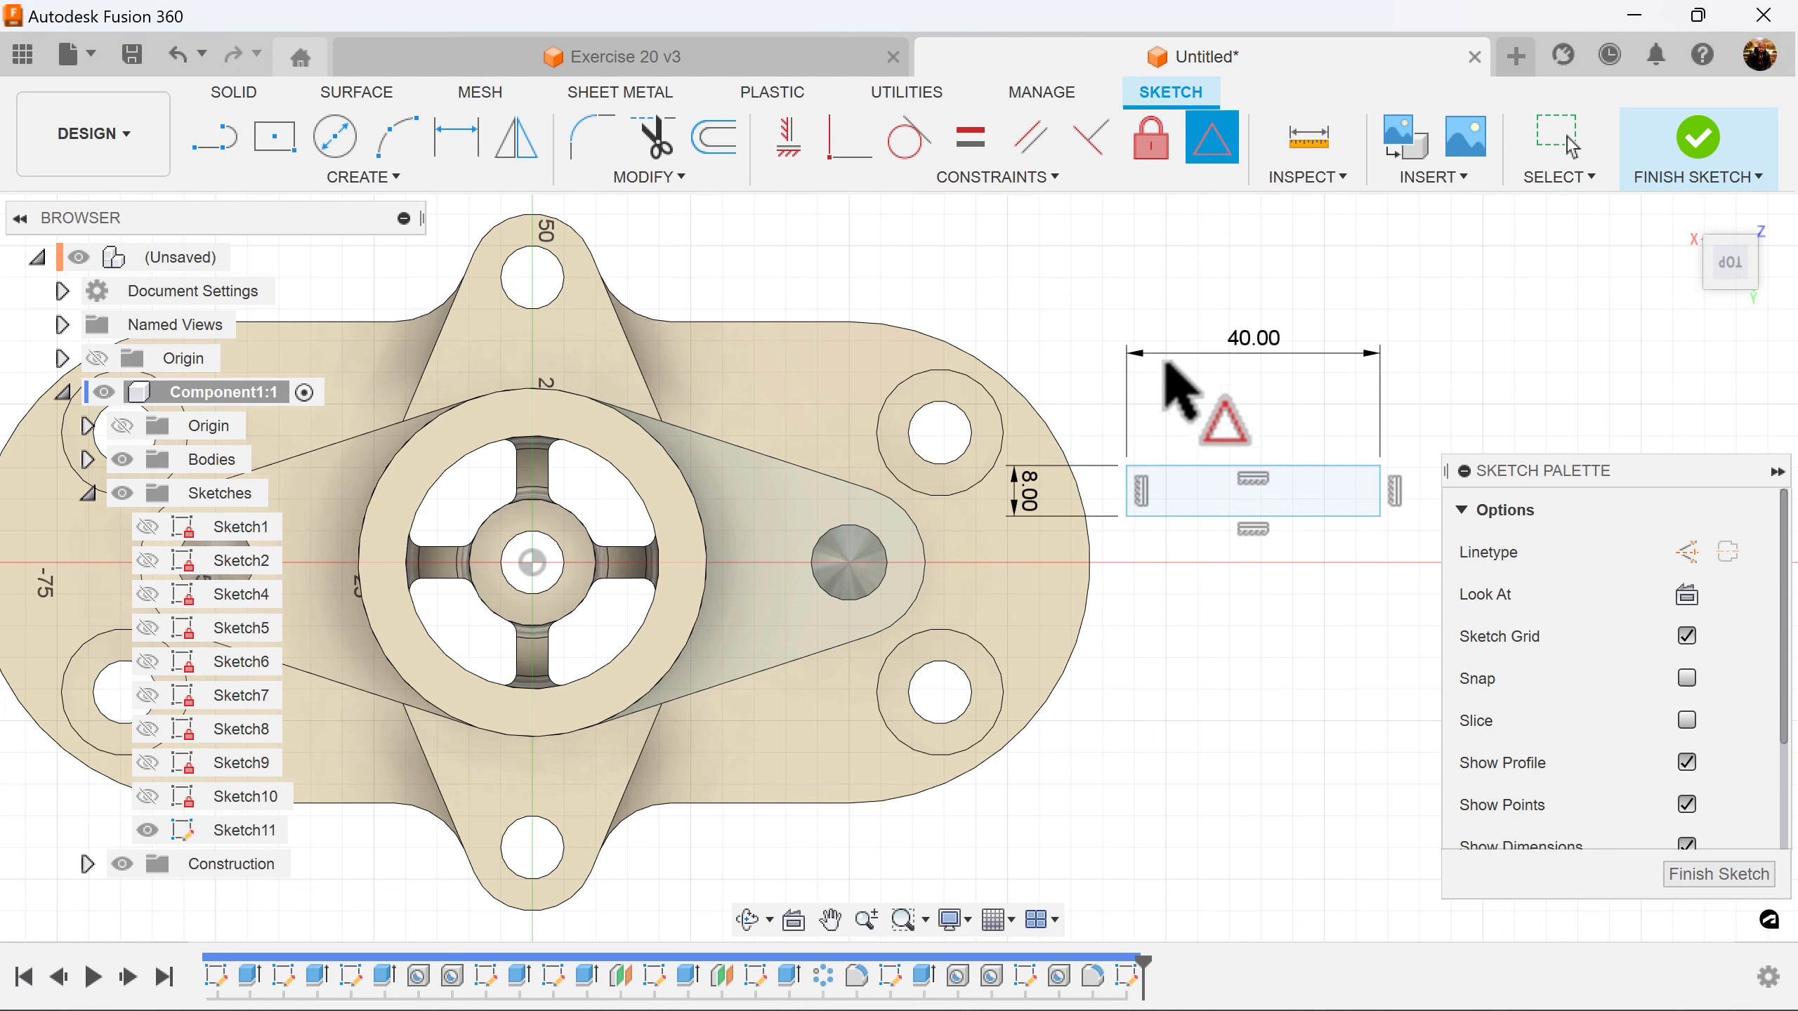
{"action": "left_click", "coordinate": [1128, 492]}
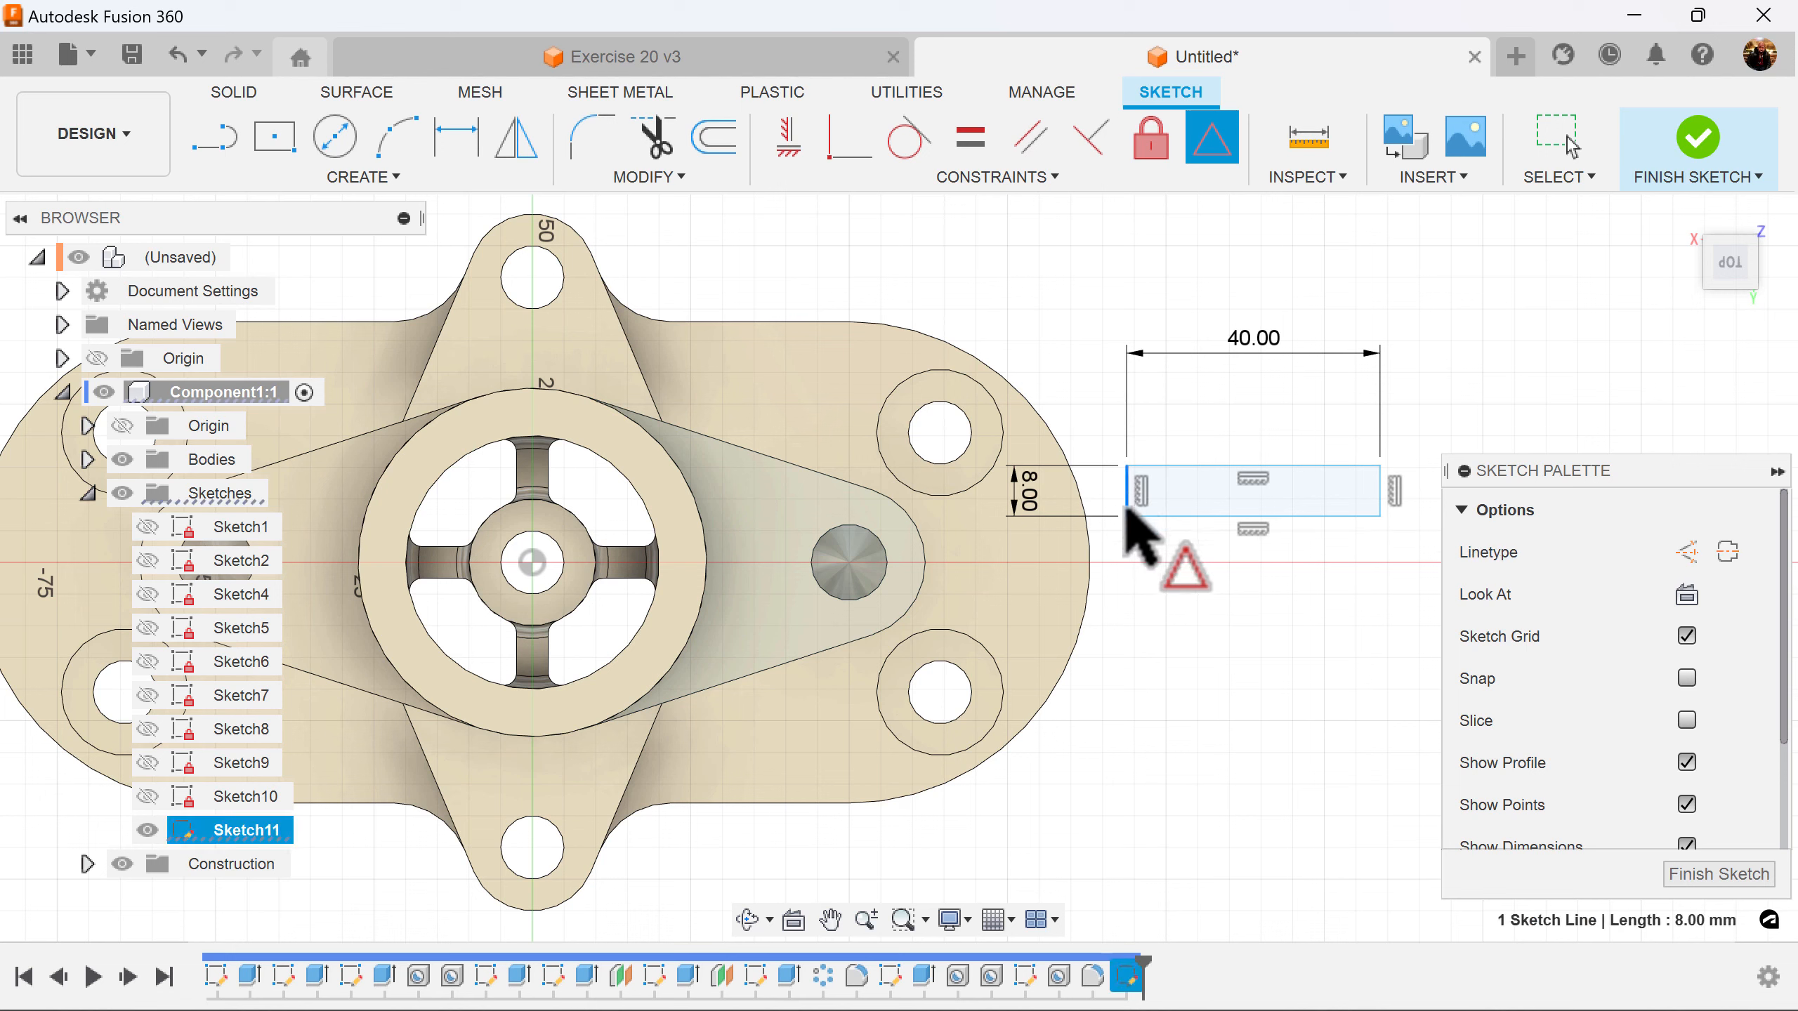
{"action": "left_click", "coordinate": [849, 563]}
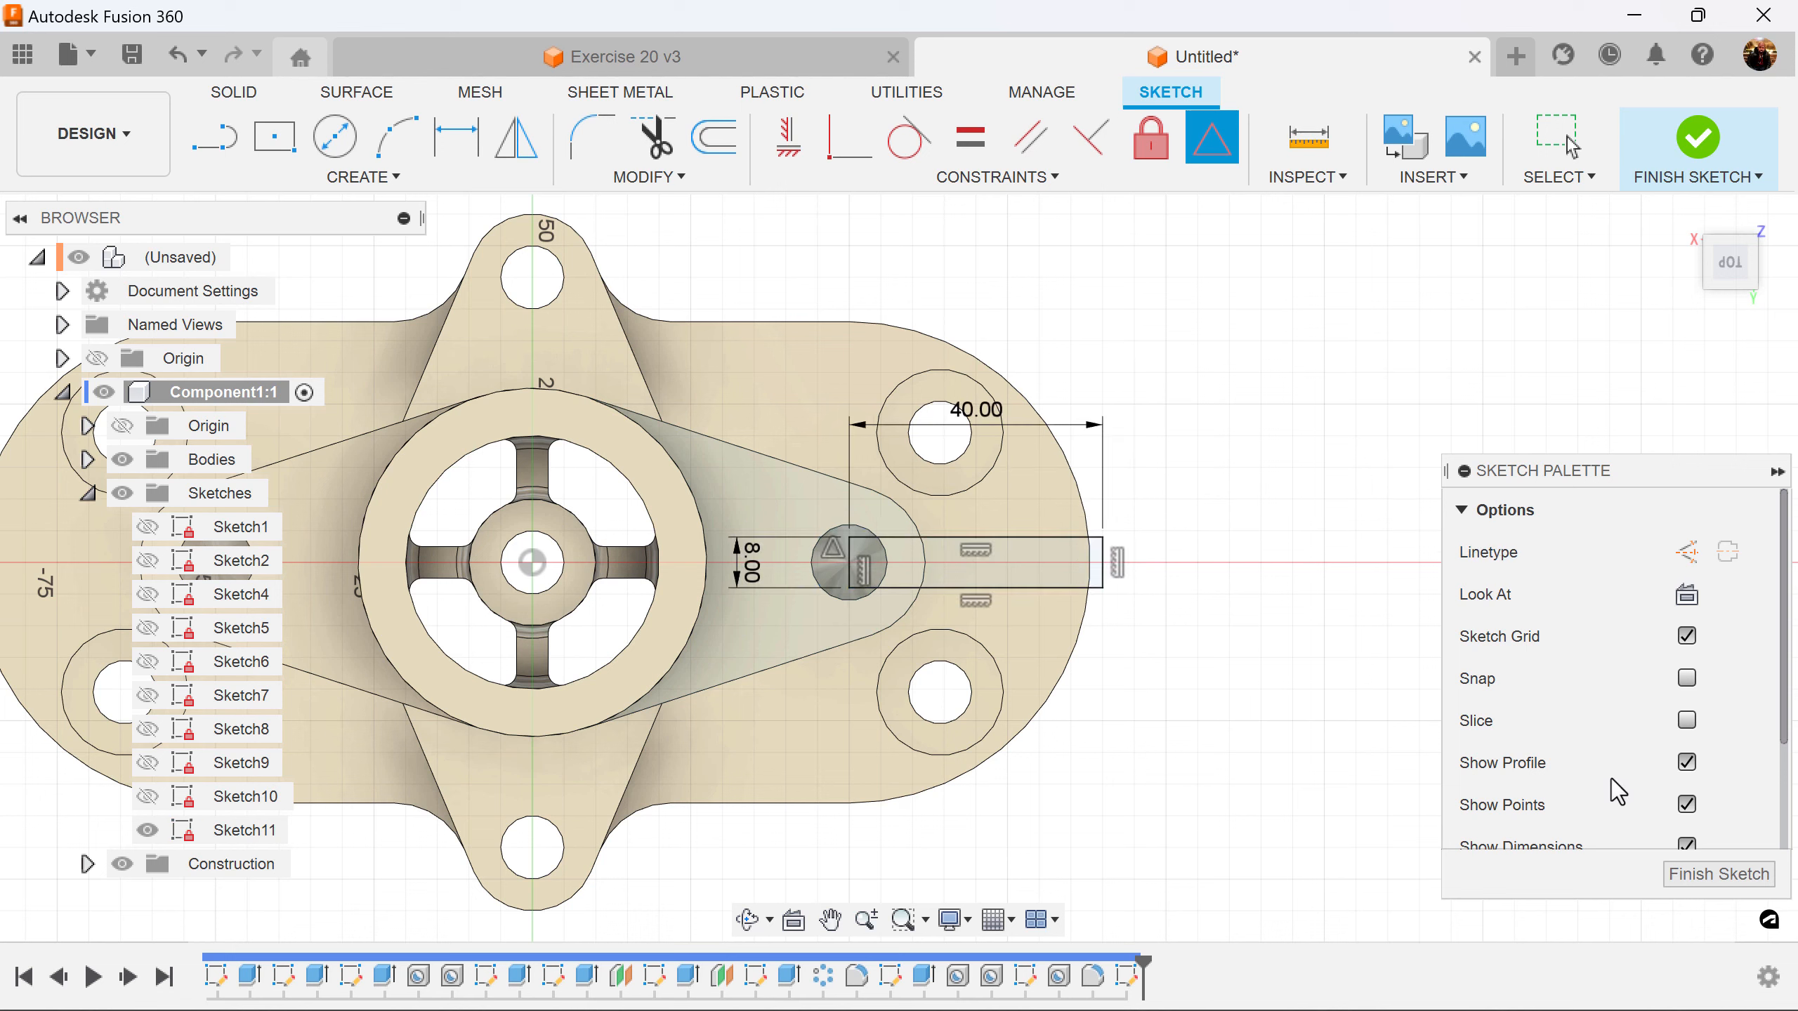
{"action": "left_click", "coordinate": [1735, 878]}
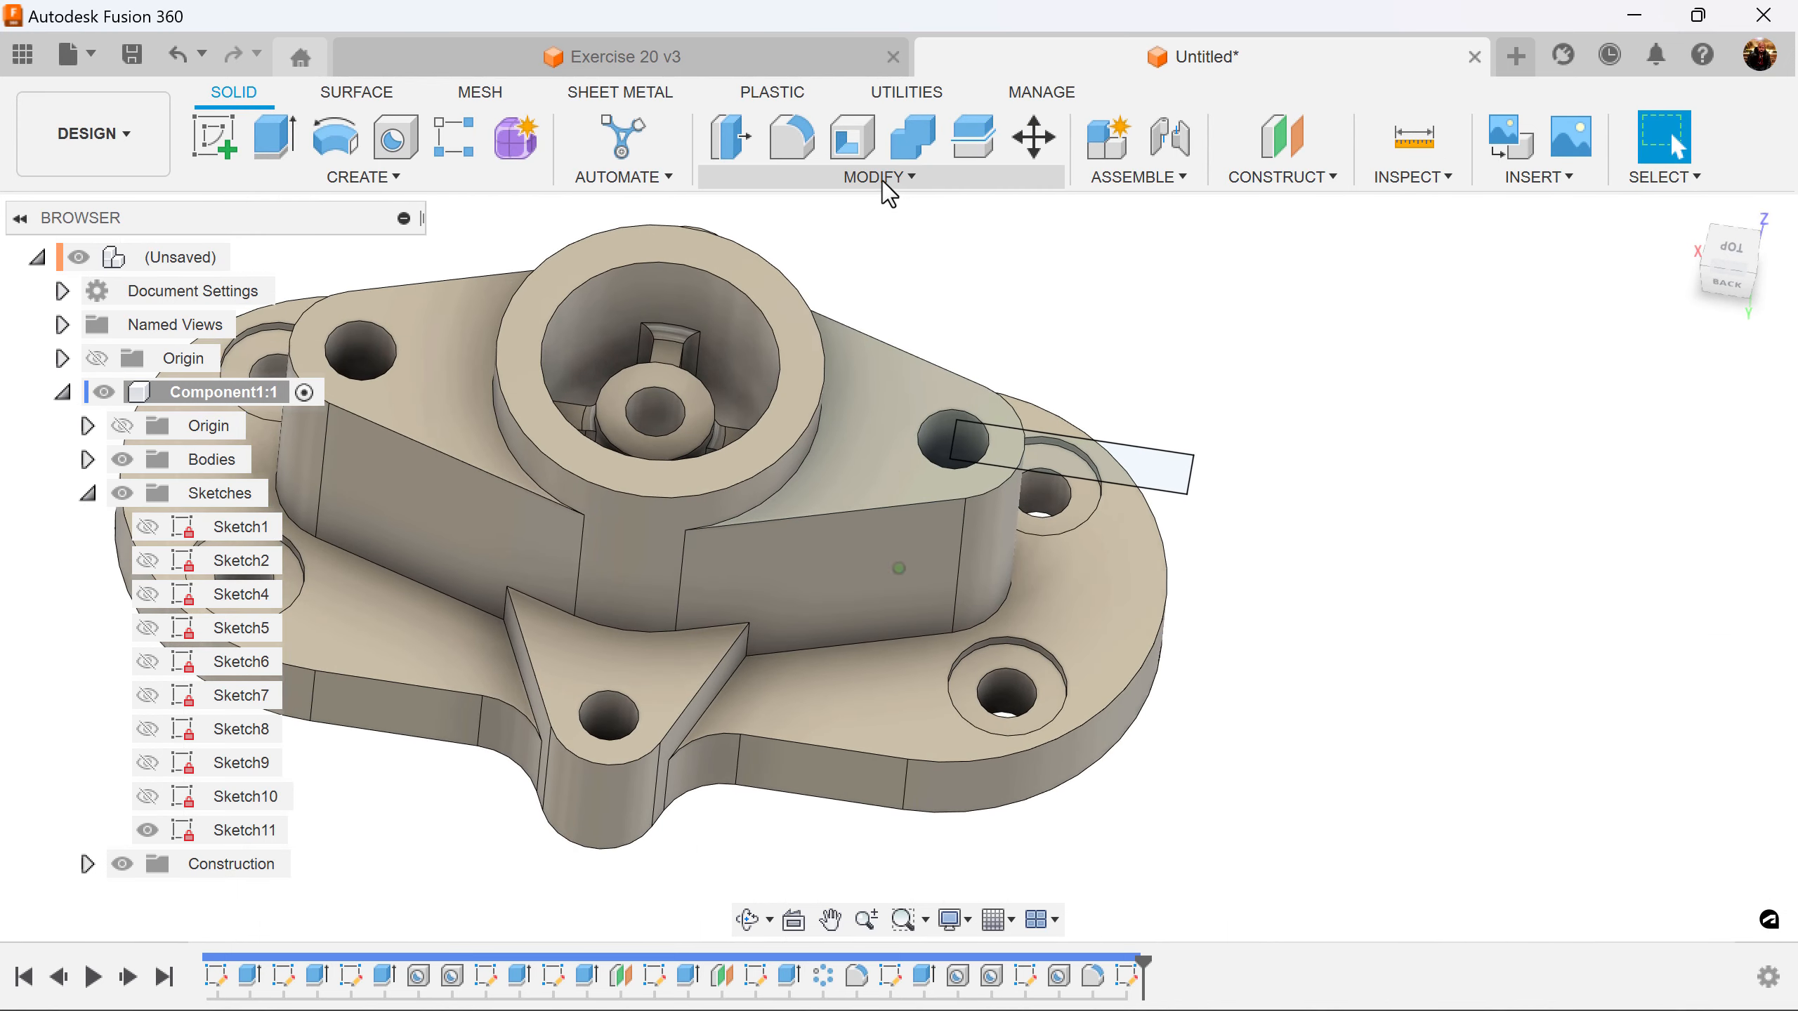
Split the arm's rounded end face and the flange's top face using the 40 × 8 mm rectangle sketch as the extended splitting tool
{"action": "left_click", "coordinate": [878, 177]}
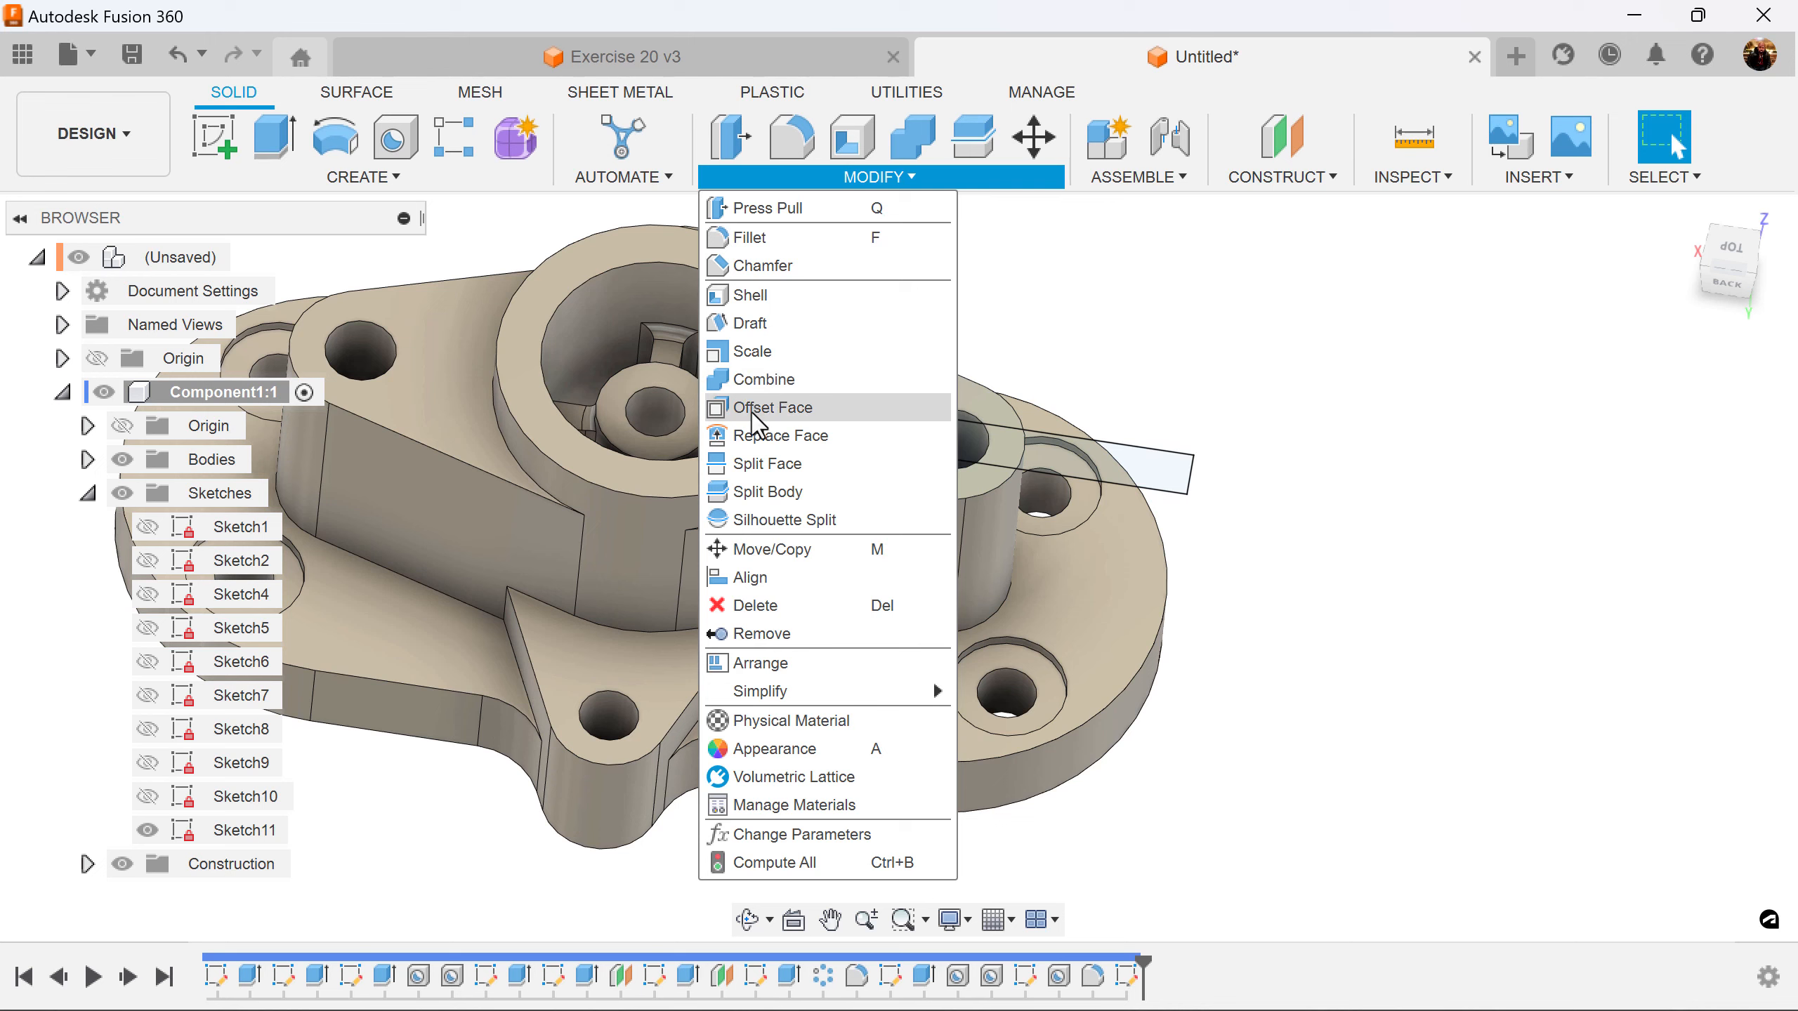
{"action": "left_click", "coordinate": [767, 464]}
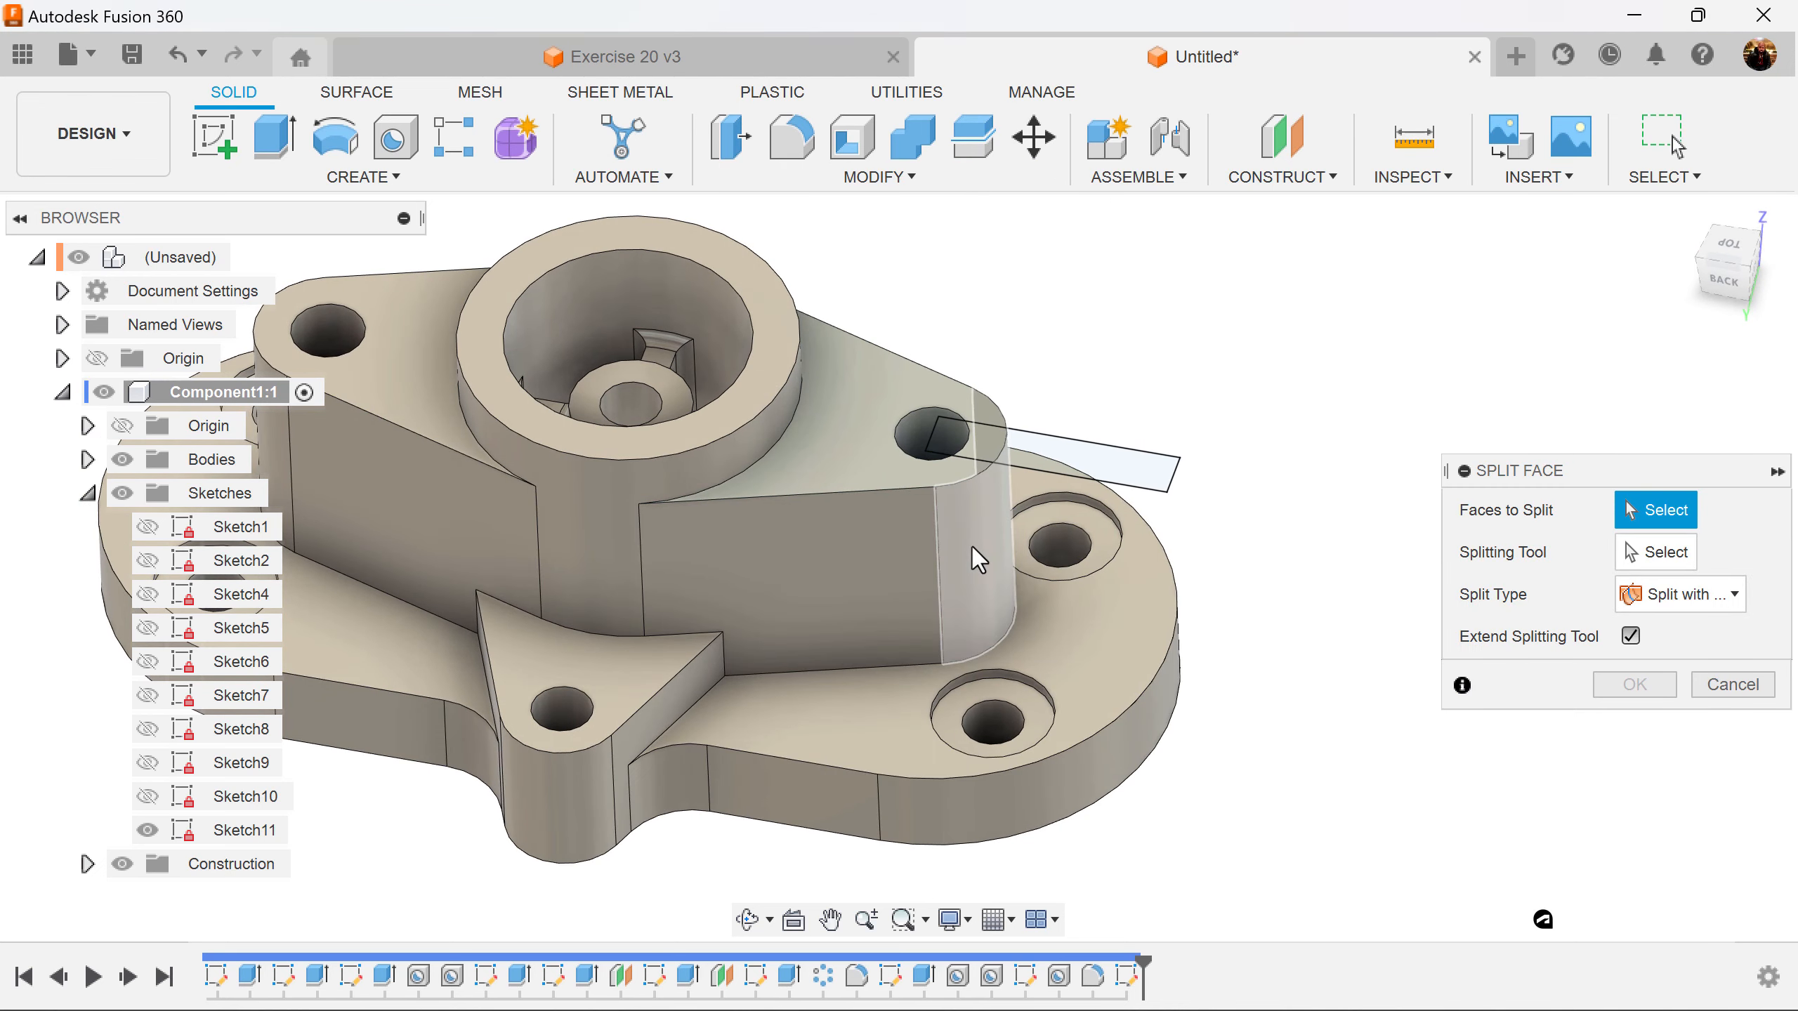
{"action": "left_click", "coordinate": [972, 547]}
{"action": "left_click", "coordinate": [1096, 666]}
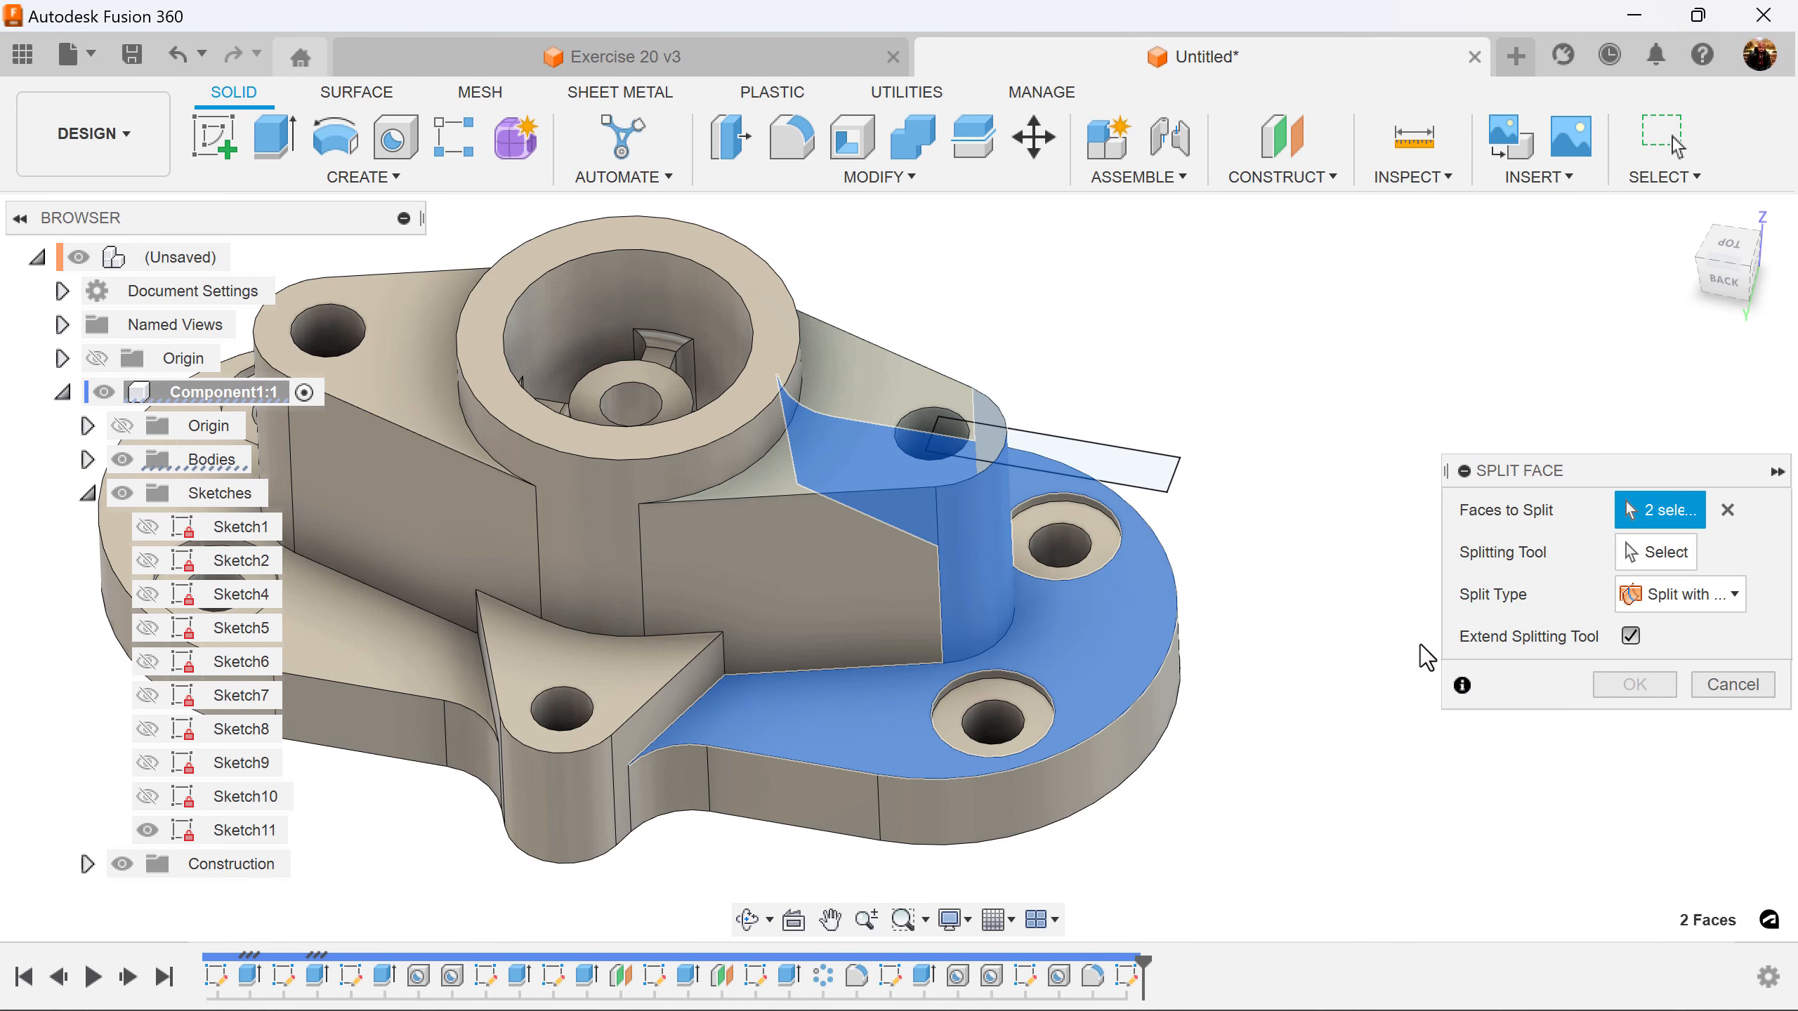
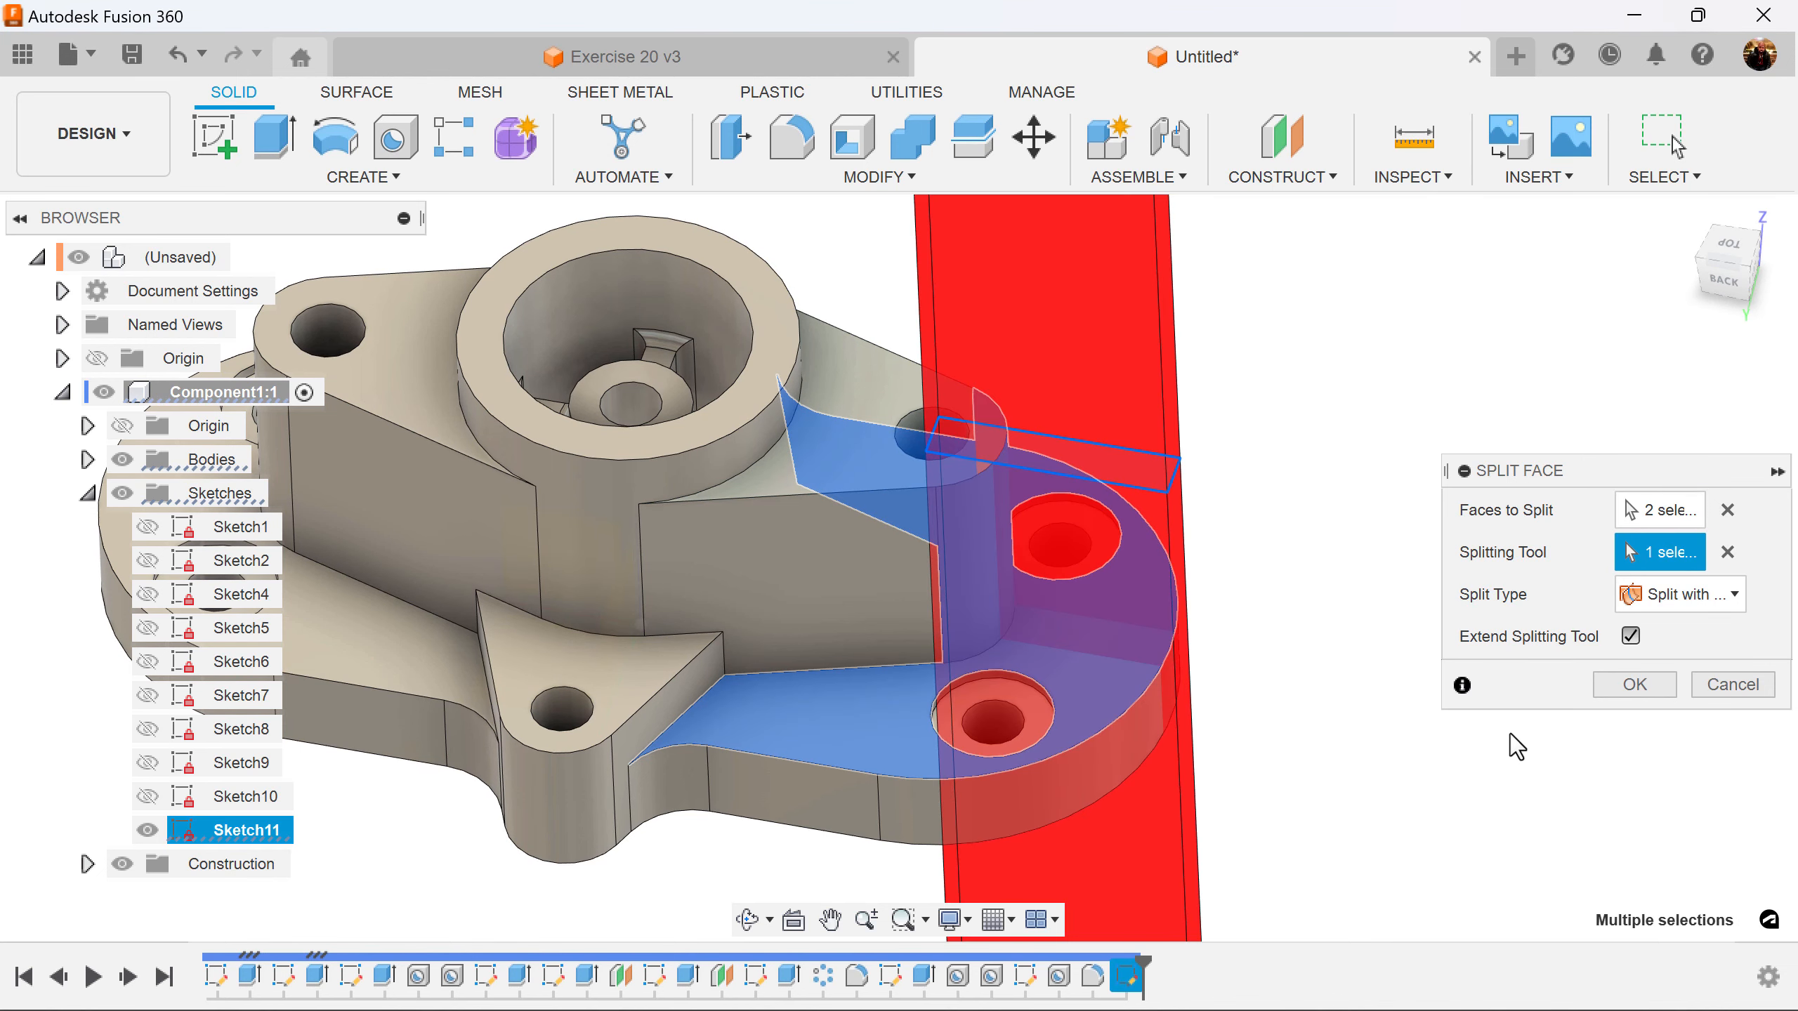
{"action": "left_click", "coordinate": [1630, 637]}
{"action": "left_click", "coordinate": [1631, 637]}
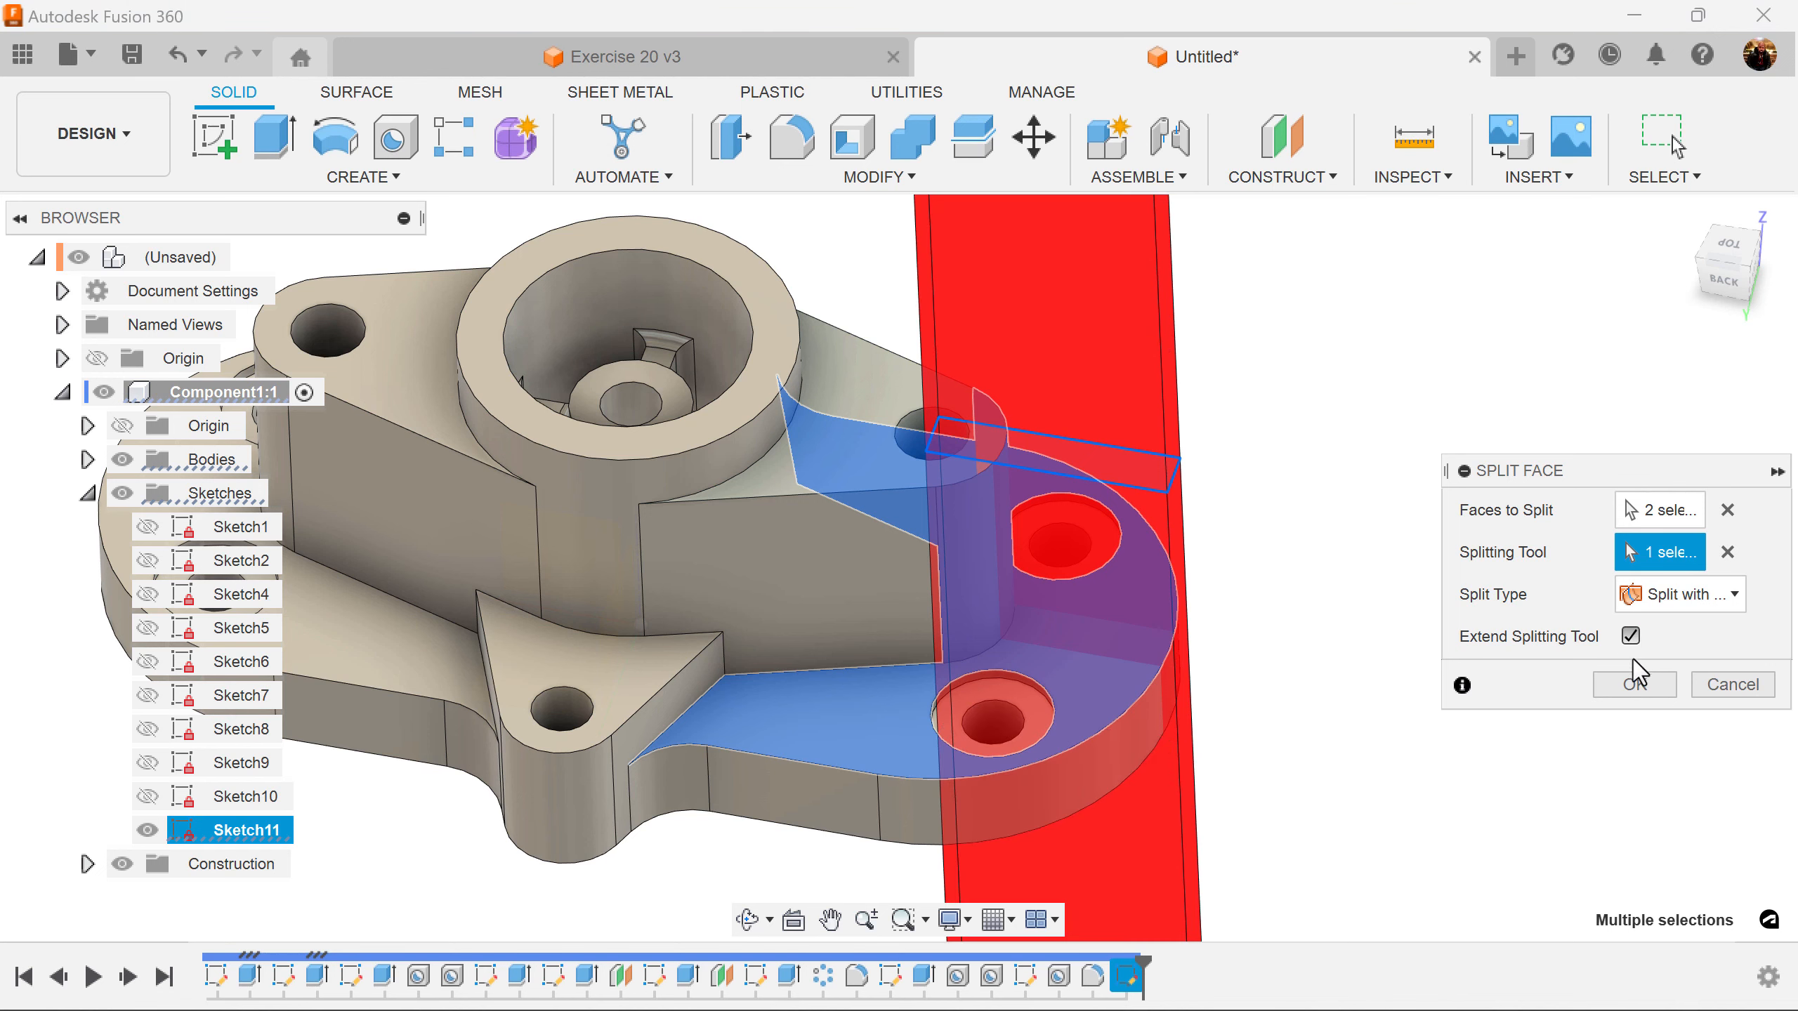
{"action": "left_click", "coordinate": [1637, 691]}
Loft a sloped rib between the split strip on the arm's rounded end and the split strip on the flange's top face
{"action": "mouse_move", "coordinate": [1345, 602]}
{"action": "middle_mouse_down", "text": "shift"}
{"action": "mouse_move", "coordinate": [1140, 575]}
{"action": "mouse_move", "coordinate": [1115, 734]}
{"action": "mouse_move", "coordinate": [1342, 453]}
{"action": "middle_mouse_up", "text": "shift"}
{"action": "left_click", "coordinate": [361, 177]}
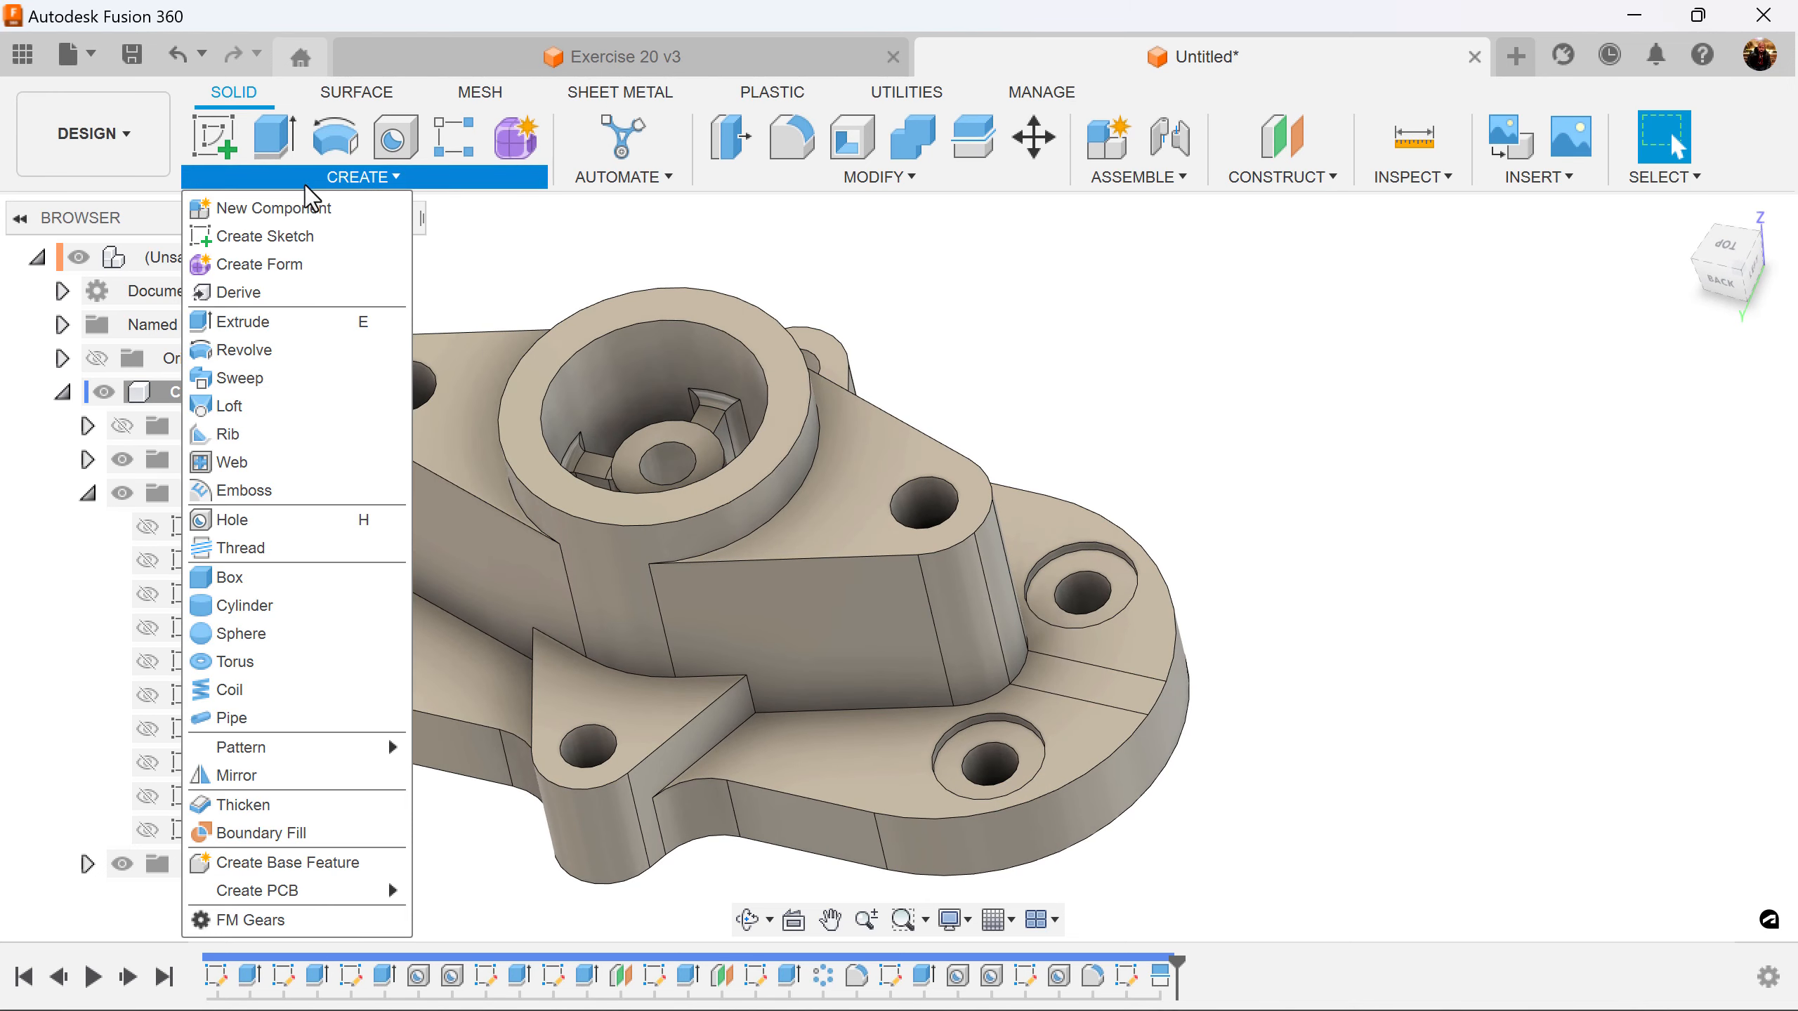
{"action": "left_click", "coordinate": [229, 406]}
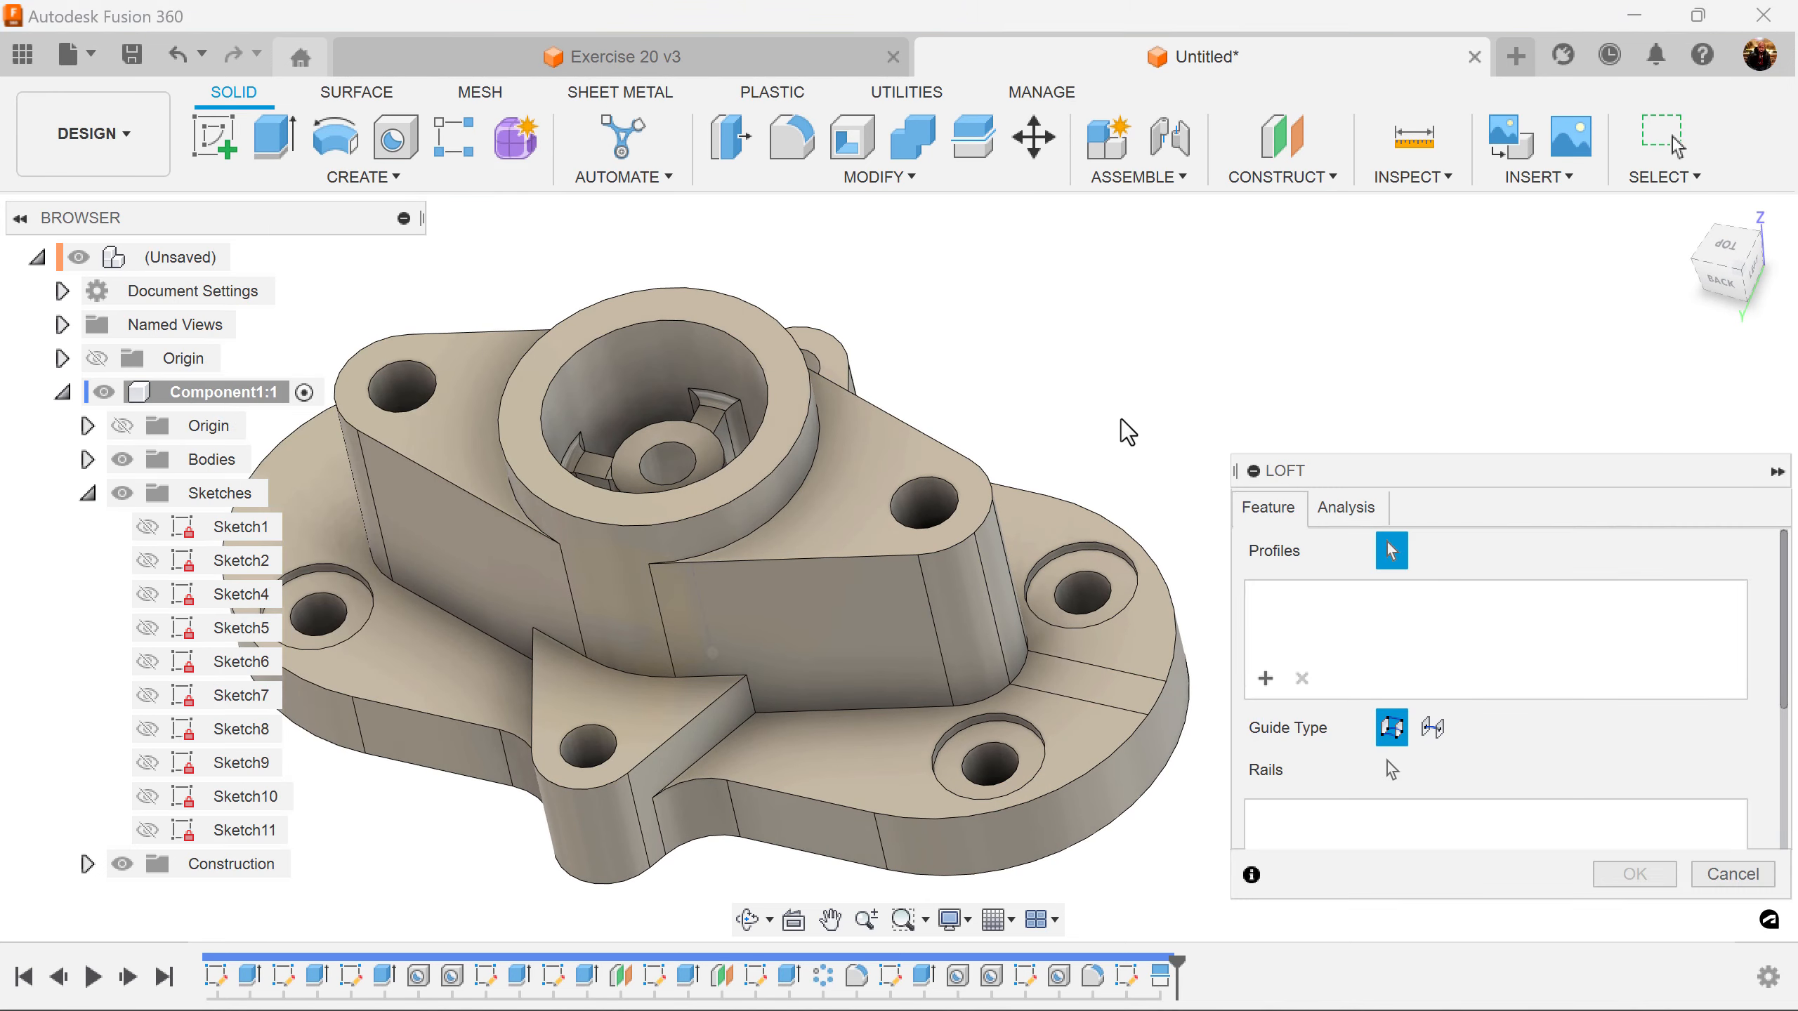
{"action": "left_click", "coordinate": [998, 582]}
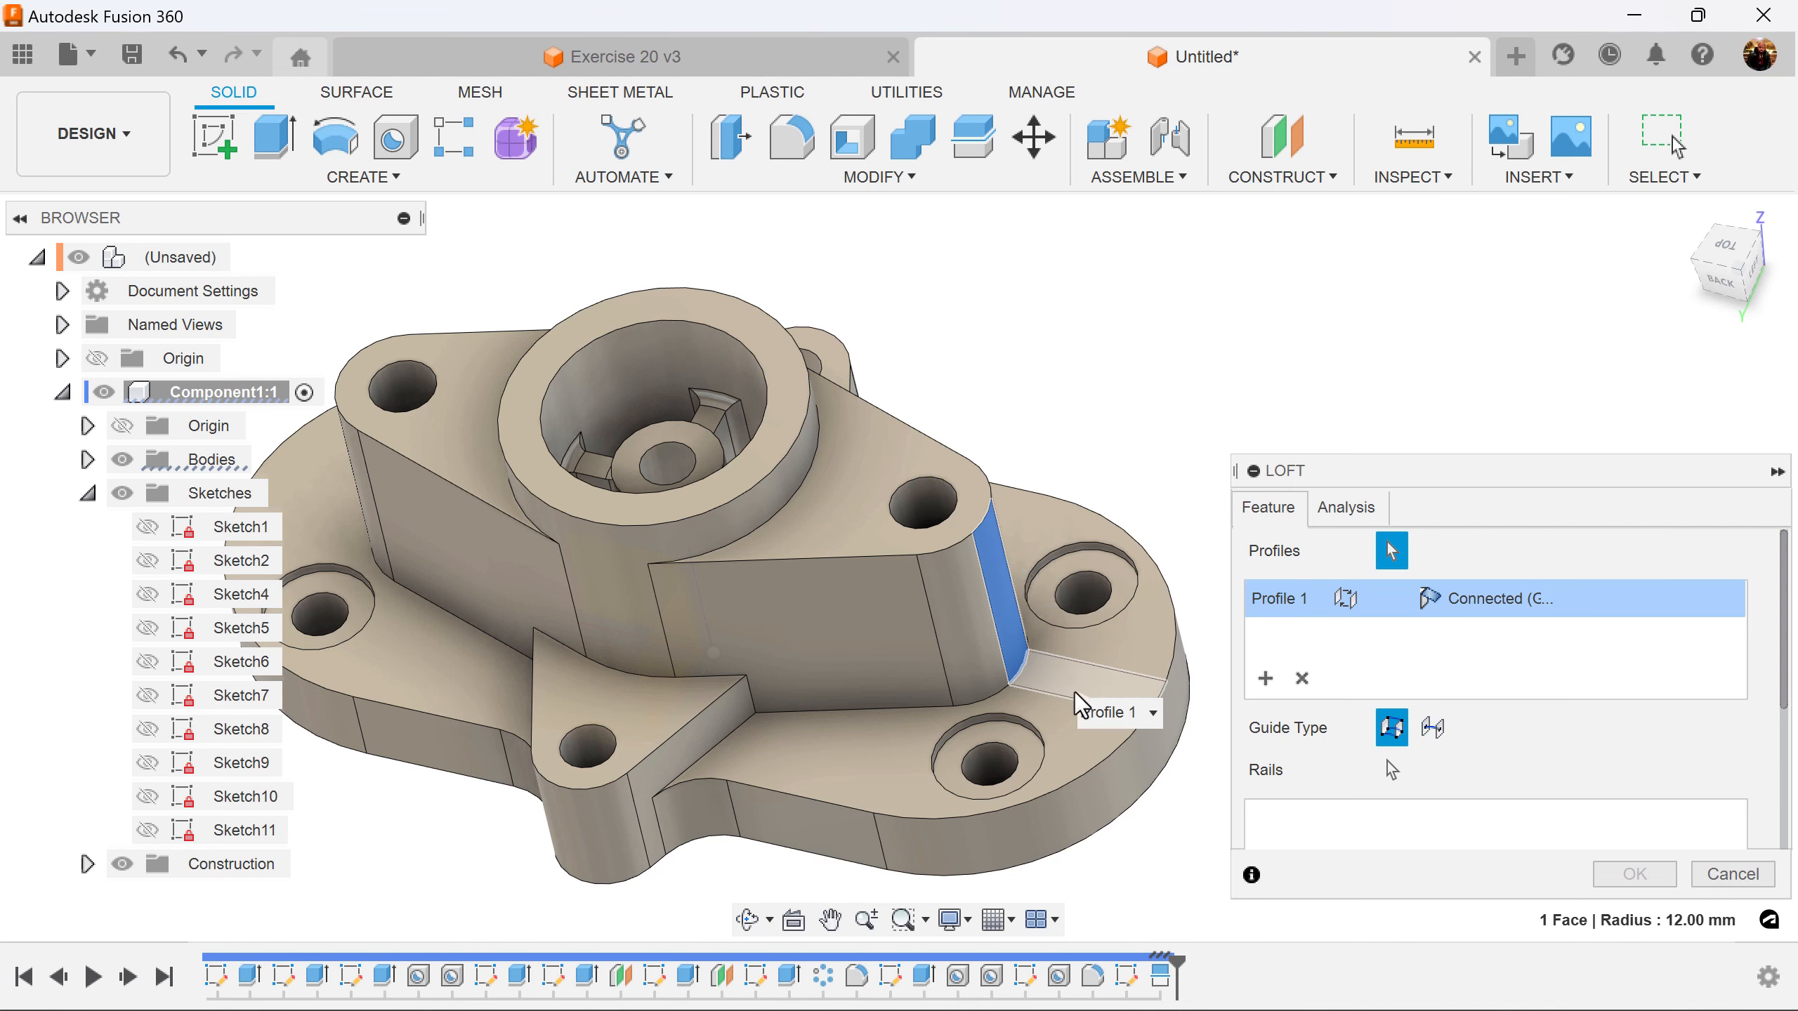
{"action": "left_click", "coordinate": [1106, 736]}
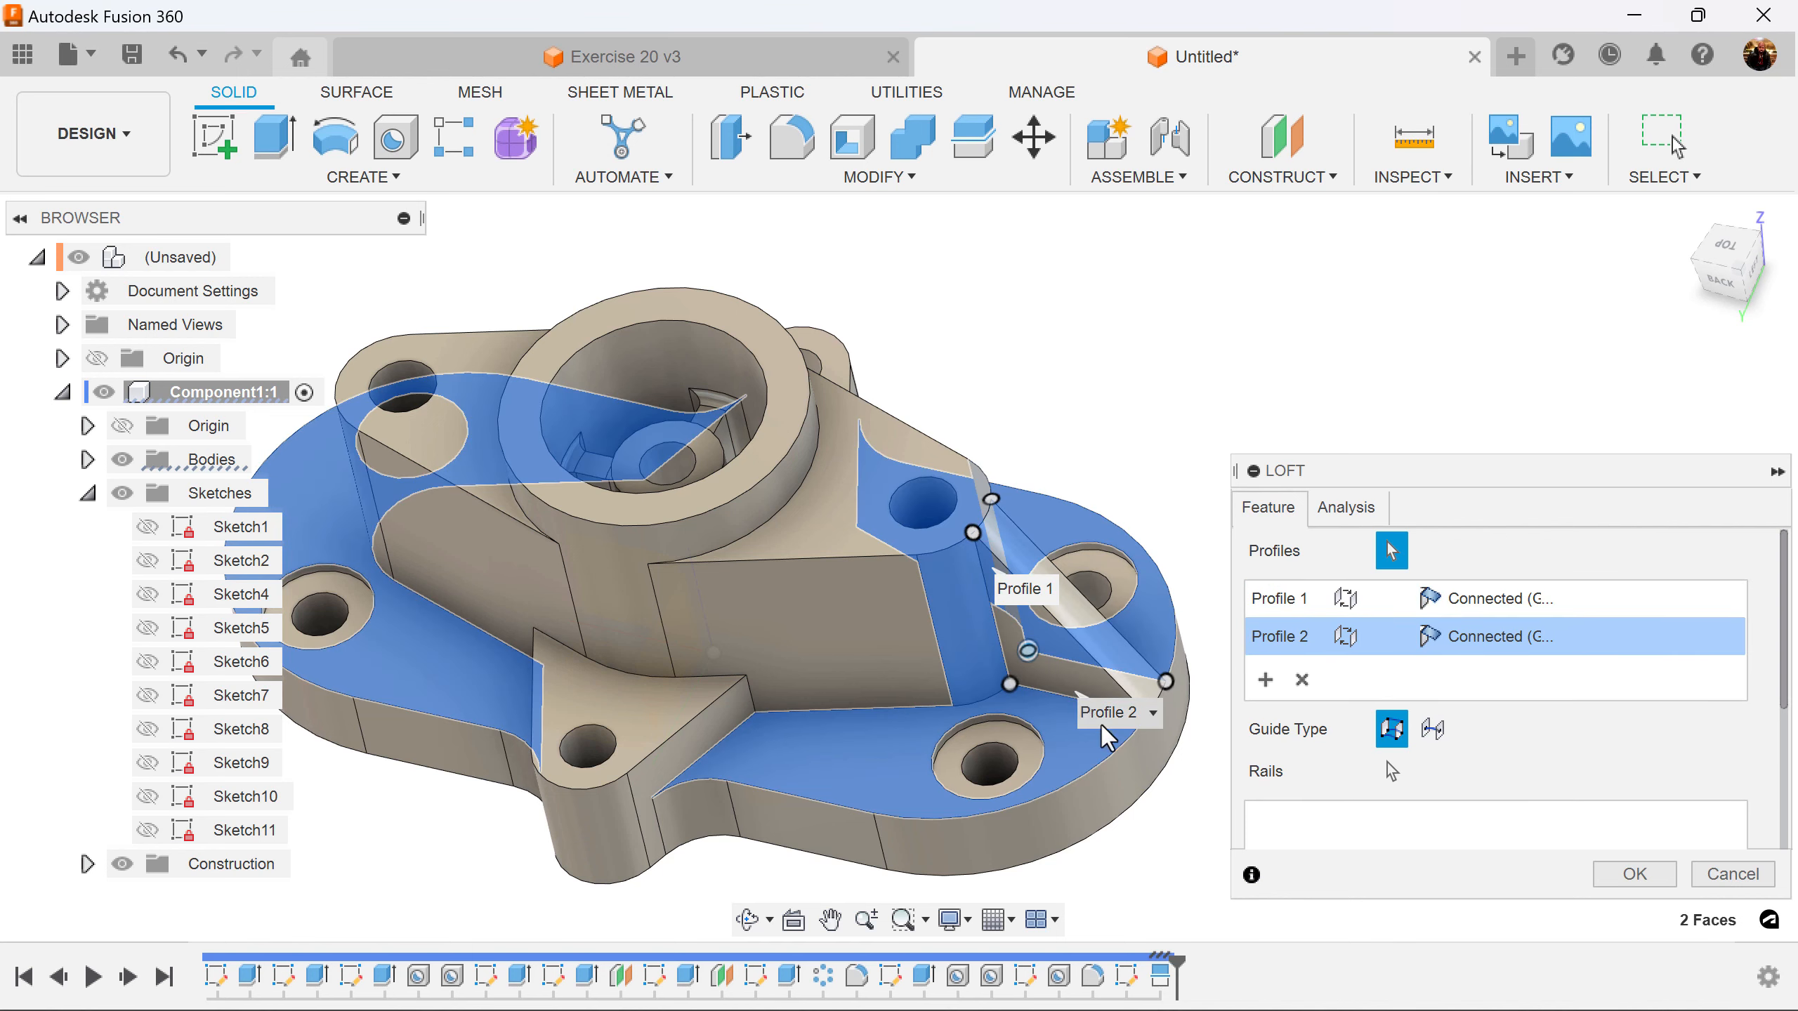
{"action": "left_click", "coordinate": [1633, 874]}
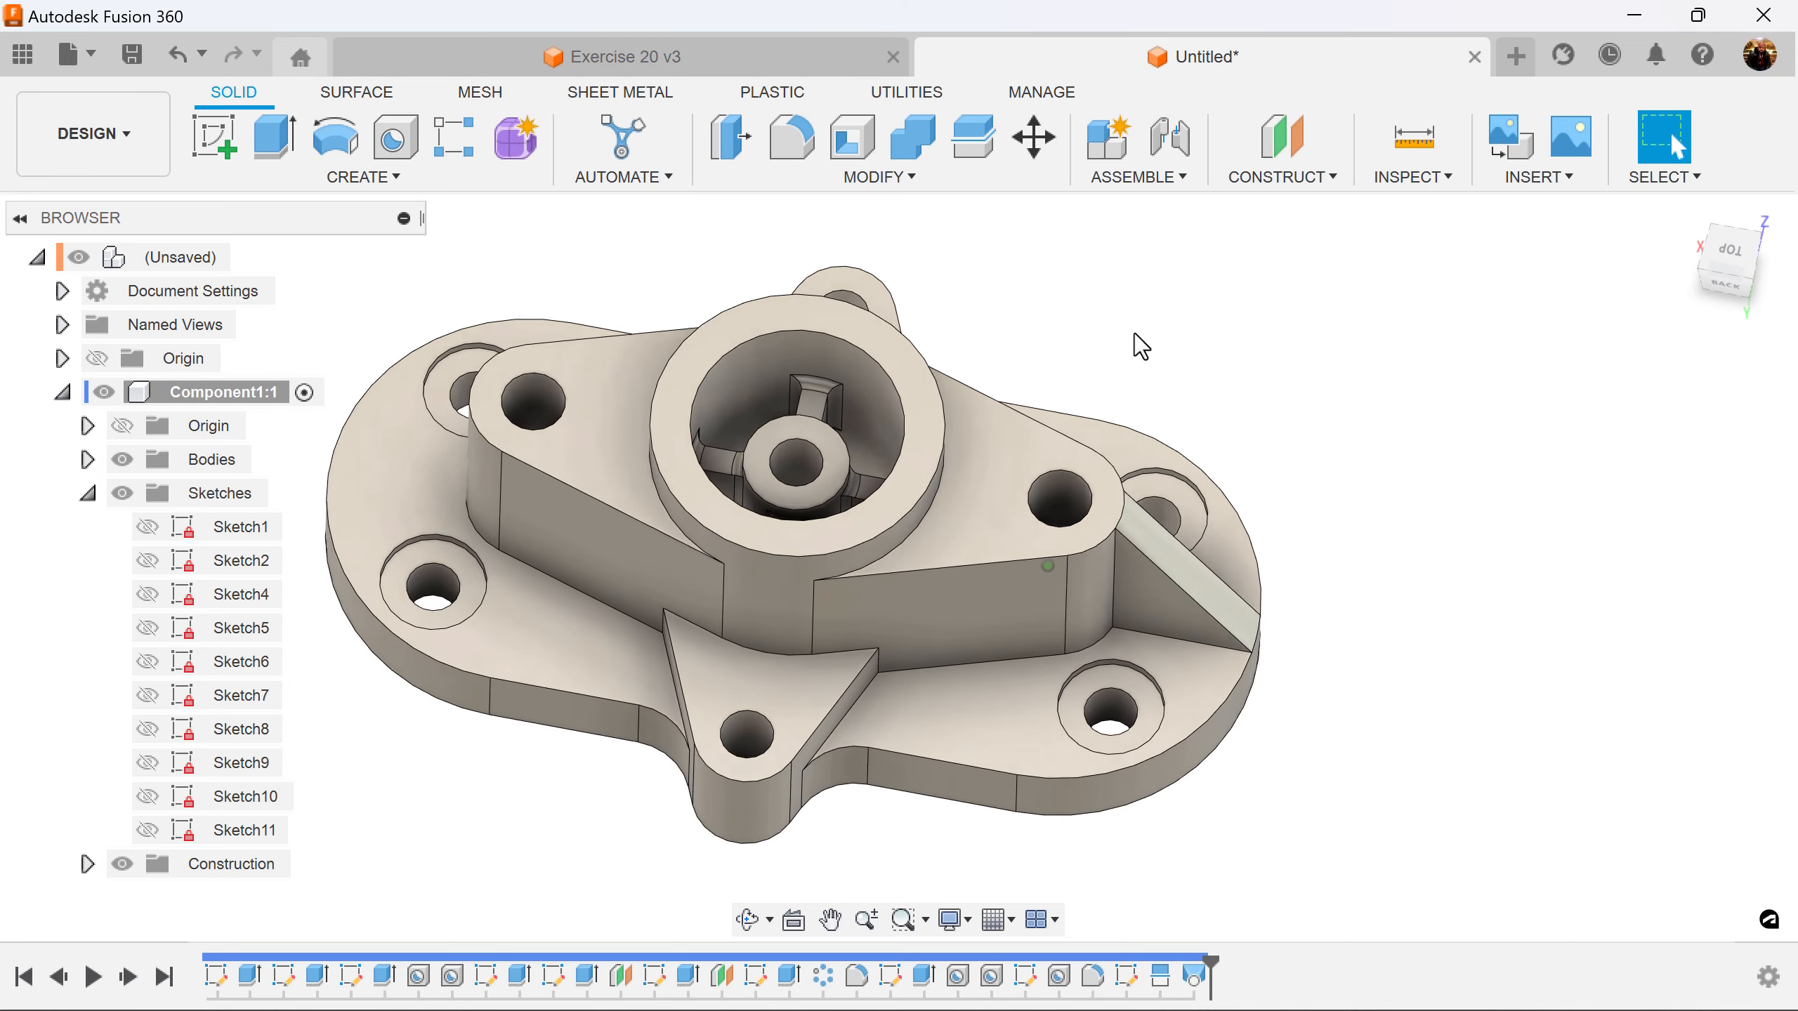
Mirror the rib's loft feature across the central vertical plane to the opposite flange end, using the Adjust compute type
{"action": "left_click", "coordinate": [393, 178]}
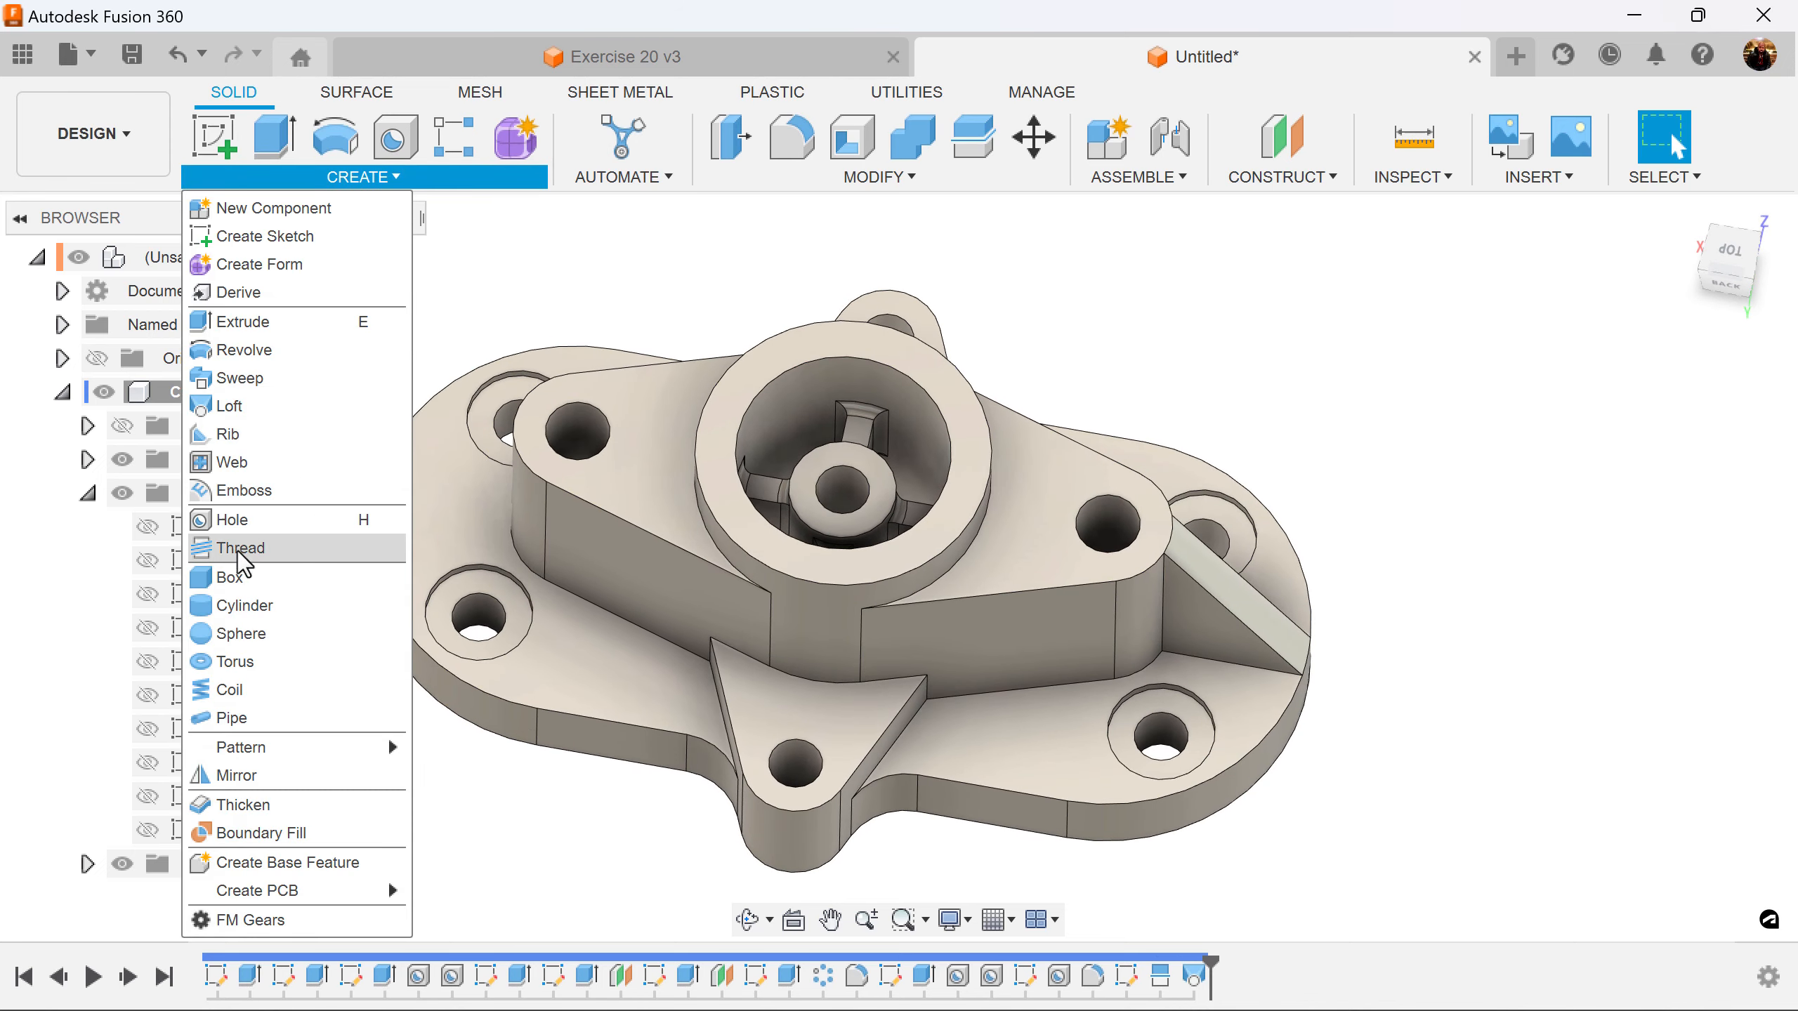
{"action": "left_click", "coordinate": [244, 776]}
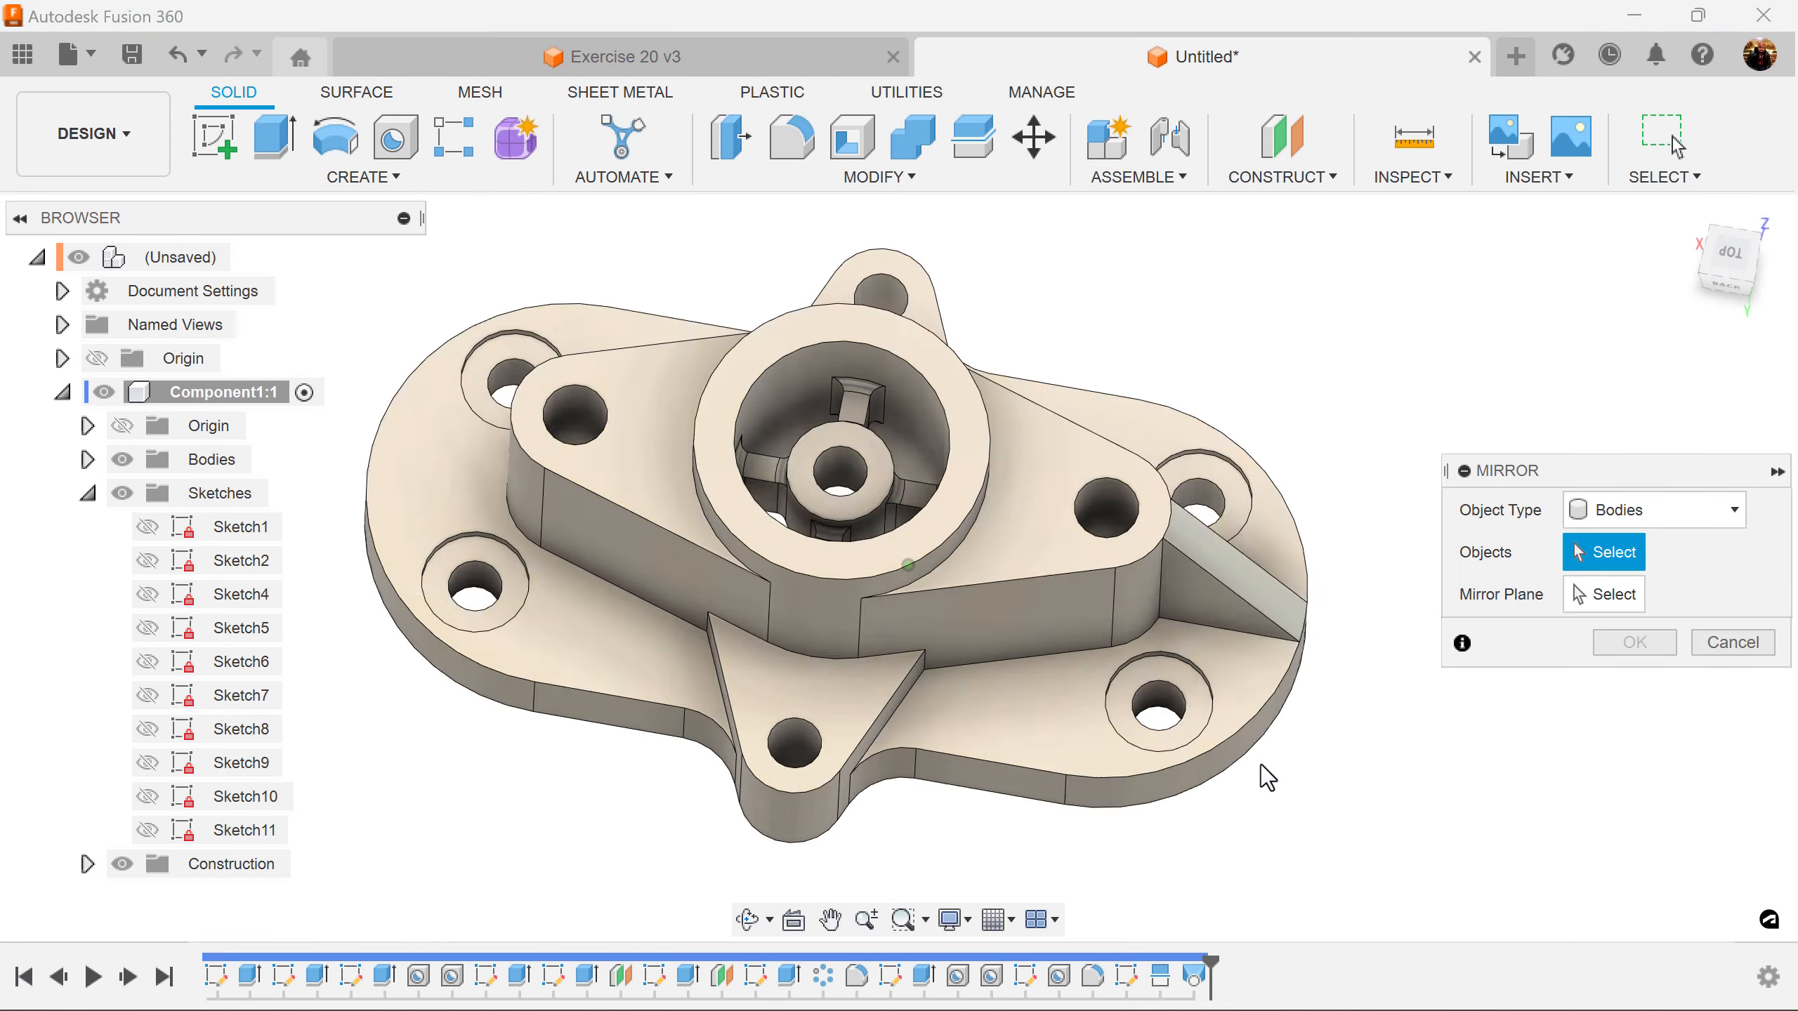
{"action": "left_click", "coordinate": [1652, 512]}
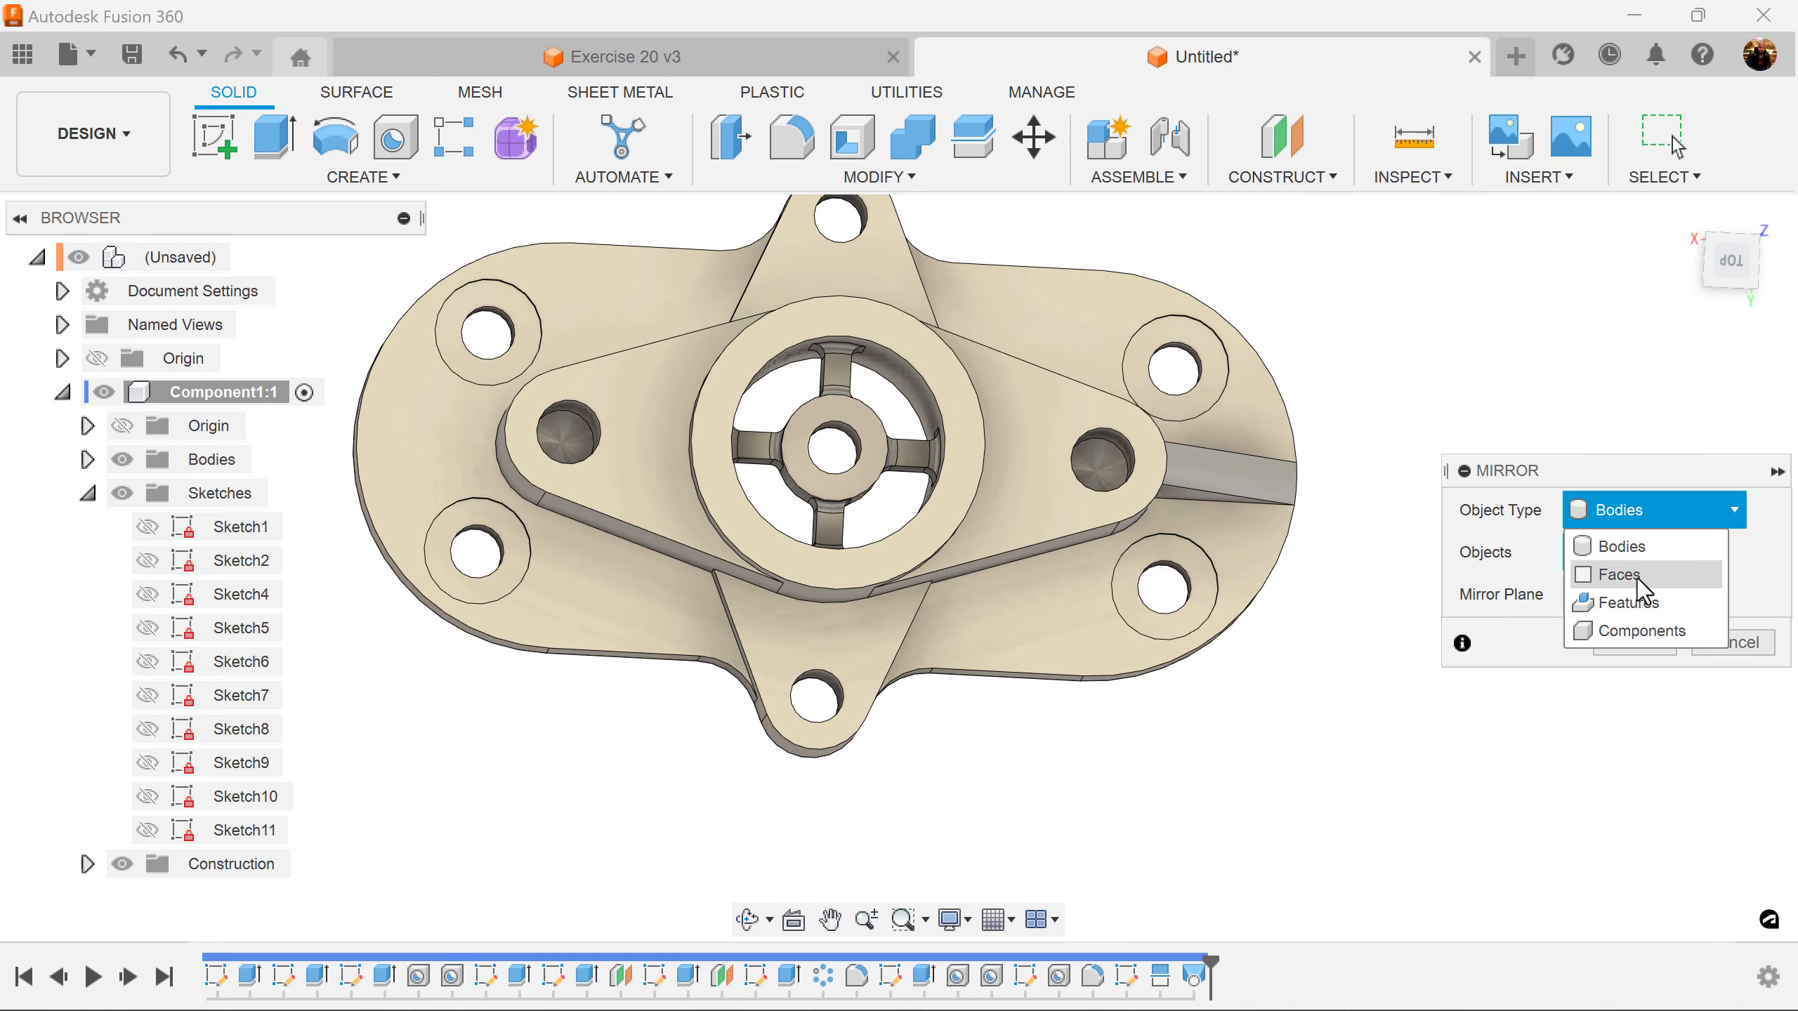
{"action": "left_click", "coordinate": [1643, 605]}
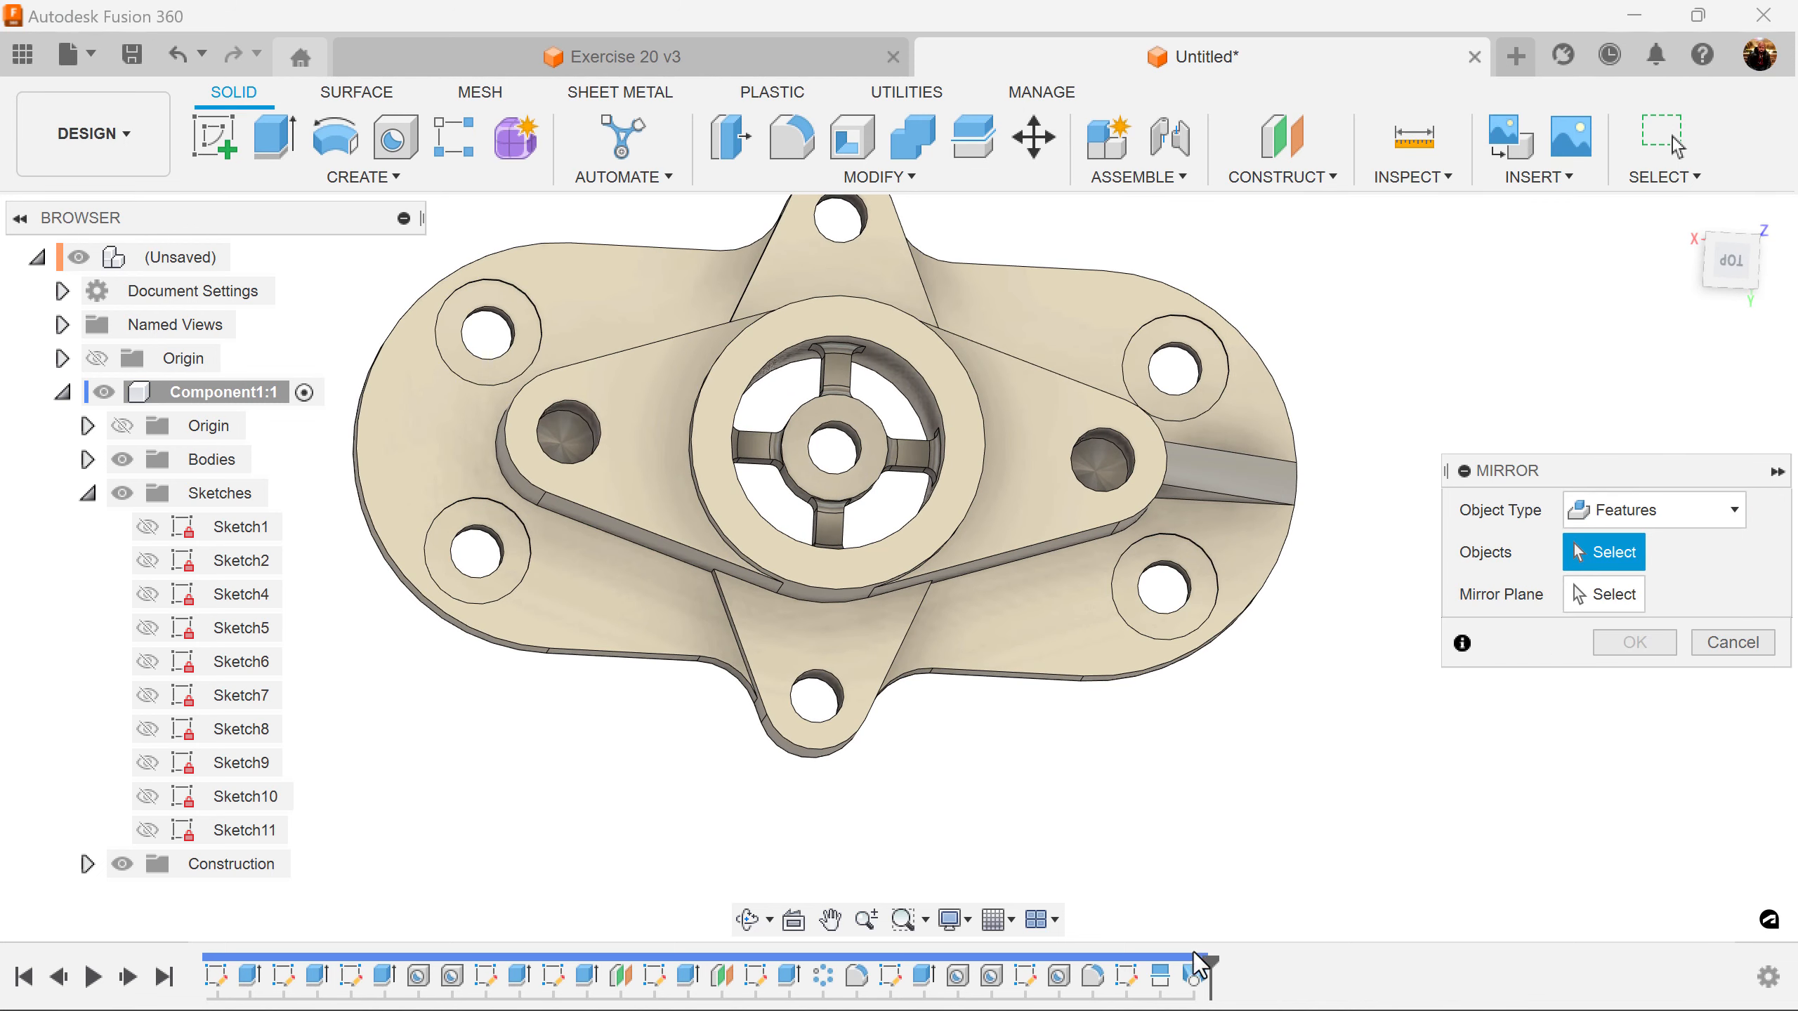
{"action": "left_click", "coordinate": [1196, 976]}
{"action": "left_click", "coordinate": [1621, 595]}
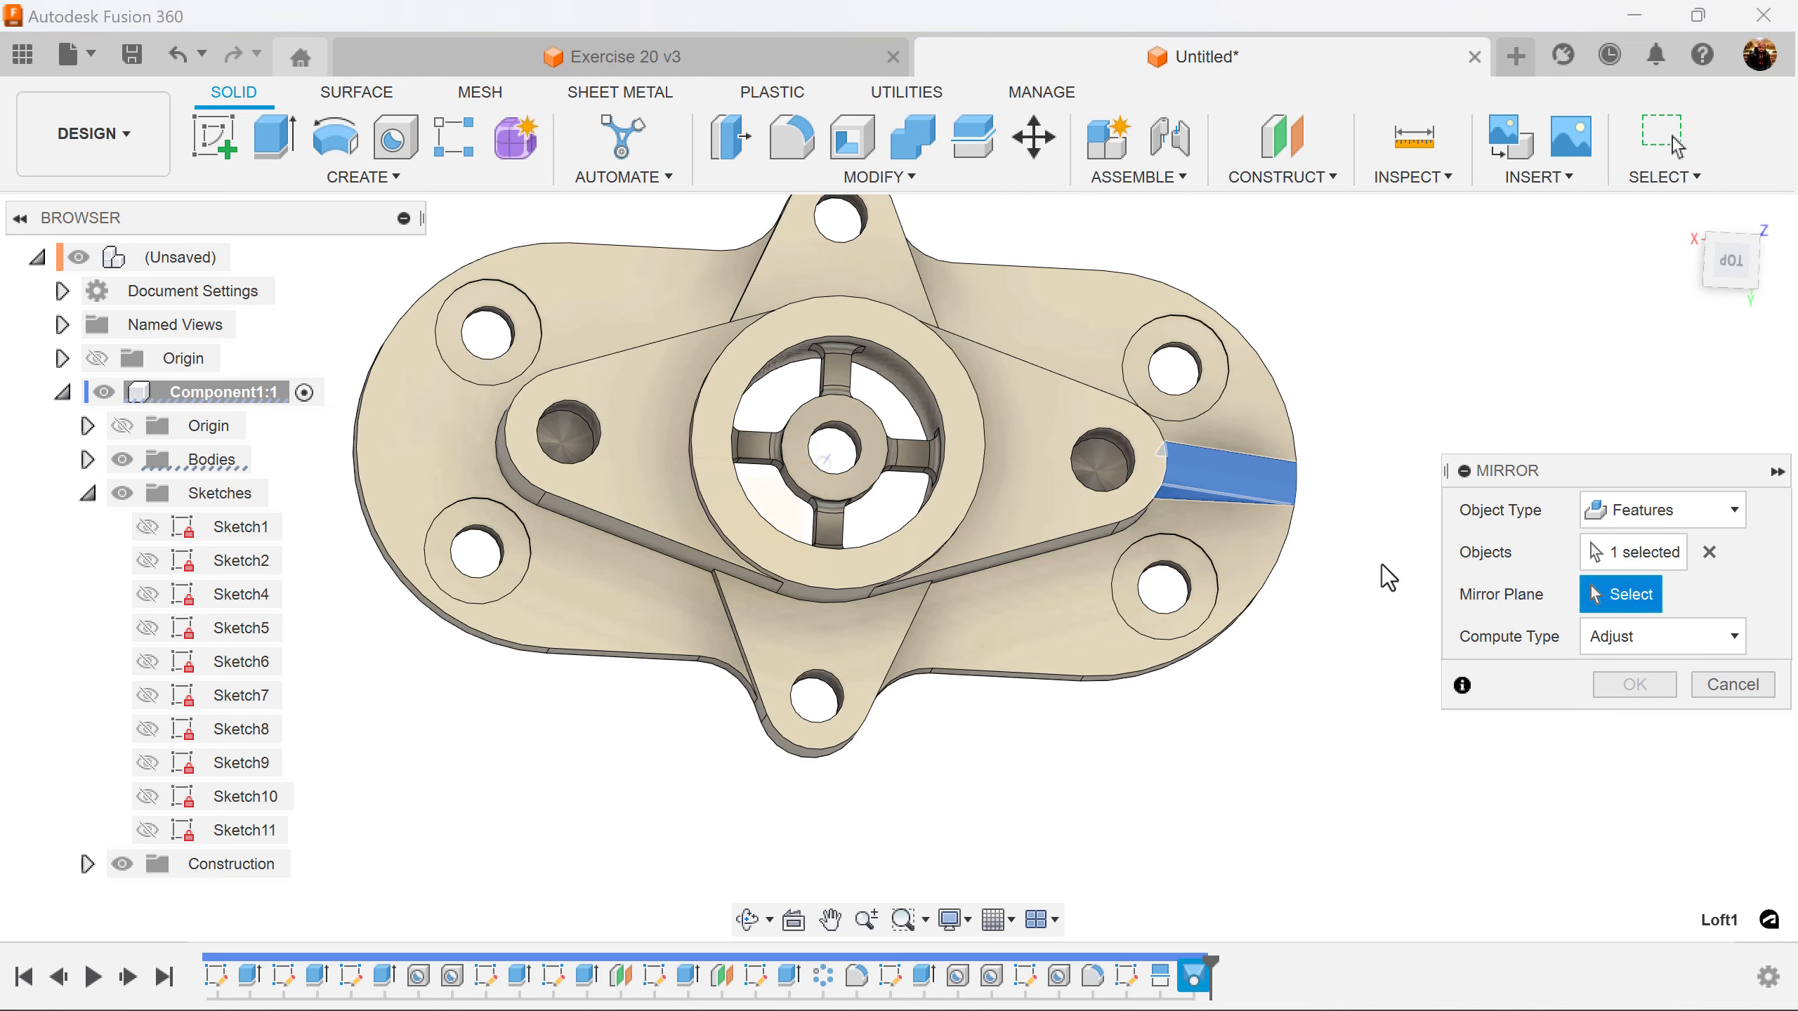
{"action": "middle_click_drag", "start_coordinate": [1382, 565], "coordinate": [920, 530], "text": "shift"}
{"action": "left_click", "coordinate": [919, 529]}
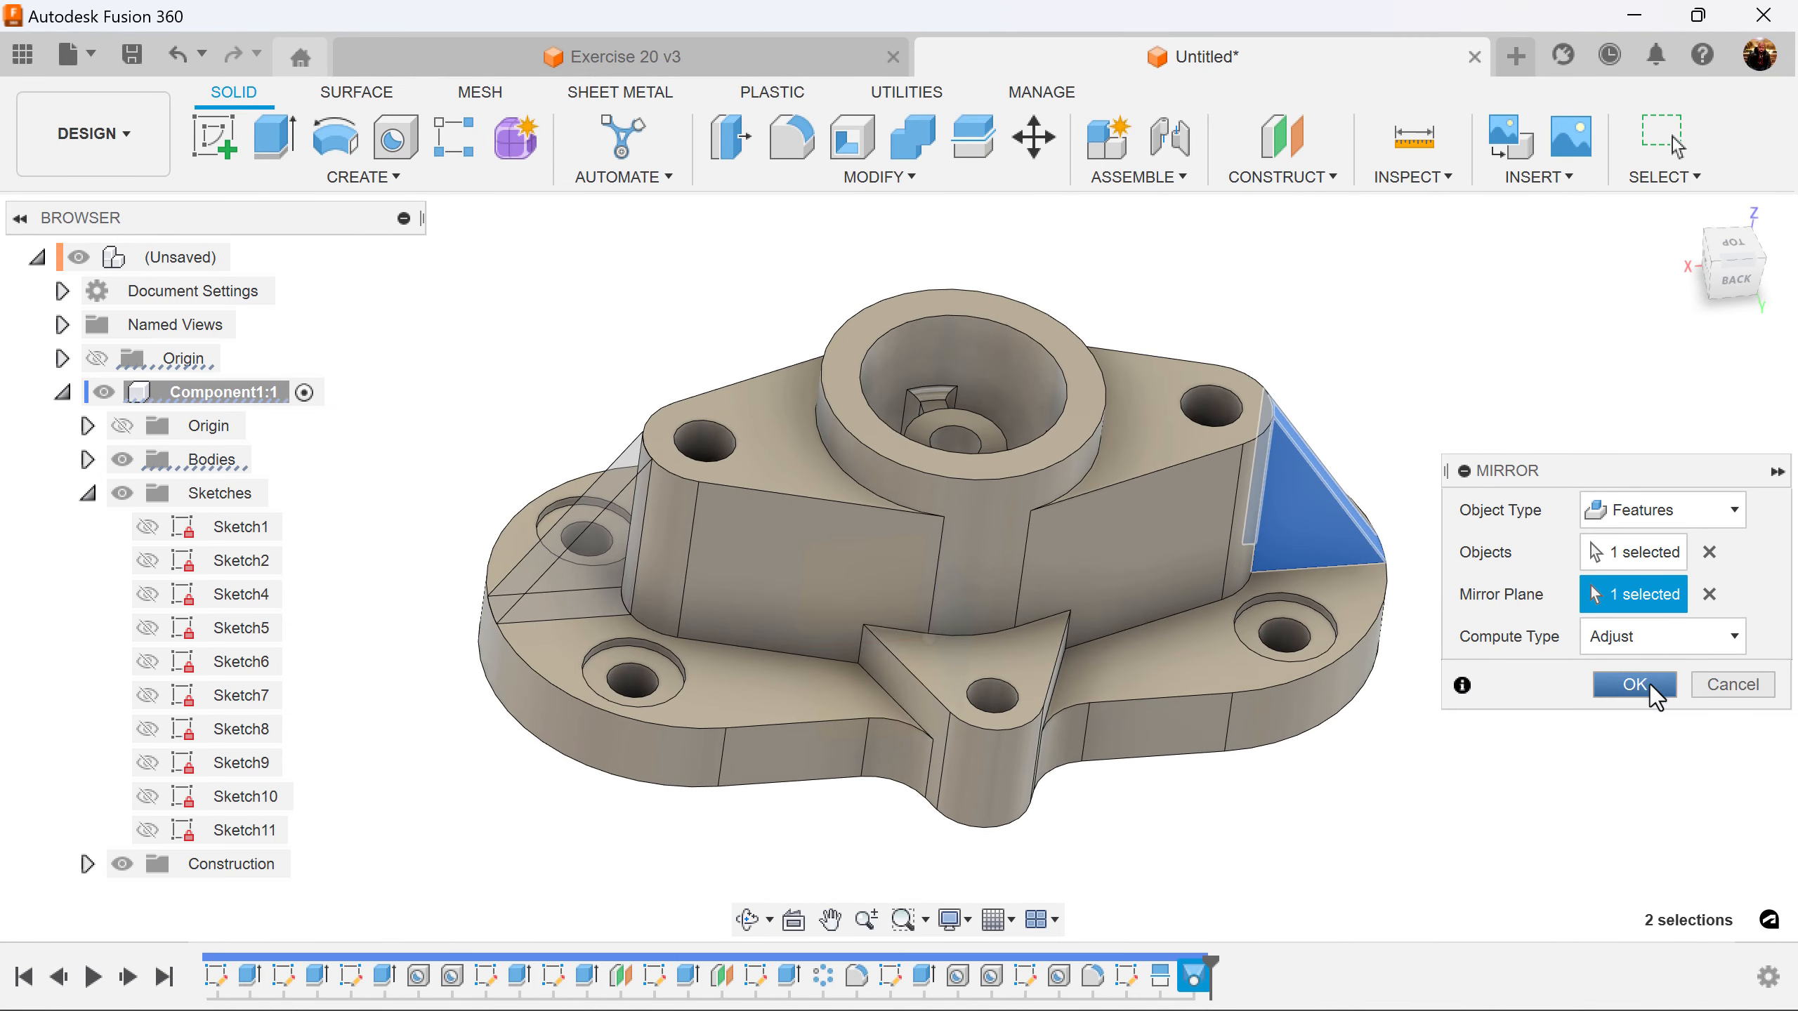
{"action": "left_click", "coordinate": [1646, 685]}
Check the underside recess in the Exercise 20 v3 design, and sketch a 110 × 55 mm center rectangle at the origin on the new flange's bottom face
{"action": "left_click", "coordinate": [821, 56]}
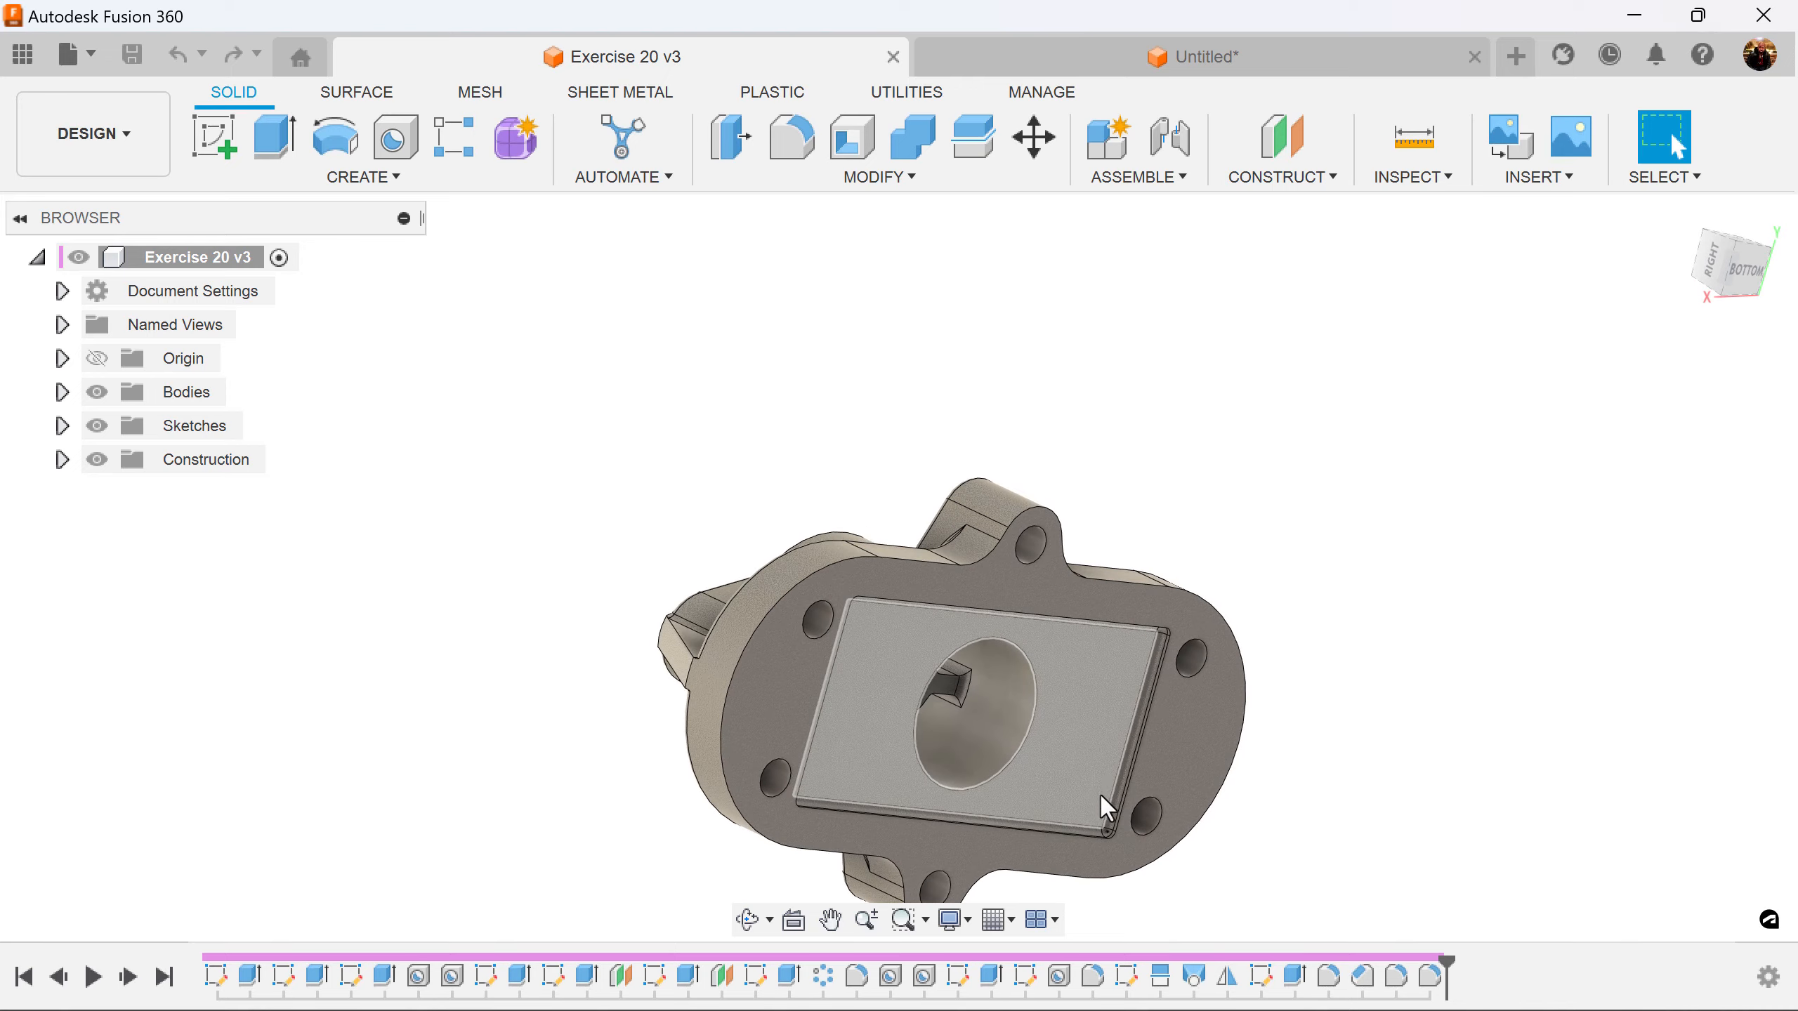
{"action": "left_click", "coordinate": [1229, 57]}
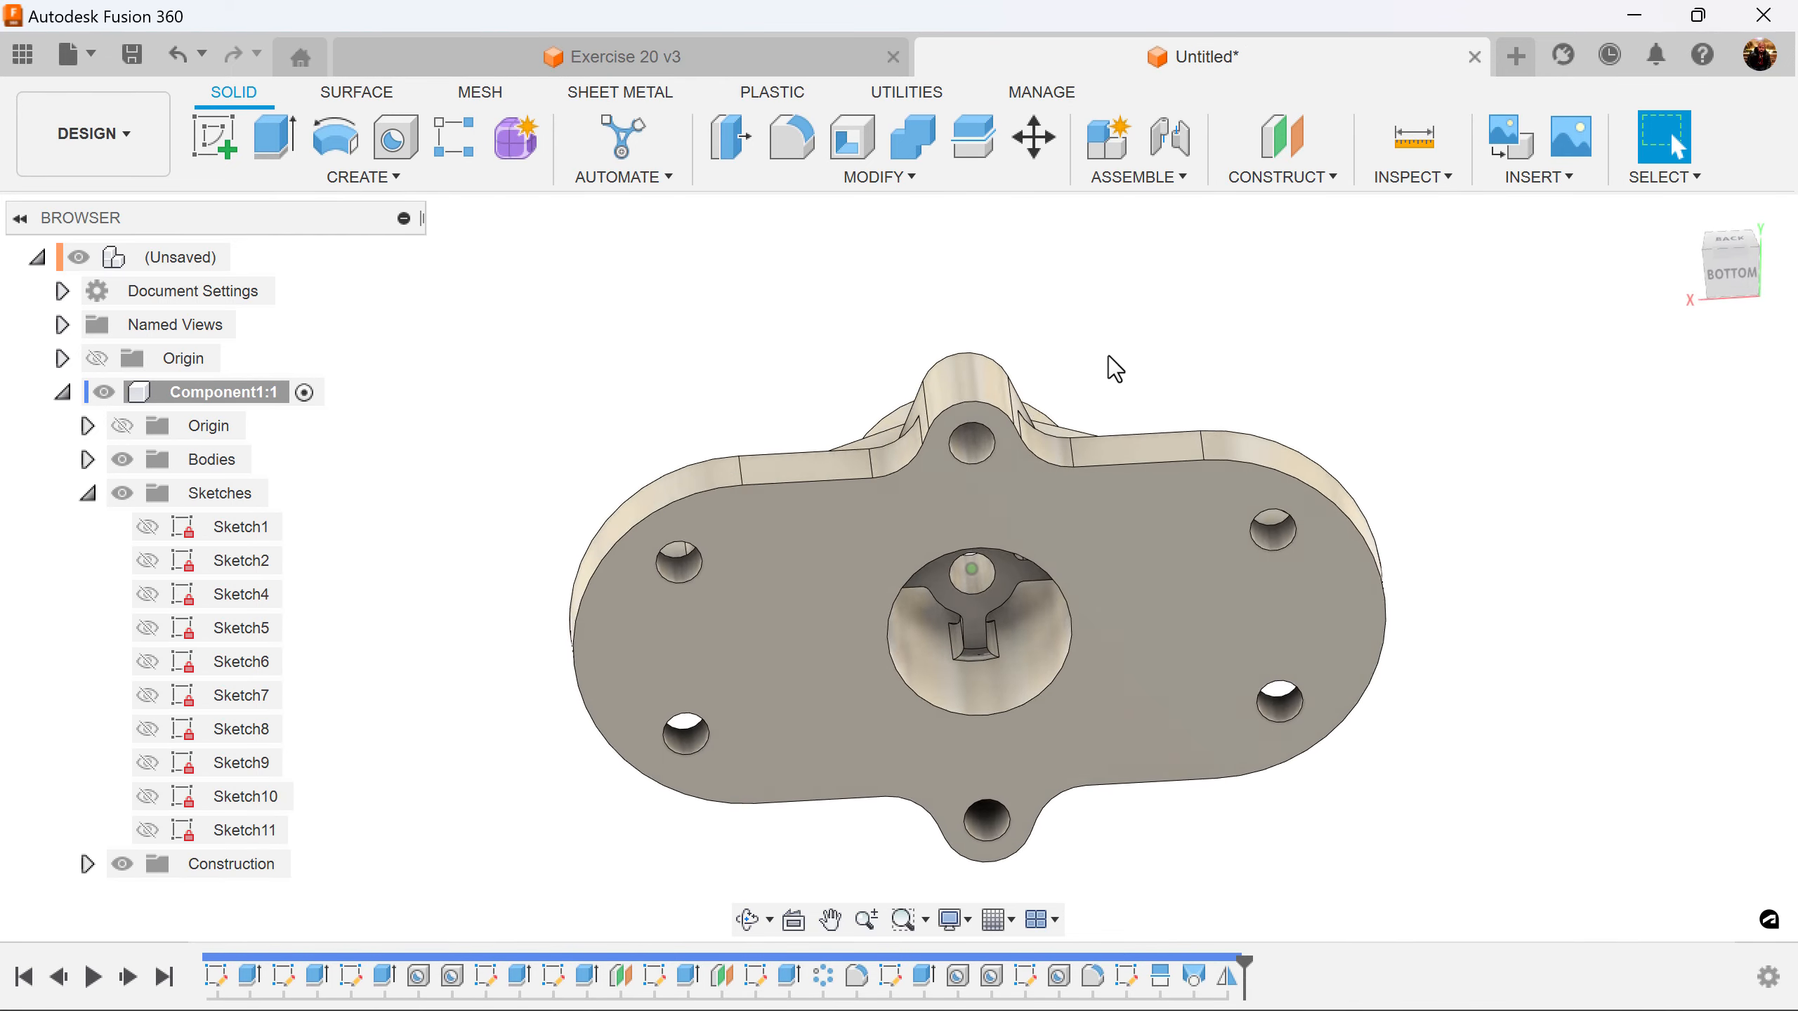
{"action": "left_click", "coordinate": [198, 131]}
{"action": "left_click", "coordinate": [764, 611]}
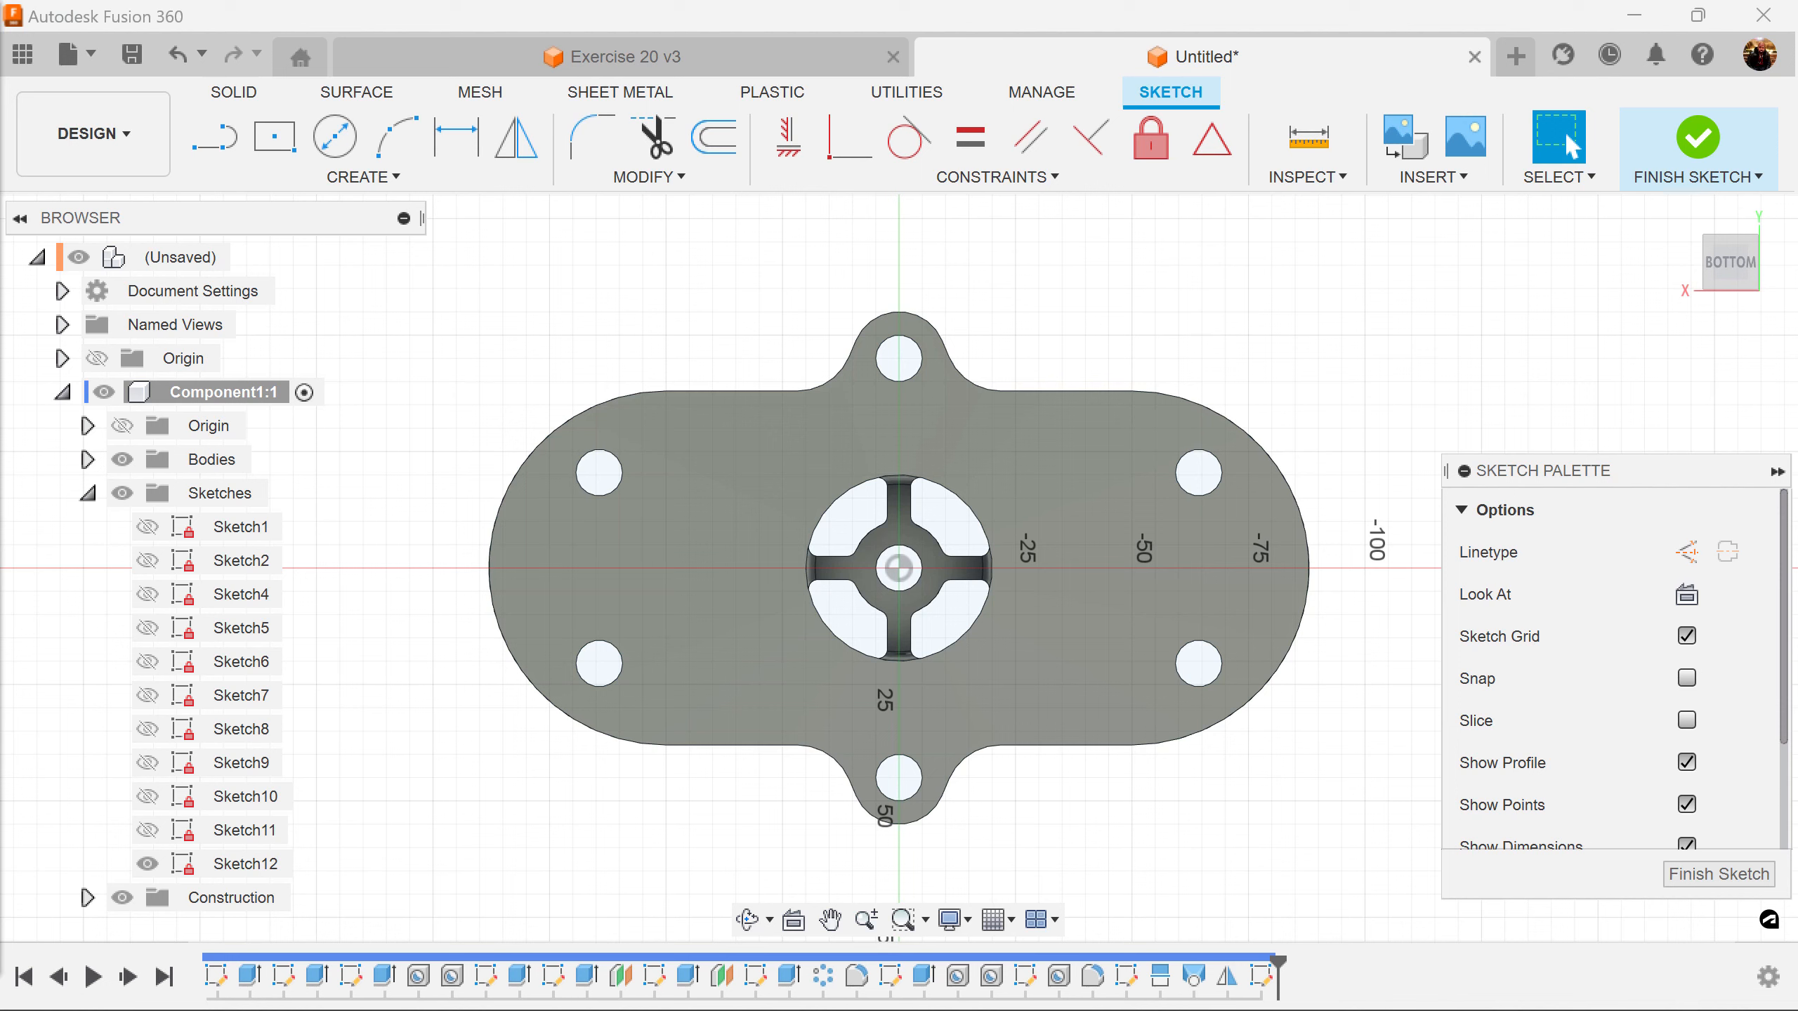
{"action": "left_click", "coordinate": [275, 135]}
{"action": "left_click", "coordinate": [900, 568]}
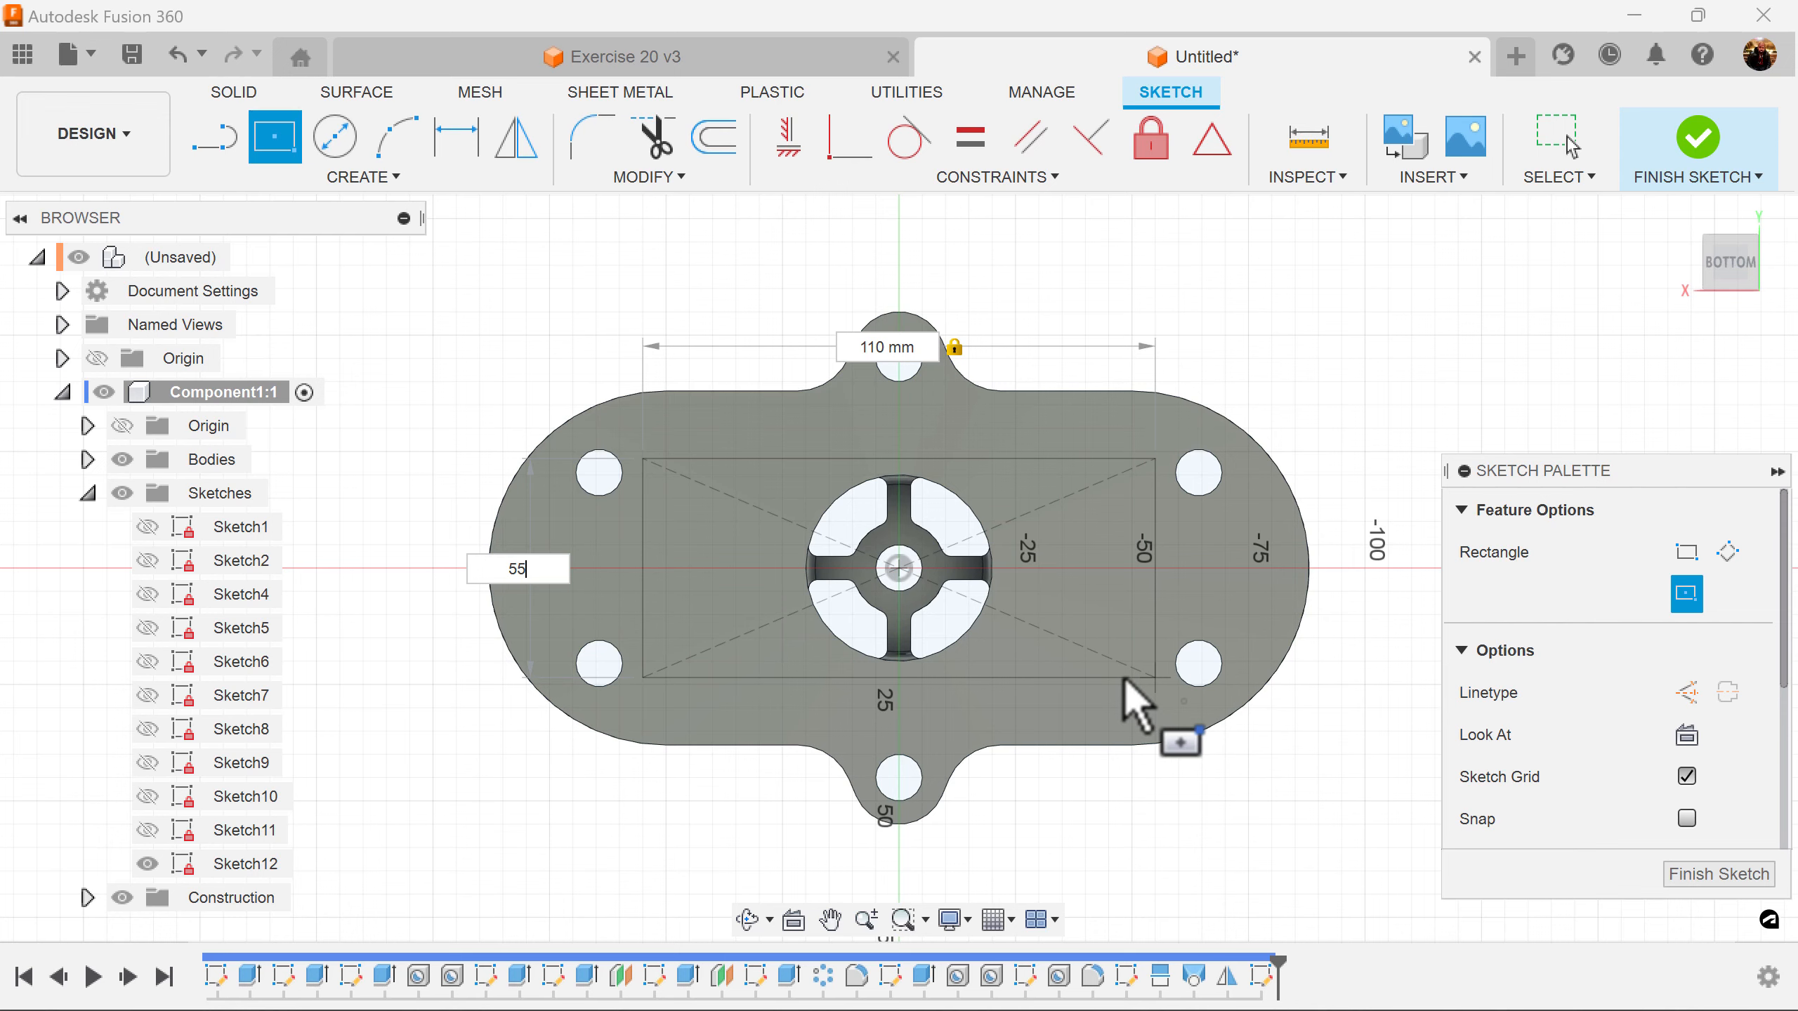
{"action": "key", "text": "Return"}
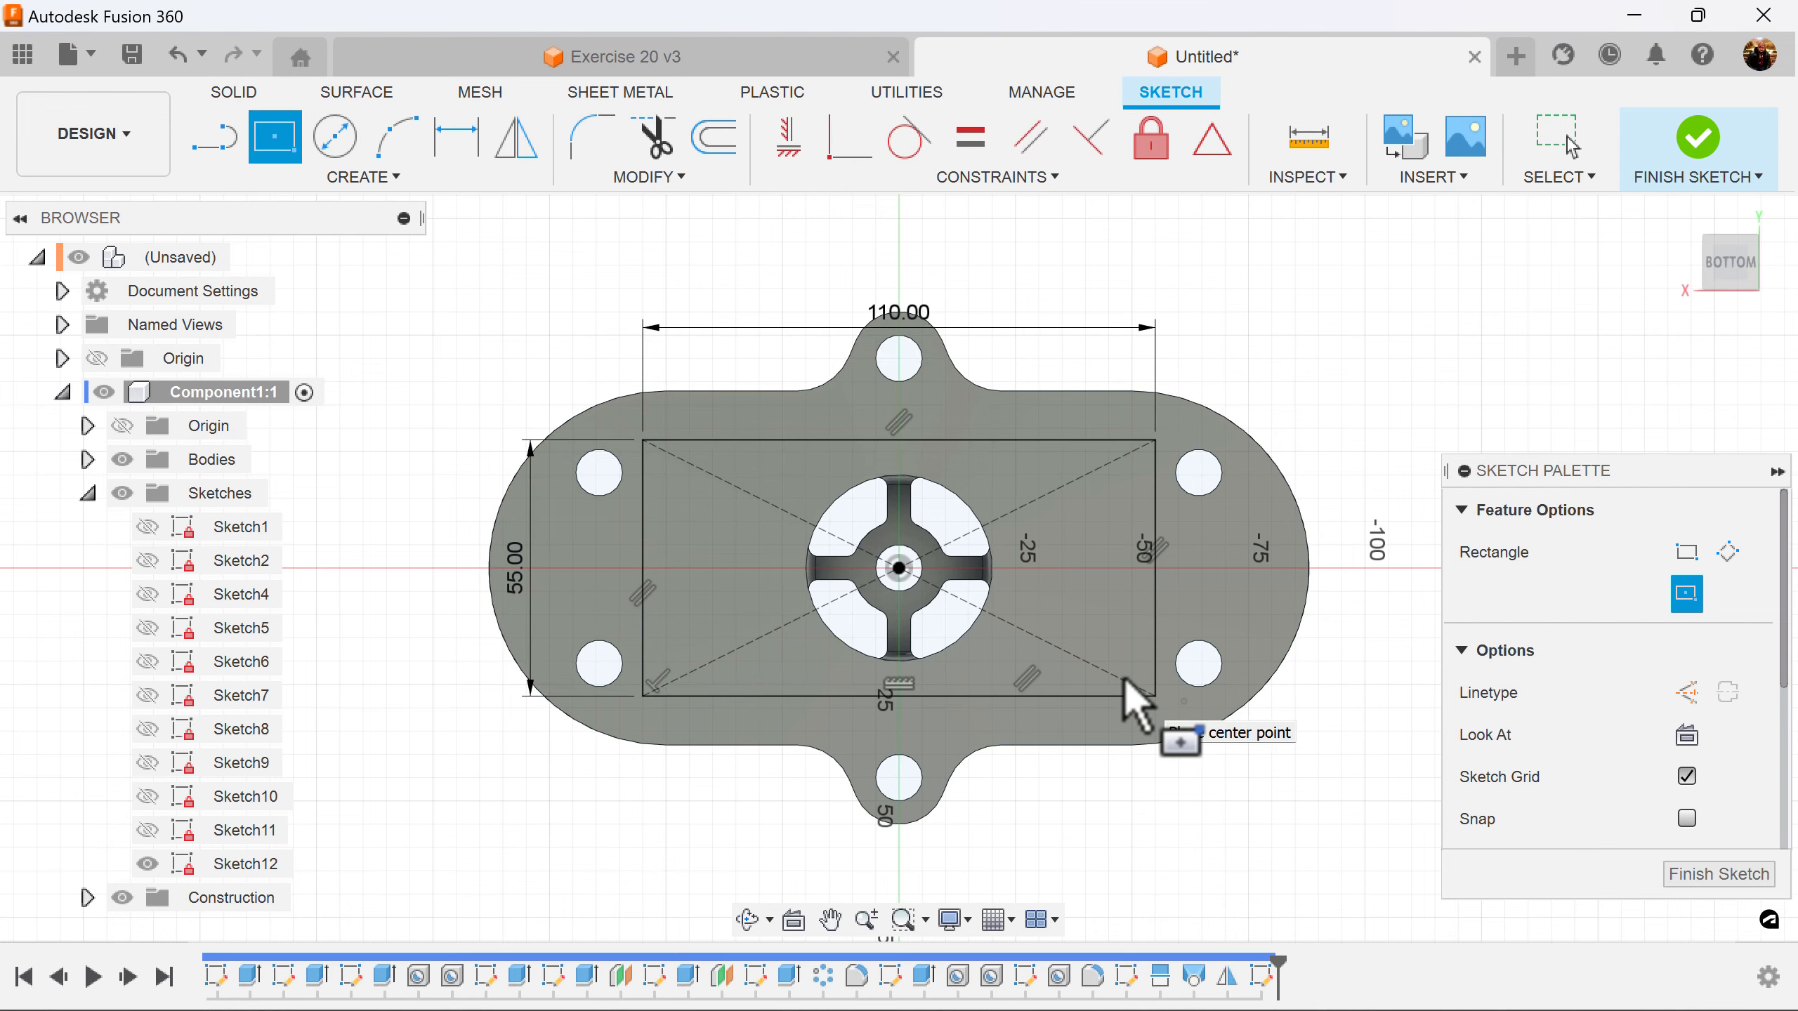
{"action": "left_click", "coordinate": [1703, 877]}
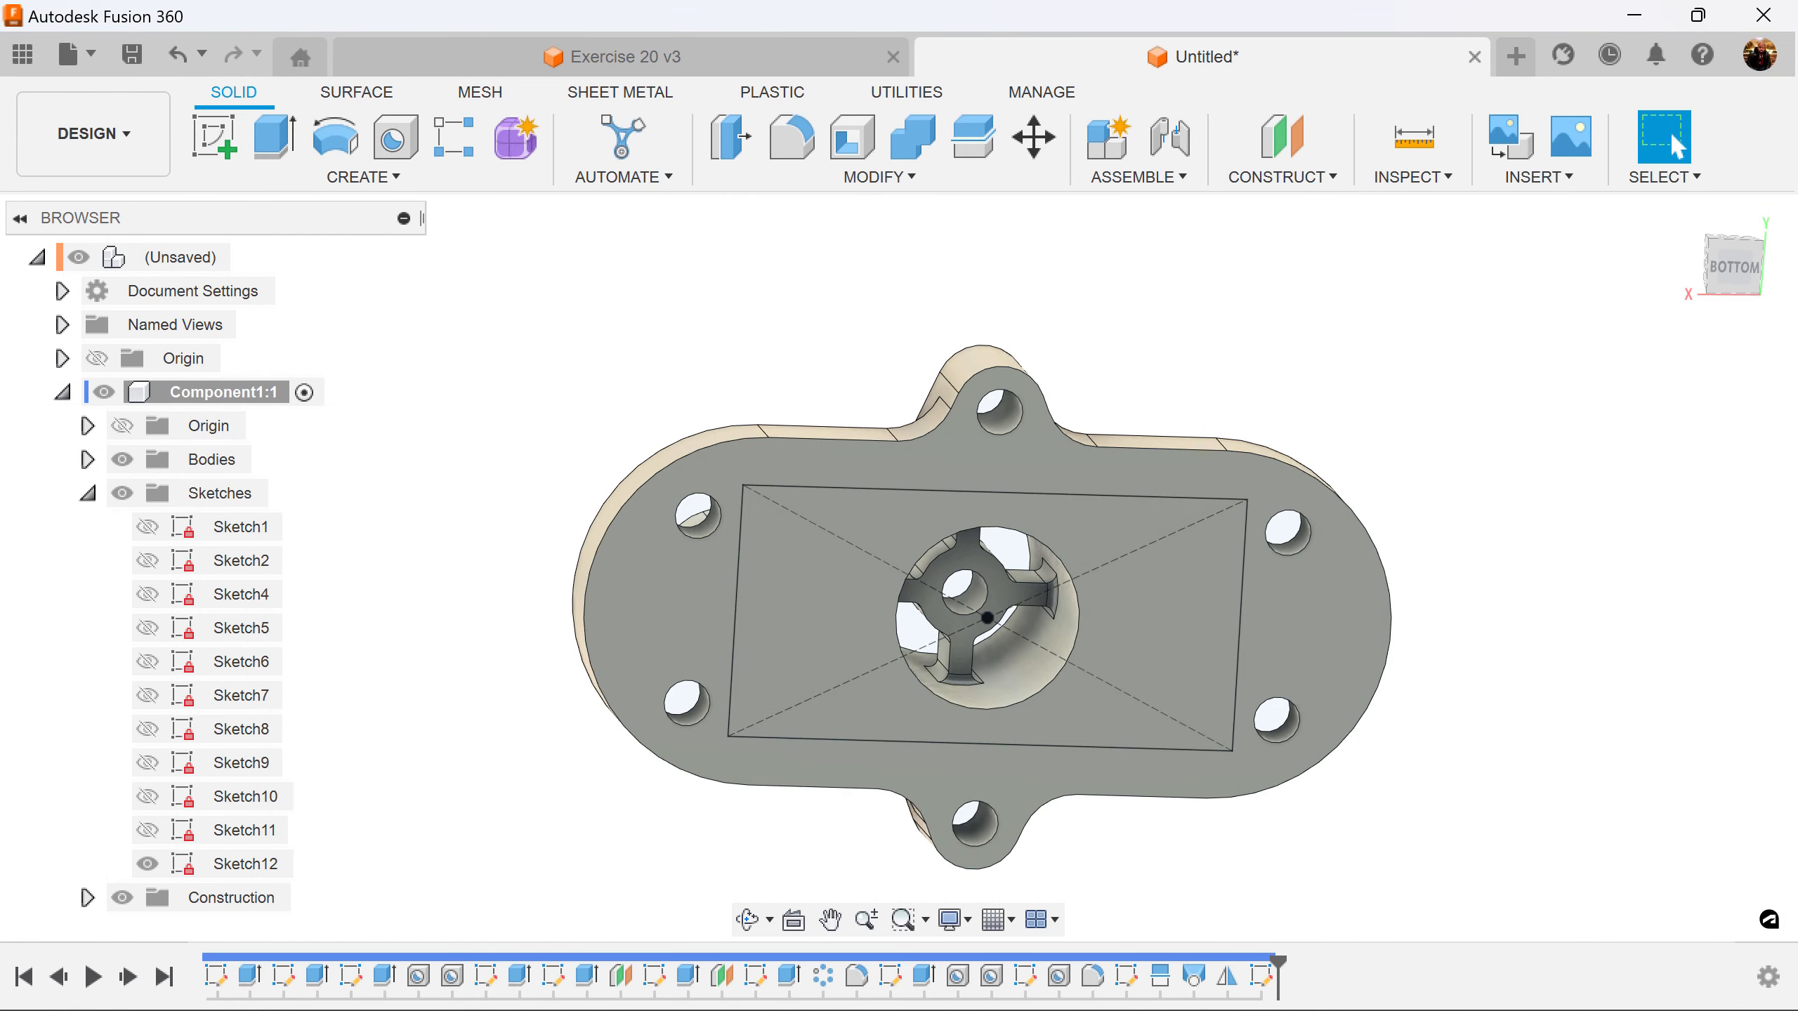
Extrude the rectangular profile around the bore by -3 mm as a cut to form the underside recess
{"action": "left_click", "coordinate": [273, 137]}
{"action": "left_click", "coordinate": [779, 528]}
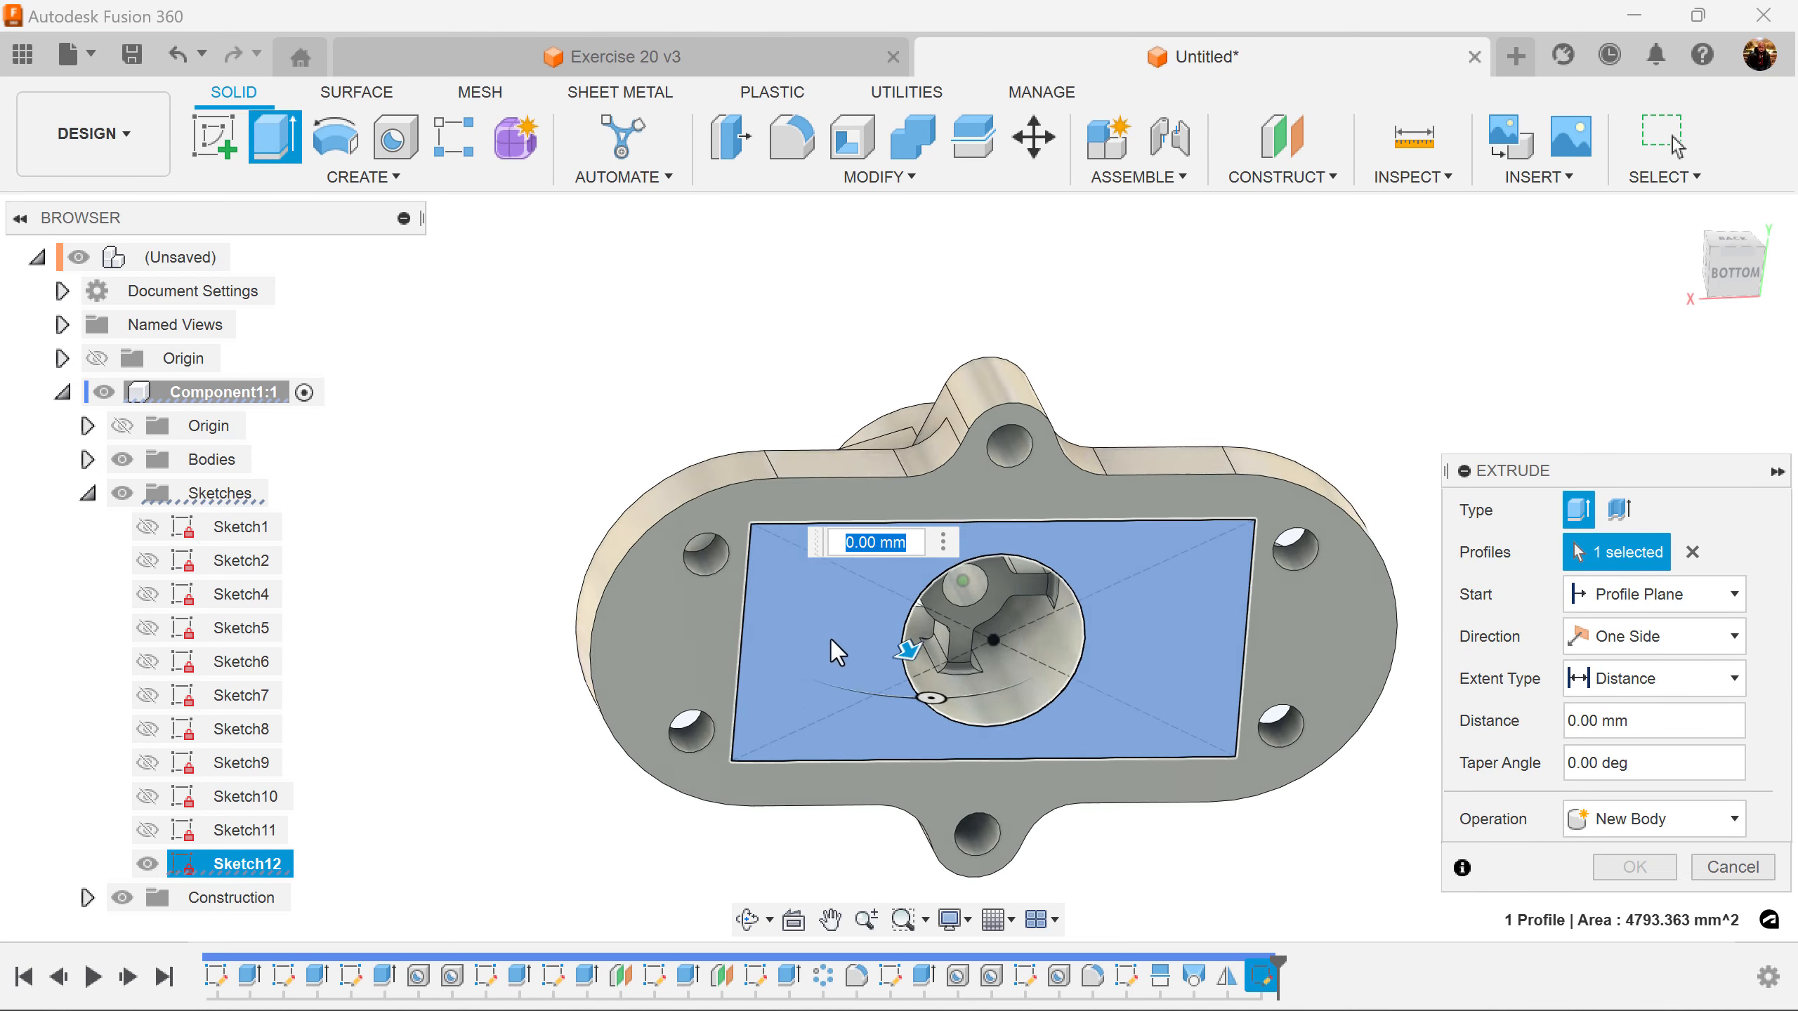
{"action": "left_click_drag", "start_coordinate": [907, 681], "coordinate": [898, 671]}
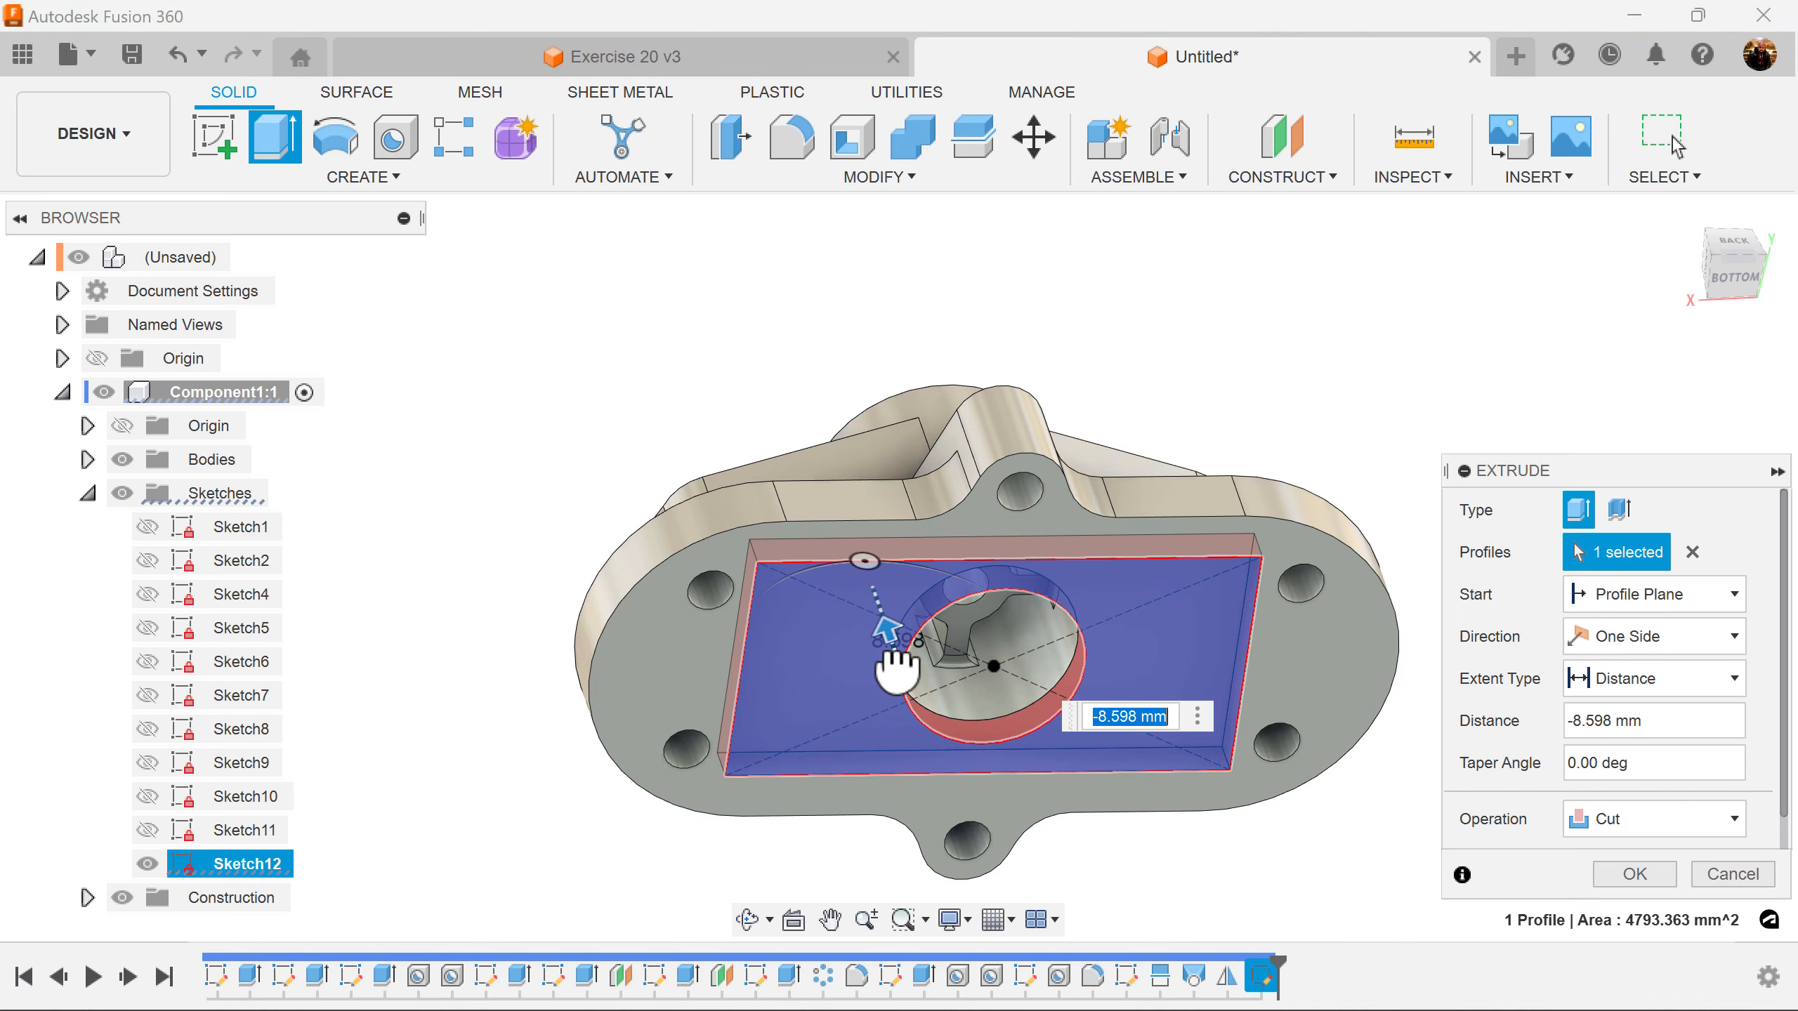
{"action": "type", "text": "-3"}
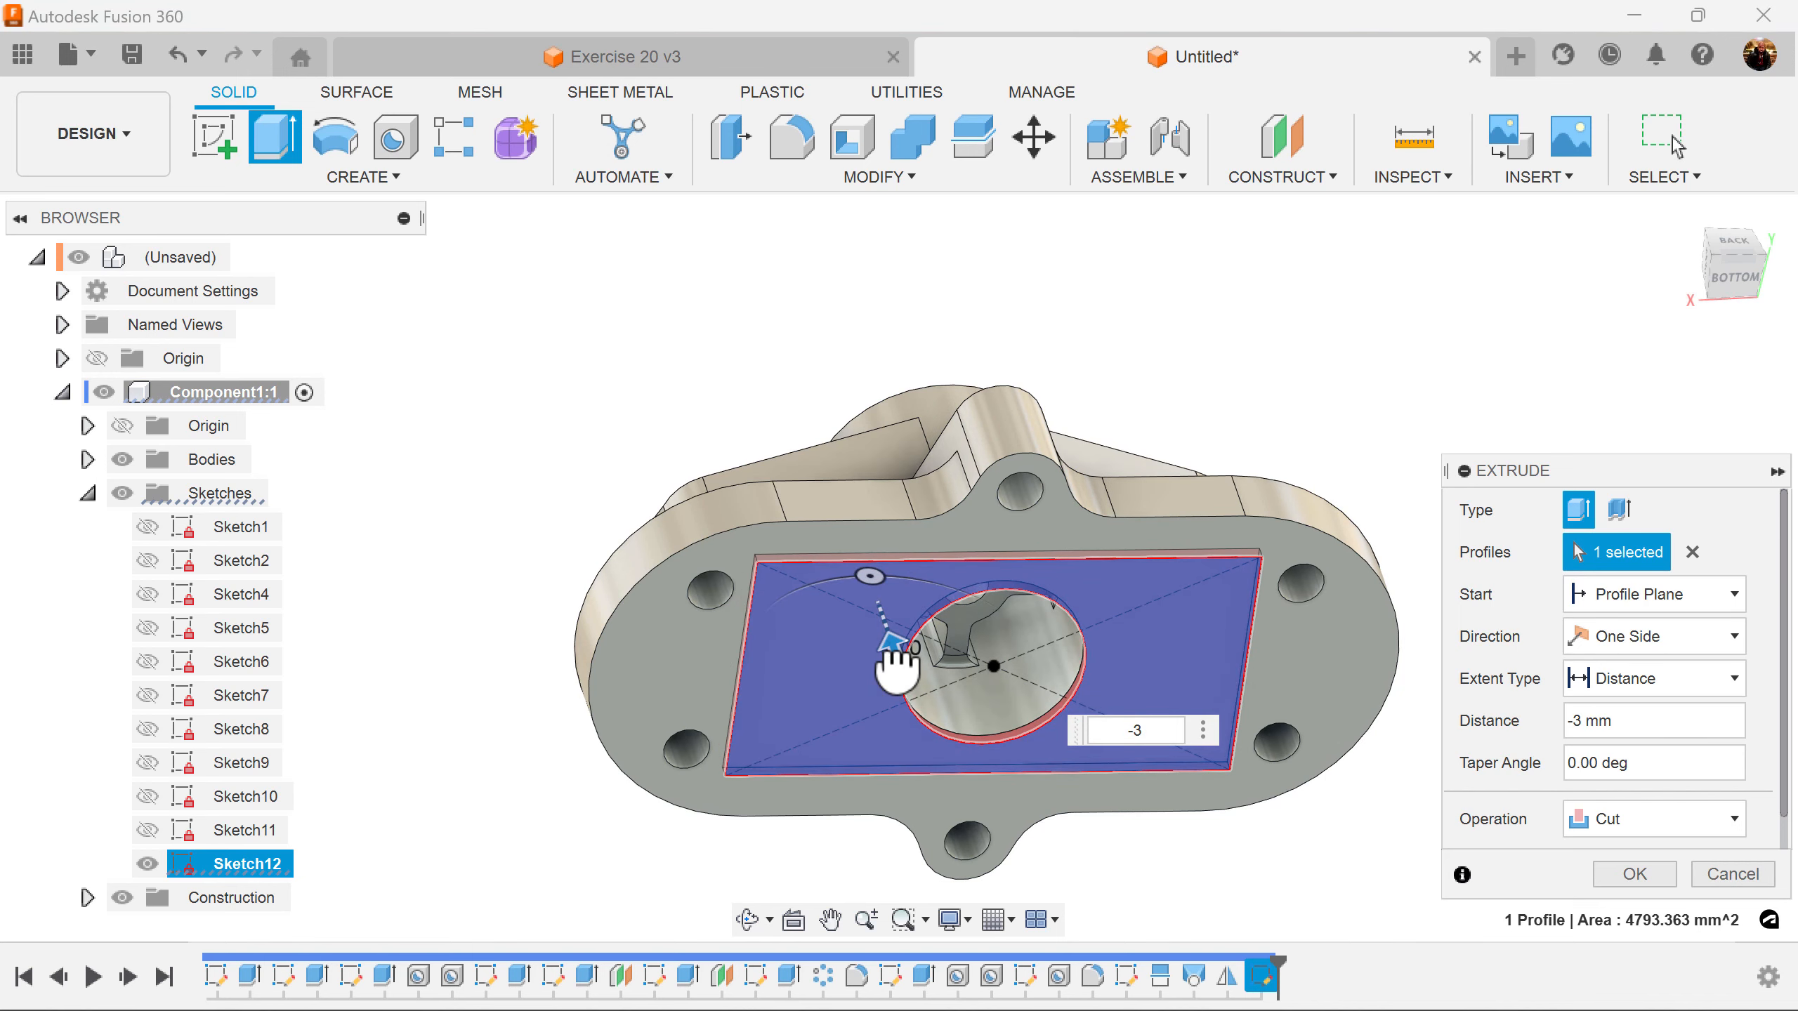
{"action": "left_click", "coordinate": [1635, 874]}
Apply a 2 mm rule fillet with the All Edges rule and Rolling Ball corners to the recess's extrude feature
{"action": "middle_click_drag", "start_coordinate": [1665, 878], "coordinate": [1229, 616], "text": "shift"}
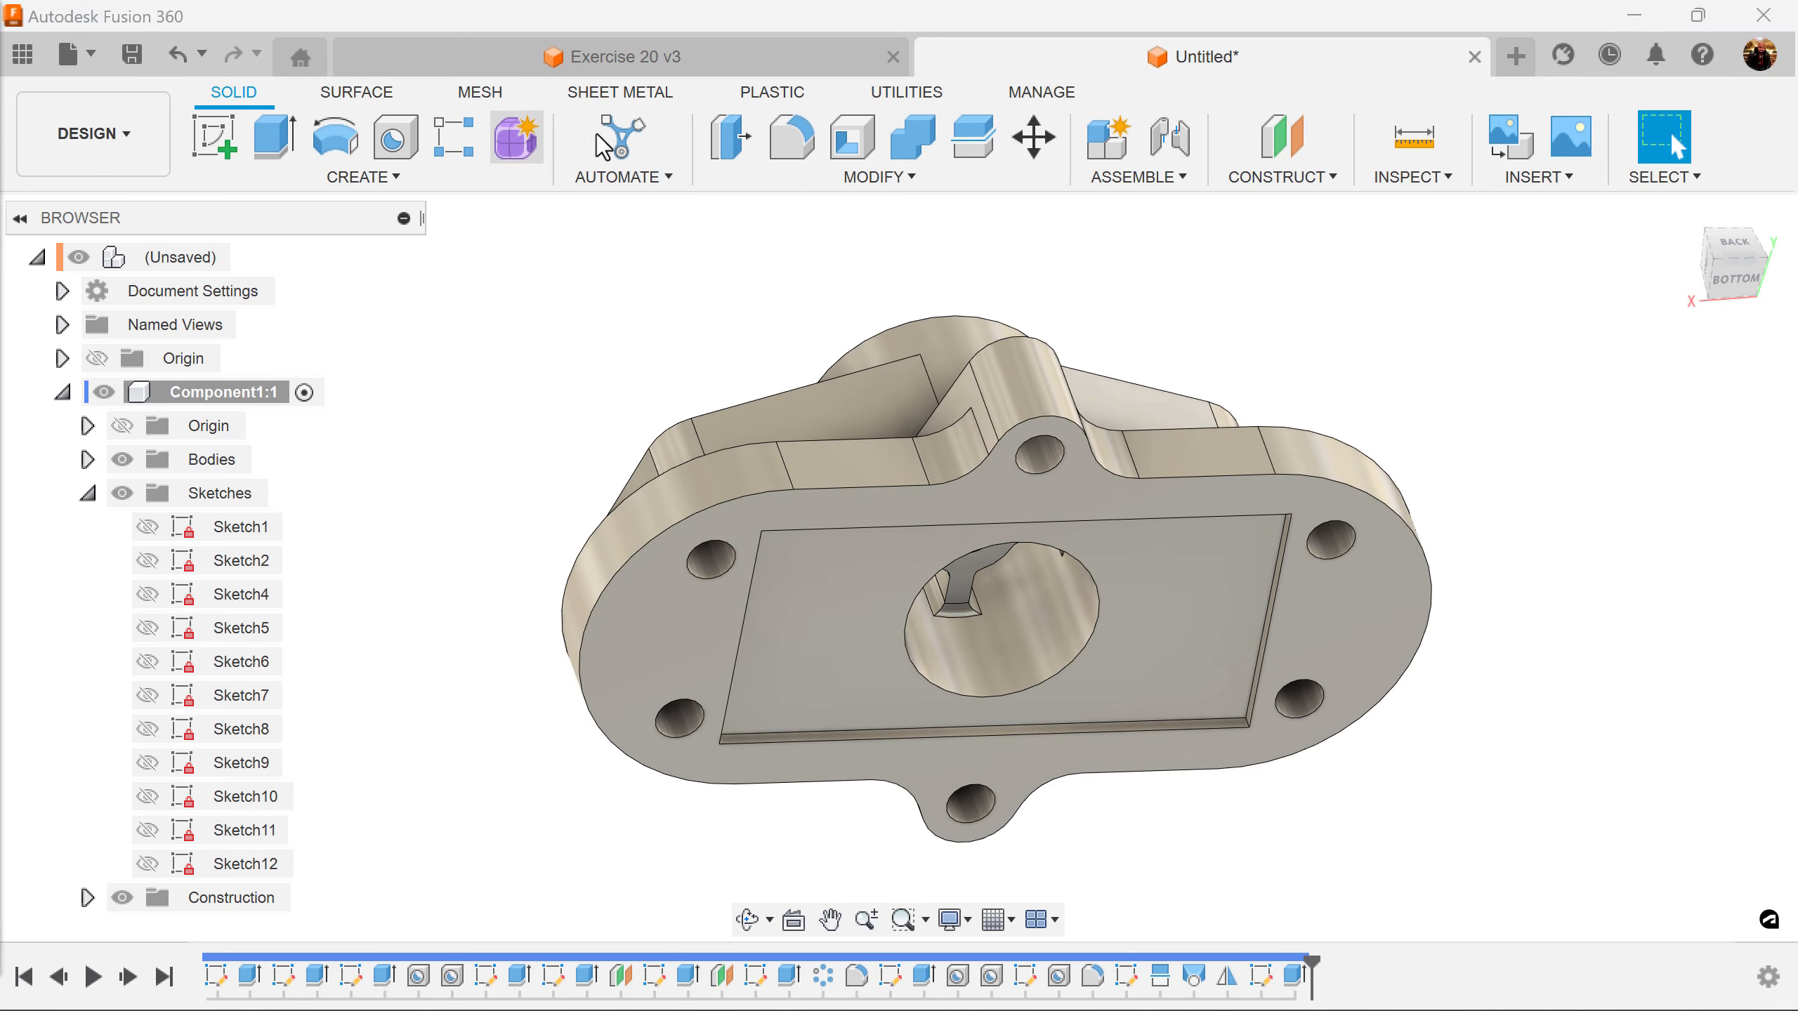
{"action": "left_click", "coordinate": [791, 137]}
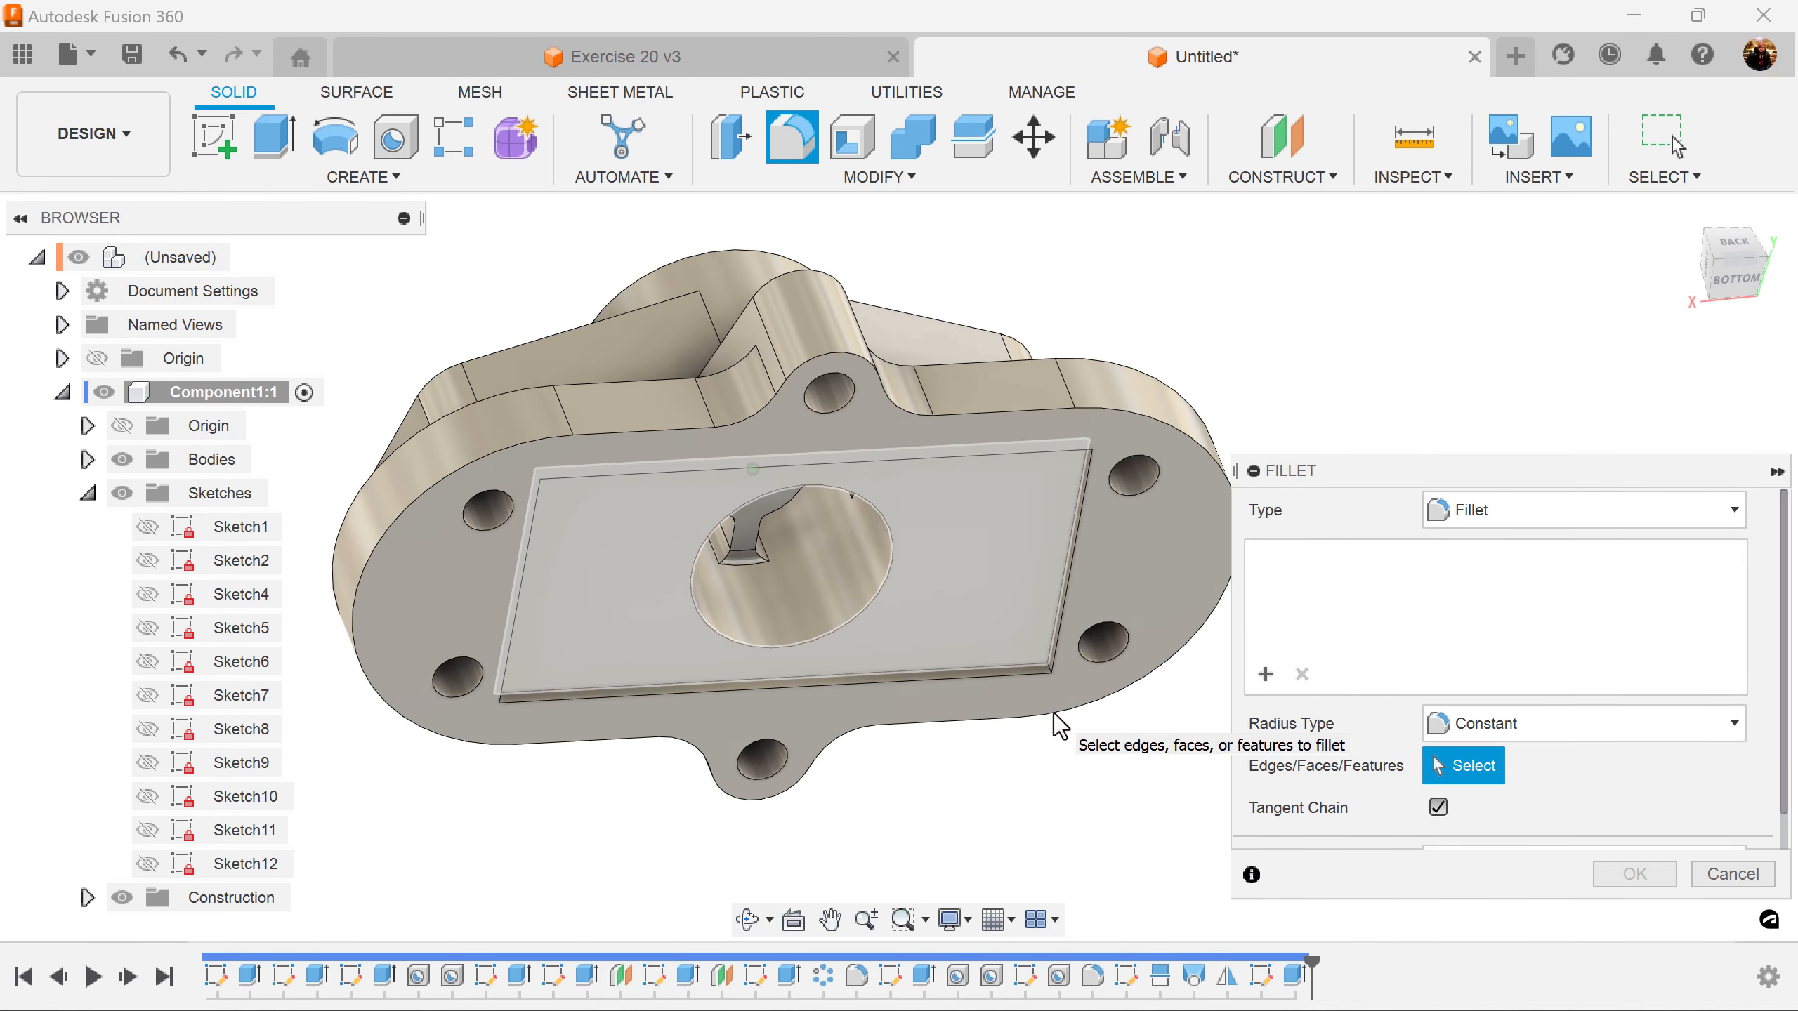
{"action": "left_click", "coordinate": [1587, 514]}
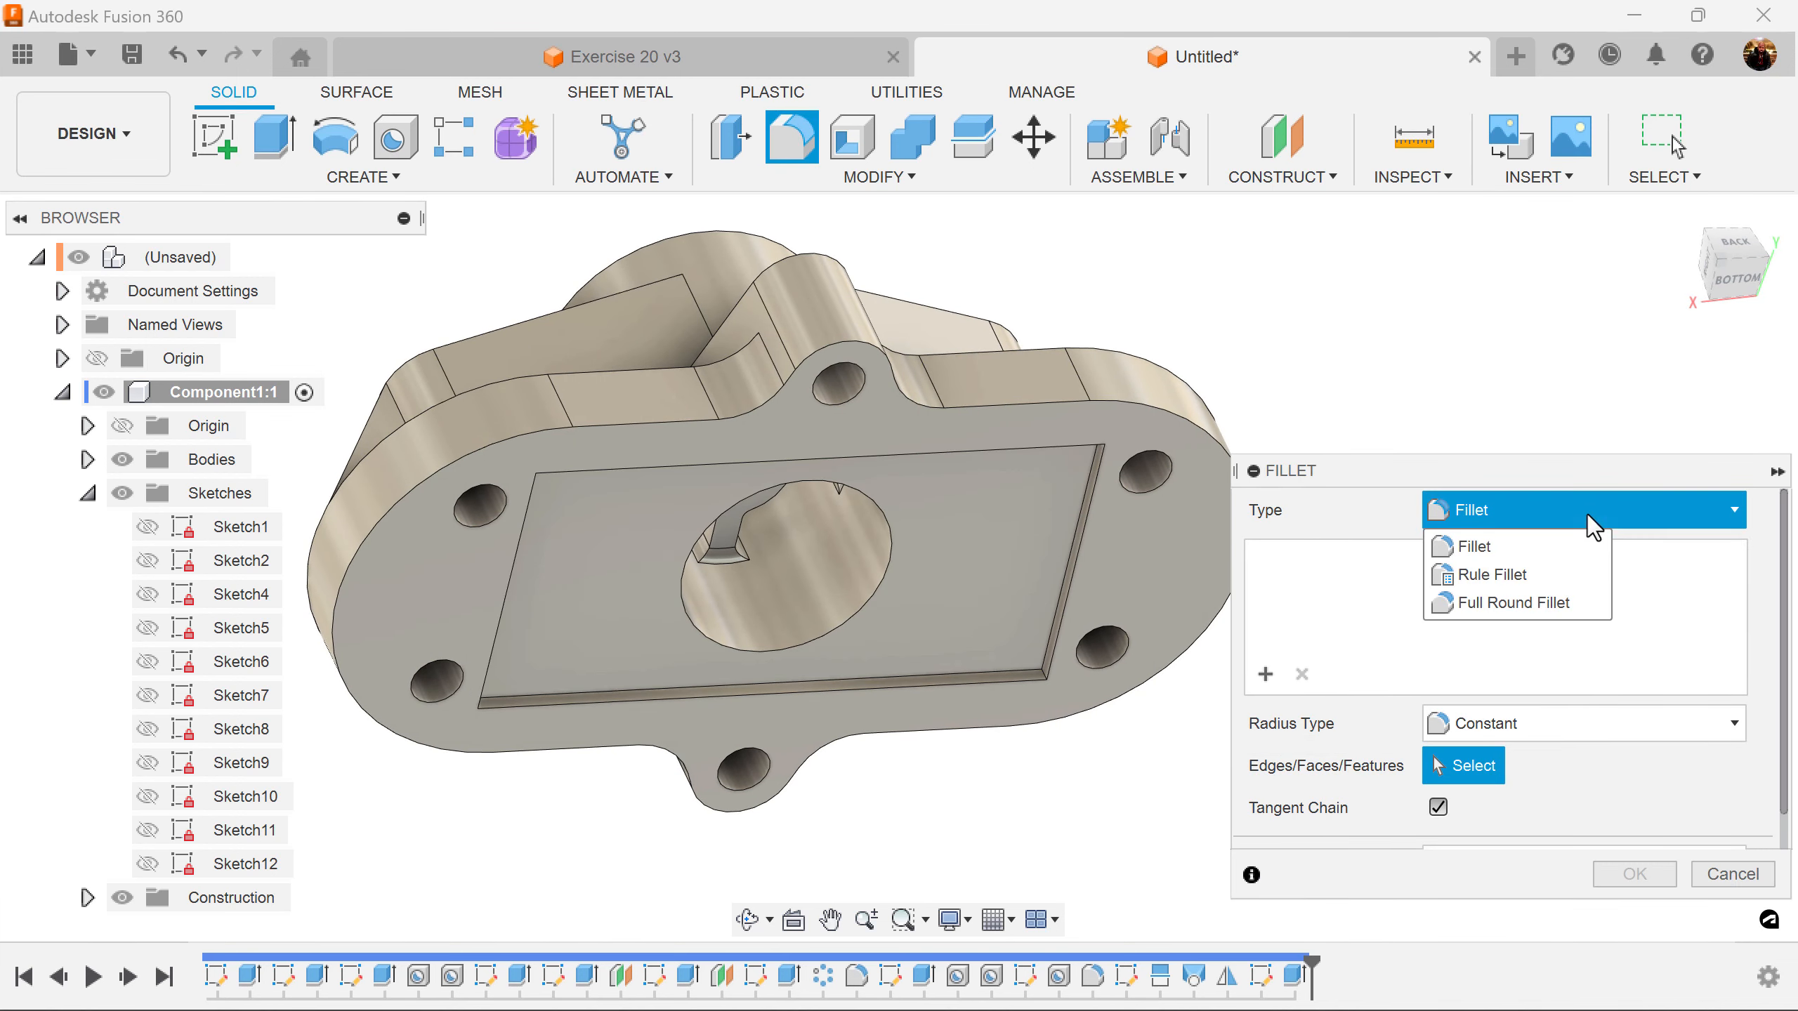
{"action": "left_click", "coordinate": [1567, 574]}
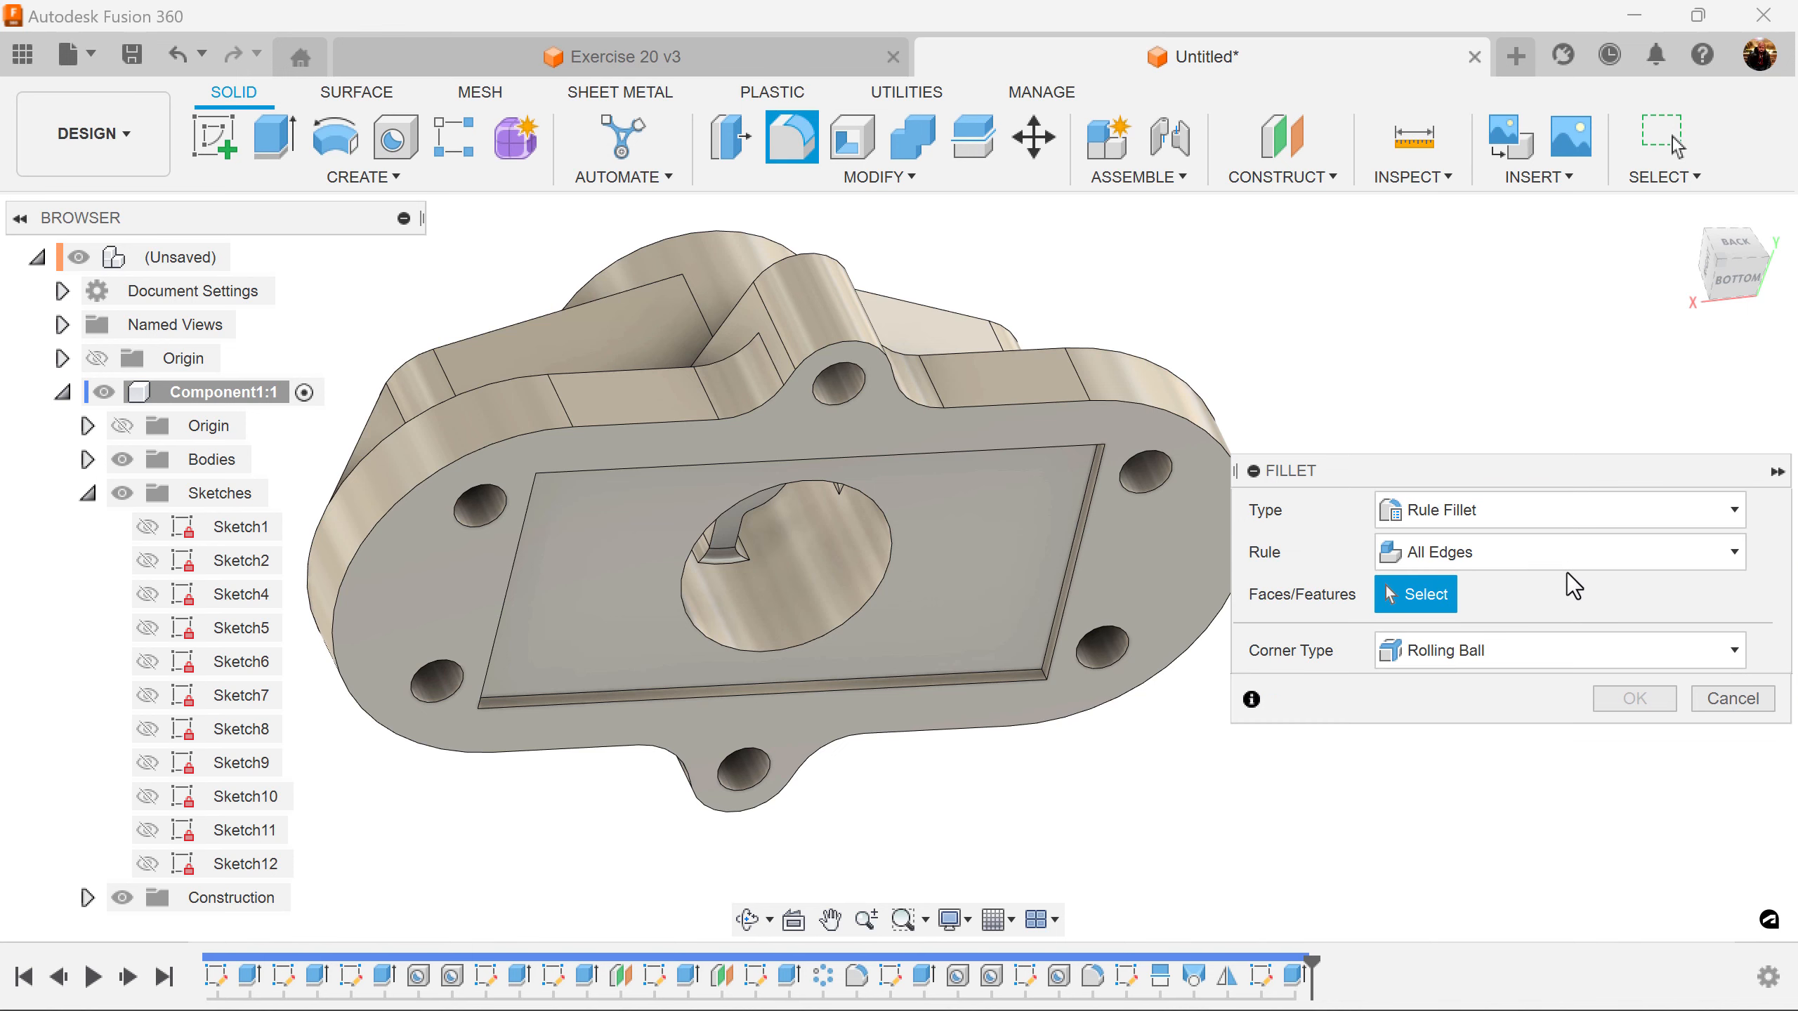
{"action": "left_click", "coordinate": [1288, 980]}
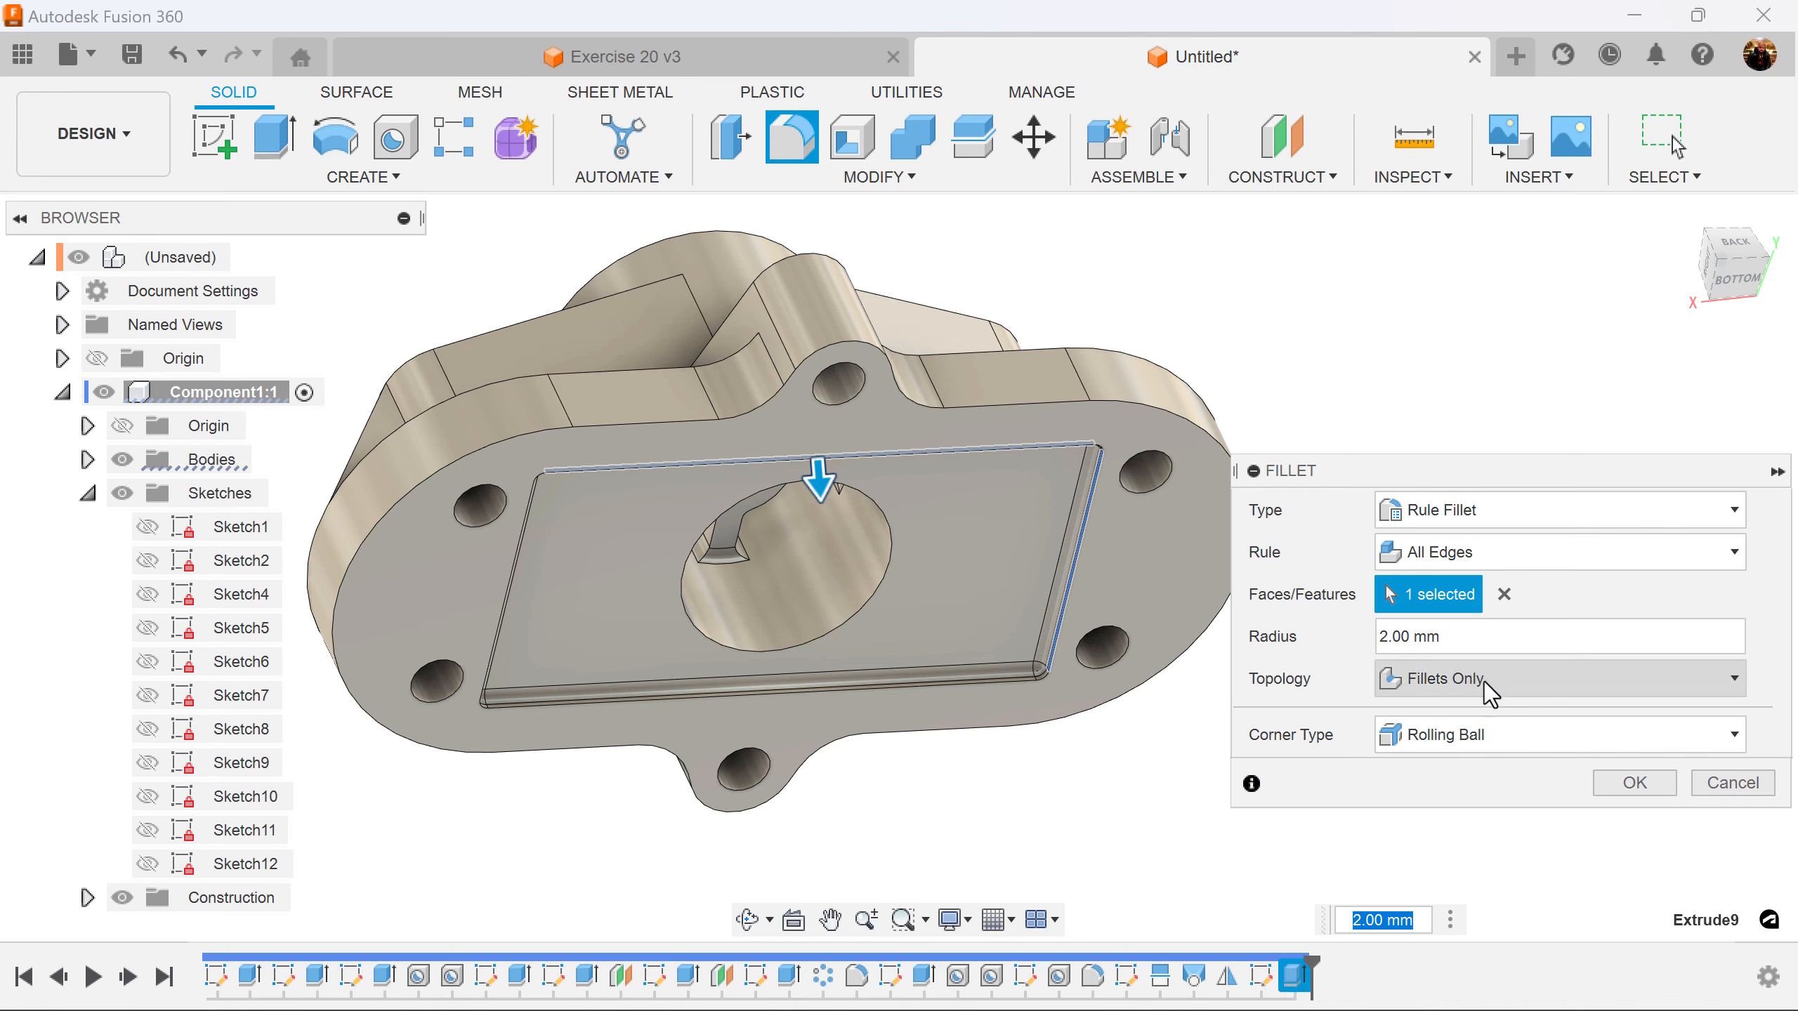
{"action": "left_click", "coordinate": [1633, 790]}
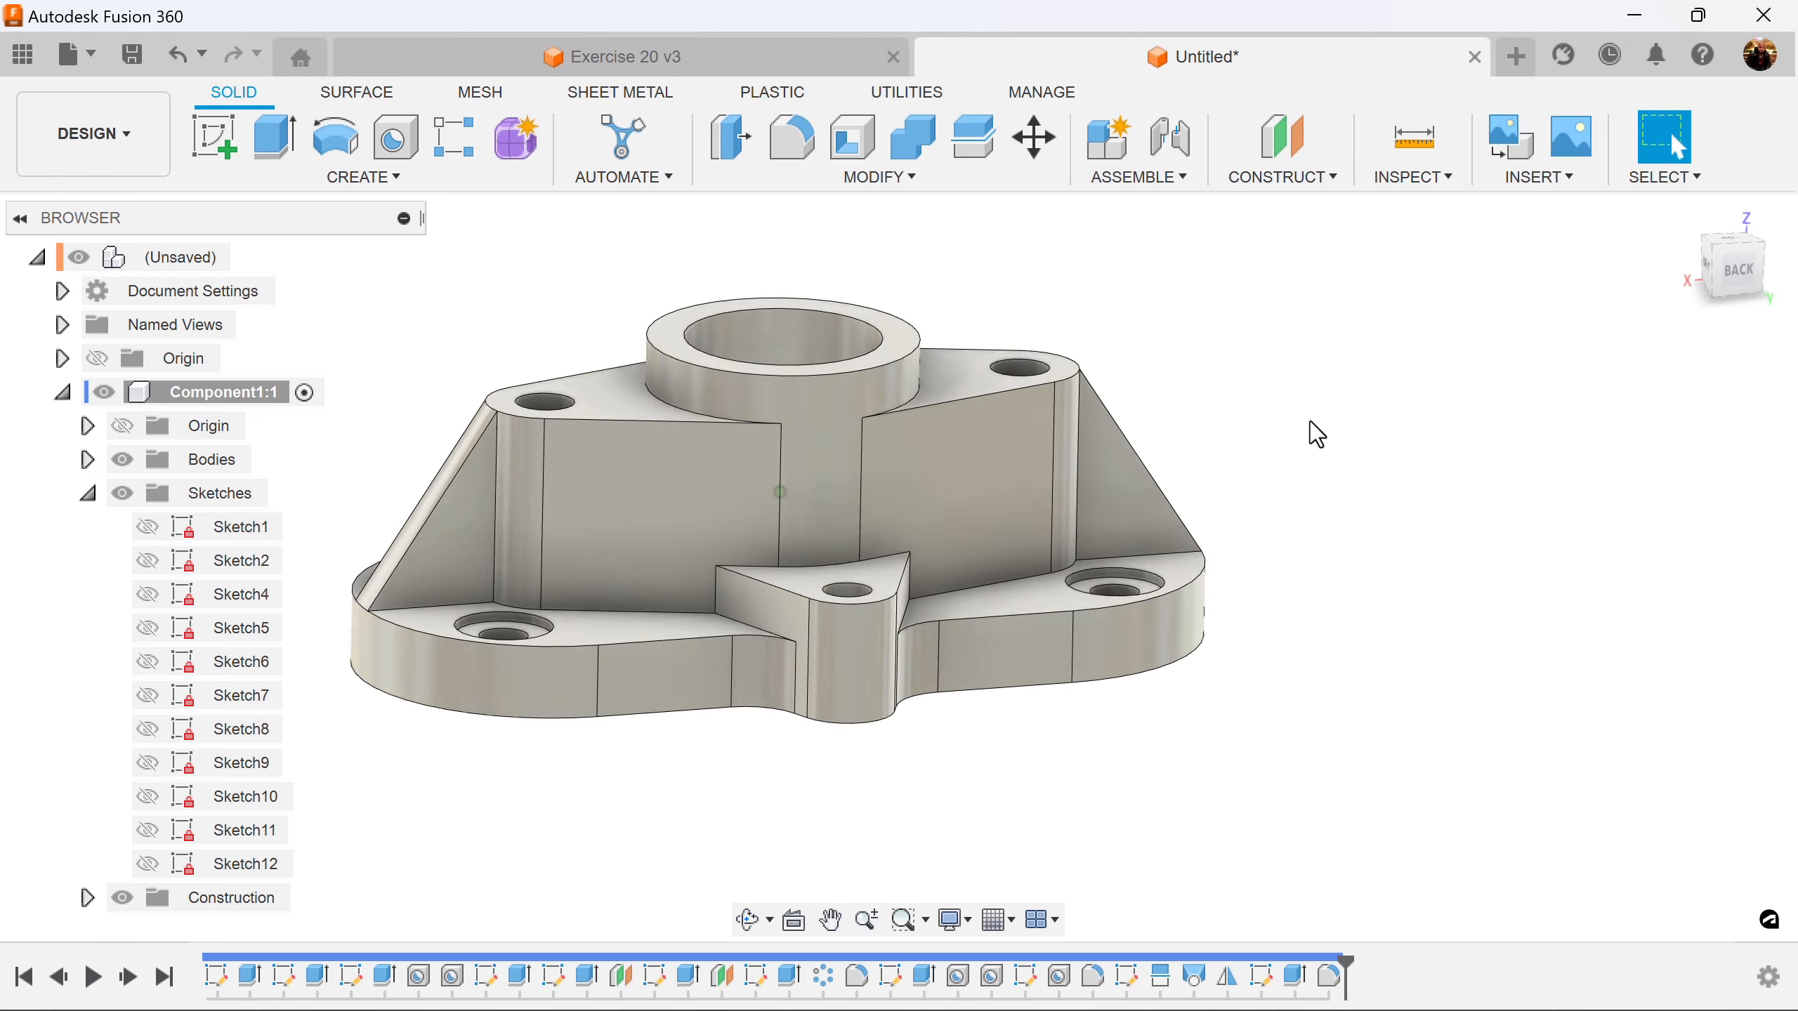
Check the bore rim in the Exercise 20 v3 design, and apply a 3 mm equal-distance chamfer to the new housing's upper bore edge
{"action": "left_click", "coordinate": [775, 62]}
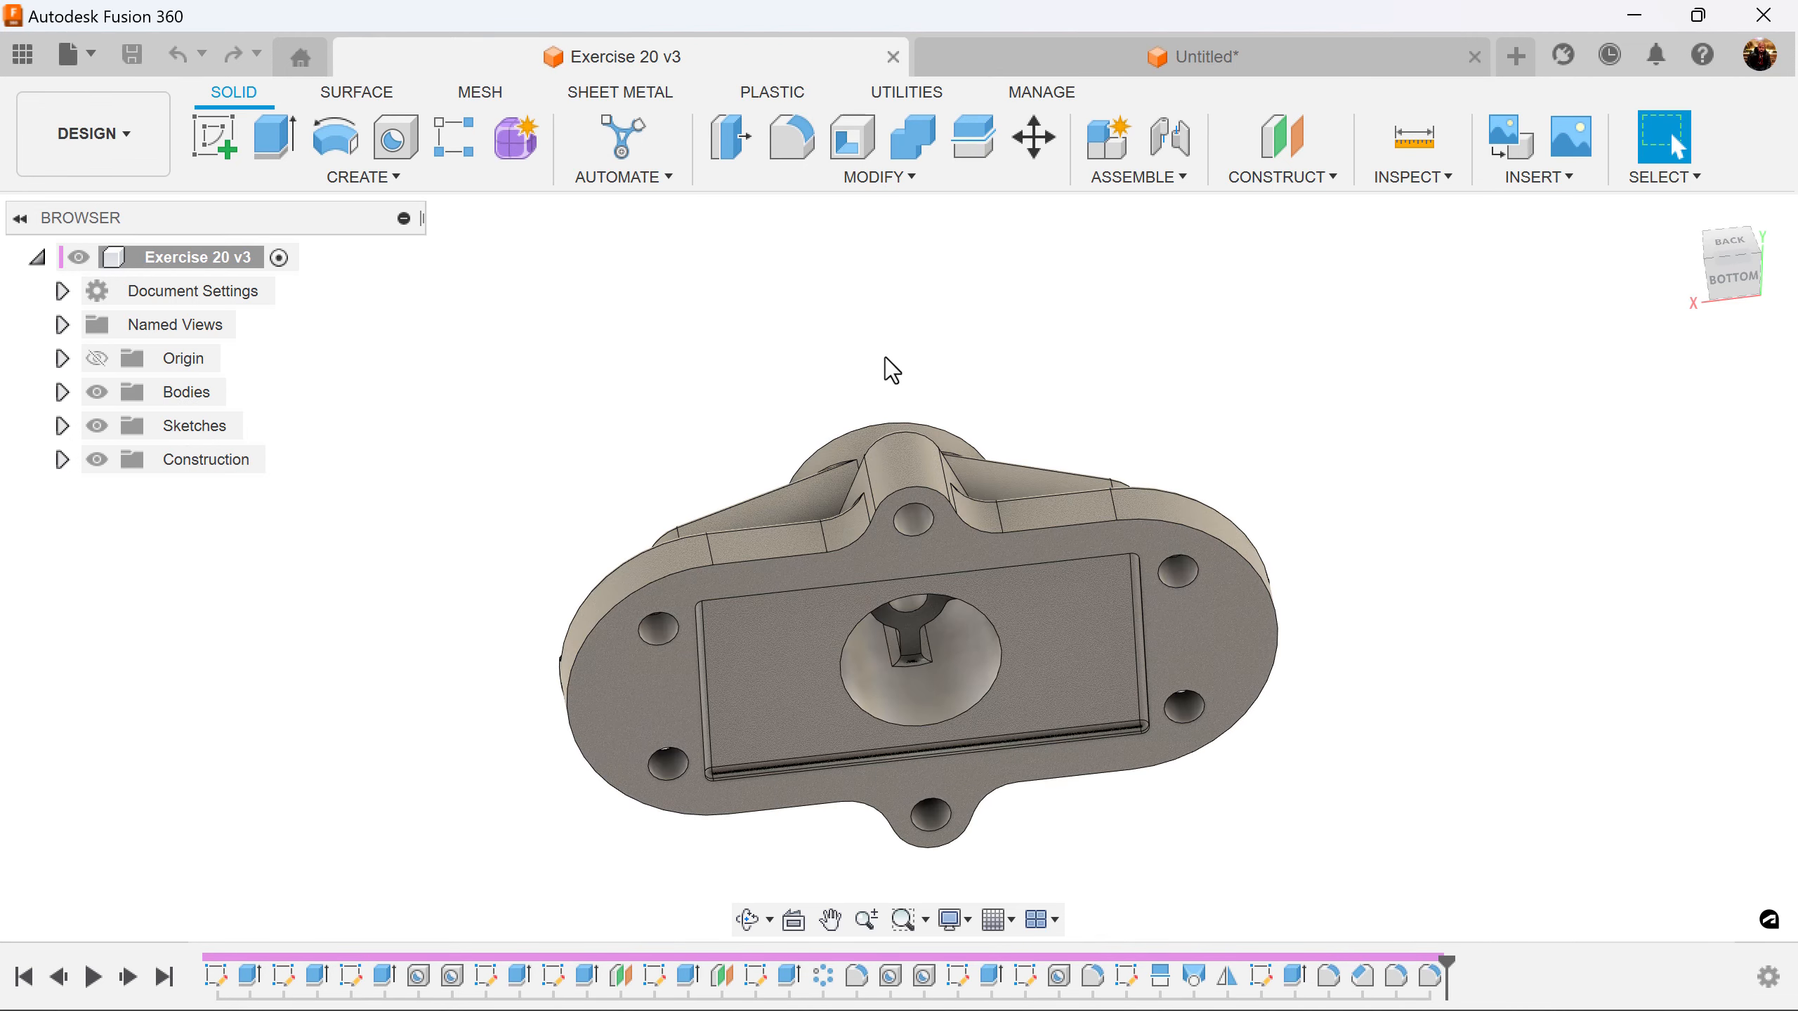
{"action": "middle_click_drag", "start_coordinate": [885, 356], "coordinate": [1104, 491], "text": "shift"}
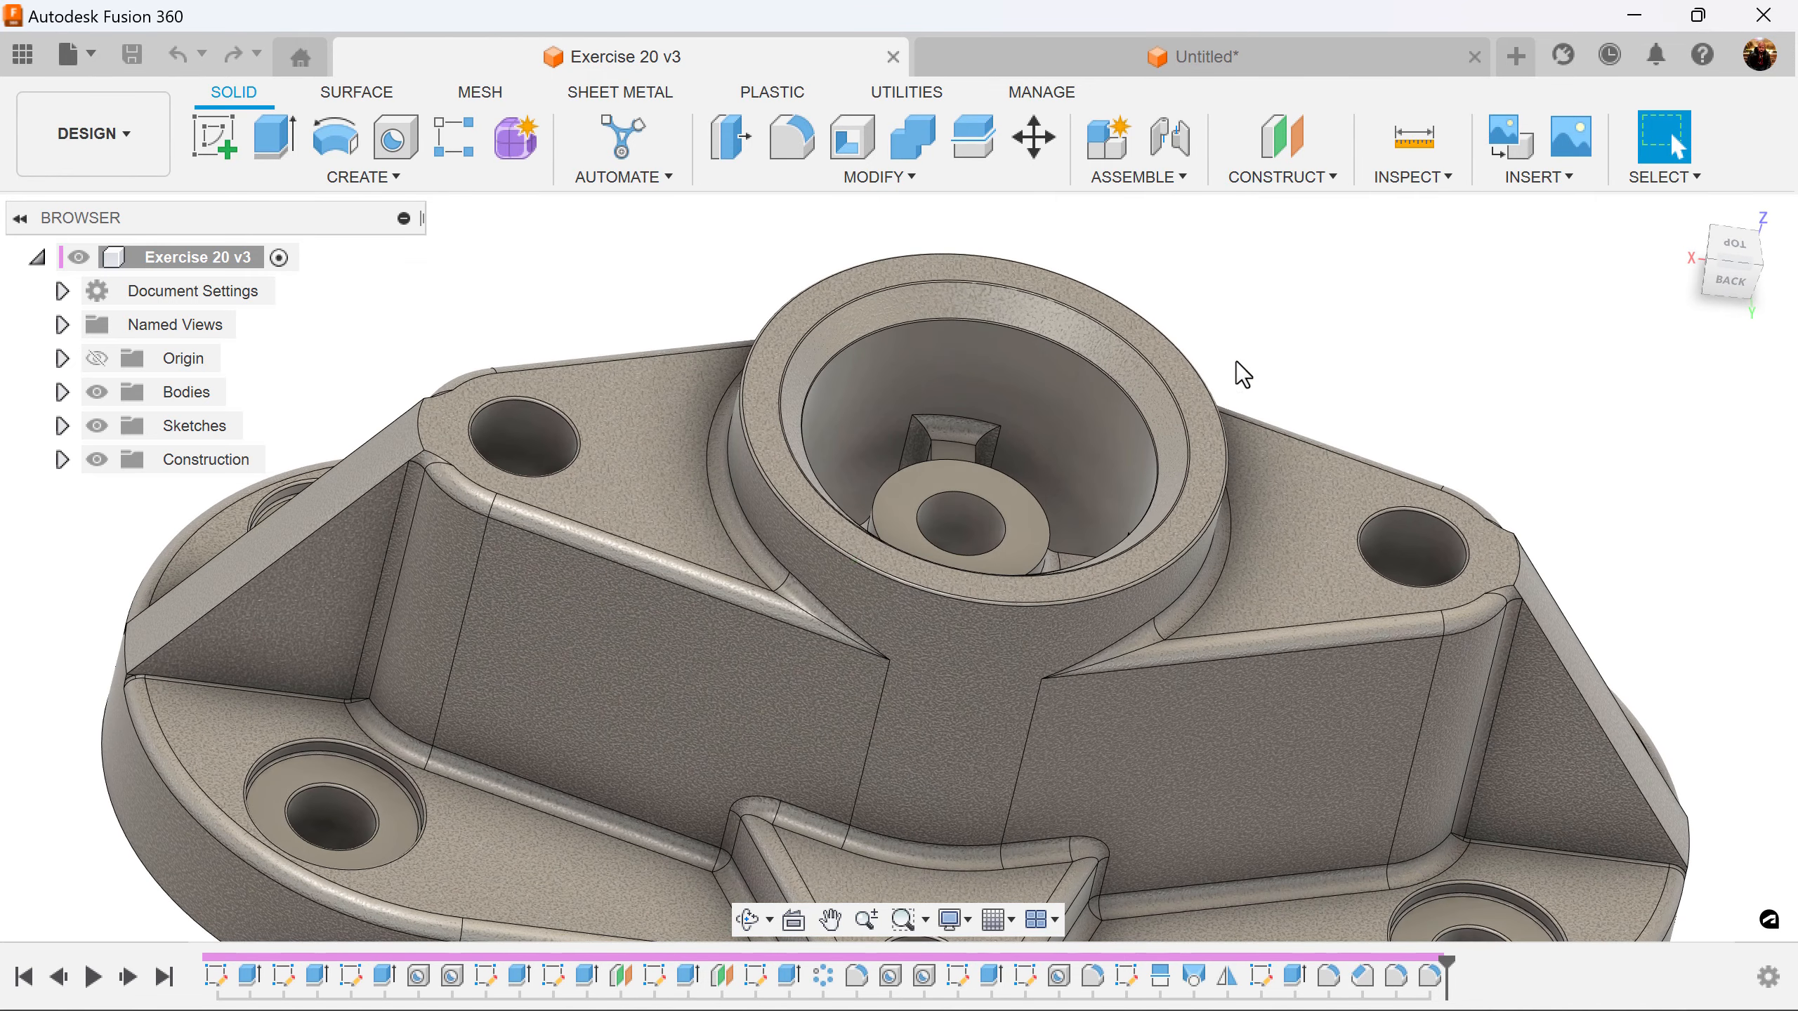
{"action": "left_click", "coordinate": [1292, 66]}
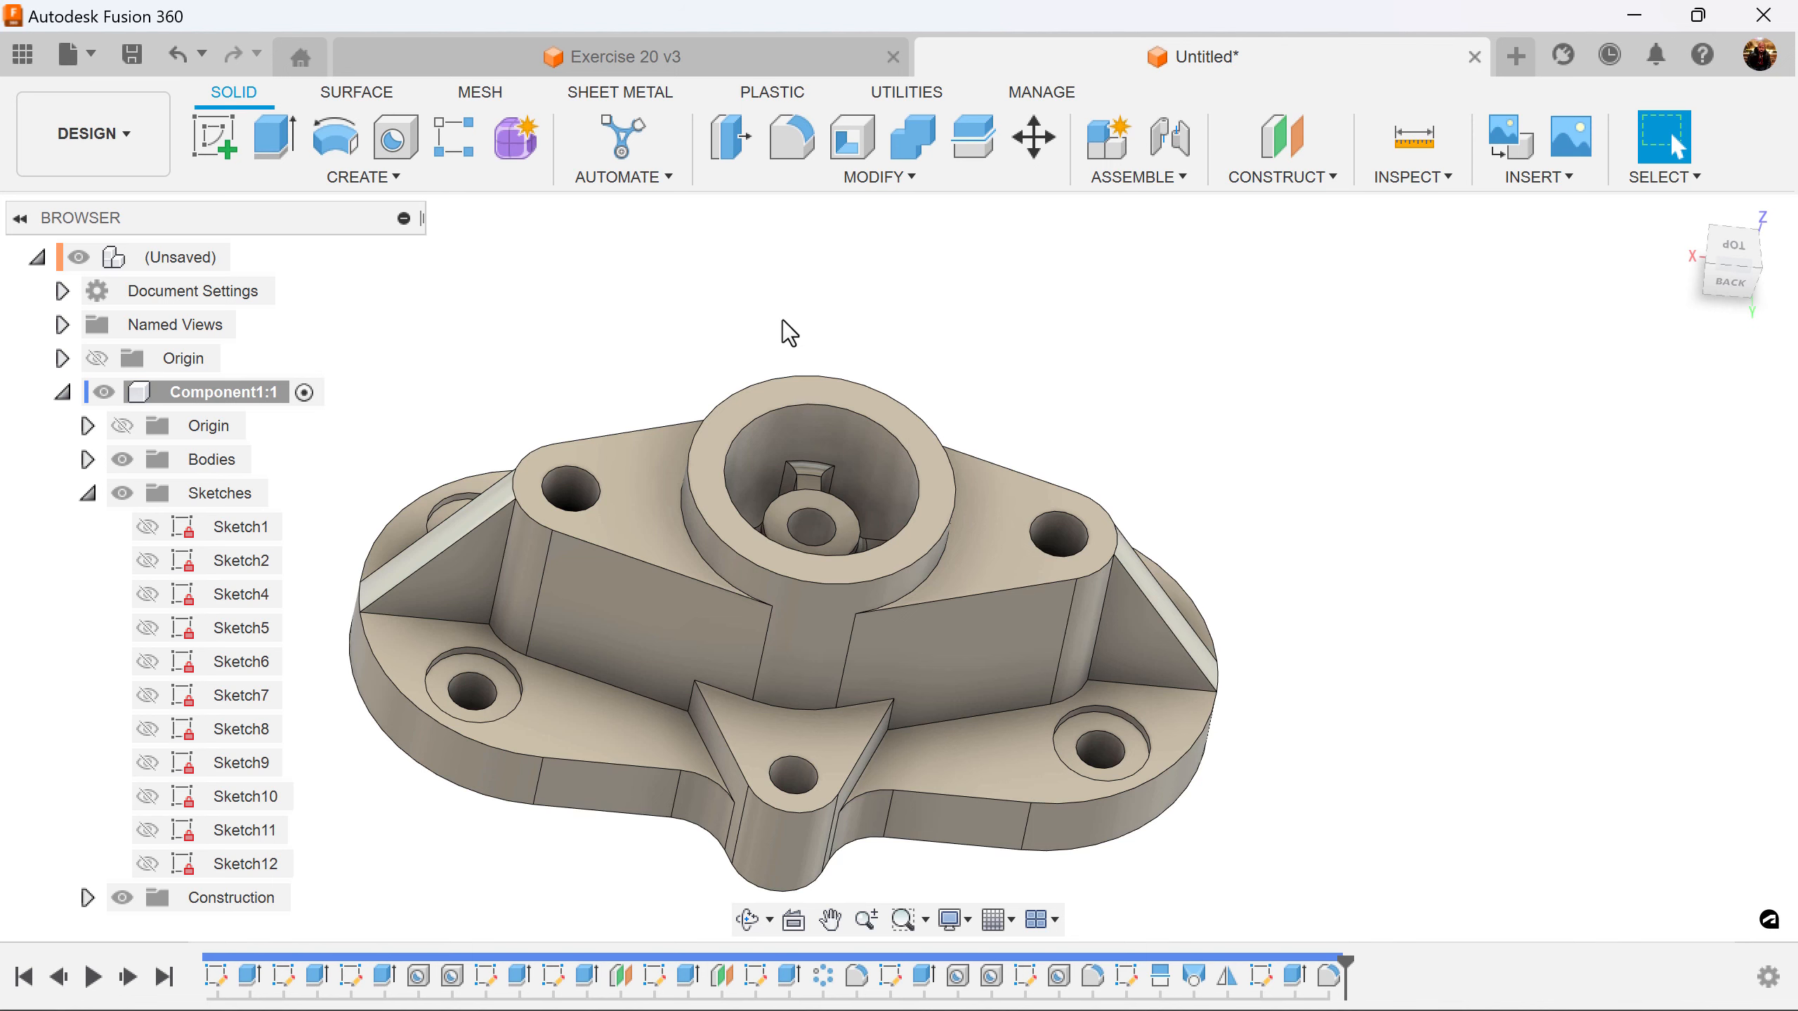
{"action": "left_click", "coordinate": [862, 177]}
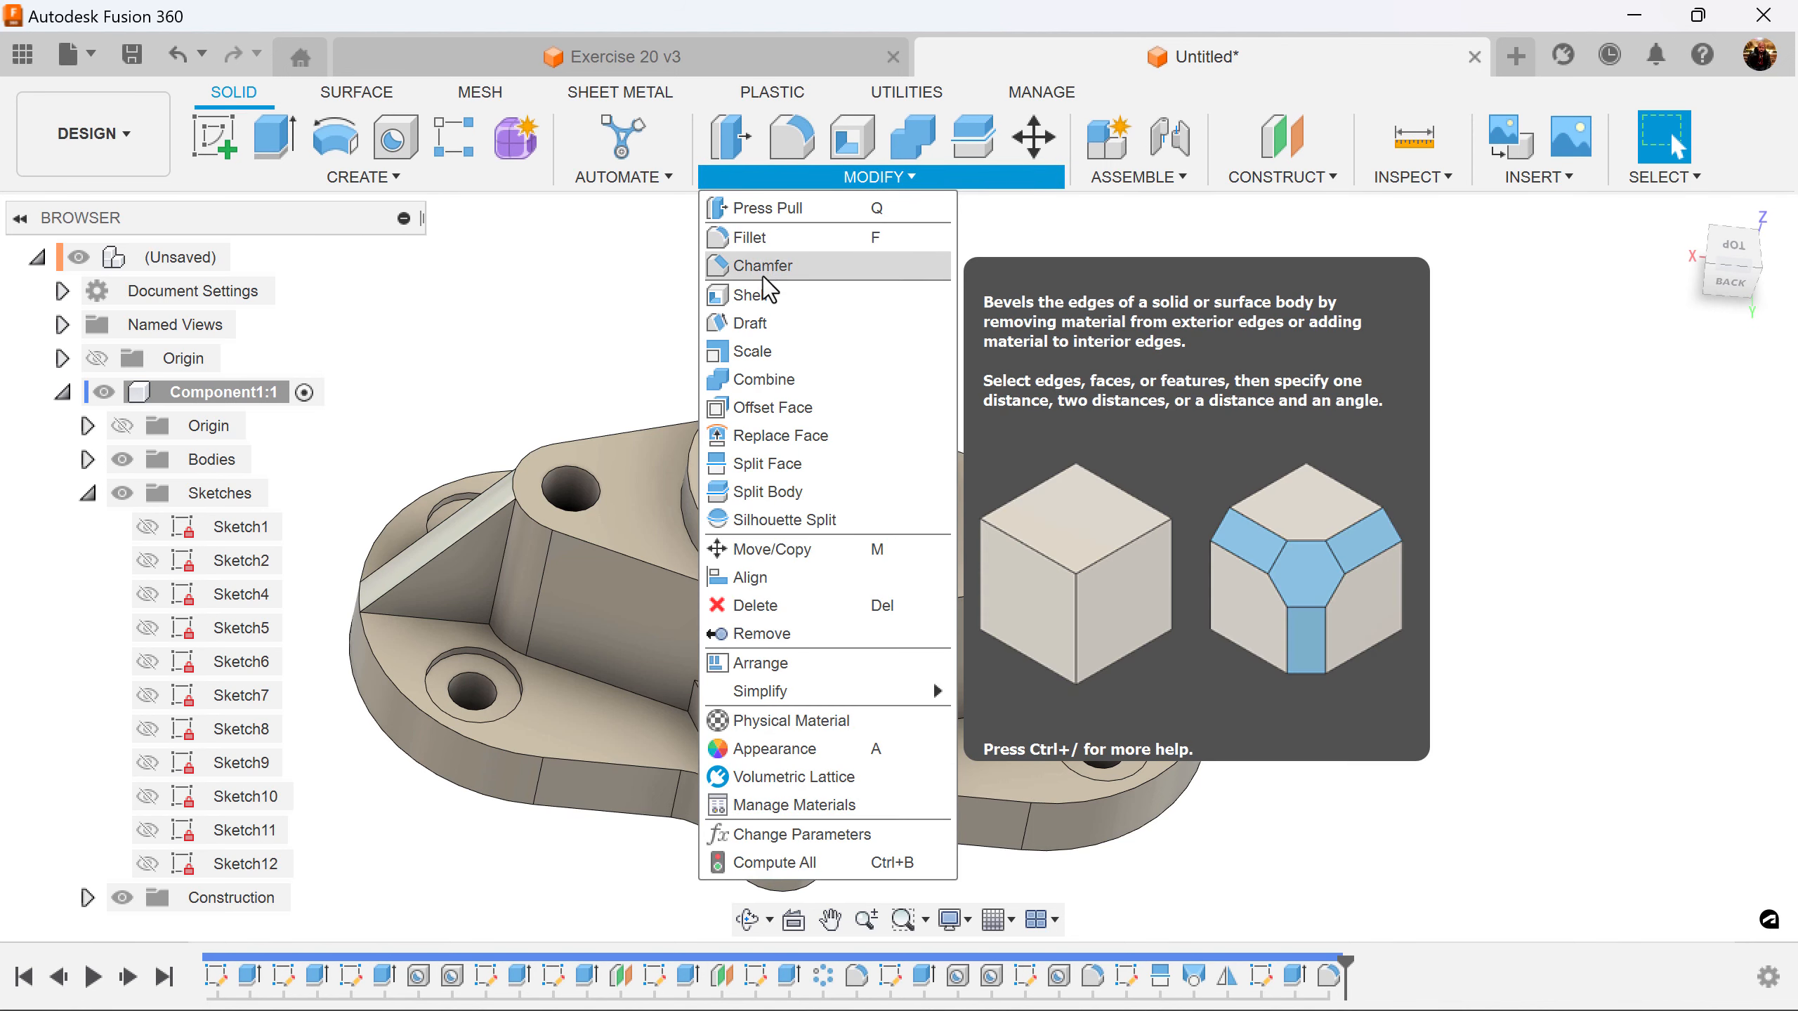
{"action": "left_click", "coordinate": [847, 266]}
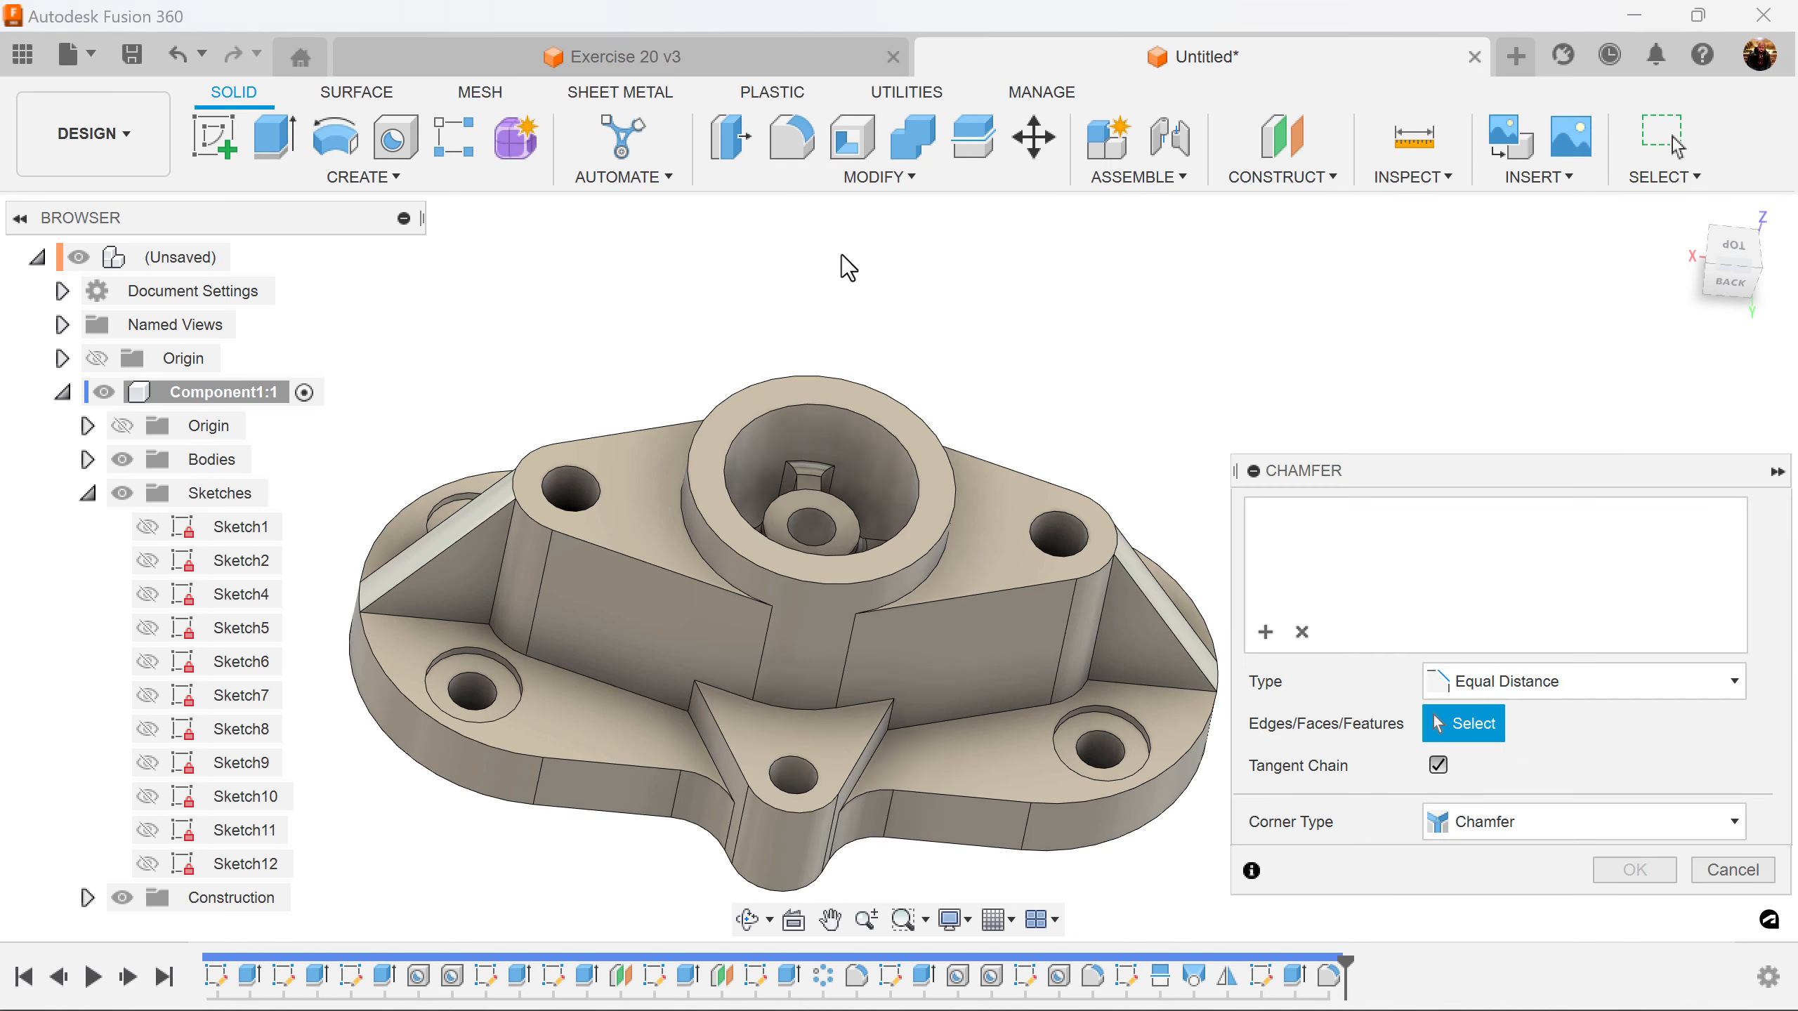
{"action": "left_click", "coordinate": [855, 414]}
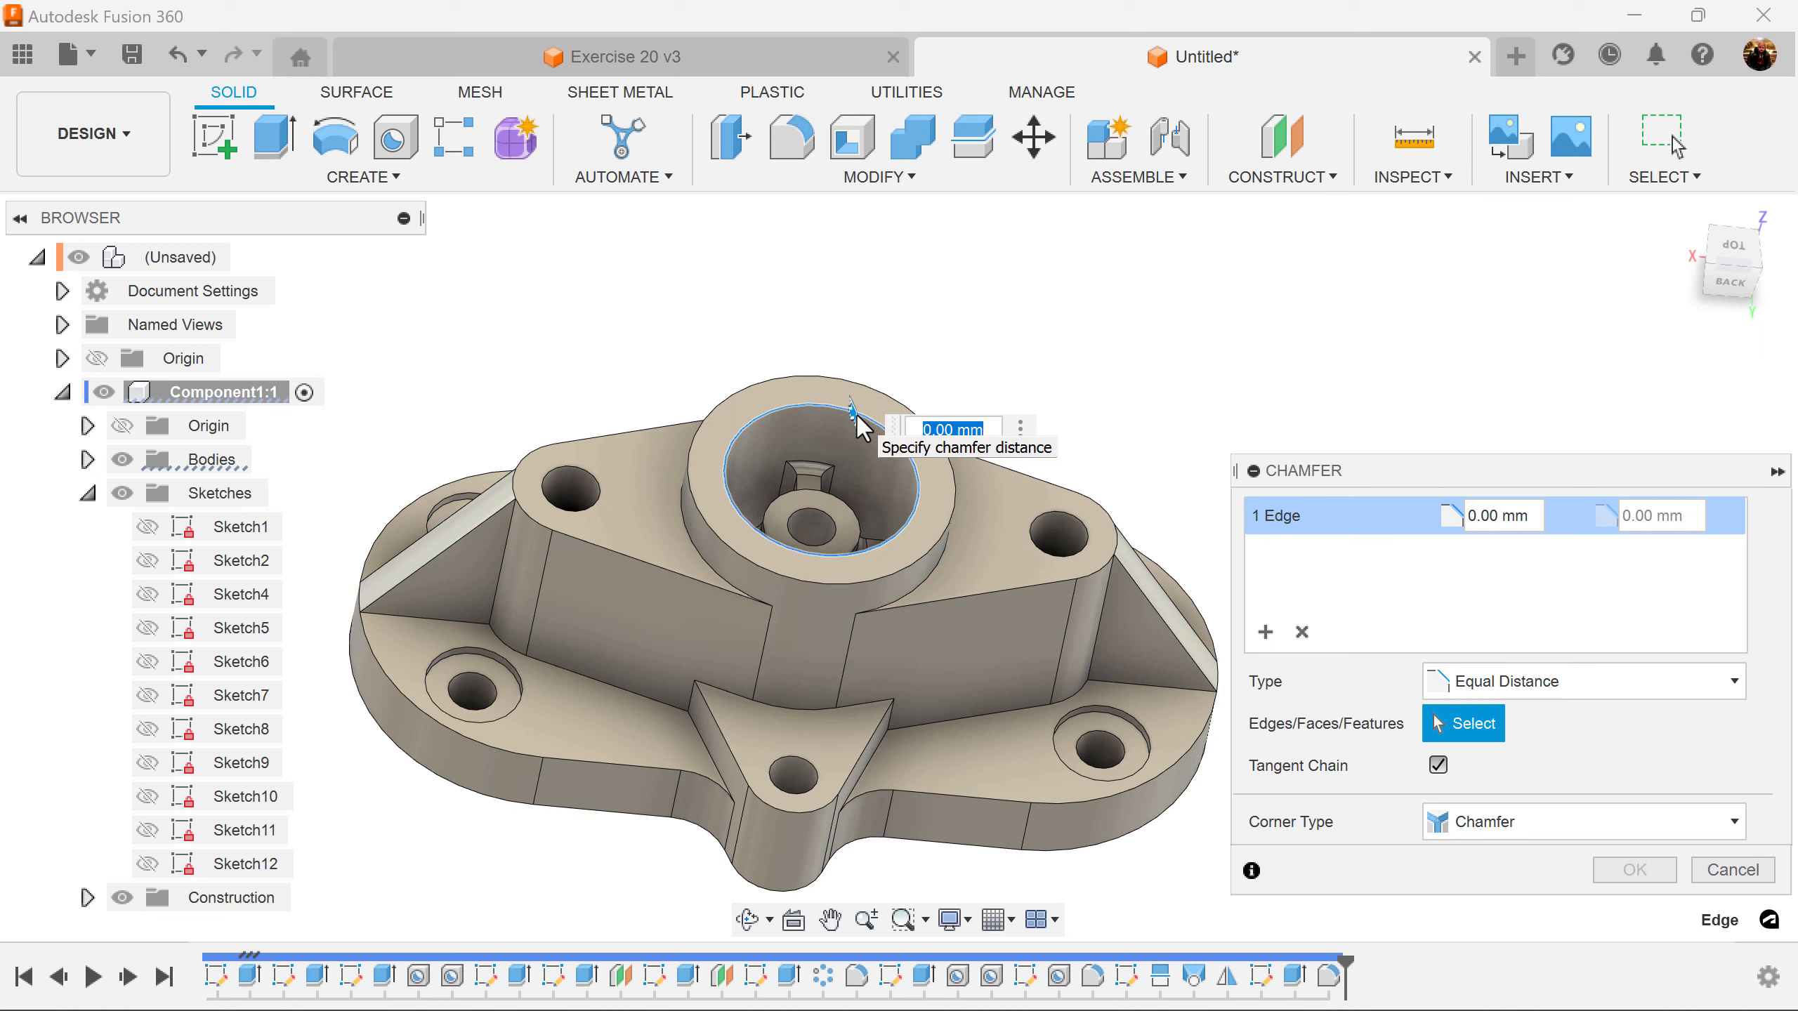
{"action": "key", "text": "Return"}
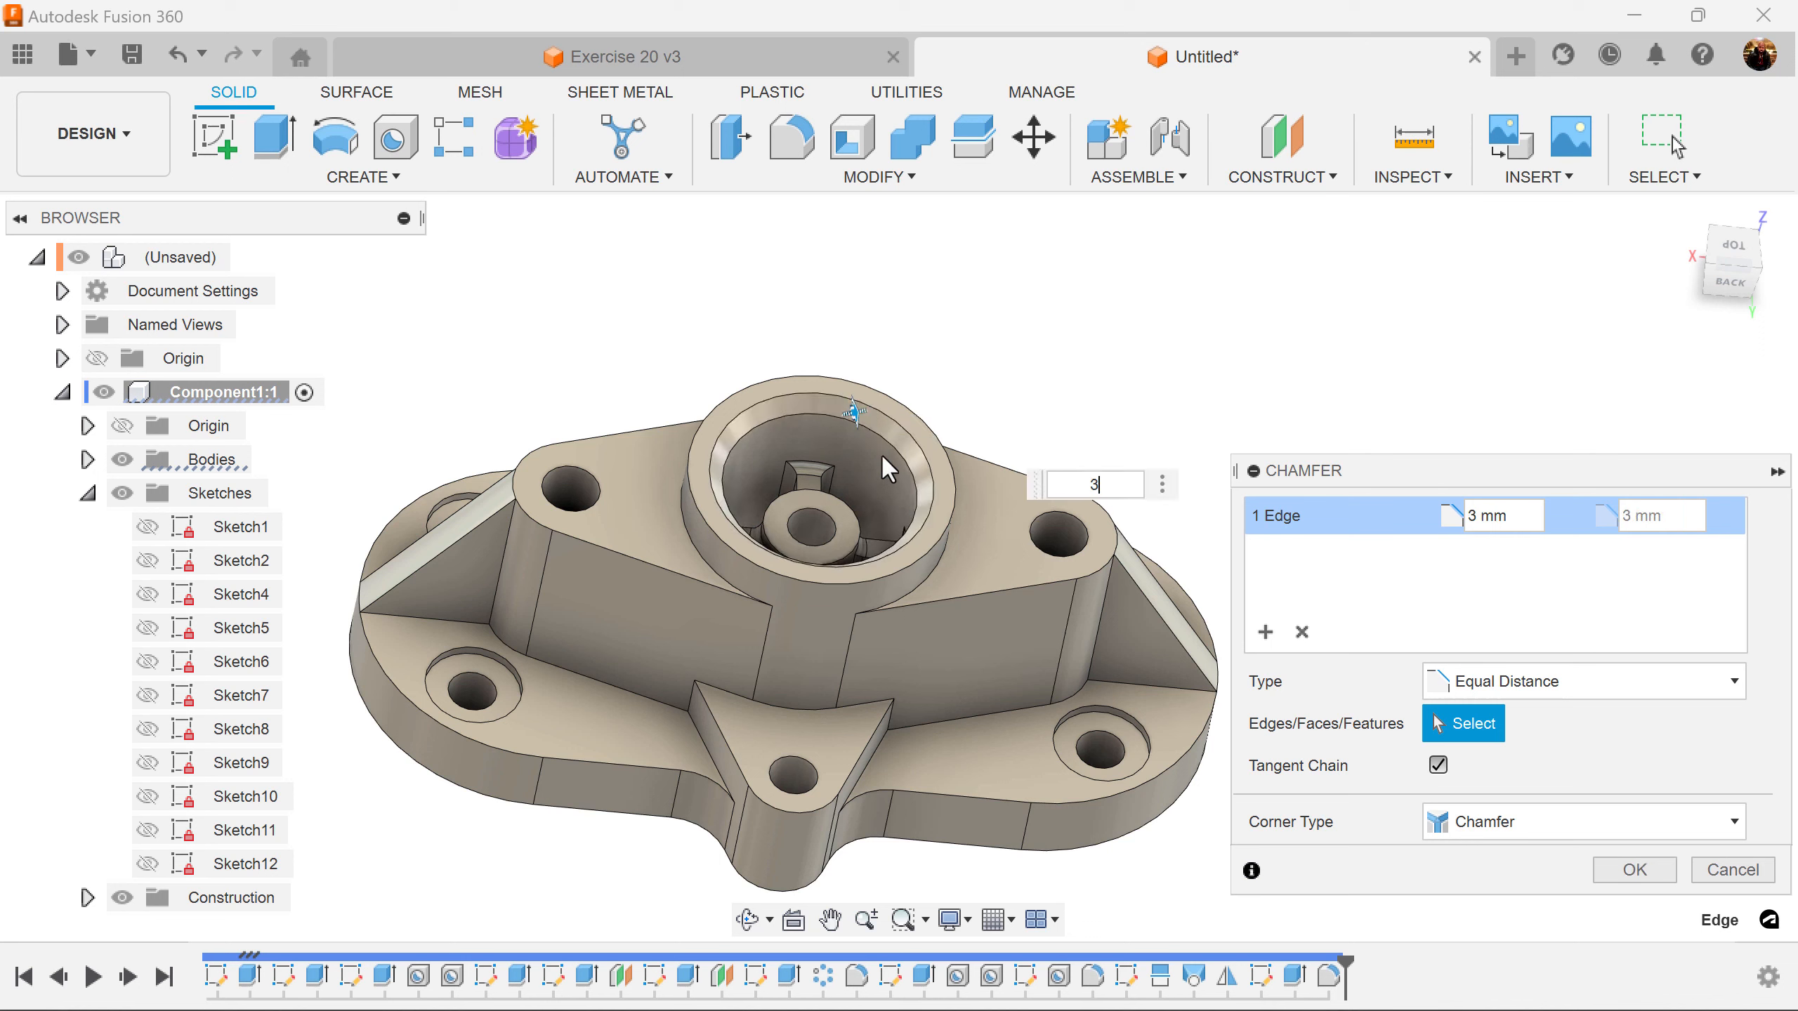
{"action": "left_click", "coordinate": [1635, 870]}
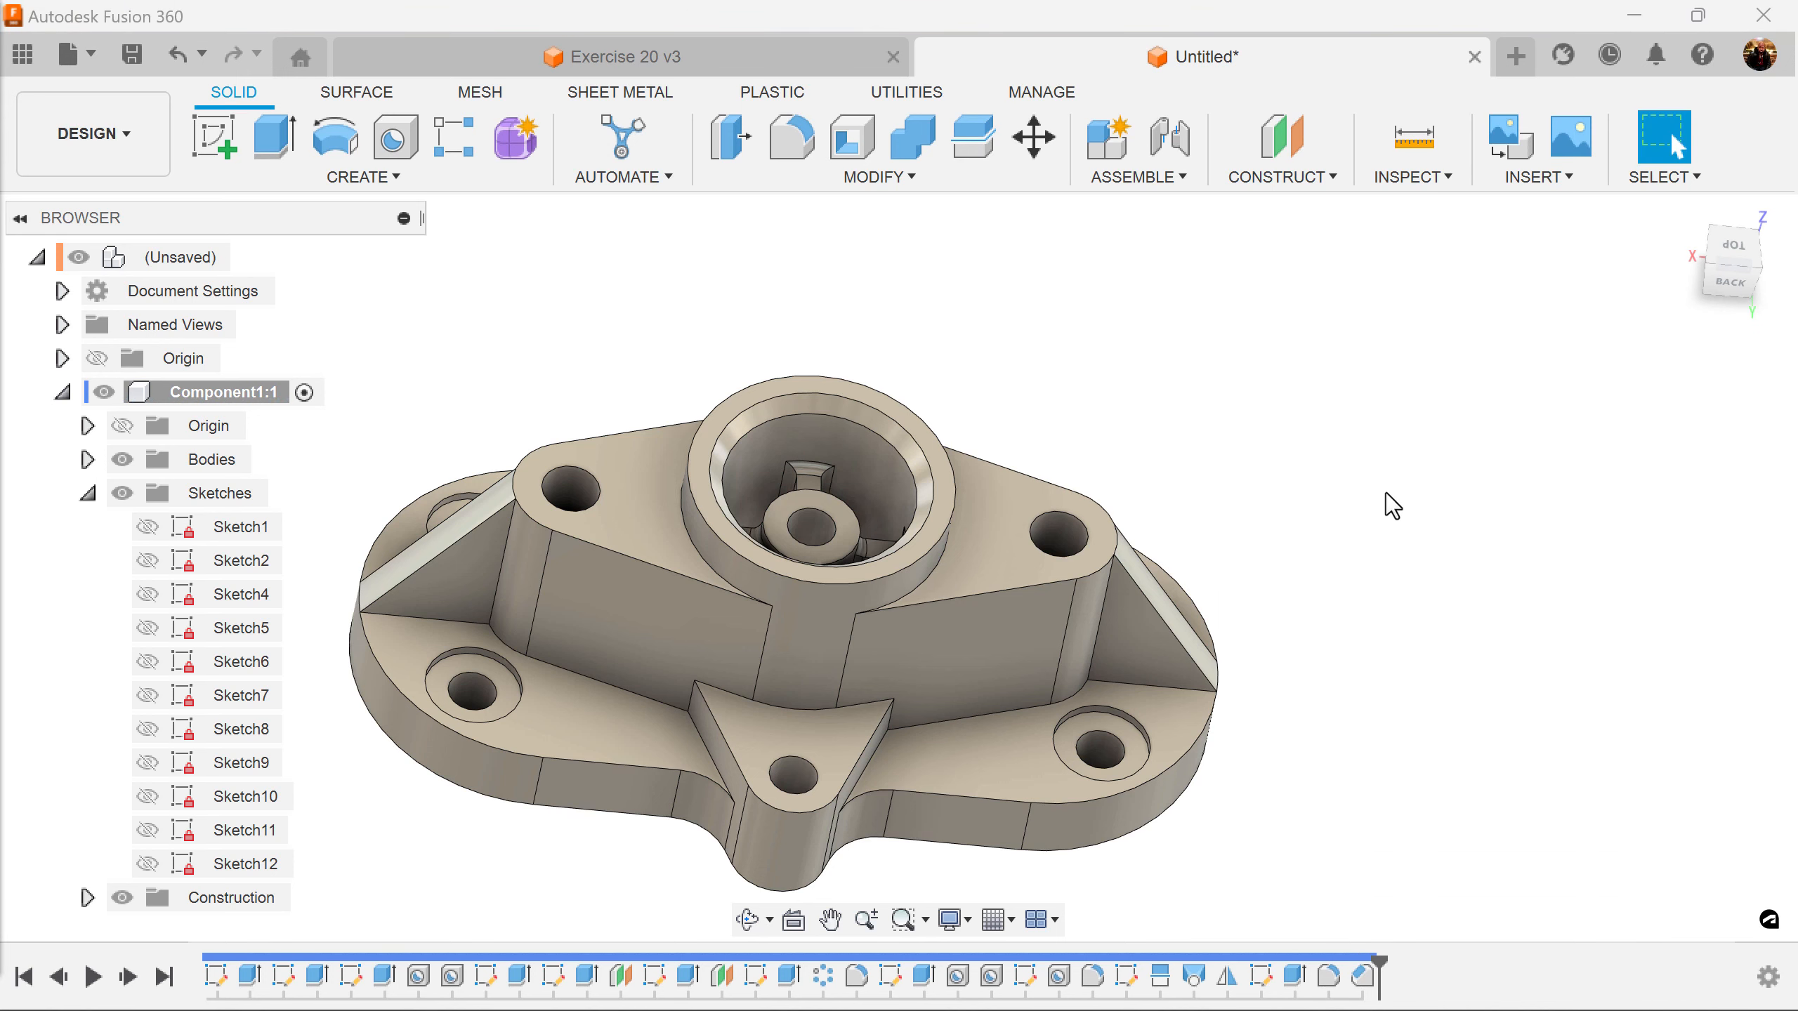
Start a constant-radius Fillet and select the flange's upper outer edges at one end plus the raised body's base and rib junction edges there
{"action": "left_click", "coordinate": [793, 140]}
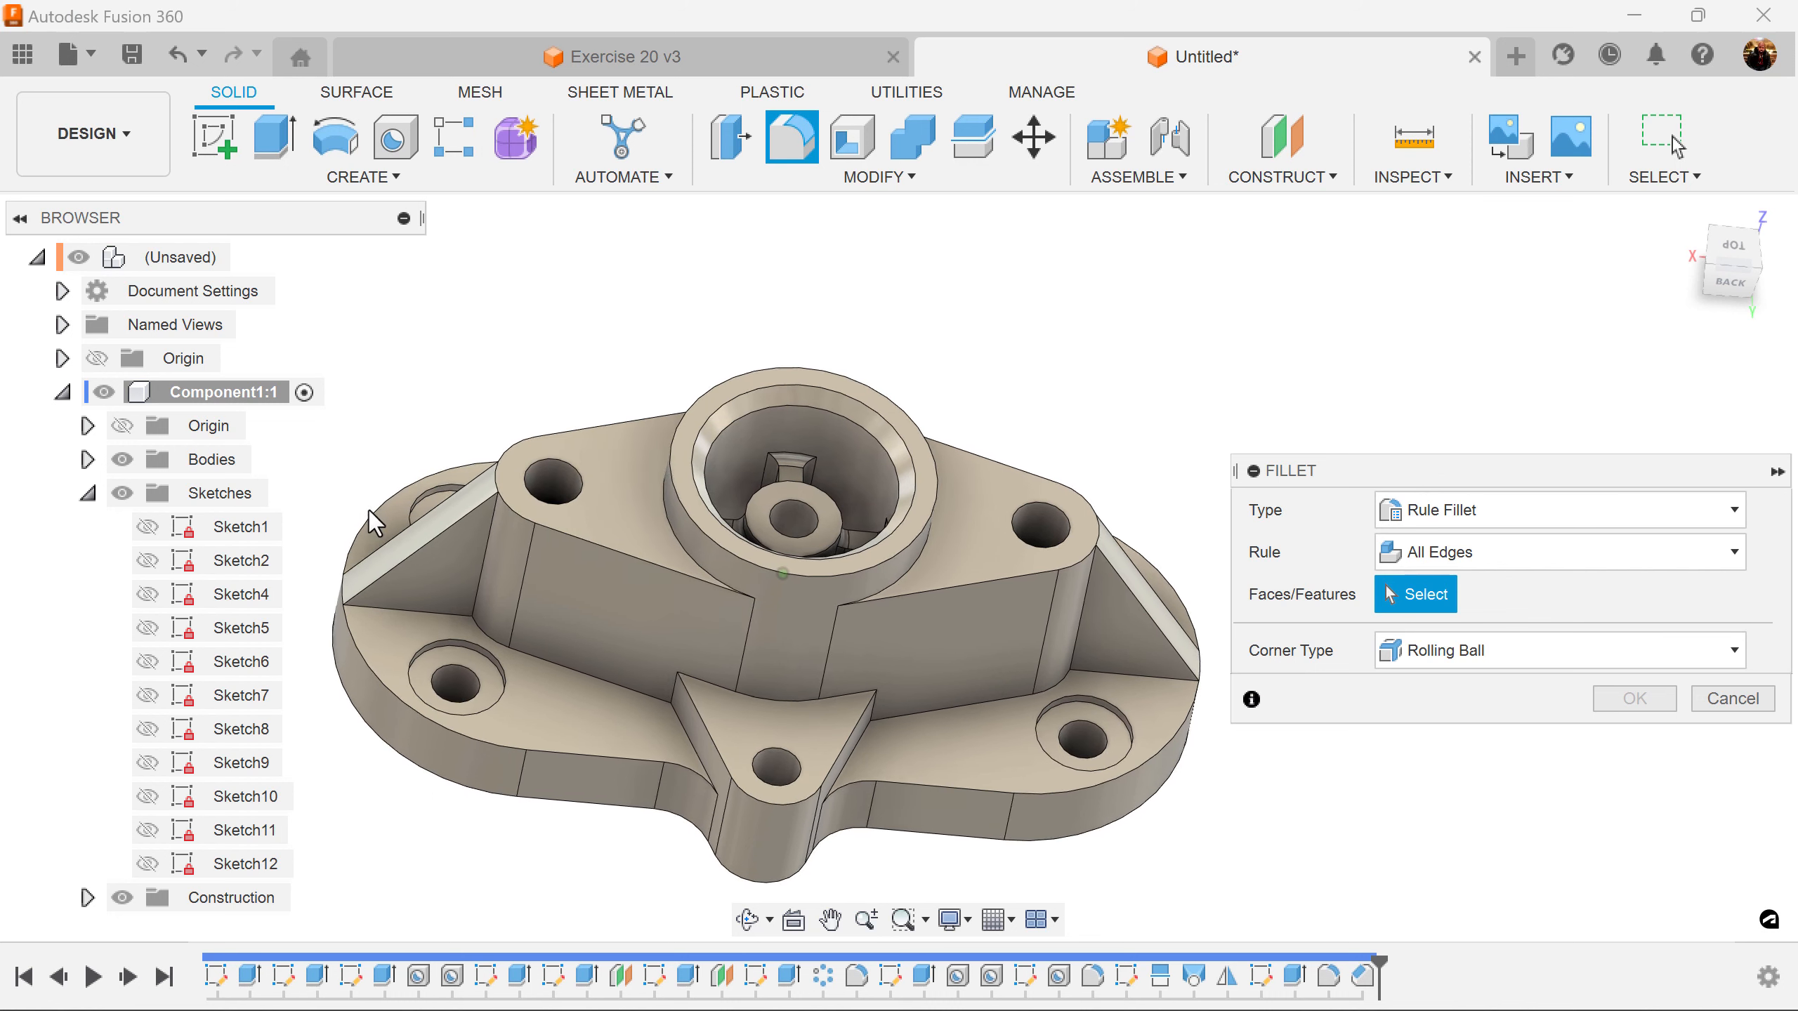
{"action": "left_click", "coordinate": [1621, 512]}
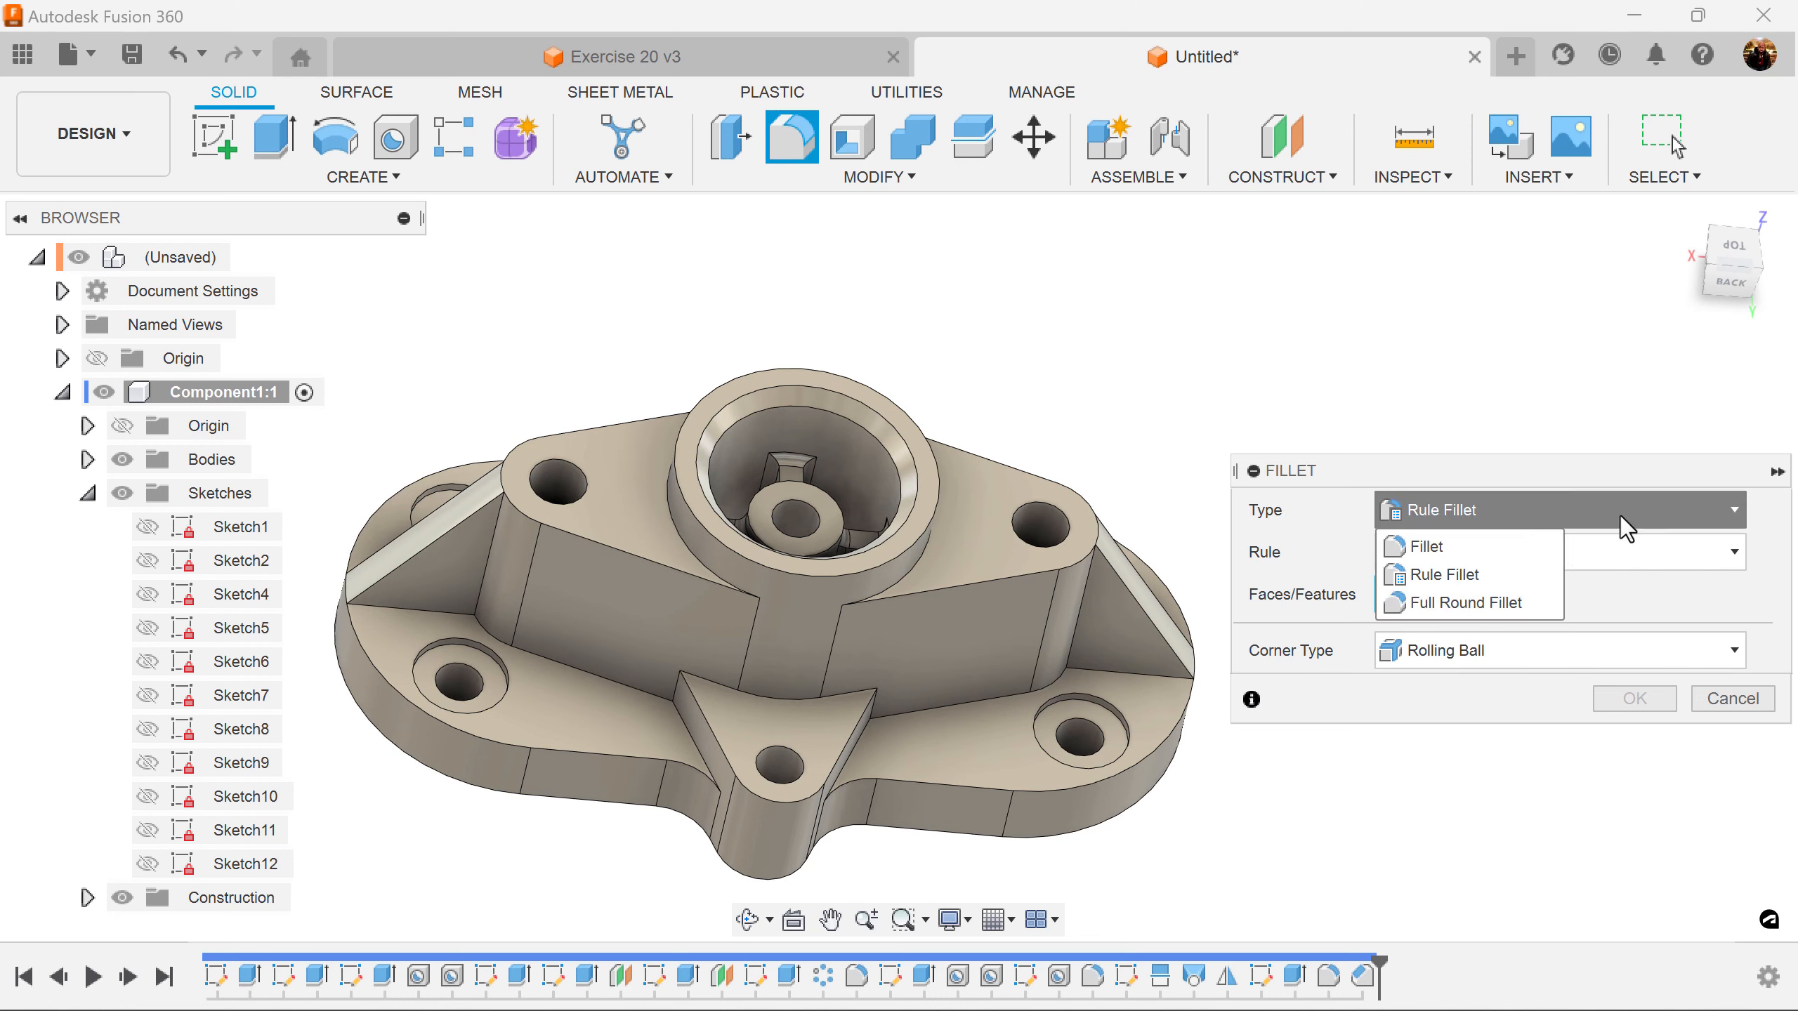
{"action": "left_click", "coordinate": [1531, 545]}
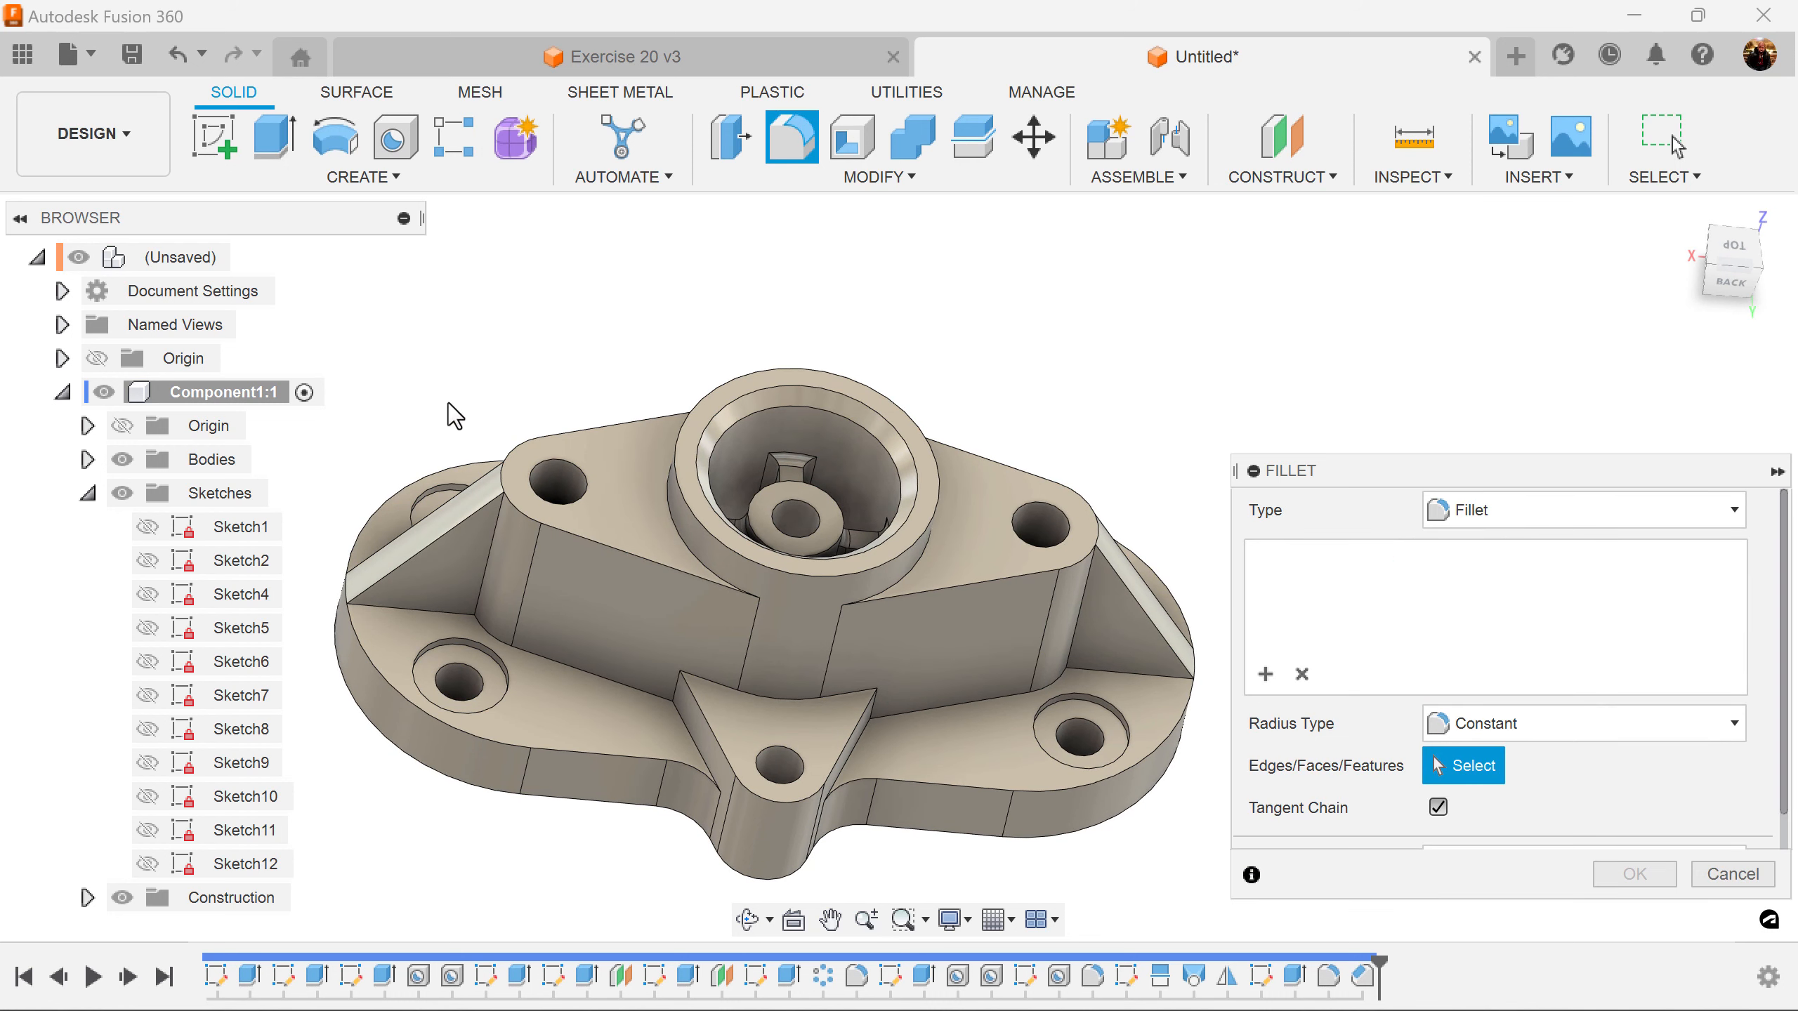
{"action": "left_click", "coordinate": [414, 478]}
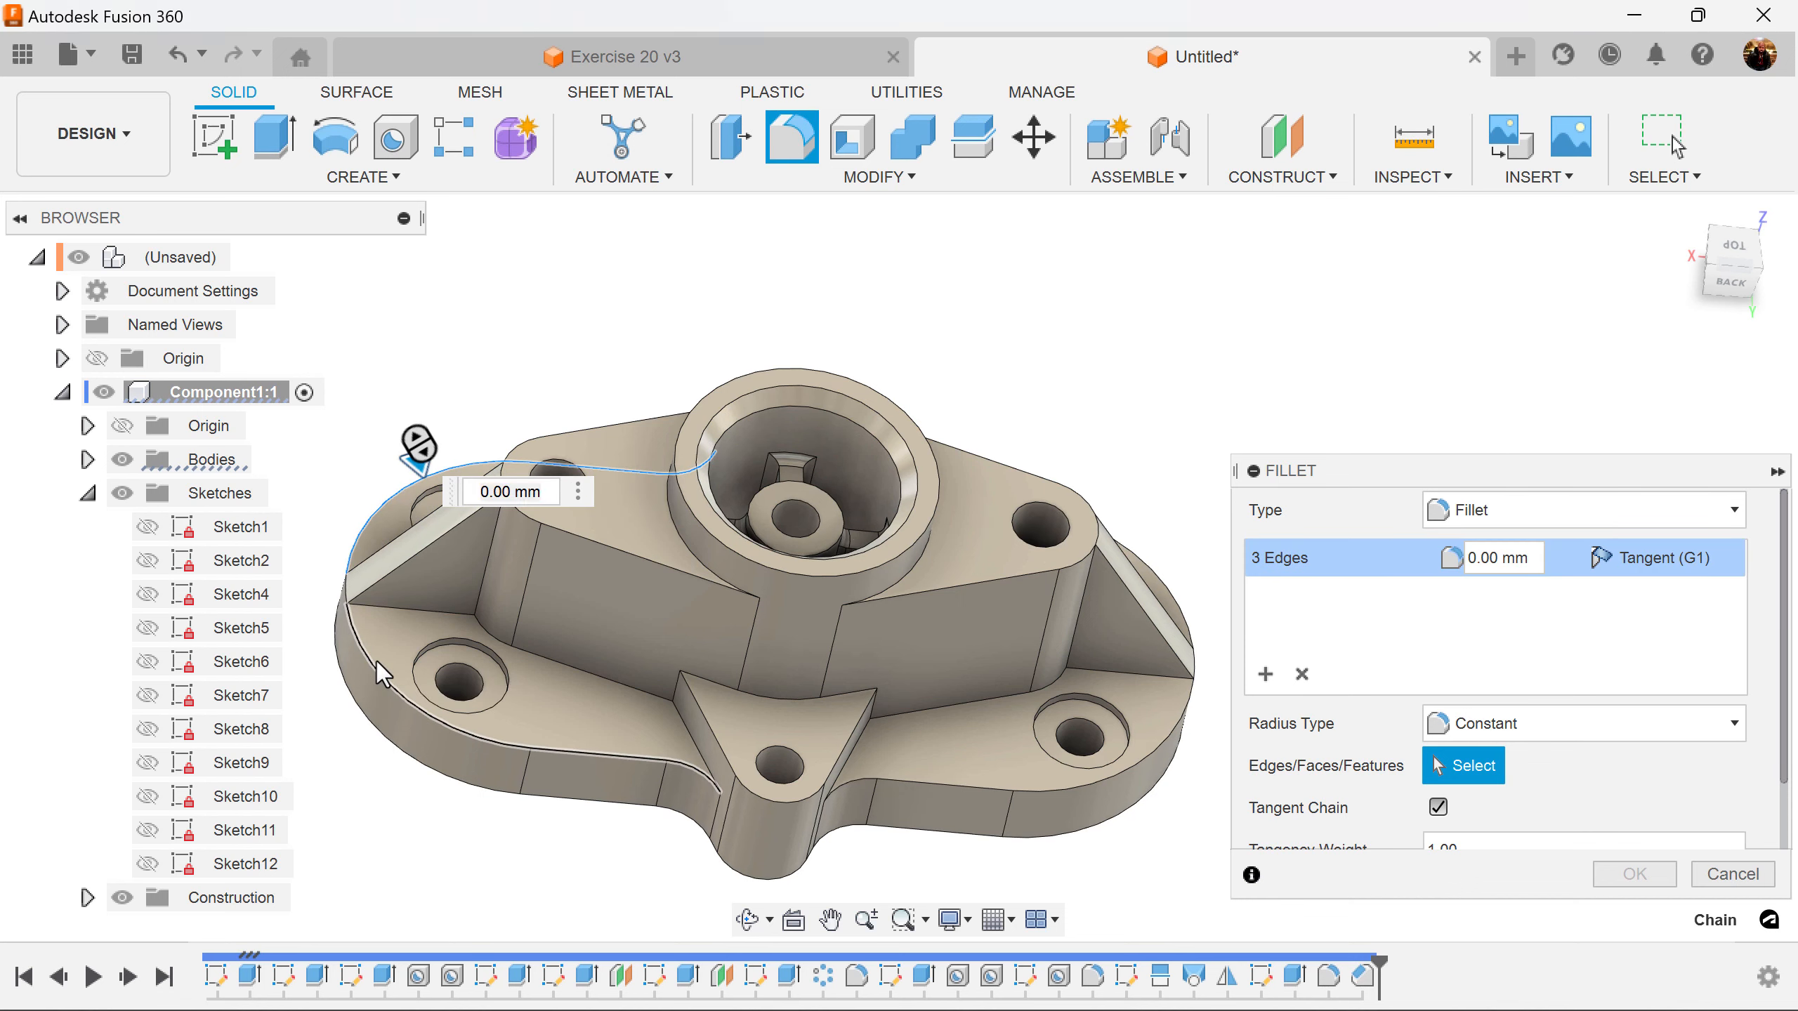
{"action": "left_click", "coordinate": [509, 724]}
{"action": "left_click", "coordinate": [562, 660]}
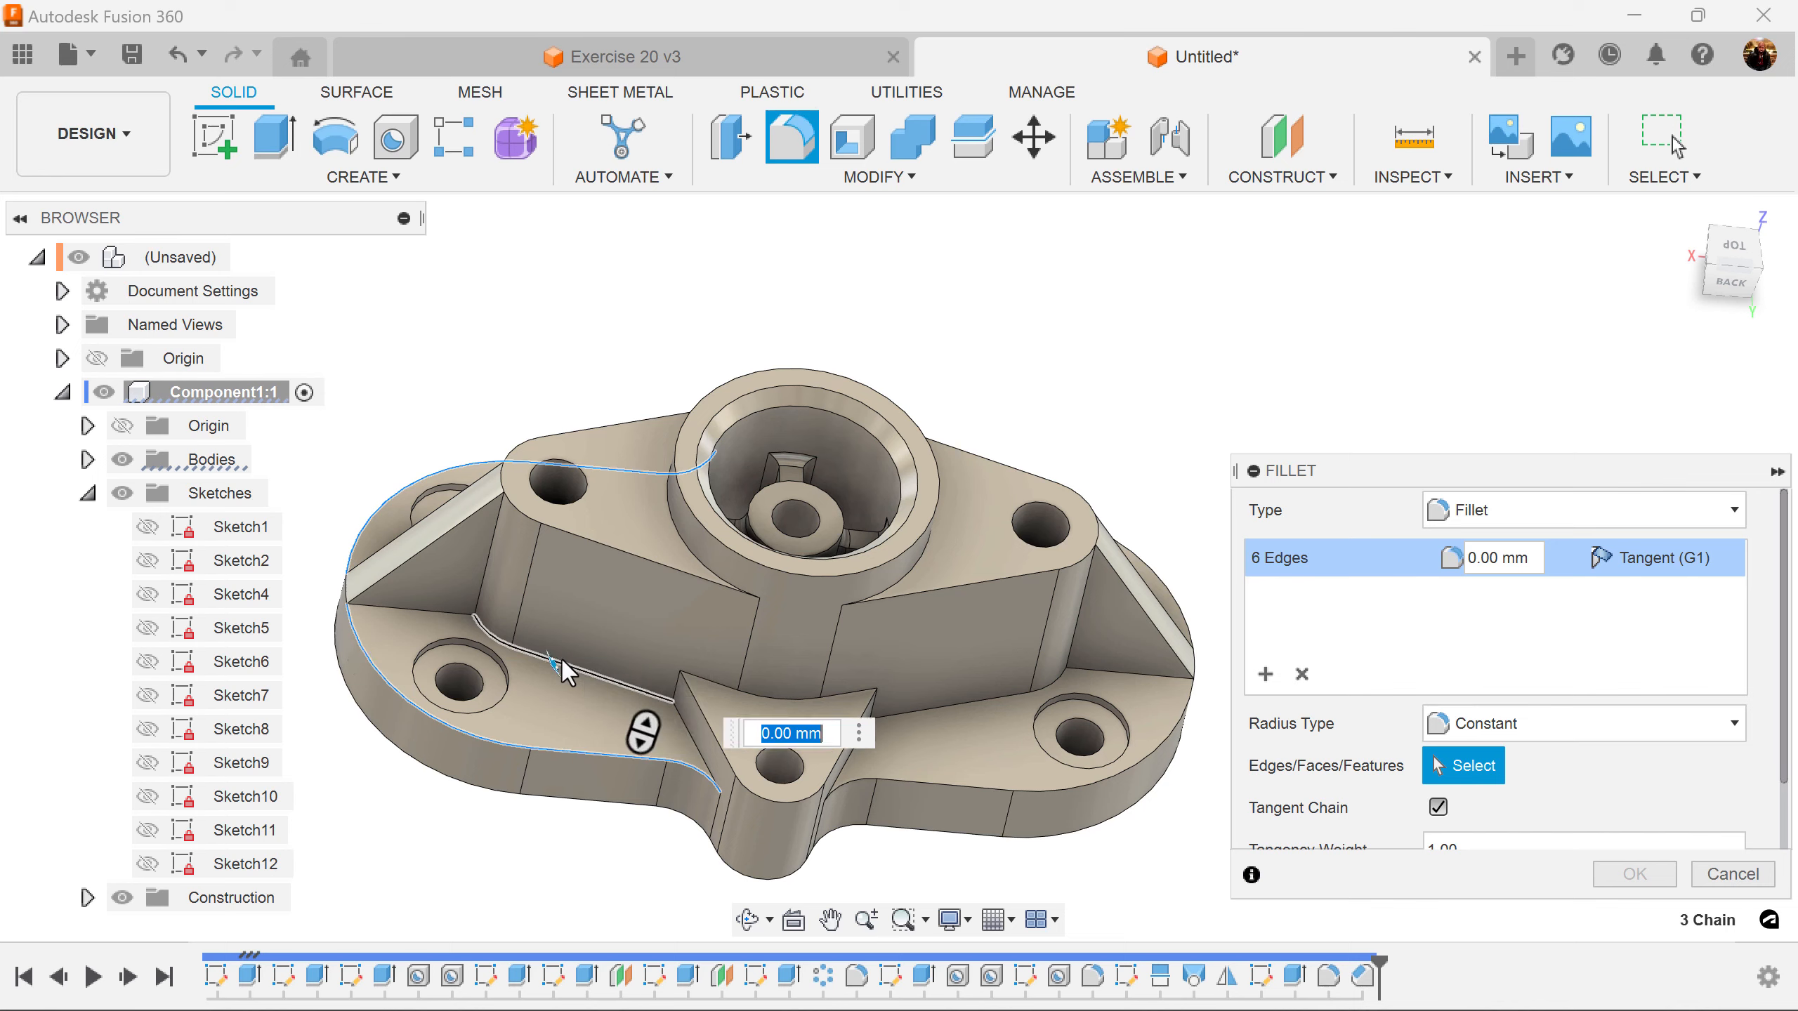
{"action": "middle_click_drag", "start_coordinate": [497, 657], "coordinate": [591, 636], "text": "shift"}
{"action": "left_click", "coordinate": [536, 589]}
{"action": "left_click", "coordinate": [588, 666]}
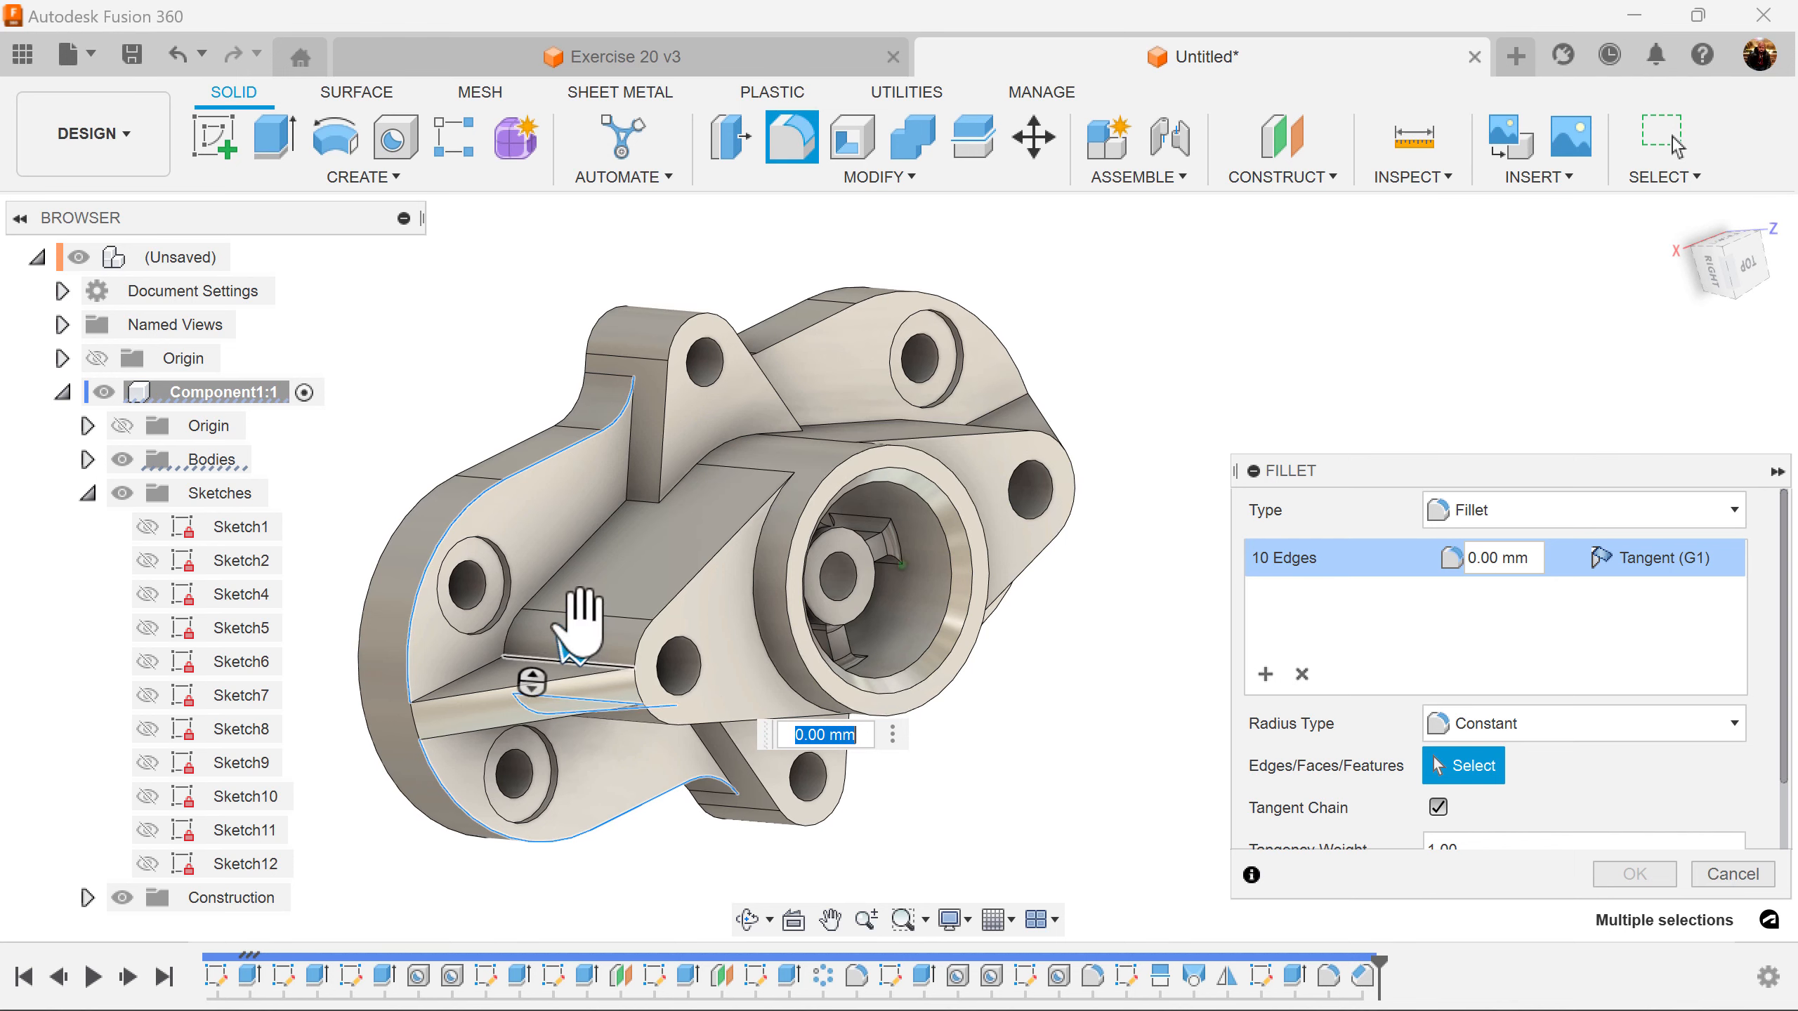
{"action": "left_click", "coordinate": [581, 557]}
Add the raised body's base edge at the other end and the edges of the triangular side ears to the fillet selection
{"action": "middle_click_drag", "start_coordinate": [580, 552], "coordinate": [912, 400], "text": "shift"}
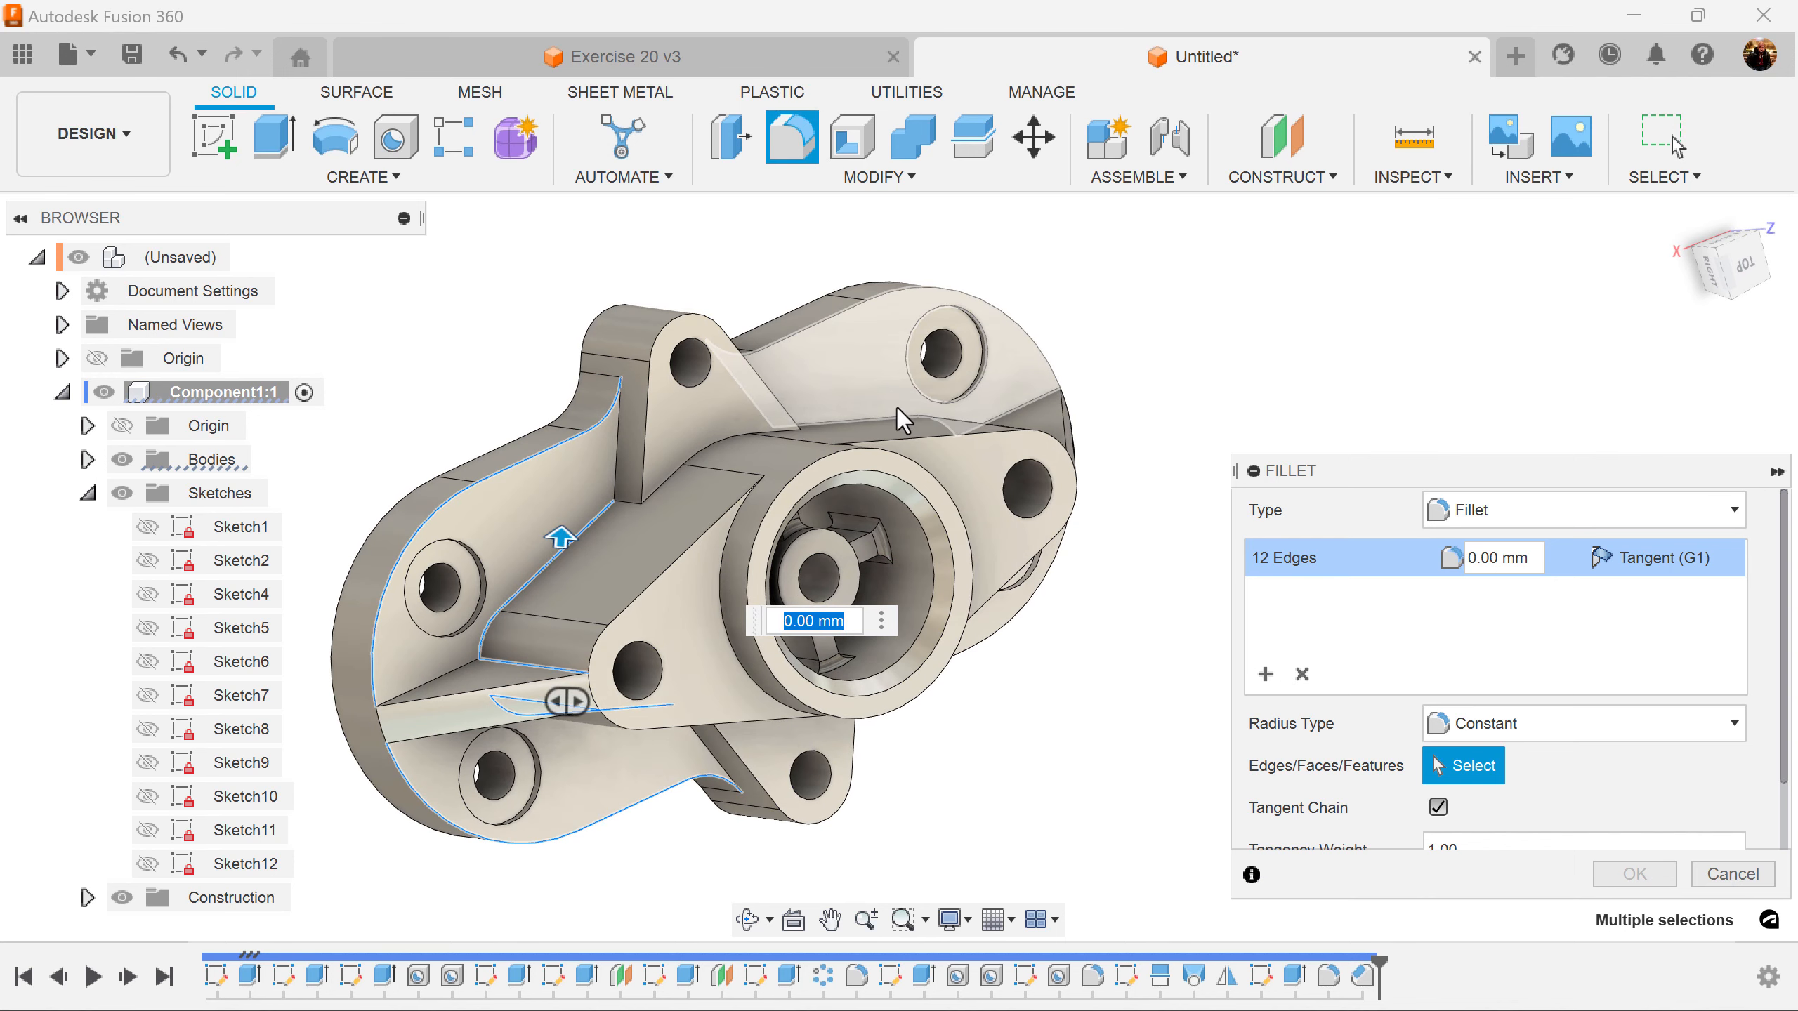
{"action": "left_click", "coordinate": [899, 418]}
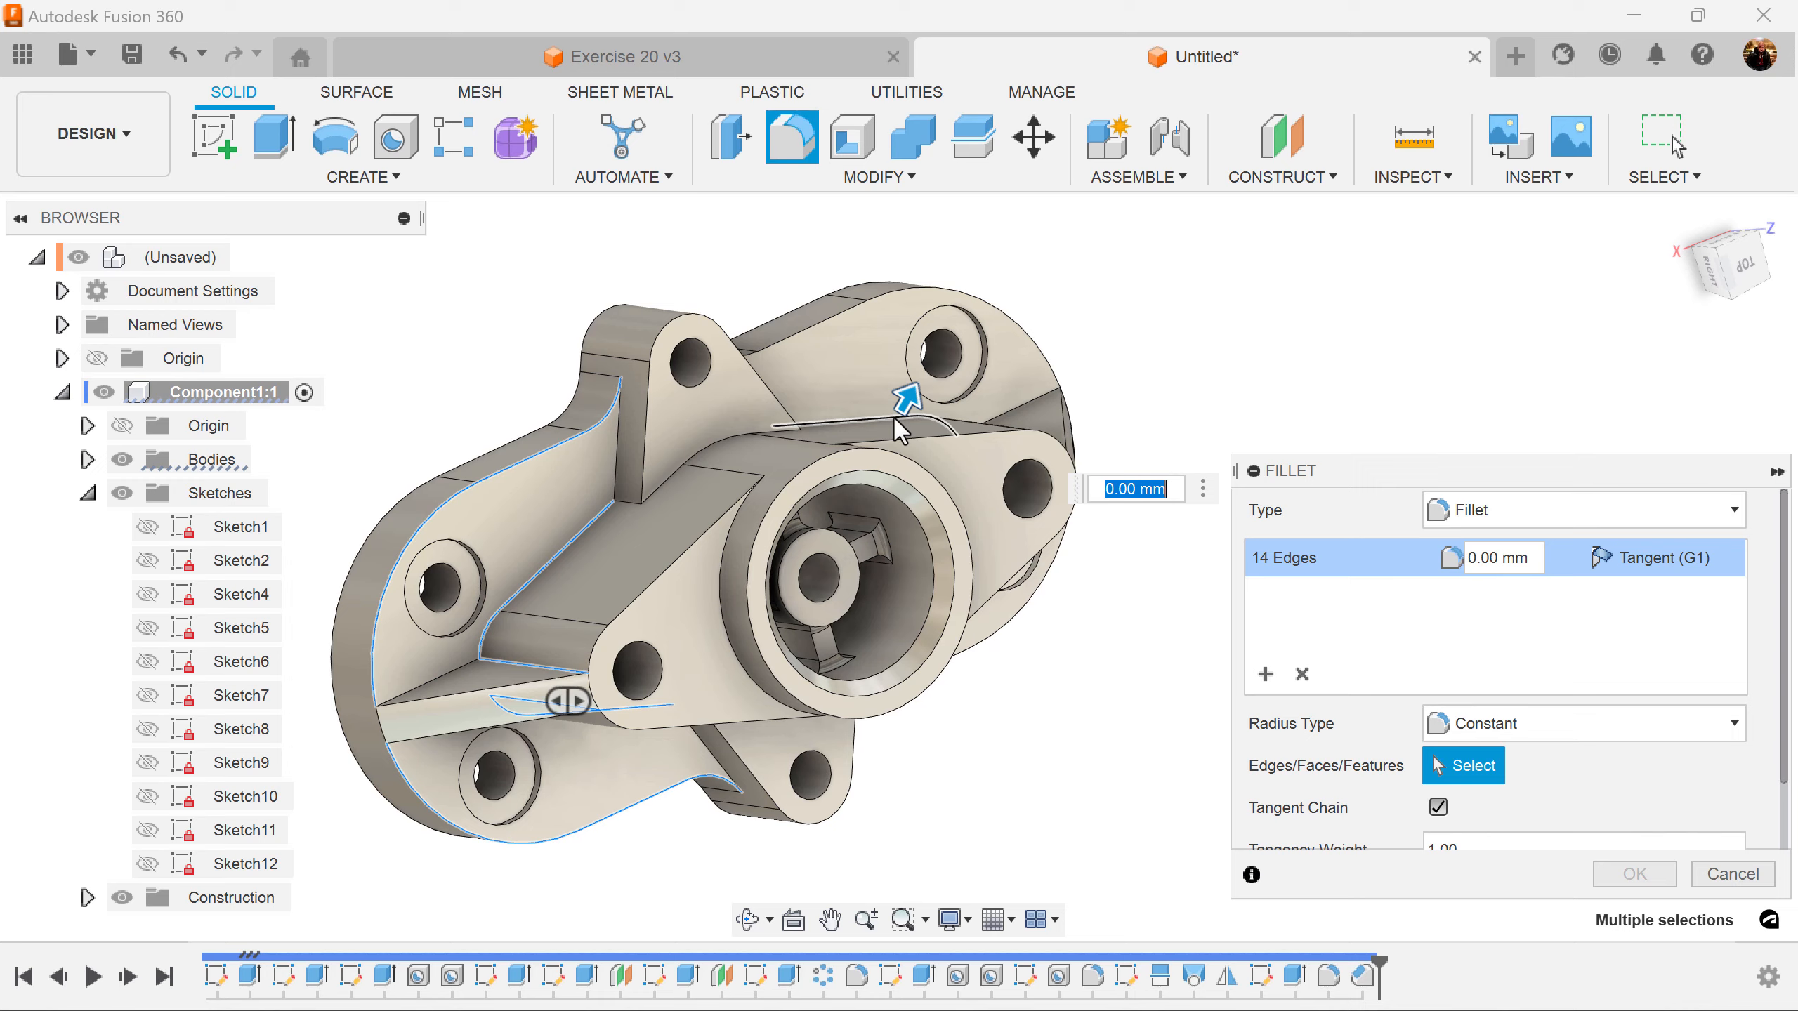
{"action": "middle_click_drag", "start_coordinate": [879, 407], "coordinate": [737, 744], "text": "shift"}
{"action": "left_click", "coordinate": [673, 328]}
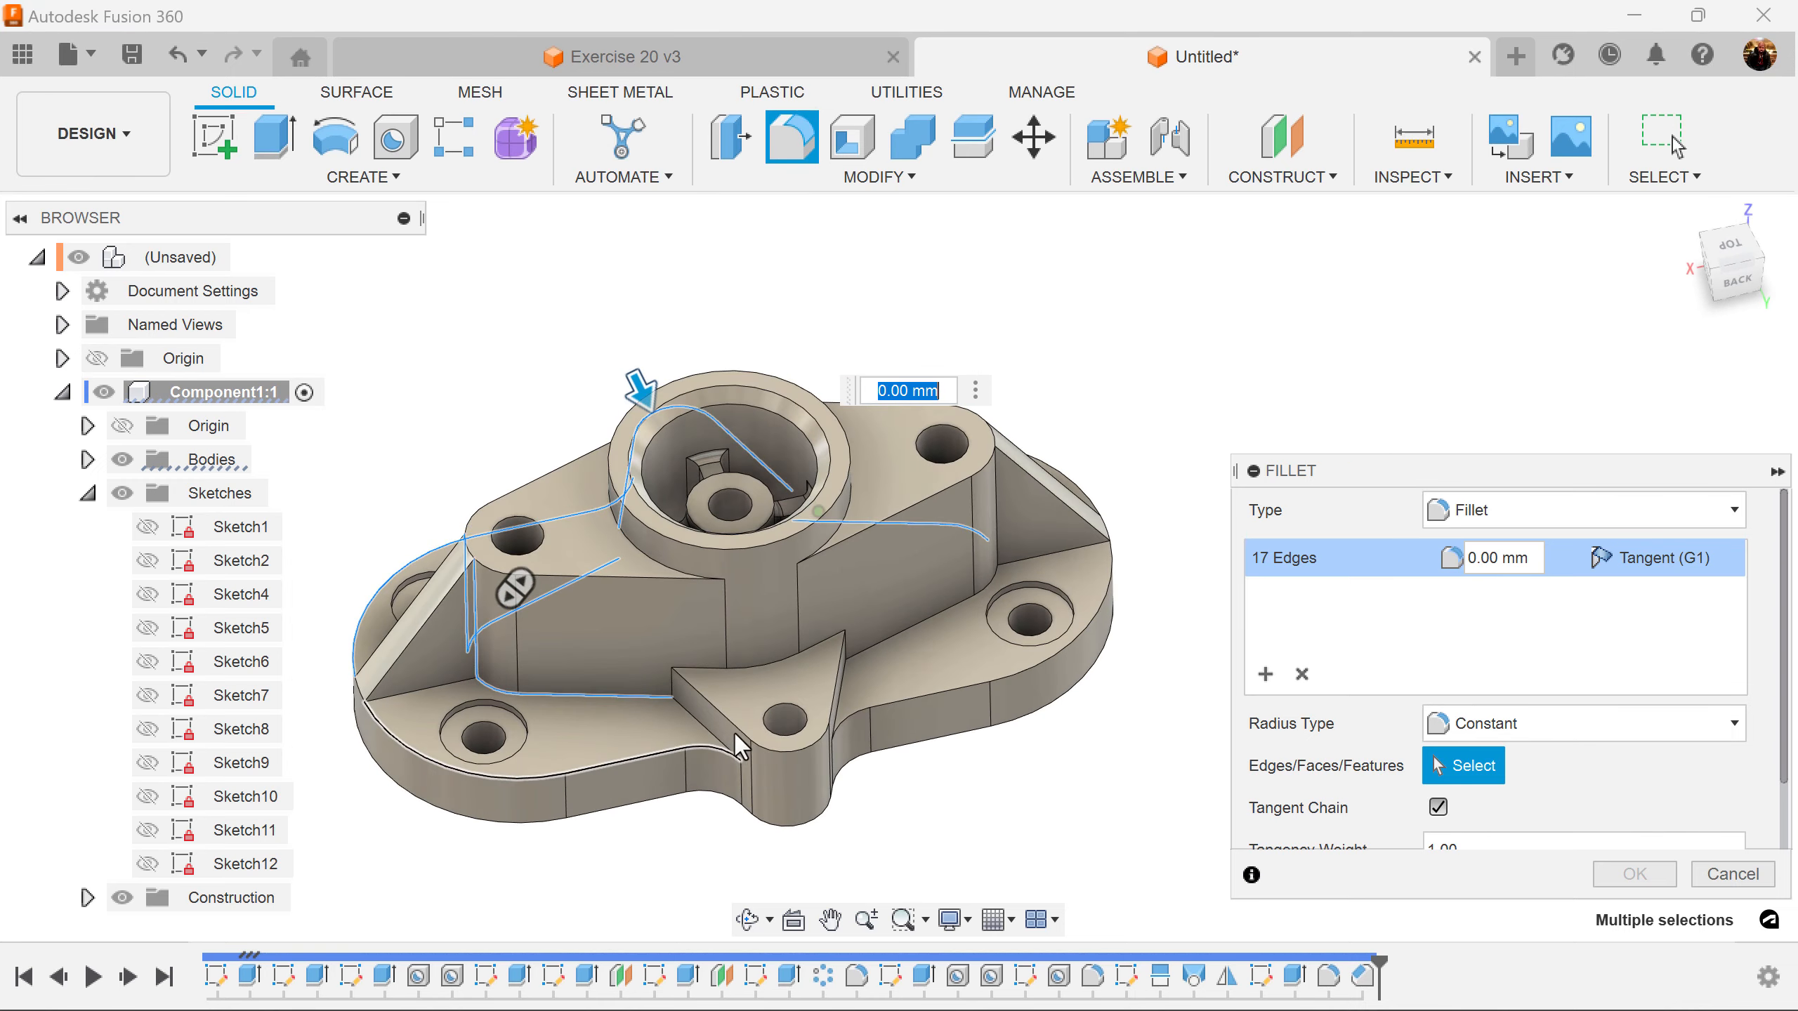
{"action": "left_click", "coordinate": [741, 722]}
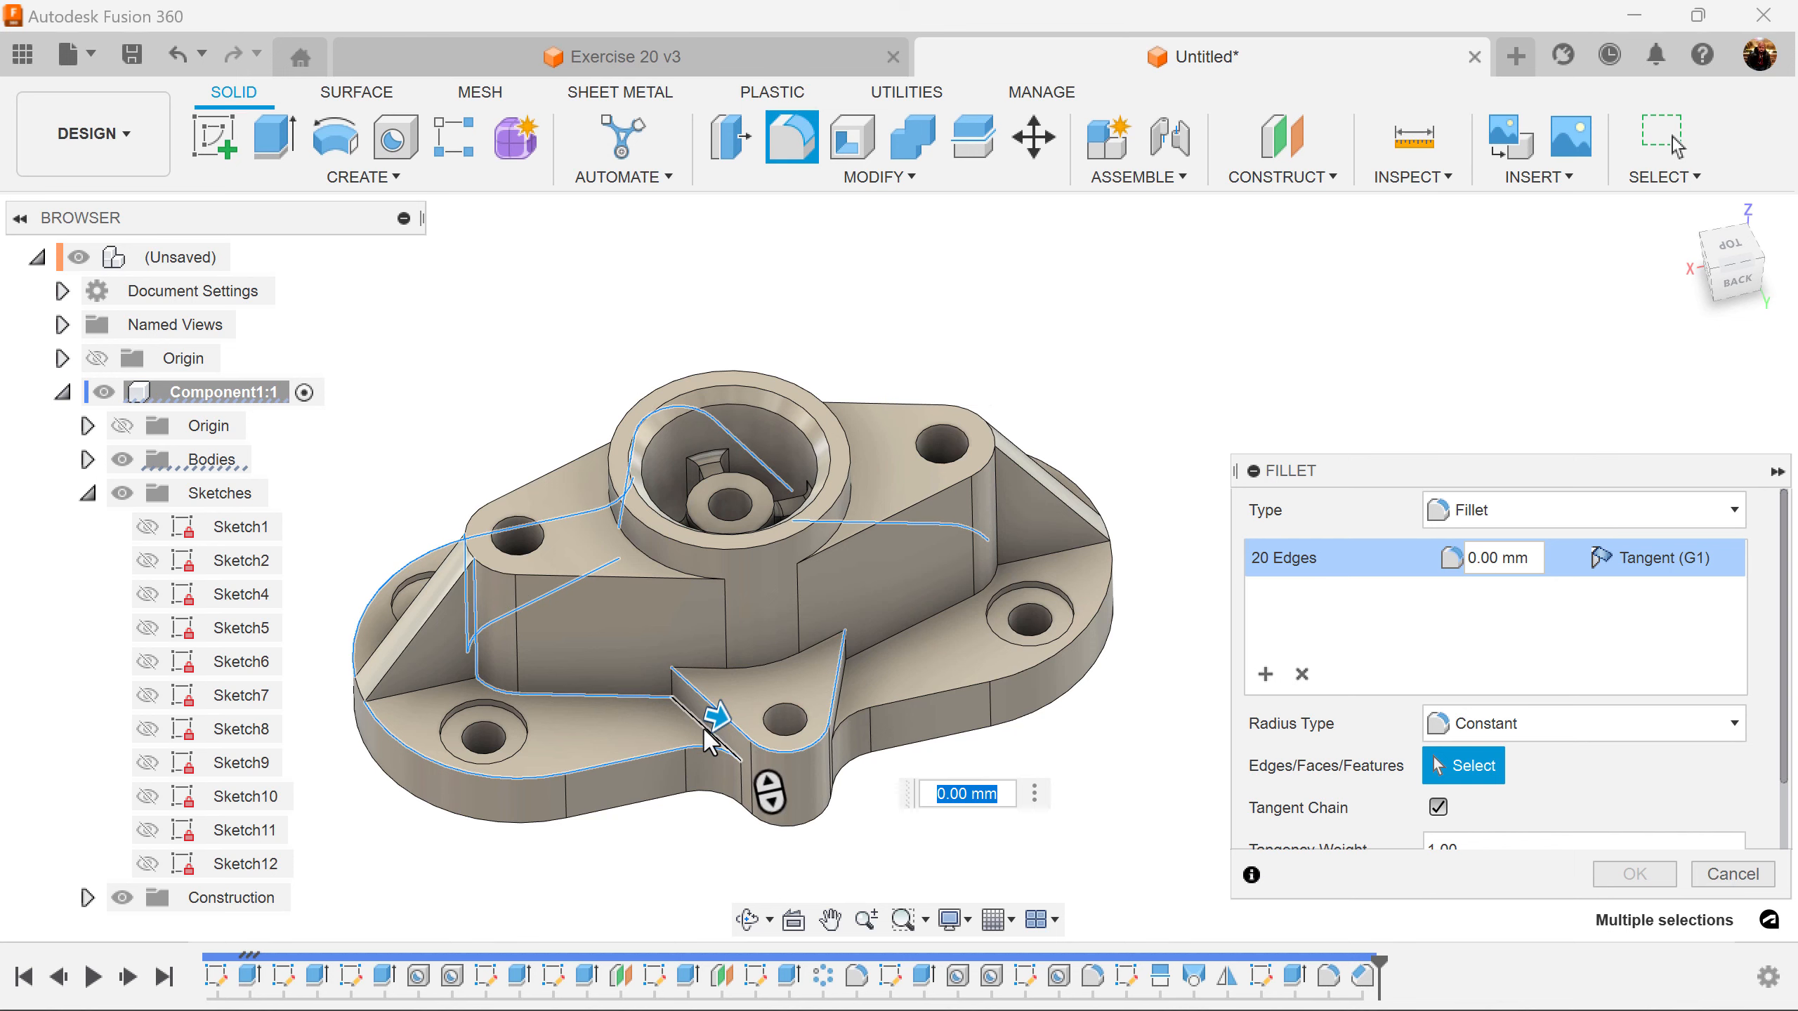
{"action": "middle_click_drag", "start_coordinate": [710, 742], "coordinate": [781, 700], "text": "shift"}
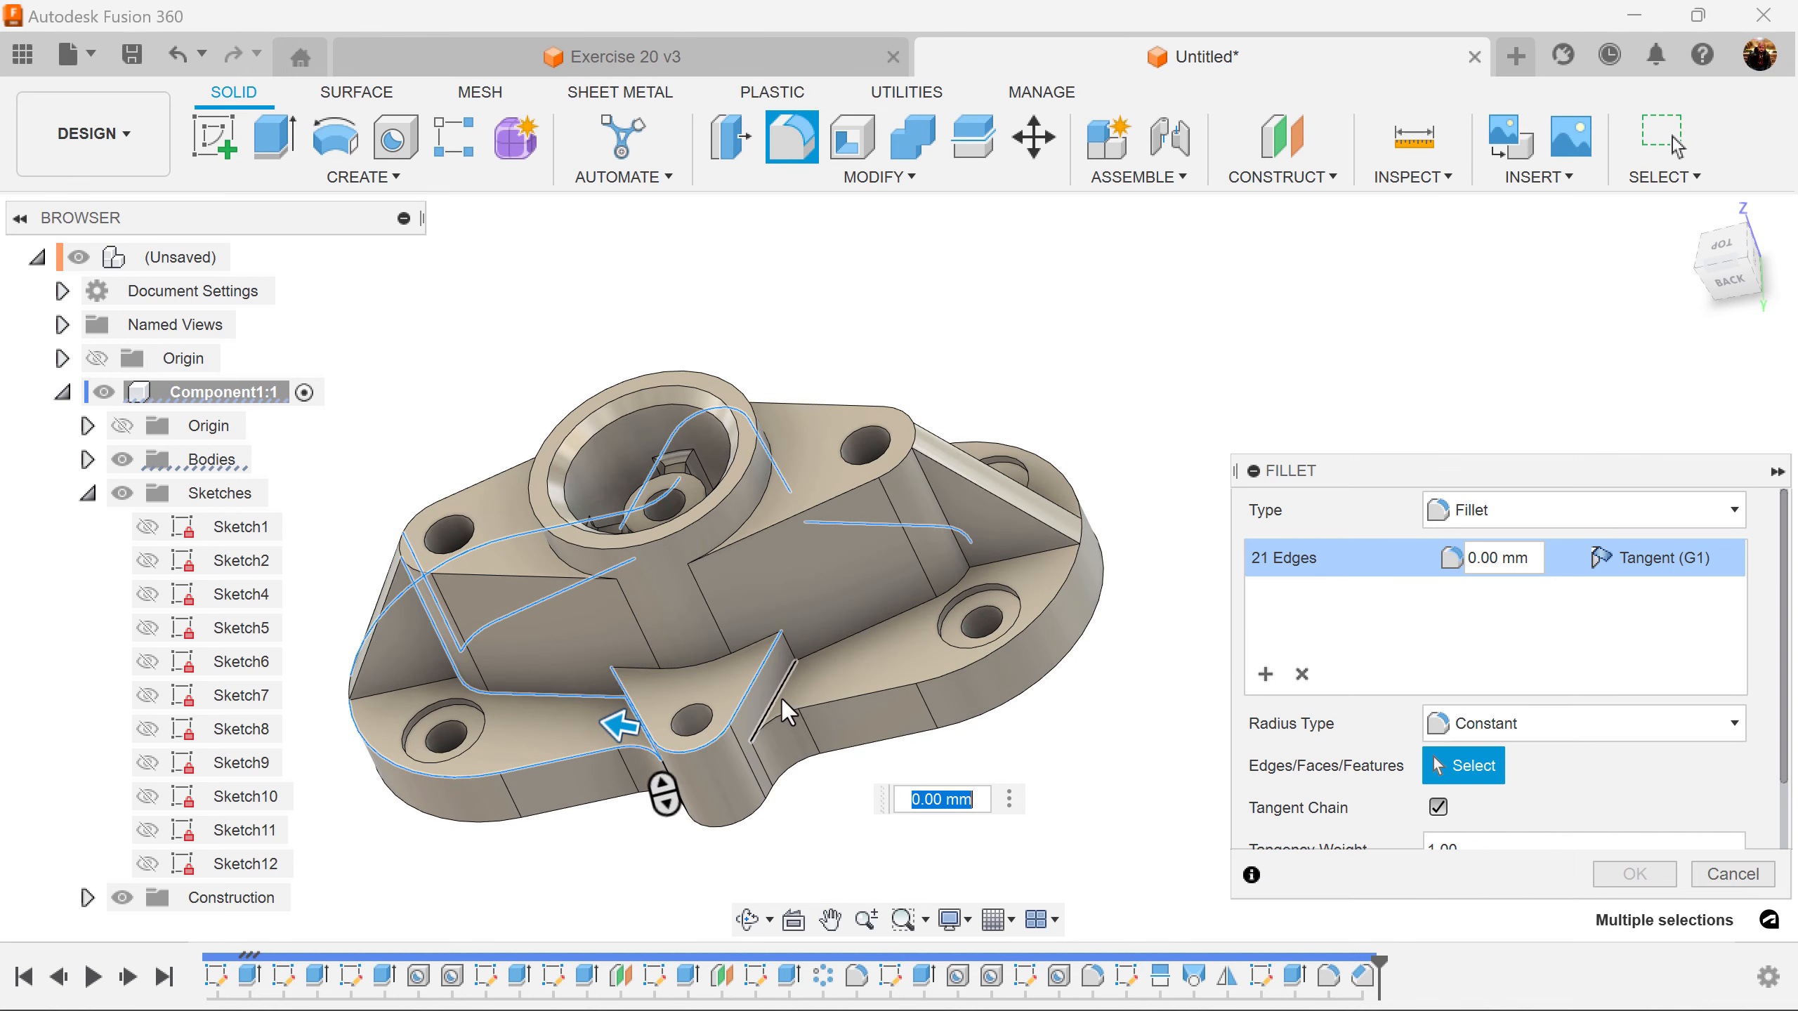
{"action": "left_click", "coordinate": [781, 691]}
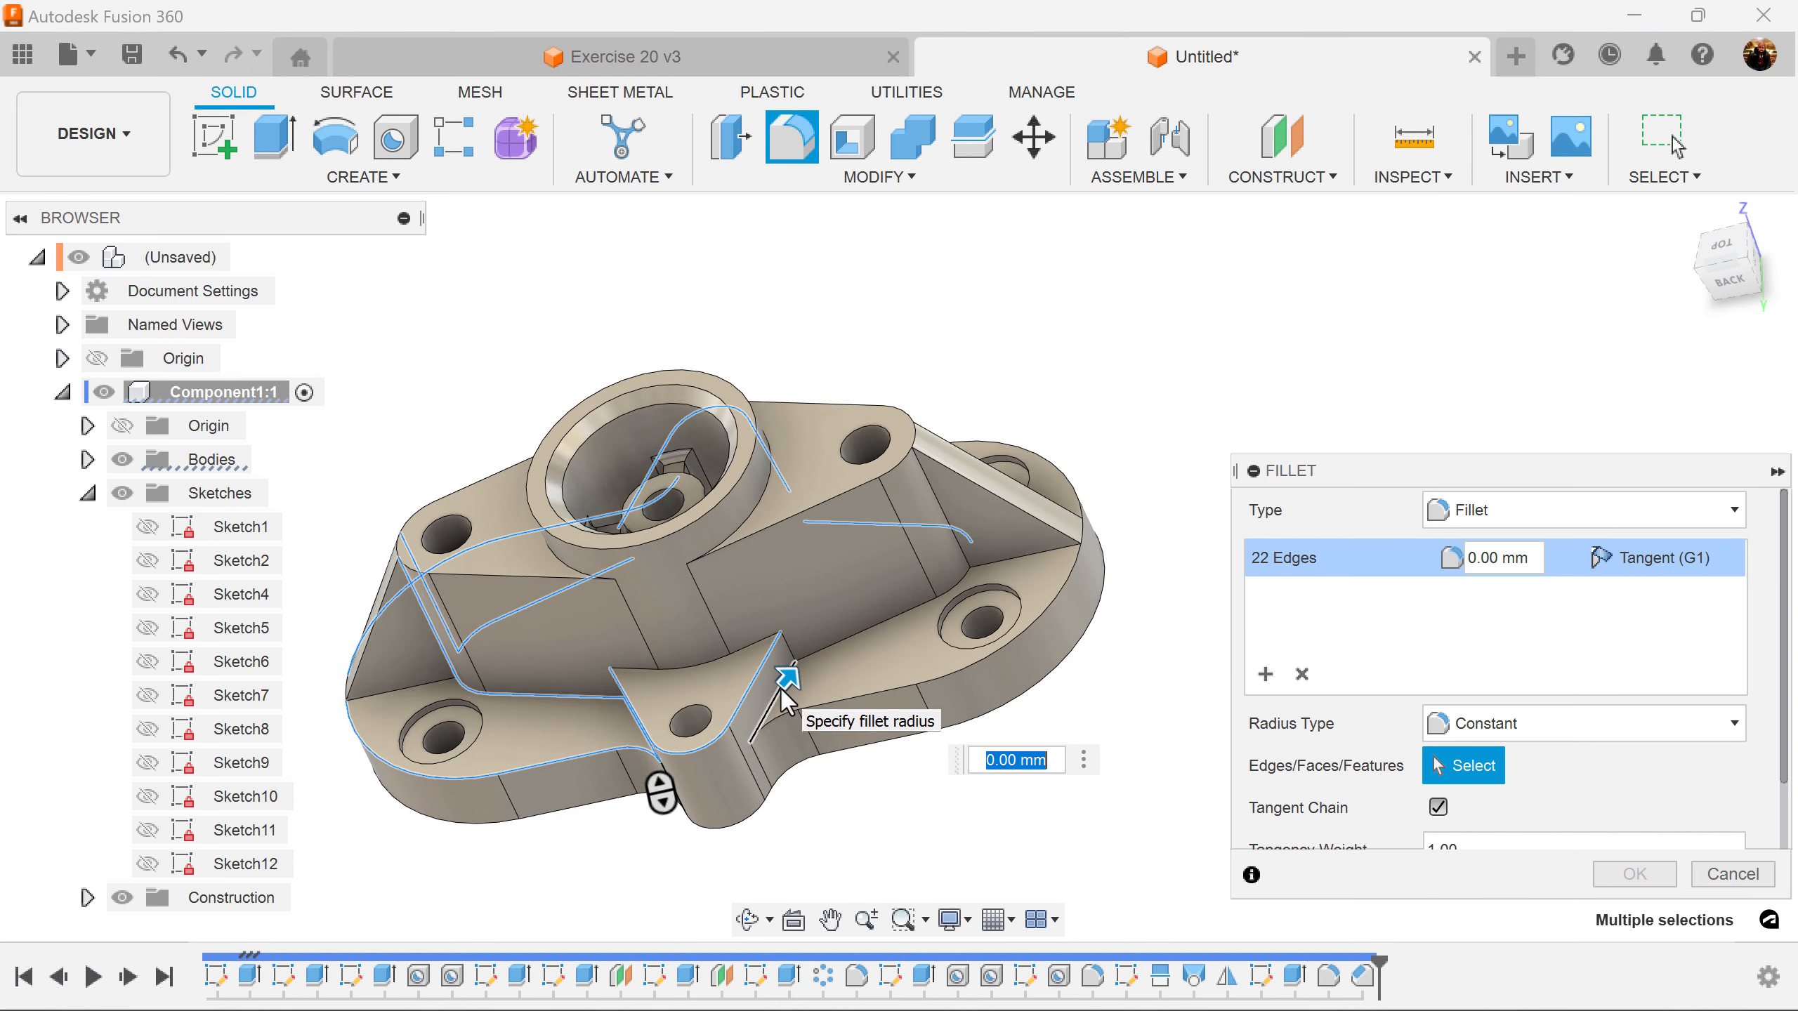
{"action": "left_click", "coordinate": [795, 673]}
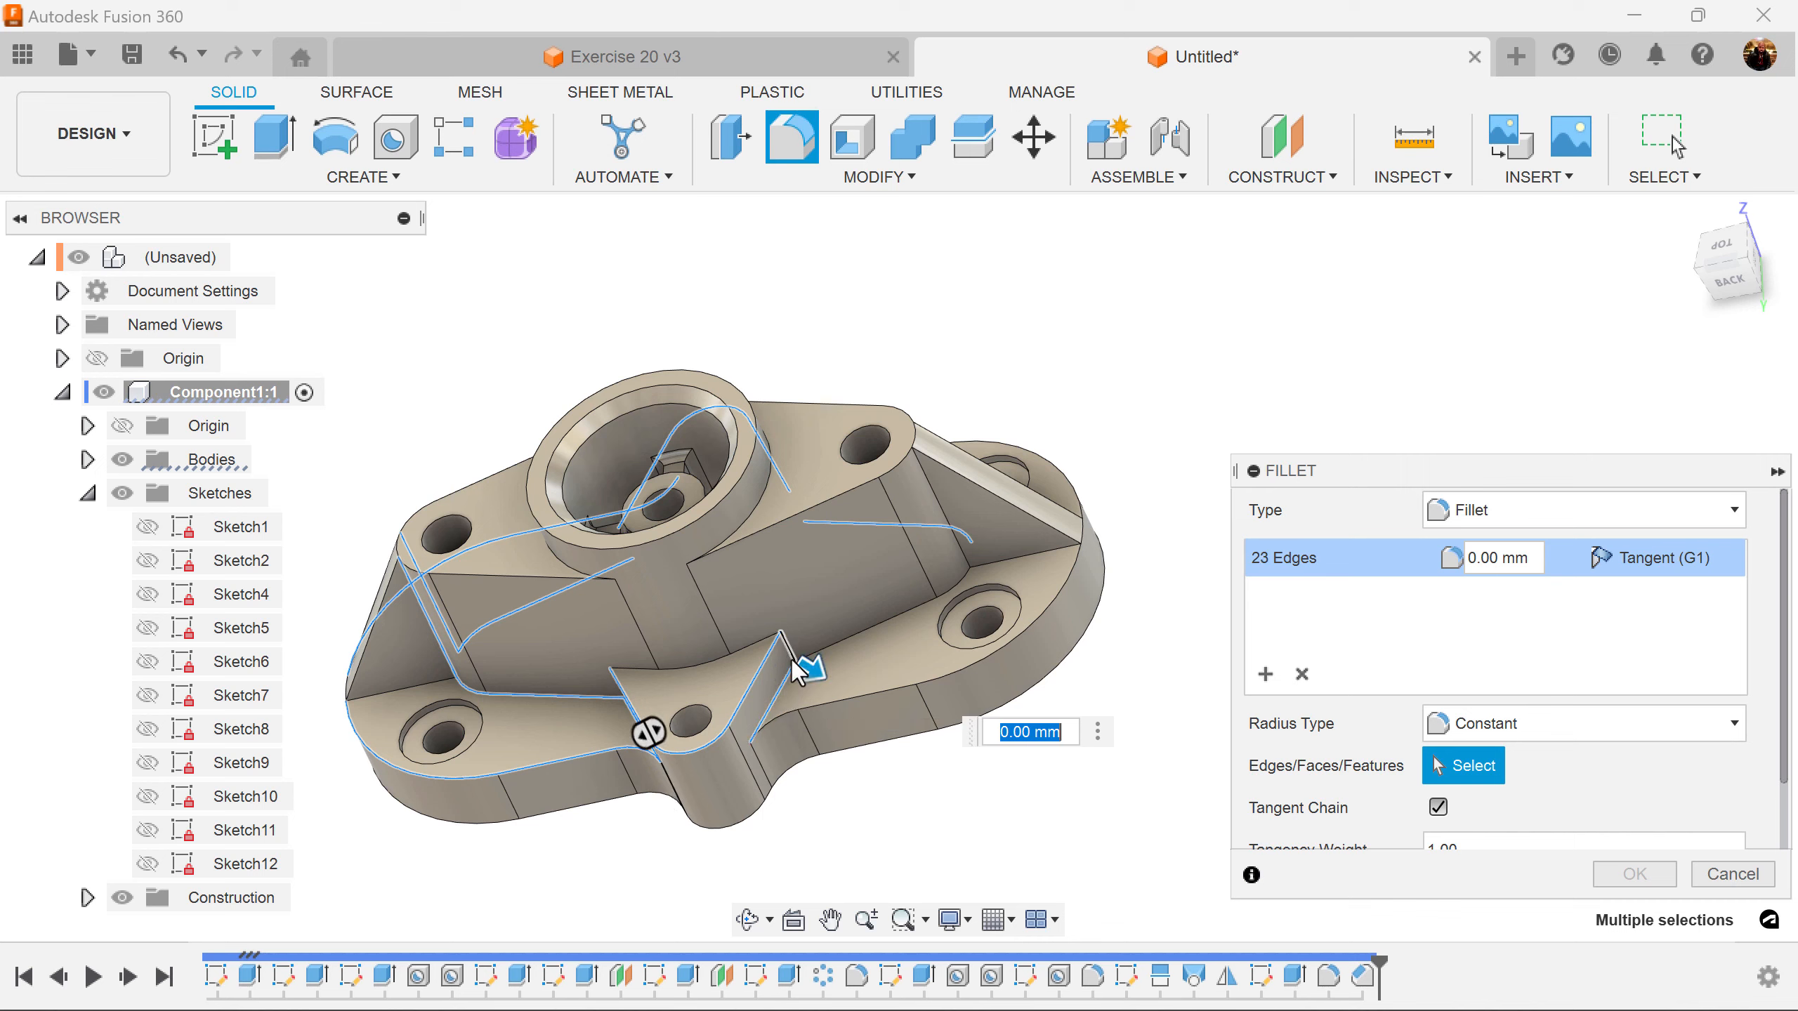
Add the flange's upper edge at the other end and the raised body's base and rib junction edges there to the fillet selection
{"action": "left_click", "coordinate": [859, 697]}
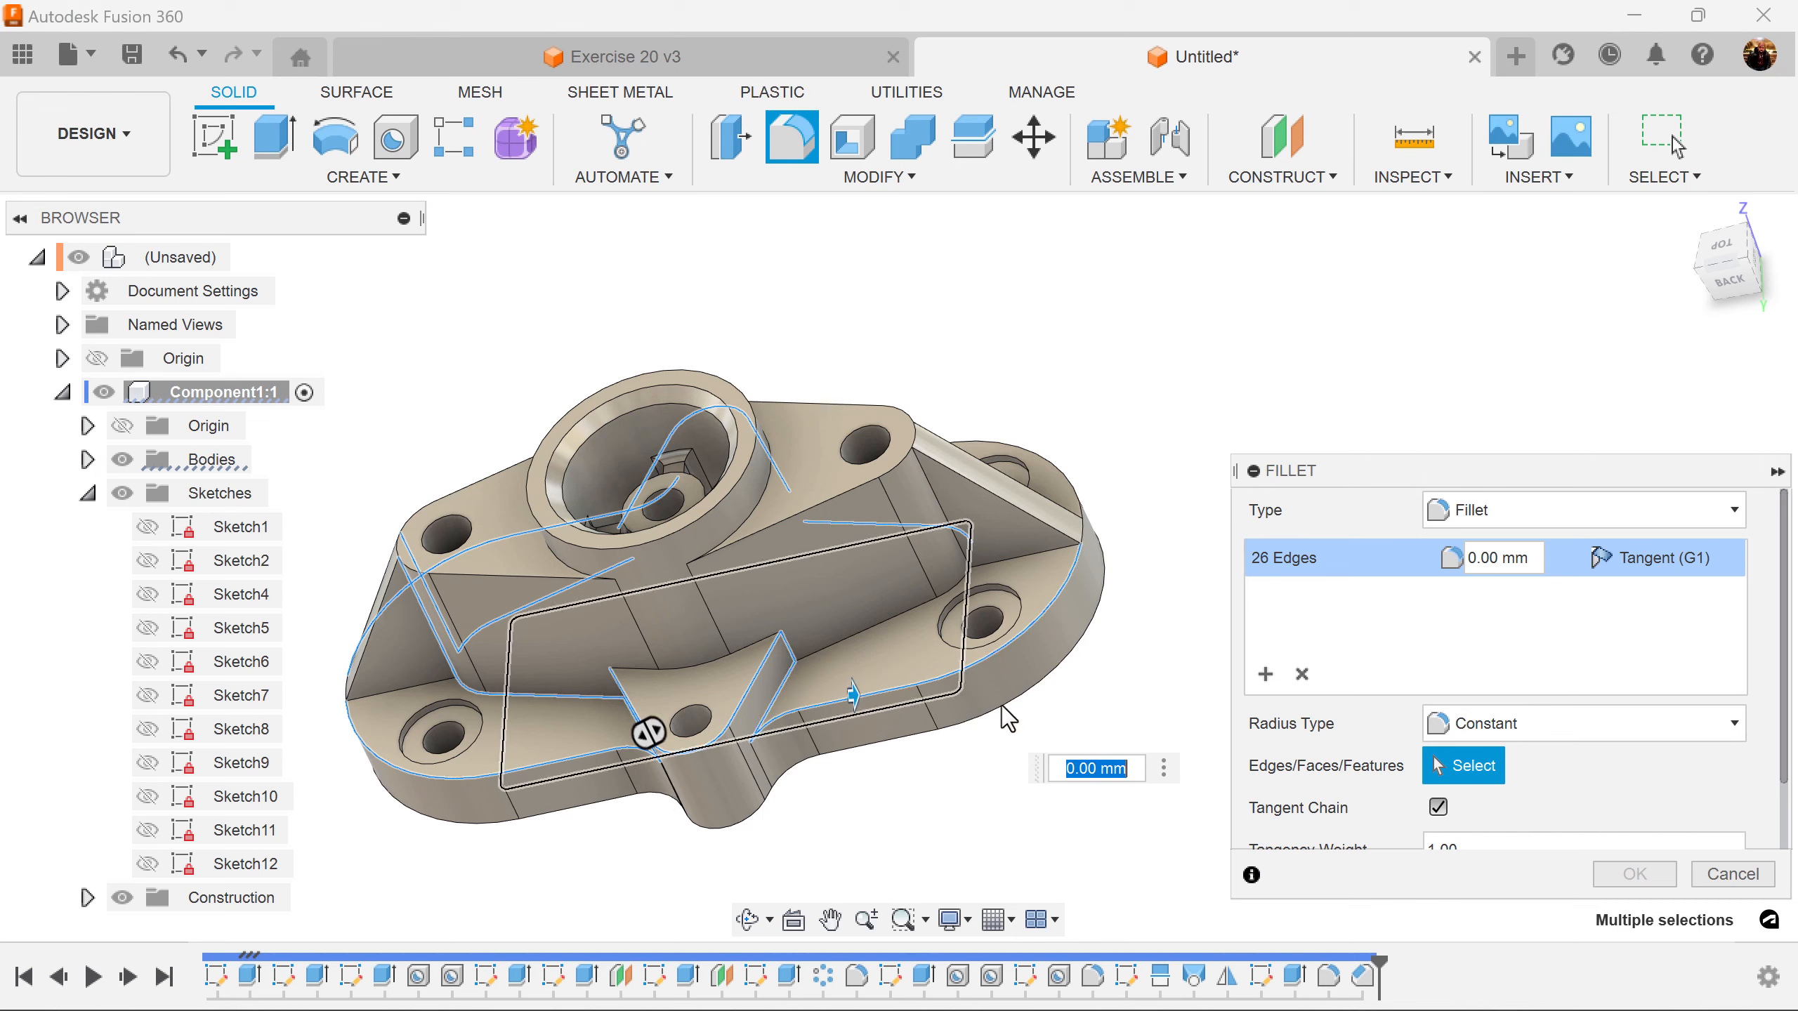
{"action": "middle_click_drag", "start_coordinate": [859, 697], "coordinate": [918, 712], "text": "shift"}
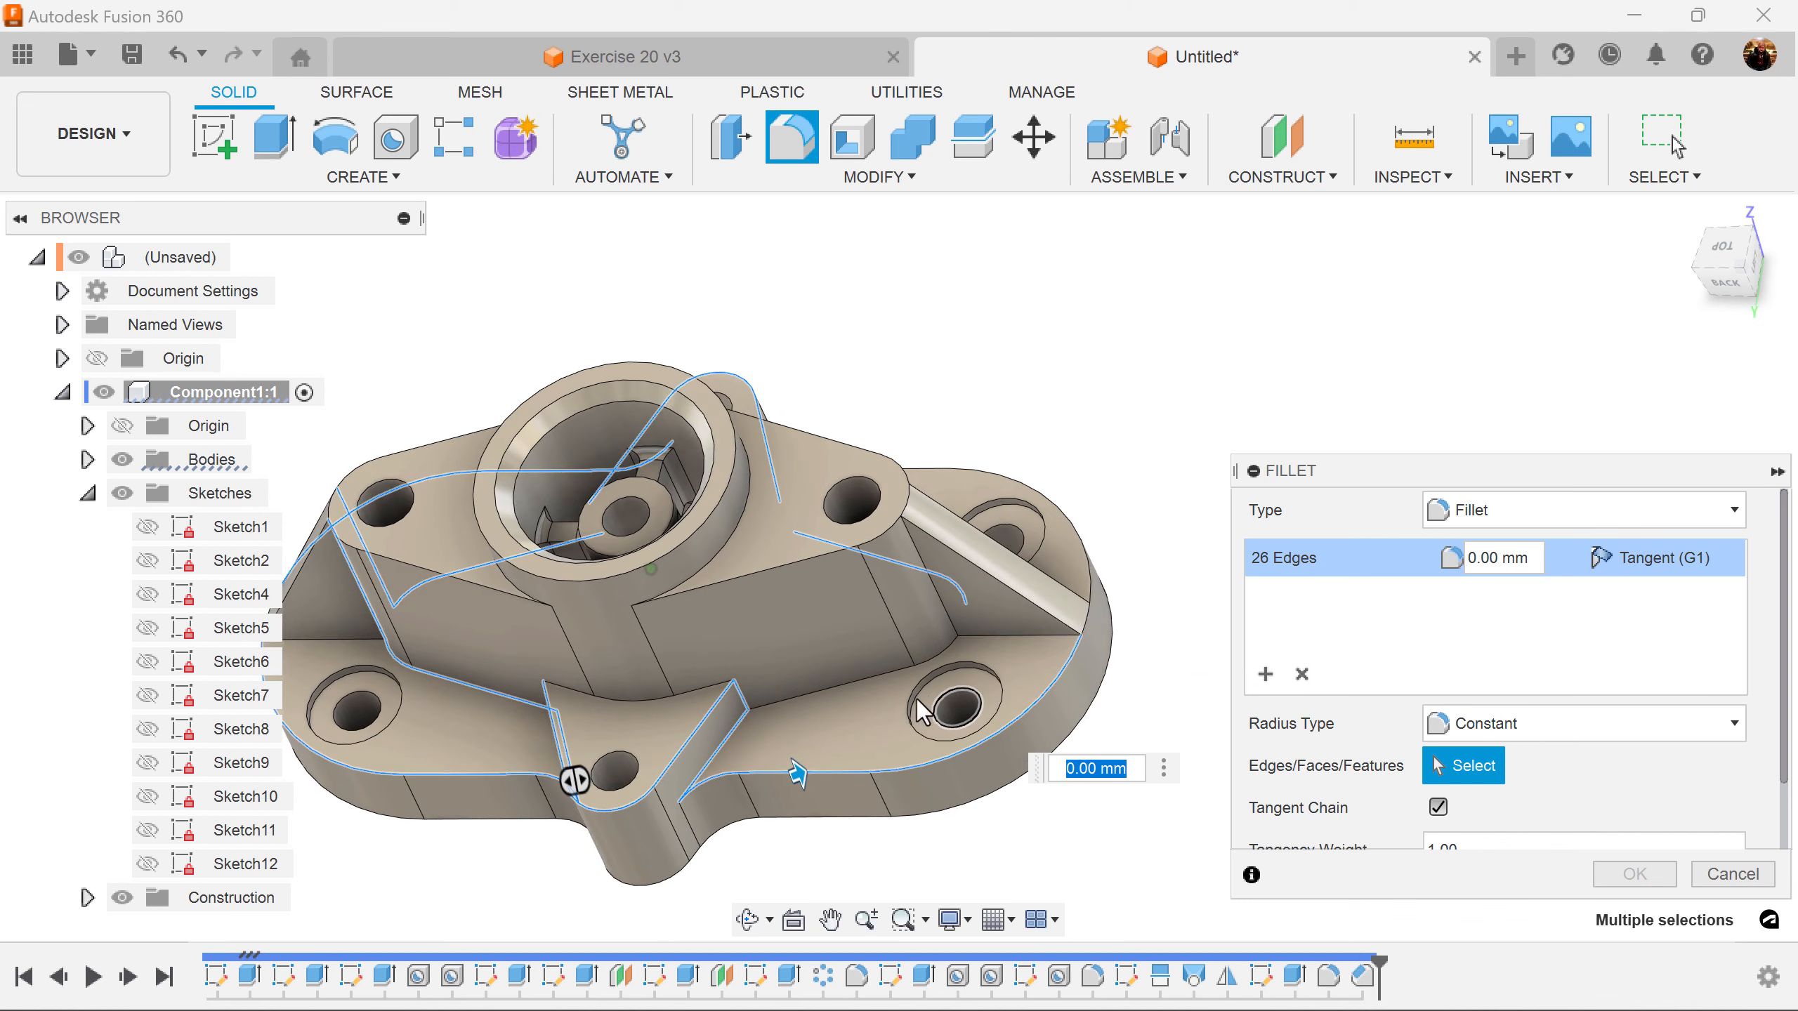
{"action": "left_click", "coordinate": [891, 675]}
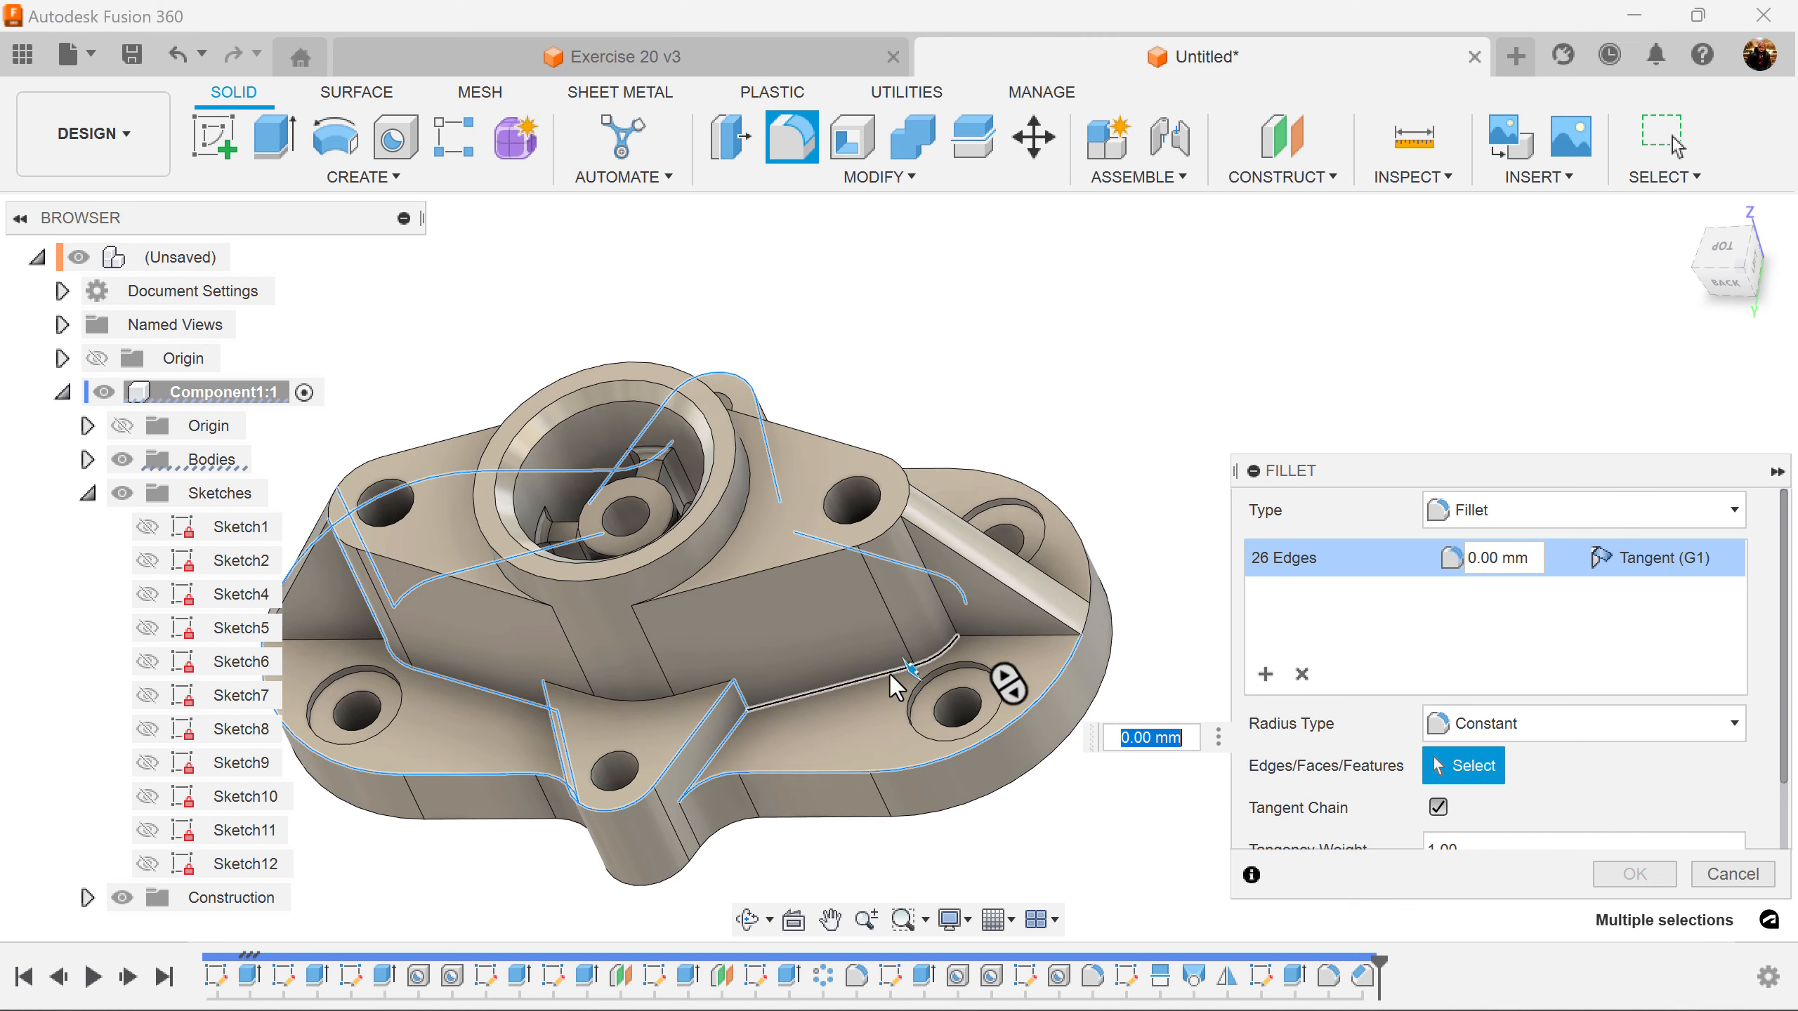
{"action": "left_click", "coordinate": [945, 598]}
{"action": "left_click", "coordinate": [845, 545]}
{"action": "middle_click_drag", "start_coordinate": [846, 545], "coordinate": [1062, 581], "text": "shift"}
{"action": "left_click", "coordinate": [863, 498]}
{"action": "left_click", "coordinate": [888, 582]}
{"action": "left_click", "coordinate": [1056, 570]}
{"action": "middle_click_drag", "start_coordinate": [1110, 691], "coordinate": [859, 633], "text": "shift"}
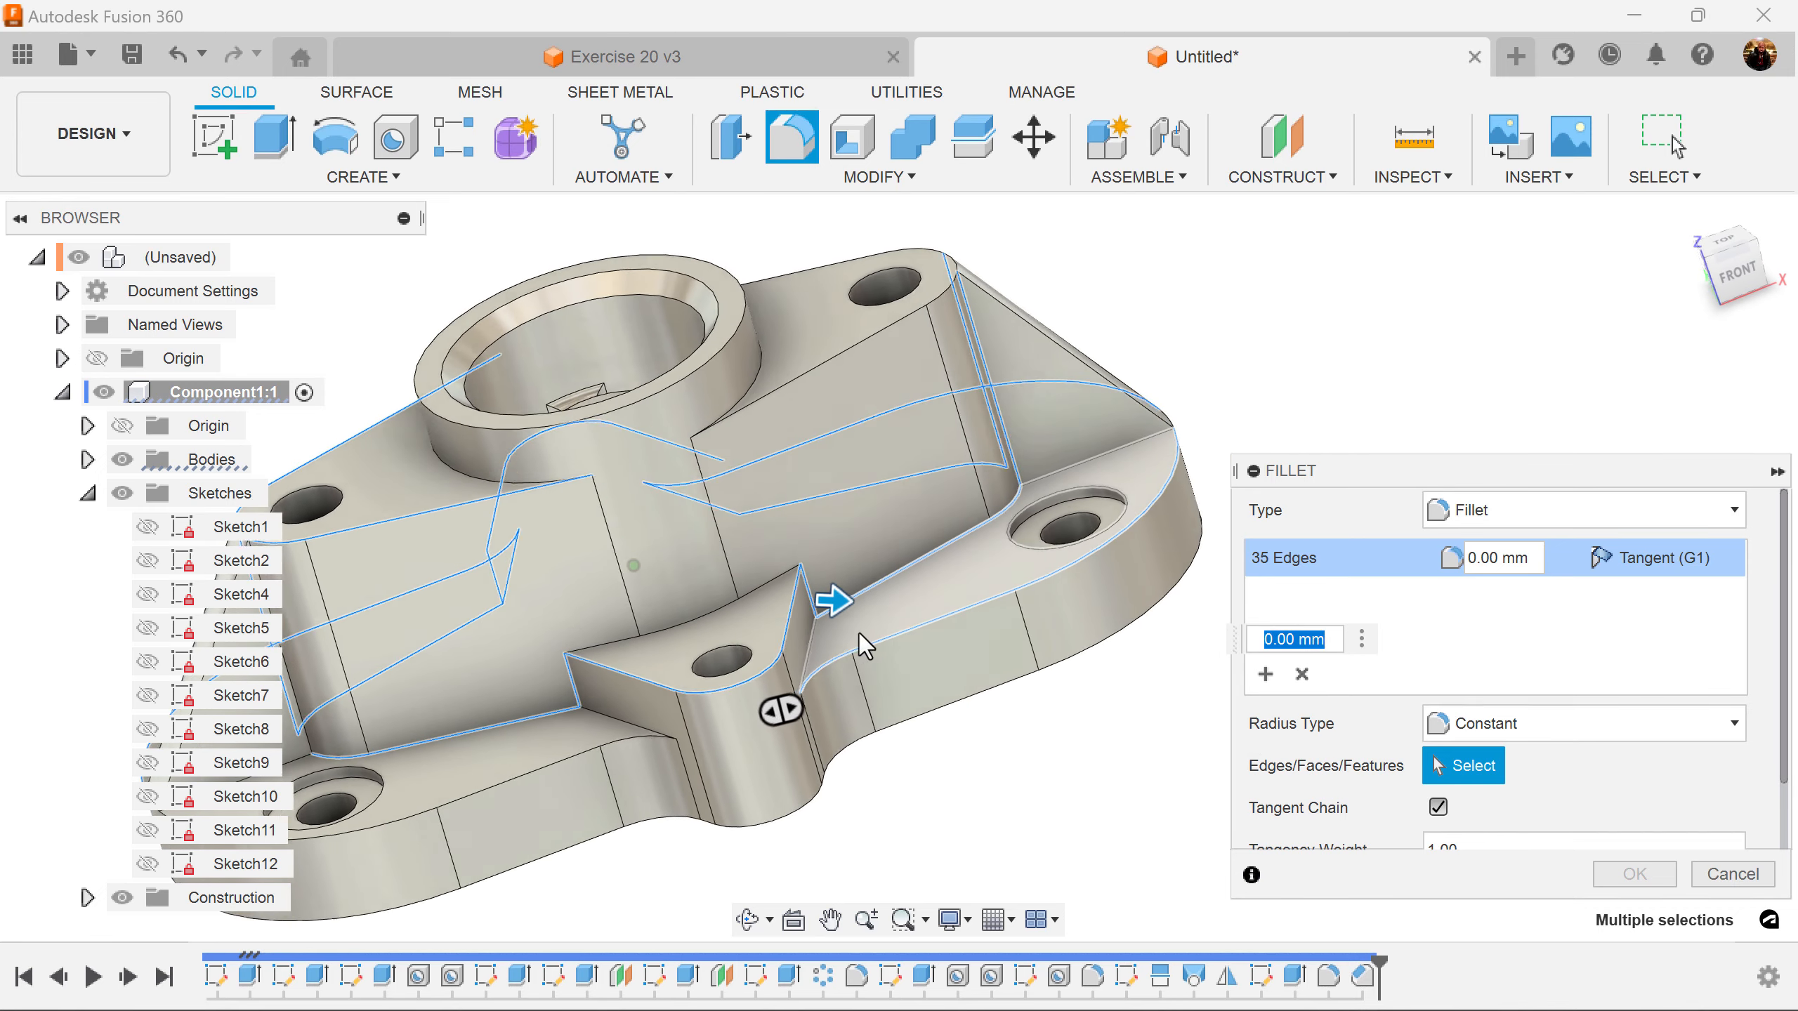
Add the remaining ear junction and flange edges on the front side, and apply a 2 mm constant-radius fillet to all selected edges
{"action": "left_click", "coordinate": [802, 646]}
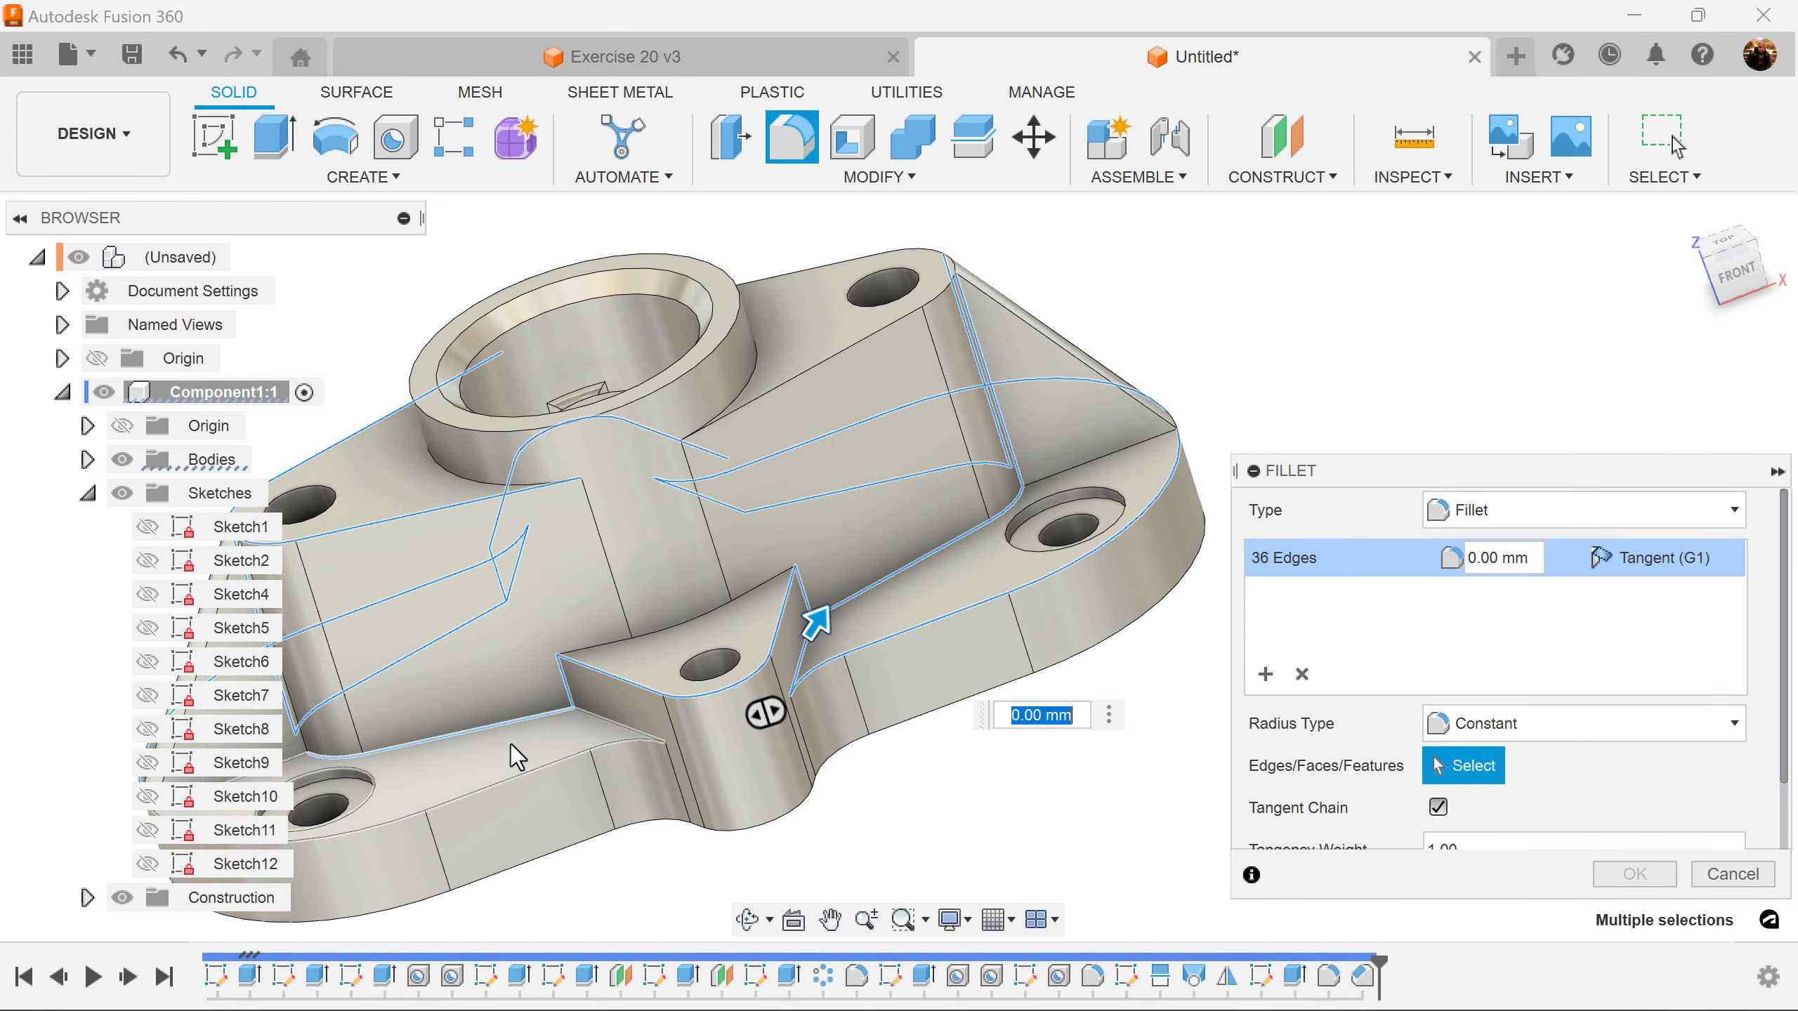
{"action": "left_click", "coordinate": [612, 719]}
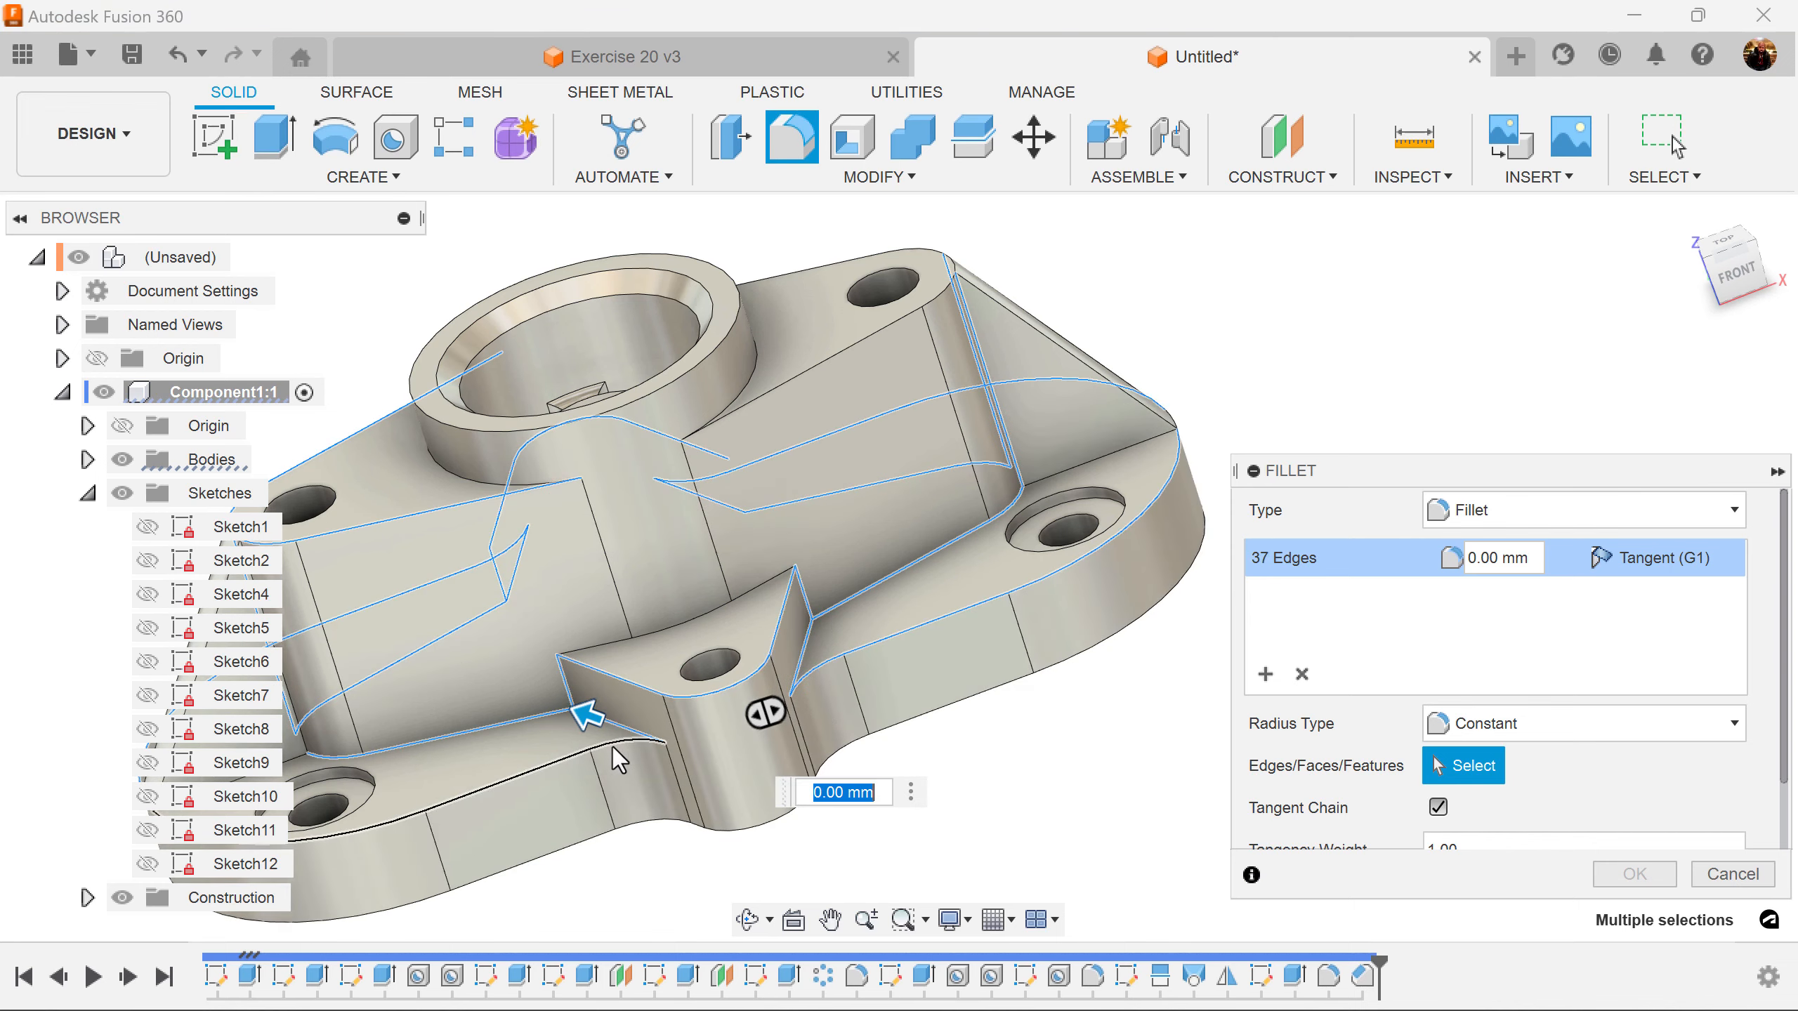
{"action": "left_click", "coordinate": [614, 750]}
{"action": "middle_click_drag", "start_coordinate": [1377, 914], "coordinate": [1196, 855], "text": "shift"}
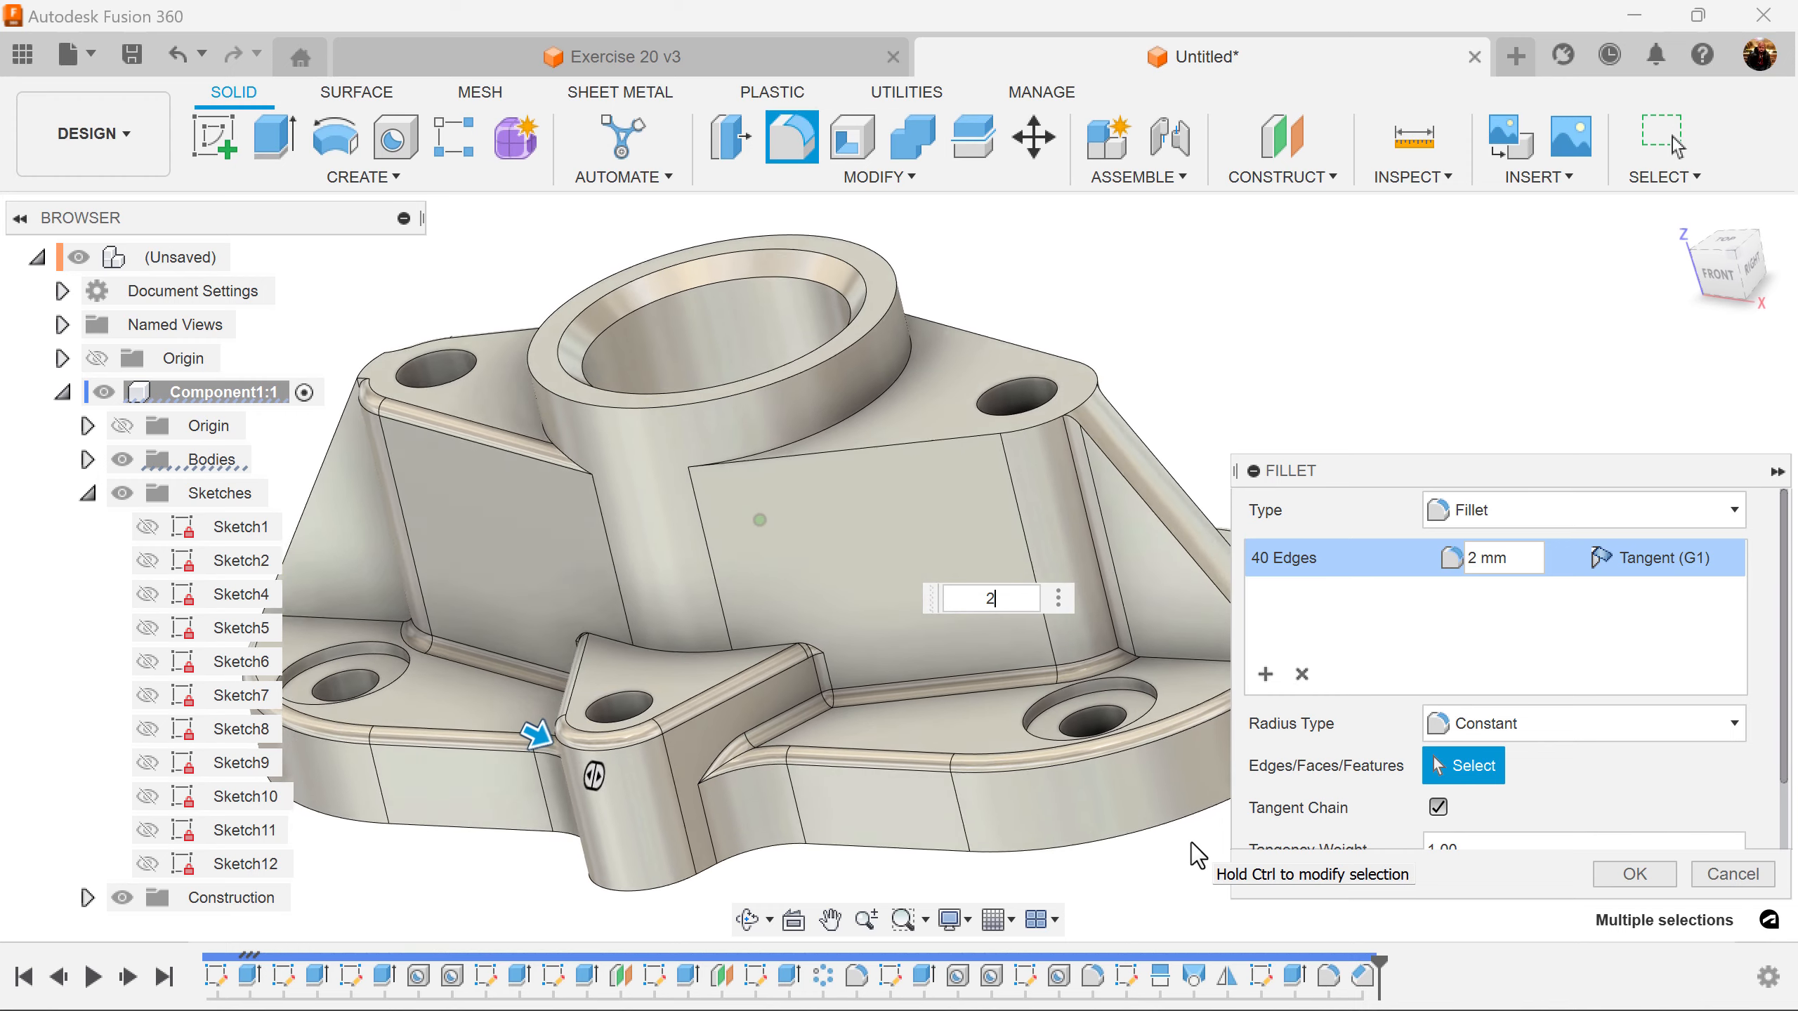
{"action": "left_click", "coordinate": [1631, 874]}
{"action": "middle_click_drag", "start_coordinate": [817, 747], "coordinate": [750, 743], "text": "shift"}
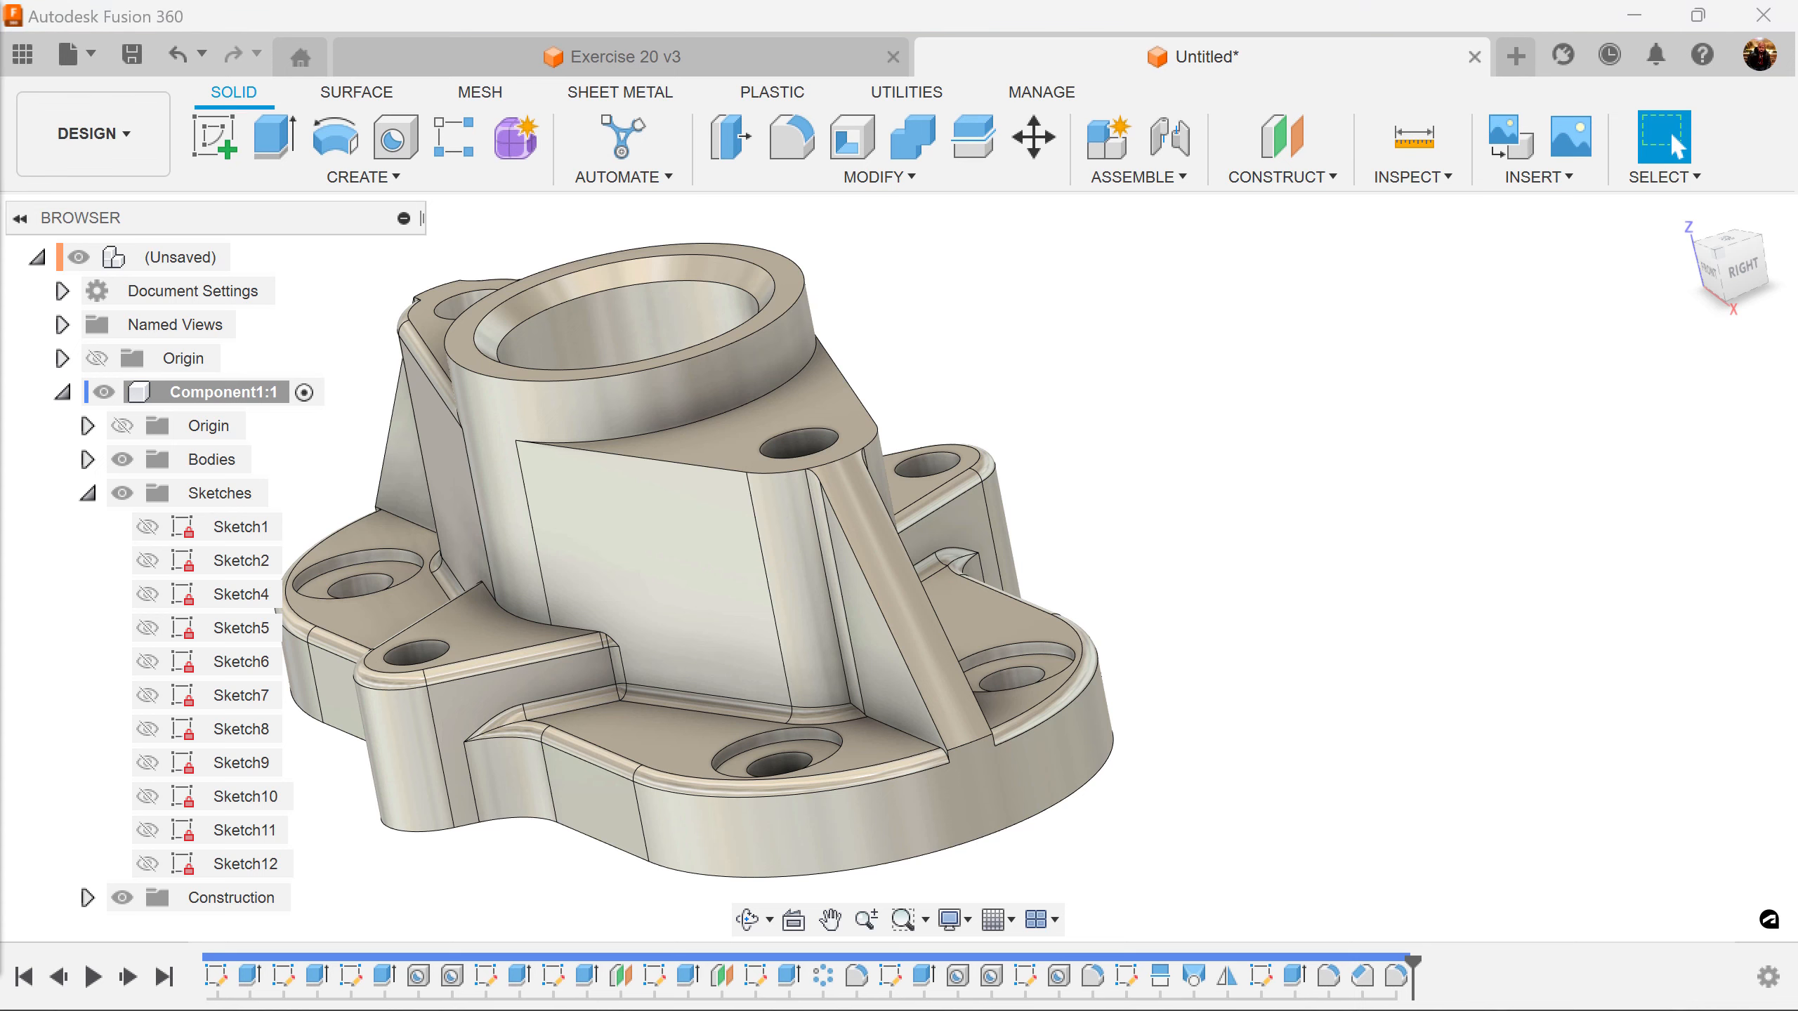
{"action": "left_click", "coordinate": [1230, 520]}
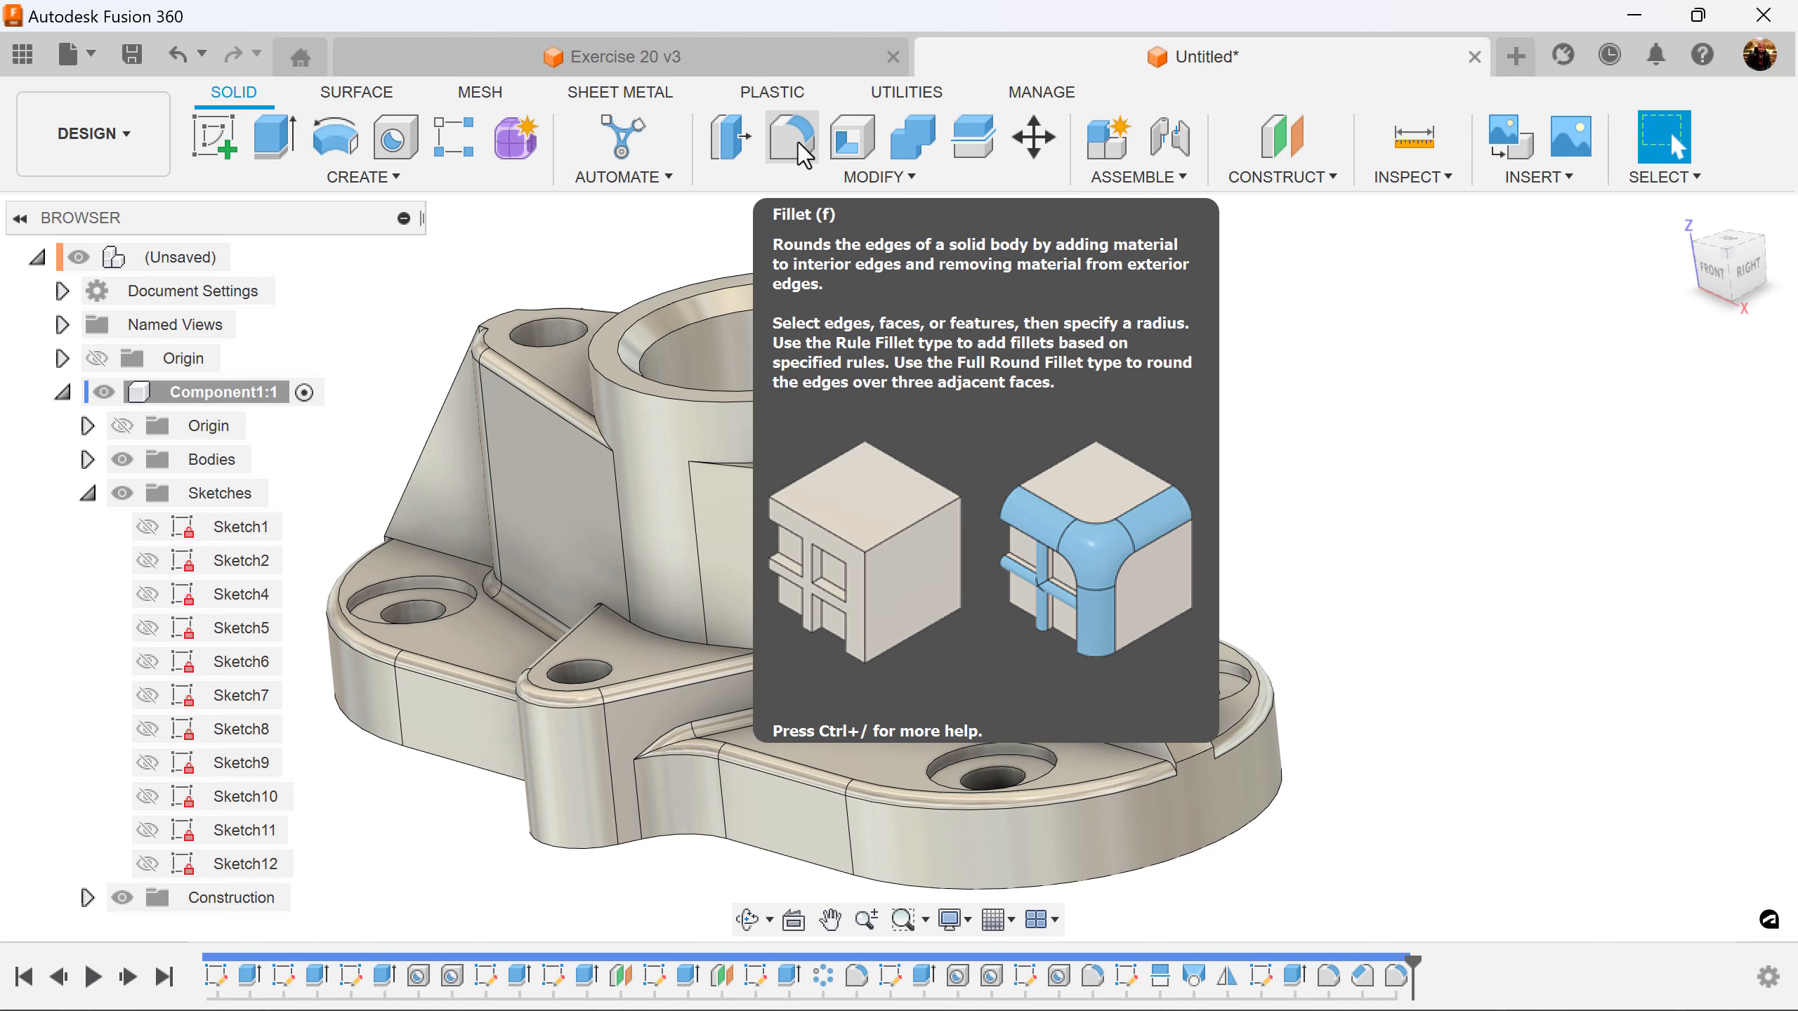
Start a constant-radius Fillet and select the outer rim edge and both chamfer edges of the large central bore
{"action": "left_click", "coordinate": [798, 141]}
{"action": "middle_click_drag", "start_coordinate": [1374, 300], "coordinate": [946, 243], "text": "shift"}
{"action": "left_click", "coordinate": [865, 301]}
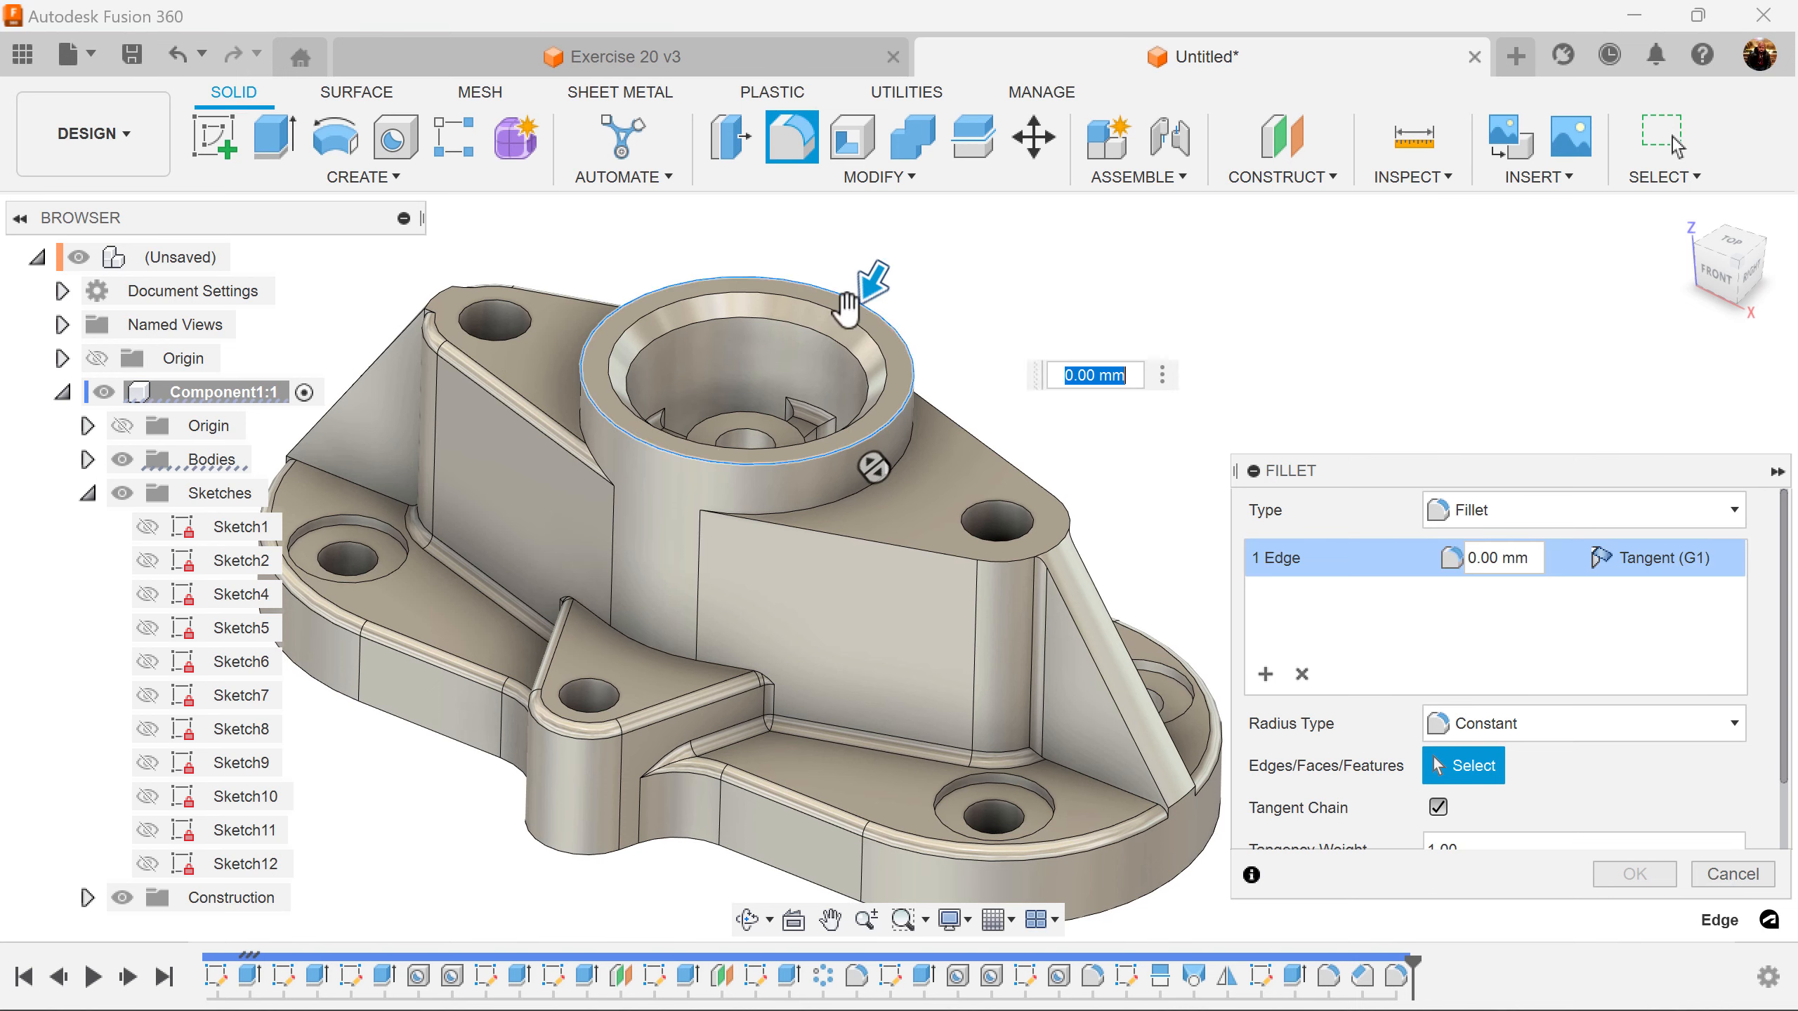
{"action": "left_click", "coordinate": [831, 341]}
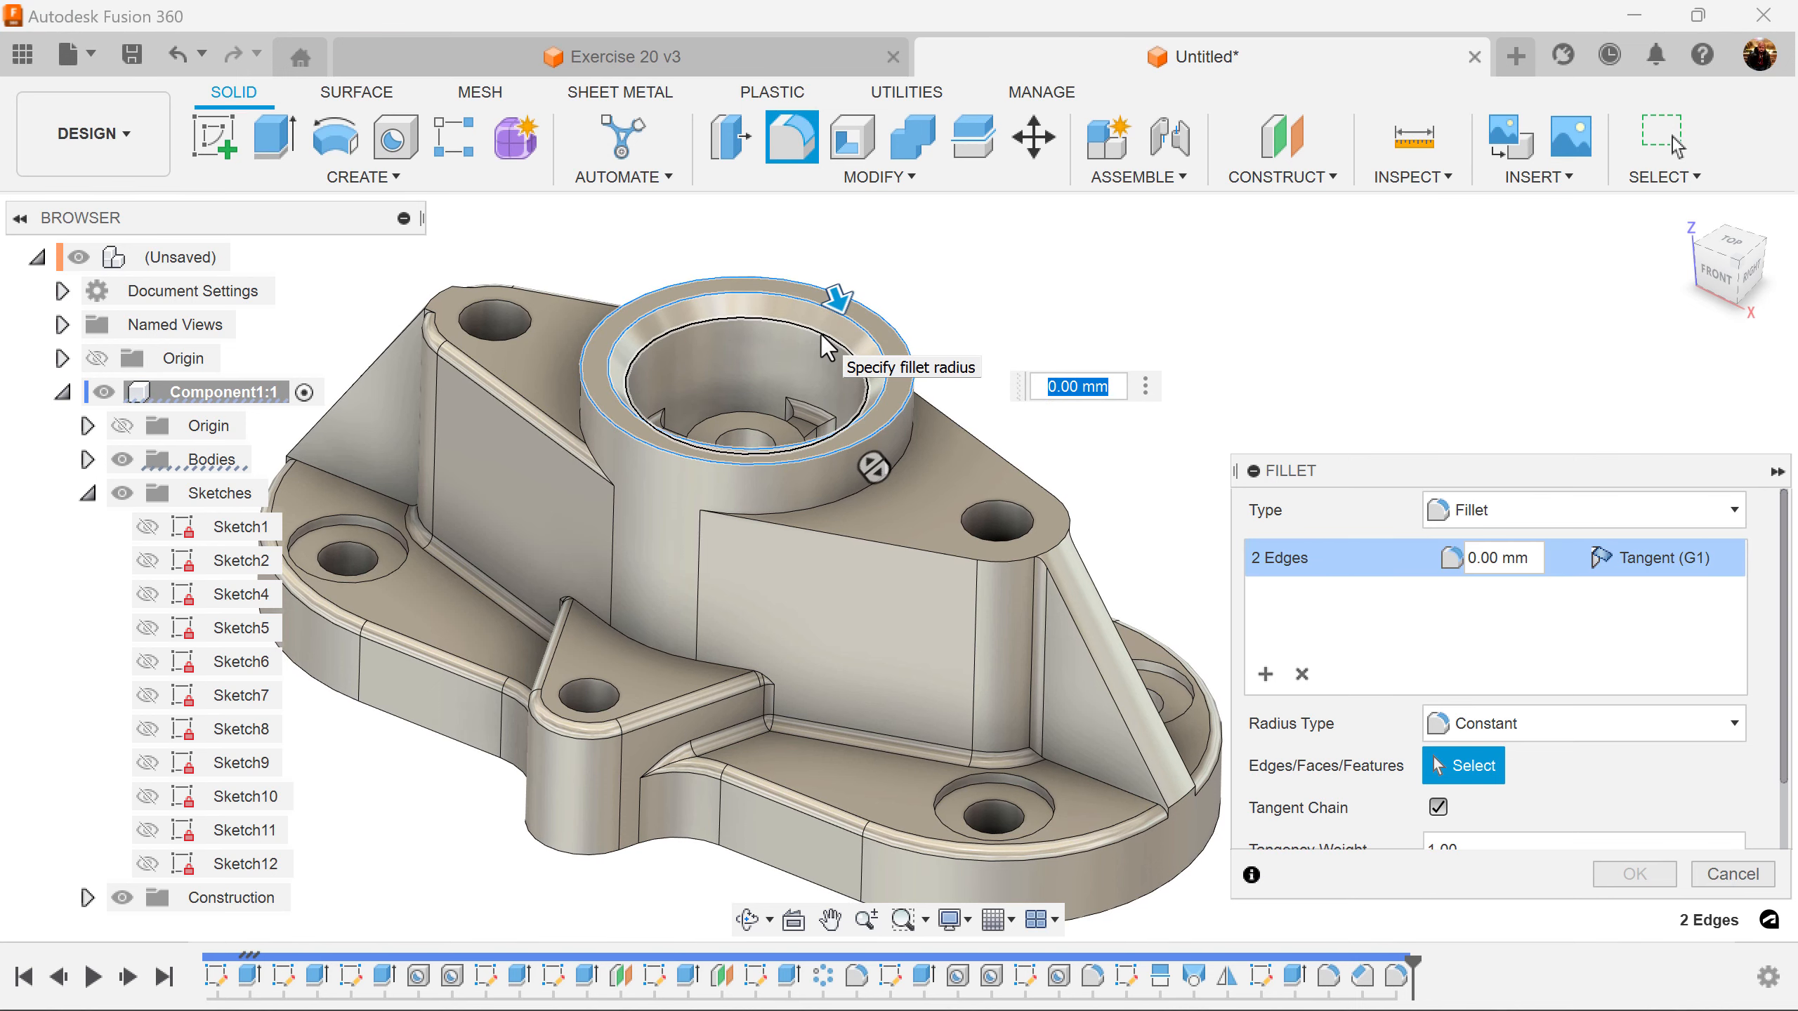
{"action": "left_click", "coordinate": [826, 344]}
Add the front ear's hole edge, the nearby counterbored flange hole's edges and both hole edges on the raised body's top to the fillet selection
{"action": "left_click", "coordinate": [592, 688]}
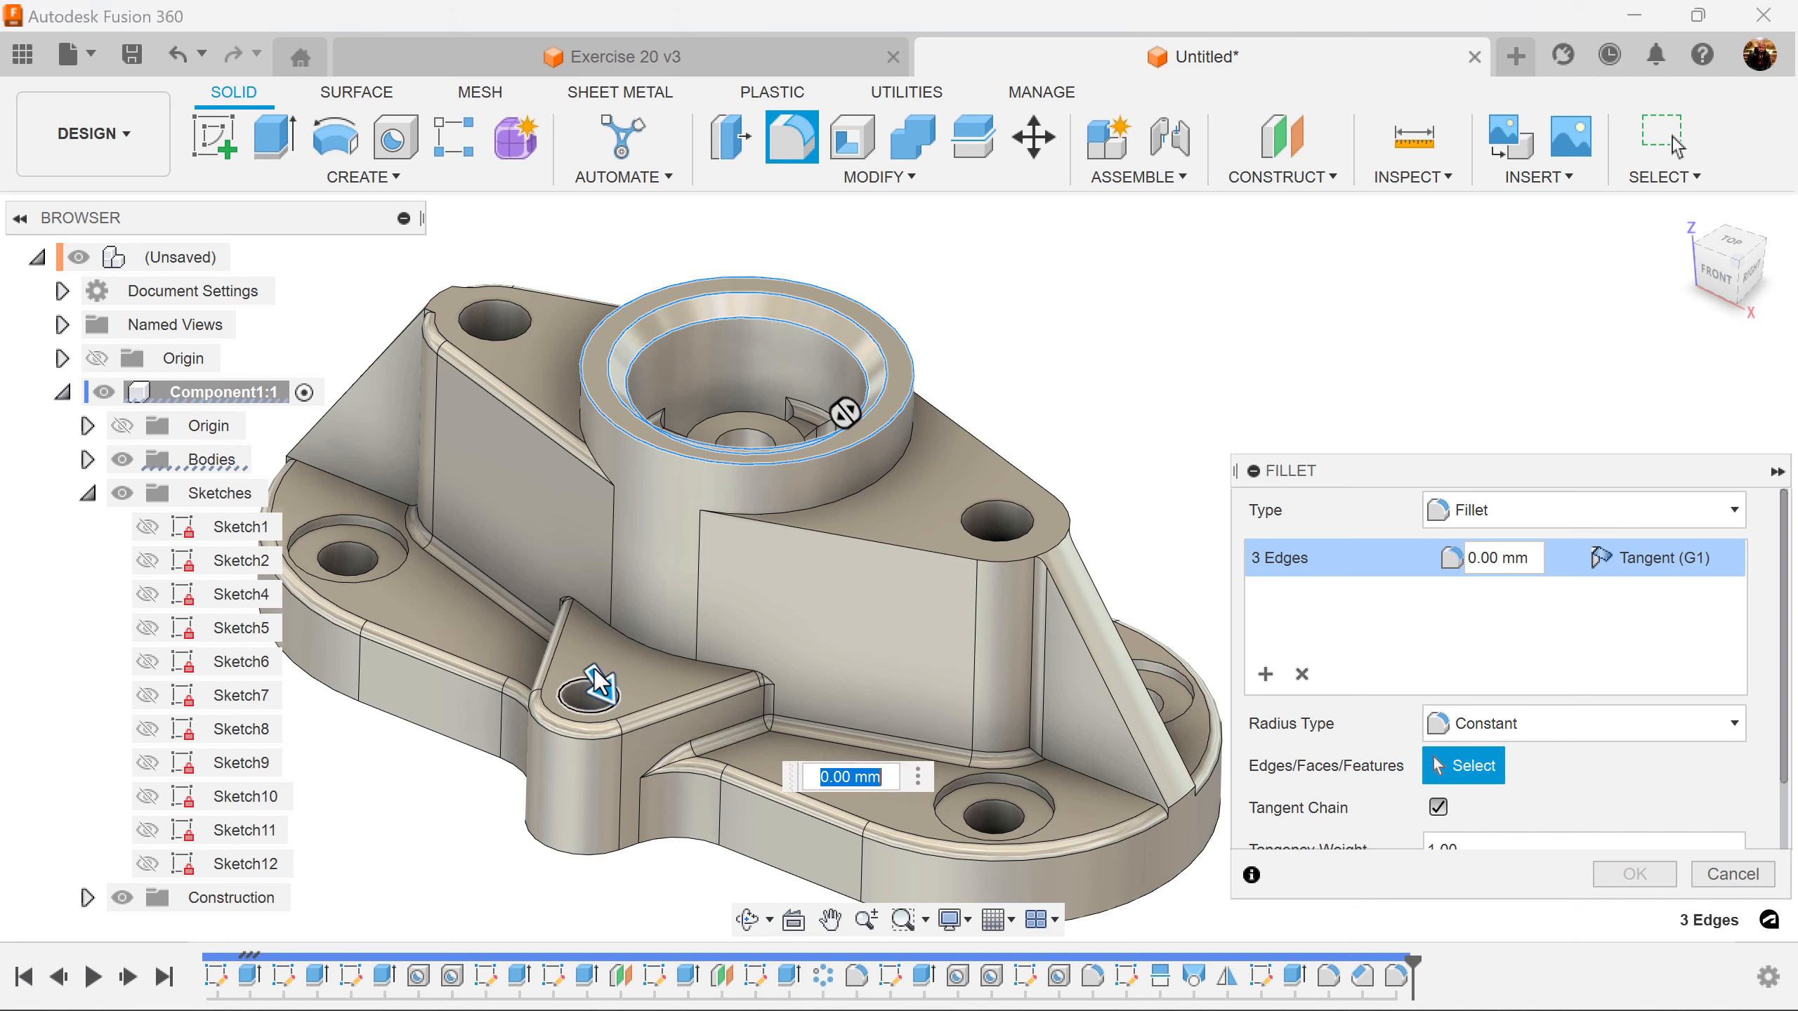
{"action": "left_click", "coordinate": [371, 558]}
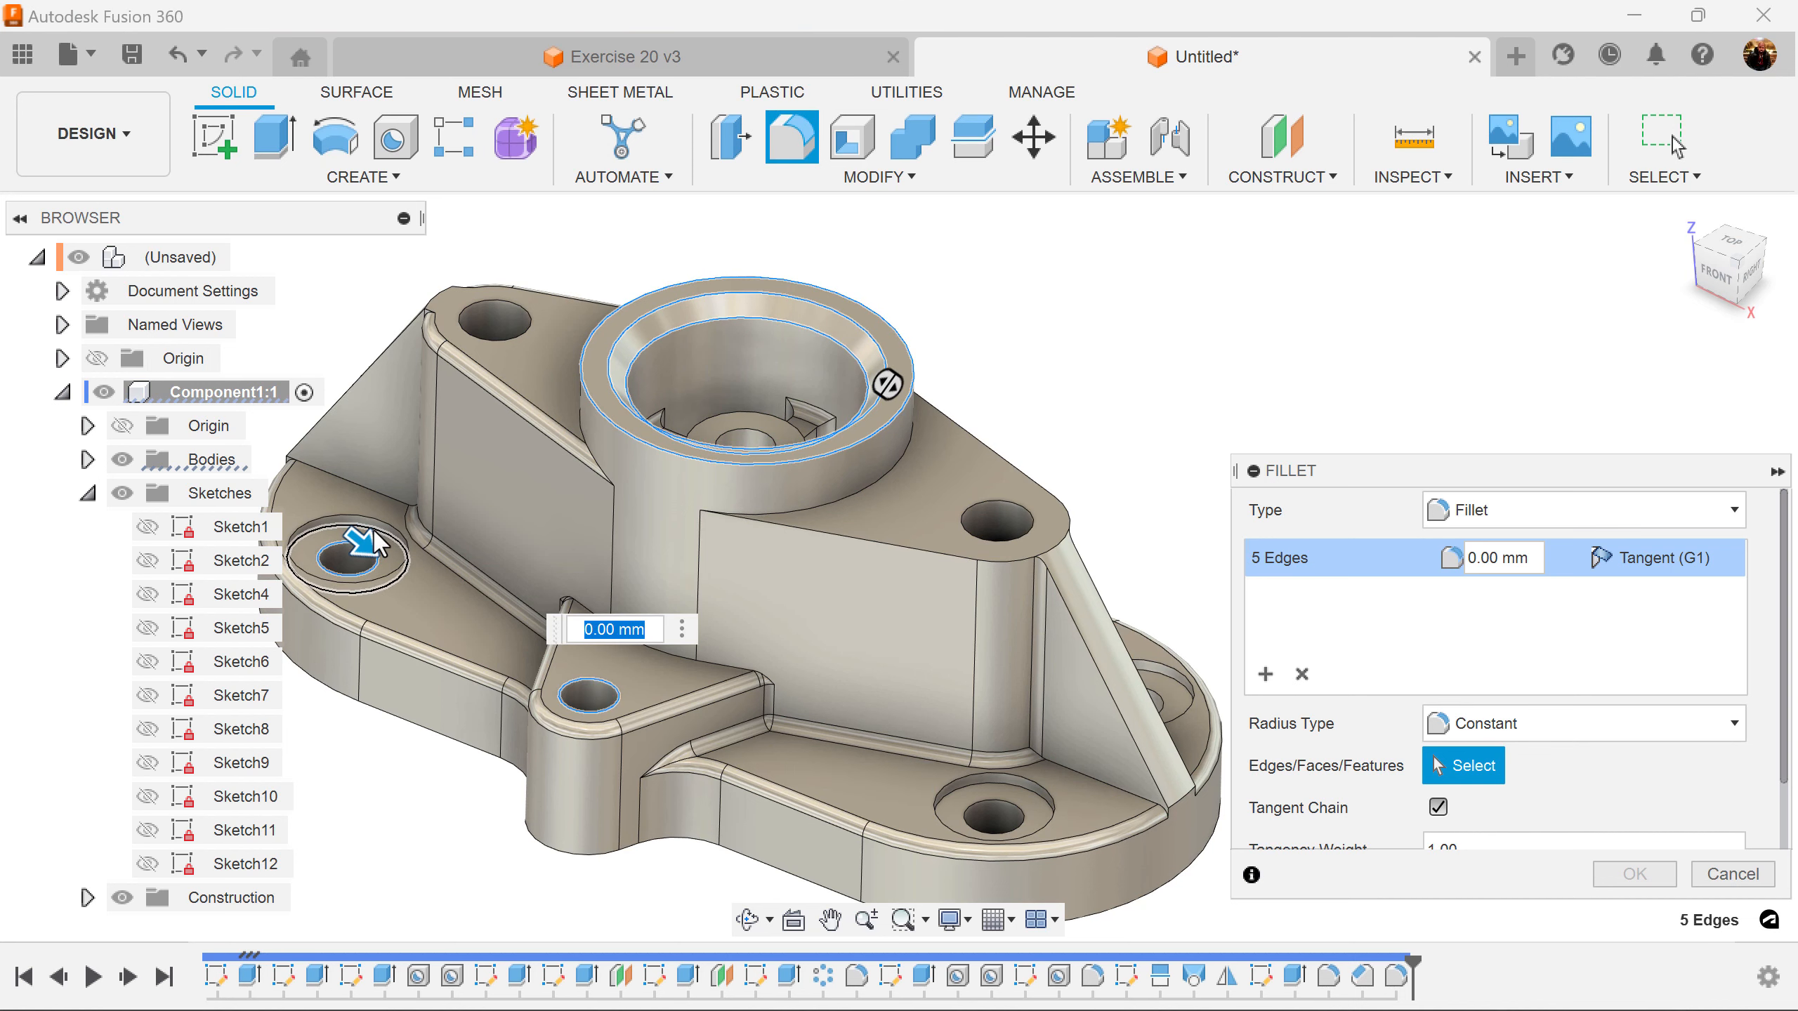
{"action": "left_click", "coordinate": [376, 525]}
{"action": "left_click", "coordinate": [379, 524]}
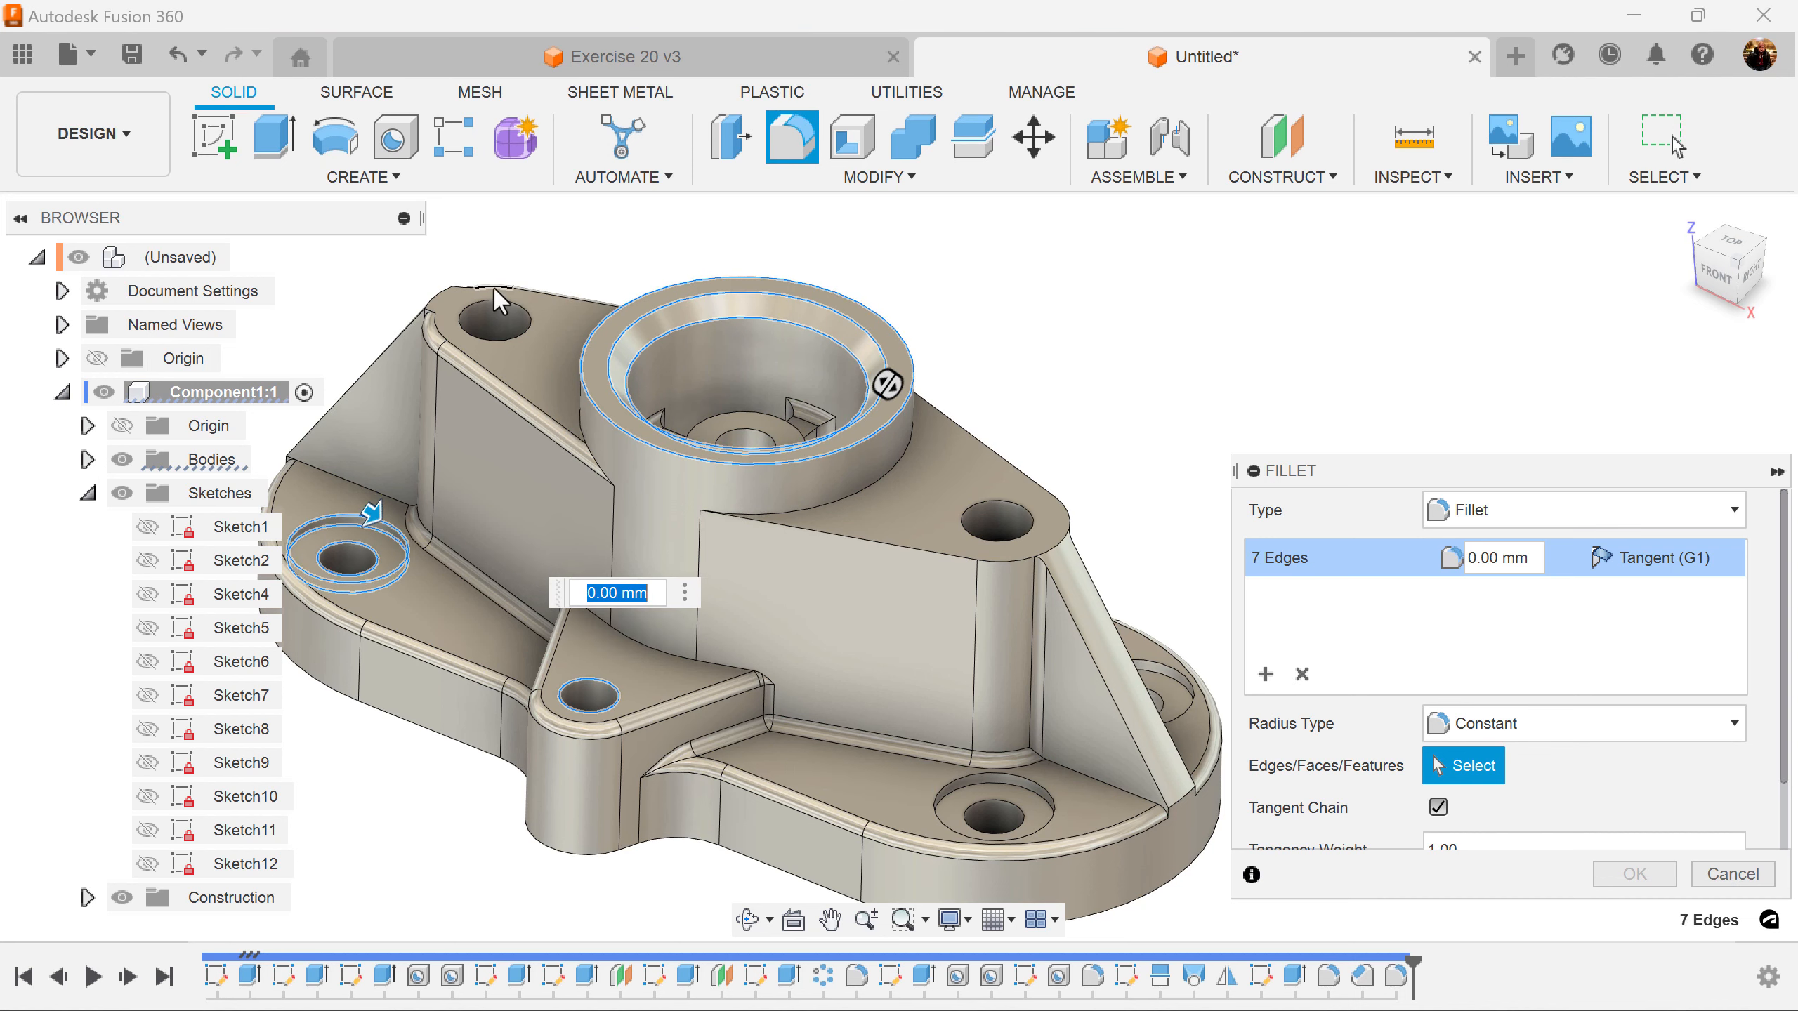
{"action": "left_click", "coordinate": [522, 317]}
{"action": "left_click", "coordinate": [1022, 509]}
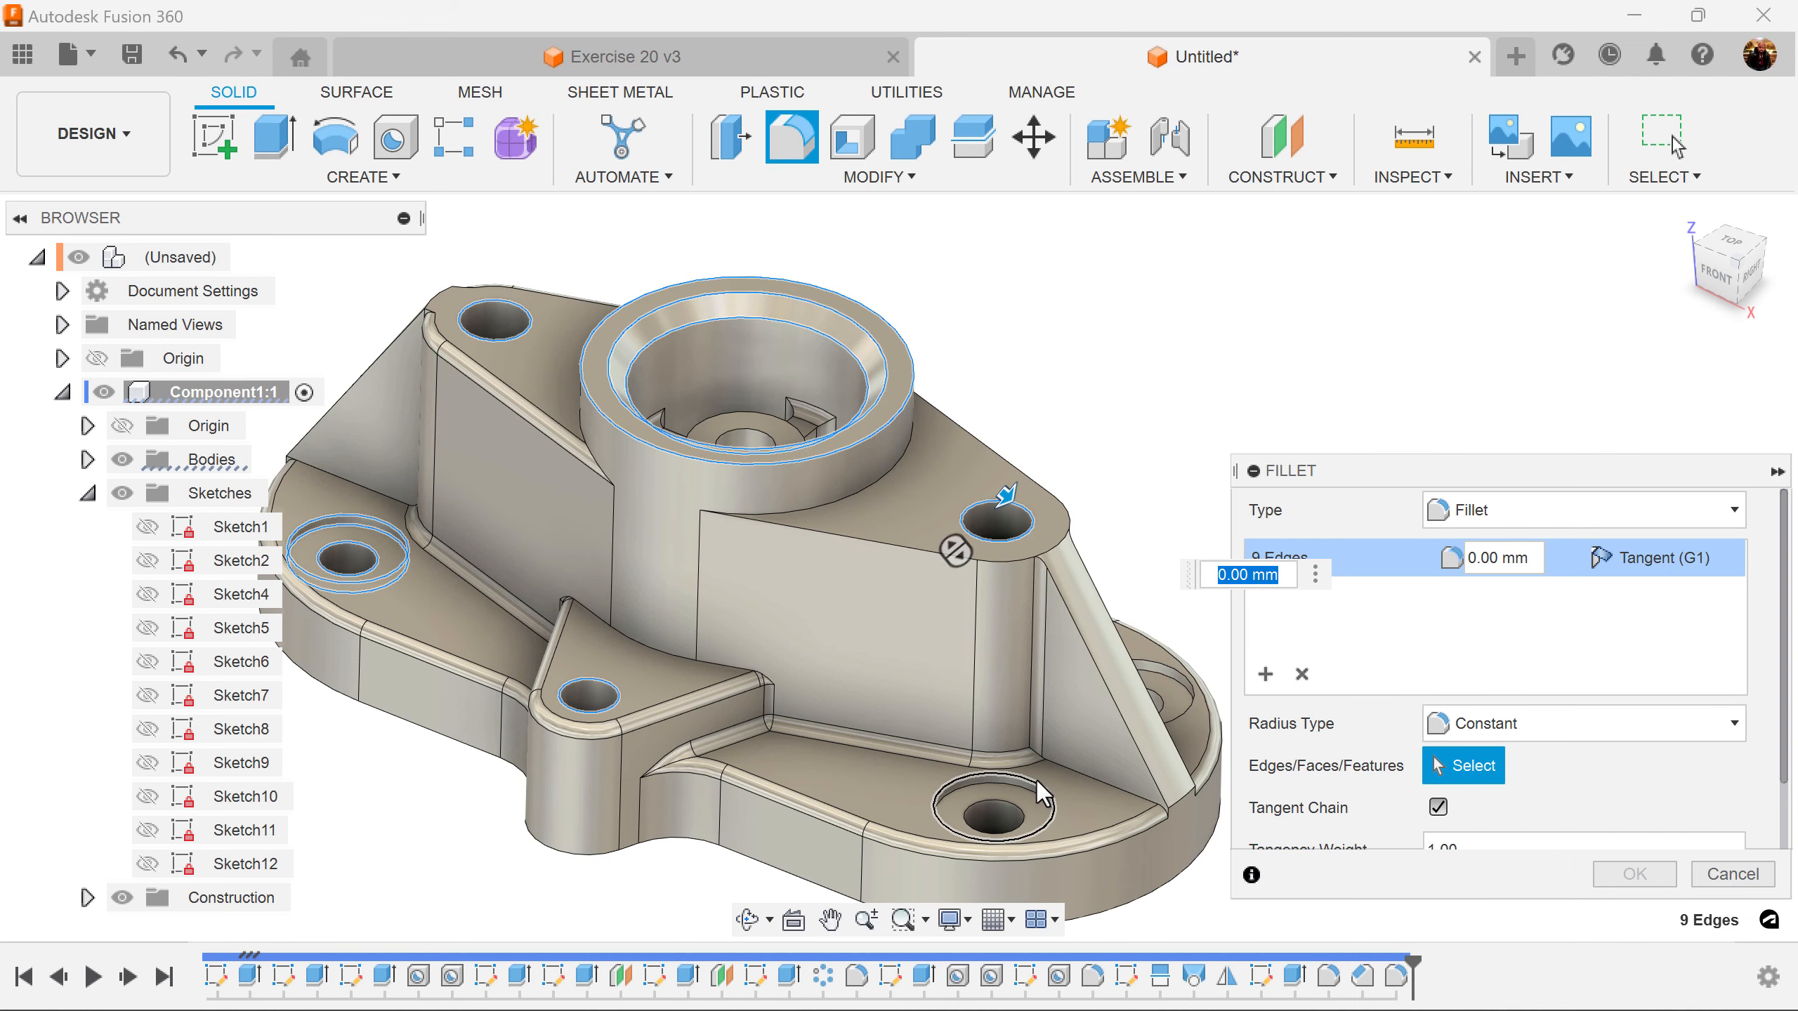
Add the edges of the two counterbored holes at the flange's other end to the fillet selection
{"action": "left_click", "coordinate": [1037, 781]}
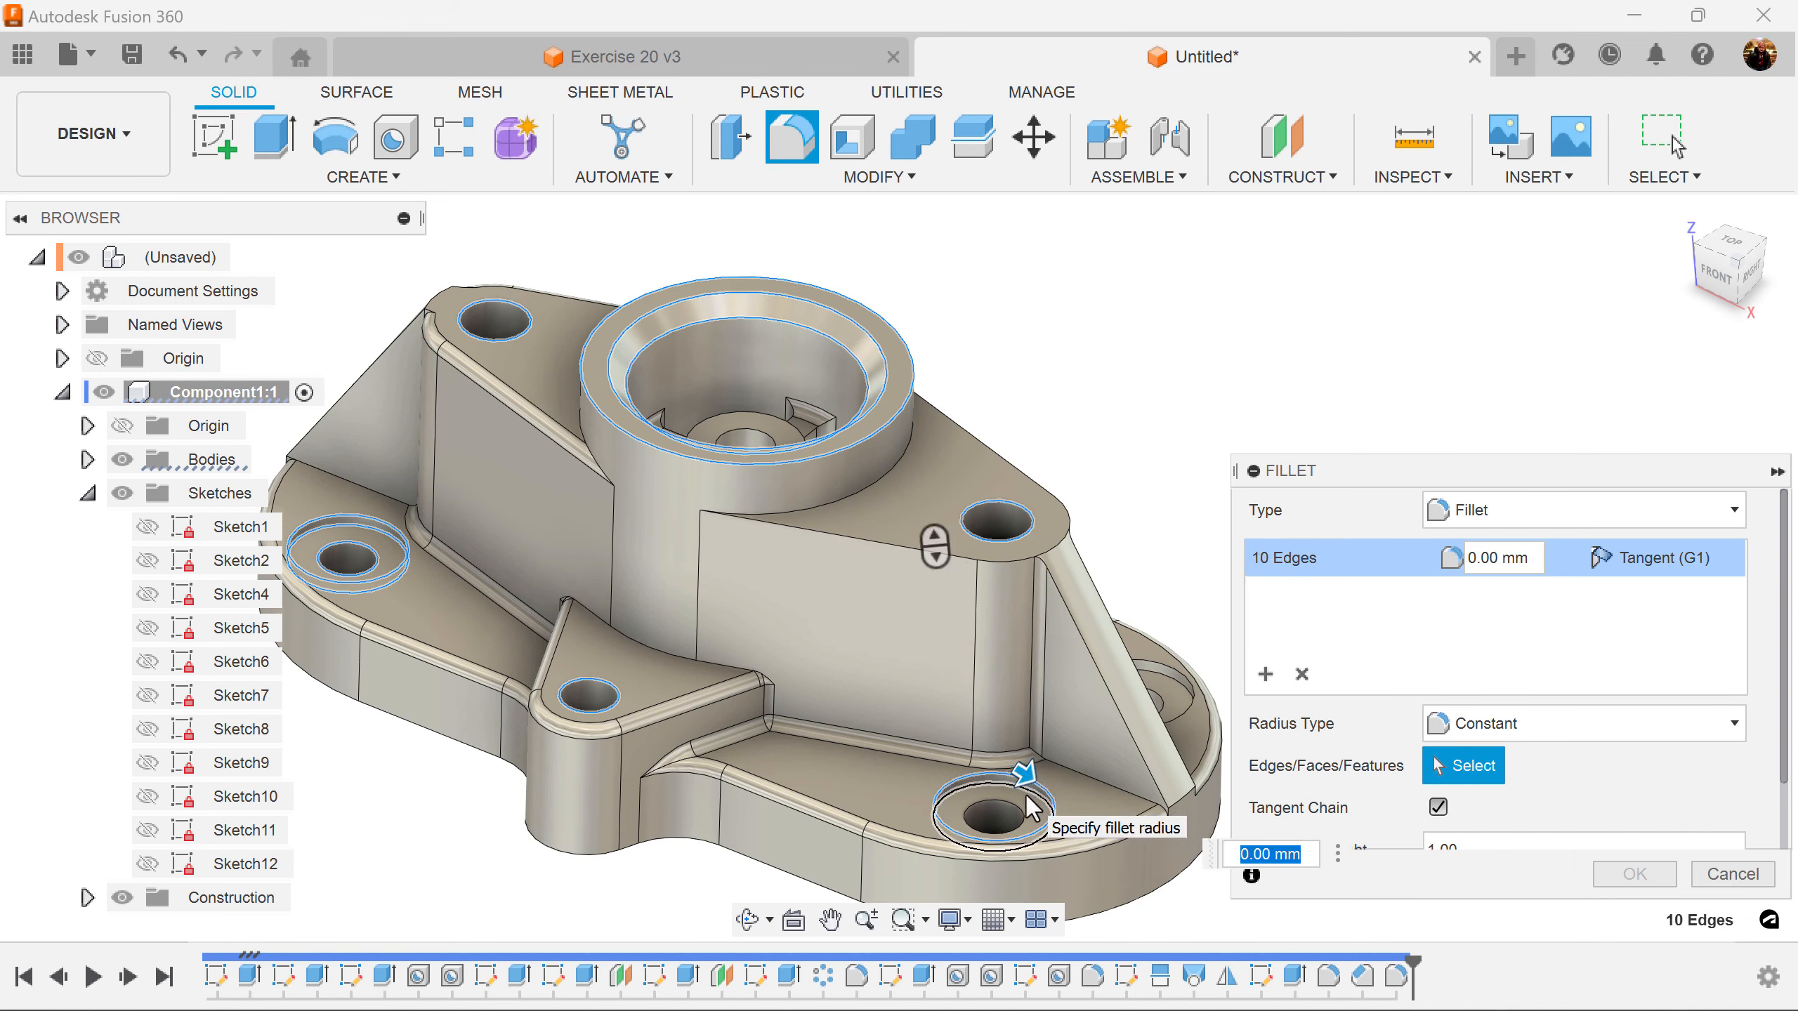
{"action": "left_click", "coordinate": [1023, 804]}
{"action": "left_click", "coordinate": [1011, 802]}
{"action": "middle_click_drag", "start_coordinate": [1172, 744], "coordinate": [1075, 551], "text": "shift"}
{"action": "left_click", "coordinate": [1114, 735]}
{"action": "left_click", "coordinate": [1141, 714]}
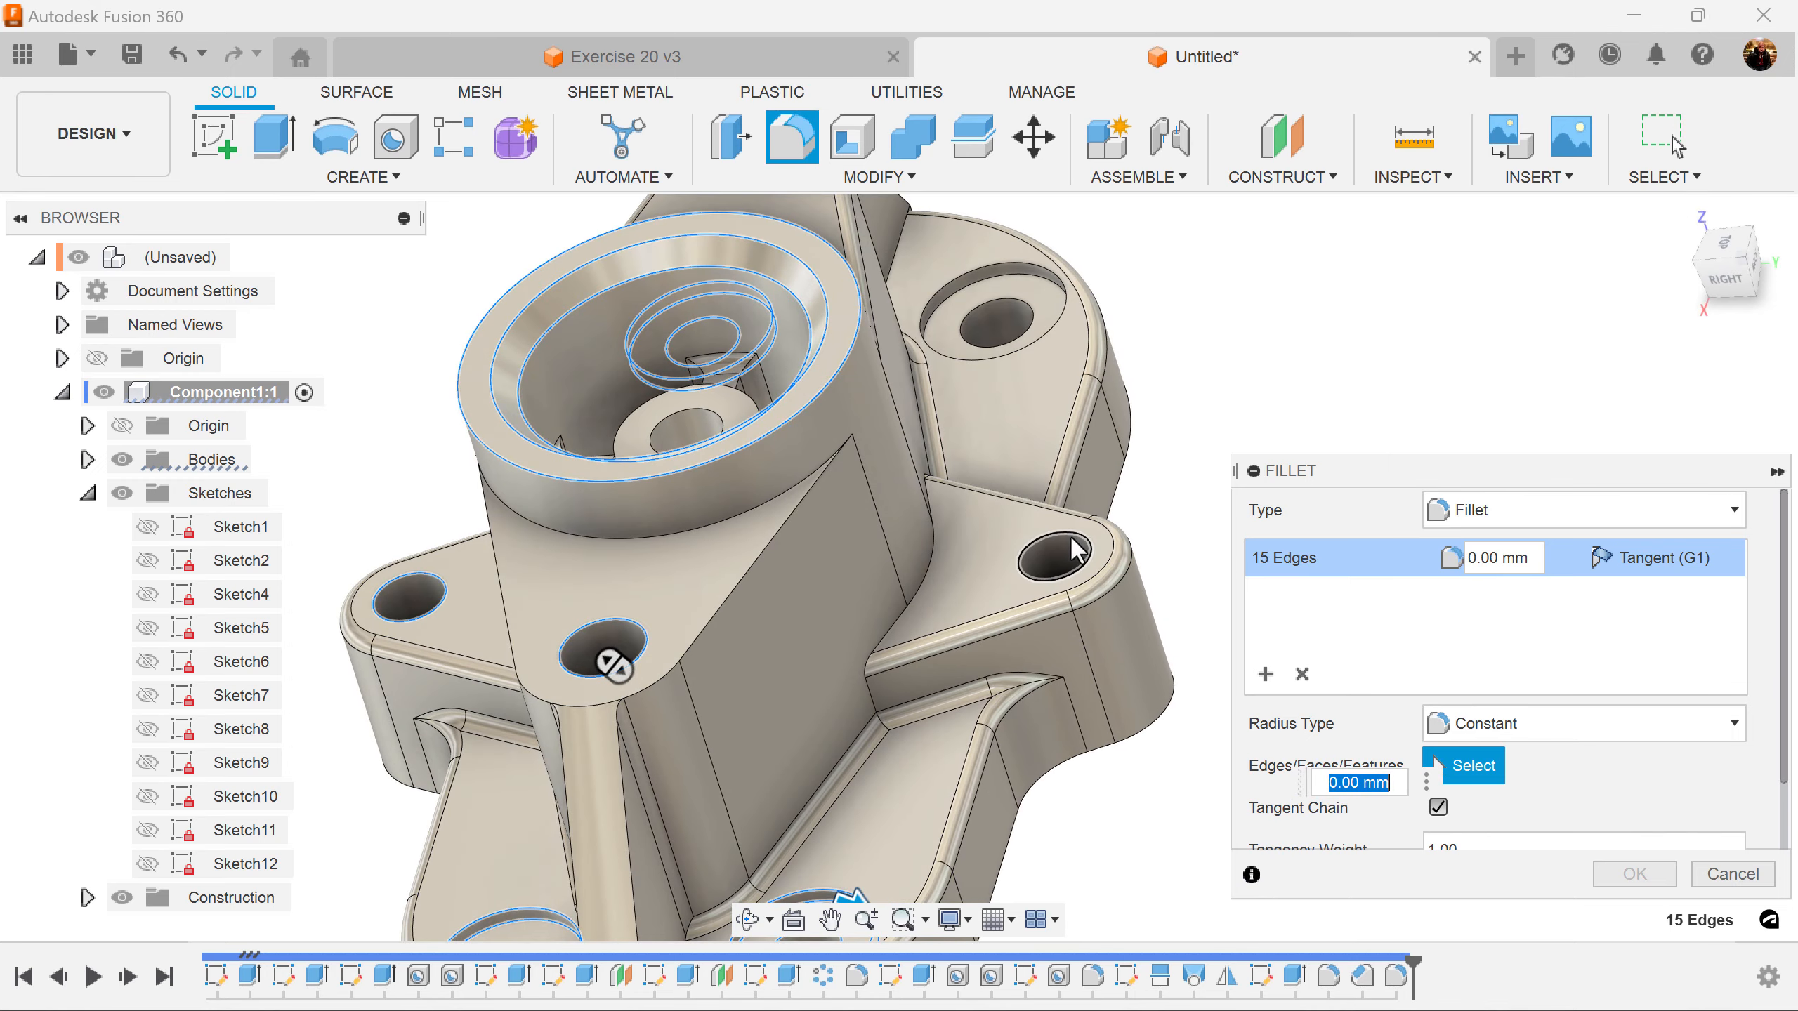
Add the rear ear's hole edge and the edges of the remaining counterbored flange hole to the fillet selection
{"action": "left_click", "coordinate": [1075, 550]}
{"action": "left_click", "coordinate": [1019, 303]}
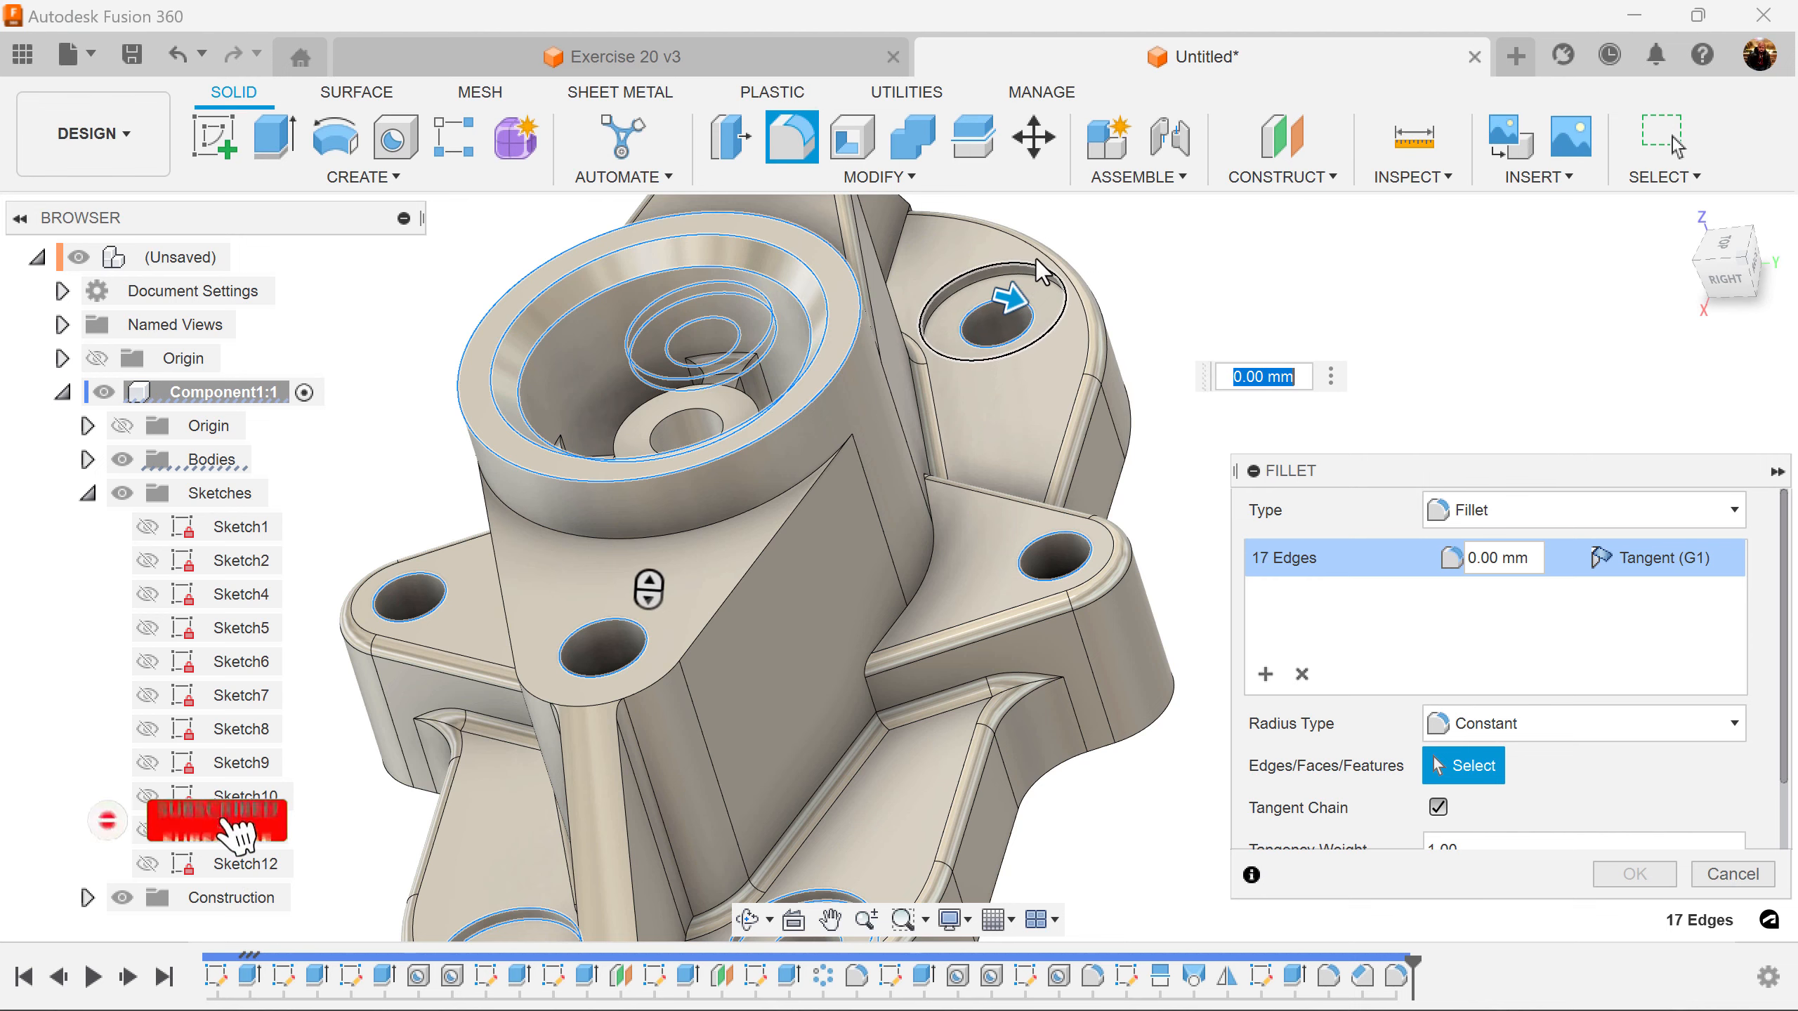
{"action": "left_click", "coordinate": [1032, 268]}
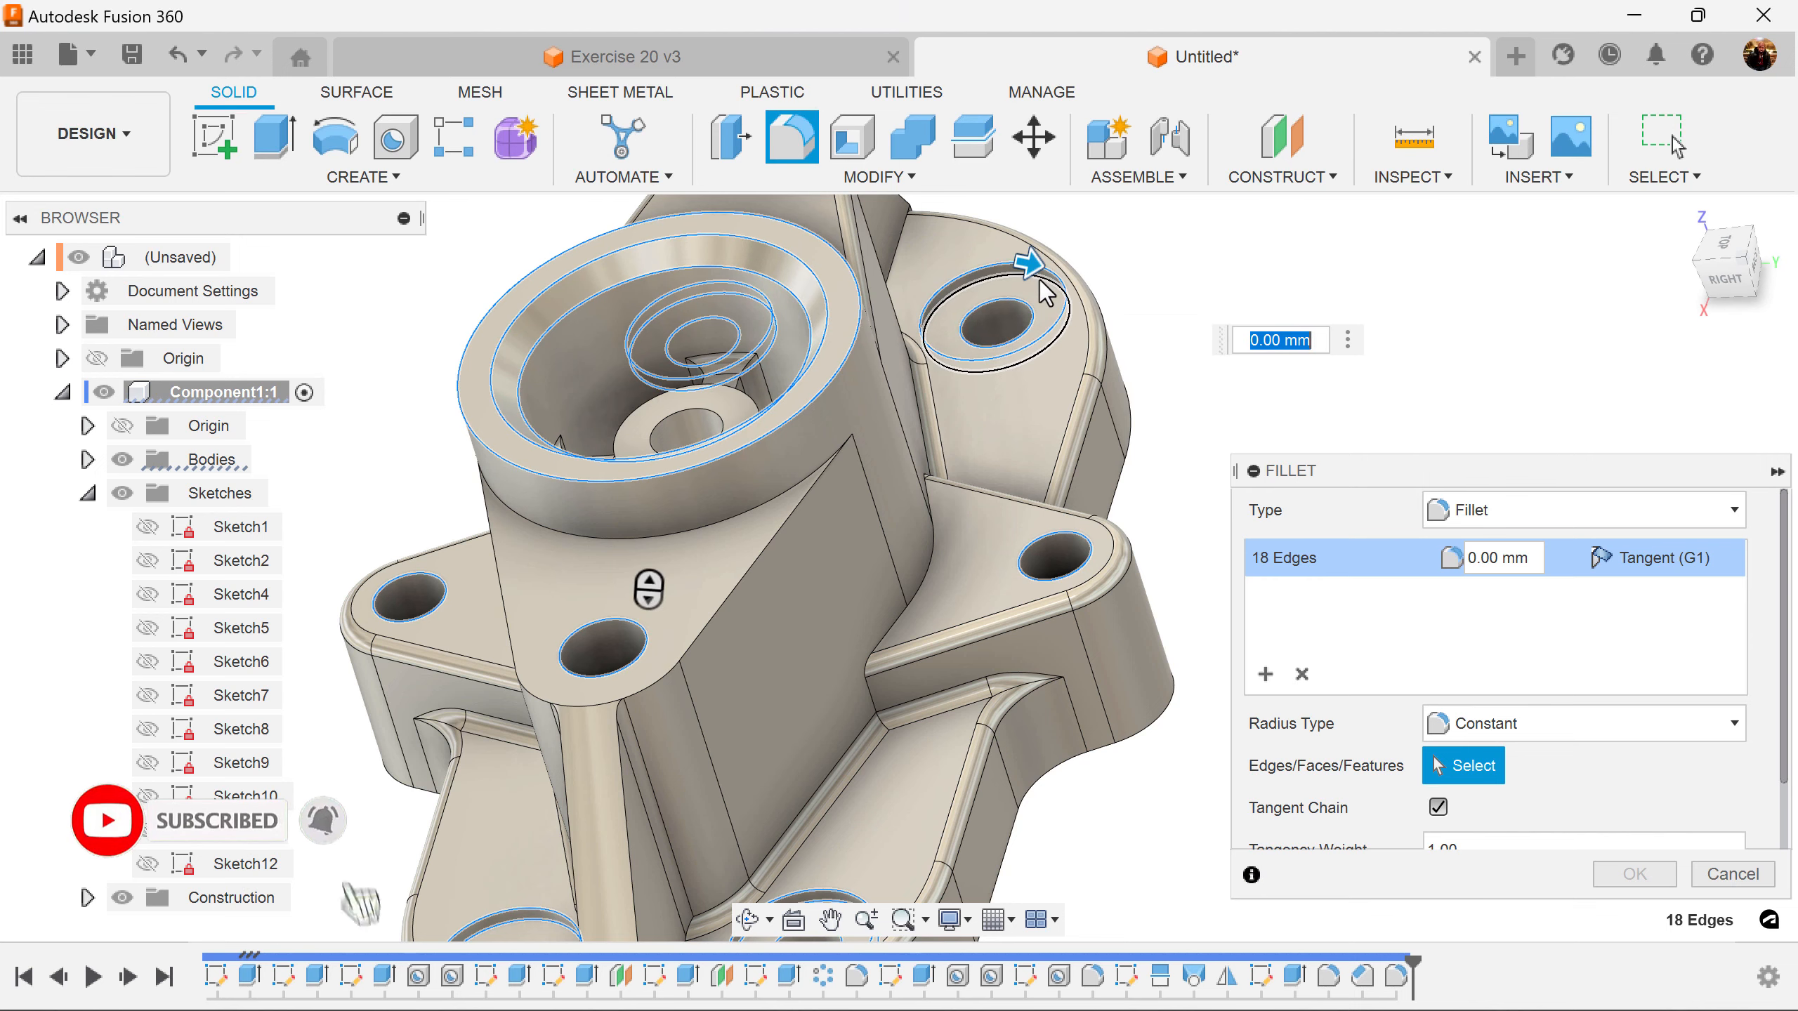
{"action": "left_click", "coordinate": [1033, 269]}
Add the hole edge and outer top edge of the small boss inside the central bore to the fillet selection
{"action": "scroll", "coordinate": [857, 703], "scroll_direction": "down", "scroll_amount": 3}
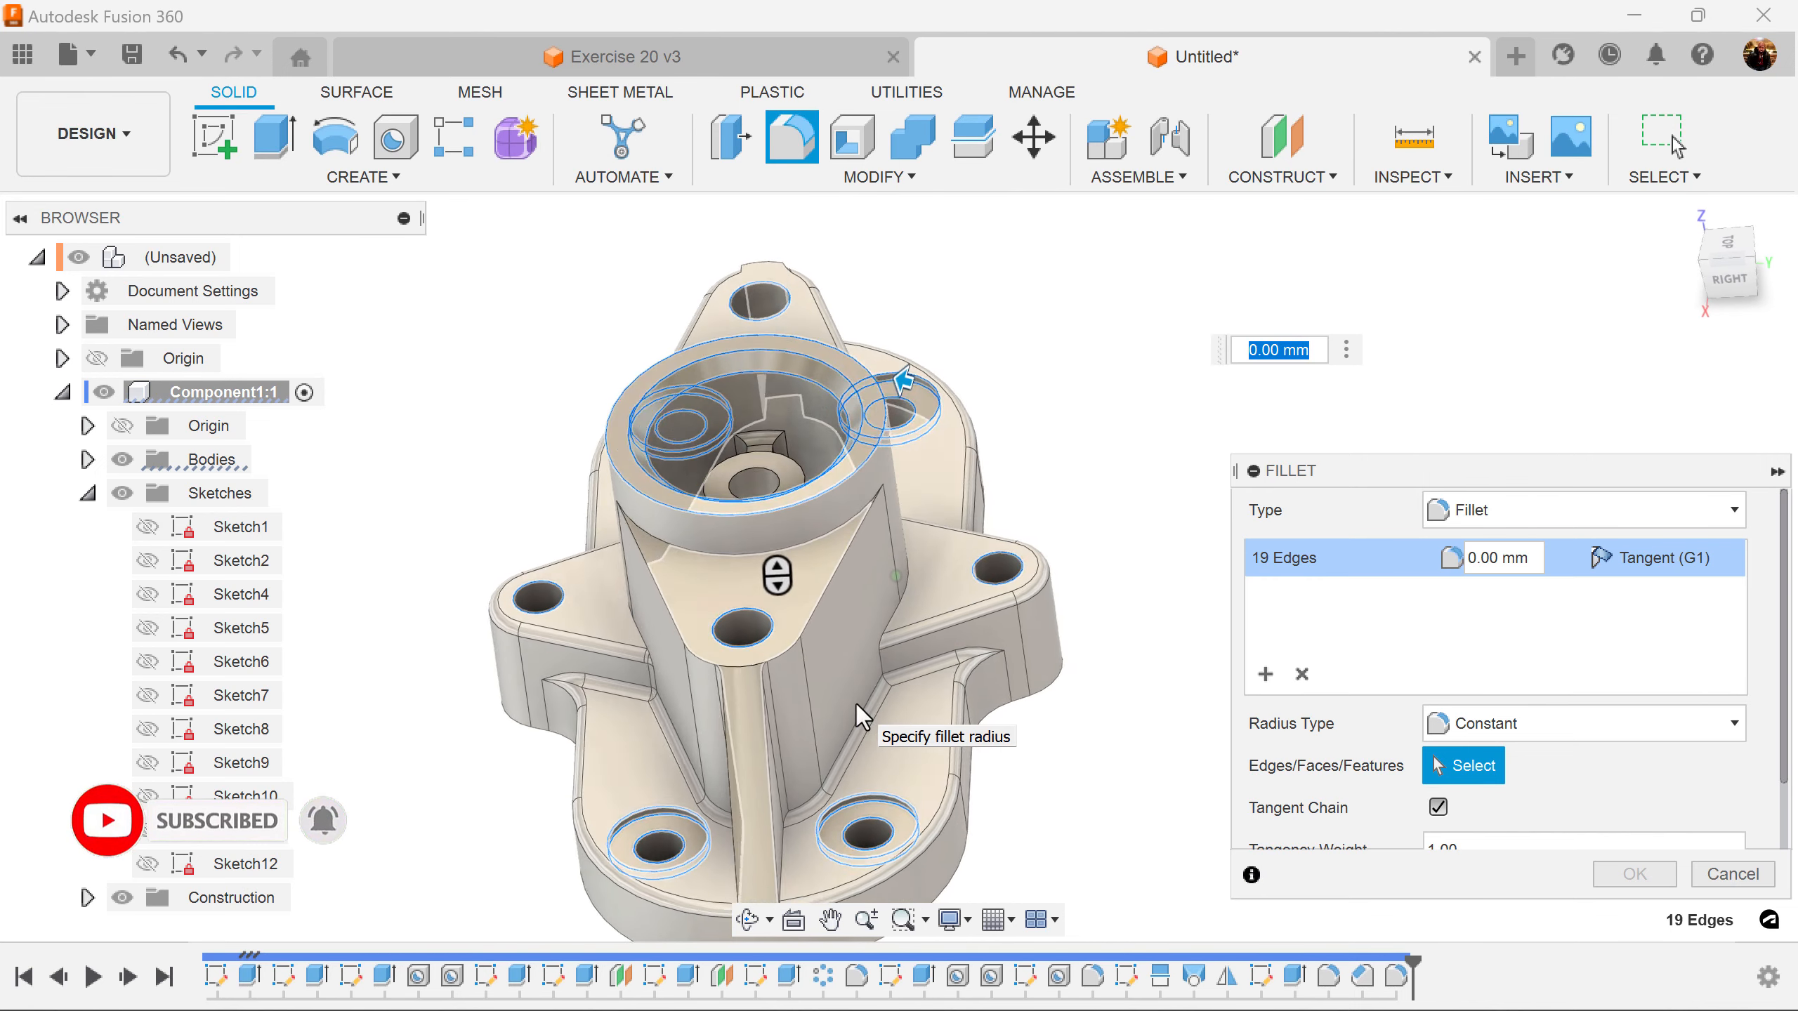
{"action": "middle_click_drag", "start_coordinate": [857, 703], "coordinate": [790, 517], "text": "shift"}
{"action": "left_click", "coordinate": [790, 517]}
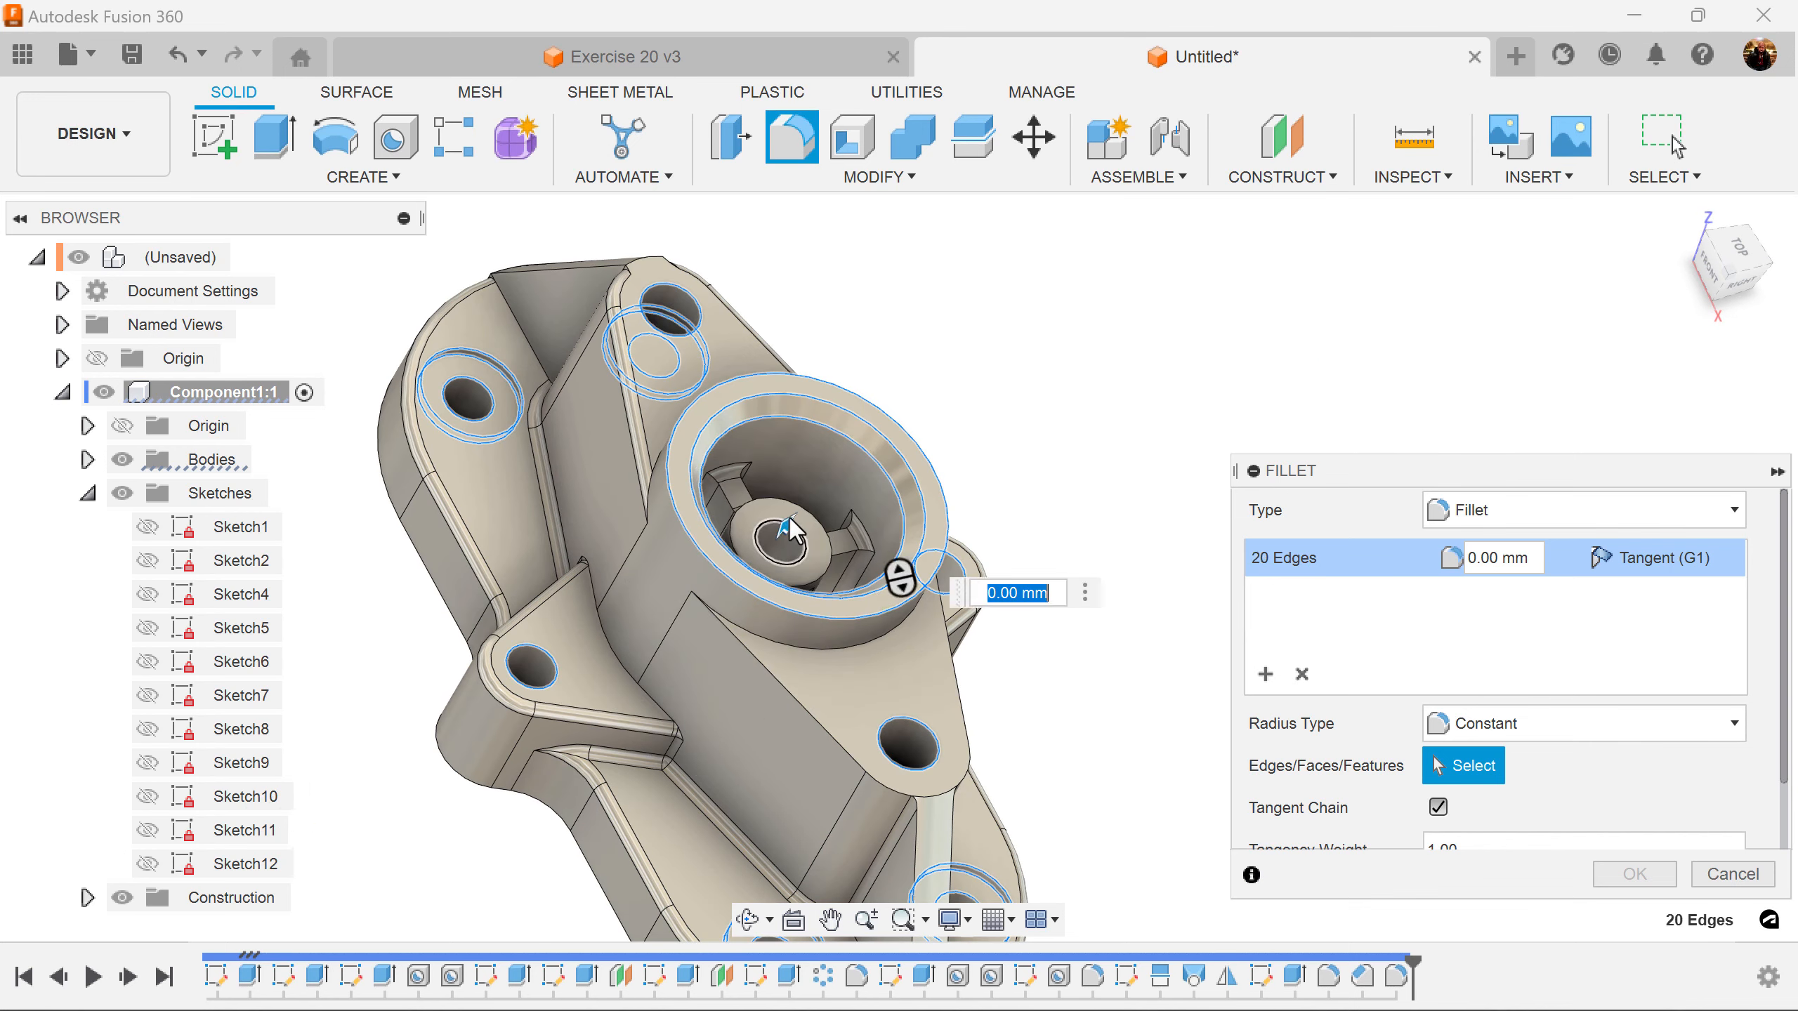
{"action": "left_click", "coordinate": [805, 506]}
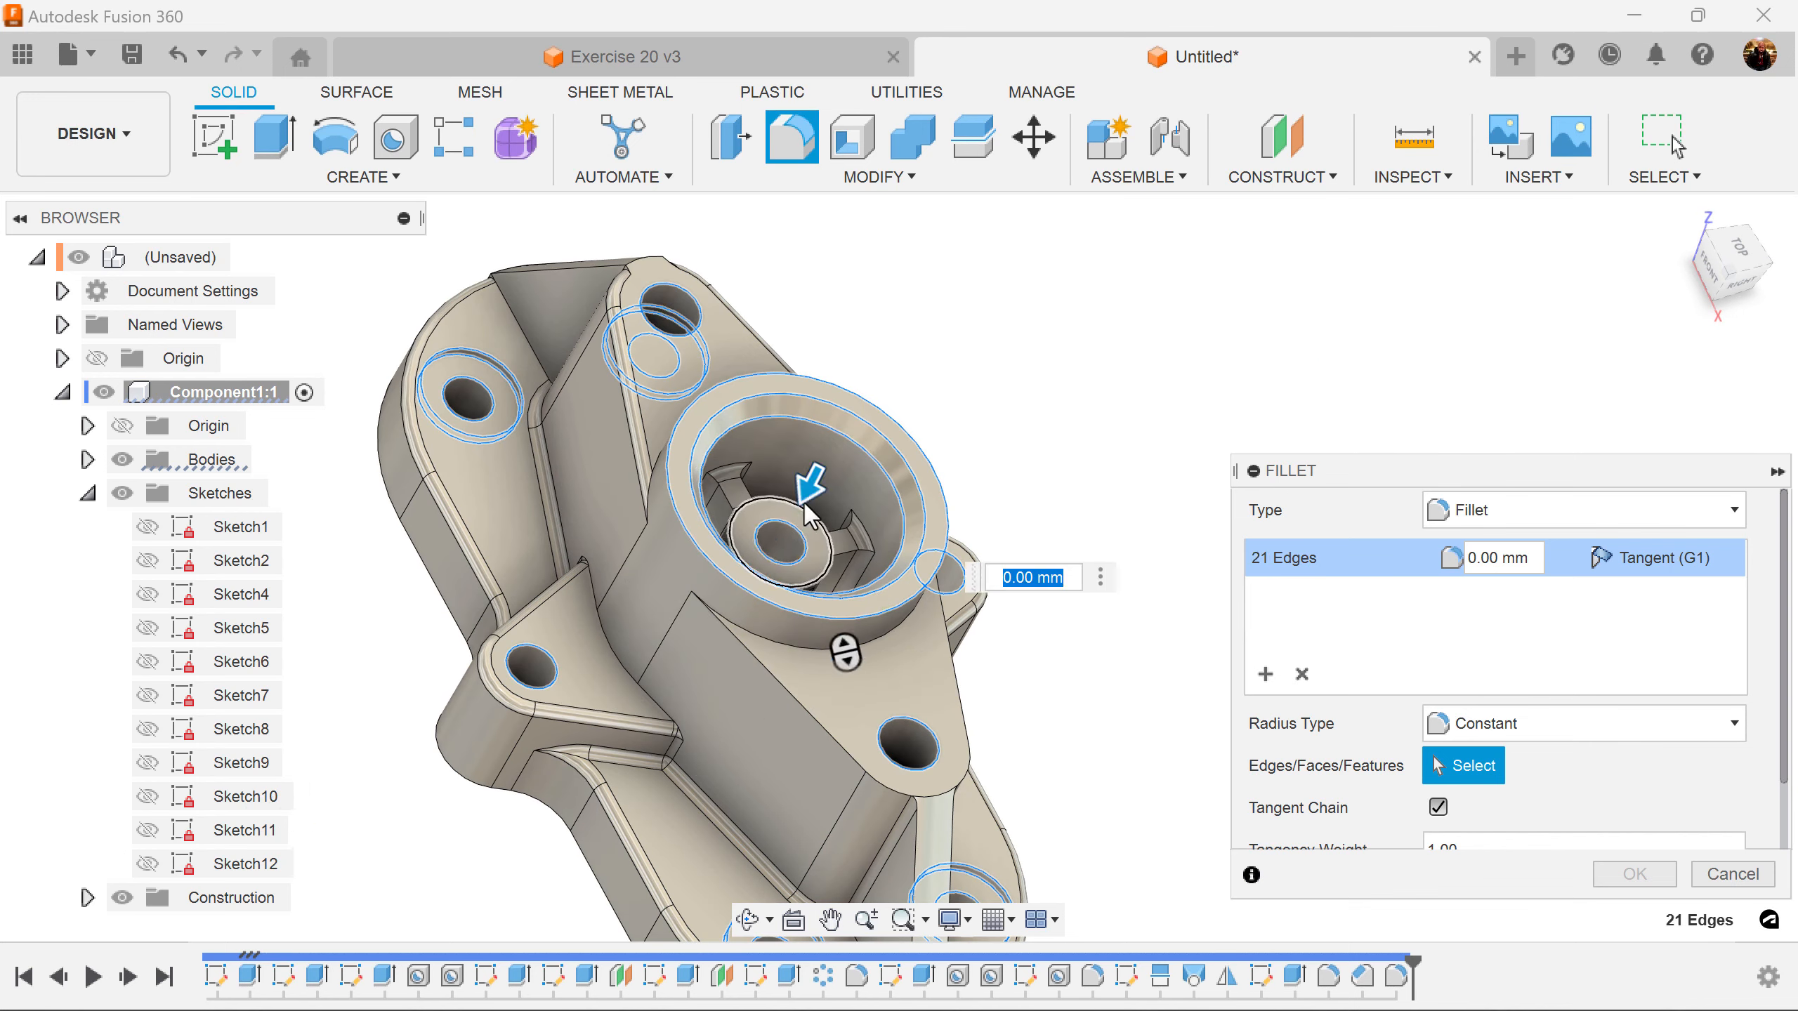
Set the fillet radius to 0.3 mm and apply it to all selected rim and hole edges
{"action": "middle_click_drag", "start_coordinate": [807, 513], "coordinate": [1149, 683], "text": "shift"}
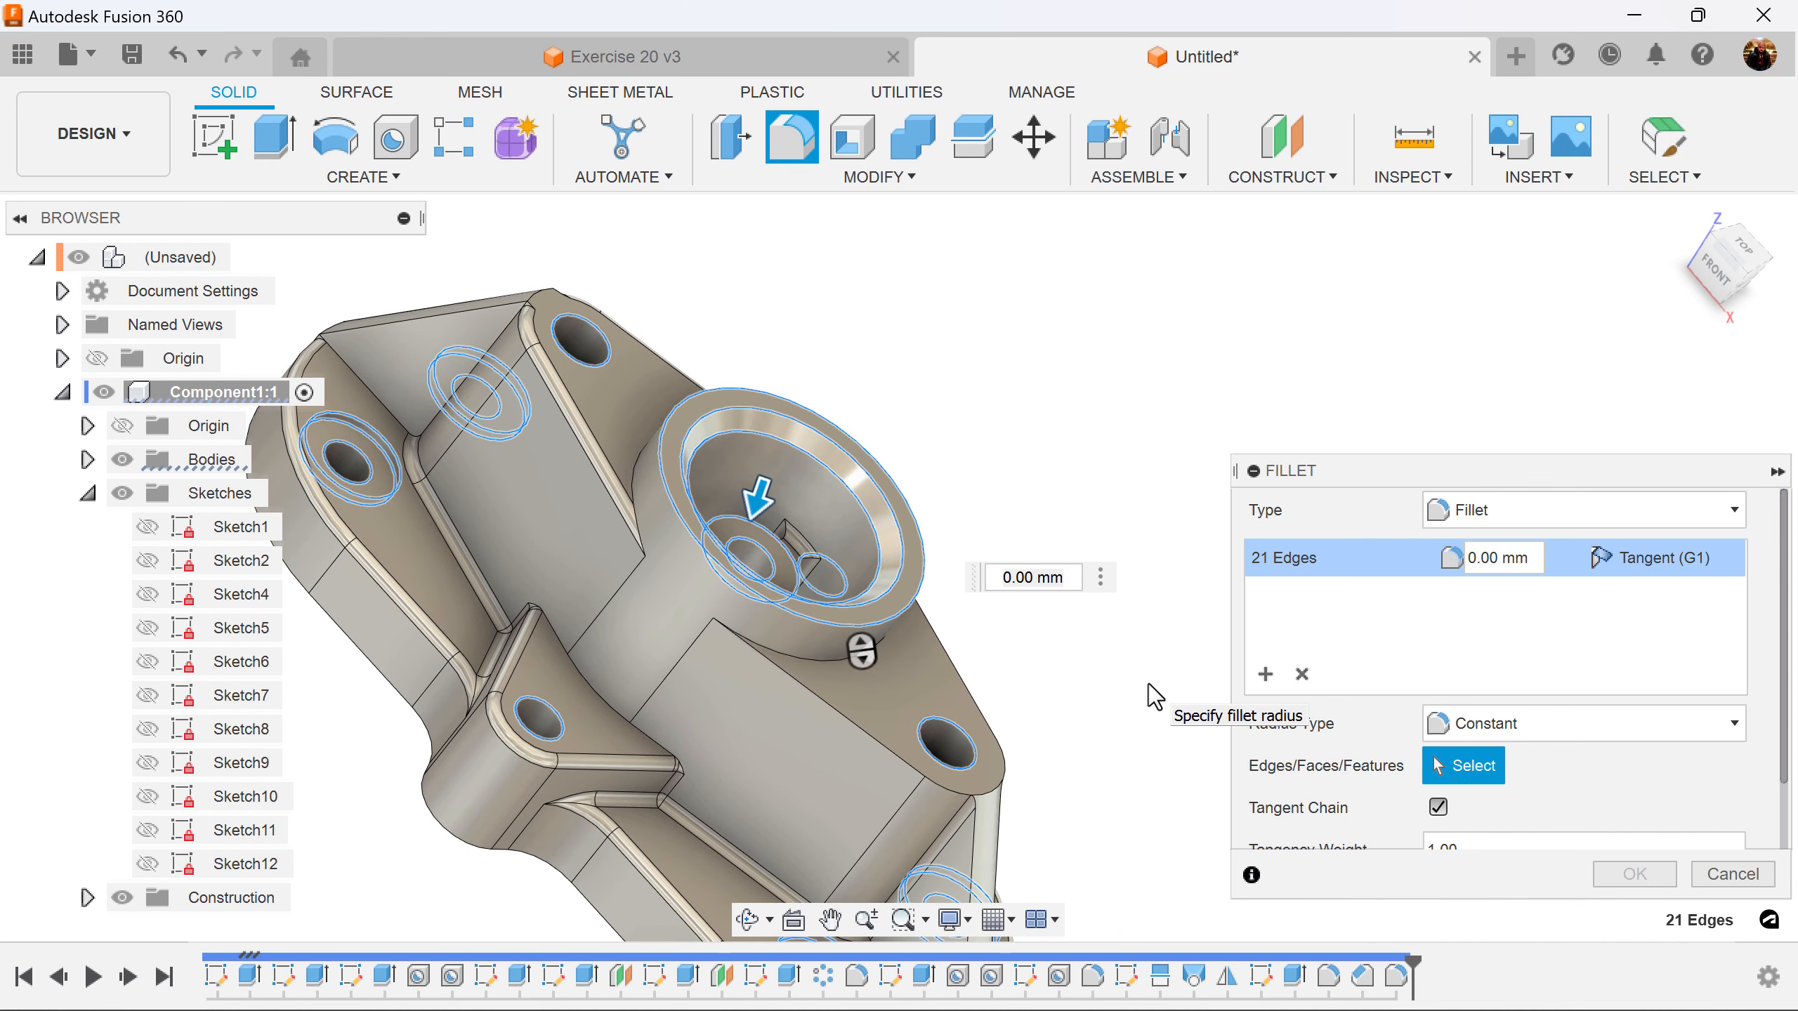
{"action": "double_click", "coordinate": [1062, 578]}
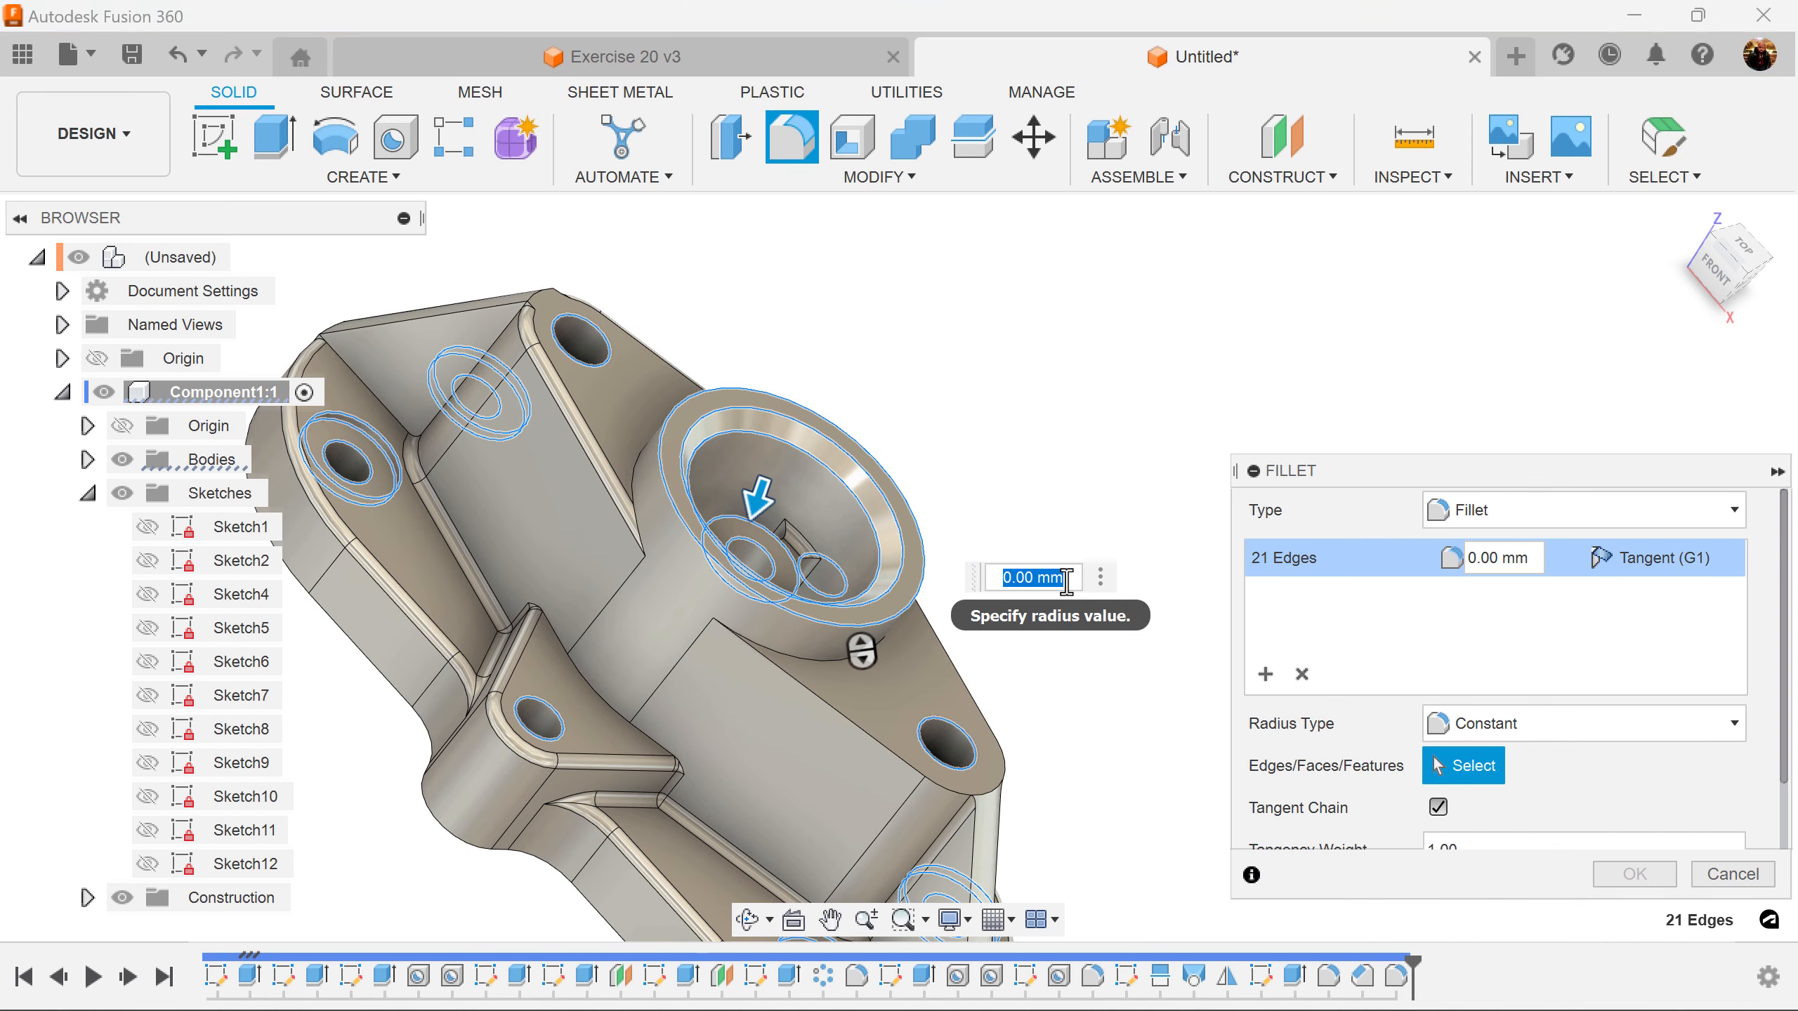
{"action": "middle_click_drag", "start_coordinate": [859, 643], "coordinate": [802, 588], "text": "shift"}
{"action": "middle_click_drag", "start_coordinate": [1067, 582], "coordinate": [1038, 582], "text": "shift"}
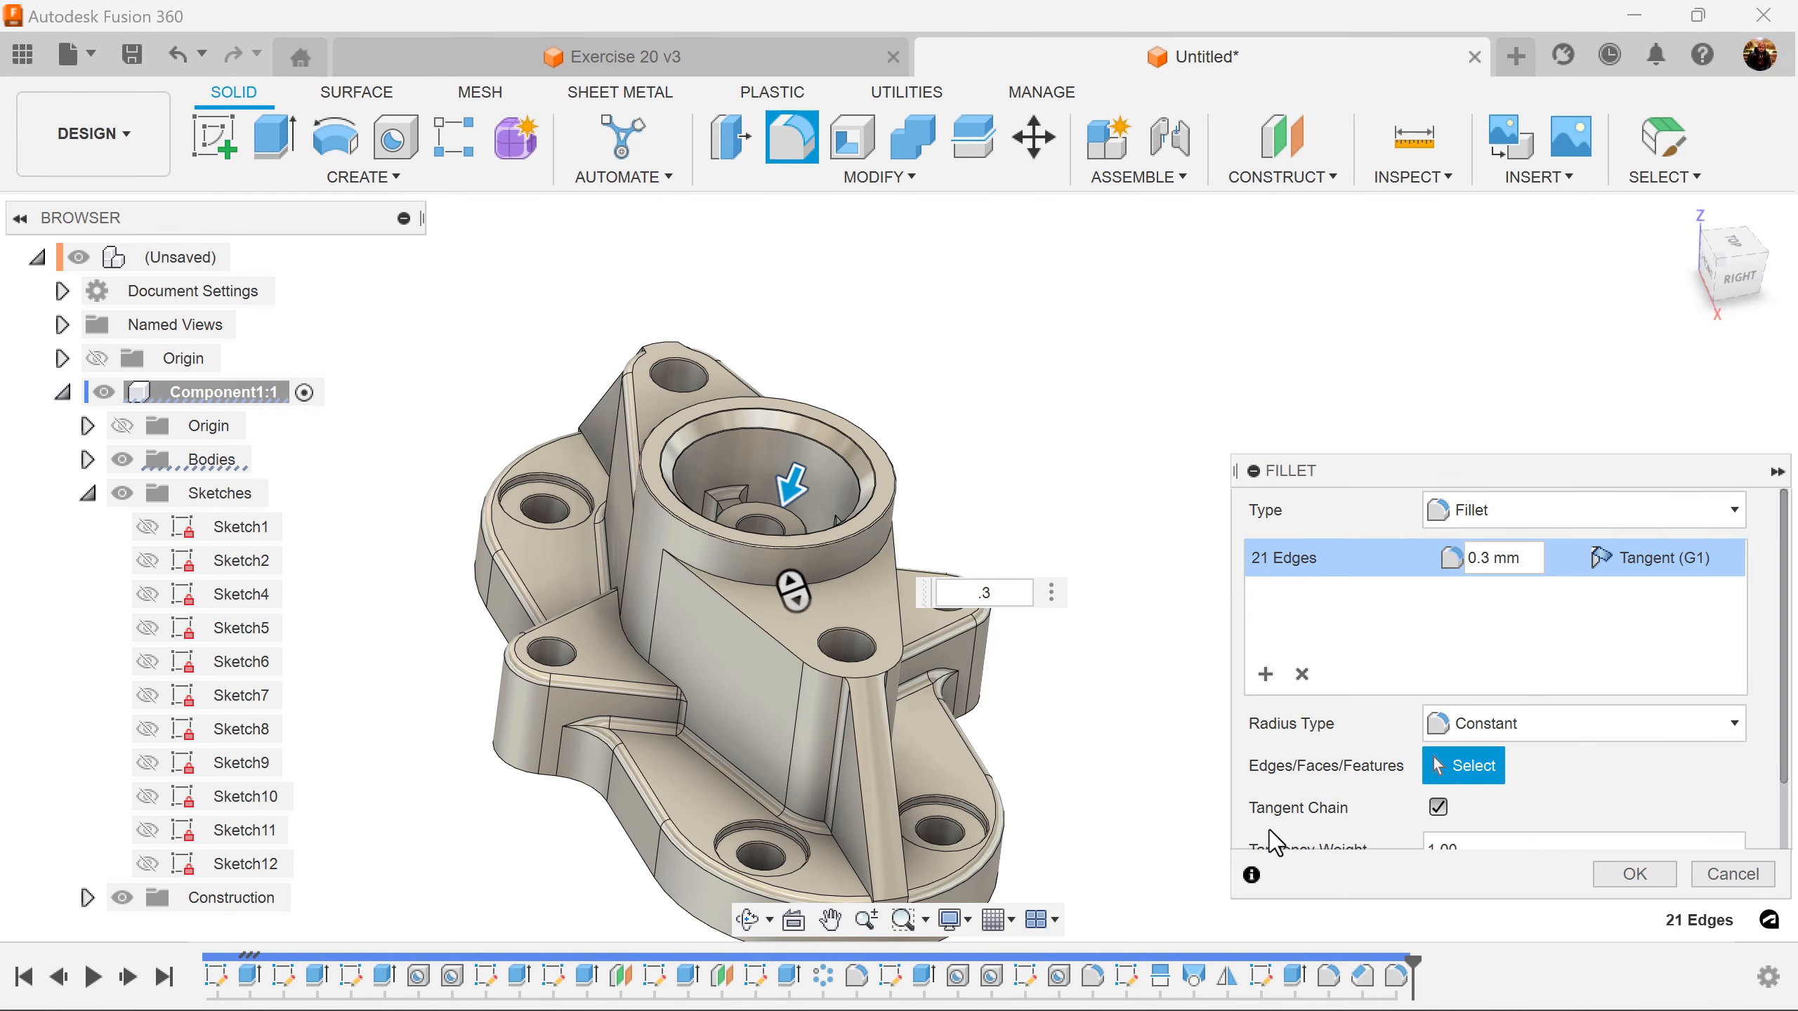
{"action": "left_click", "coordinate": [1636, 876]}
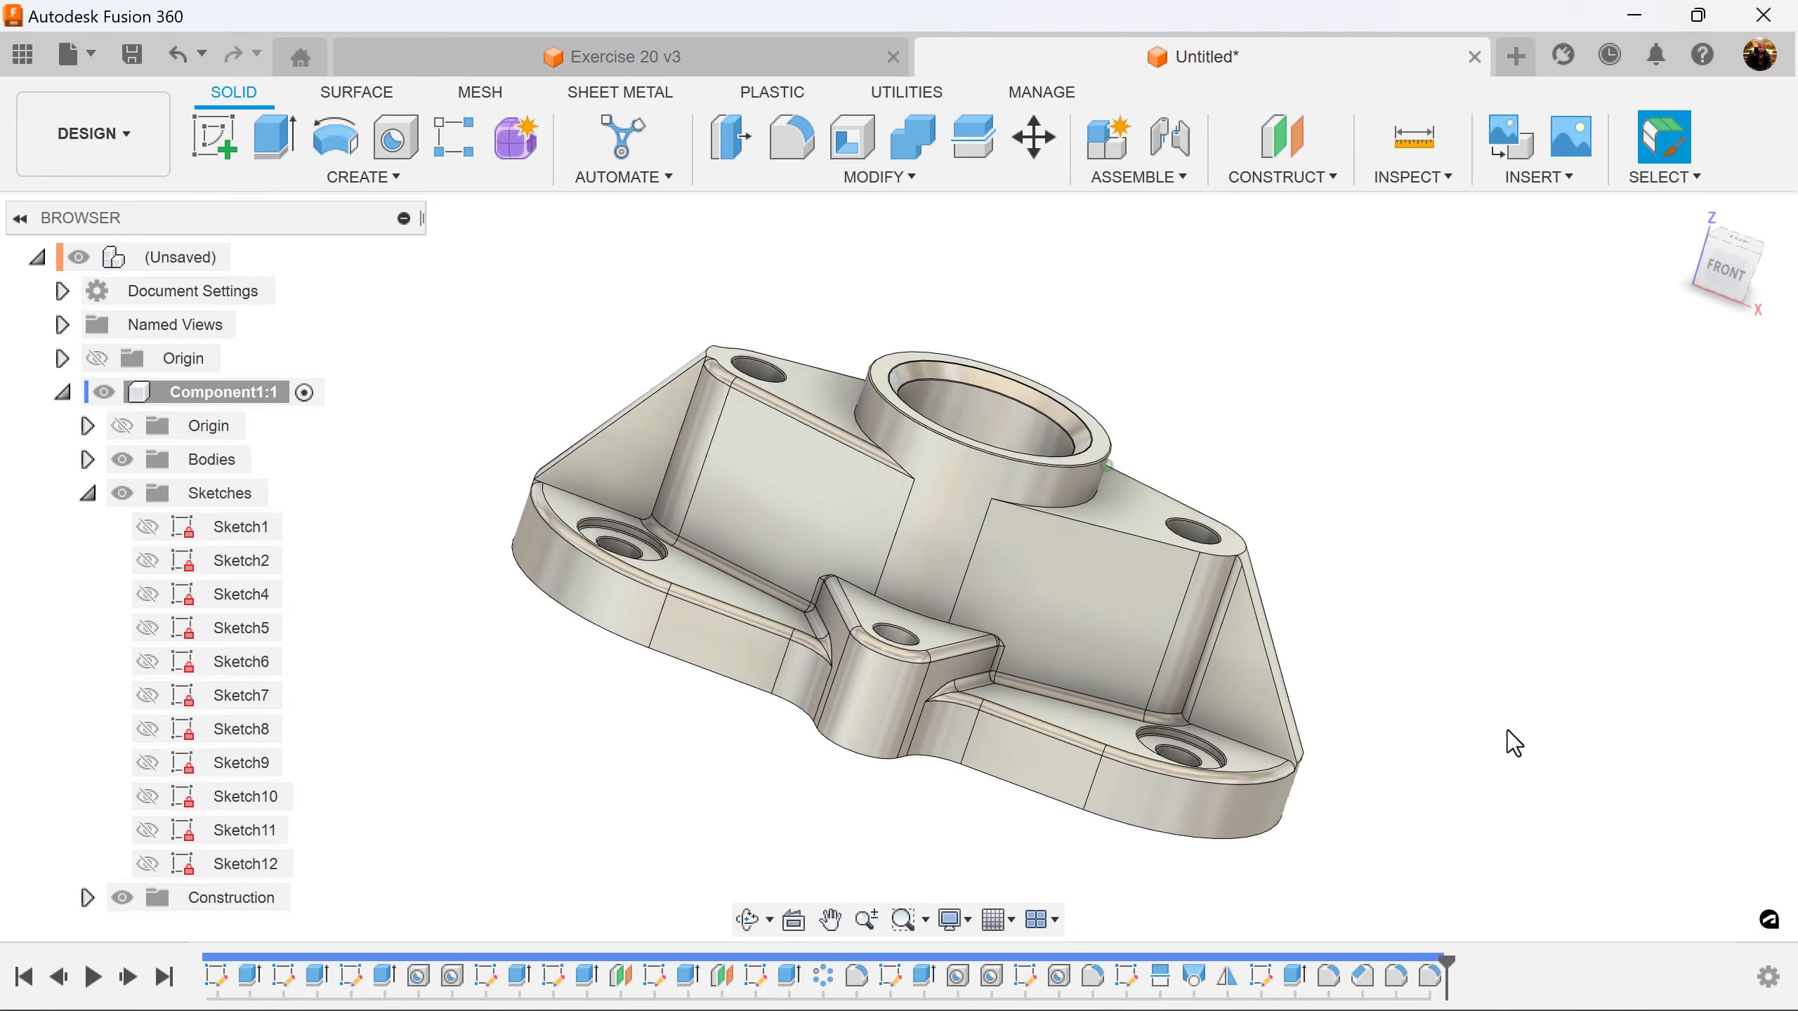